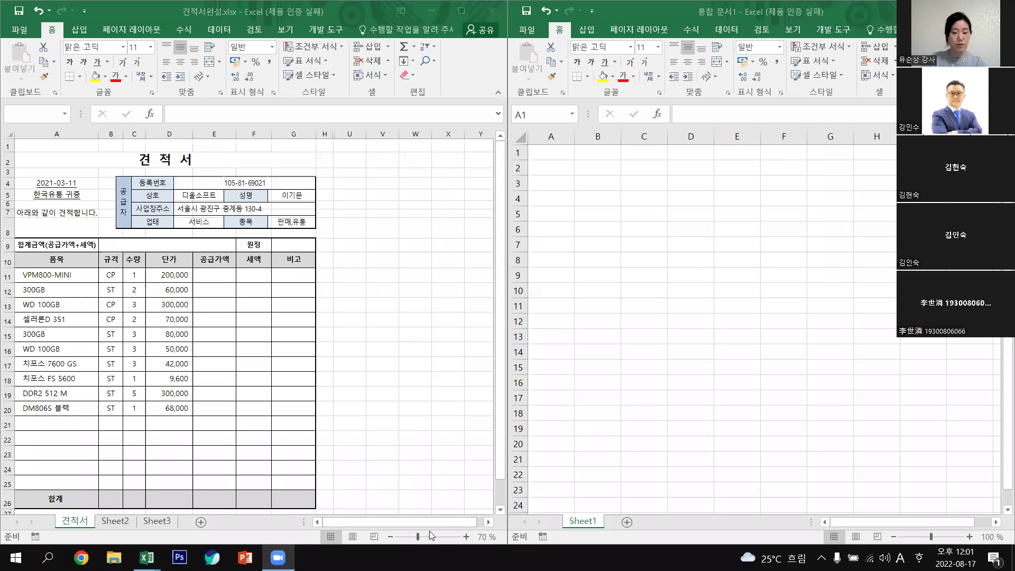
Bring the reference 견적서 workbook forward, zoom it to 100% and scroll back to A1.
{"action": "left_click", "coordinate": [489, 526]}
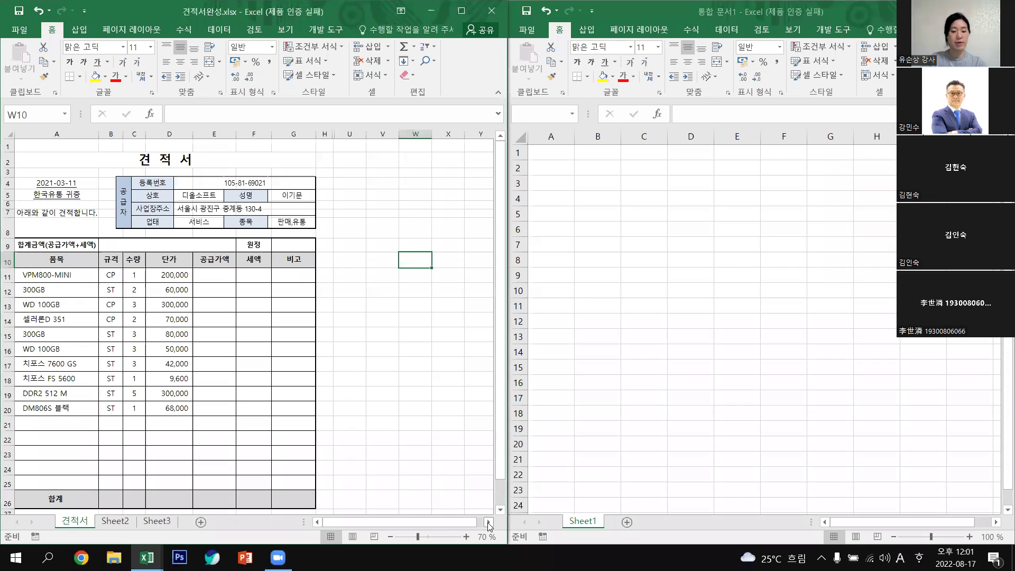
{"action": "left_click", "coordinate": [489, 525]}
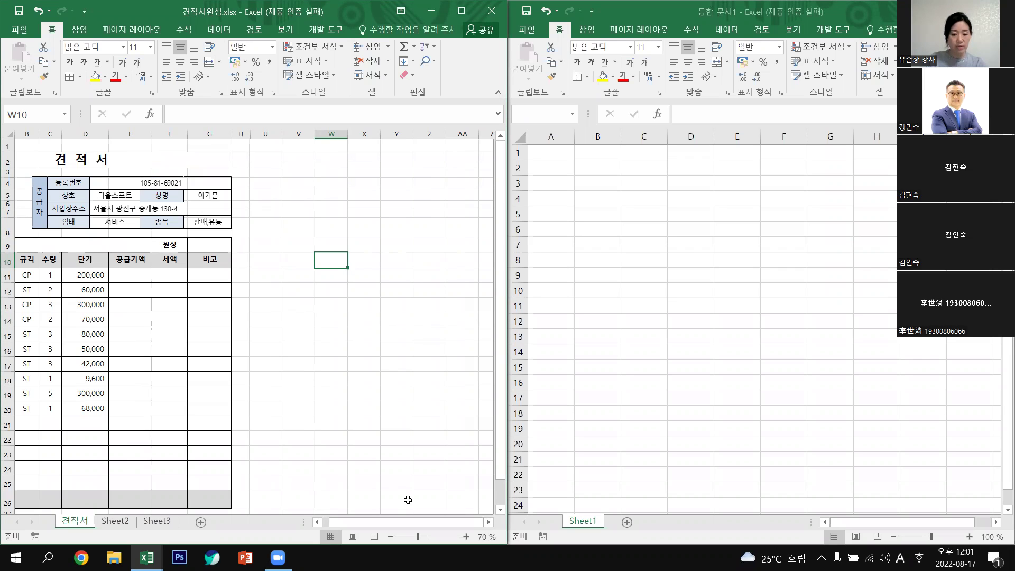
{"action": "left_click", "coordinate": [466, 537]}
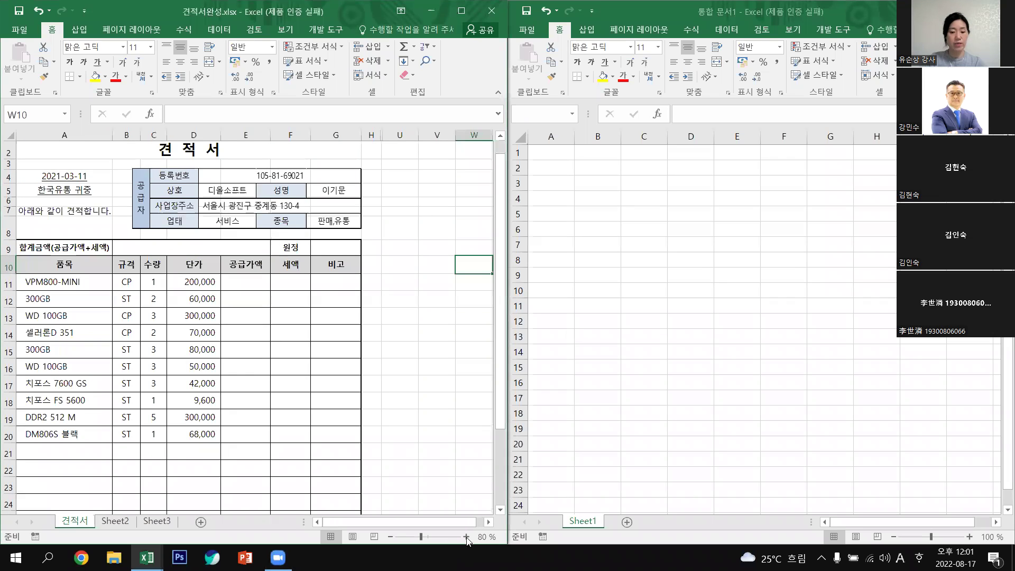
{"action": "left_click", "coordinate": [466, 537]}
{"action": "scroll", "coordinate": [462, 410], "scroll_direction": "up", "scroll_amount": 1}
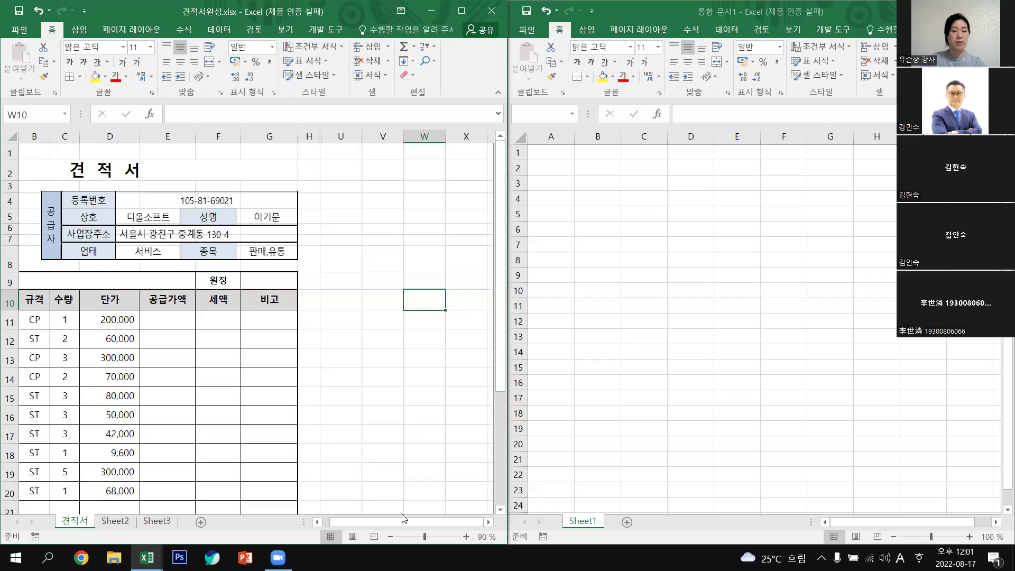
{"action": "left_click_drag", "start_coordinate": [405, 518], "coordinate": [382, 526]}
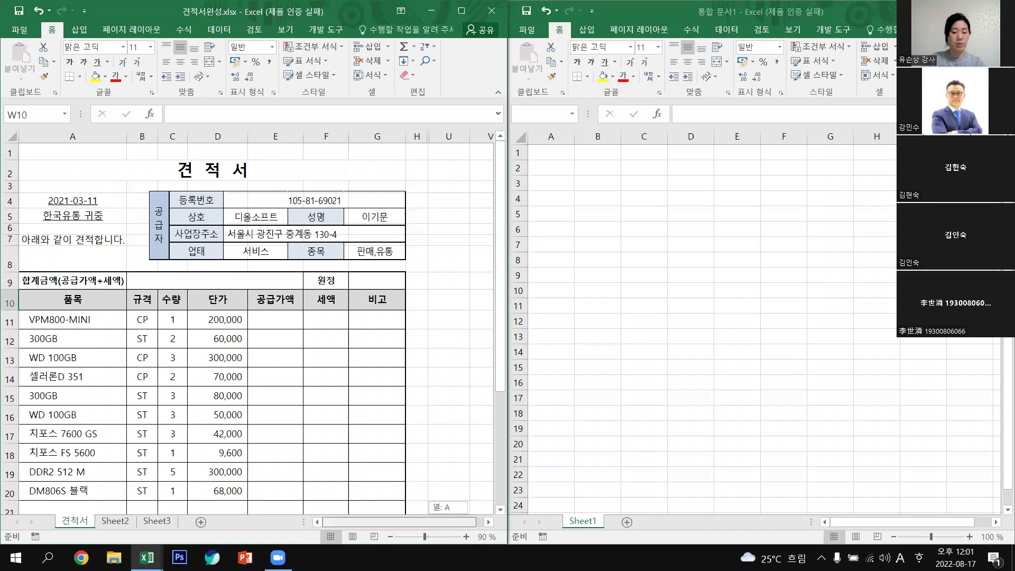
{"action": "left_click", "coordinate": [466, 537]}
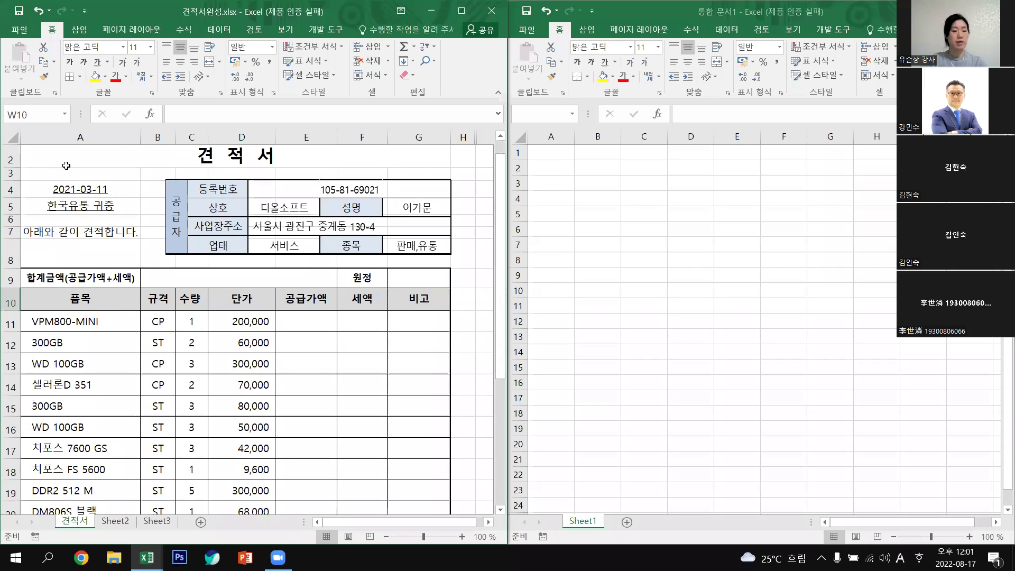
{"action": "left_click_drag", "start_coordinate": [501, 370], "coordinate": [501, 359]}
{"action": "left_click_drag", "start_coordinate": [26, 190], "coordinate": [173, 177]}
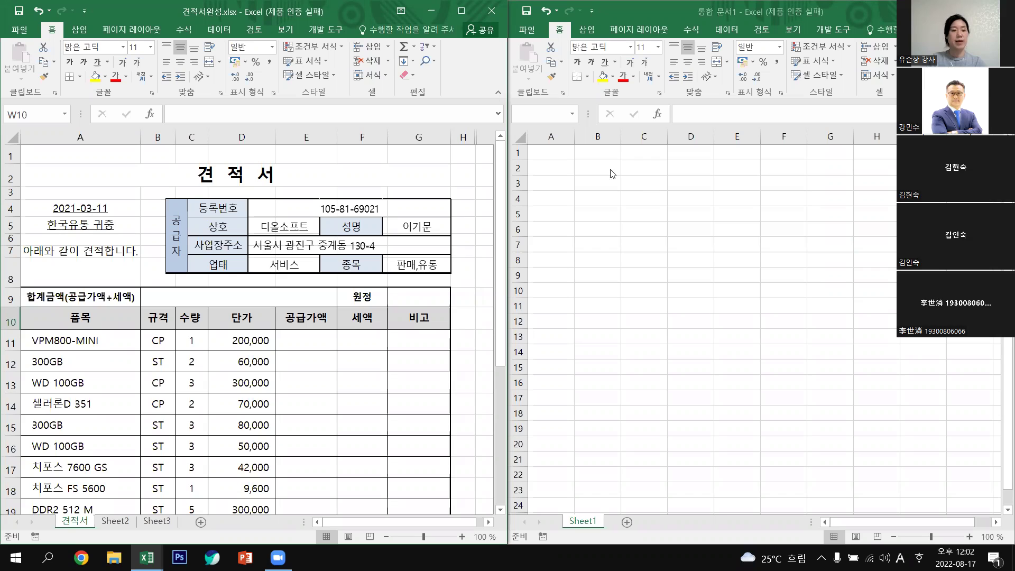
In the new workbook, merge and centre A2:G2 and enter the title '견 적 서'.
{"action": "left_click", "coordinate": [556, 169]}
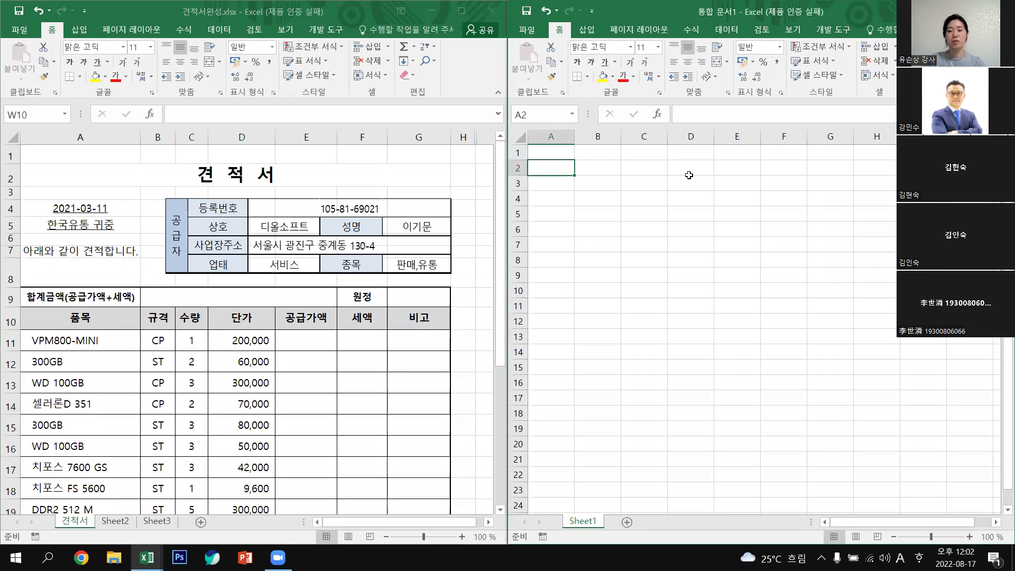
{"action": "left_click", "coordinate": [730, 177], "text": "shift"}
{"action": "left_click_drag", "start_coordinate": [802, 167], "coordinate": [836, 162]}
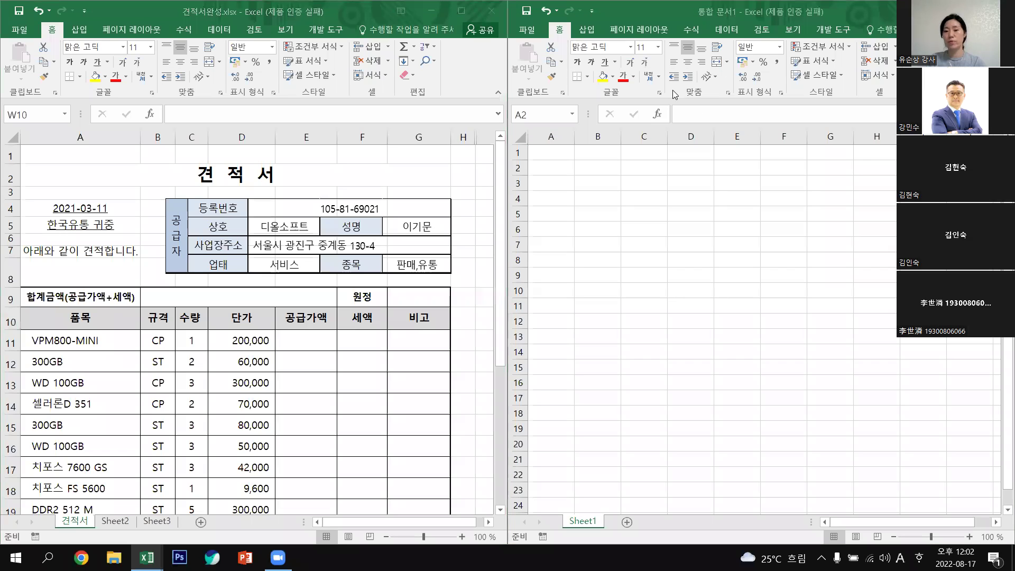
{"action": "left_click", "coordinate": [716, 63]}
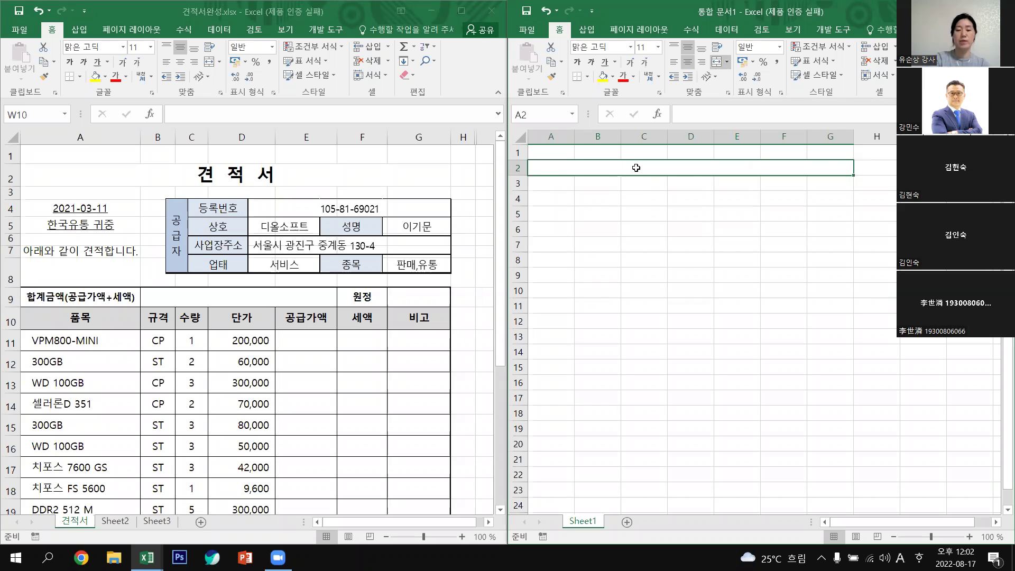
{"action": "type", "text": "ru"}
{"action": "key", "text": "BackSpace"}
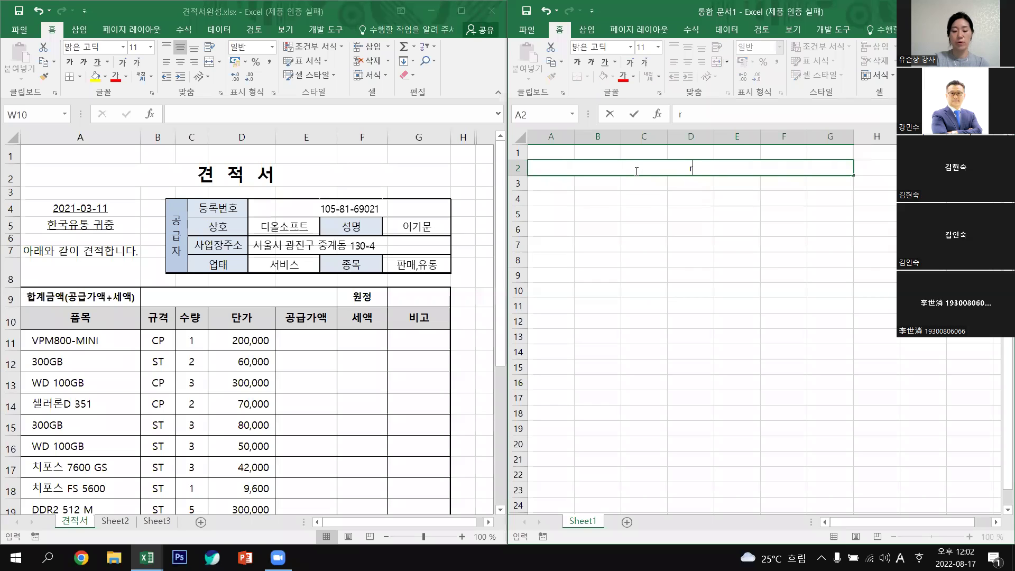
{"action": "key", "text": "BackSpace"}
{"action": "key", "text": "Hangul"}
{"action": "type", "text": "견"}
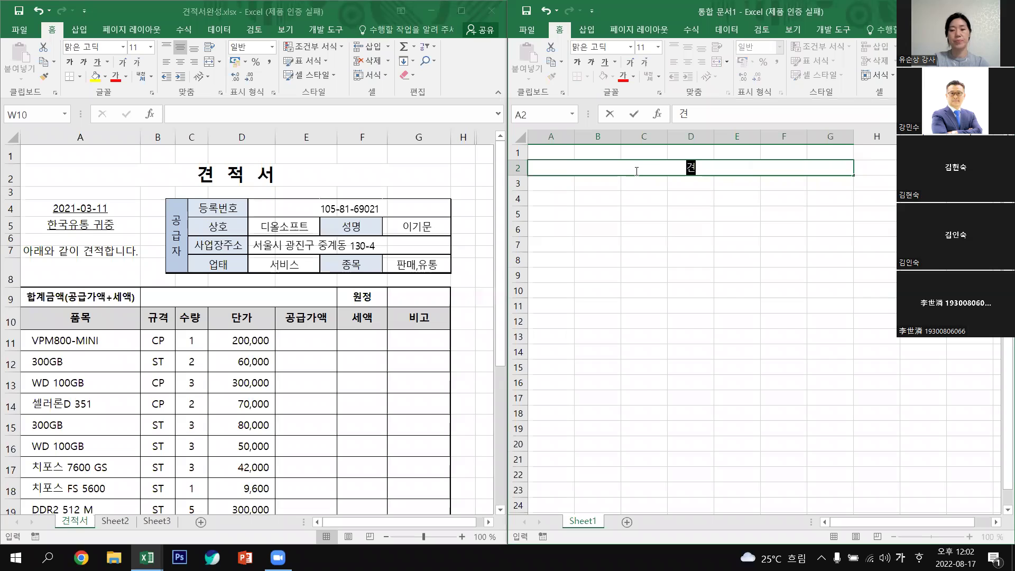
{"action": "type", "text": " 적"}
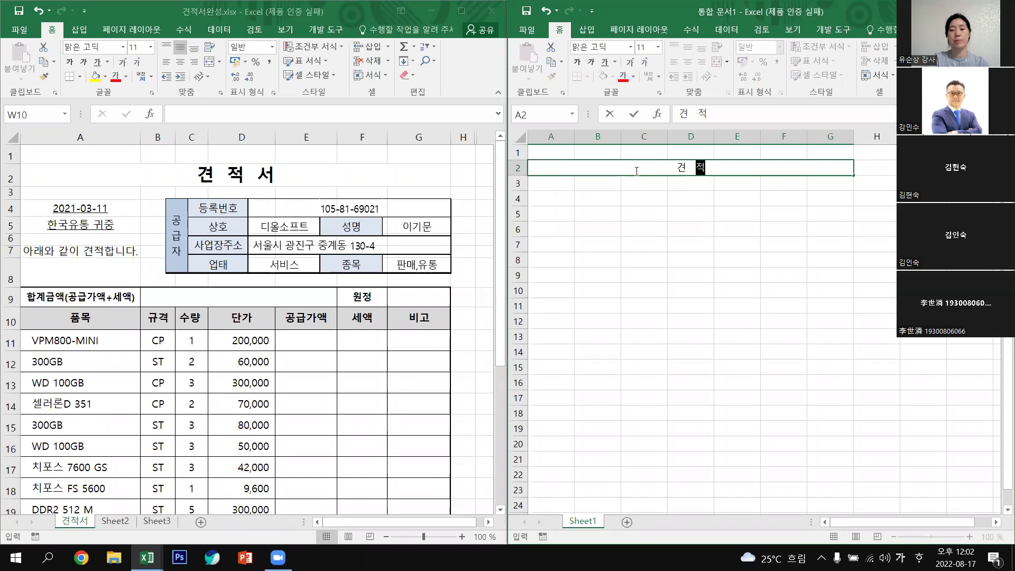
{"action": "type", "text": " 서"}
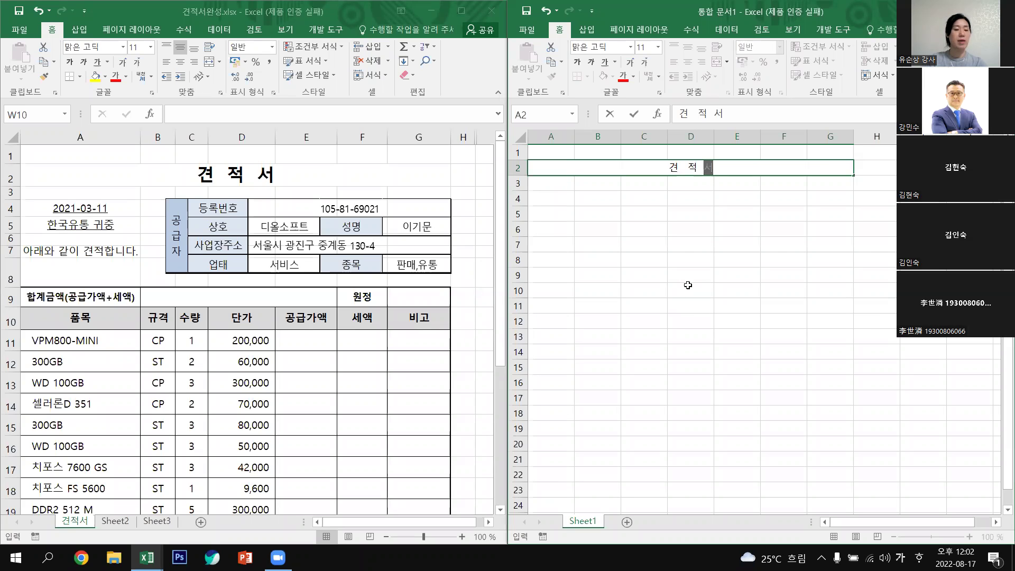
{"action": "left_click", "coordinate": [553, 203]}
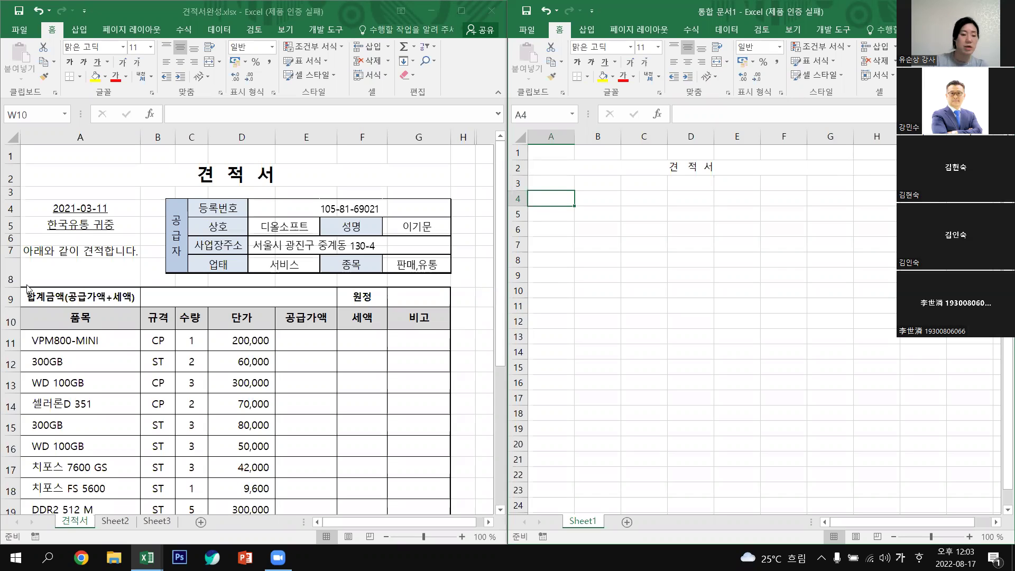
Enter the date 2022-08-17 in A4 of the new sheet.
{"action": "left_click", "coordinate": [86, 207]}
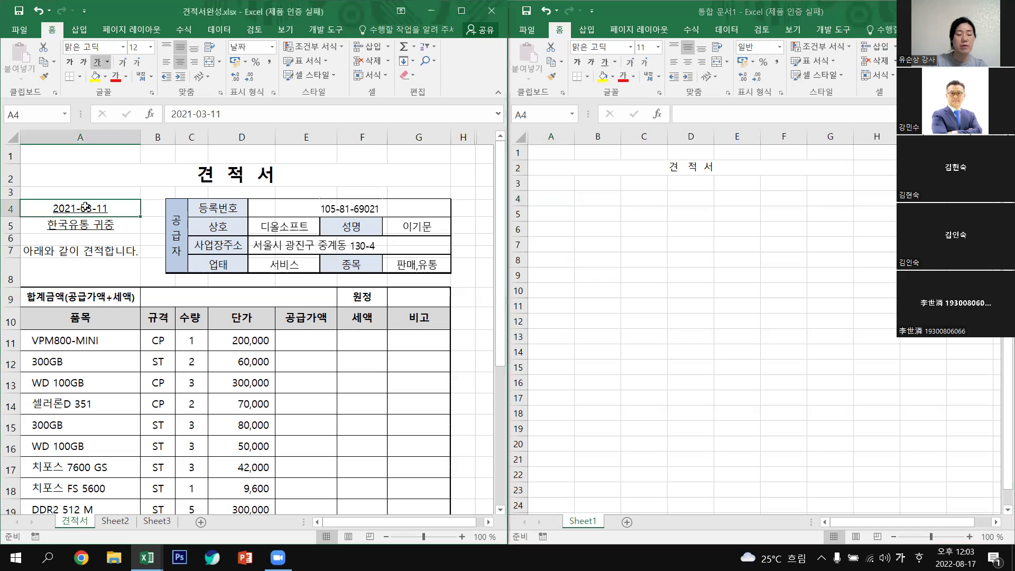
{"action": "left_click", "coordinate": [560, 214]}
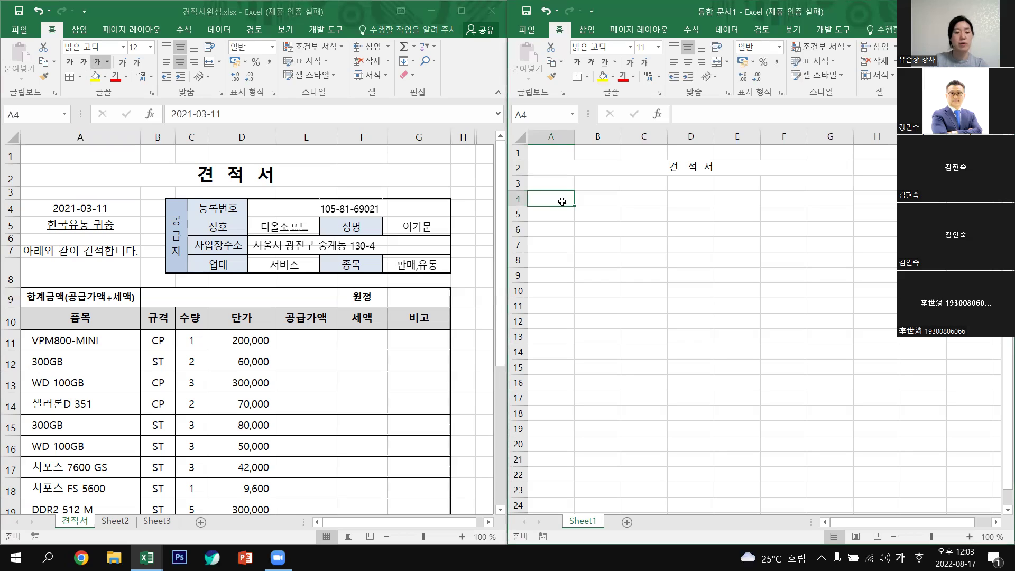
{"action": "type", "text": "2"}
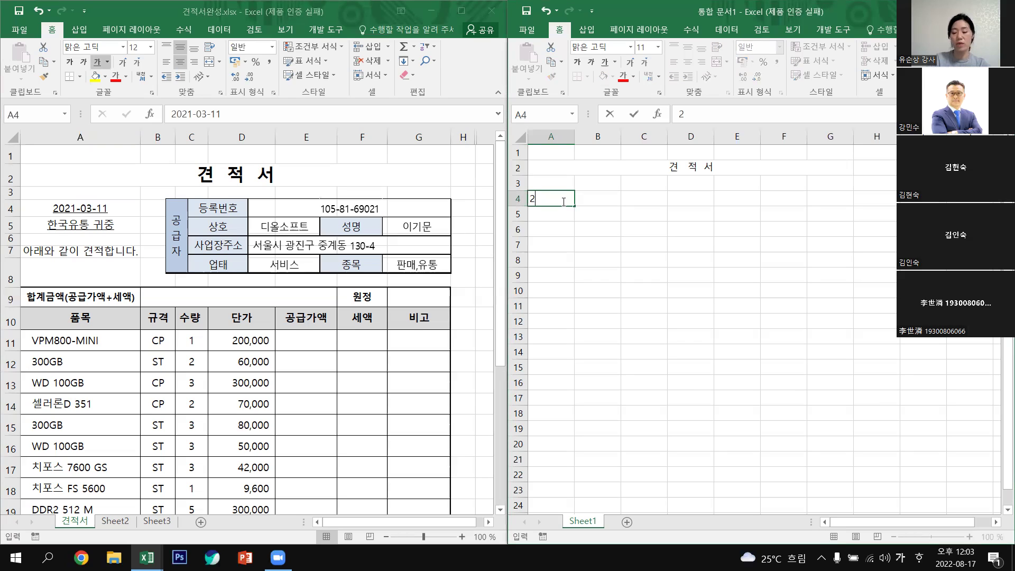
{"action": "type", "text": "022"}
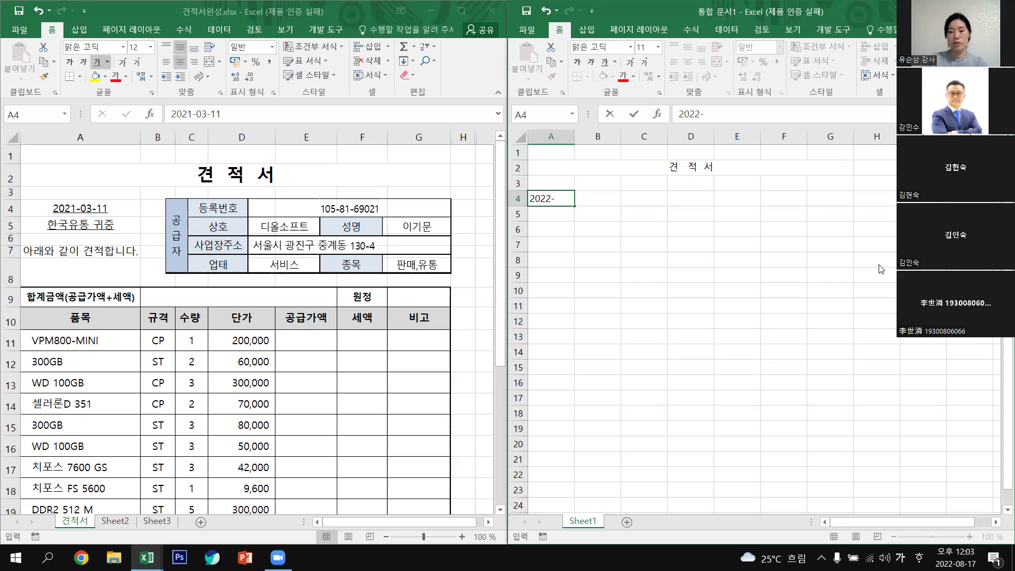
{"action": "left_click", "coordinate": [723, 114]}
{"action": "left_click", "coordinate": [723, 115]}
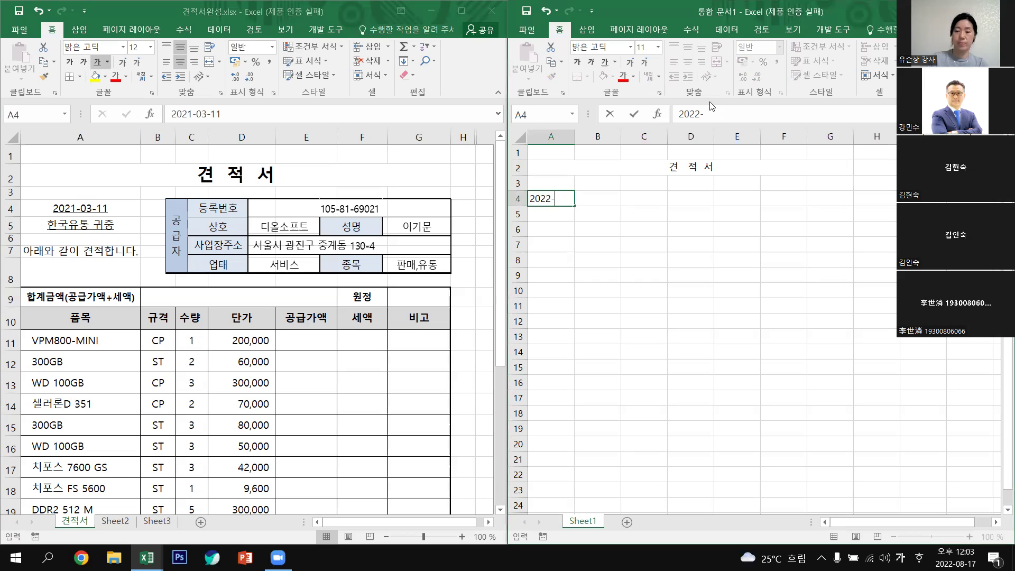
{"action": "left_click", "coordinate": [712, 116]}
{"action": "type", "text": "08-17"}
{"action": "key", "text": "Return"}
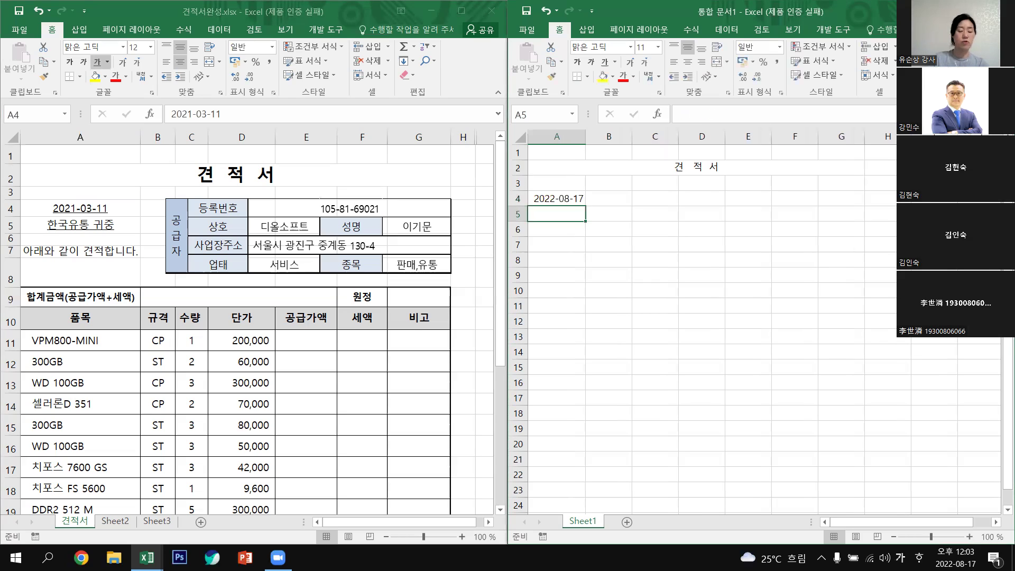
Type '한국유통 귀중' in A5 and '아래와 같이 견적합니다' in A7.
{"action": "type", "text": "한"}
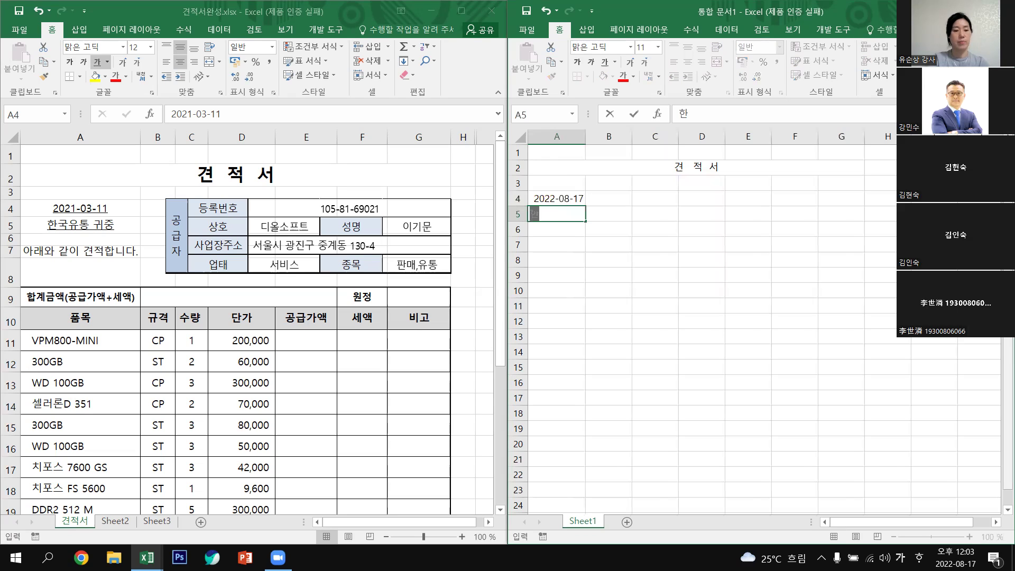
{"action": "type", "text": "국유통"}
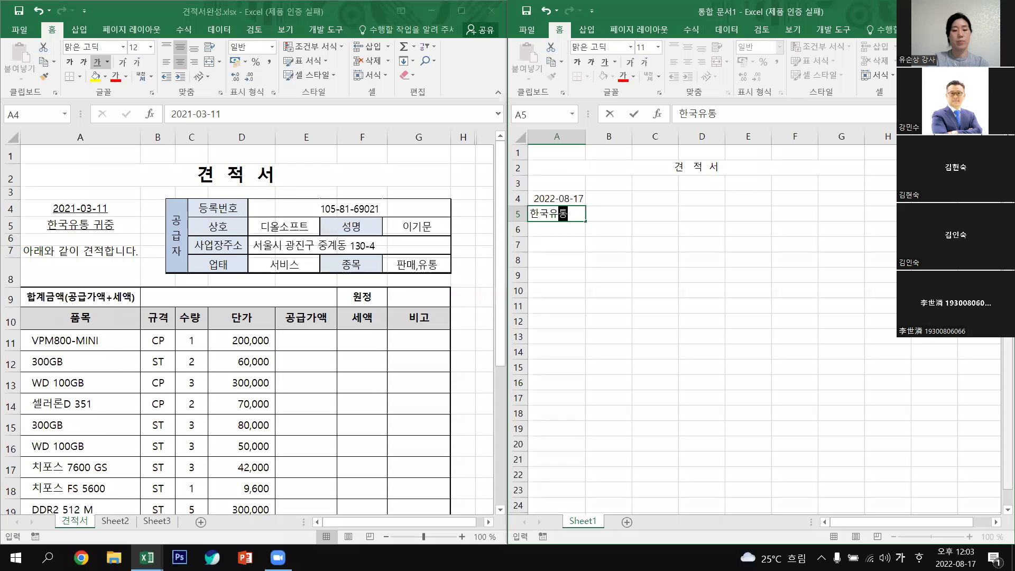
{"action": "type", "text": " 귀중"}
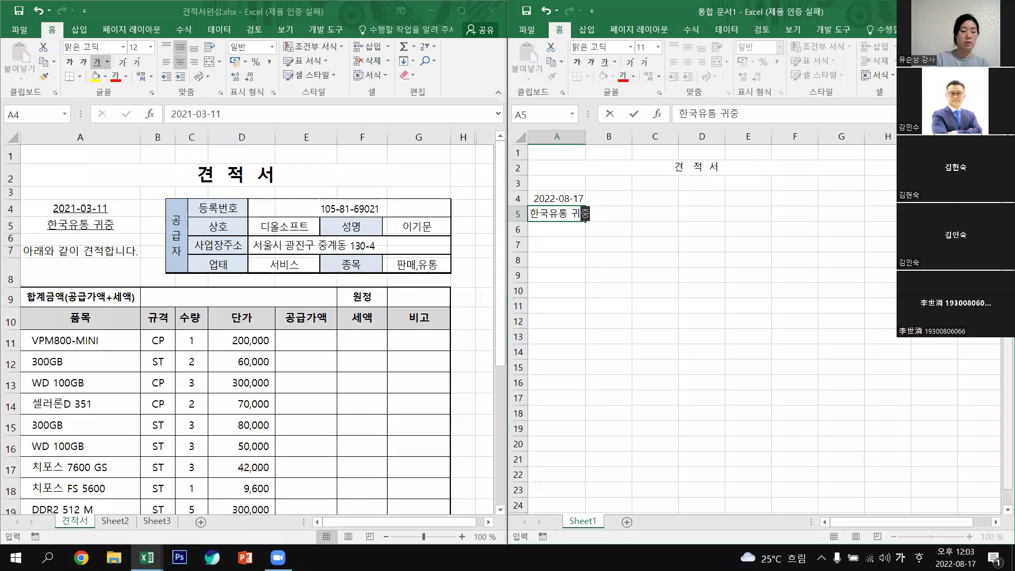
{"action": "key", "text": "Return"}
{"action": "key", "text": "Return"}
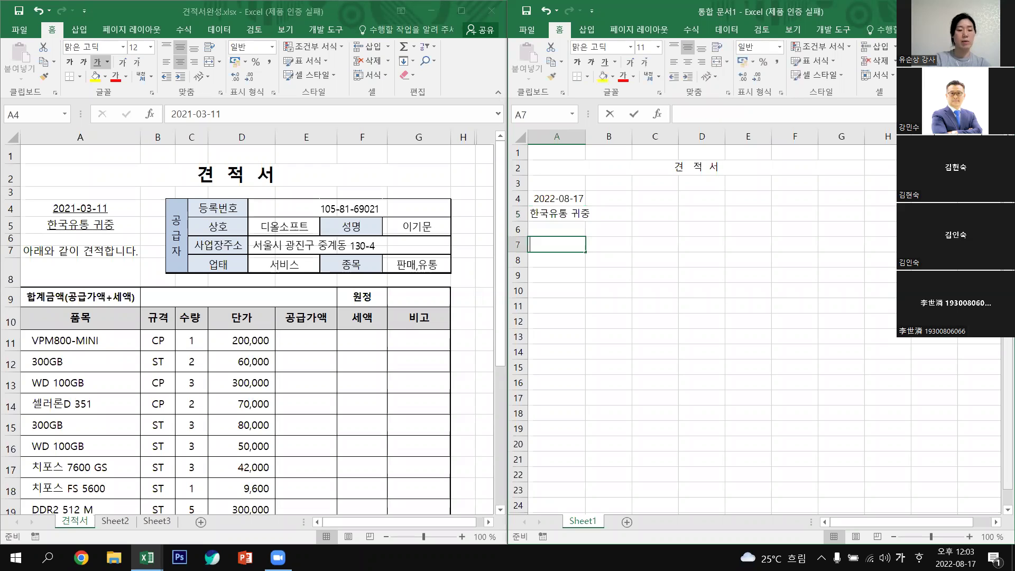
{"action": "type", "text": "아래와"}
{"action": "type", "text": " 같이 견적"}
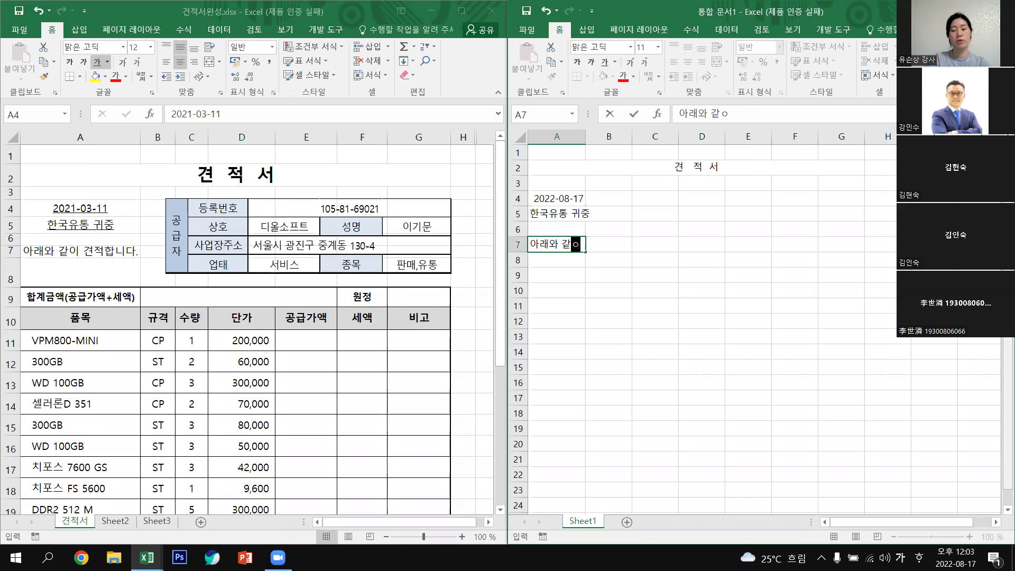
{"action": "type", "text": "하니"}
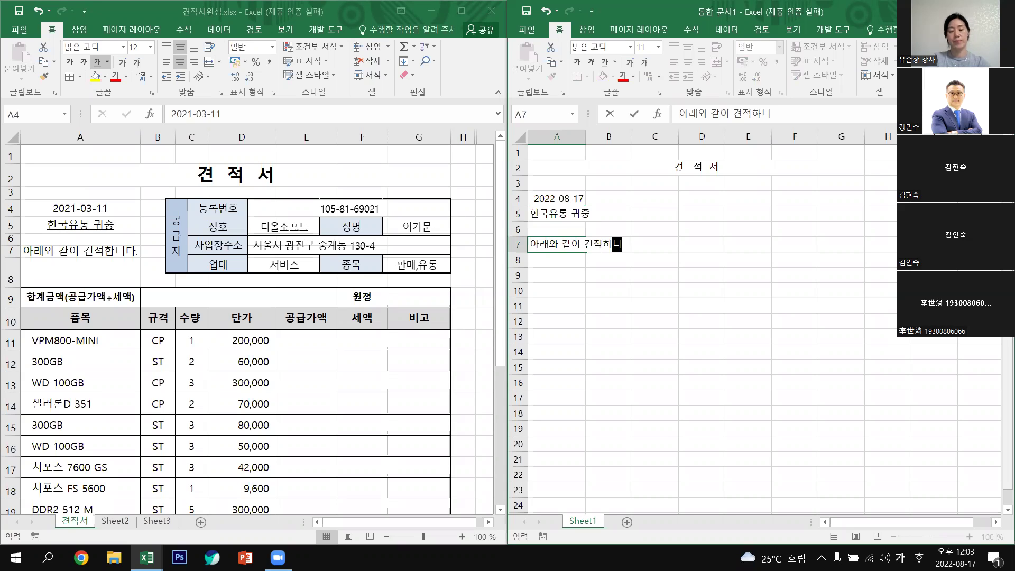
{"action": "key", "text": "BackSpace"}
{"action": "key", "text": "BackSpace"}
{"action": "type", "text": "ㅎ"}
{"action": "type", "text": "합니다"}
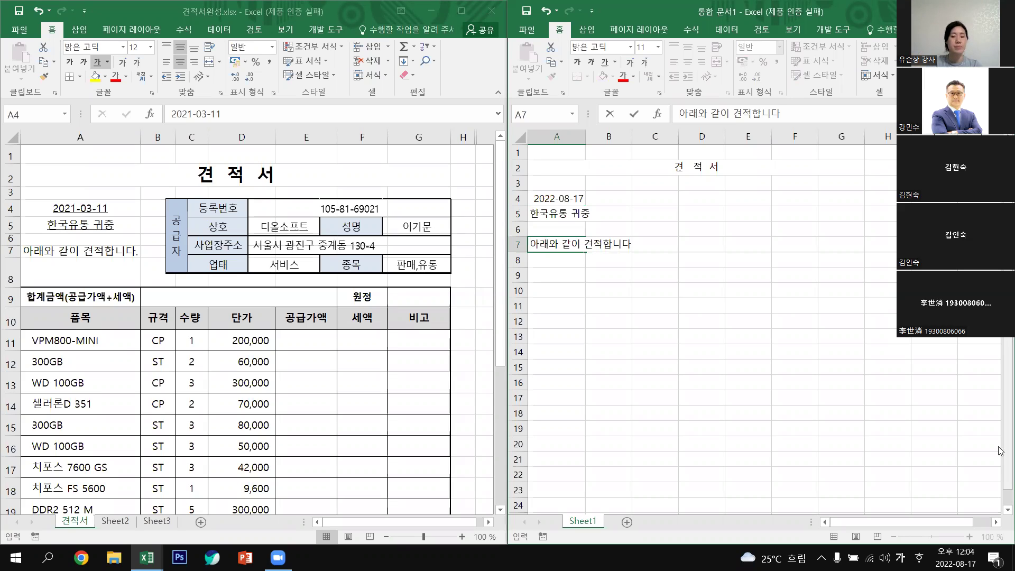
{"action": "left_click", "coordinate": [752, 290]}
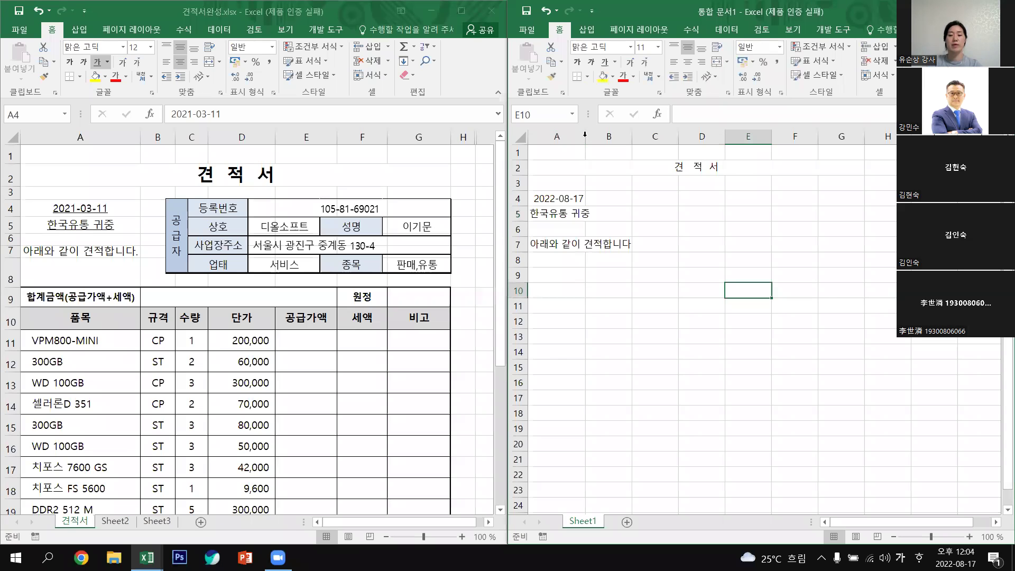
Widen column A so the date and header text lines fit.
{"action": "left_click_drag", "start_coordinate": [585, 135], "coordinate": [642, 136]}
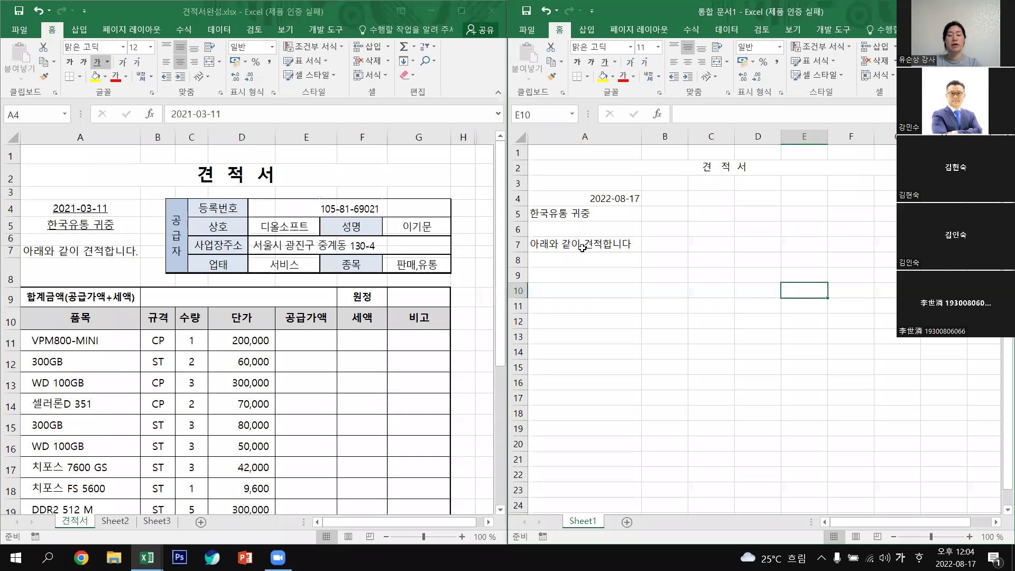
{"action": "left_click", "coordinate": [582, 247]}
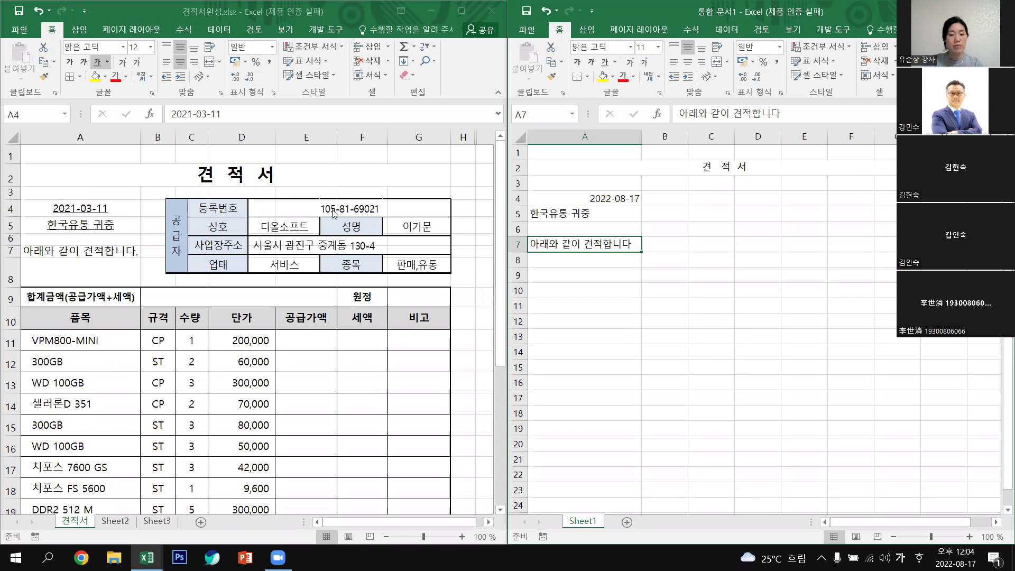
{"action": "left_click", "coordinate": [304, 218]}
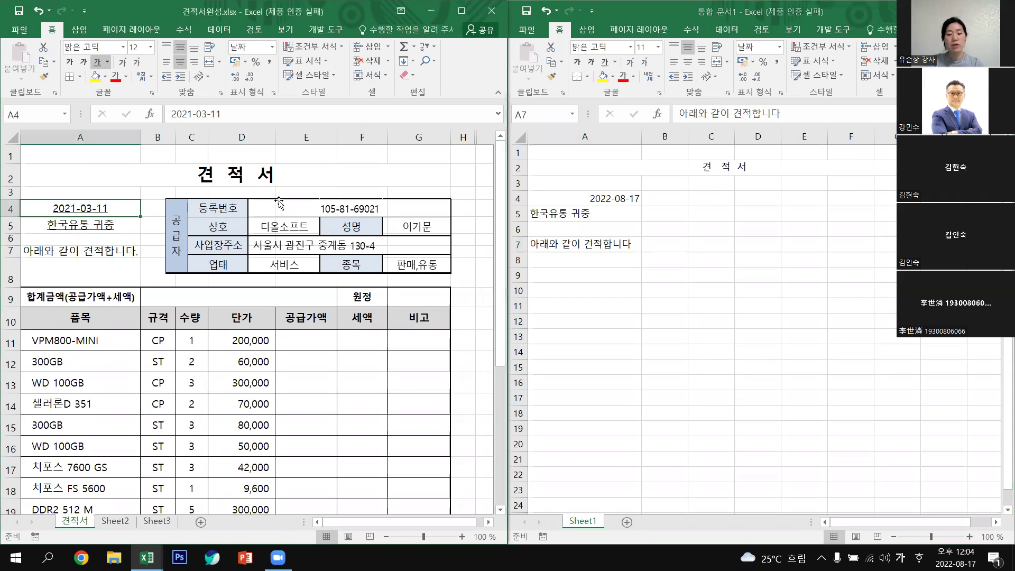
{"action": "left_click", "coordinate": [279, 202]}
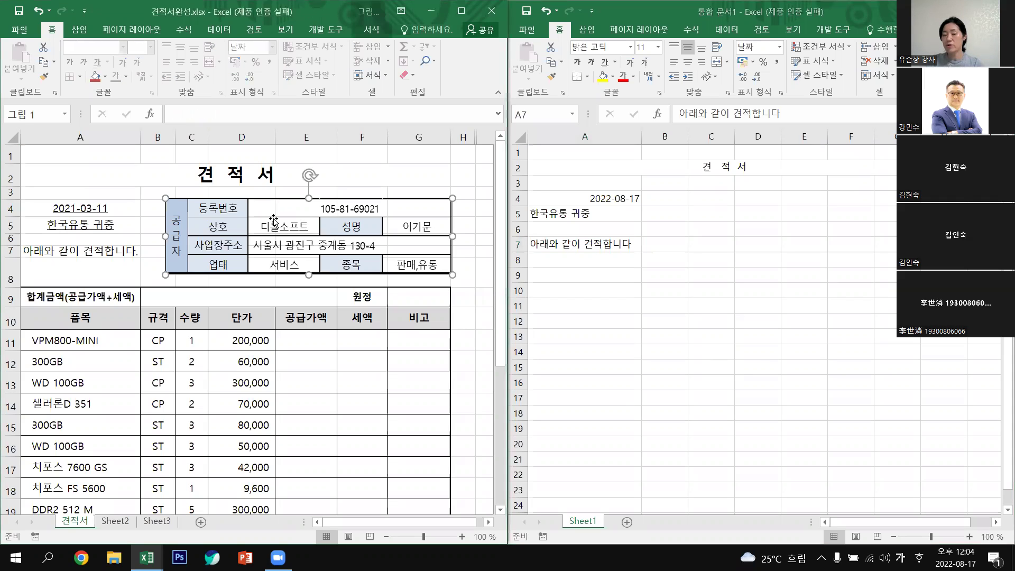
{"action": "left_click_drag", "start_coordinate": [300, 216], "coordinate": [270, 216]}
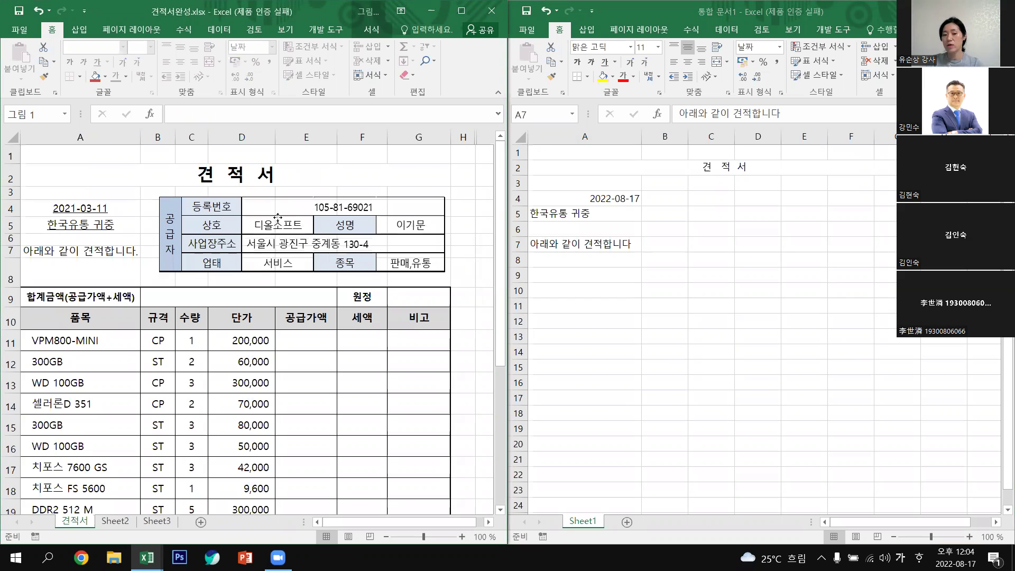
{"action": "key", "text": "ctrl+z"}
{"action": "key", "text": "ctrl+z"}
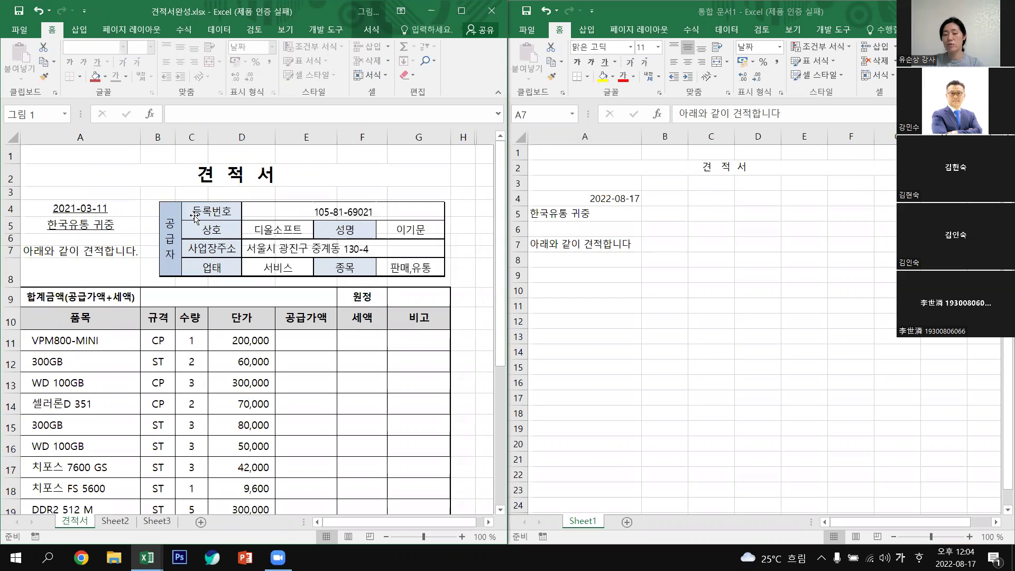
{"action": "left_click", "coordinate": [194, 212]}
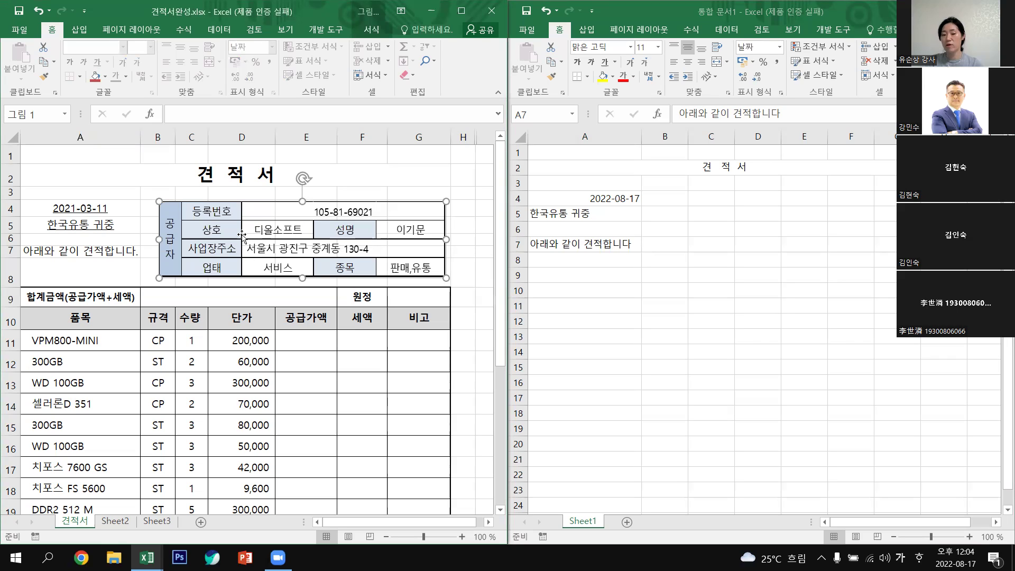
{"action": "left_click_drag", "start_coordinate": [247, 236], "coordinate": [245, 231]}
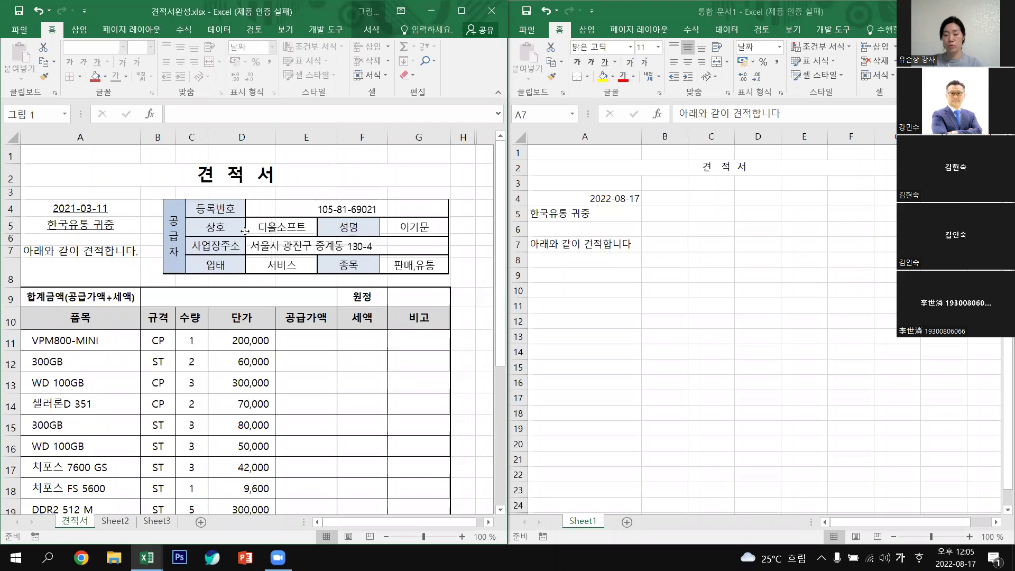
{"action": "left_click_drag", "start_coordinate": [245, 232], "coordinate": [250, 234]}
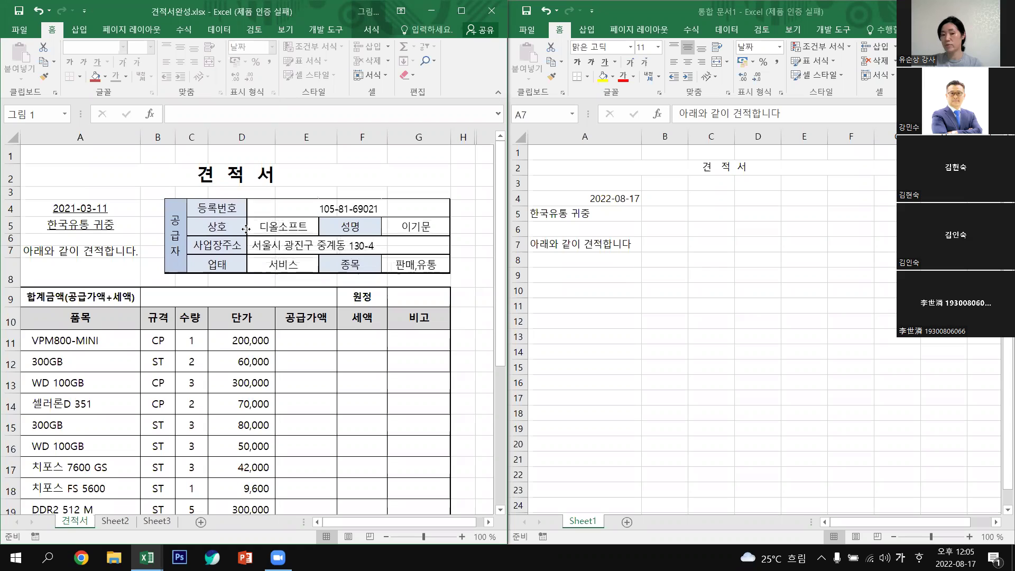
{"action": "left_click_drag", "start_coordinate": [198, 278], "coordinate": [197, 277]}
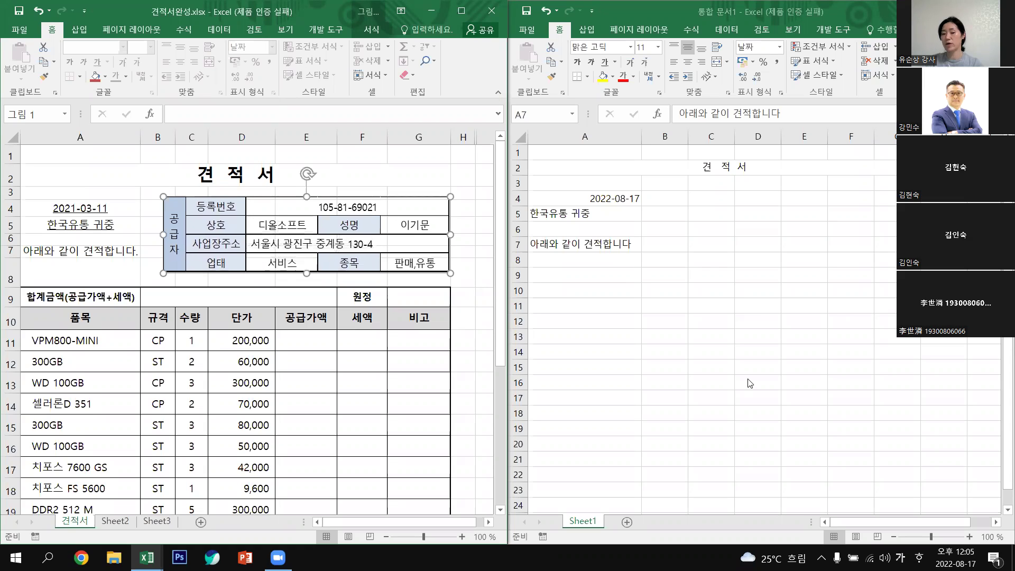
{"action": "left_click", "coordinate": [944, 397]}
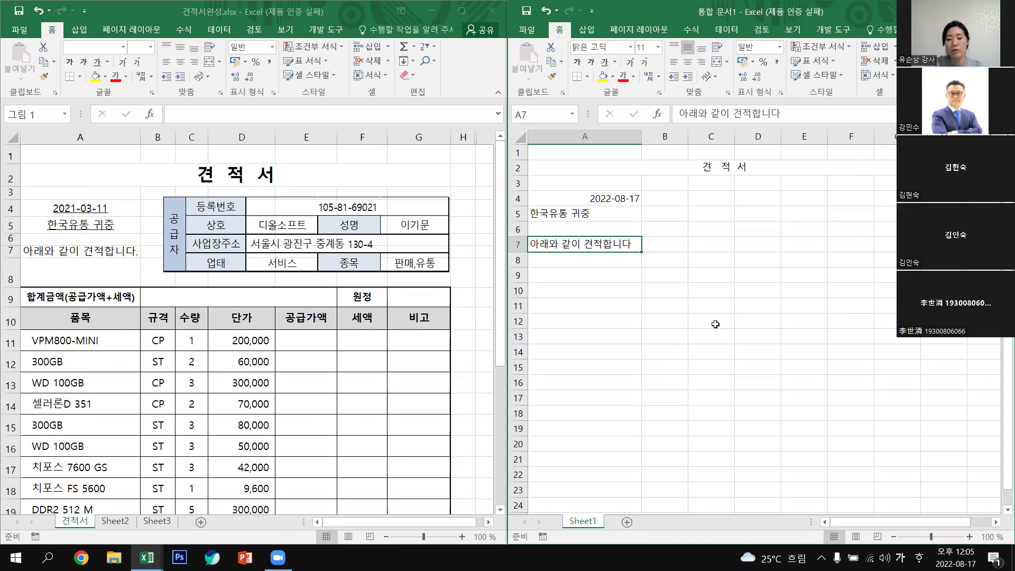
Apply All Borders to the range C12:G15.
{"action": "left_click_drag", "start_coordinate": [715, 324], "coordinate": [893, 322]}
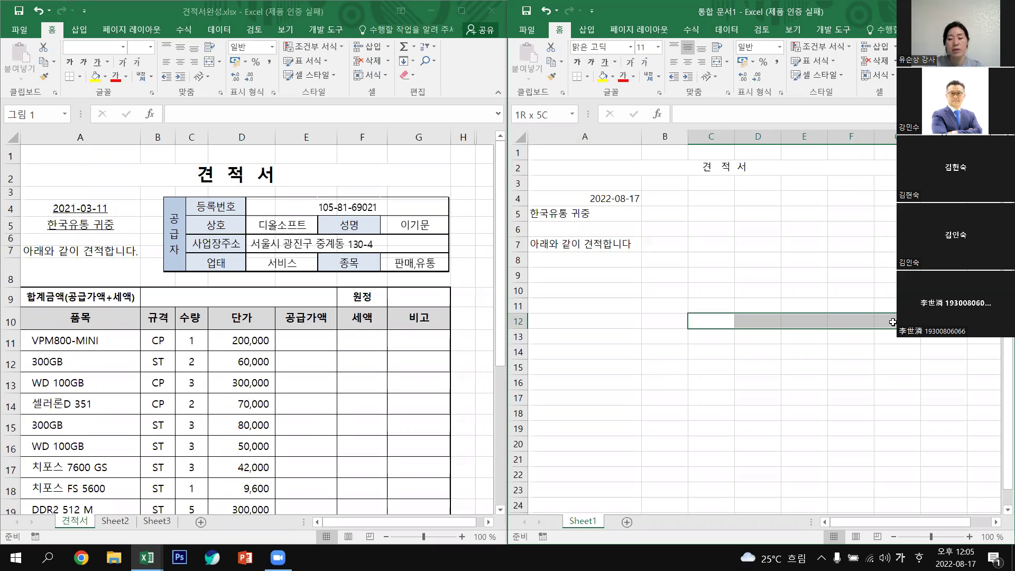
{"action": "left_click_drag", "start_coordinate": [892, 322], "coordinate": [899, 368]}
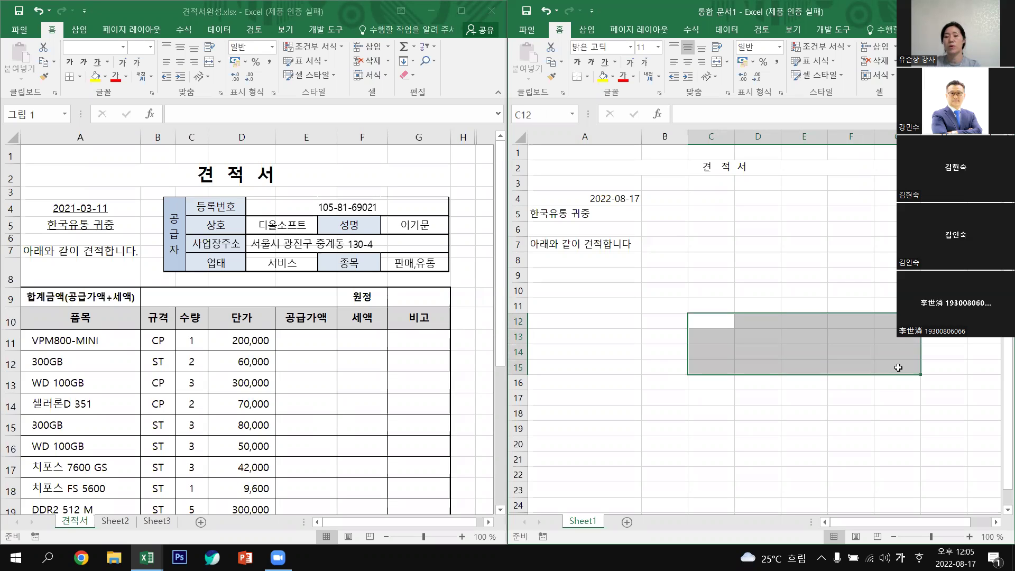
{"action": "left_click", "coordinate": [588, 79]}
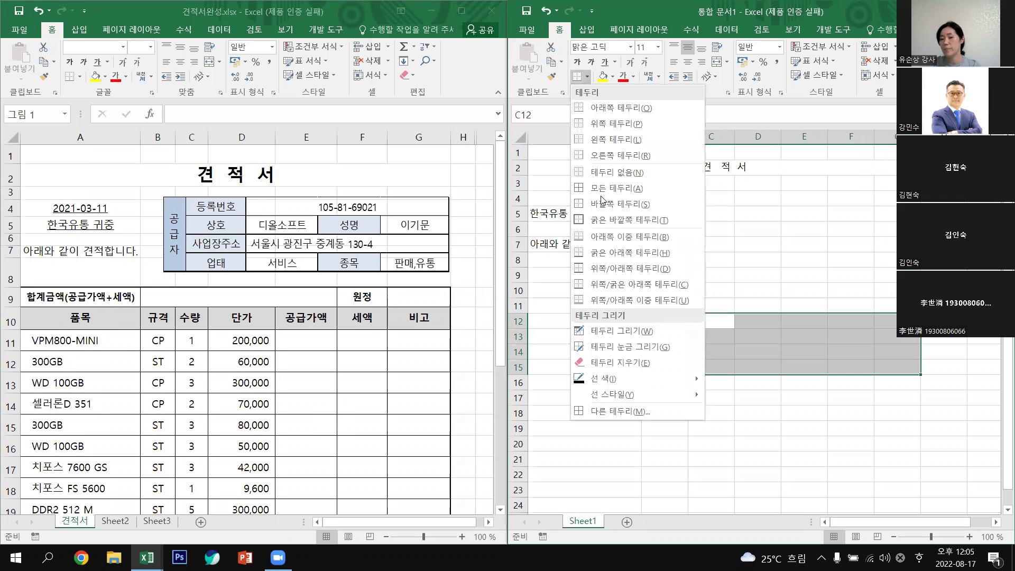
{"action": "left_click", "coordinate": [611, 189]}
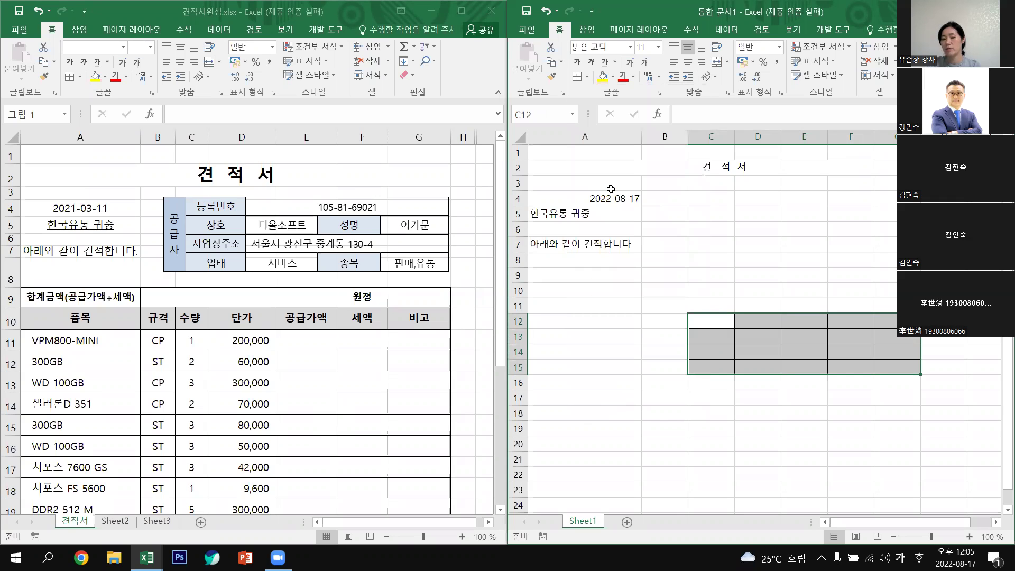
{"action": "left_click", "coordinate": [822, 450]}
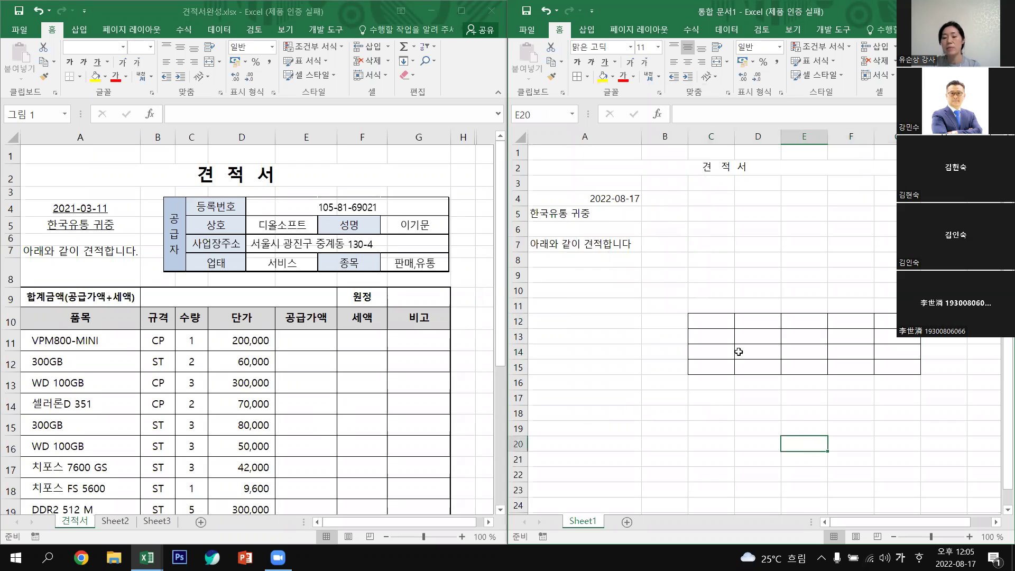
Merge C12:C15 into one centred cell.
{"action": "left_click", "coordinate": [721, 324]}
{"action": "left_click", "coordinate": [723, 367], "text": "shift"}
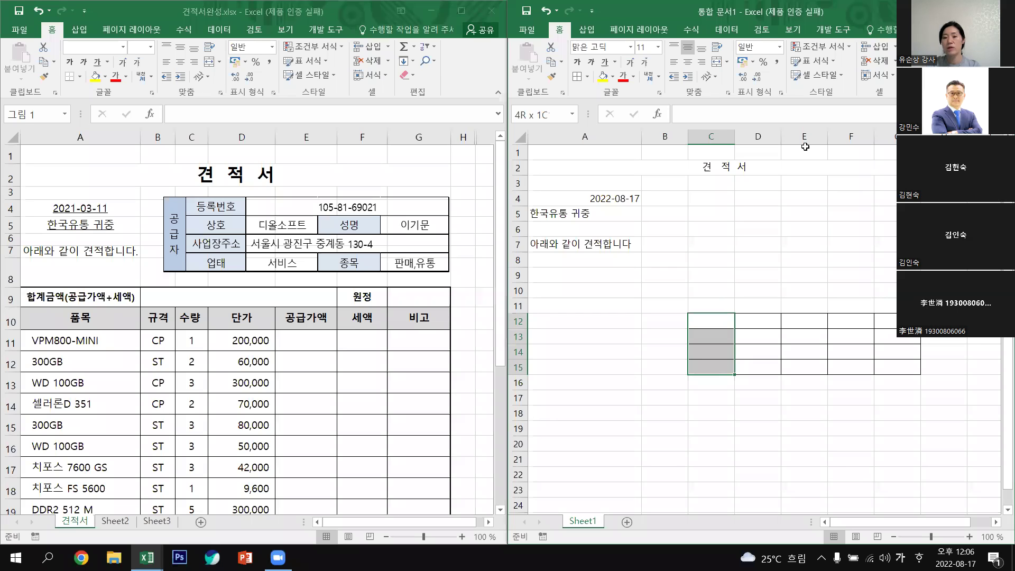
{"action": "left_click", "coordinate": [716, 62]}
{"action": "left_click", "coordinate": [821, 410]}
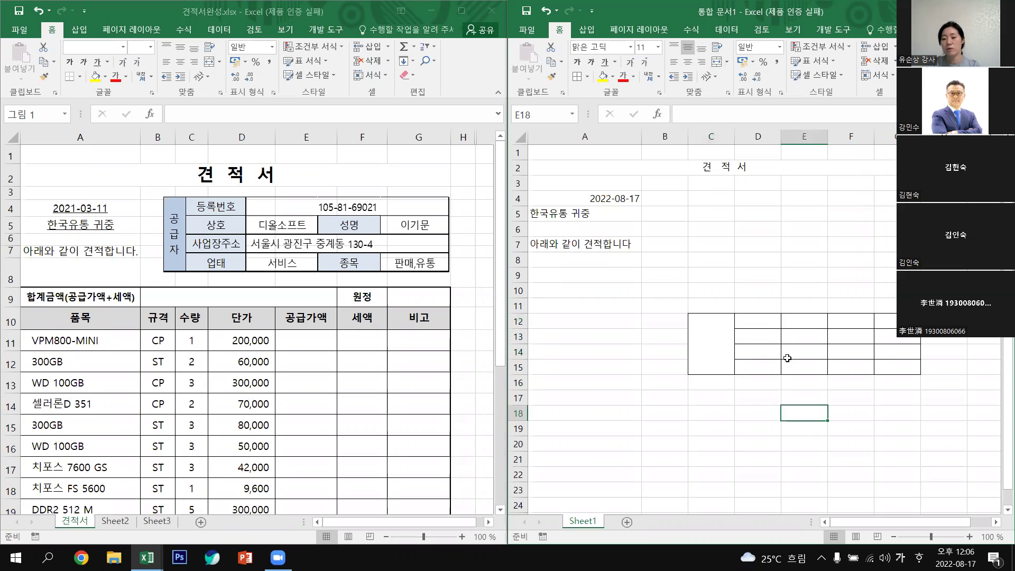
{"action": "left_click", "coordinate": [767, 321]}
Merge and centre E12:G12 and E14:G14, and narrow column C.
{"action": "left_click_drag", "start_coordinate": [805, 322], "coordinate": [893, 319]}
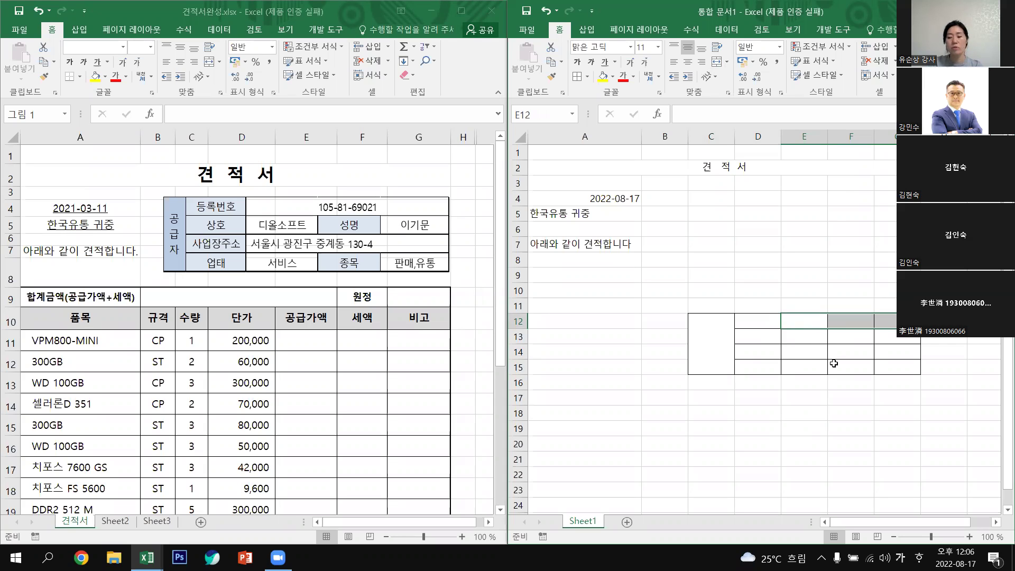
{"action": "left_click_drag", "start_coordinate": [794, 354], "coordinate": [892, 354], "text": "ctrl"}
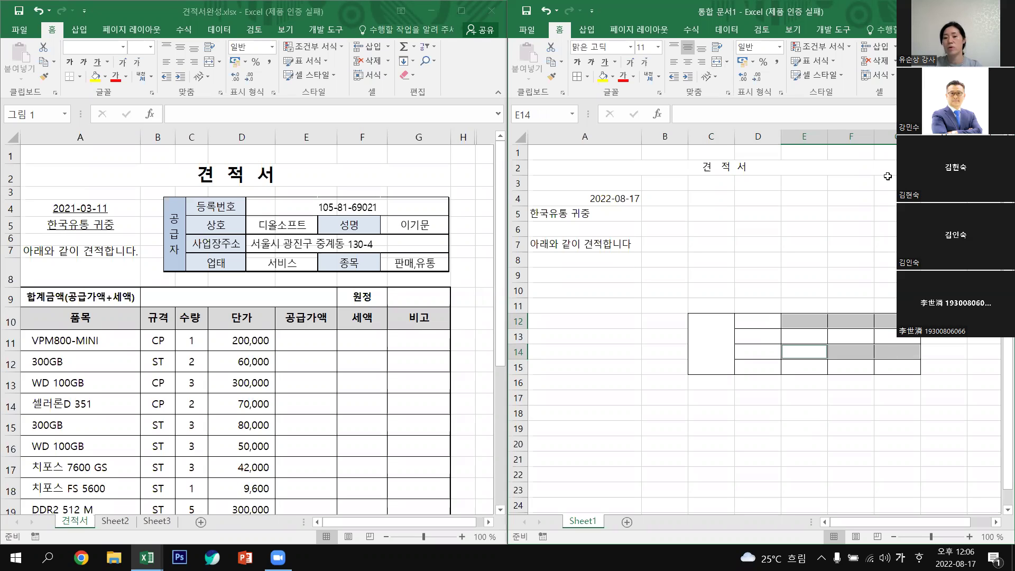
{"action": "left_click", "coordinate": [719, 63]}
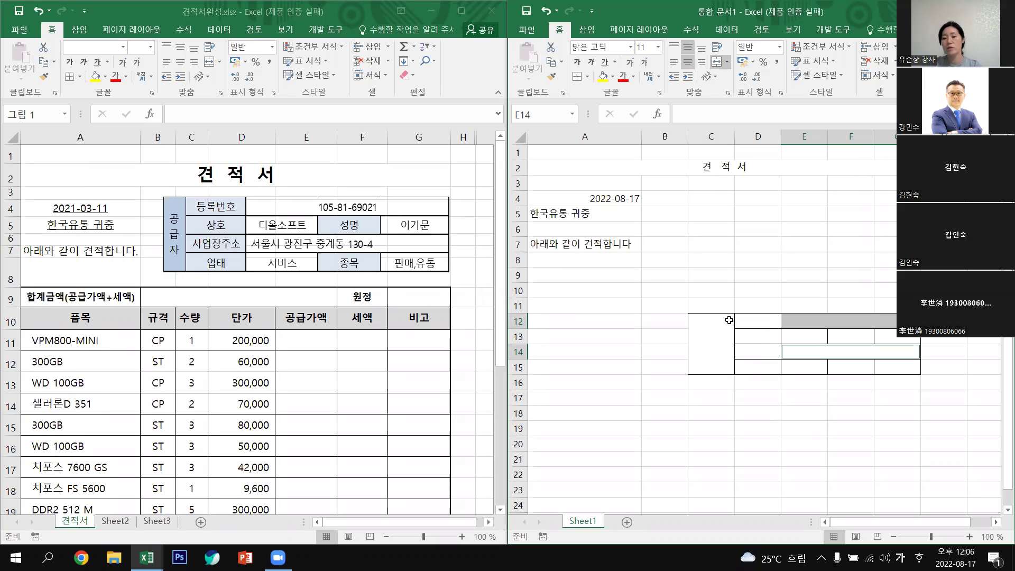
{"action": "left_click_drag", "start_coordinate": [735, 141], "coordinate": [710, 137]}
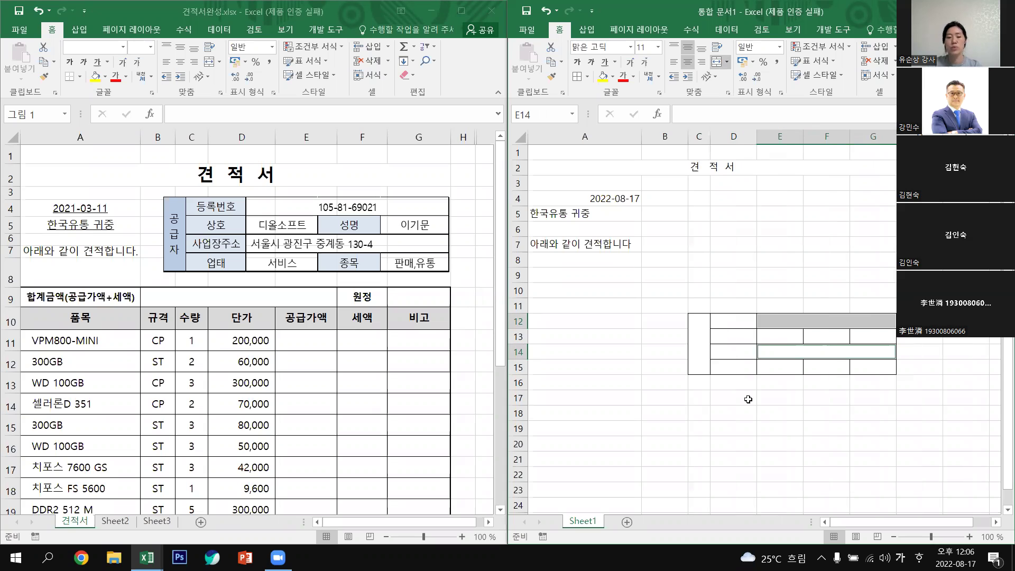
{"action": "left_click", "coordinate": [693, 337]}
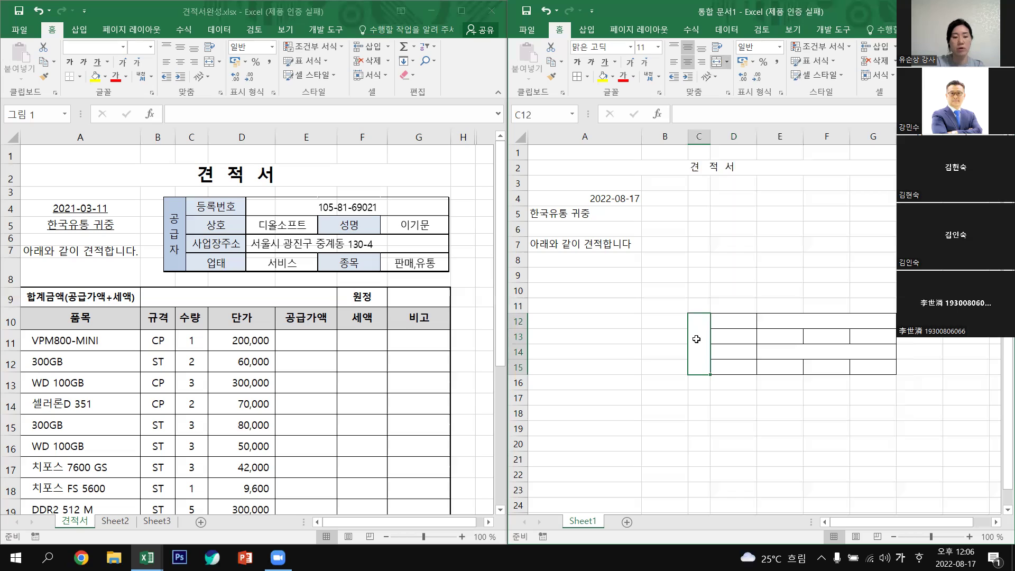
Enter 공급자 in merged C12:C15 and set its text orientation to vertical.
{"action": "type", "text": "공"}
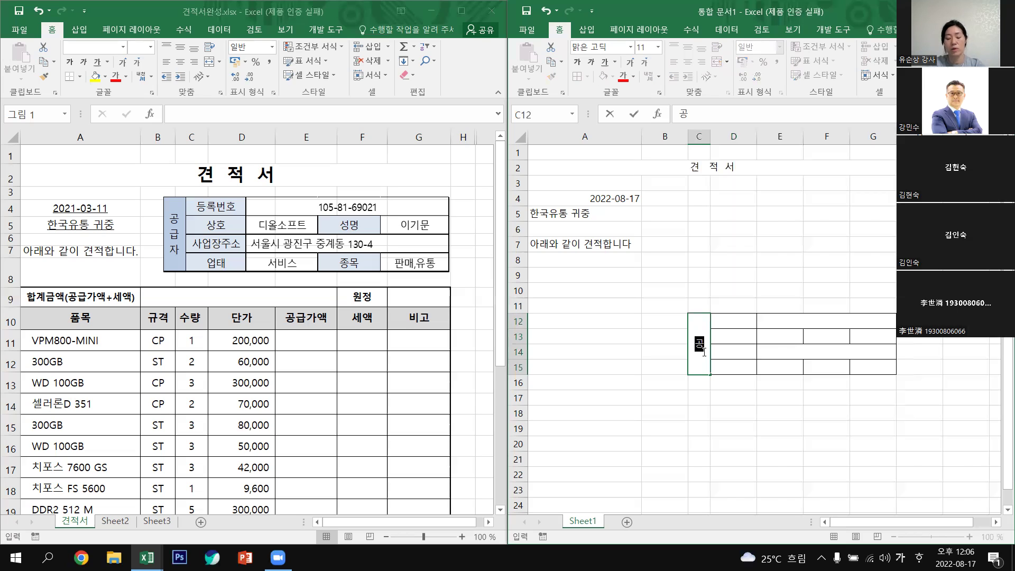
{"action": "type", "text": "ㄱ"}
{"action": "type", "text": "급자"}
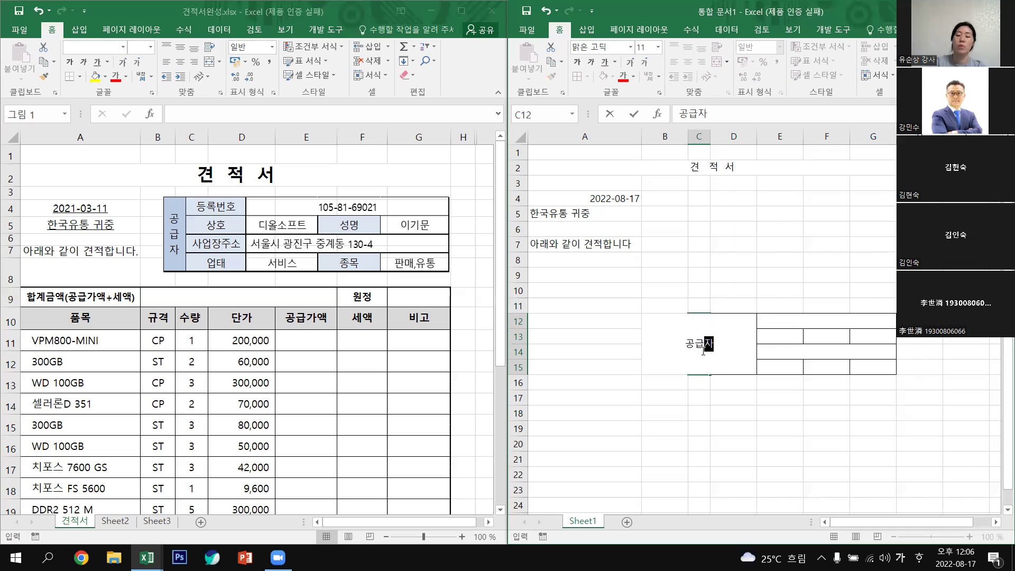
{"action": "left_click", "coordinate": [733, 413]}
{"action": "left_click", "coordinate": [693, 344]}
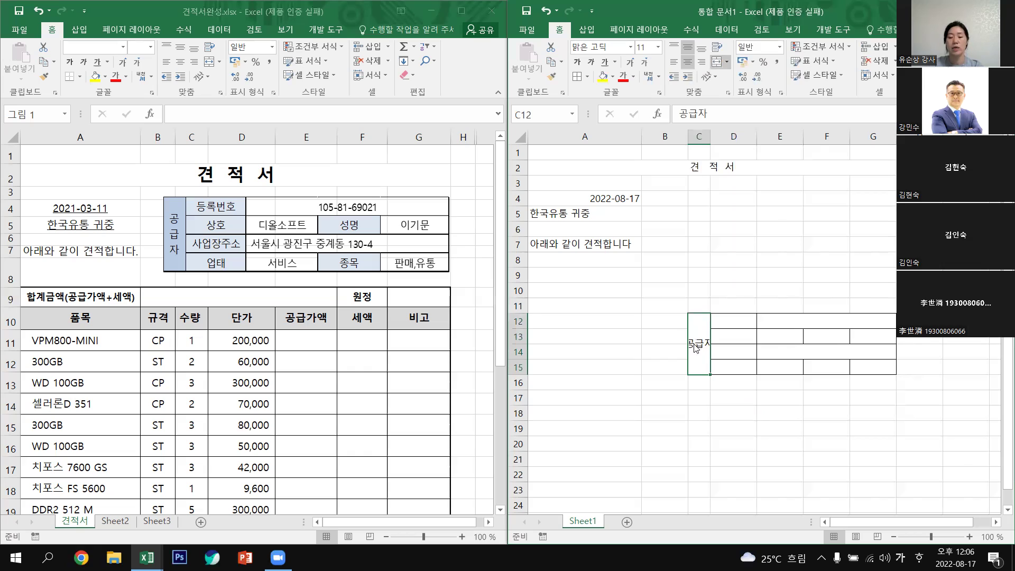
{"action": "right_click", "coordinate": [696, 349]}
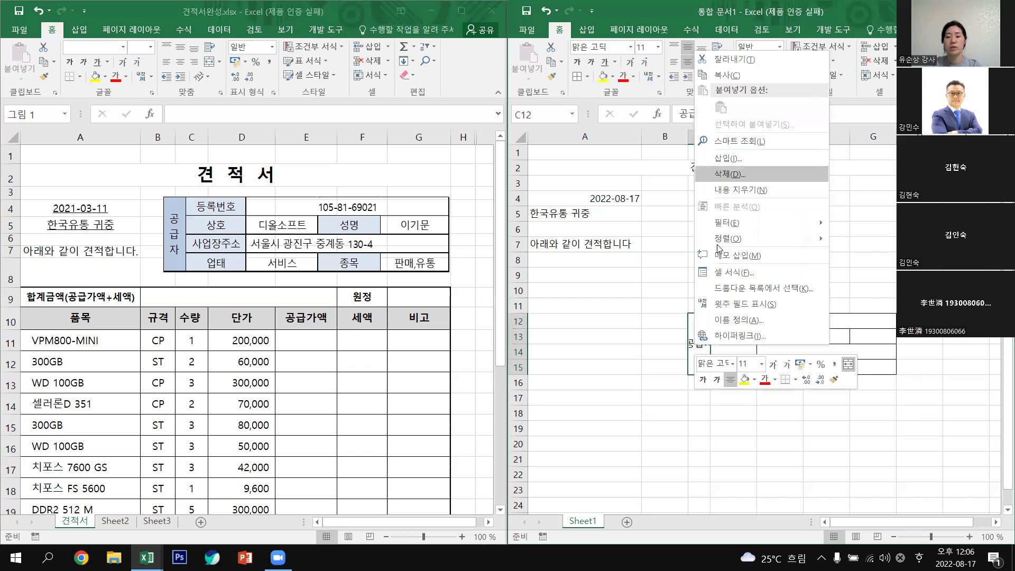
{"action": "left_click", "coordinate": [733, 287]}
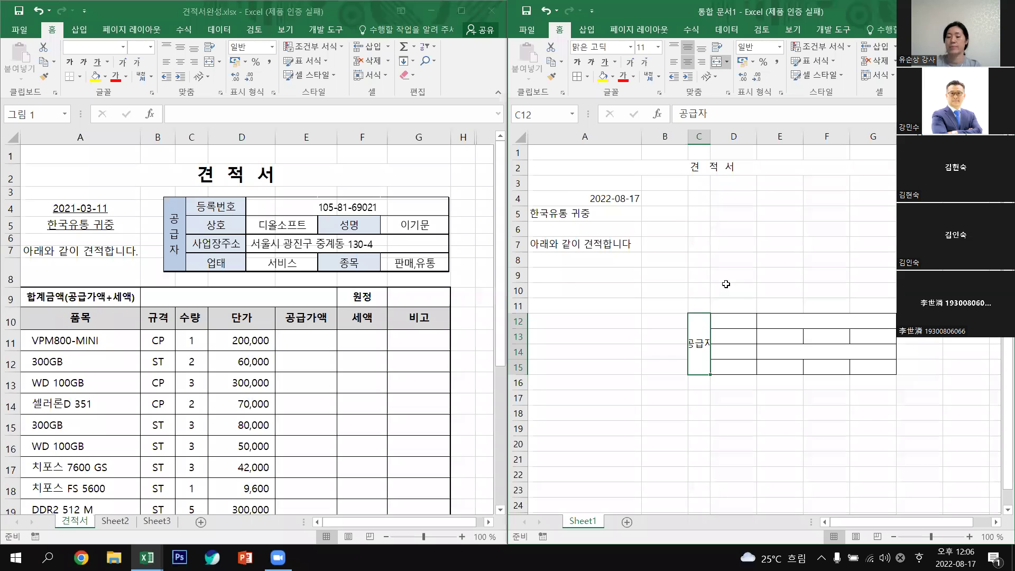
{"action": "key", "text": "ctrl+1"}
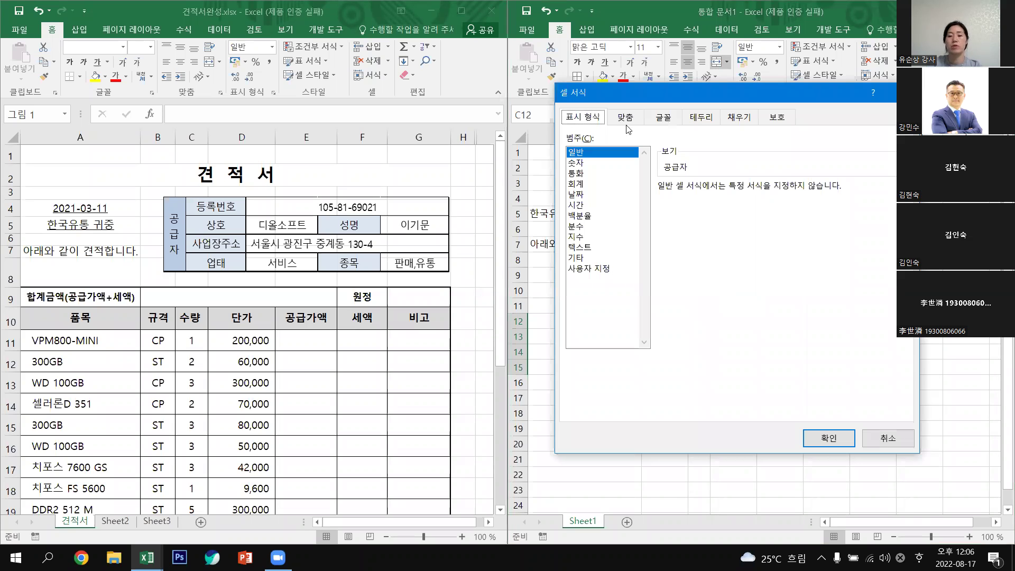
{"action": "left_click", "coordinate": [622, 118]}
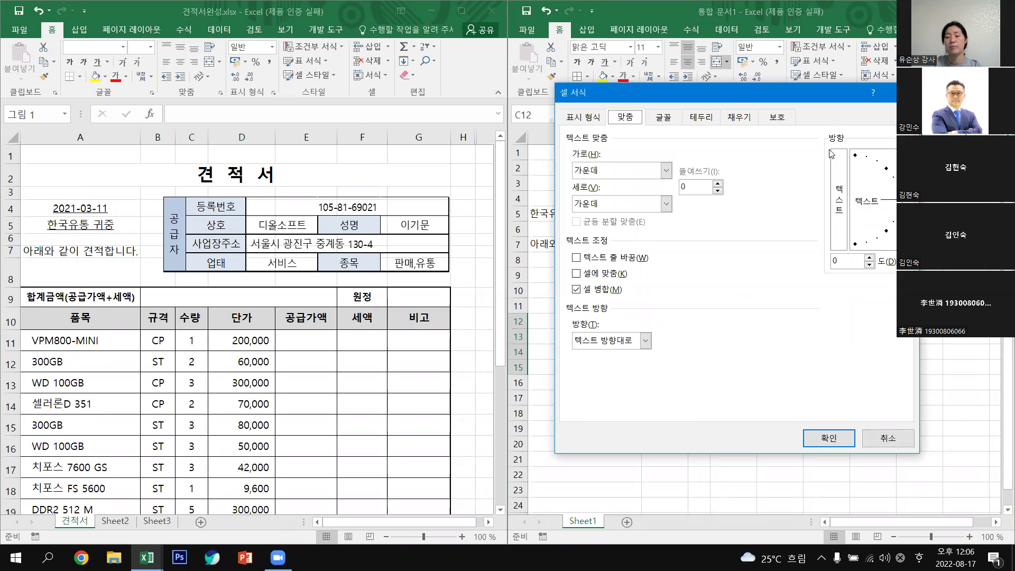
{"action": "left_click", "coordinate": [840, 188]}
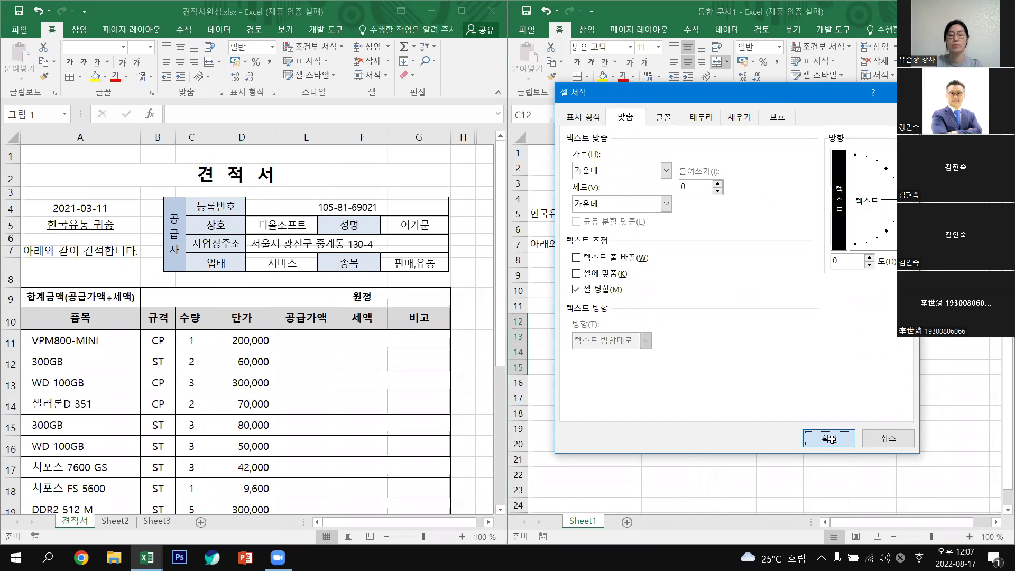
{"action": "left_click", "coordinate": [847, 474]}
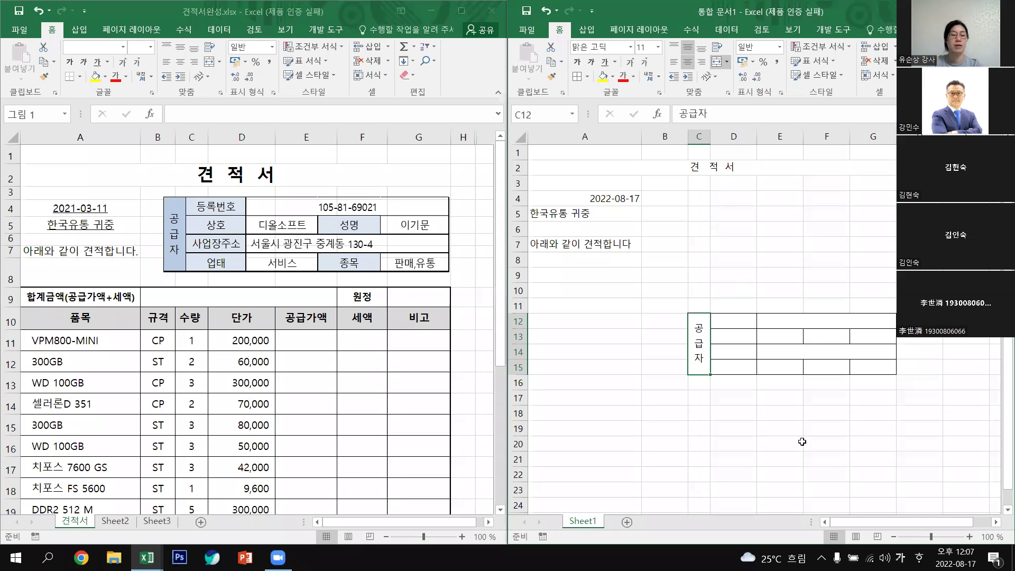
Enter 등록번호, 상호, 사업장주소 and 업태 down D12:D15.
{"action": "left_click", "coordinate": [734, 316]}
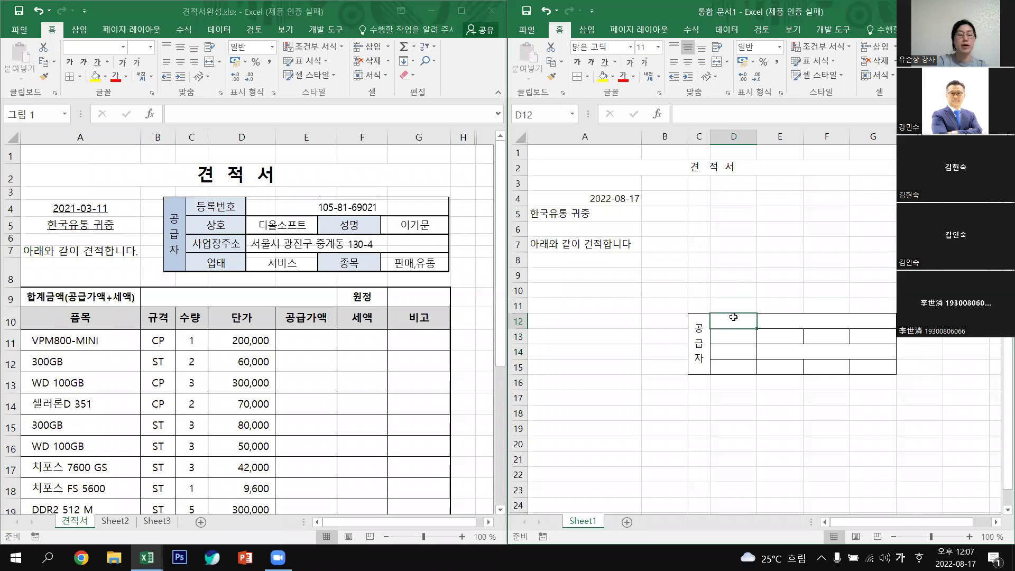
{"action": "type", "text": "등록"}
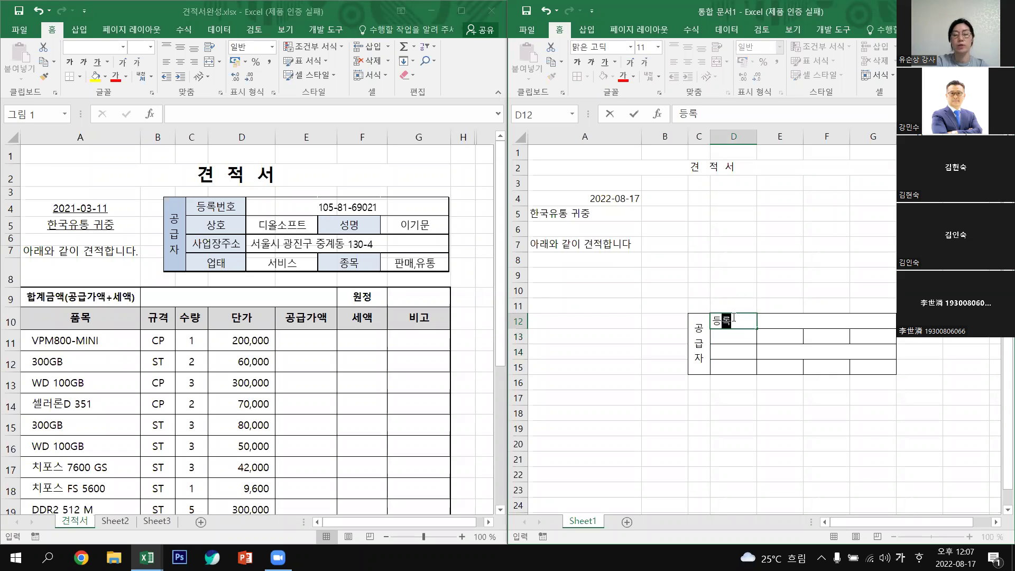
{"action": "type", "text": "번호"}
{"action": "key", "text": "Return"}
{"action": "type", "text": "상호"}
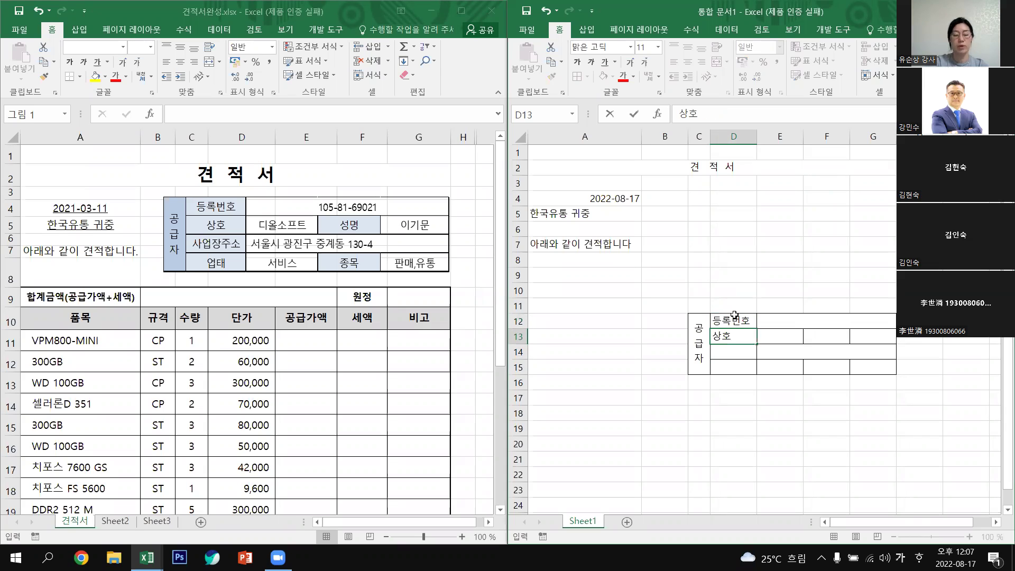
{"action": "key", "text": "Return"}
{"action": "type", "text": "ㅅ"}
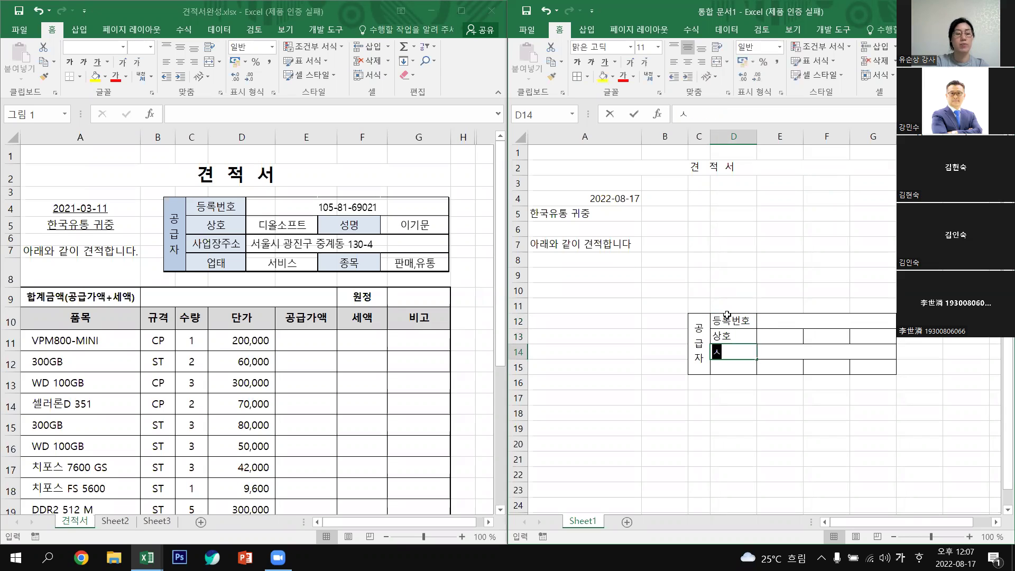
{"action": "type", "text": "ㅏ업자ㅇ"}
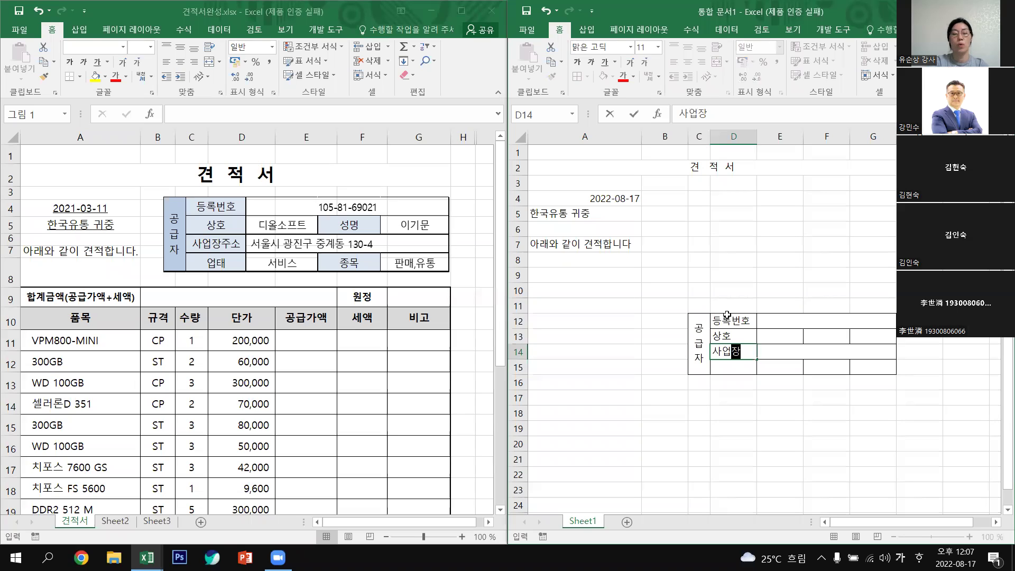
{"action": "type", "text": "주소"}
{"action": "key", "text": "Return"}
{"action": "type", "text": "업태"}
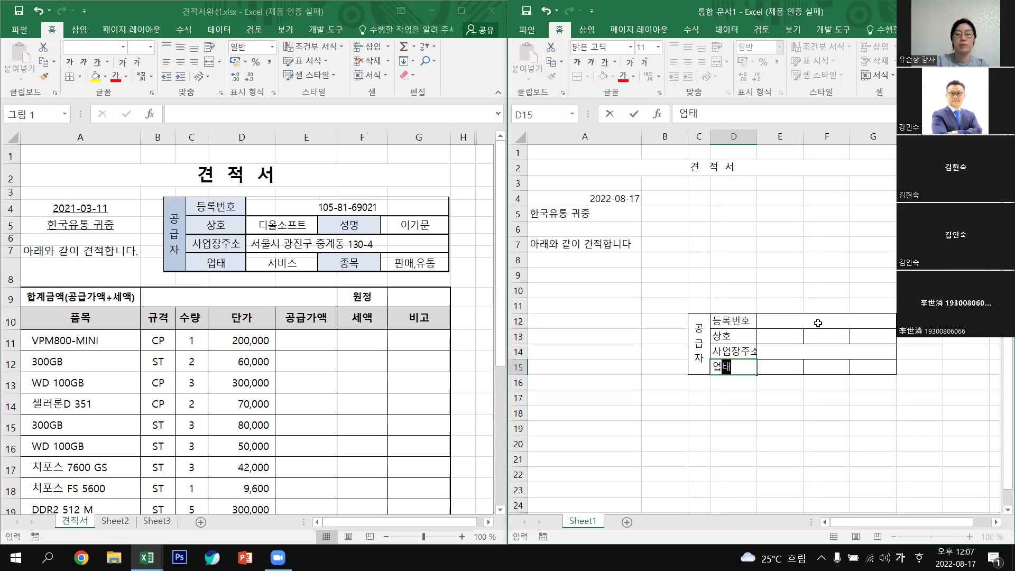
Type the business registration number into E12.
{"action": "left_click", "coordinate": [819, 324]}
{"action": "type", "text": "1"}
{"action": "type", "text": "02"}
{"action": "key", "text": "BackSpace"}
{"action": "key", "text": "BackSpace"}
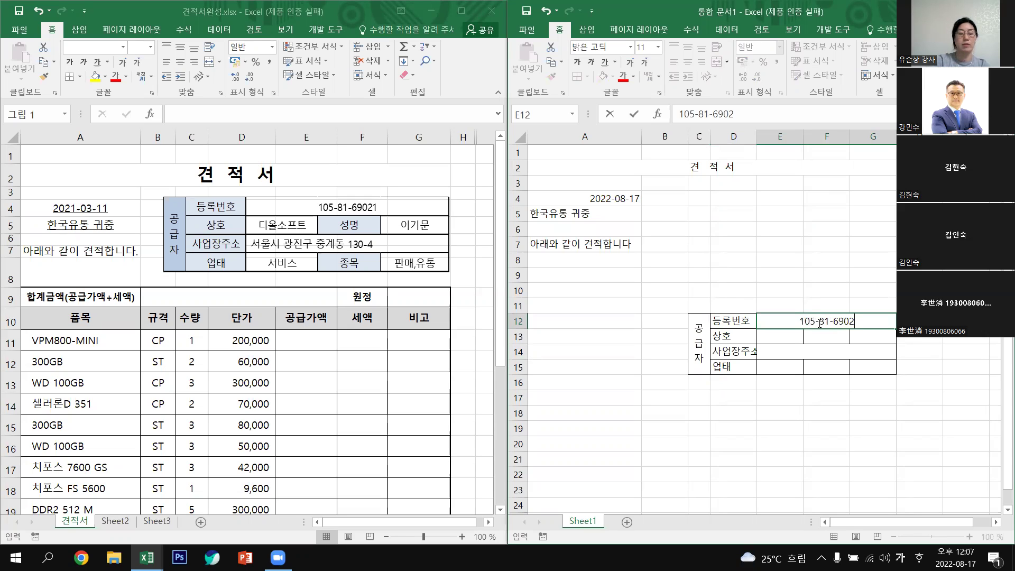
Fill row 13 with 디올소프트, 성명 and the representative's name.
{"action": "key", "text": "Return"}
{"action": "type", "text": "디올"}
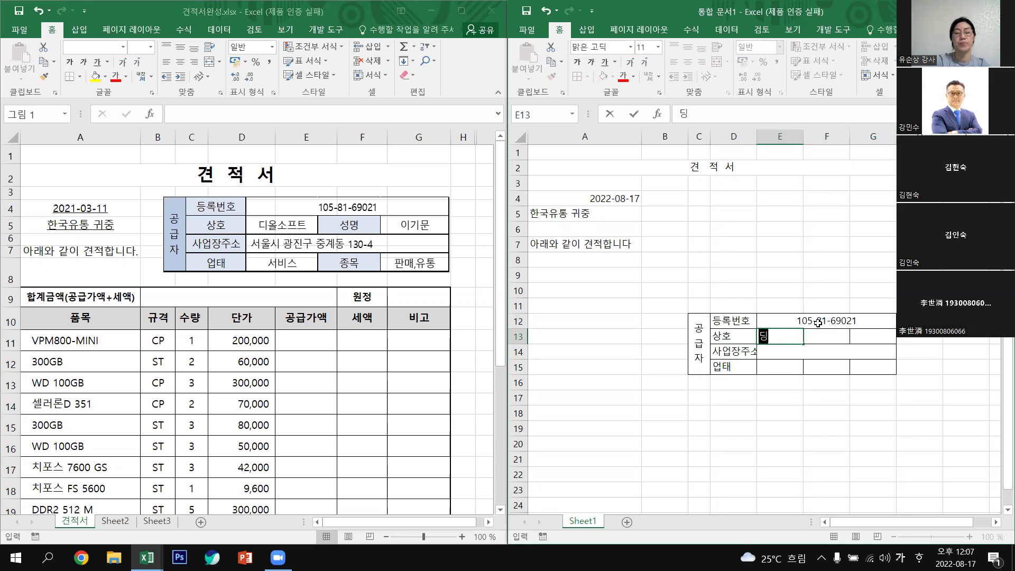
{"action": "type", "text": "소"}
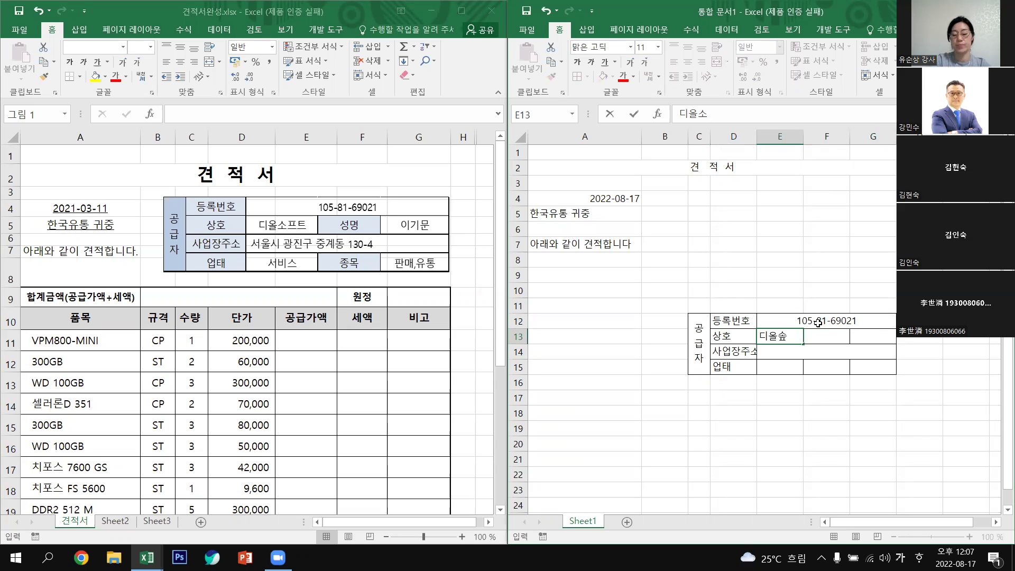
{"action": "type", "text": "프트"}
{"action": "key", "text": "Tab"}
{"action": "type", "text": "서"}
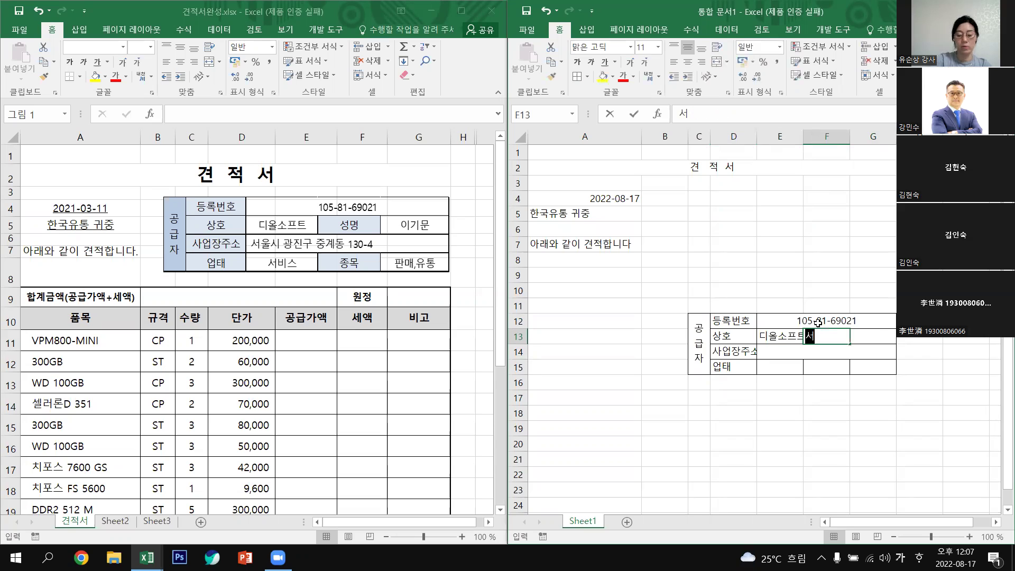
{"action": "type", "text": "ㅇ명"}
{"action": "key", "text": "Tab"}
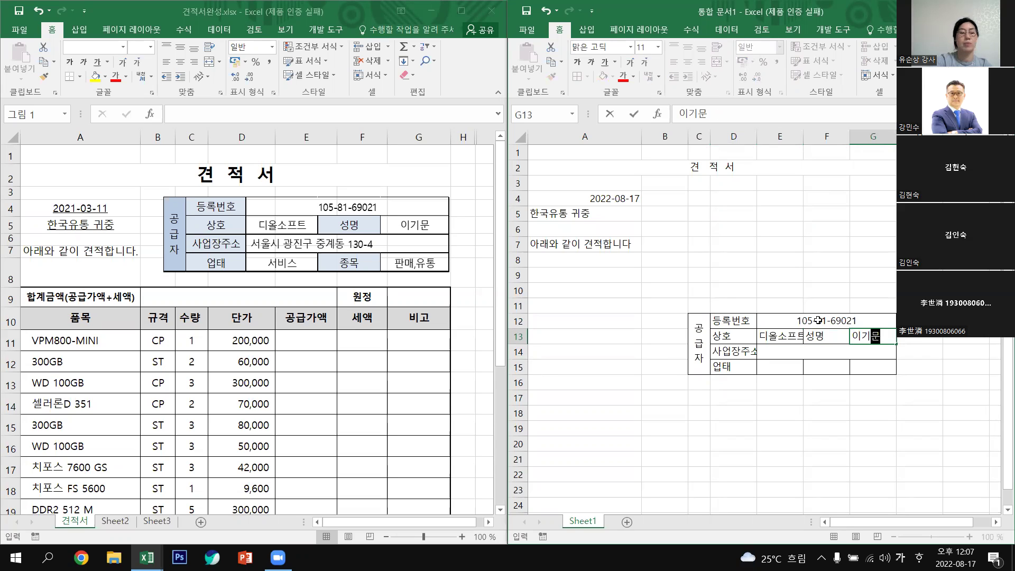
{"action": "key", "text": "Return"}
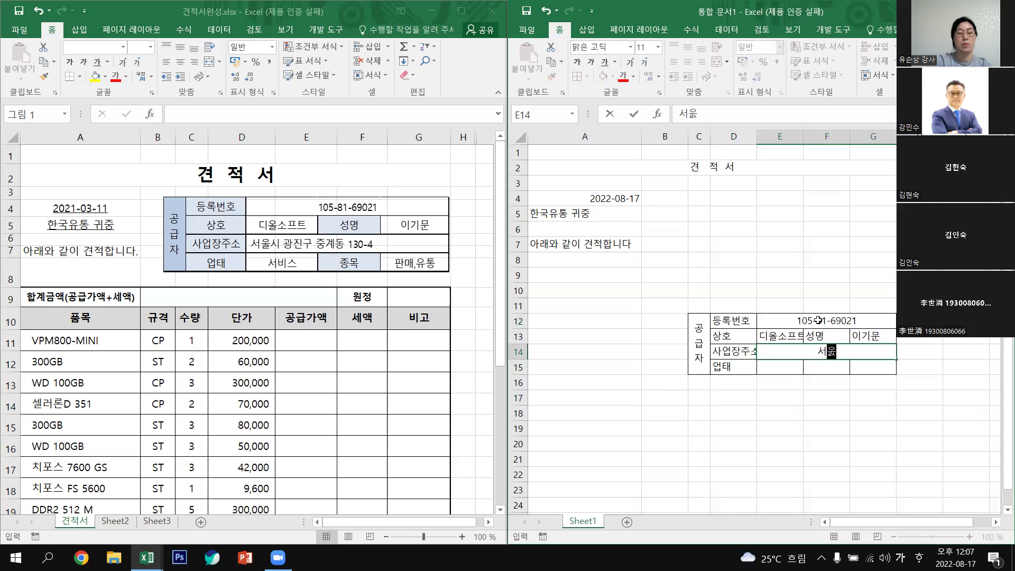
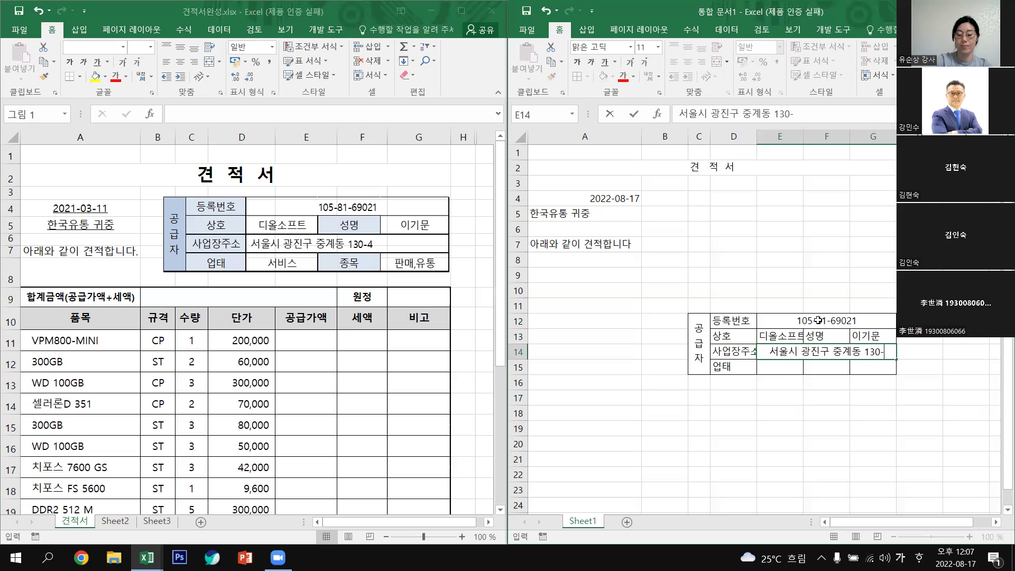
Enter the business address in E14, then 서비스, 종목 and 판매,유통 in row 15.
{"action": "key", "text": "Return"}
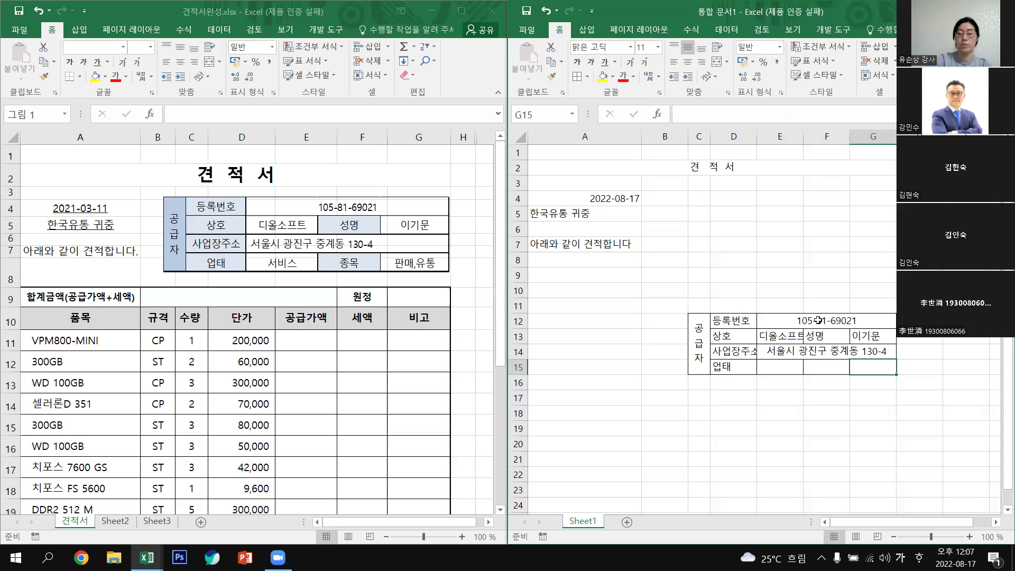
{"action": "key", "text": "Left"}
{"action": "key", "text": "Left"}
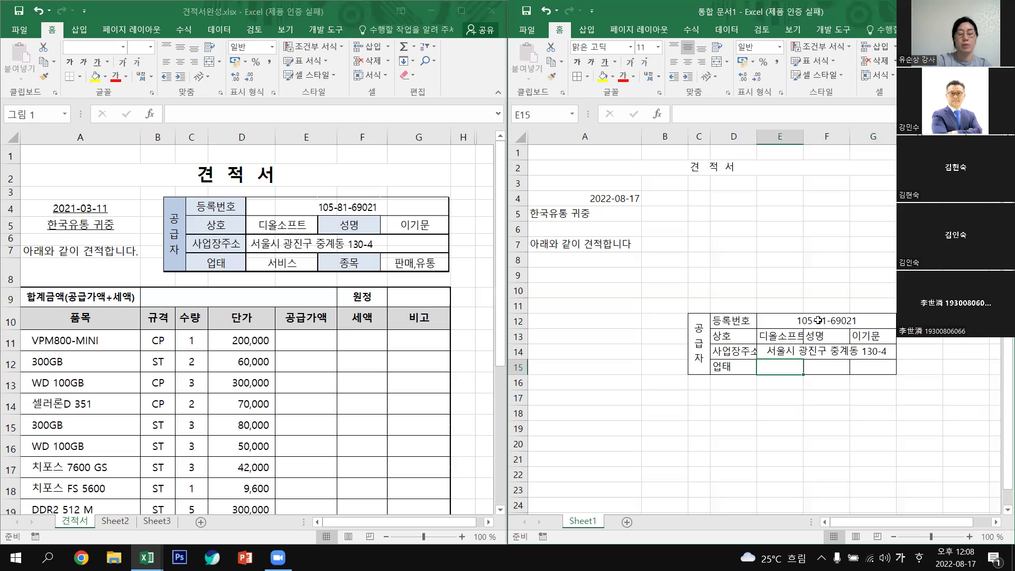
{"action": "type", "text": "서비스"}
{"action": "key", "text": "Tab"}
{"action": "type", "text": "종목"}
{"action": "key", "text": "Return"}
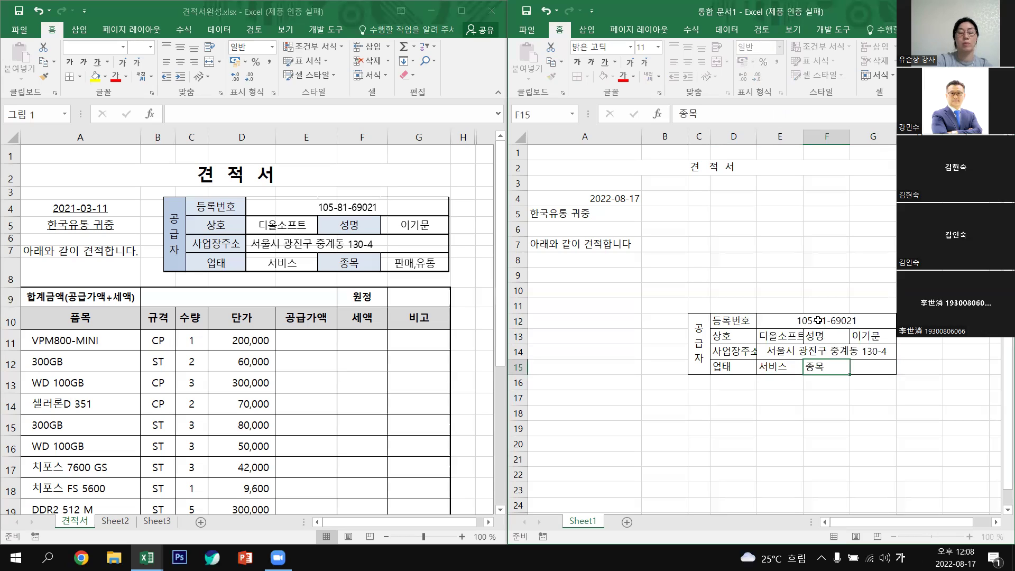
{"action": "key", "text": "Tab"}
{"action": "type", "text": "판매,유통"}
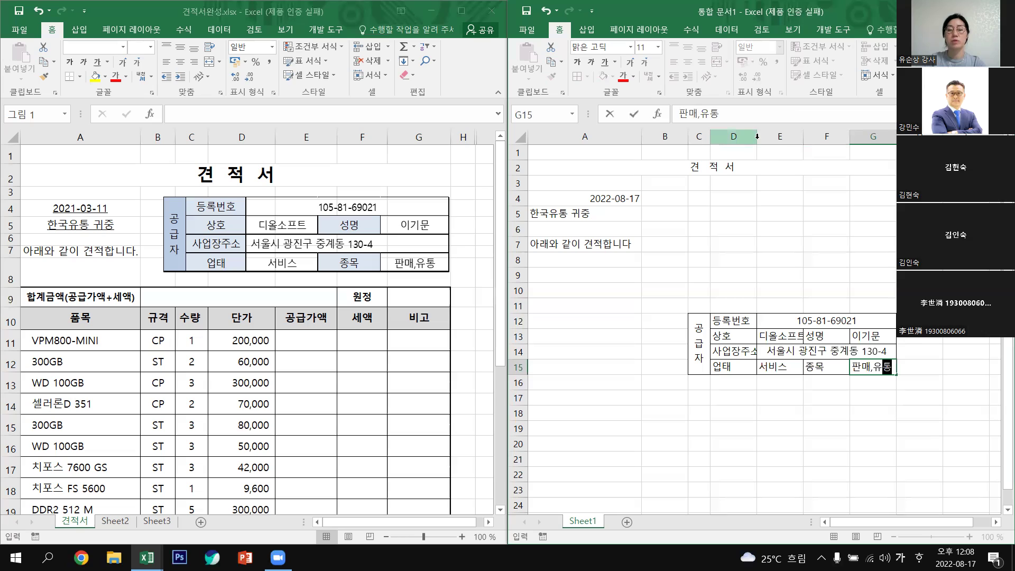
{"action": "left_click", "coordinate": [762, 137]}
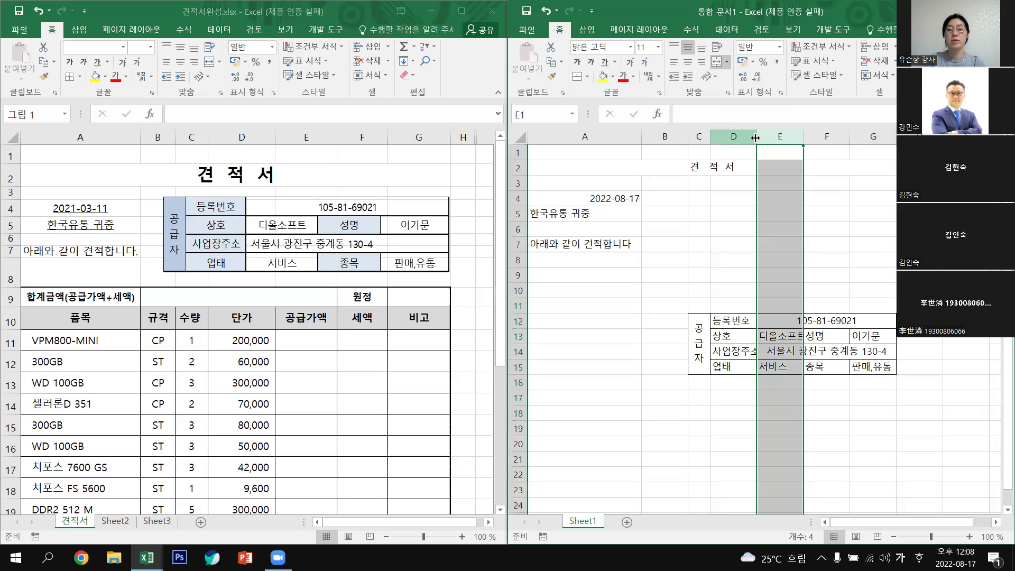
Widen columns D and E so 사업장주소 and 디올소프트 display in full.
{"action": "left_click", "coordinate": [752, 137]}
{"action": "left_click_drag", "start_coordinate": [757, 137], "coordinate": [769, 137]}
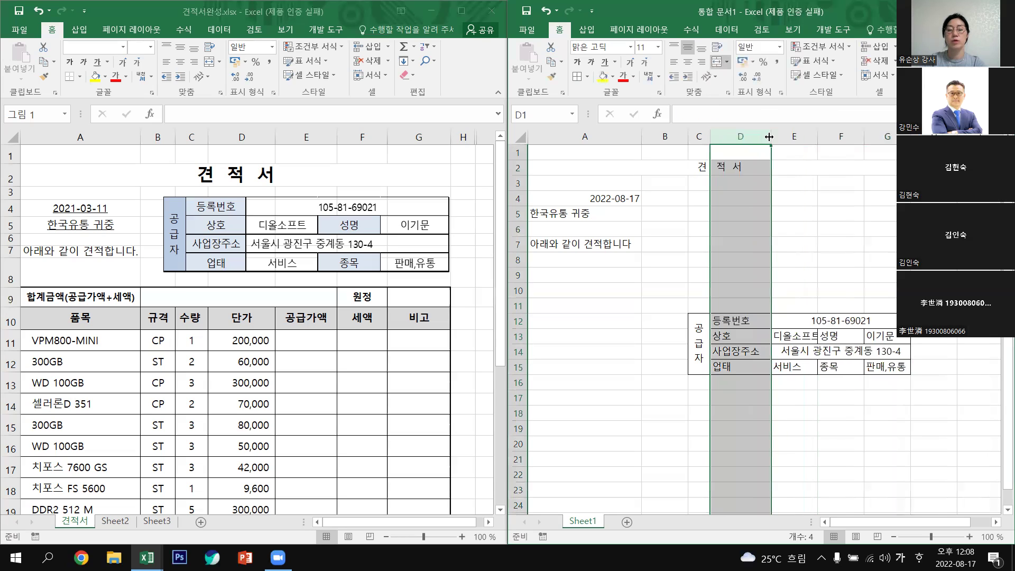
{"action": "left_click", "coordinate": [804, 339]}
{"action": "left_click_drag", "start_coordinate": [819, 140], "coordinate": [836, 138]}
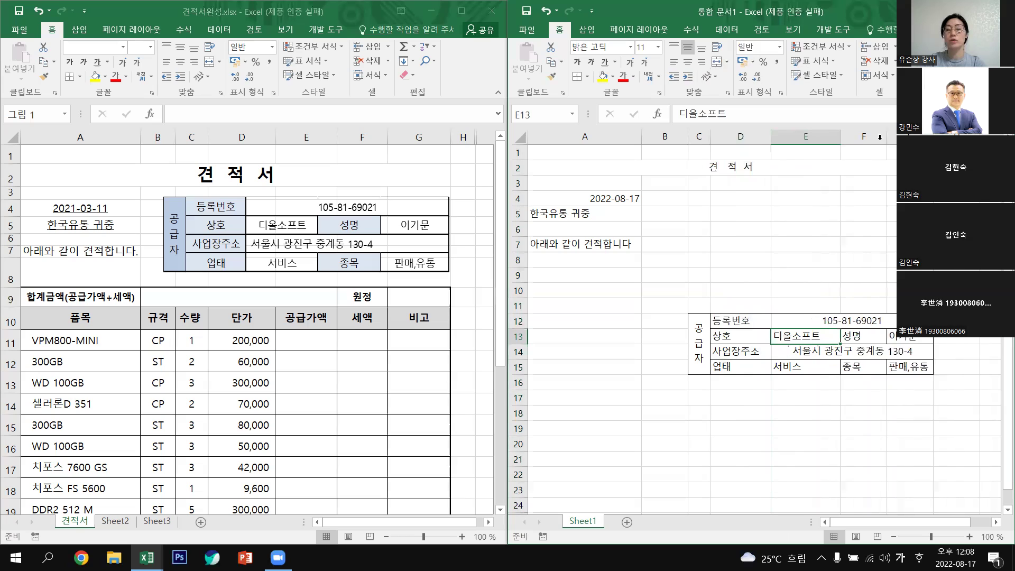
{"action": "left_click_drag", "start_coordinate": [887, 139], "coordinate": [898, 139]}
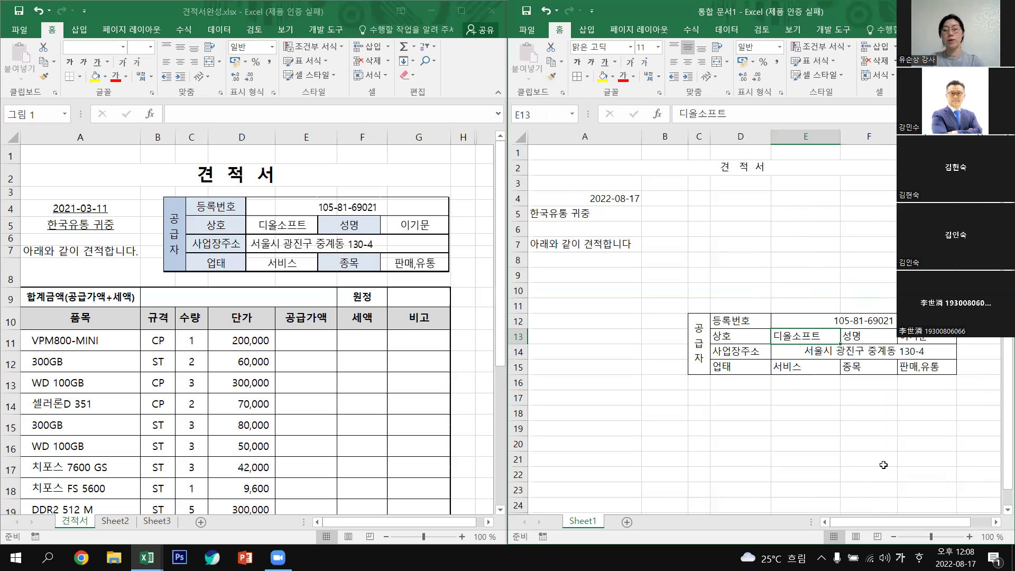
{"action": "left_click", "coordinate": [788, 426]}
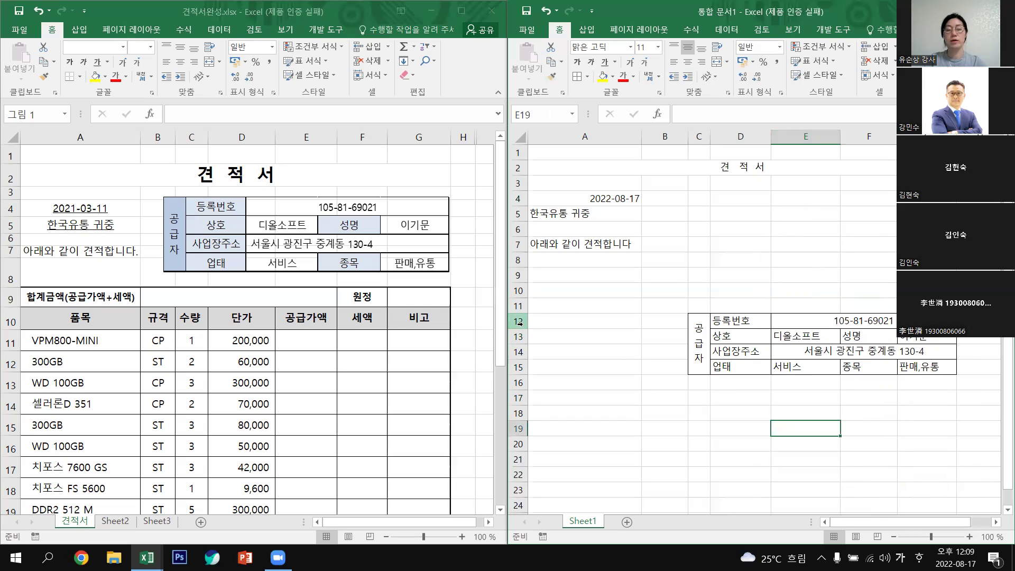
{"action": "left_click_drag", "start_coordinate": [519, 365], "coordinate": [522, 379]}
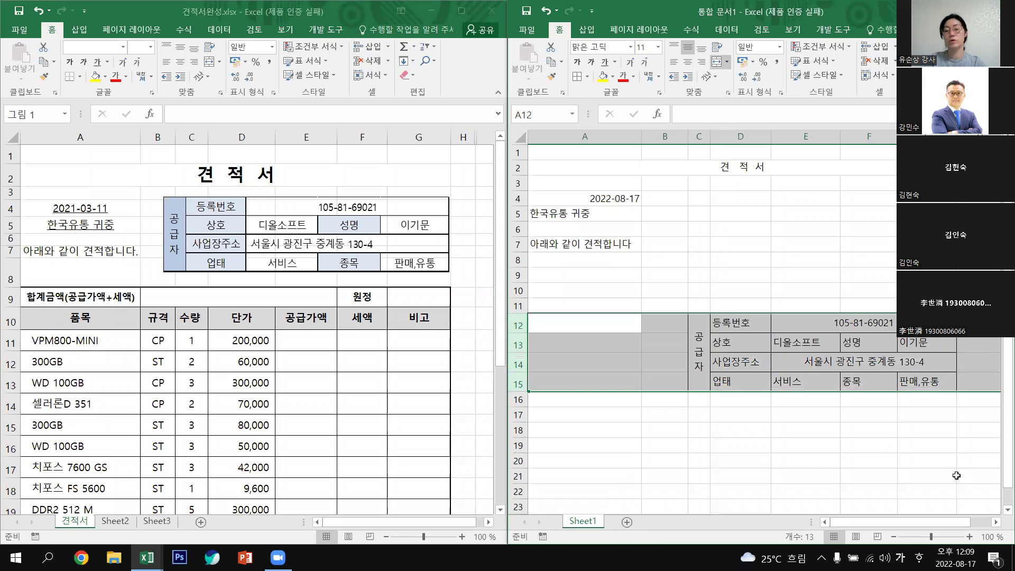
Centre the text in all cells of the supplier block C12:G15.
{"action": "left_click", "coordinate": [875, 446]}
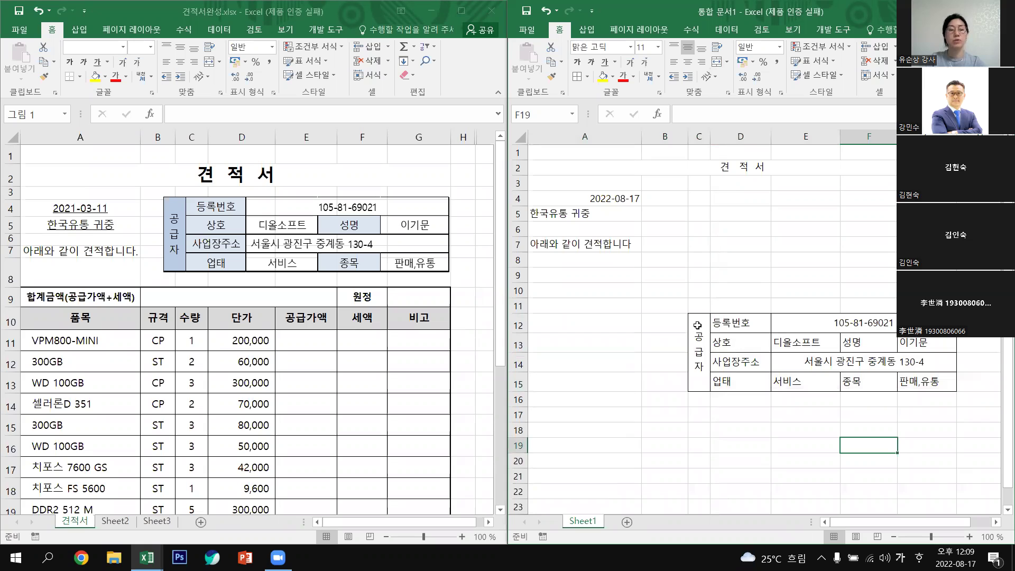
{"action": "left_click_drag", "start_coordinate": [700, 352], "coordinate": [898, 365]}
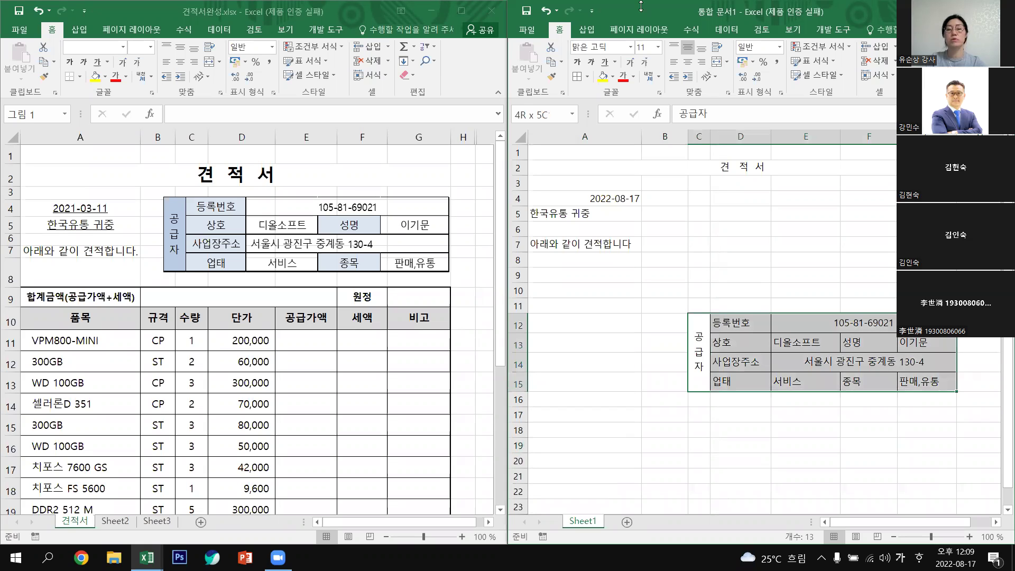
{"action": "left_click", "coordinate": [687, 63]}
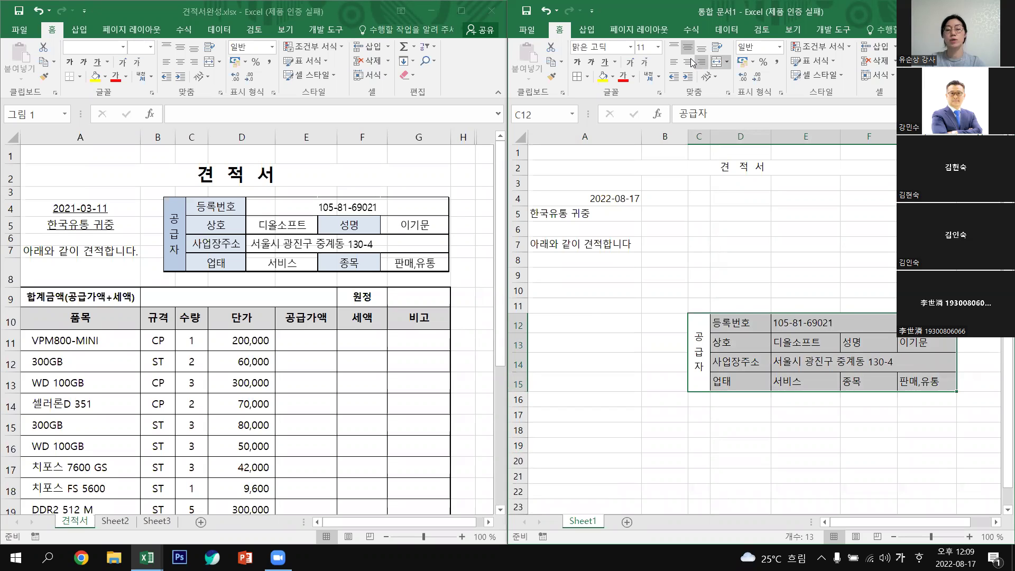
{"action": "left_click", "coordinate": [689, 62]}
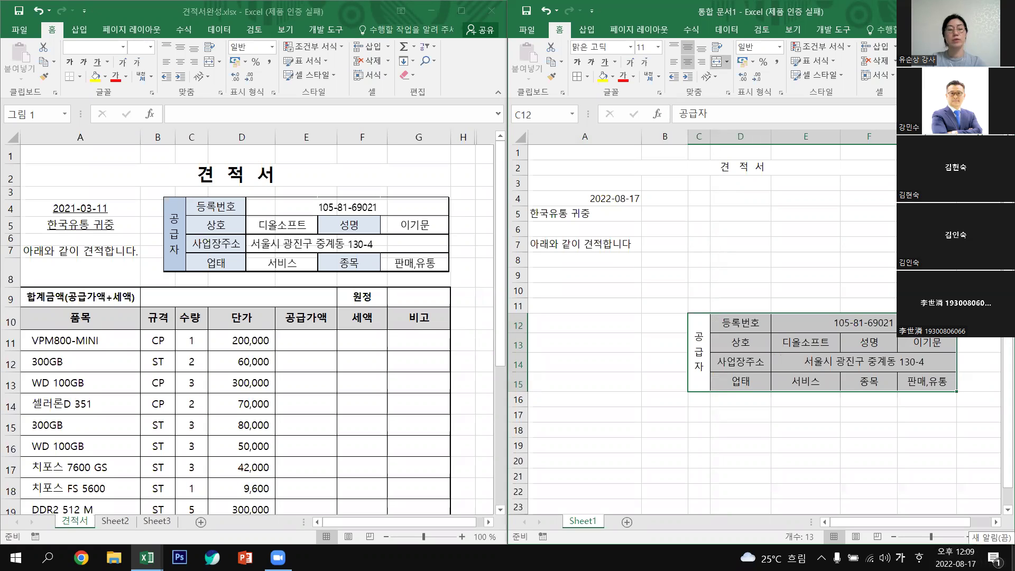
{"action": "left_click", "coordinate": [869, 460]}
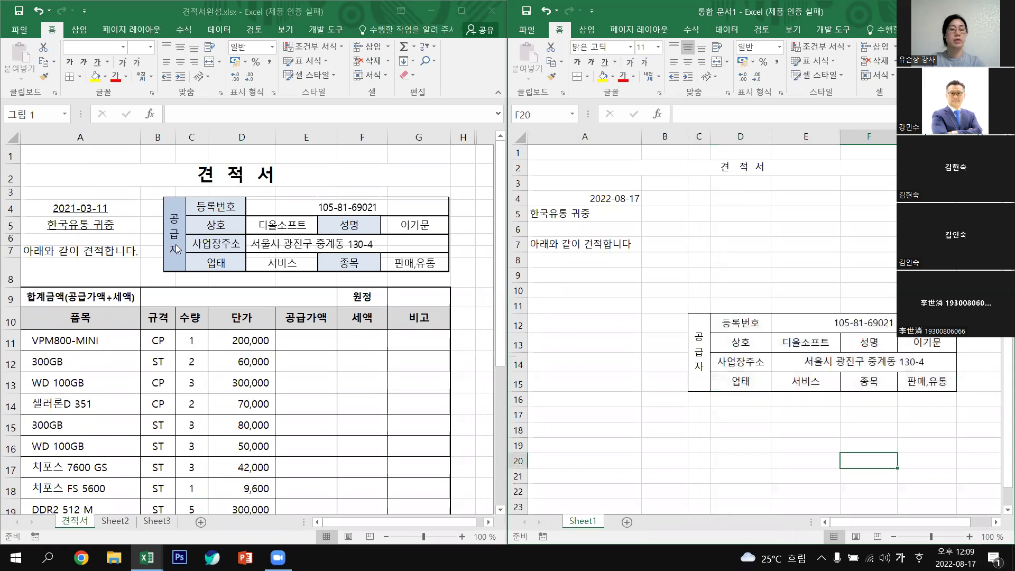
{"action": "left_click", "coordinate": [700, 340]}
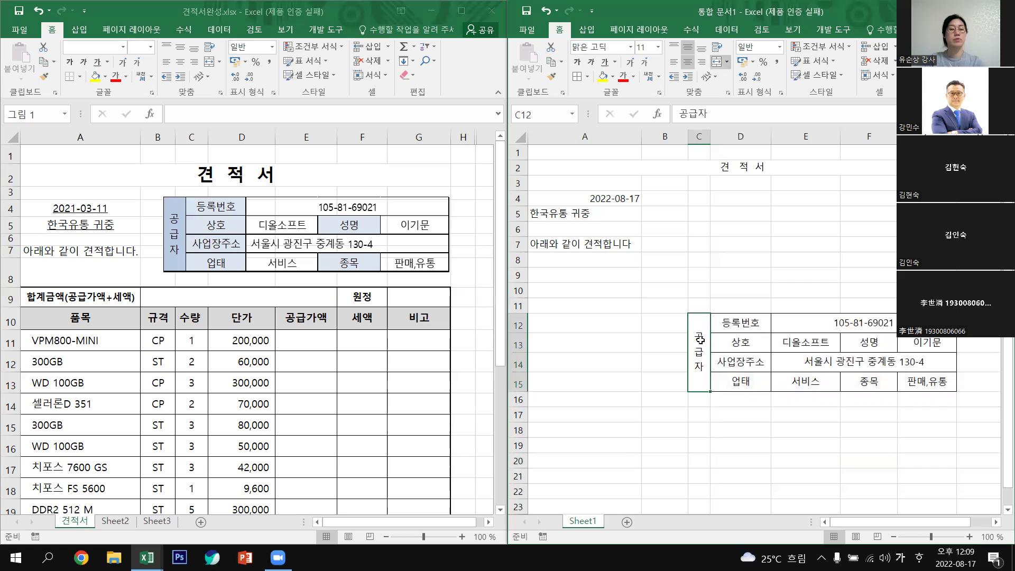
Fill the 공급자 cell light blue and label cells D12:D15, F13, F15 grey.
{"action": "left_click", "coordinate": [613, 78]}
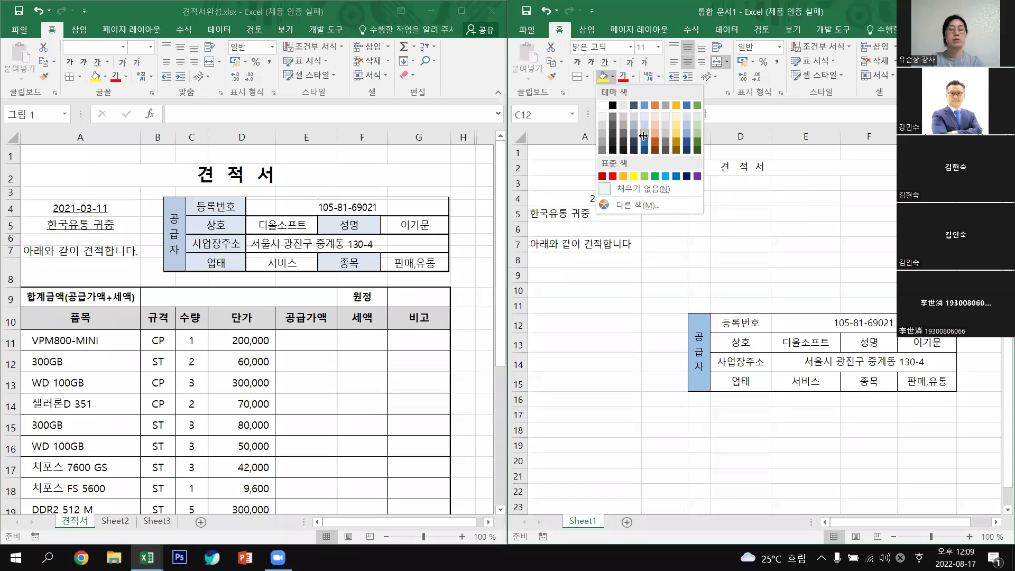
{"action": "left_click", "coordinate": [719, 200]}
{"action": "left_click_drag", "start_coordinate": [736, 329], "coordinate": [741, 379]}
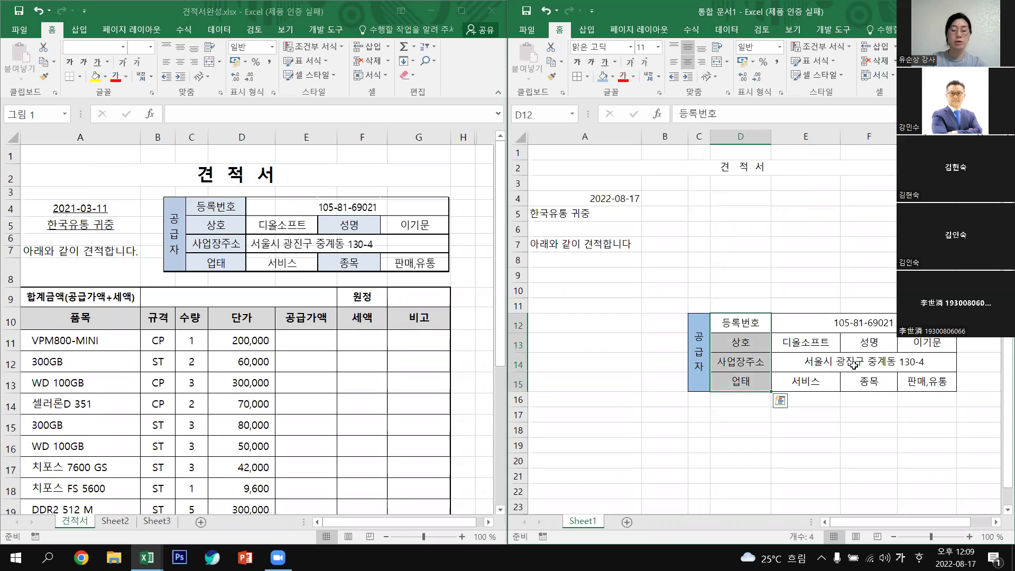
{"action": "left_click", "coordinate": [869, 345], "text": "ctrl"}
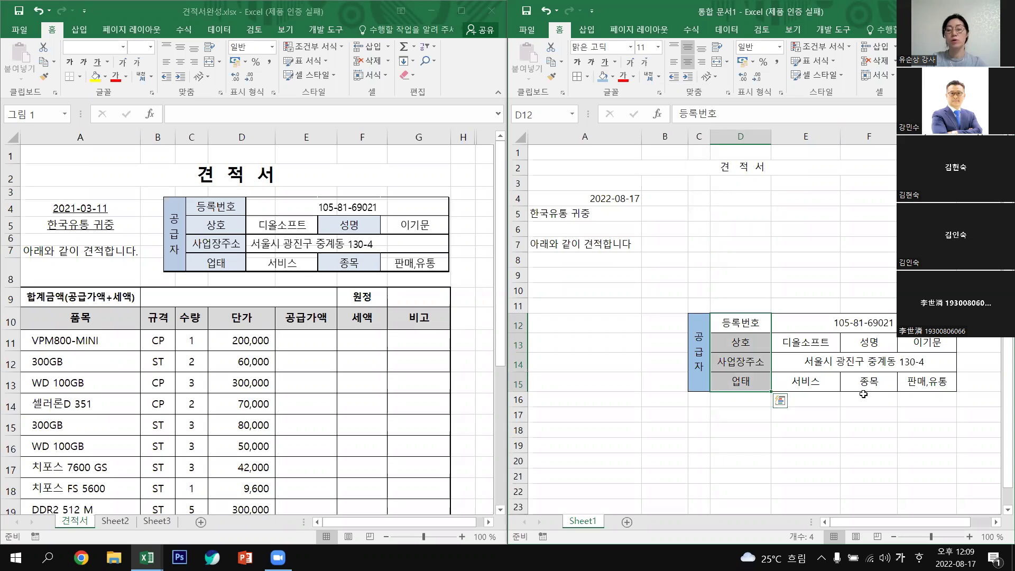
{"action": "left_click", "coordinate": [868, 383], "text": "ctrl"}
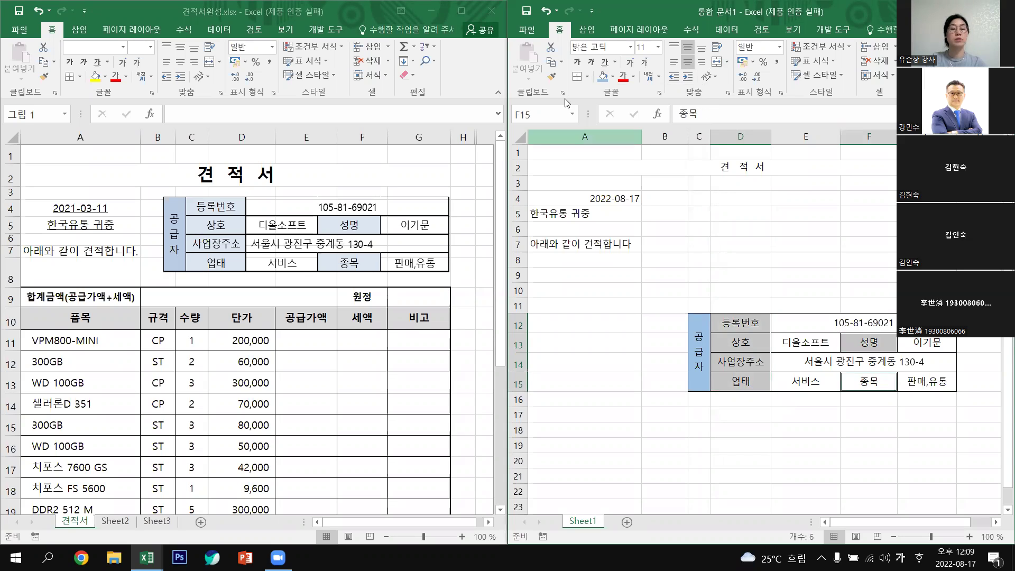
{"action": "left_click", "coordinate": [614, 77]}
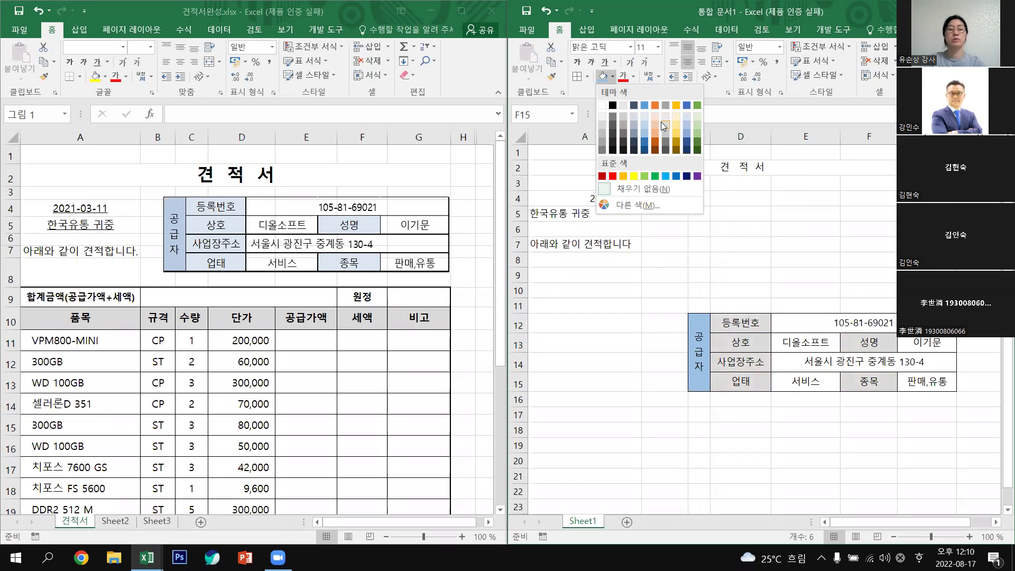
{"action": "left_click", "coordinate": [661, 122]}
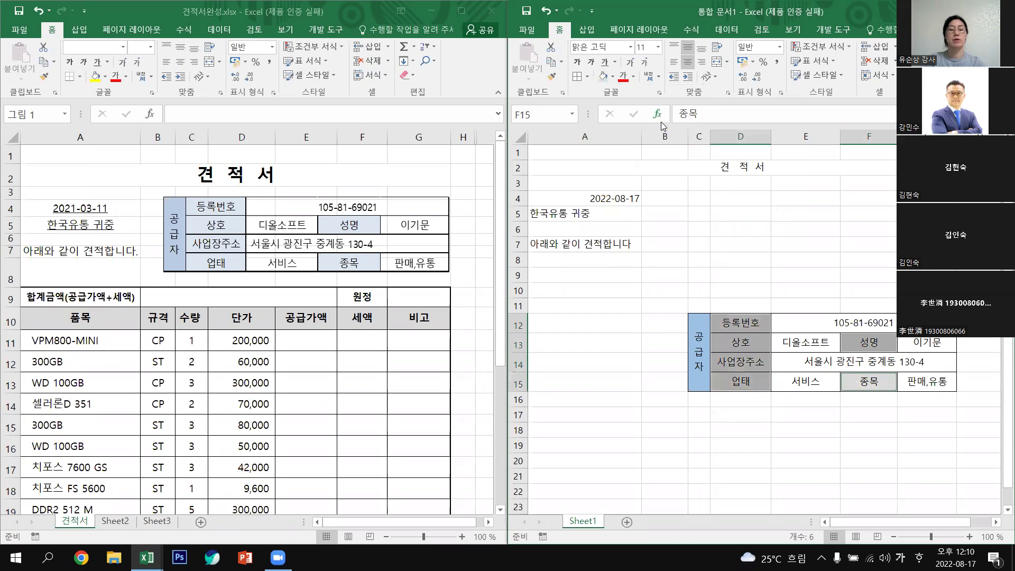
{"action": "left_click", "coordinate": [857, 457]}
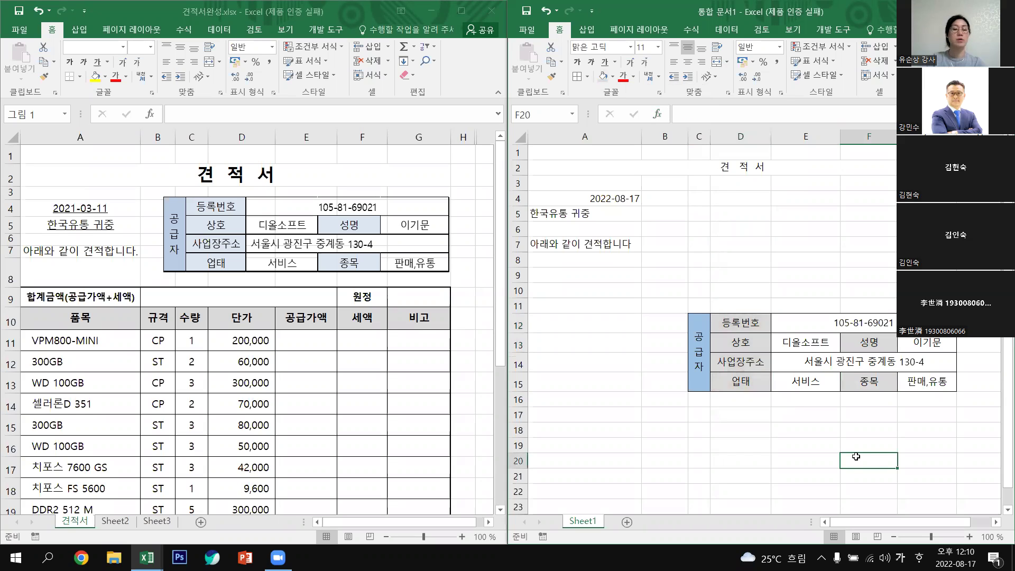
{"action": "left_click_drag", "start_coordinate": [749, 322], "coordinate": [751, 388]}
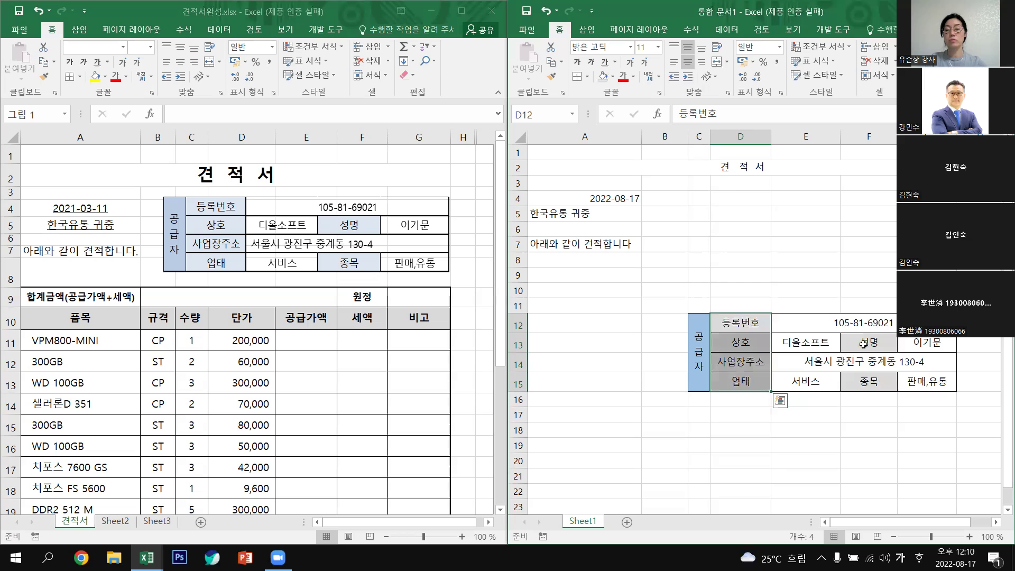
Set the supplier label cells to Distributed (Indent) horizontal alignment with indent 1.
{"action": "left_click", "coordinate": [872, 387], "text": "ctrl"}
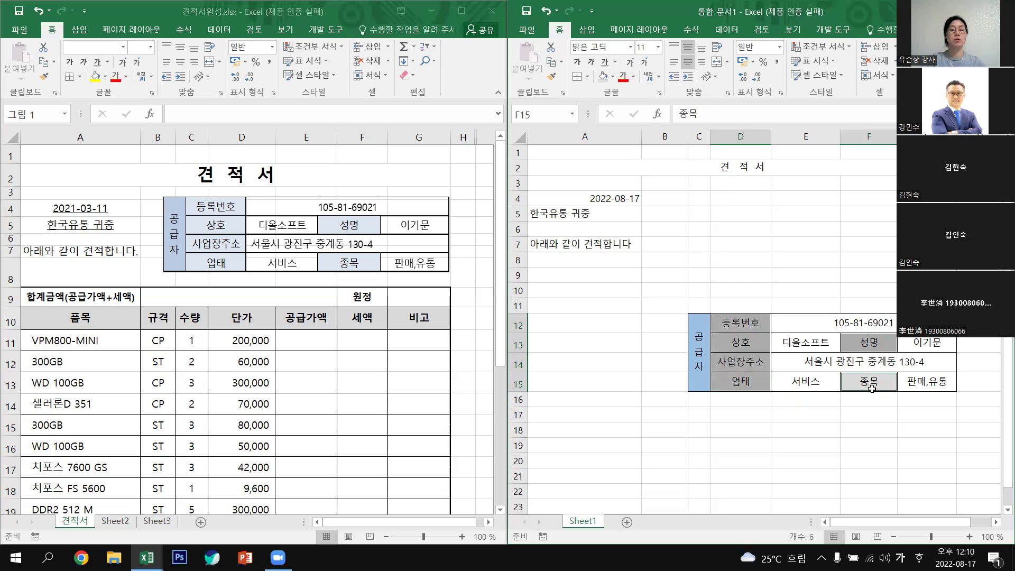
{"action": "right_click", "coordinate": [745, 340]}
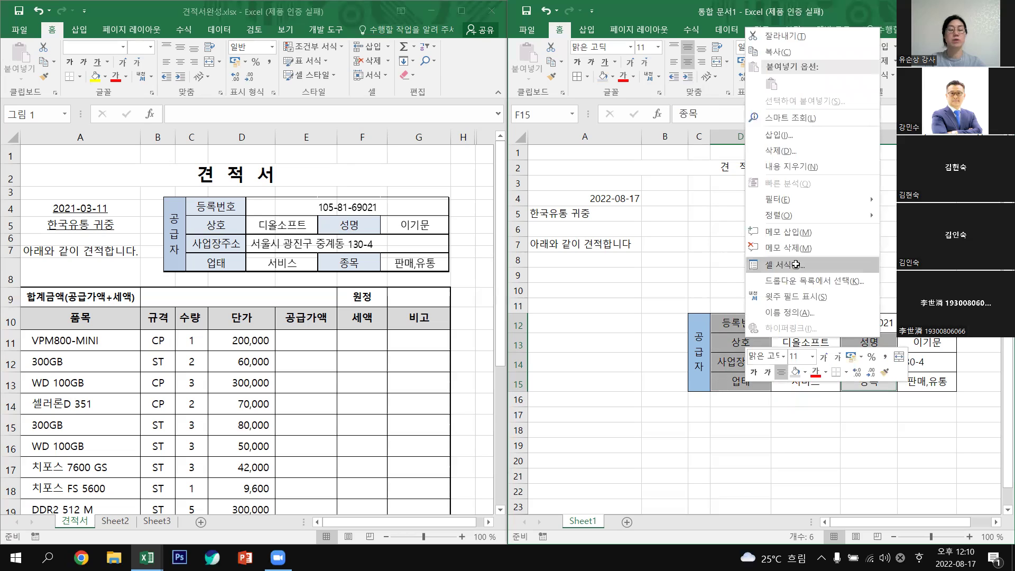
{"action": "key", "text": "Return"}
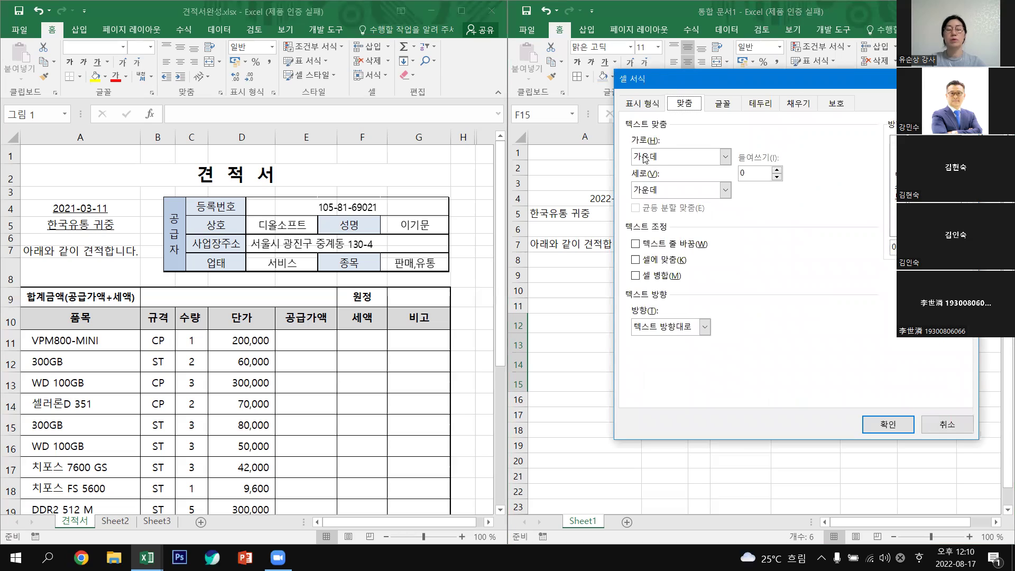
{"action": "left_click", "coordinate": [727, 157]}
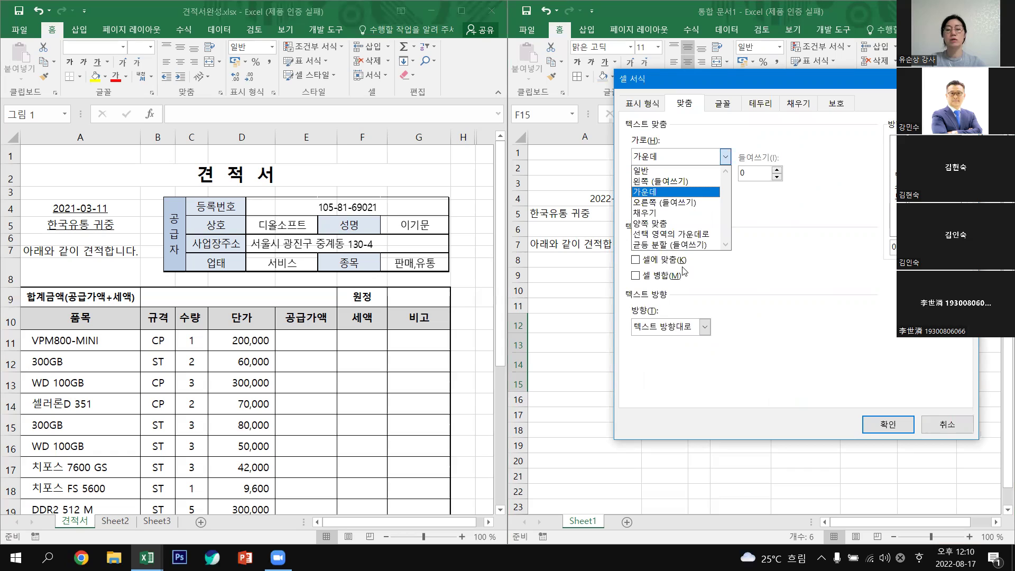
{"action": "left_click", "coordinate": [667, 245]}
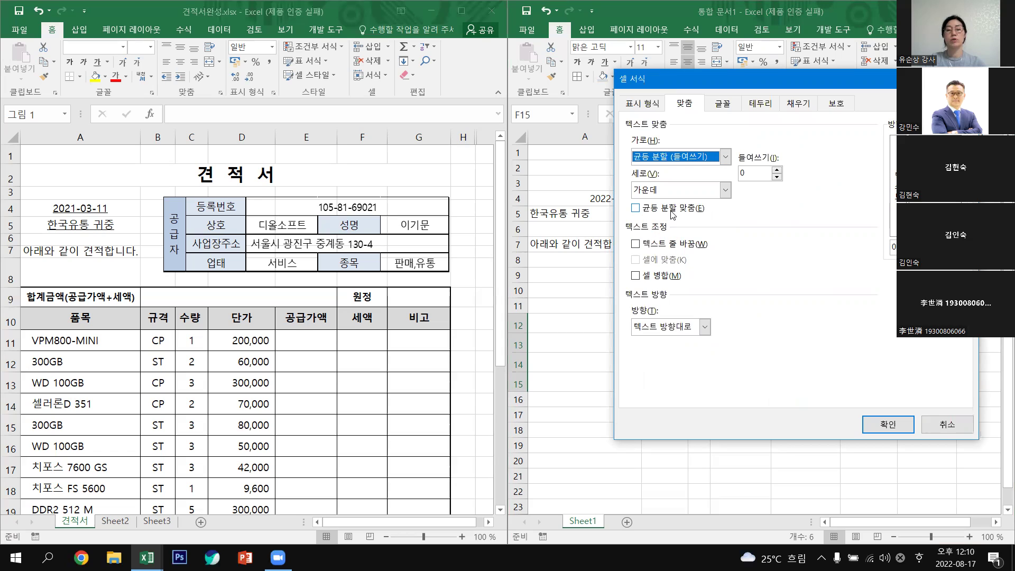
{"action": "left_click", "coordinate": [636, 212]}
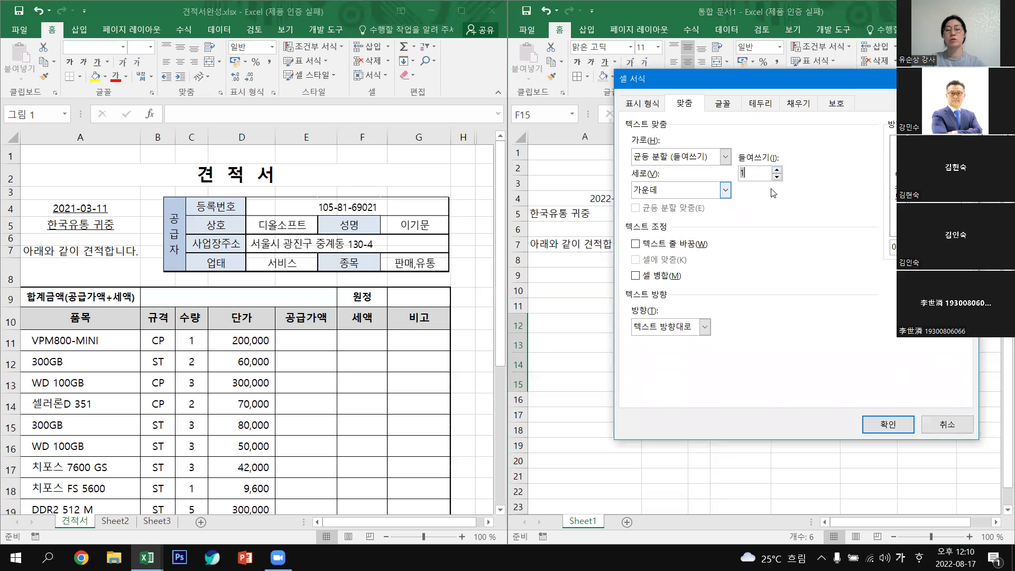
{"action": "left_click", "coordinate": [901, 426]}
{"action": "left_click", "coordinate": [835, 432]}
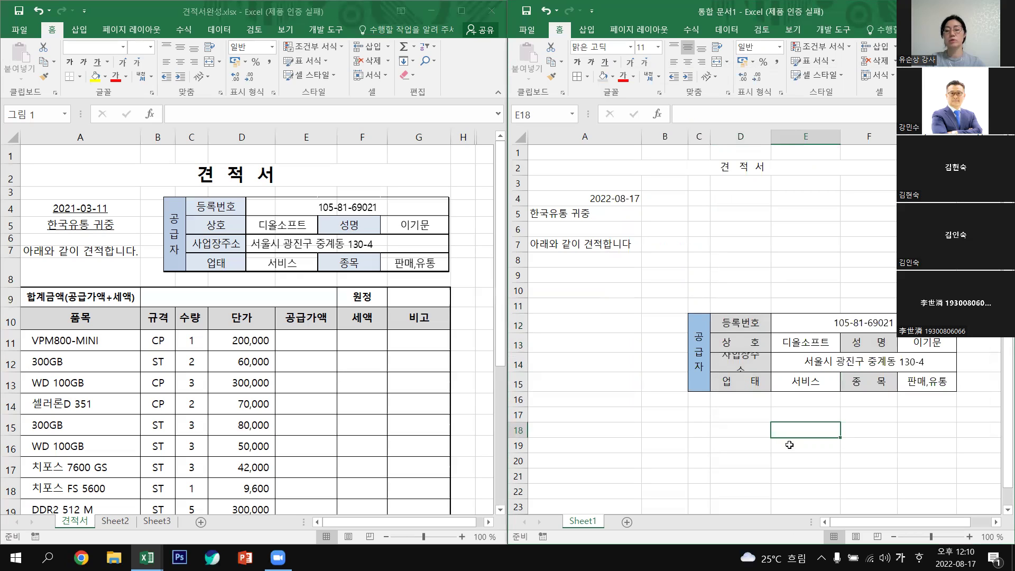
Widen columns D, F and G and narrow column E to fit the supplier table.
{"action": "left_click_drag", "start_coordinate": [778, 138], "coordinate": [787, 137]}
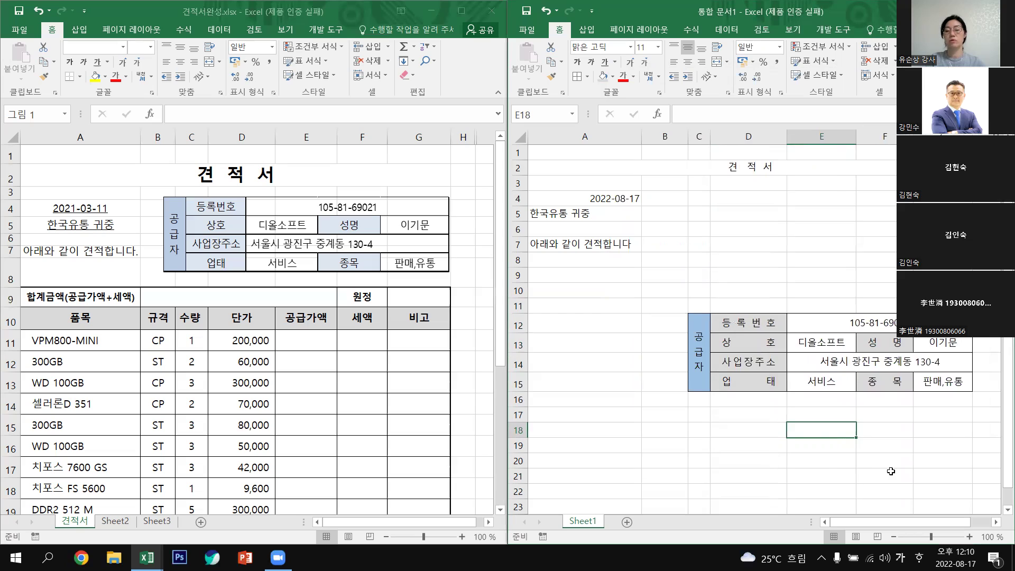
{"action": "left_click", "coordinate": [930, 476]}
{"action": "left_click_drag", "start_coordinate": [913, 137], "coordinate": [929, 137]}
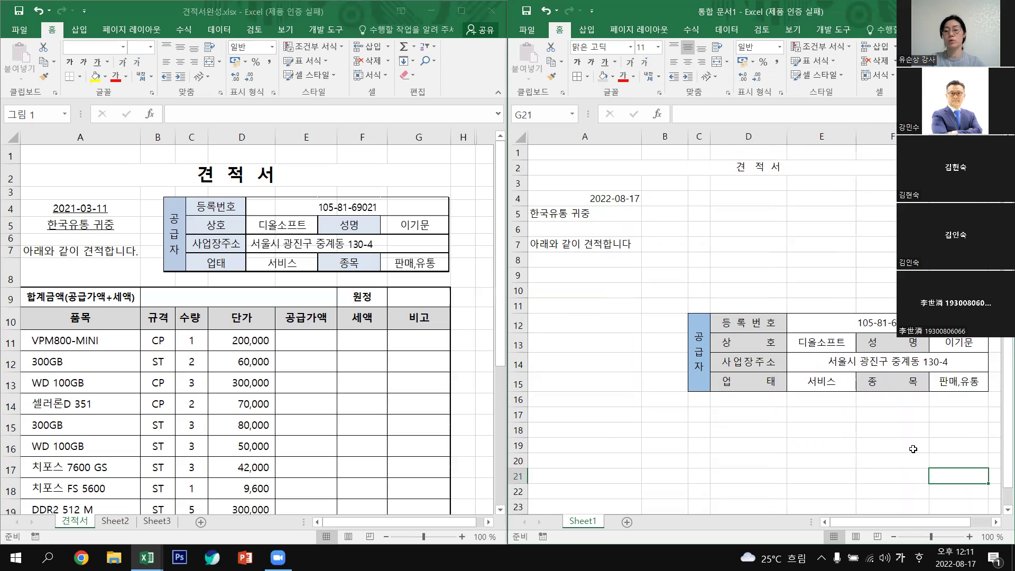
{"action": "left_click", "coordinate": [913, 447]}
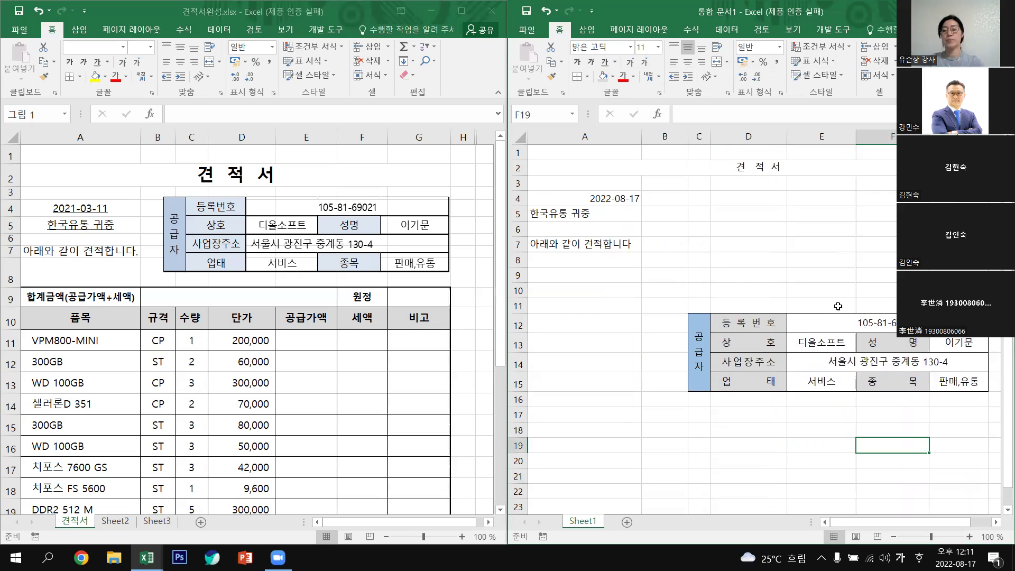
{"action": "left_click_drag", "start_coordinate": [845, 138], "coordinate": [834, 138]}
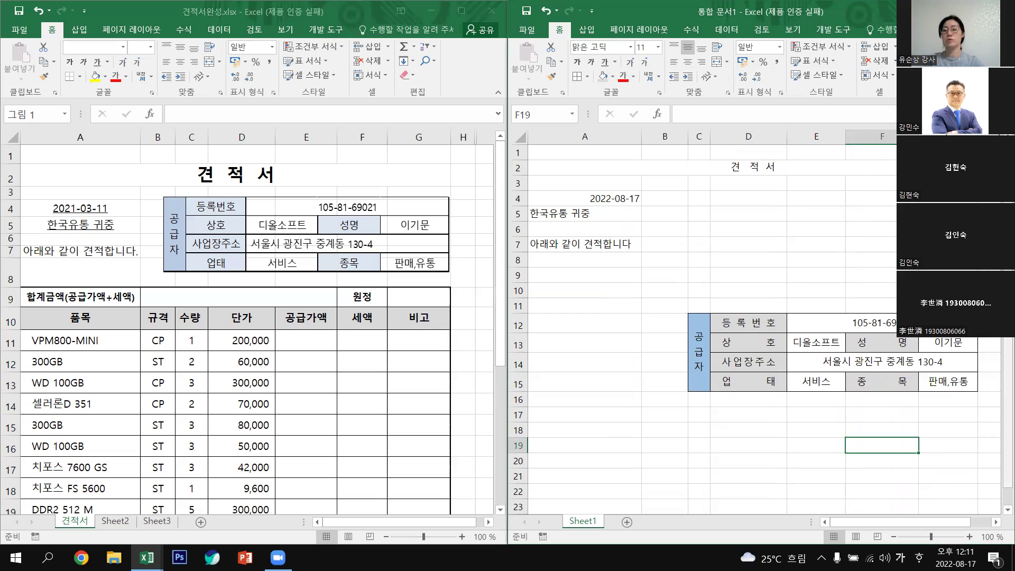
{"action": "left_click_drag", "start_coordinate": [919, 136], "coordinate": [986, 137]}
{"action": "left_click", "coordinate": [953, 449]}
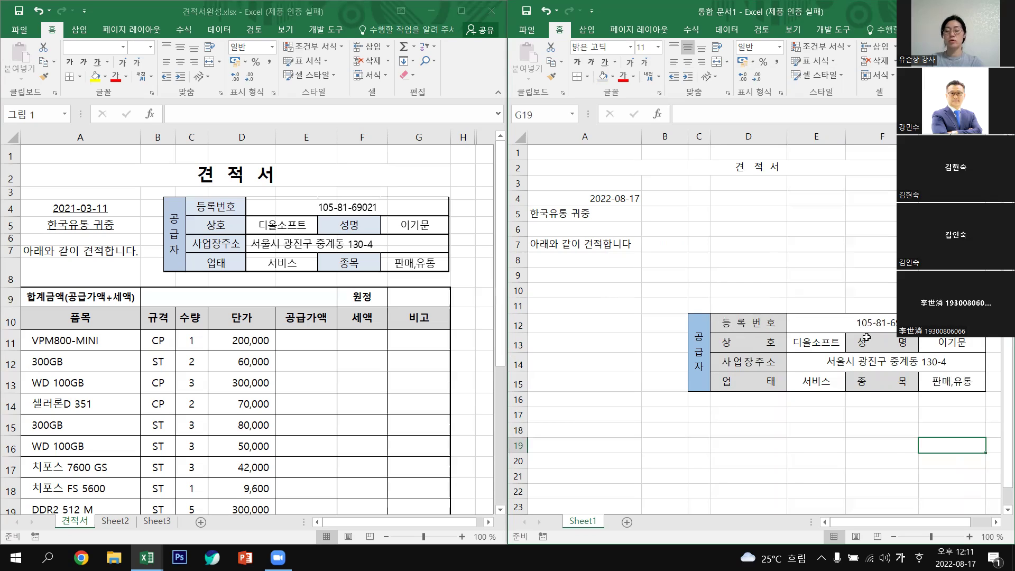
{"action": "left_click", "coordinate": [873, 435]}
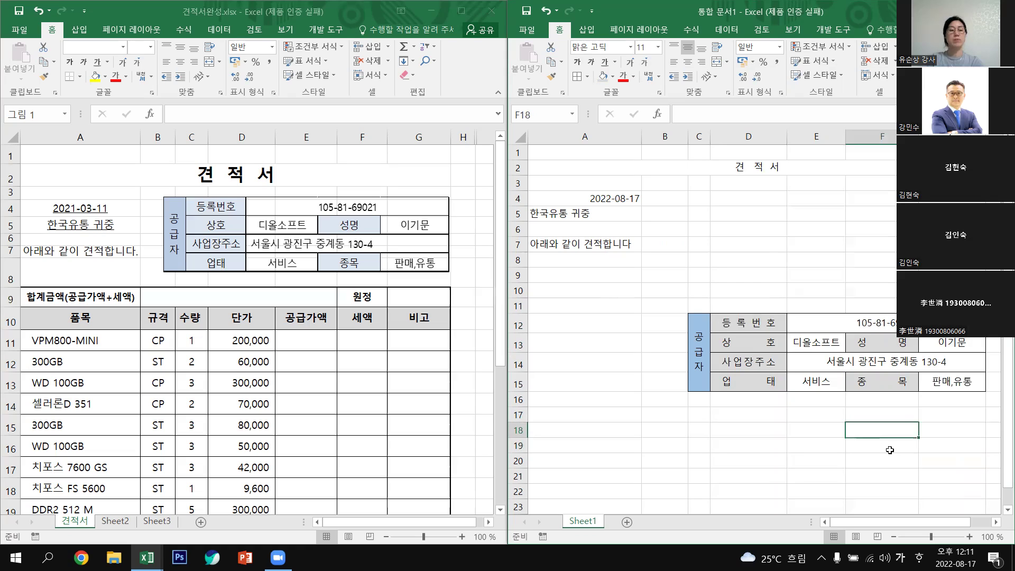
{"action": "left_click_drag", "start_coordinate": [702, 329], "coordinate": [748, 370]}
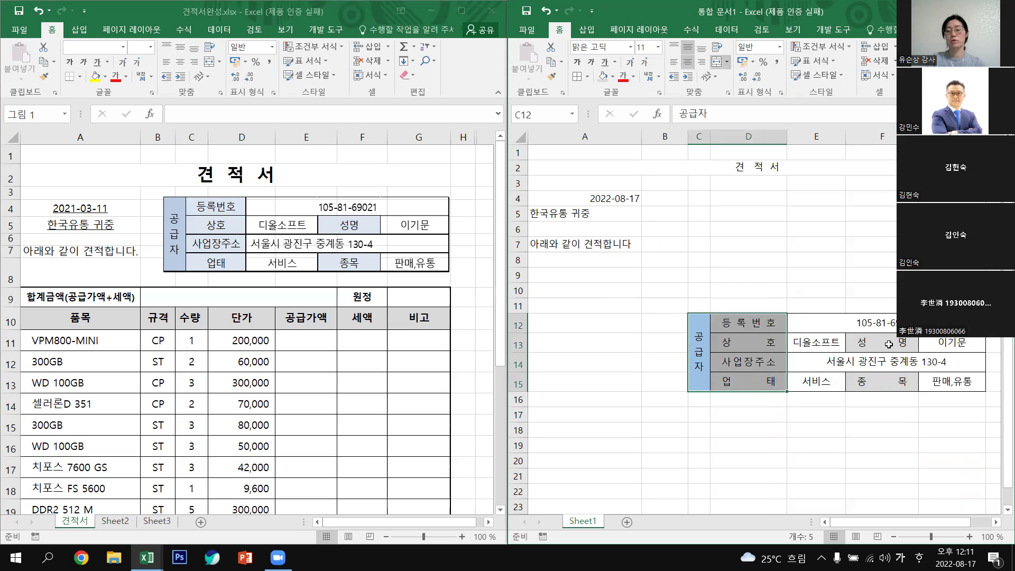
Make the supplier label text bold.
{"action": "left_click", "coordinate": [892, 348], "text": "ctrl"}
{"action": "left_click", "coordinate": [889, 385], "text": "ctrl"}
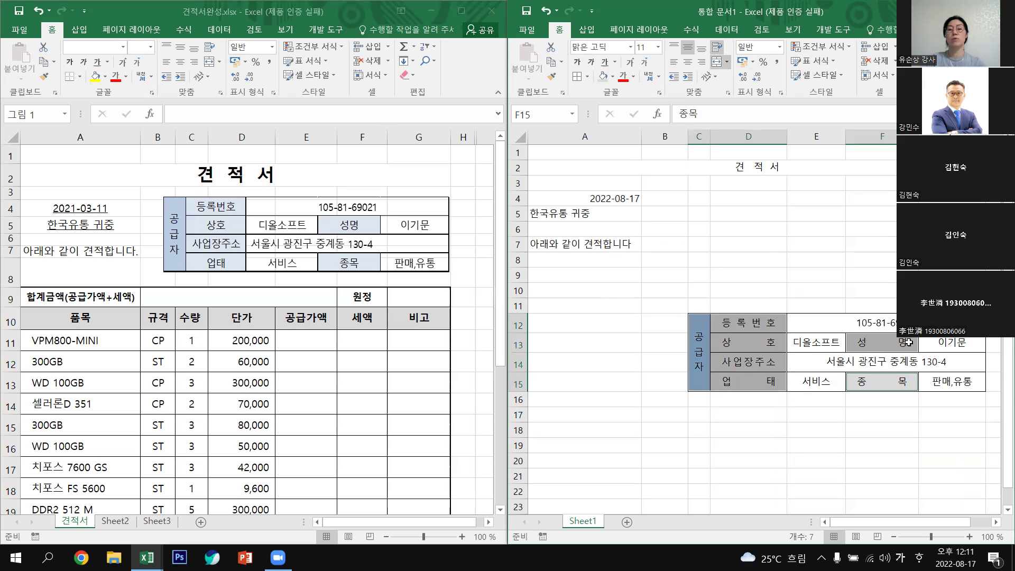
{"action": "left_click", "coordinate": [578, 65]}
{"action": "left_click", "coordinate": [872, 274]}
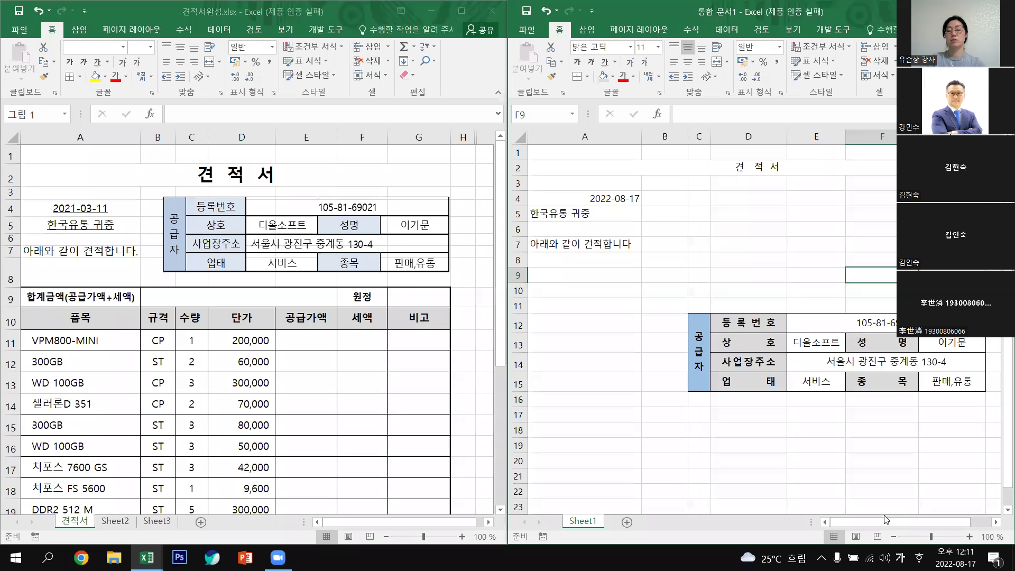
Apply a thick outside border around the supplier table C12:G15.
{"action": "left_click_drag", "start_coordinate": [700, 324], "coordinate": [941, 383]}
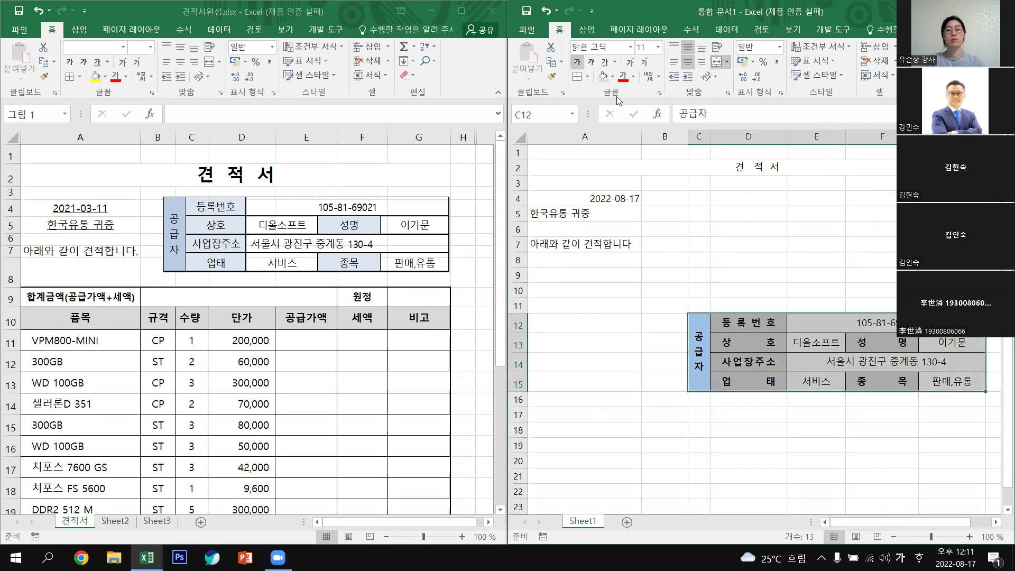
{"action": "left_click", "coordinate": [587, 78]}
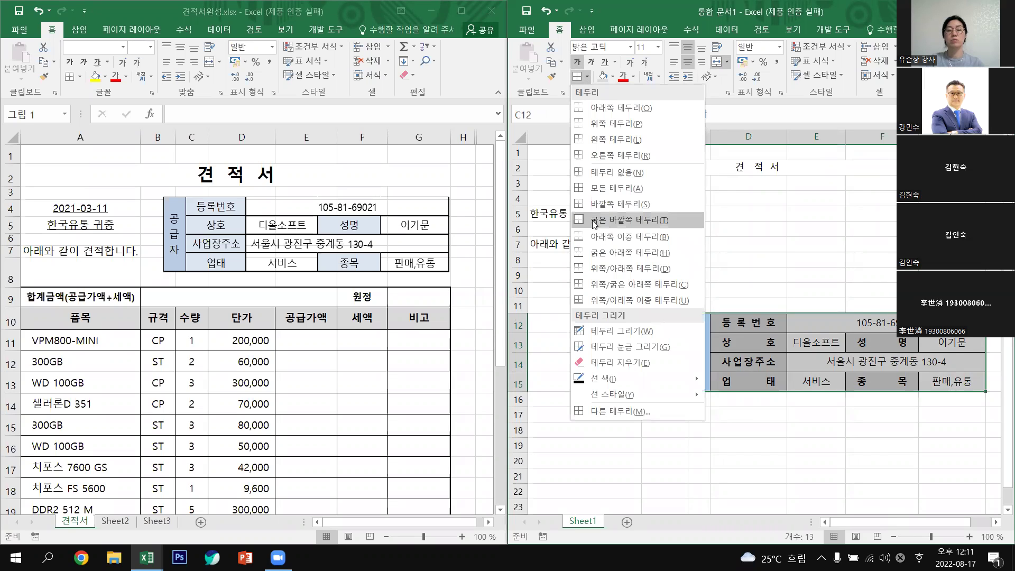
{"action": "left_click", "coordinate": [645, 226]}
{"action": "left_click", "coordinate": [896, 449]}
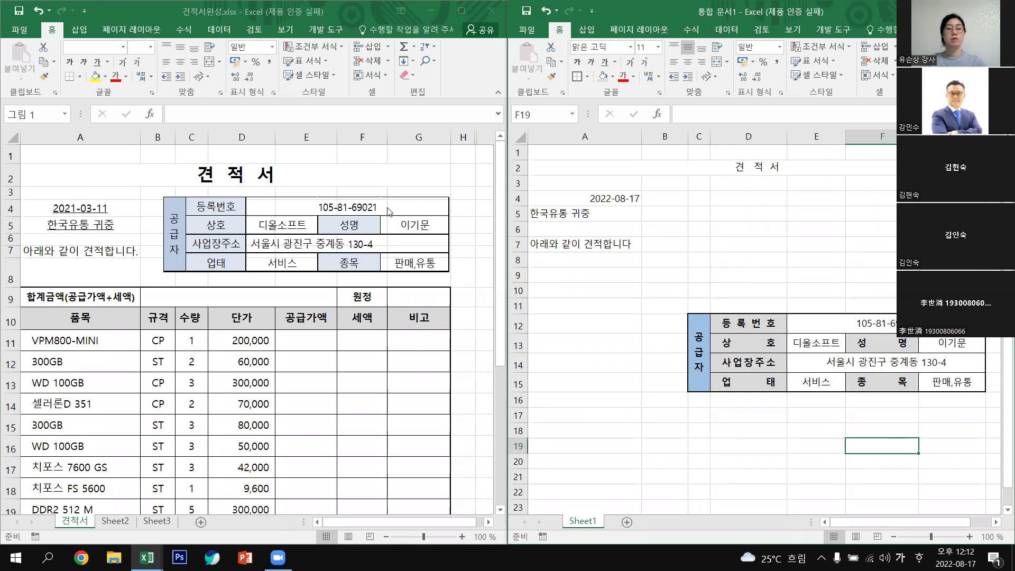
Copy the supplier table C12:G15 as a picture and paste it near the title.
{"action": "left_click", "coordinate": [449, 207]}
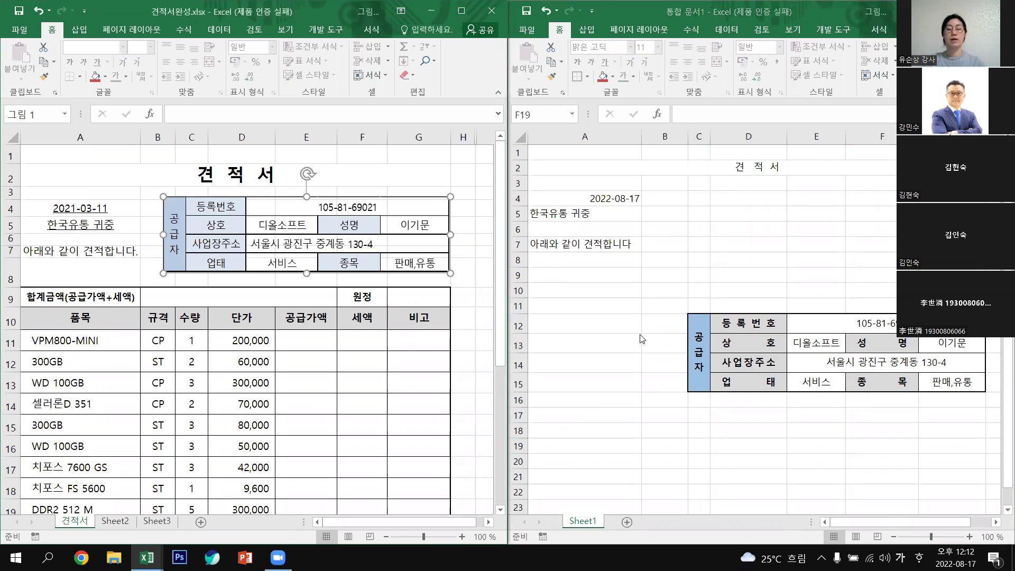
{"action": "left_click", "coordinate": [657, 207]}
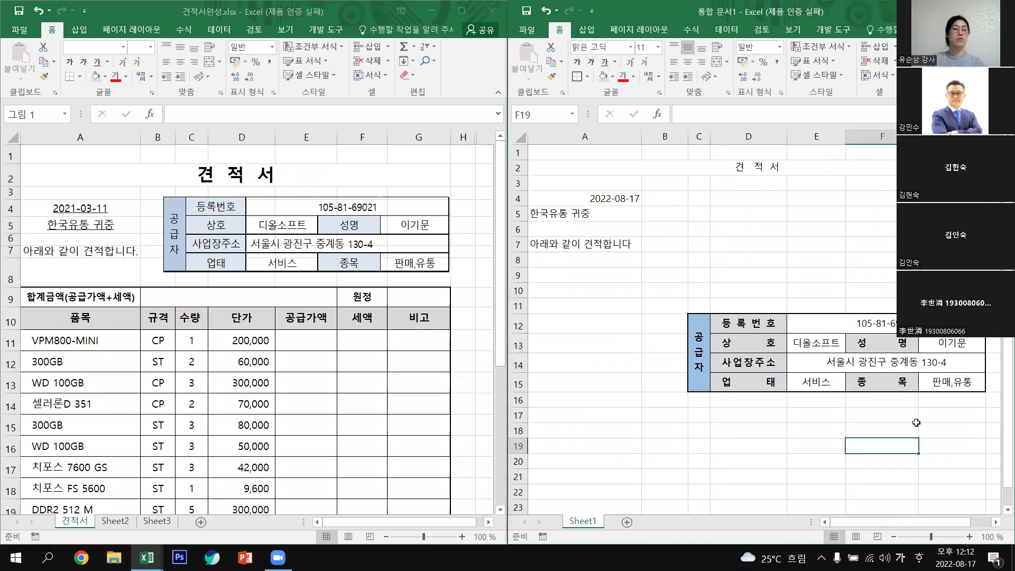
{"action": "left_click", "coordinate": [704, 328]}
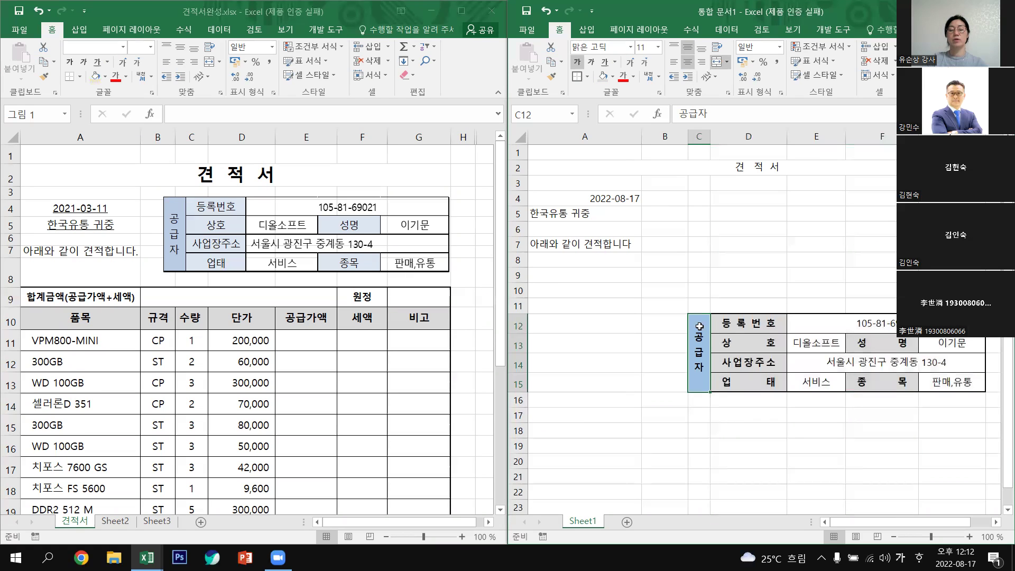
{"action": "left_click", "coordinate": [895, 367], "text": "shift"}
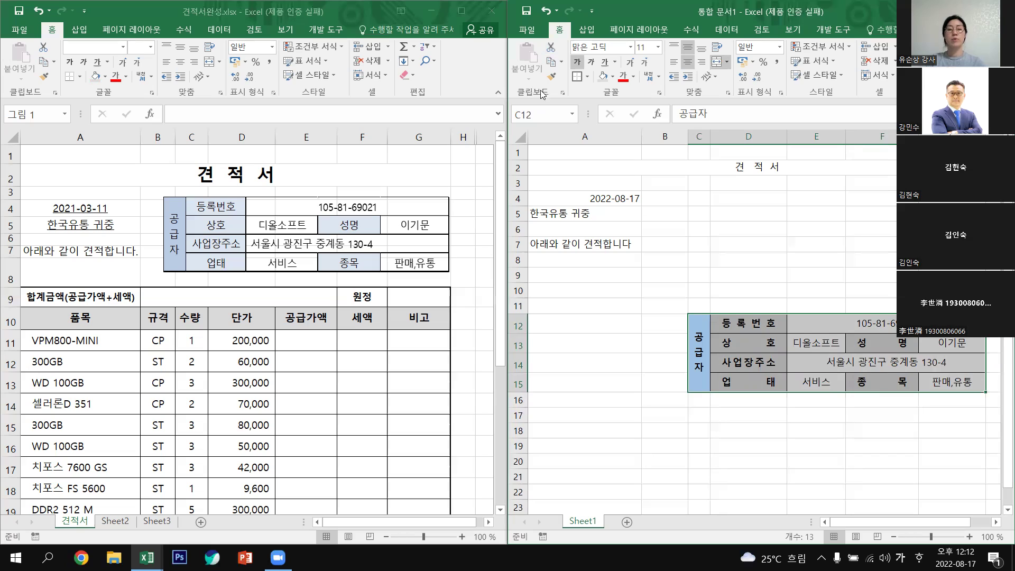
{"action": "left_click", "coordinate": [562, 64]}
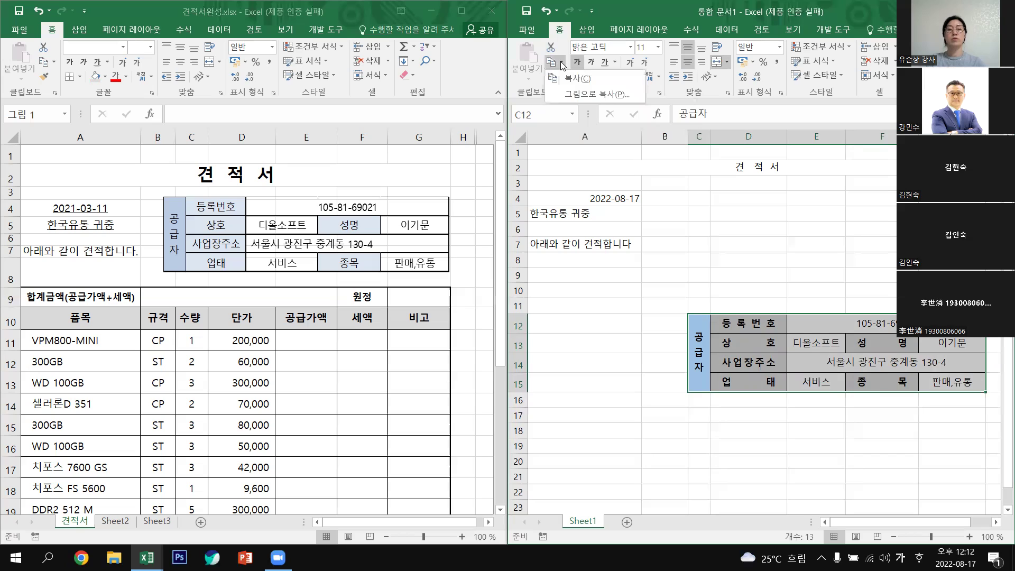
{"action": "left_click", "coordinate": [602, 99]}
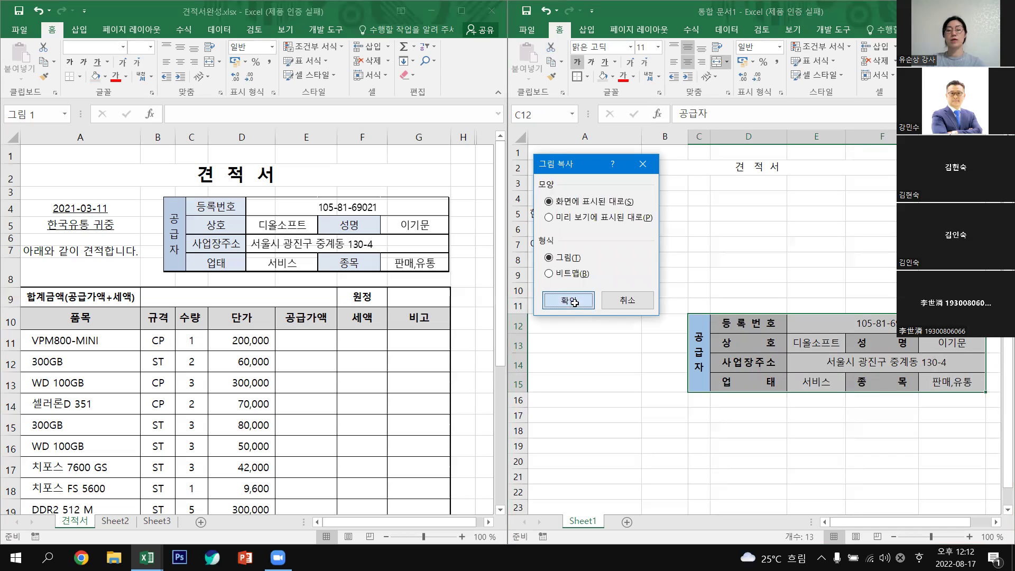
{"action": "left_click", "coordinate": [568, 300]}
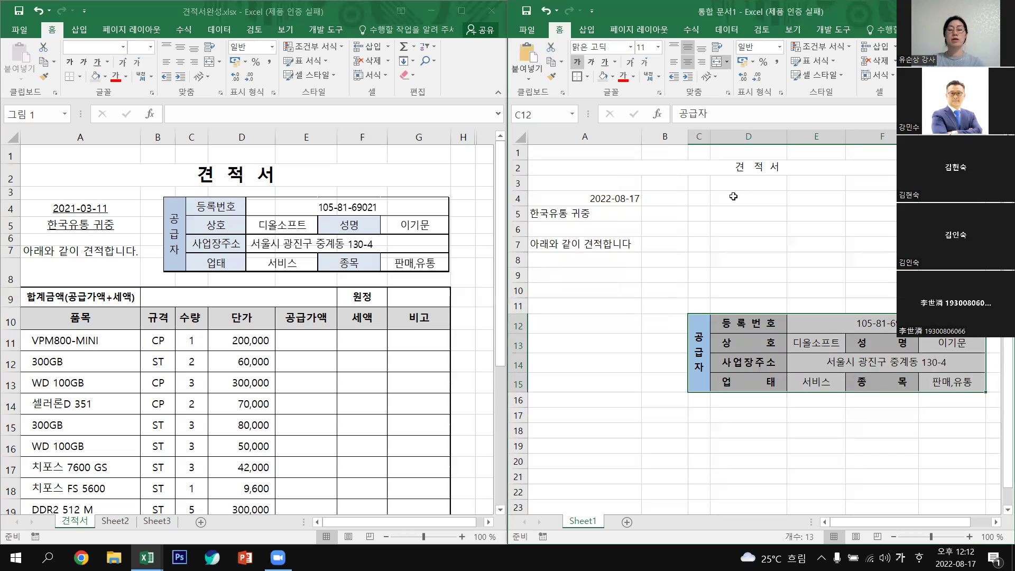
{"action": "left_click", "coordinate": [765, 184]}
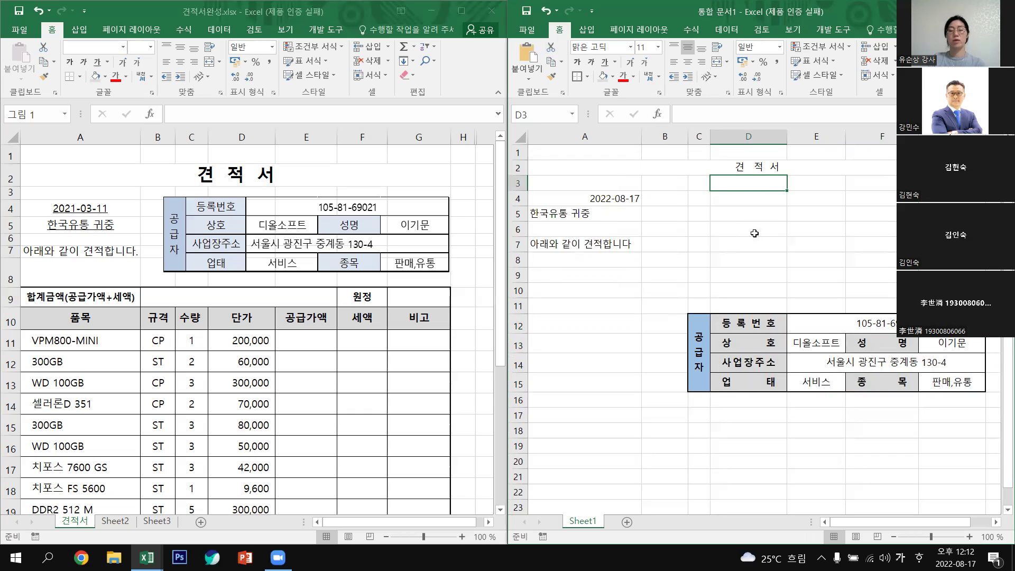
{"action": "left_click", "coordinate": [755, 234]}
{"action": "left_click_drag", "start_coordinate": [776, 219], "coordinate": [753, 217]}
Settle the picture in rows 4–8 and delete the original table cells B11:G17.
{"action": "left_click_drag", "start_coordinate": [892, 295], "coordinate": [895, 293]}
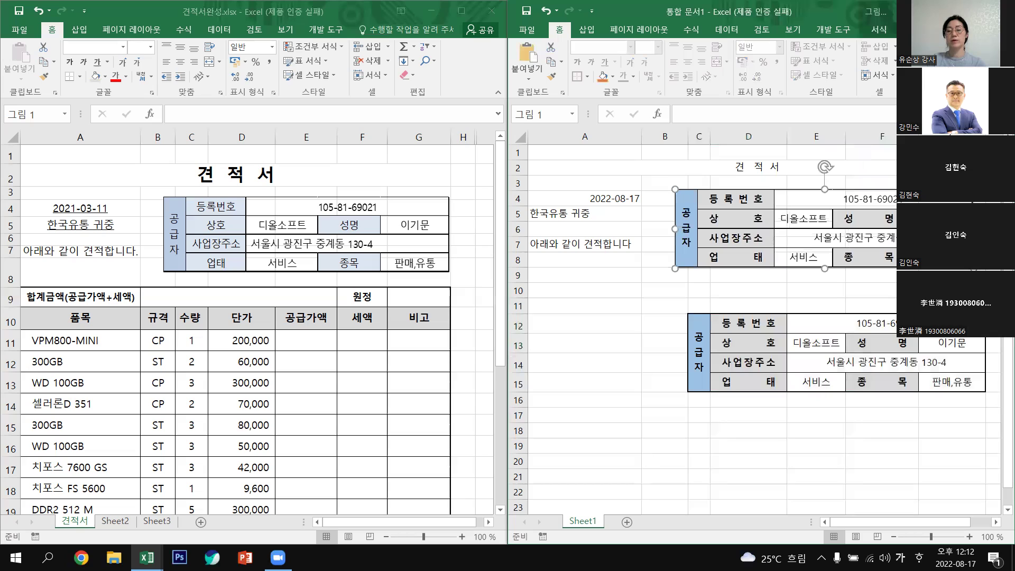
{"action": "left_click", "coordinate": [893, 292]}
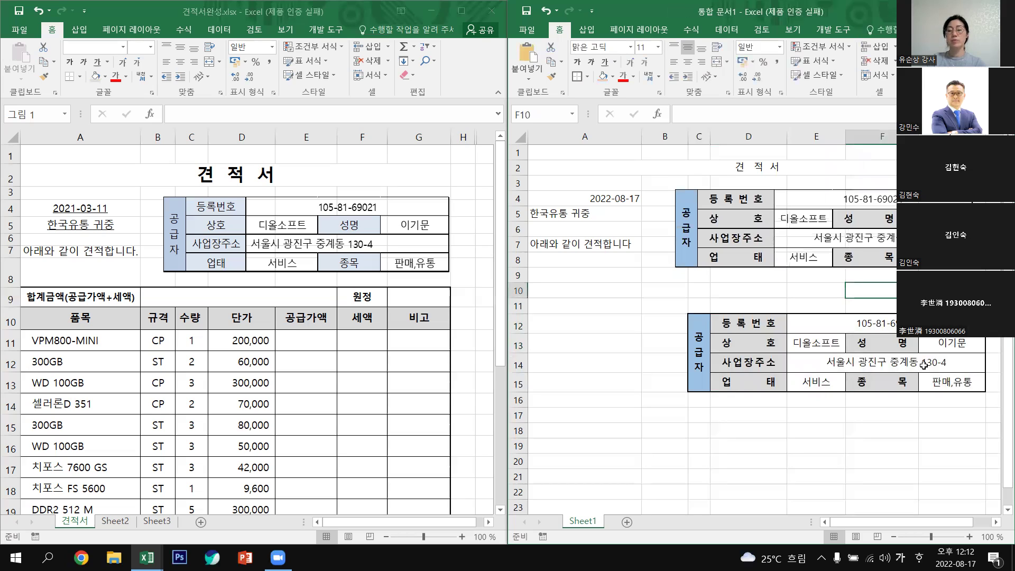
{"action": "left_click_drag", "start_coordinate": [658, 304], "coordinate": [709, 397]}
{"action": "left_click_drag", "start_coordinate": [790, 409], "coordinate": [972, 411]}
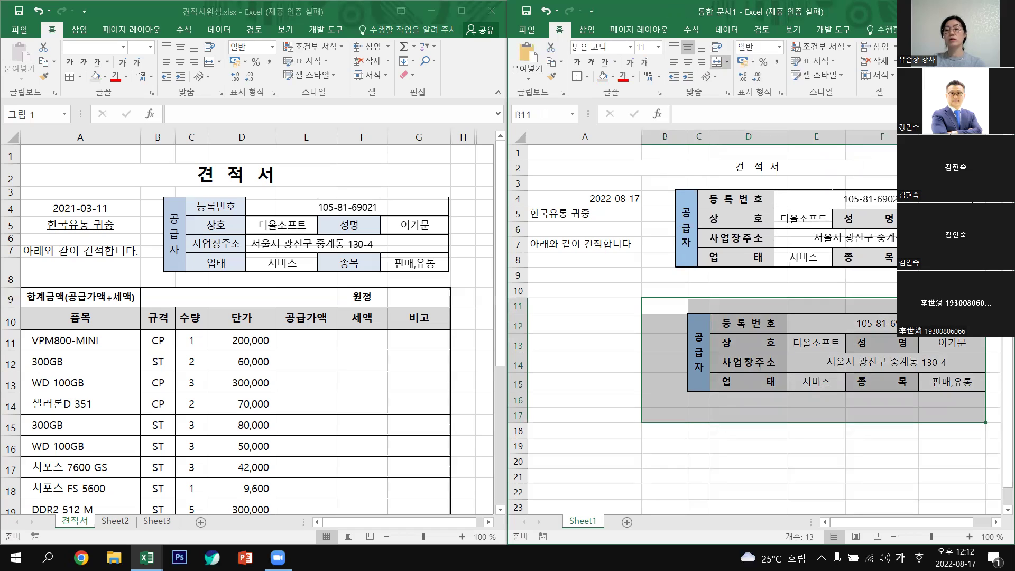
{"action": "key", "text": "super+Up"}
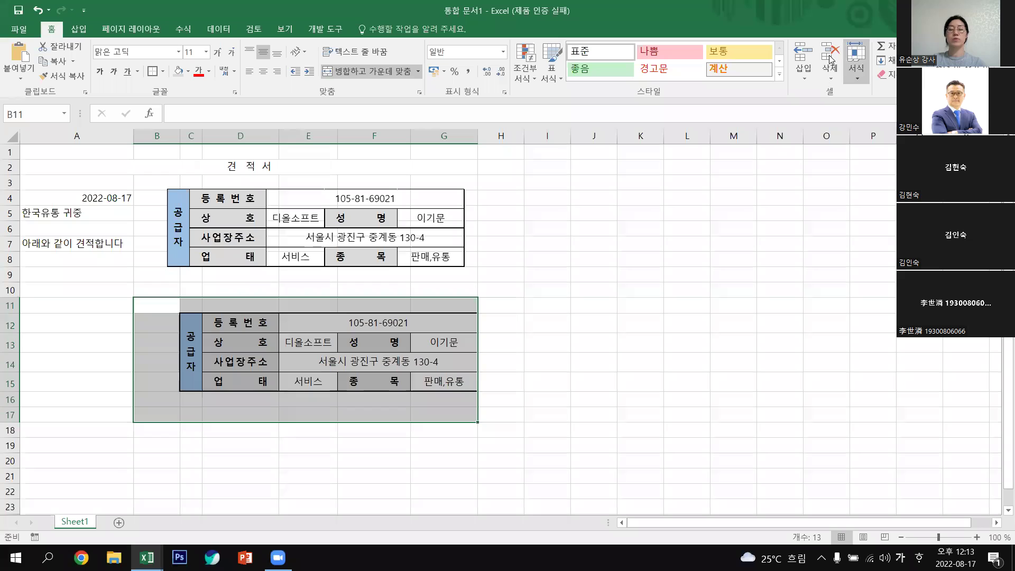
{"action": "left_click", "coordinate": [831, 58]}
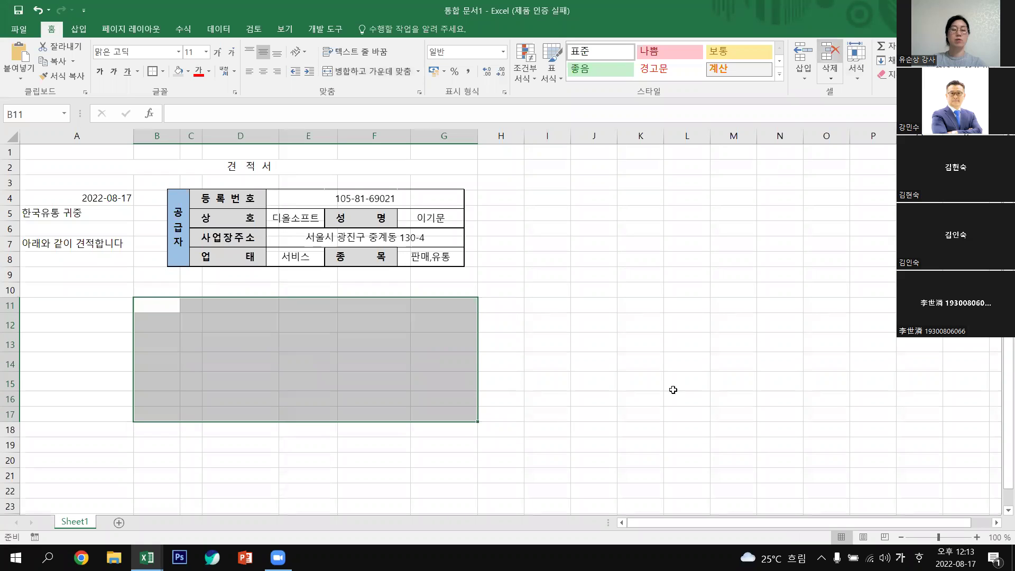
{"action": "left_click", "coordinate": [640, 376]}
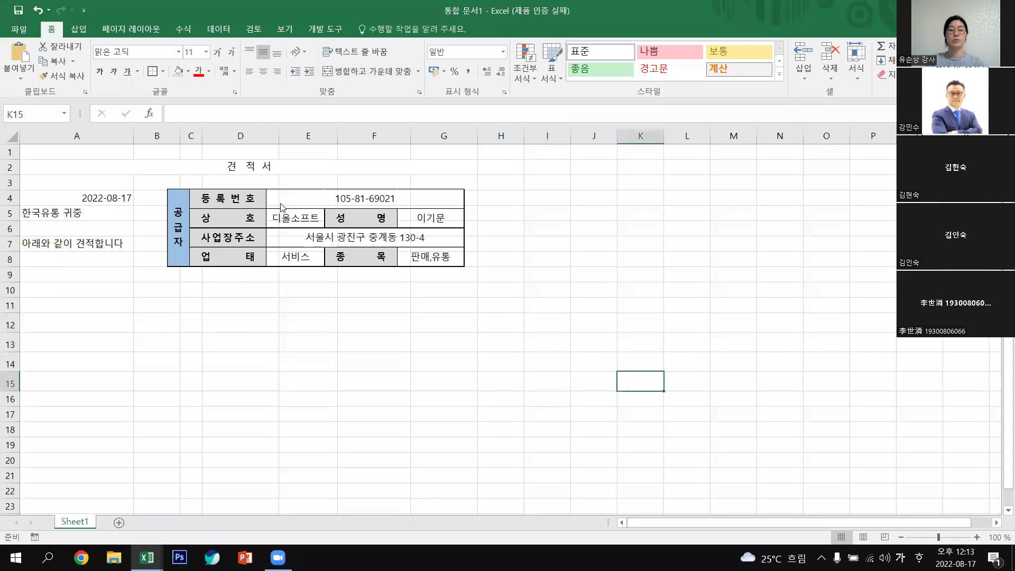
{"action": "left_click_drag", "start_coordinate": [286, 10], "coordinate": [293, 93]}
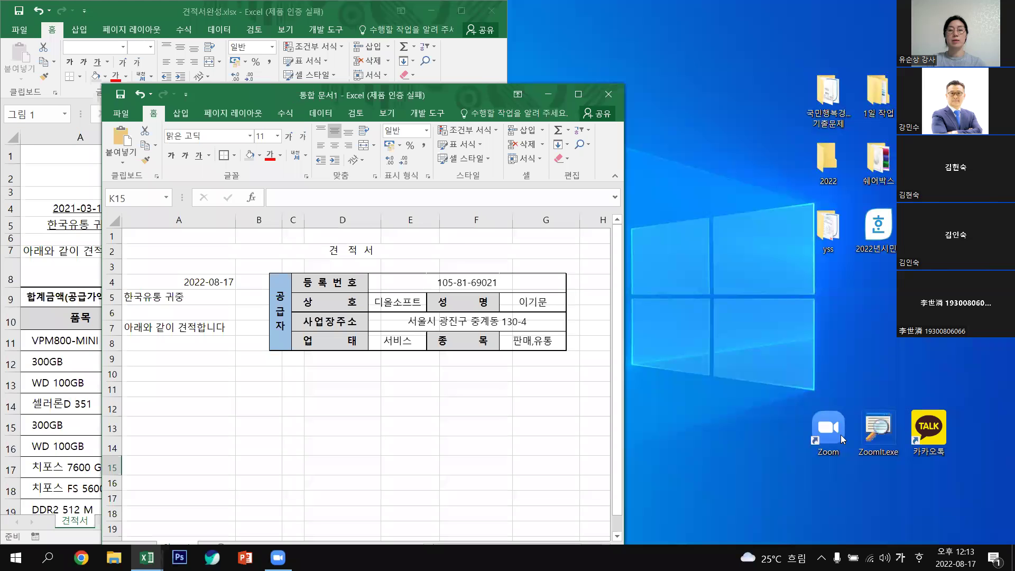
Snap the new workbook to the right and scroll the reference down to its item table.
{"action": "key", "text": "super+Right"}
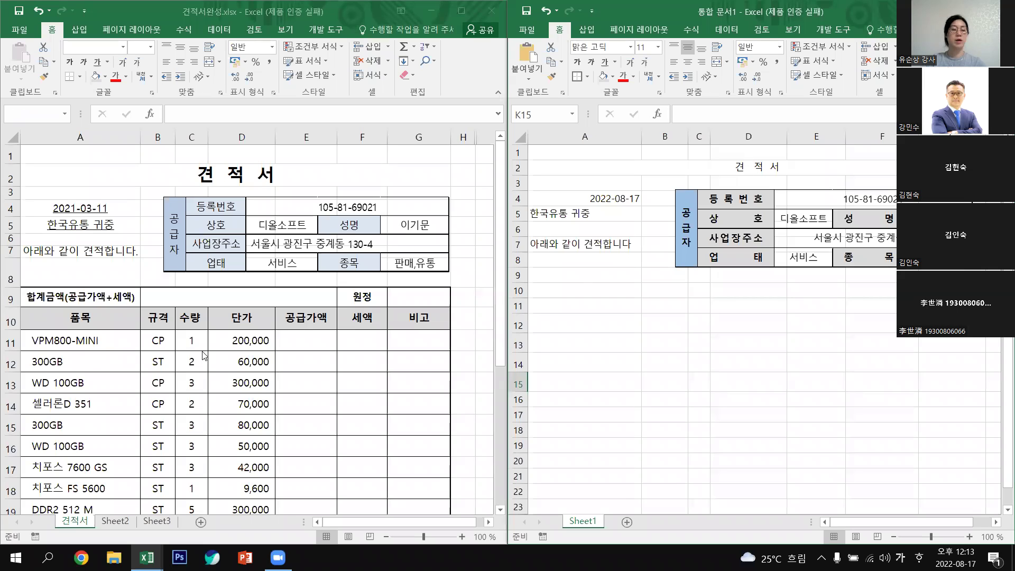
{"action": "left_click", "coordinate": [500, 371]}
{"action": "scroll", "coordinate": [479, 487], "scroll_direction": "down", "scroll_amount": 1}
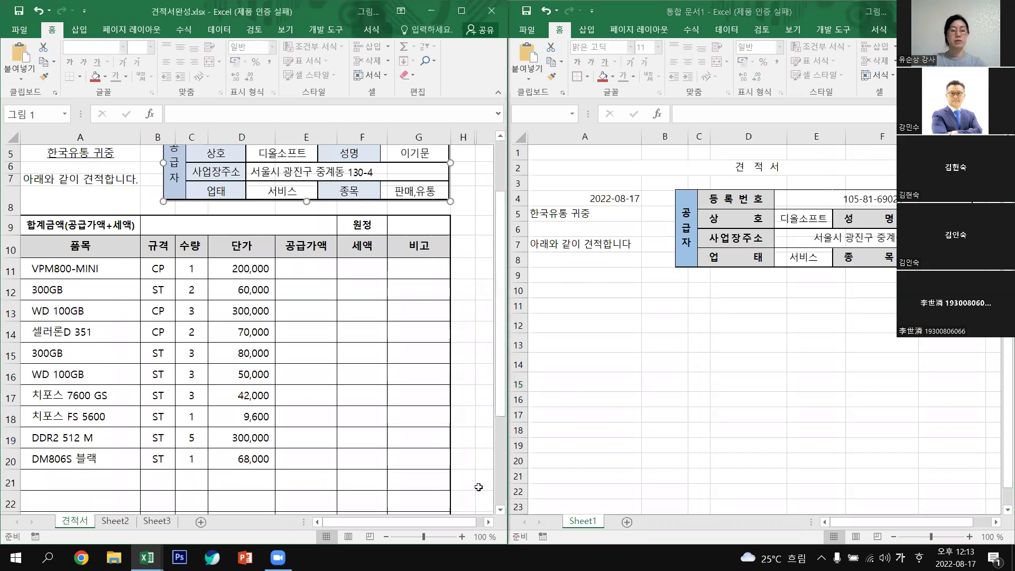
{"action": "left_click_drag", "start_coordinate": [502, 405], "coordinate": [514, 455]}
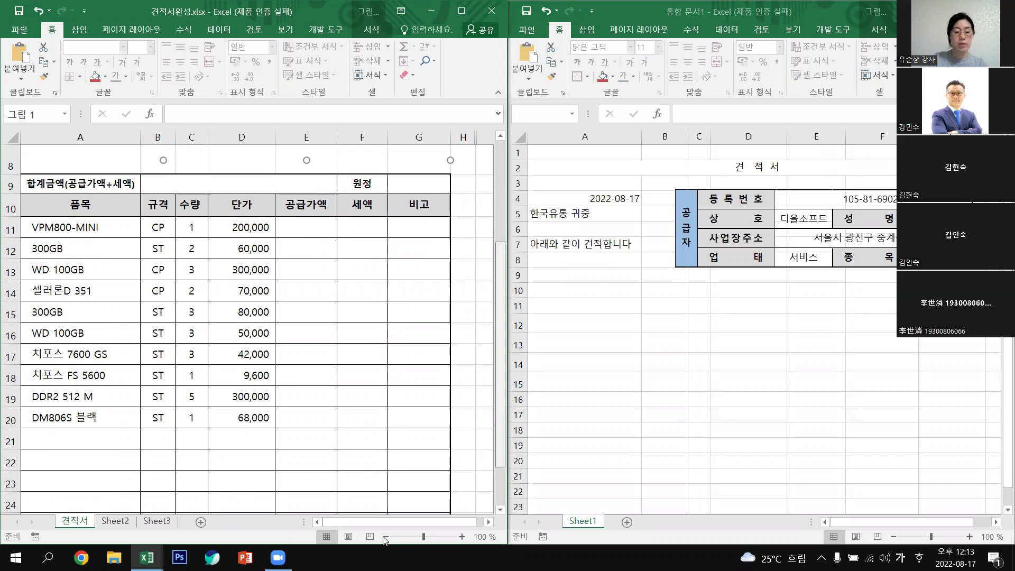
{"action": "scroll", "coordinate": [384, 540], "scroll_direction": "down", "scroll_amount": 1}
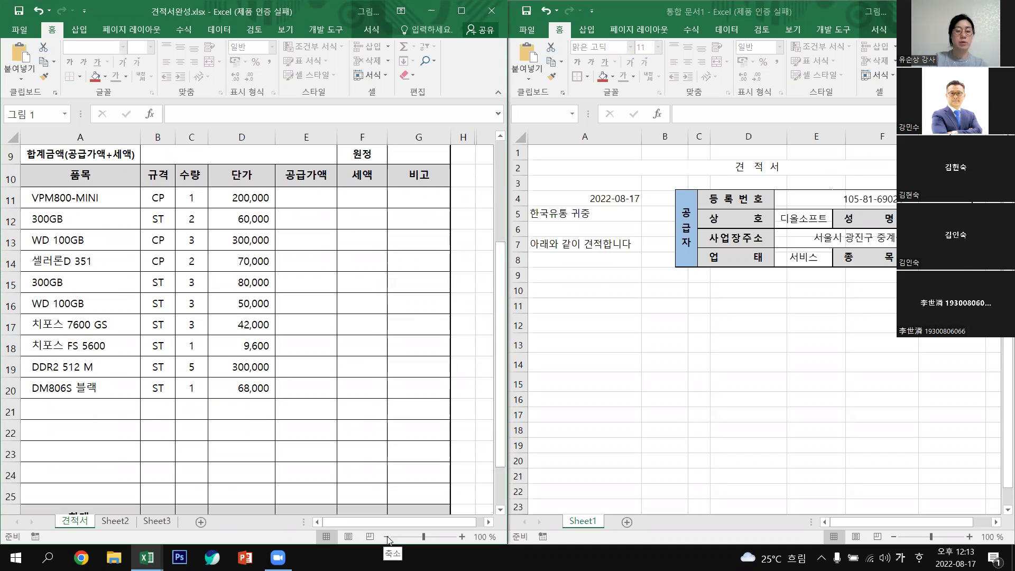
{"action": "left_click", "coordinate": [403, 455]}
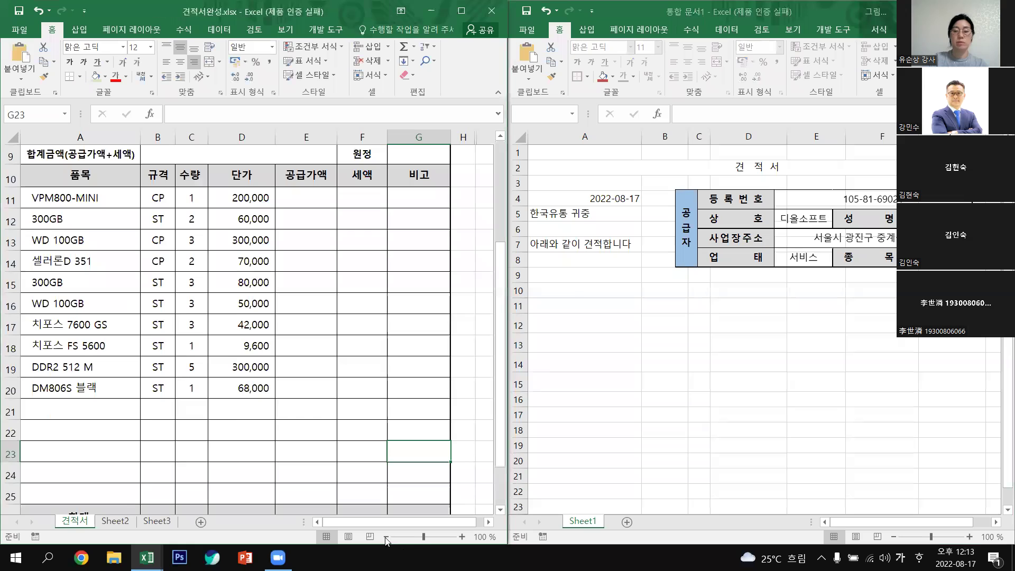
Zoom the reference sheet out to 90%, then return to cell A10 of the new workbook.
{"action": "left_click", "coordinate": [387, 537]}
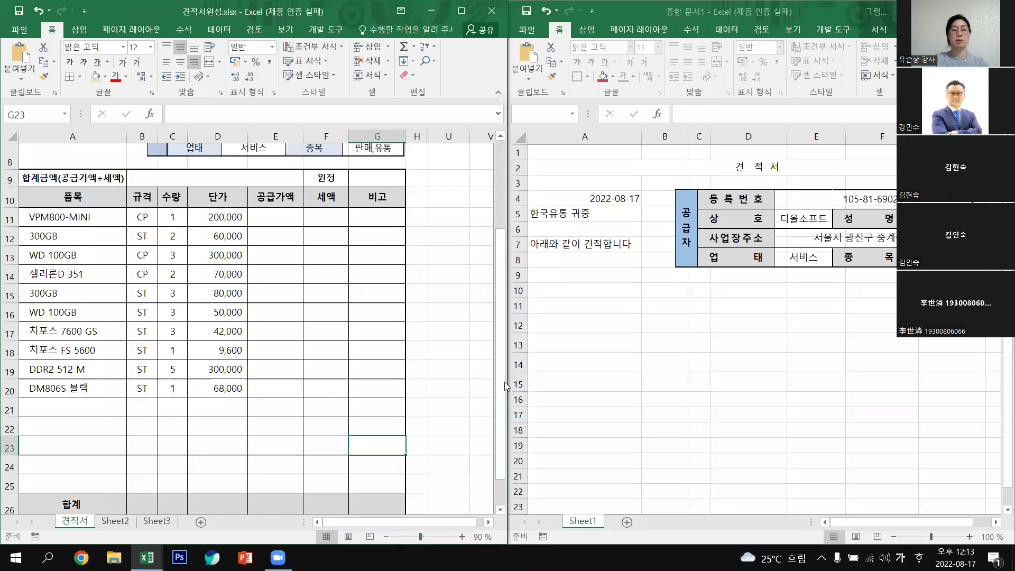
{"action": "left_click_drag", "start_coordinate": [501, 257], "coordinate": [378, 60]}
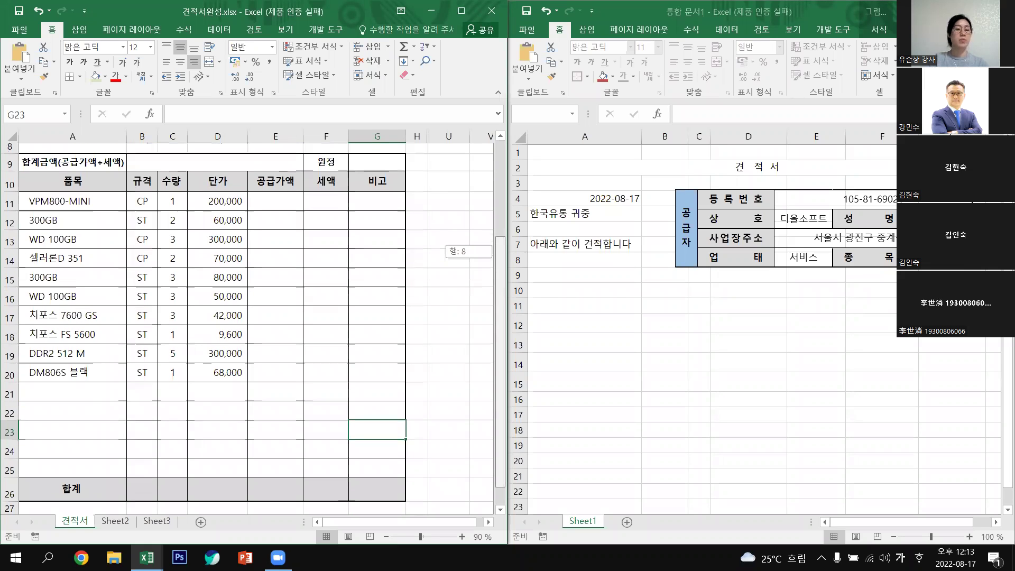
{"action": "left_click_drag", "start_coordinate": [488, 323], "coordinate": [598, 159]}
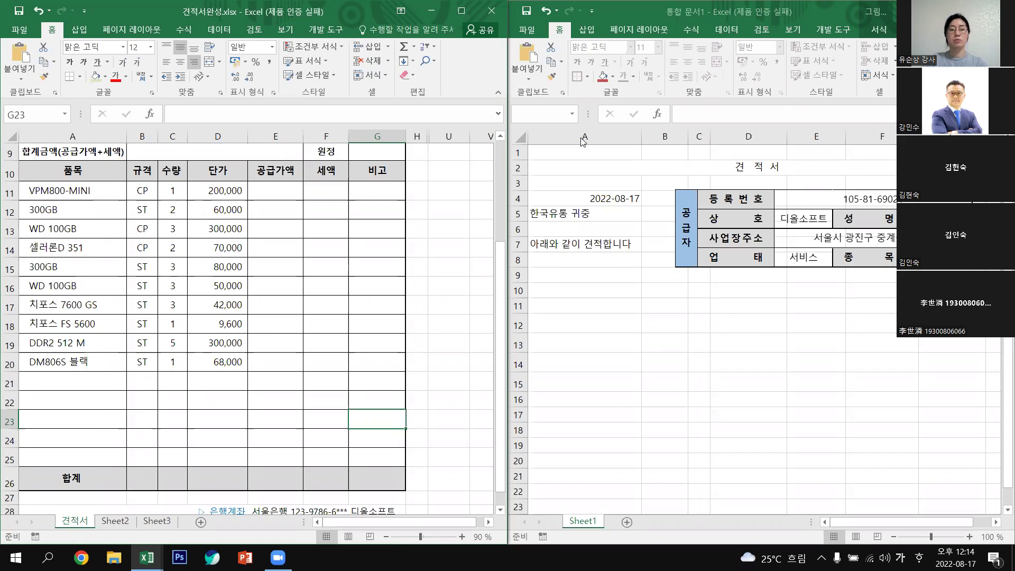
{"action": "left_click", "coordinate": [582, 288]}
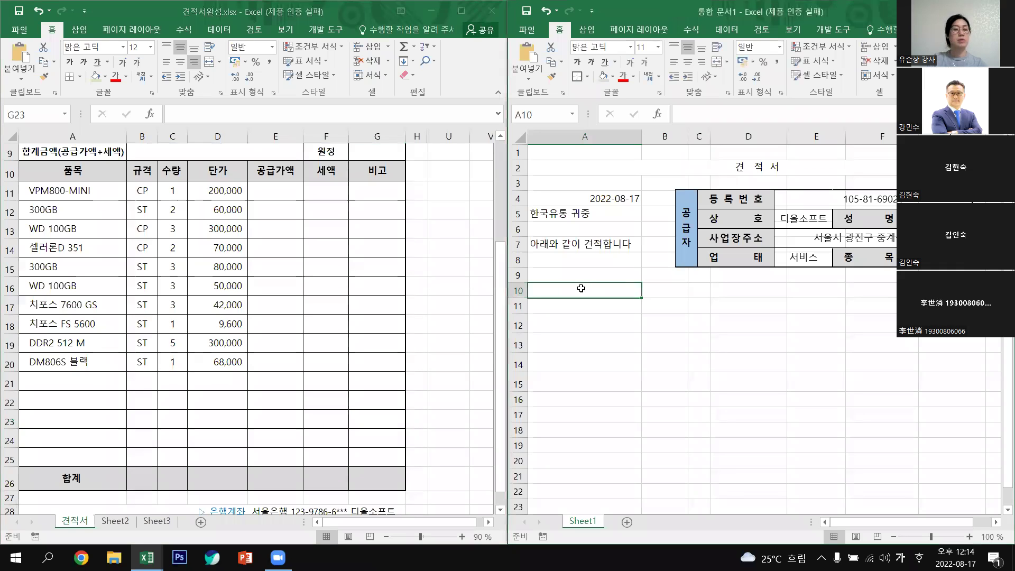
Give A10:G26 thin borders on every cell plus a thick outside border.
{"action": "left_click_drag", "start_coordinate": [581, 289], "coordinate": [931, 214]}
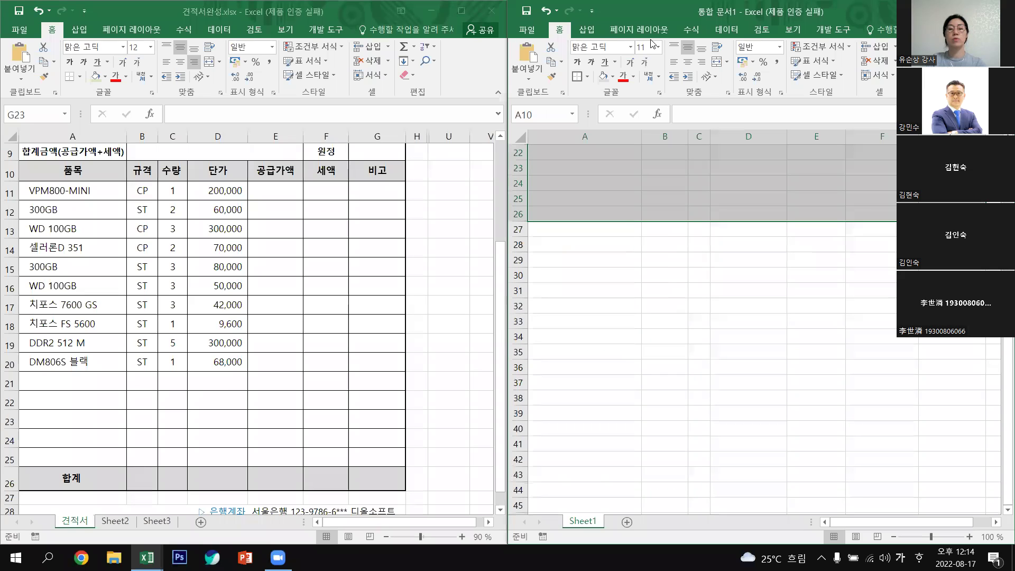
{"action": "left_click", "coordinate": [589, 78]}
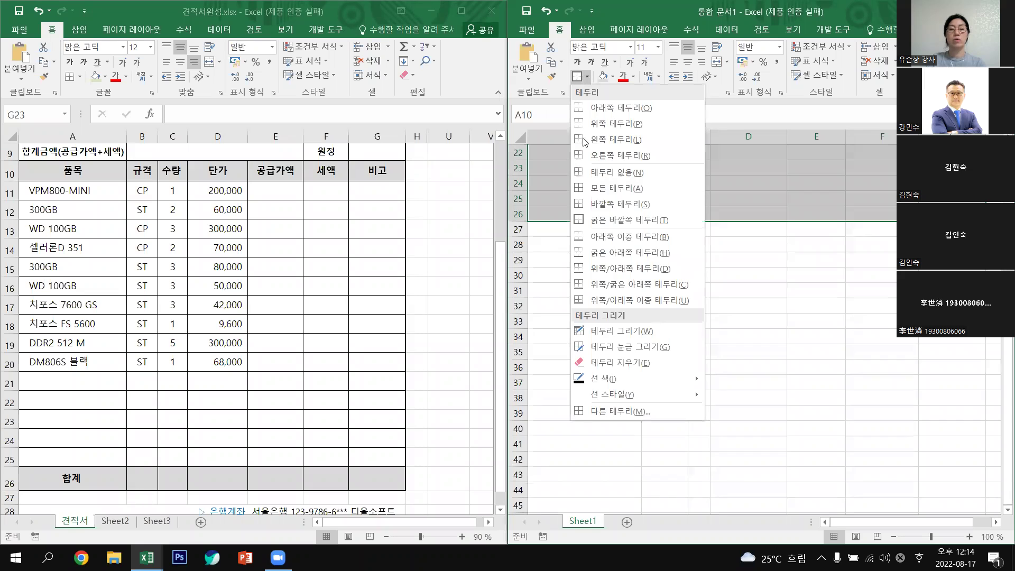
{"action": "left_click", "coordinate": [611, 188]}
{"action": "scroll", "coordinate": [824, 426], "scroll_direction": "up", "scroll_amount": 7}
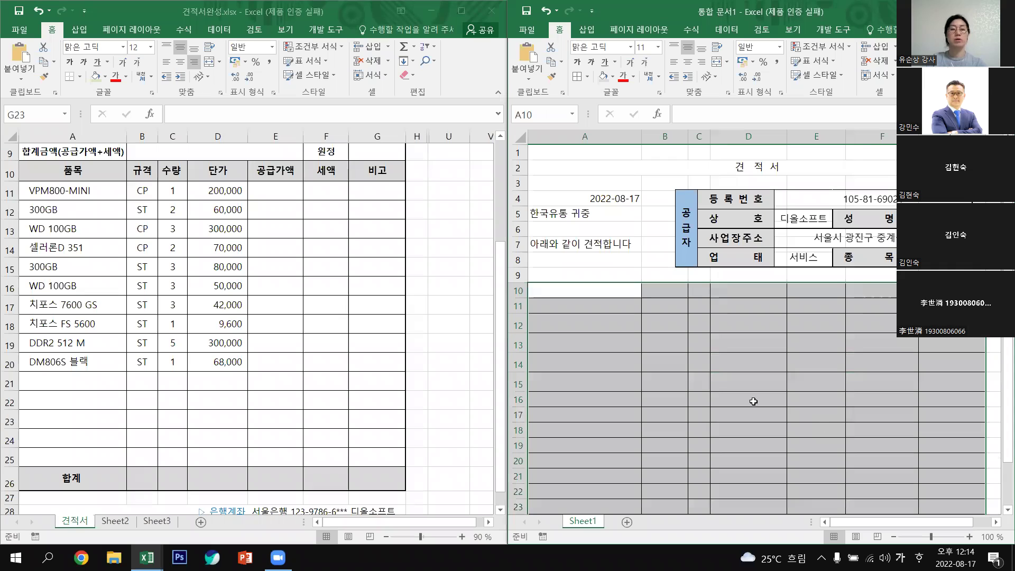
{"action": "left_click", "coordinate": [588, 78]}
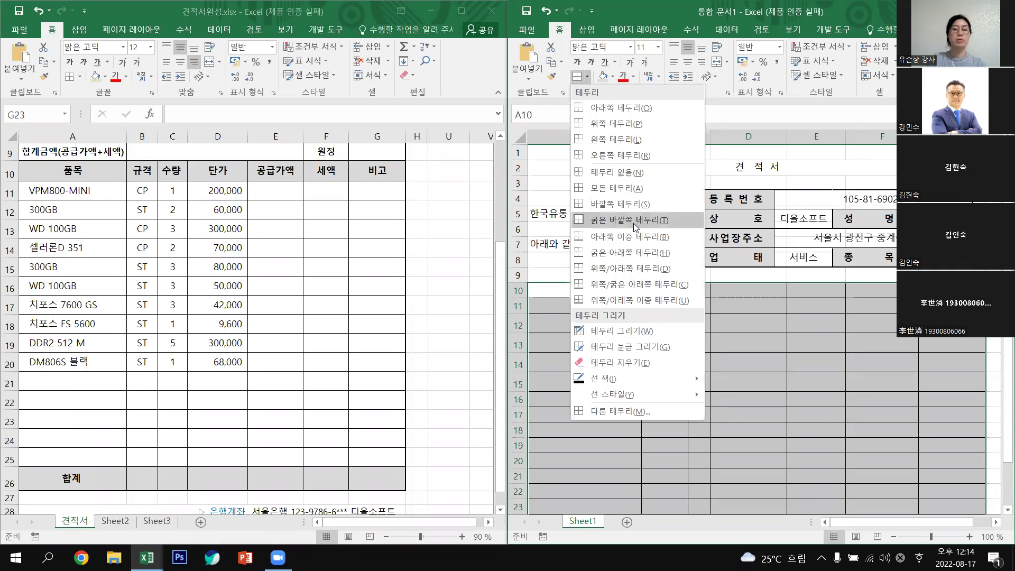
{"action": "left_click", "coordinate": [633, 222]}
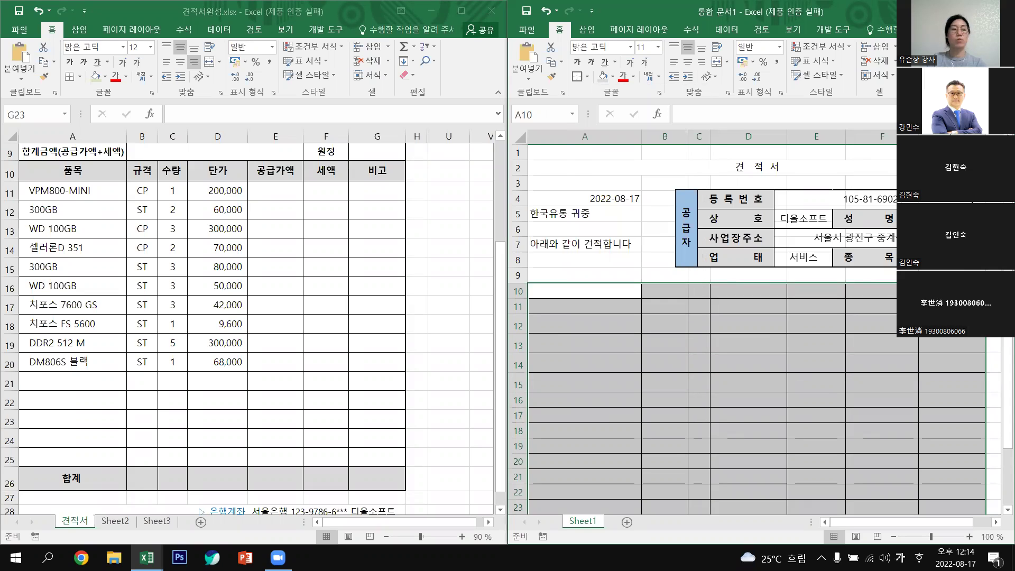
{"action": "left_click", "coordinate": [994, 244]}
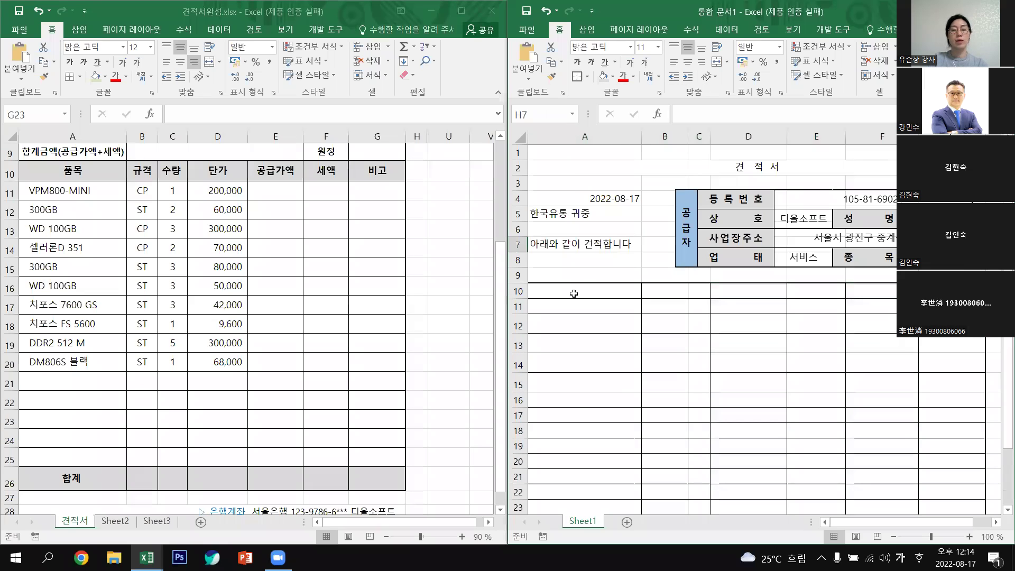
Select heading row 10 and total row 26 of the table together.
{"action": "left_click_drag", "start_coordinate": [573, 293], "coordinate": [930, 295]}
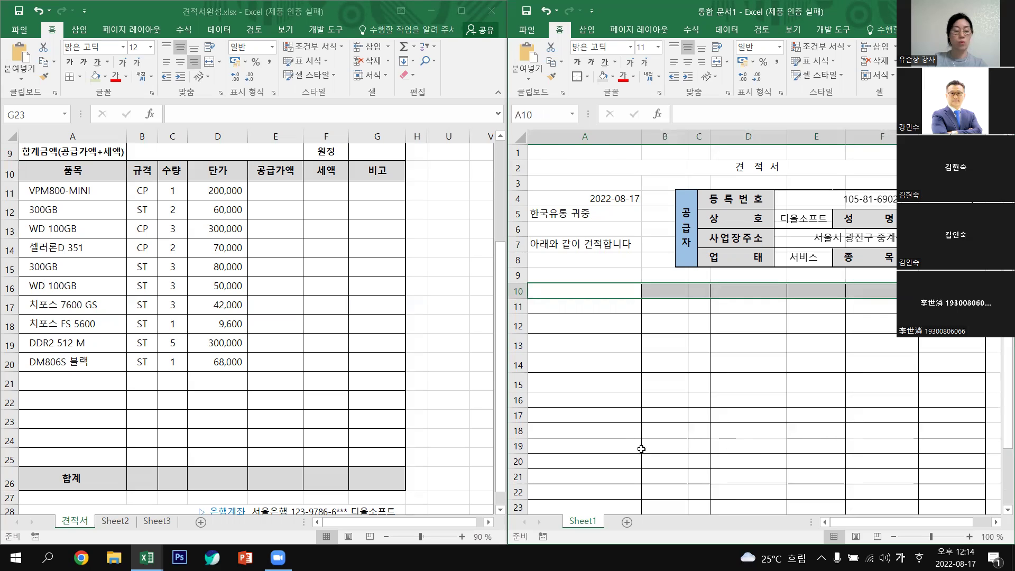
{"action": "scroll", "coordinate": [640, 439], "scroll_direction": "down", "scroll_amount": 2}
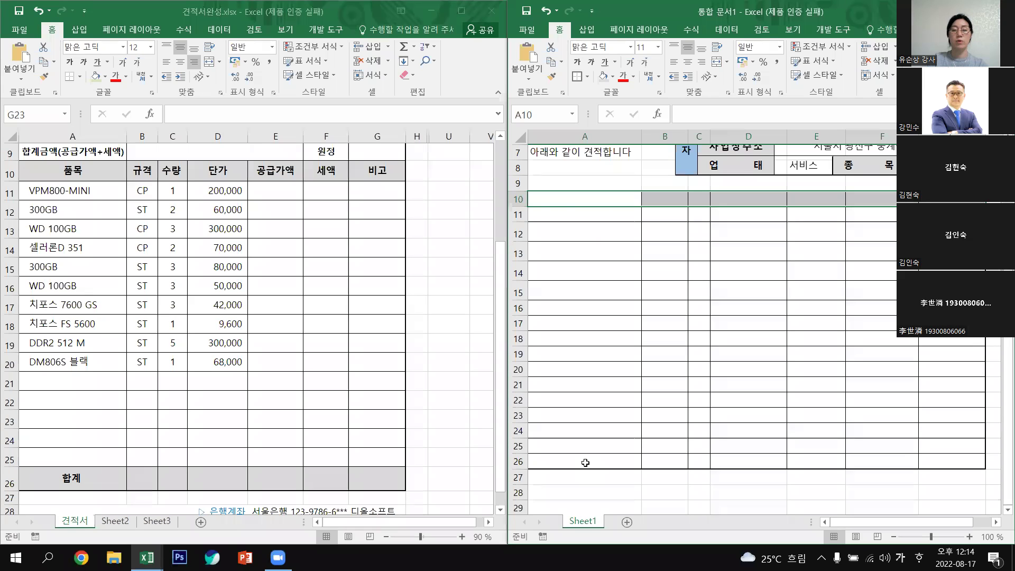
{"action": "mouse_move", "coordinate": [586, 463]}
{"action": "left_mouse_down"}
{"action": "mouse_move", "coordinate": [807, 478]}
{"action": "mouse_move", "coordinate": [972, 463]}
{"action": "left_mouse_up"}
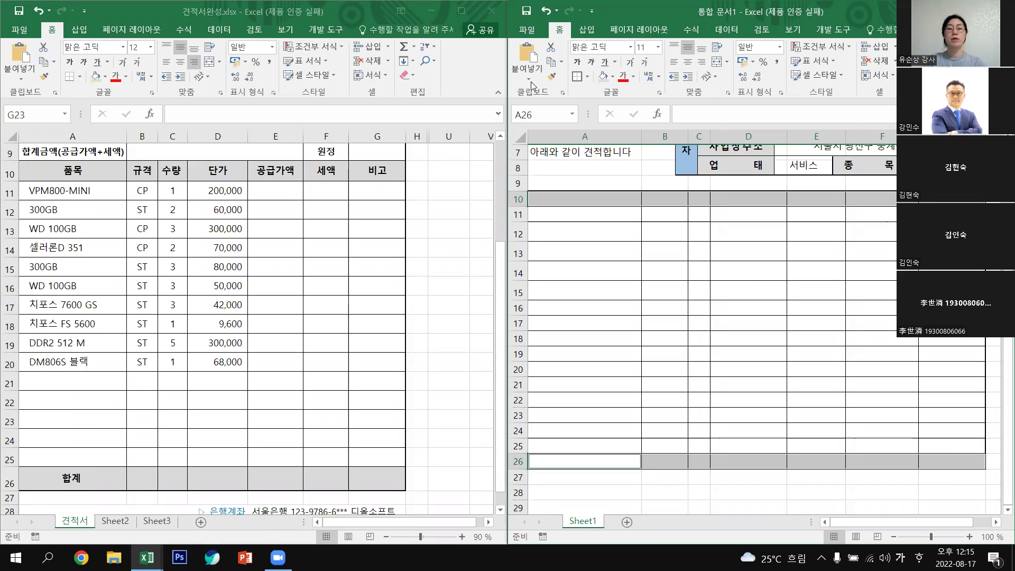
Shade rows 10 and 26 with White, Background 1, Darker 25% fill.
{"action": "left_click", "coordinate": [614, 78]}
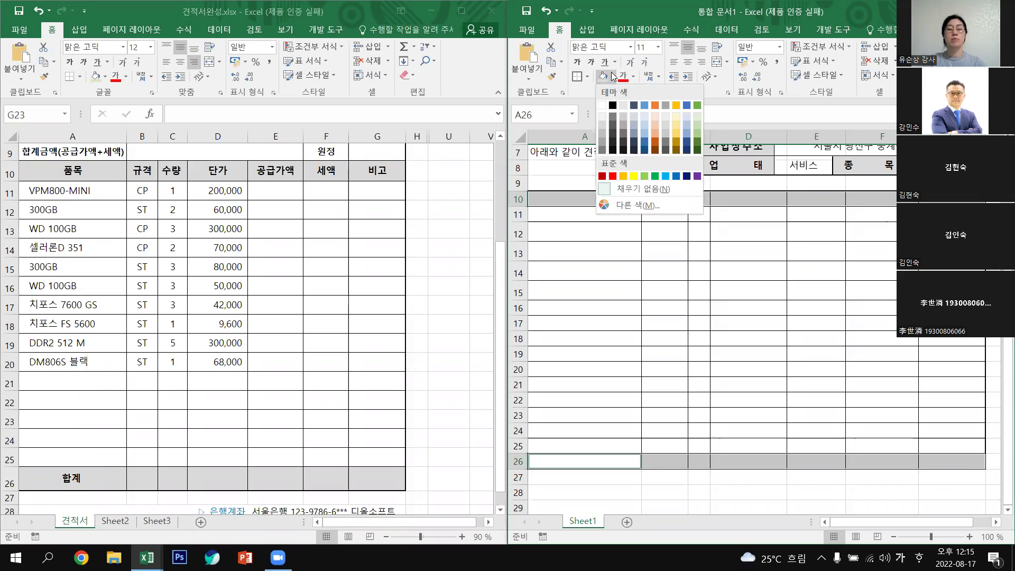
{"action": "left_click", "coordinate": [606, 139]}
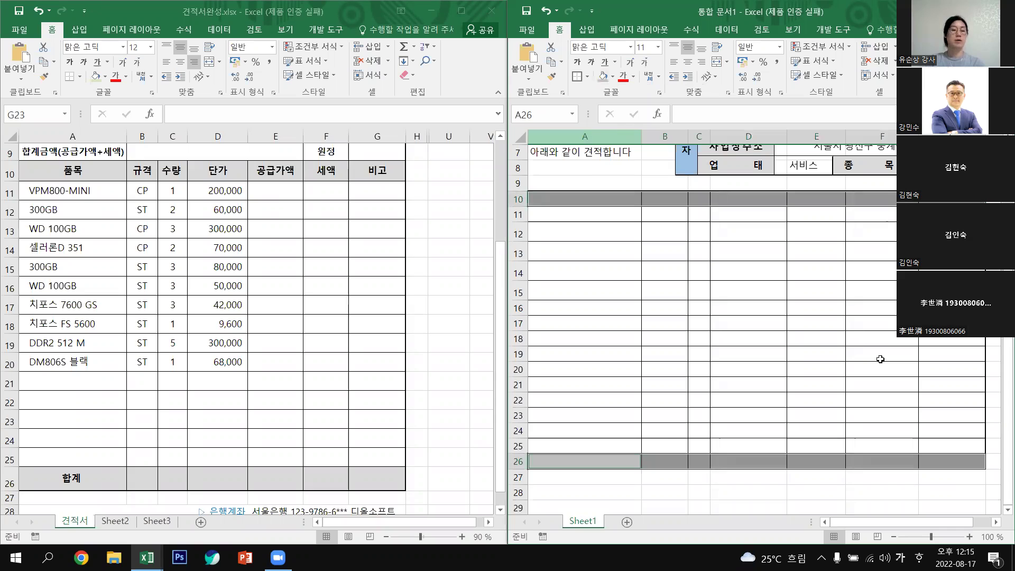
{"action": "key", "text": "Down"}
{"action": "key", "text": "Down"}
{"action": "key", "text": "Right"}
{"action": "key", "text": "Right"}
{"action": "scroll", "coordinate": [673, 377], "scroll_direction": "up", "scroll_amount": 1}
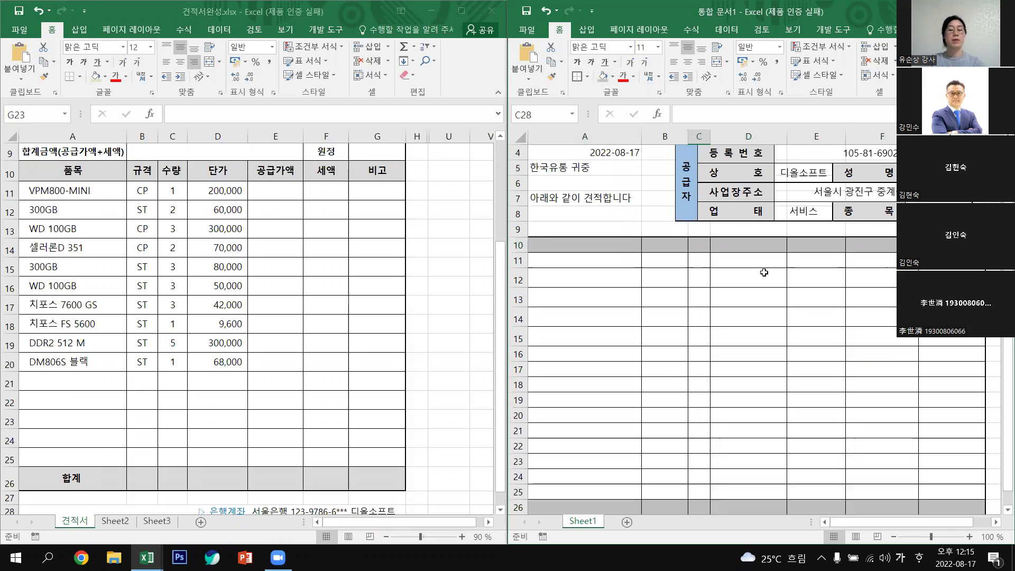
{"action": "scroll", "coordinate": [655, 335], "scroll_direction": "up", "scroll_amount": 1}
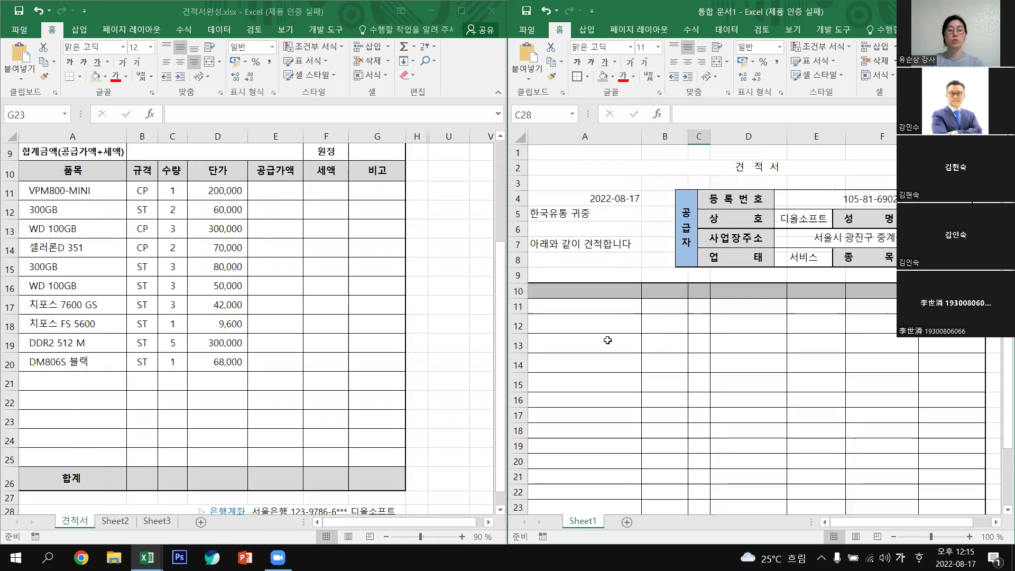
{"action": "left_click", "coordinate": [582, 316]}
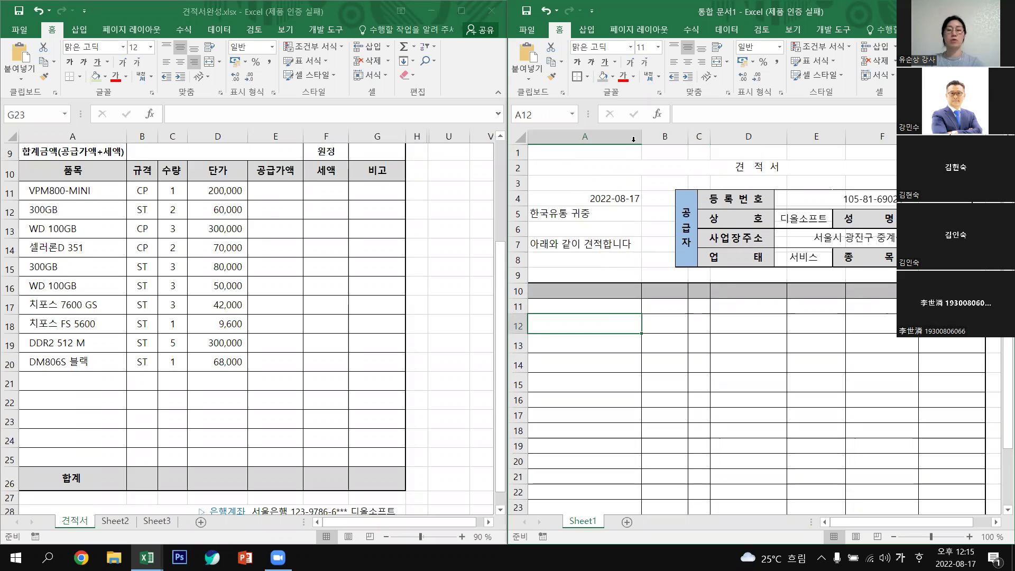
Widen column A to about 21.60 and widen column C to match the reference quote.
{"action": "left_click_drag", "start_coordinate": [642, 137], "coordinate": [654, 137]}
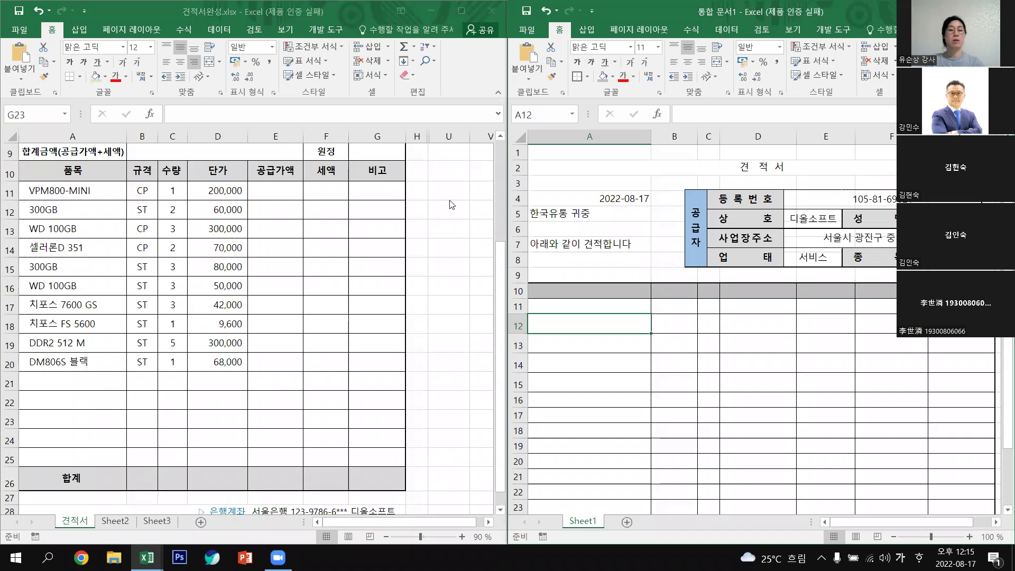
{"action": "left_click", "coordinate": [504, 264]}
{"action": "left_click_drag", "start_coordinate": [502, 257], "coordinate": [562, 269]}
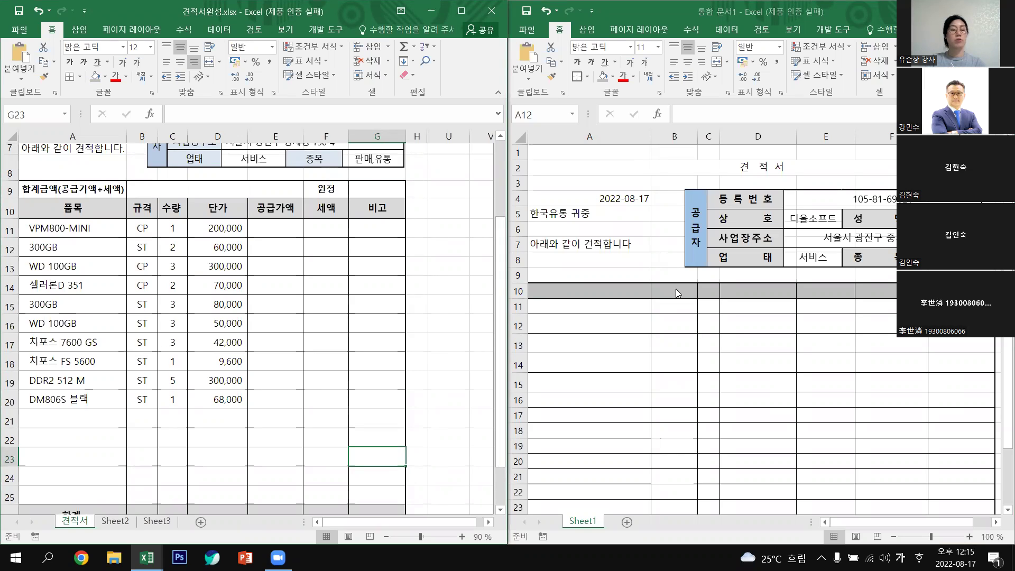
{"action": "left_click", "coordinate": [720, 138]}
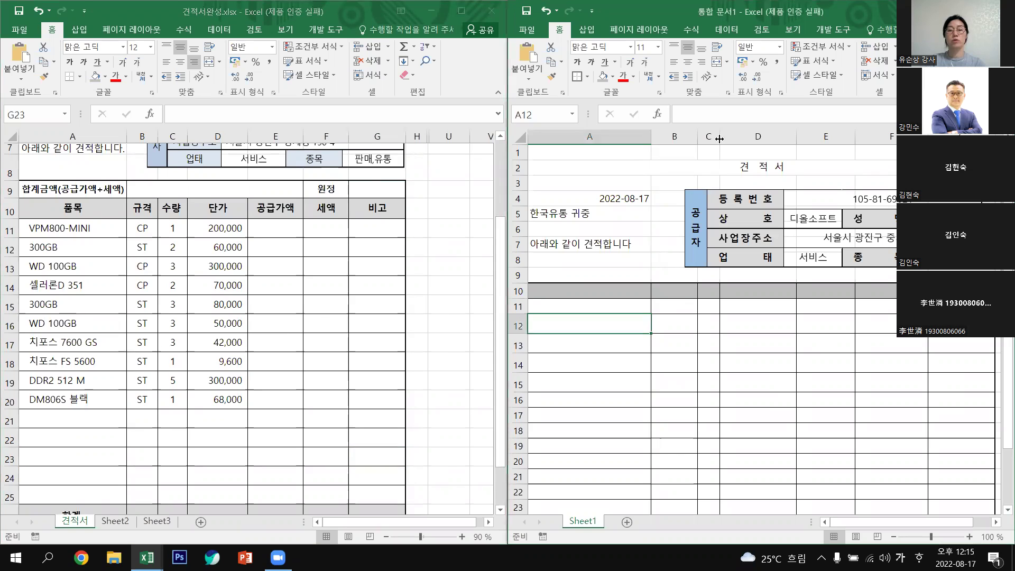
{"action": "left_click_drag", "start_coordinate": [737, 140], "coordinate": [742, 141]}
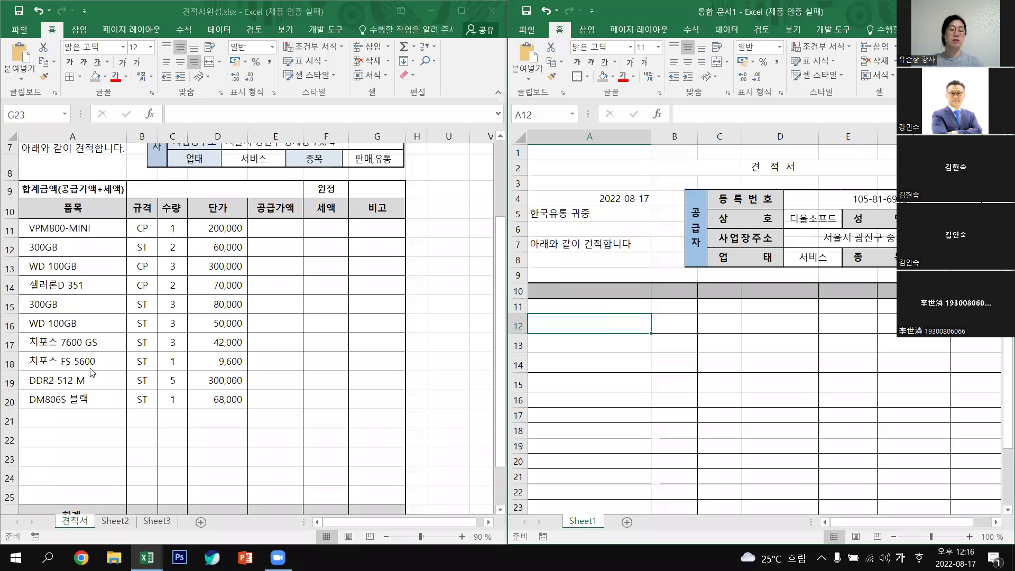
{"action": "left_click", "coordinate": [597, 291]}
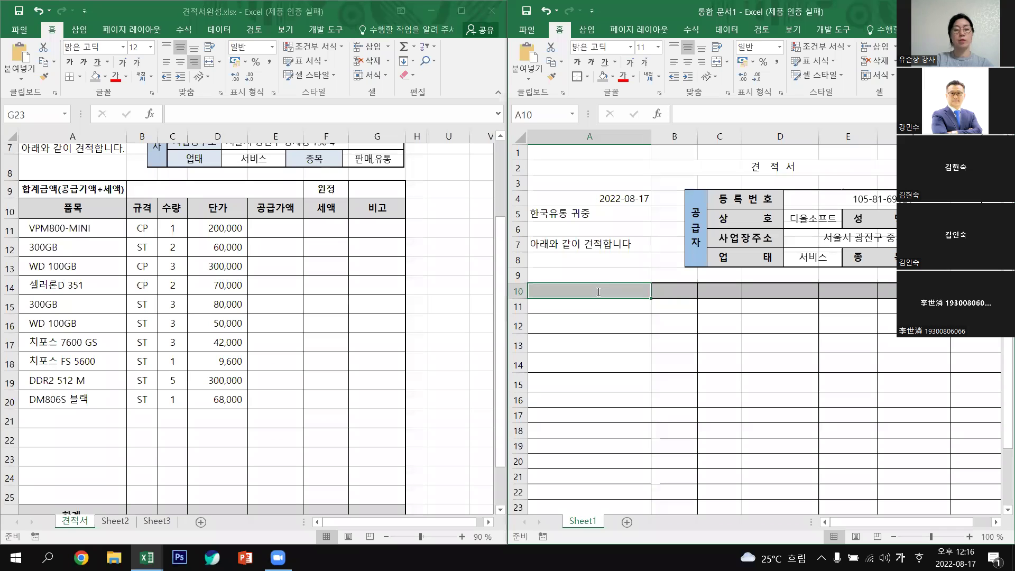
Enter the headings 품목, 규격, 수량 and 단가 in A10:D10.
{"action": "type", "text": "품목"}
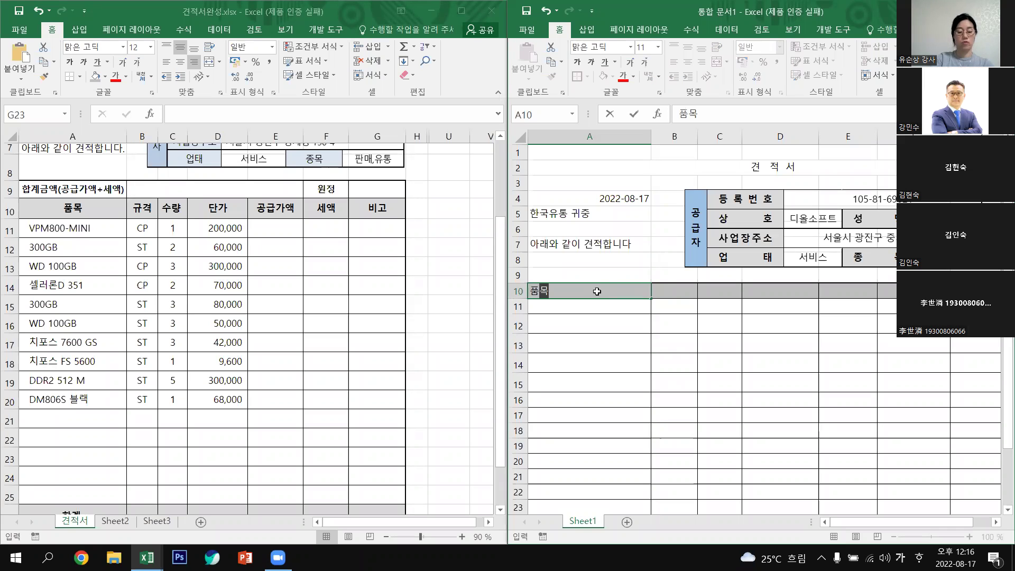
{"action": "key", "text": "Tab"}
{"action": "type", "text": "규격"}
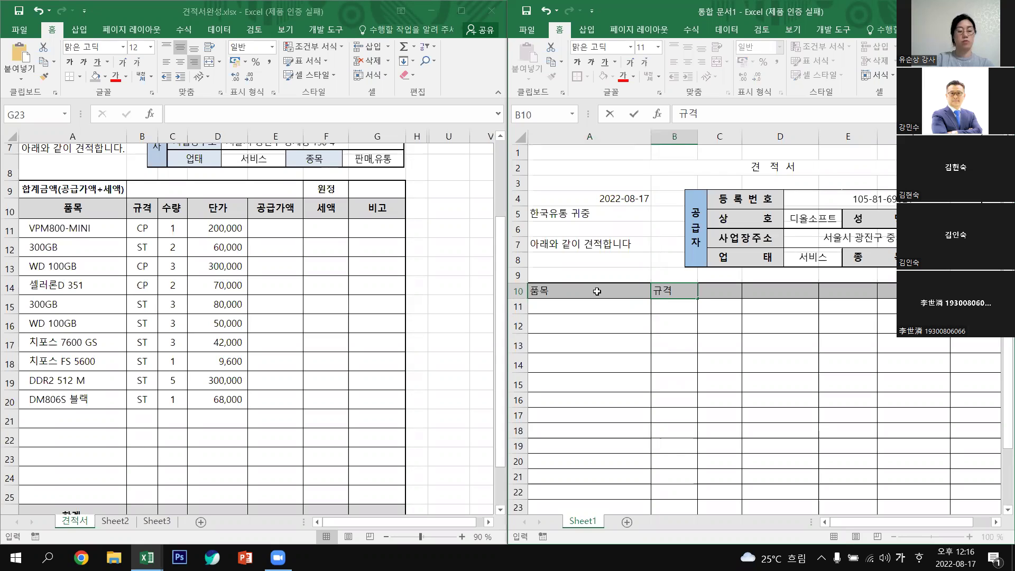
{"action": "key", "text": "Tab"}
{"action": "type", "text": "수량"}
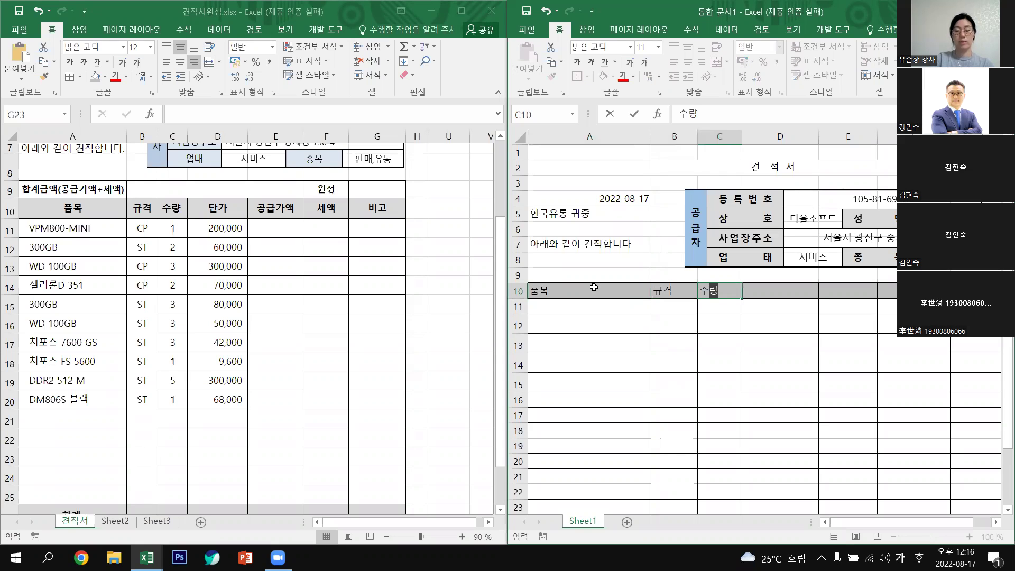
{"action": "key", "text": "Tab"}
{"action": "type", "text": "단가"}
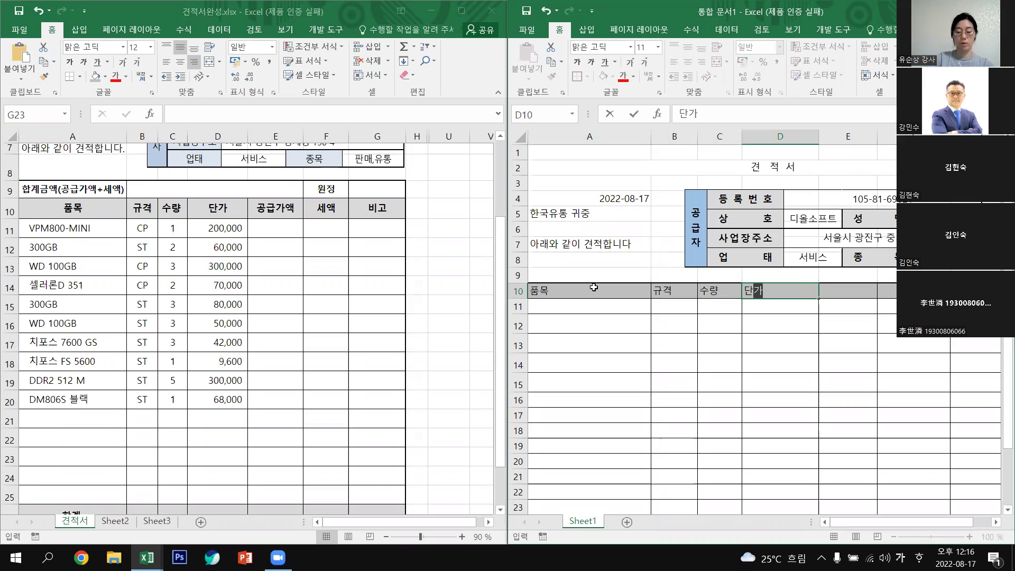
{"action": "key", "text": "Tab"}
Add the headings 공급가액, 세액 and 비고 in E10:G10.
{"action": "type", "text": "공급"}
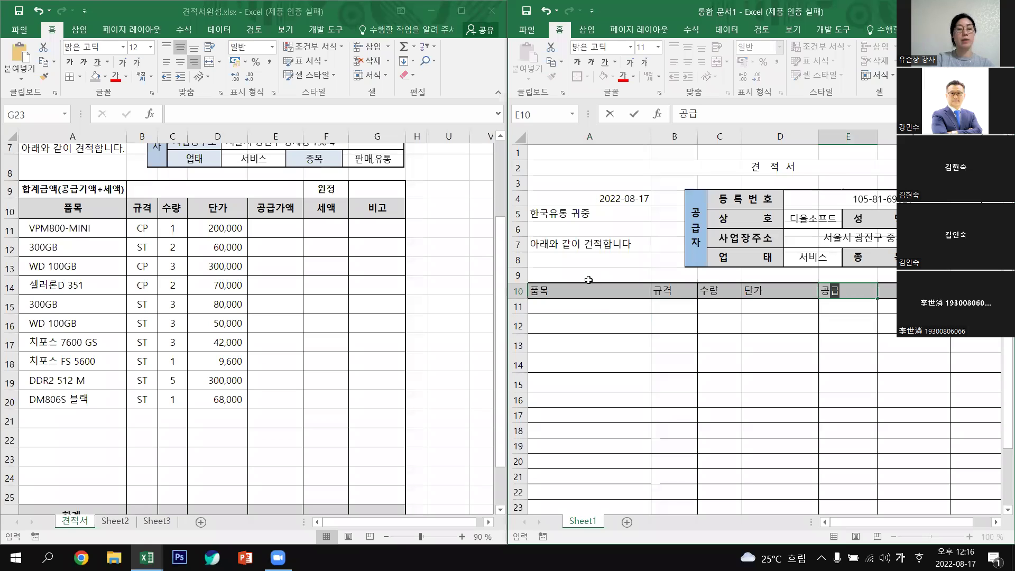
{"action": "type", "text": "가액"}
{"action": "key", "text": "Tab"}
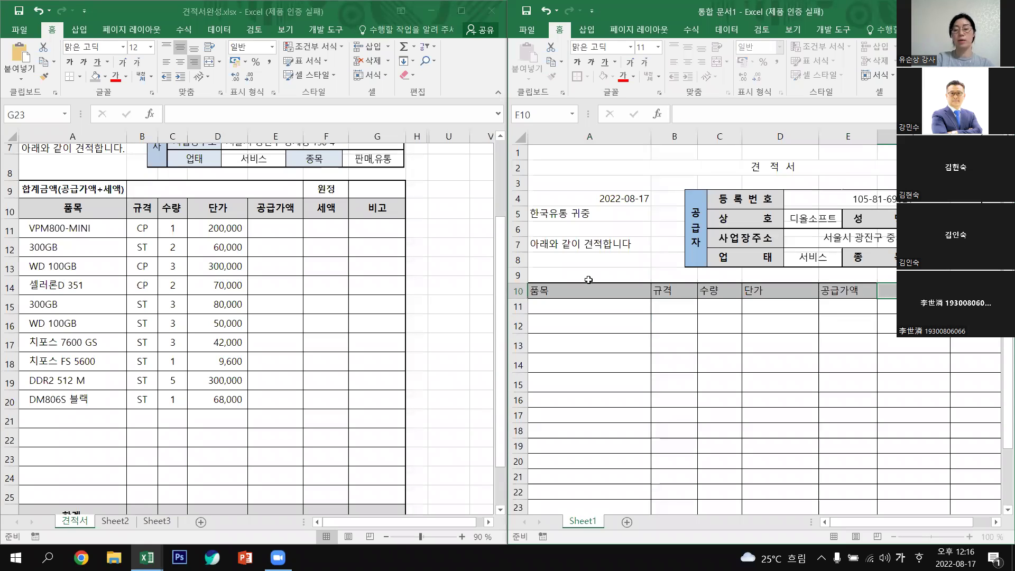
{"action": "type", "text": "세애ㄱ"}
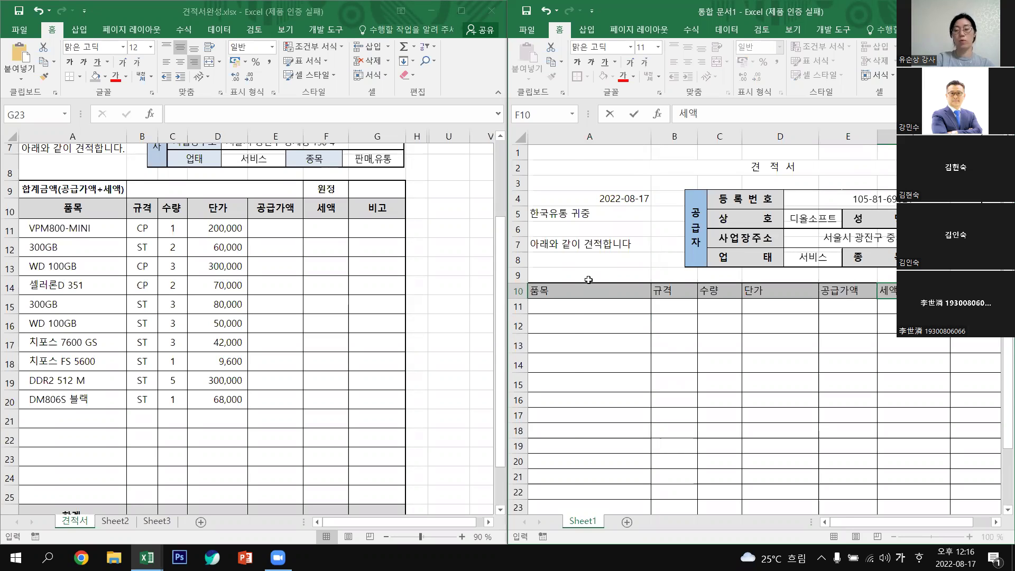
{"action": "key", "text": "Tab"}
{"action": "type", "text": "비고"}
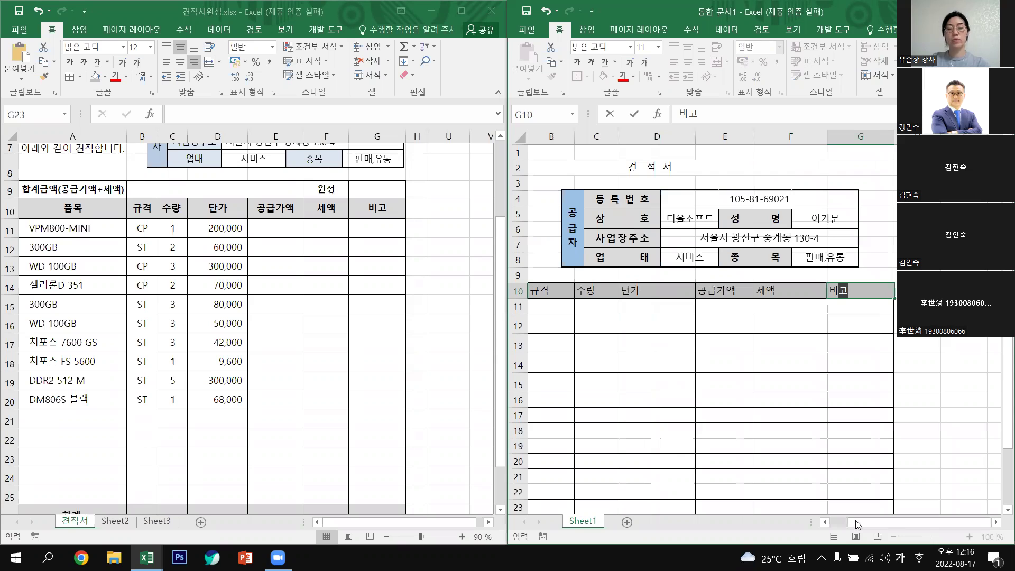
{"action": "left_click_drag", "start_coordinate": [858, 525], "coordinate": [843, 525]}
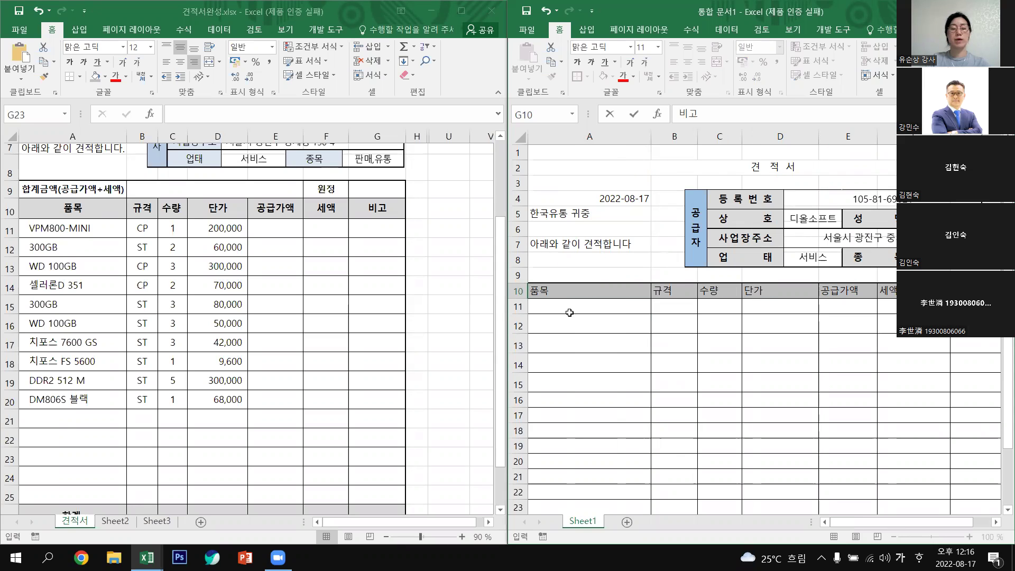
{"action": "key", "text": "Return"}
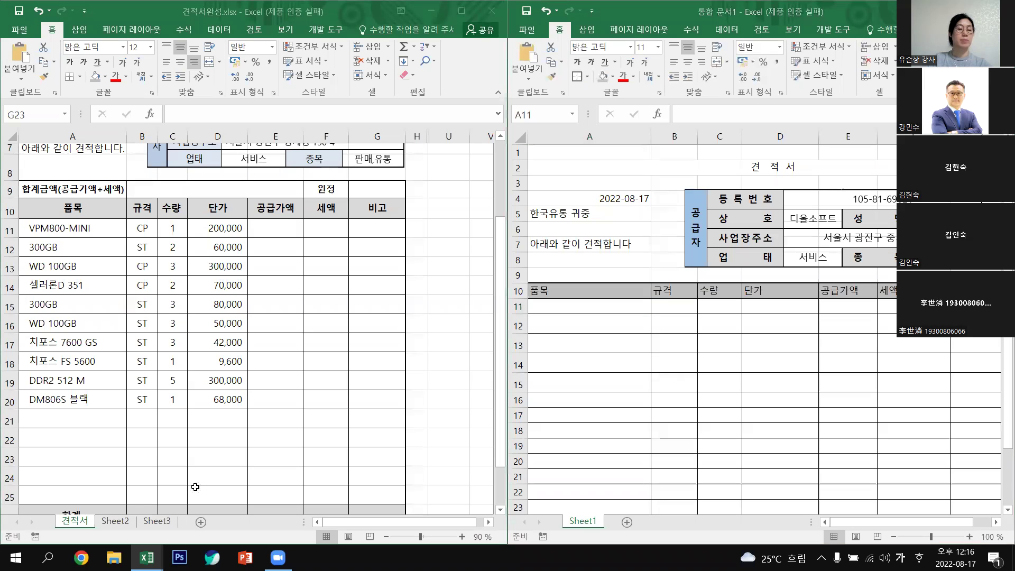
Copy the ten item names from the reference A11:A20 into A11 of the new workbook.
{"action": "left_click_drag", "start_coordinate": [63, 239], "coordinate": [122, 392]}
{"action": "key", "text": "ctrl+c"}
{"action": "left_click", "coordinate": [570, 308]}
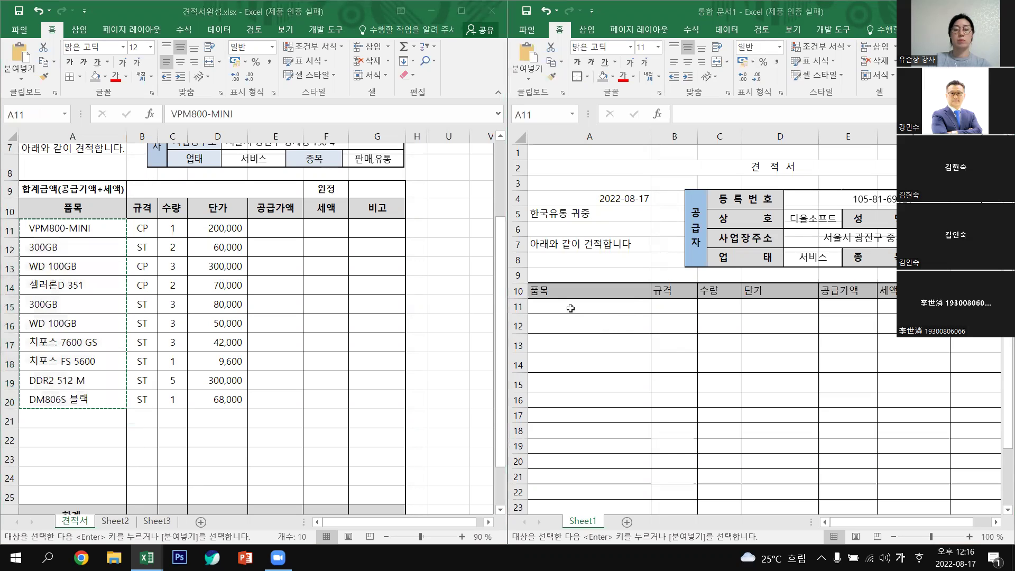
{"action": "key", "text": "ctrl+v"}
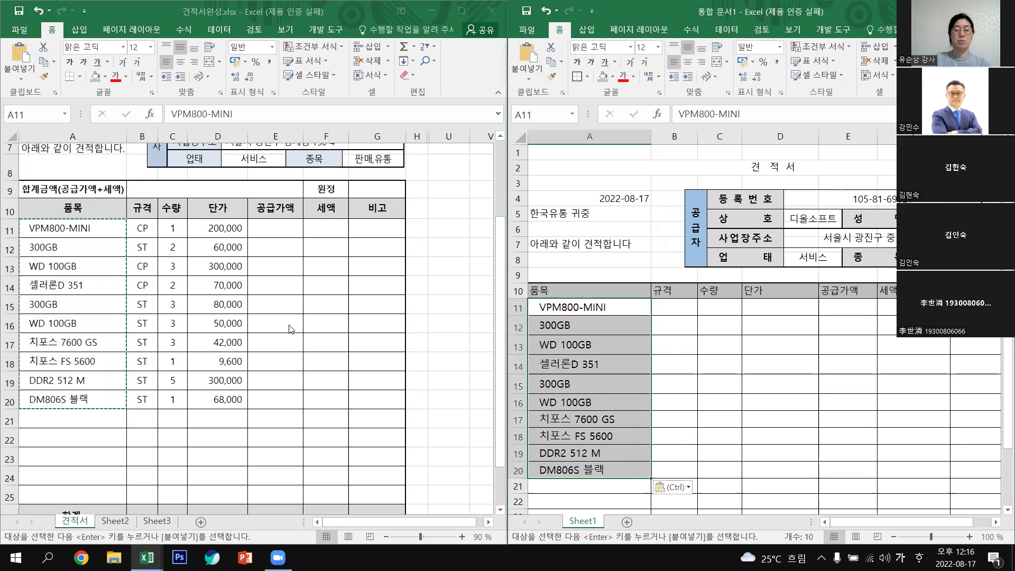
{"action": "key", "text": "ctrl+d"}
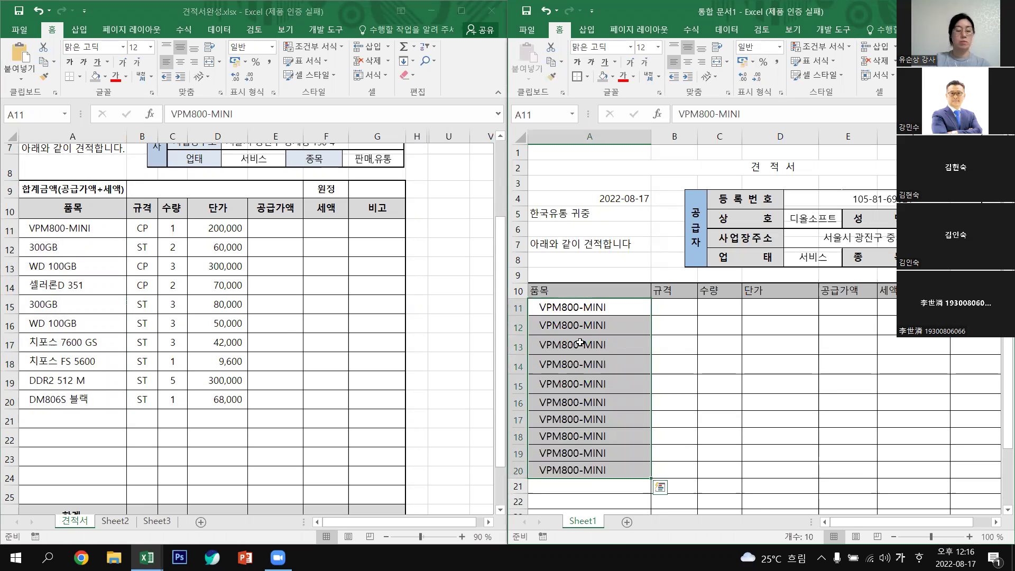
{"action": "key", "text": "ctrl+z"}
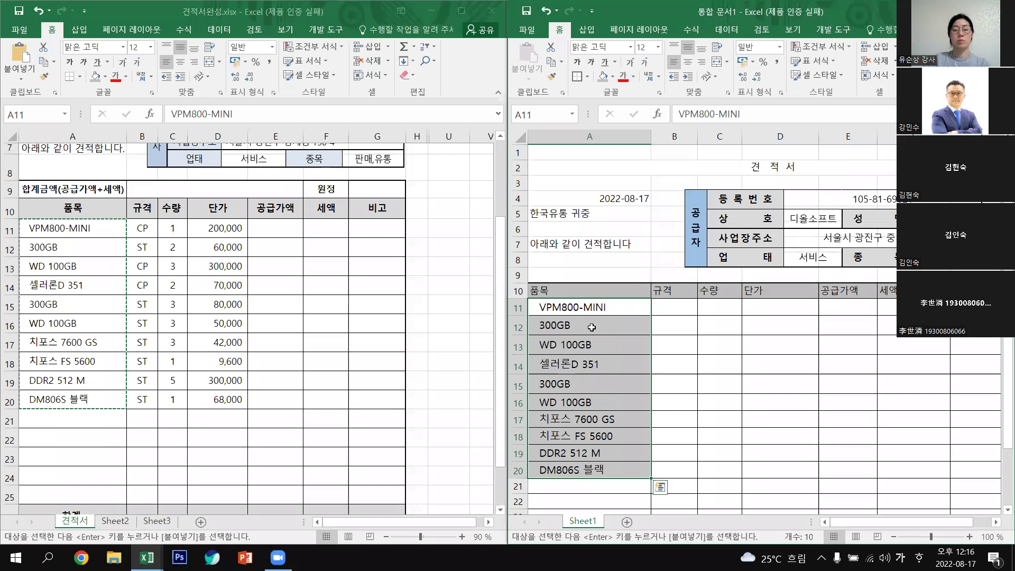
Undo the accidental paste in the reference sheet, cancel copy mode, and reselect the new item names.
{"action": "left_click", "coordinate": [566, 340]}
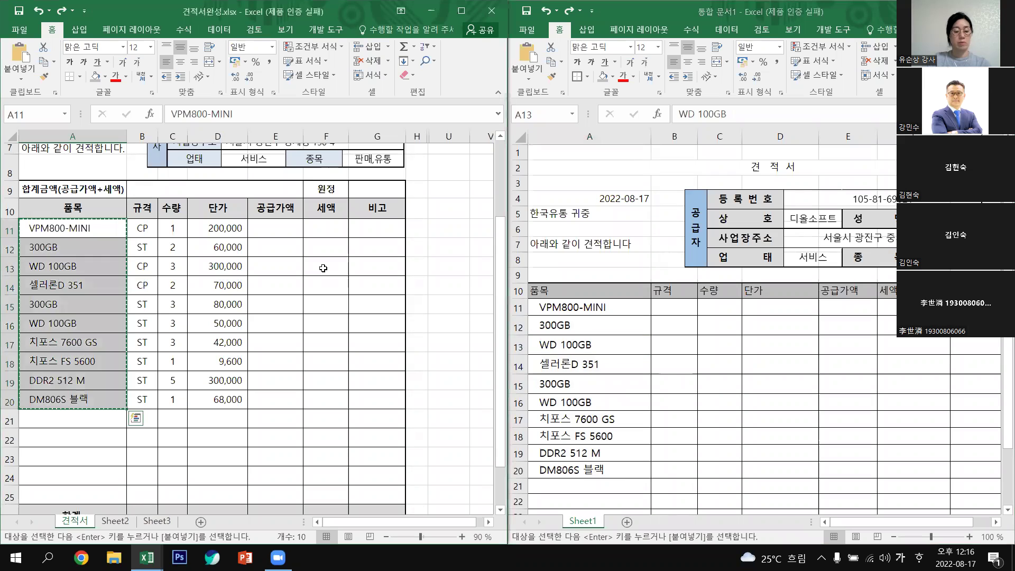
{"action": "key", "text": "ctrl+v"}
{"action": "key", "text": "Escape"}
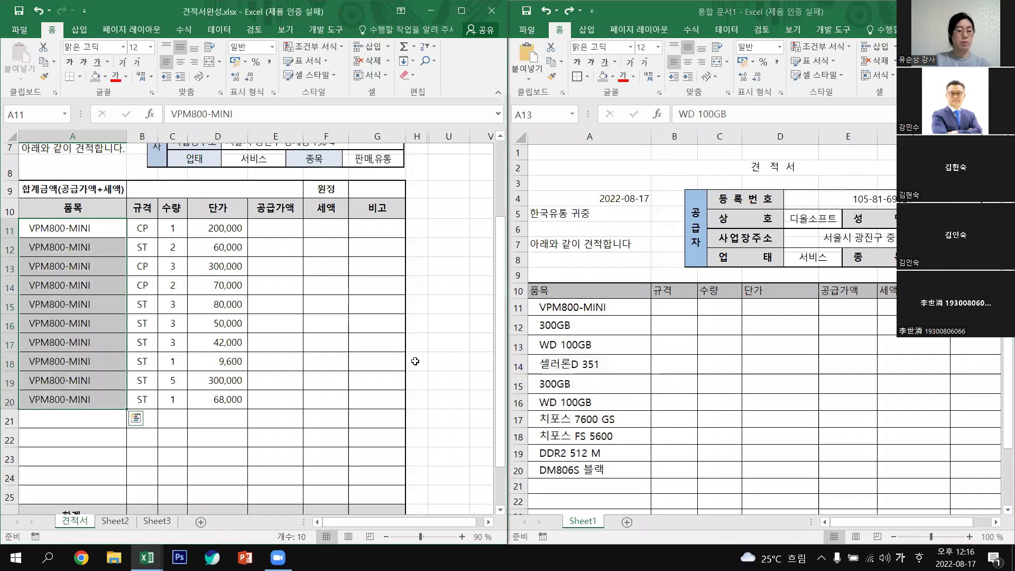
{"action": "key", "text": "ctrl+c"}
{"action": "key", "text": "ctrl+z"}
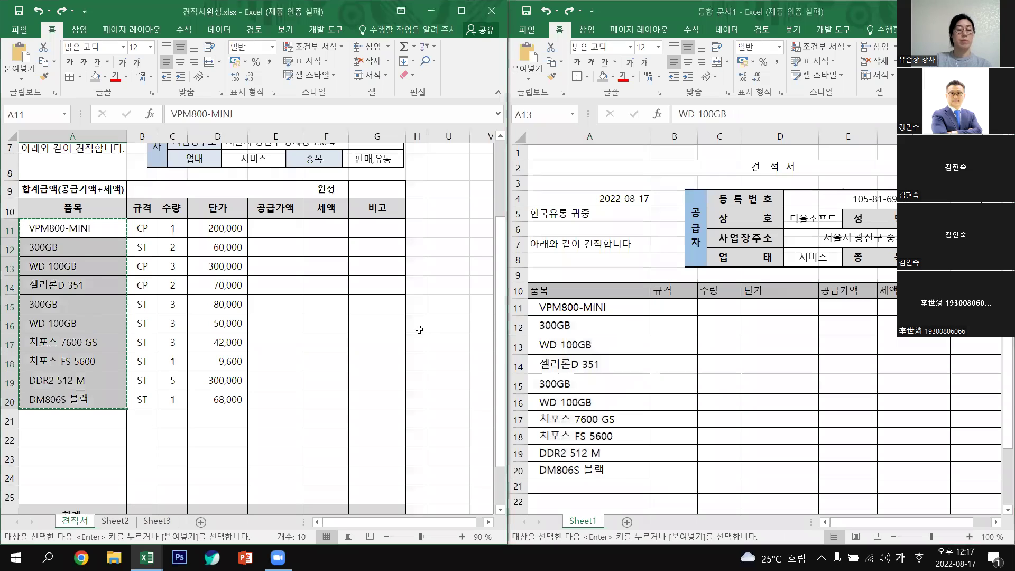
{"action": "left_click", "coordinate": [430, 319]}
{"action": "key", "text": "Escape"}
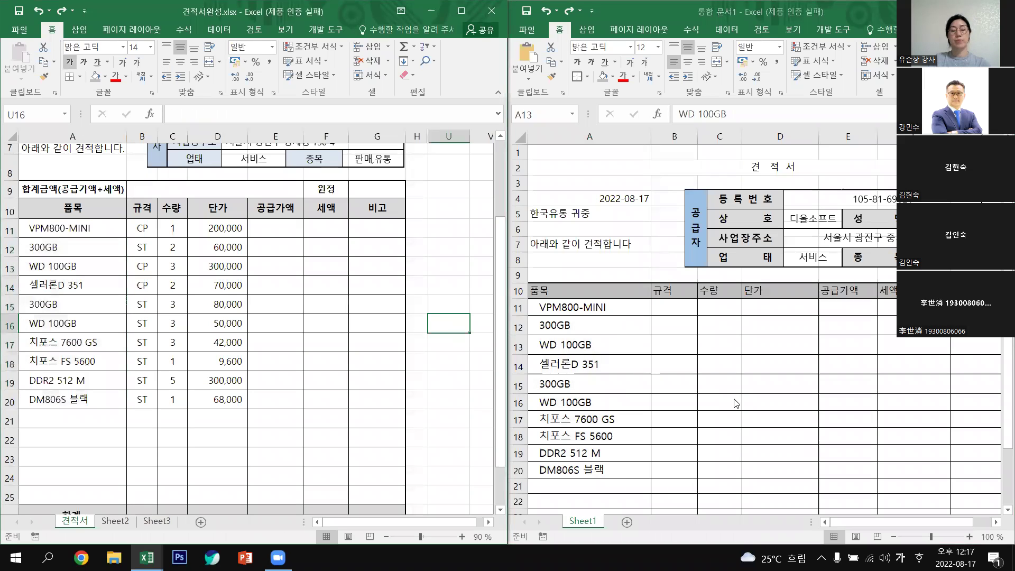
{"action": "left_click", "coordinate": [721, 388]}
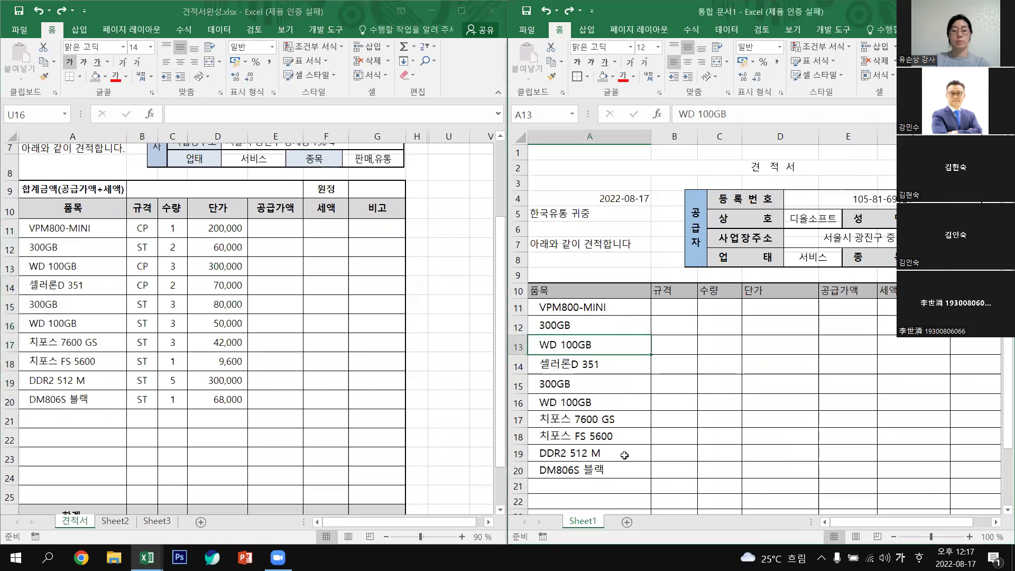
{"action": "left_click_drag", "start_coordinate": [604, 307], "coordinate": [625, 470]}
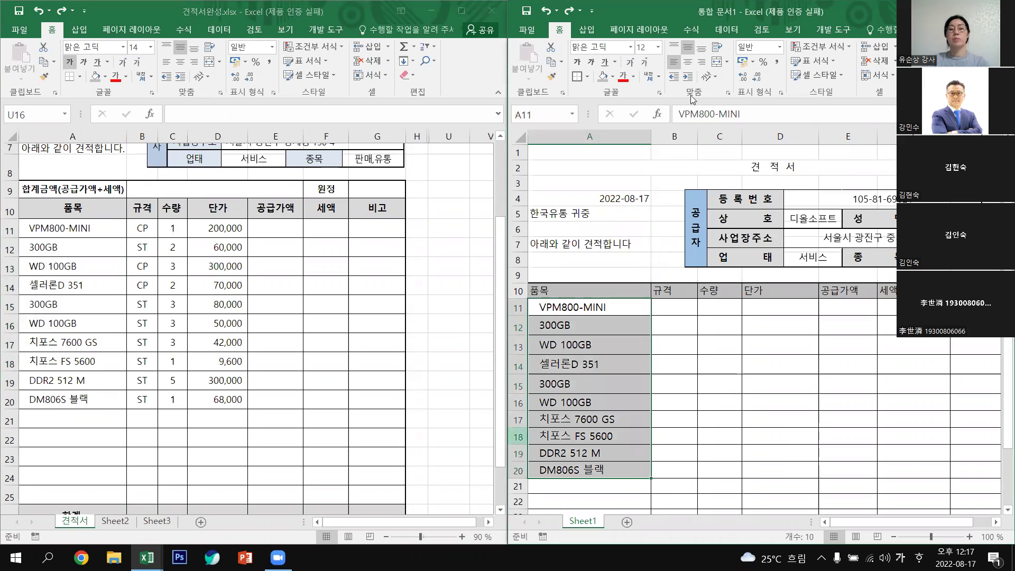
Set the item names in A11:A20 to font size 10 with General horizontal alignment.
{"action": "left_click", "coordinate": [658, 47]}
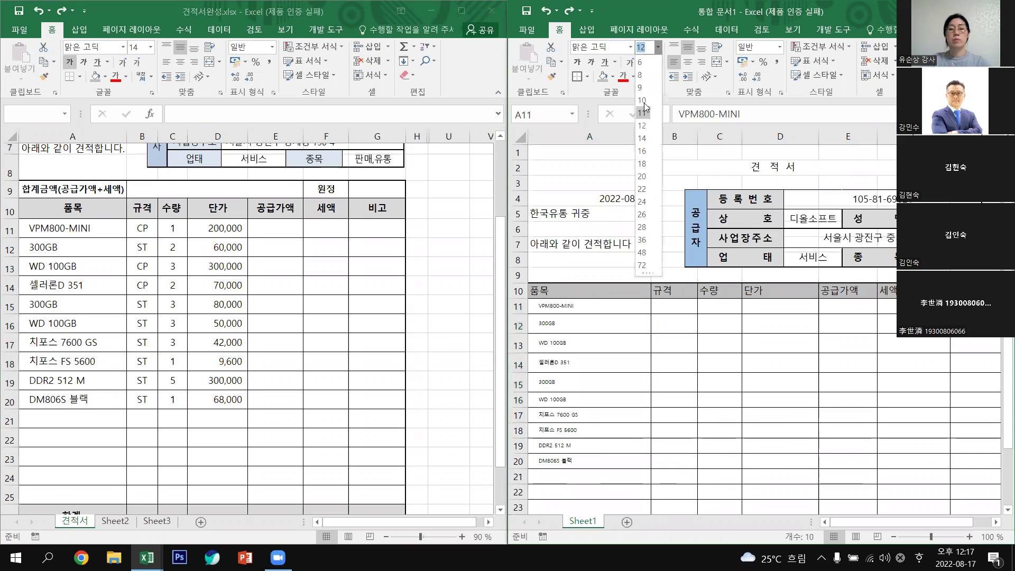
{"action": "left_click", "coordinate": [642, 100]}
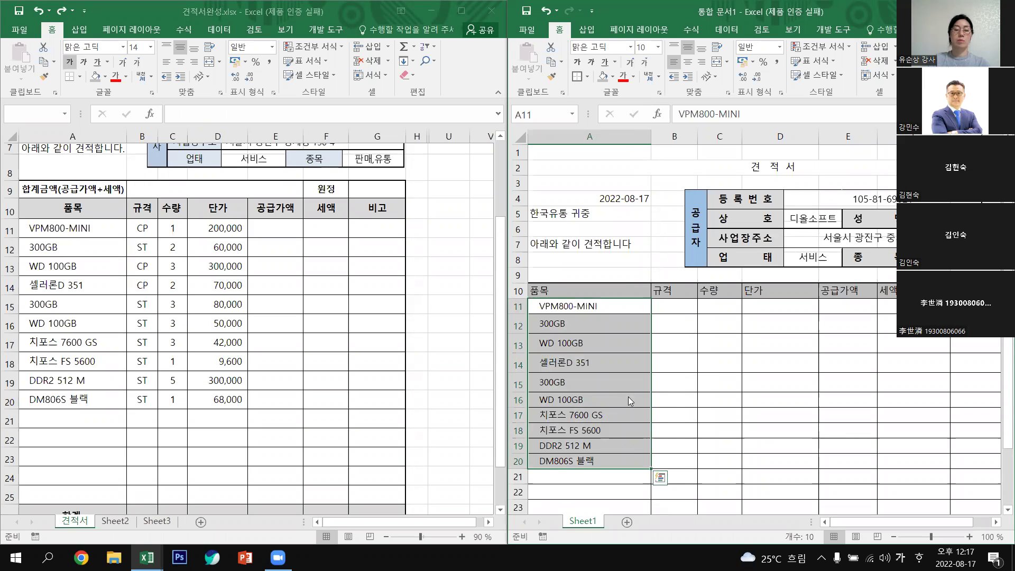
{"action": "right_click", "coordinate": [628, 397]}
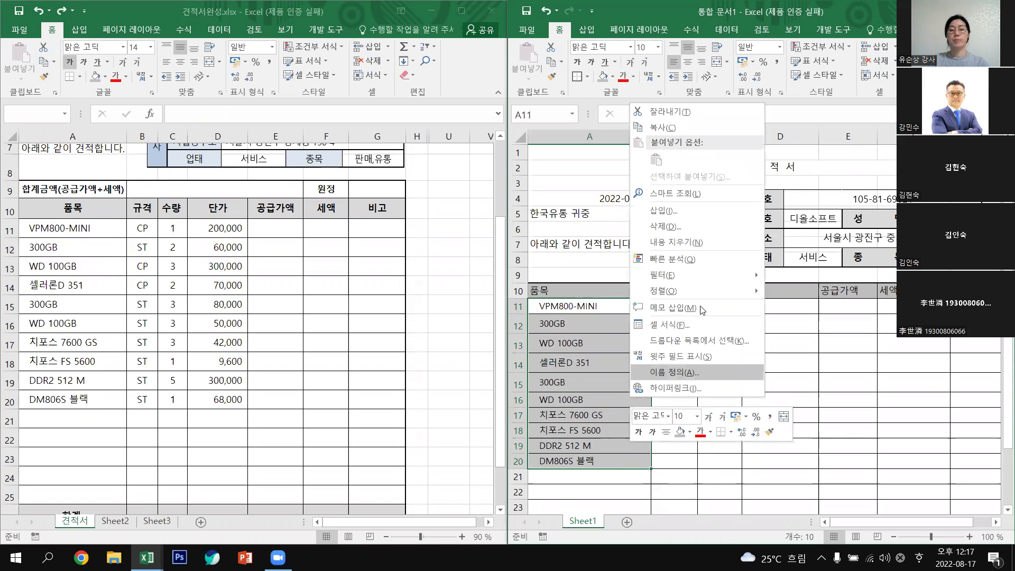
{"action": "left_click", "coordinate": [683, 325]}
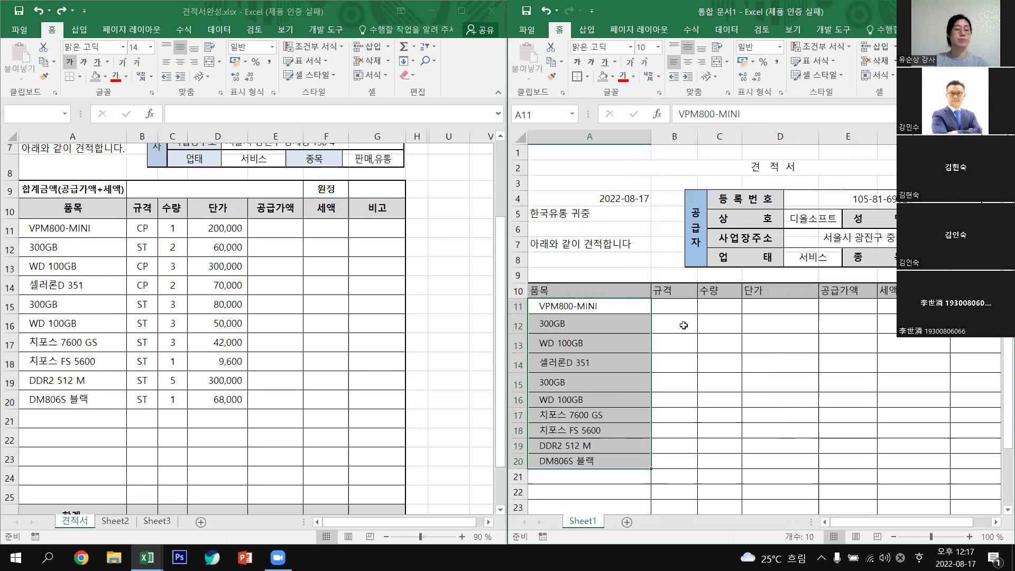
{"action": "key", "text": "ctrl+1"}
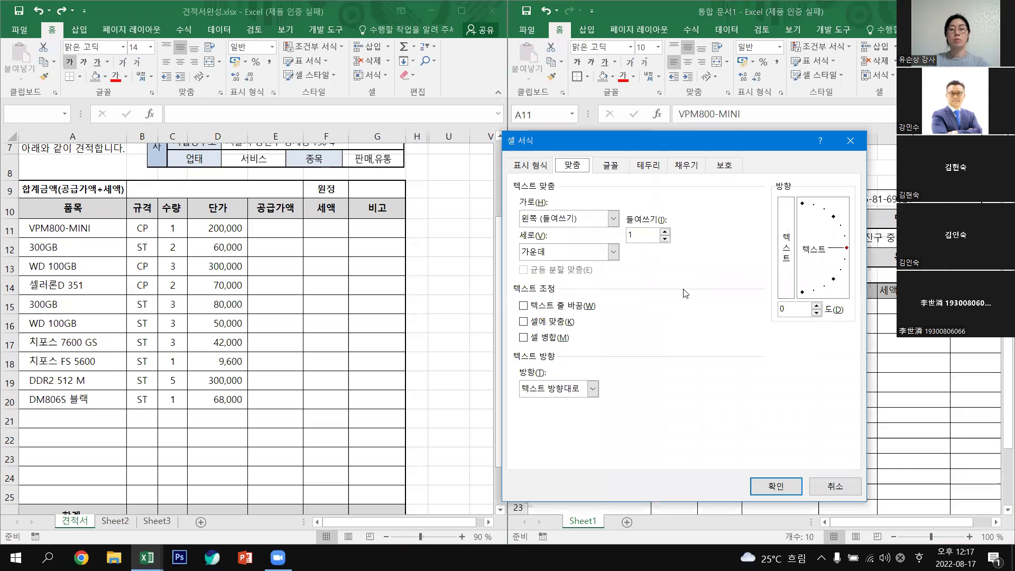
{"action": "left_click", "coordinate": [560, 219]}
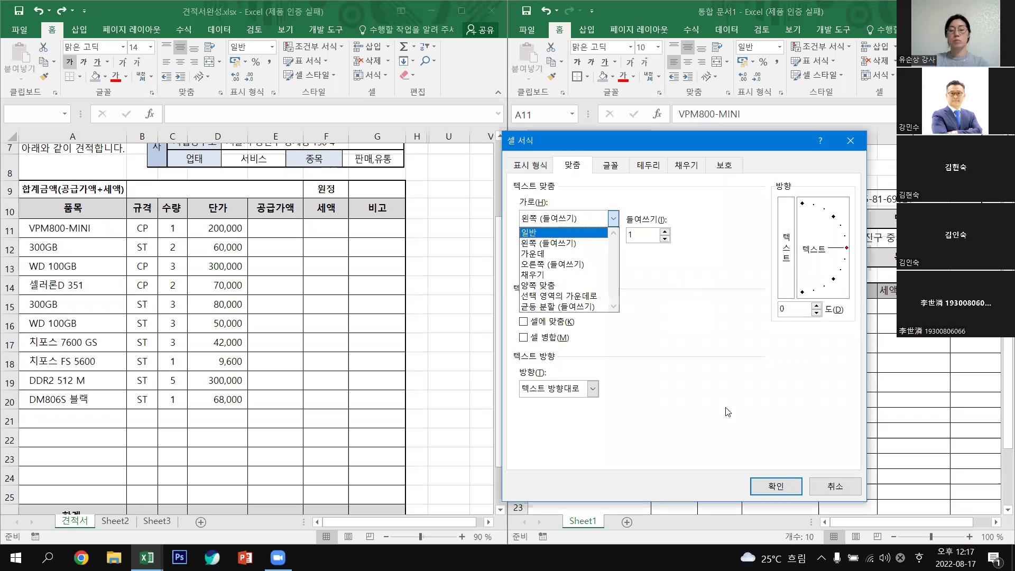
{"action": "left_click", "coordinate": [776, 485]}
{"action": "key", "text": "Return"}
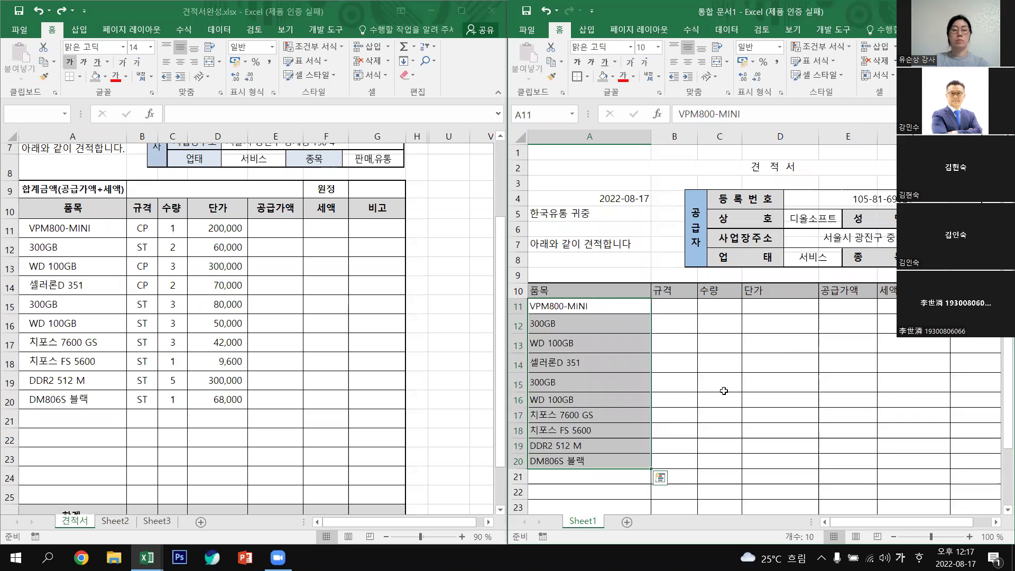
{"action": "left_click_drag", "start_coordinate": [720, 400], "coordinate": [720, 383]}
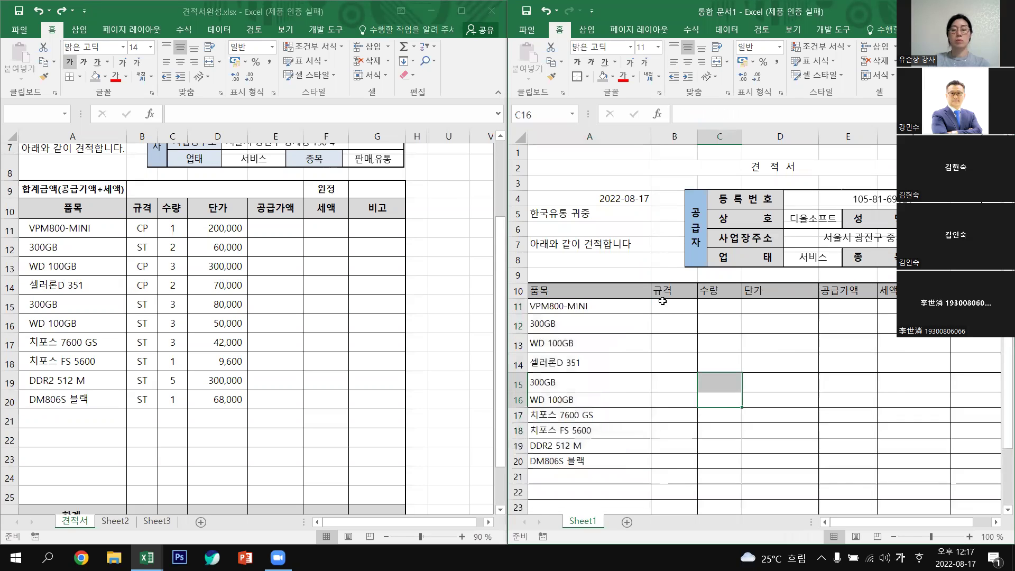
Enter the spec code CP into B11, B13 and B14 at once.
{"action": "left_click", "coordinate": [687, 310]}
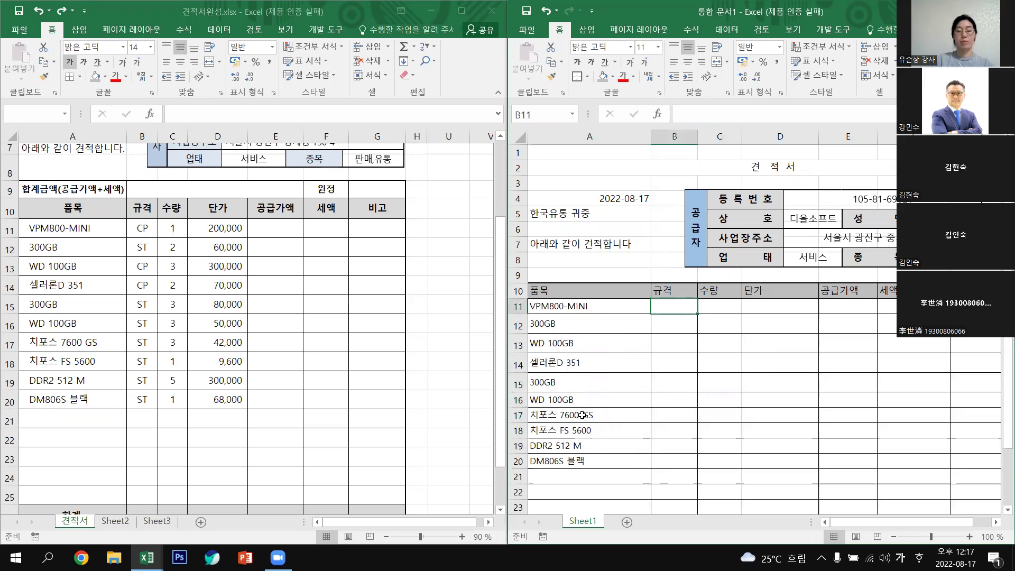
{"action": "key", "text": "Hangul"}
{"action": "type", "text": "c"}
{"action": "key", "text": "BackSpace"}
{"action": "type", "text": "CP"}
{"action": "key", "text": "Return"}
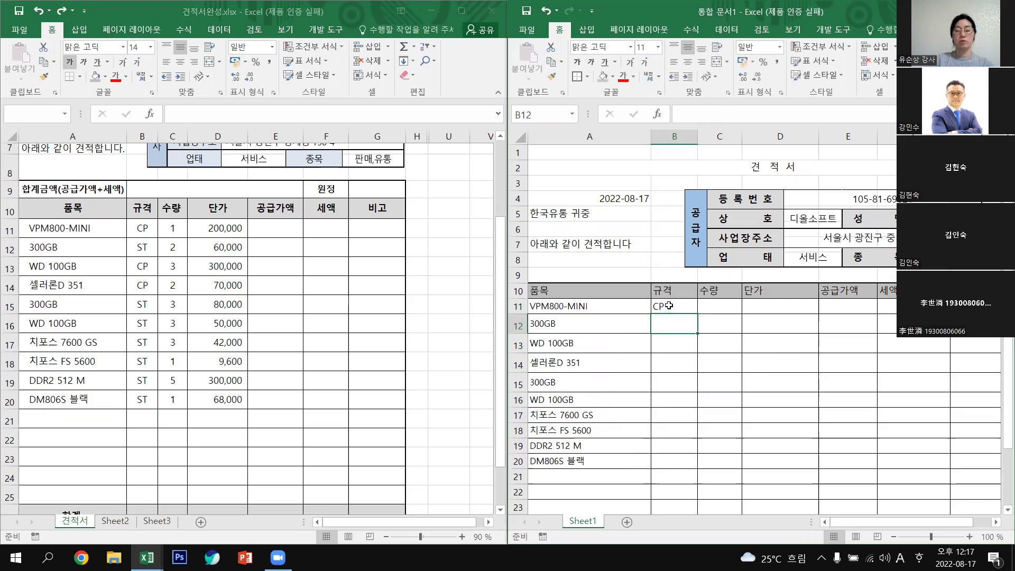
{"action": "left_click", "coordinate": [669, 305]}
{"action": "key", "text": "Delete"}
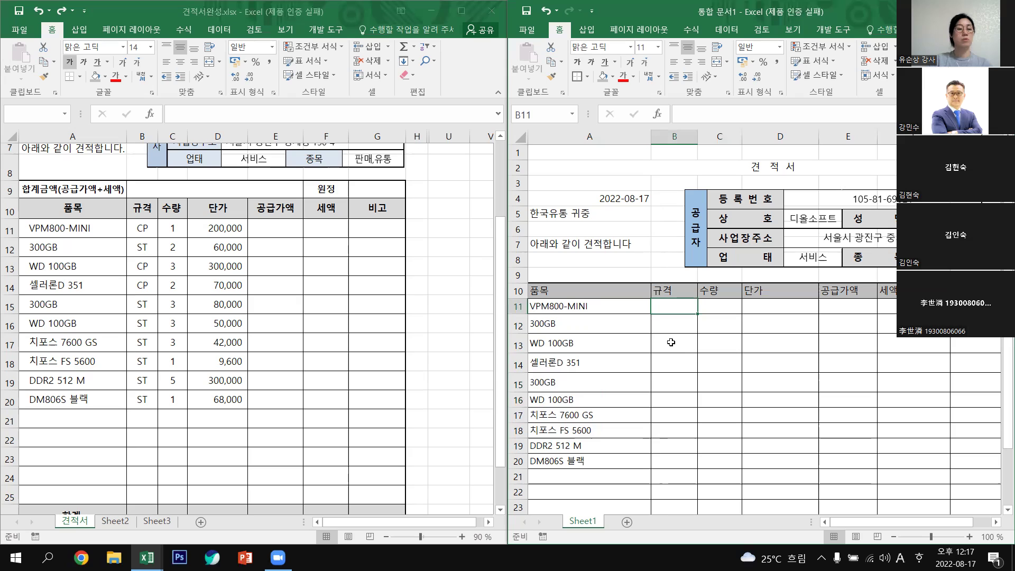
{"action": "left_click_drag", "start_coordinate": [671, 343], "coordinate": [674, 362], "text": "ctrl"}
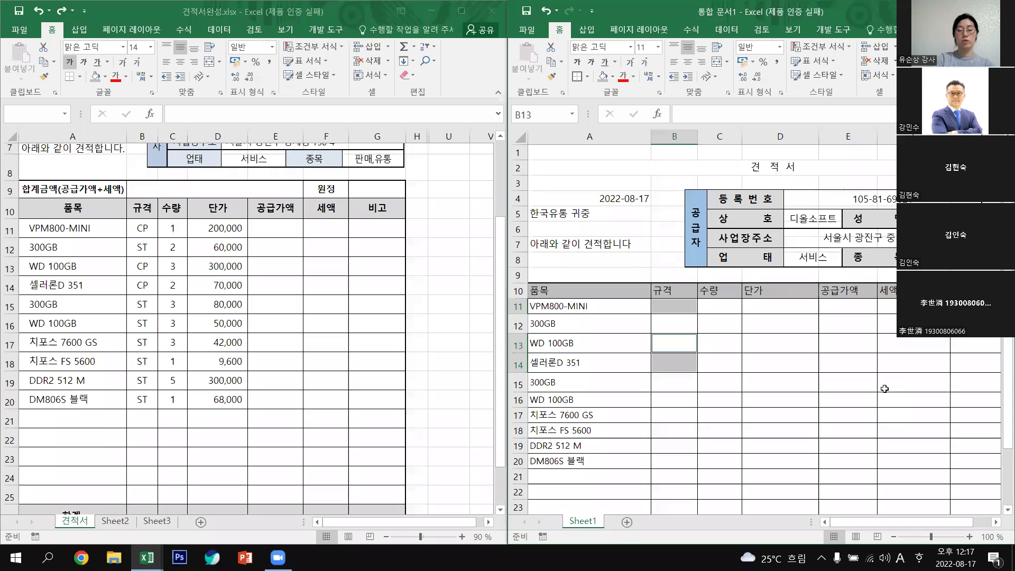
{"action": "type", "text": "CP"}
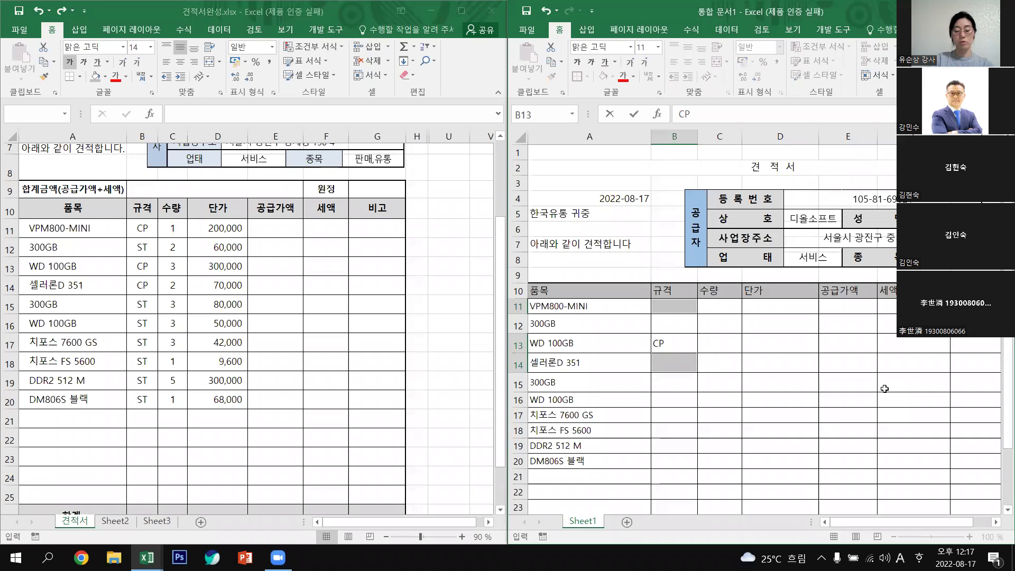
{"action": "key", "text": "ctrl+Return"}
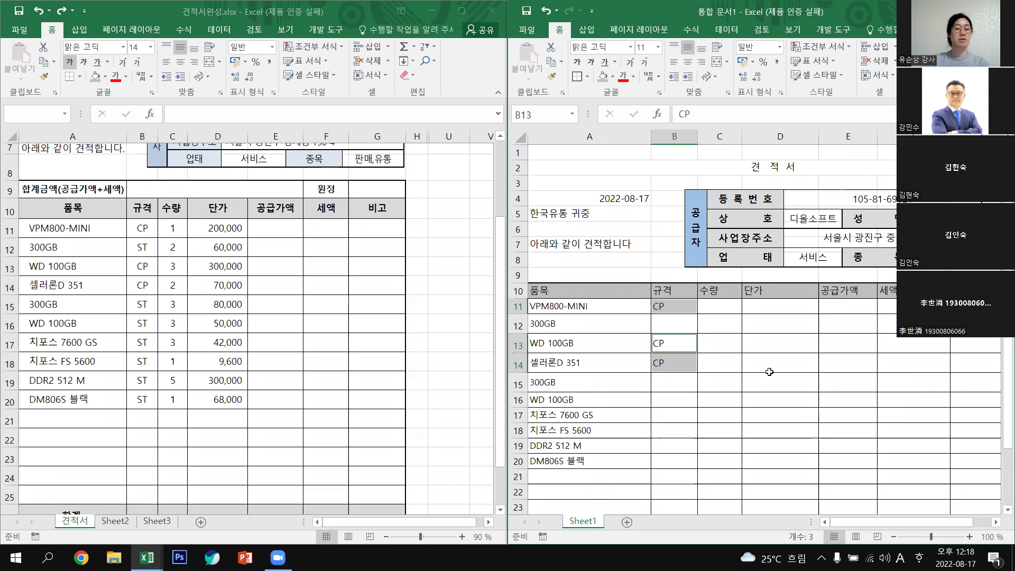
Fill B12 and B15:B20 with the spec code ST, replacing a mistaken CP entry.
{"action": "left_click", "coordinate": [662, 326]}
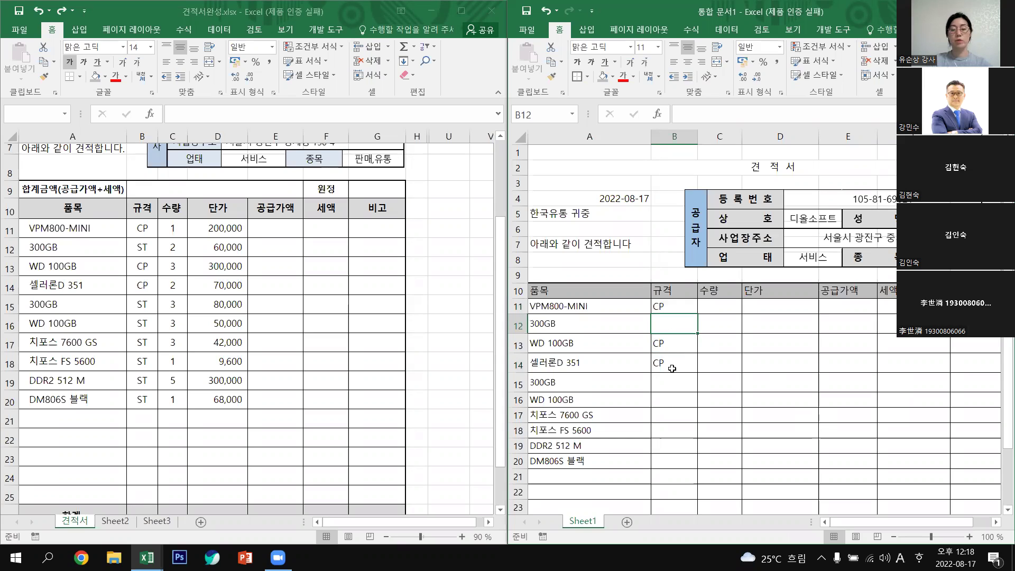
{"action": "left_click_drag", "start_coordinate": [665, 378], "coordinate": [677, 455]}
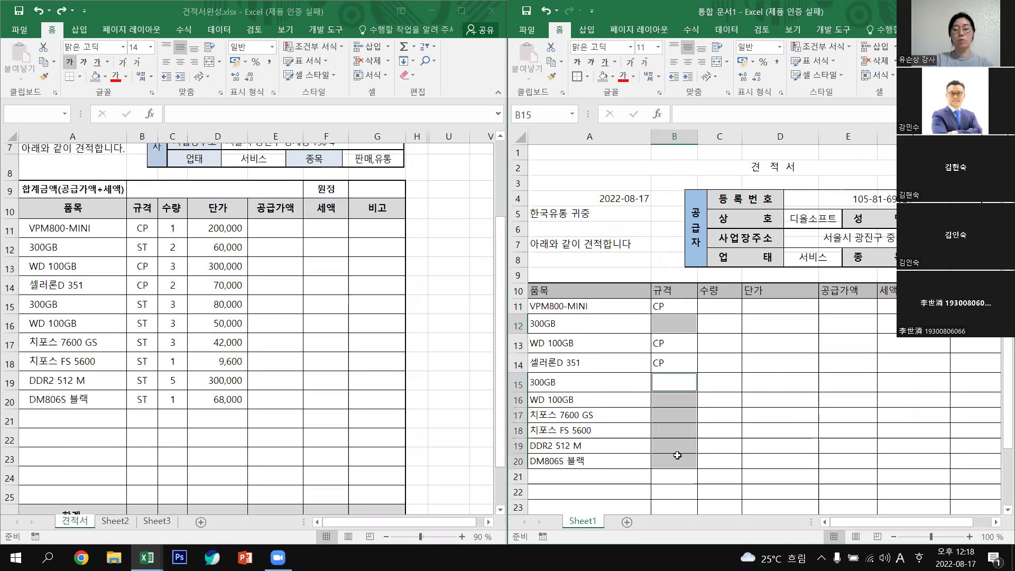
{"action": "type", "text": "CP"}
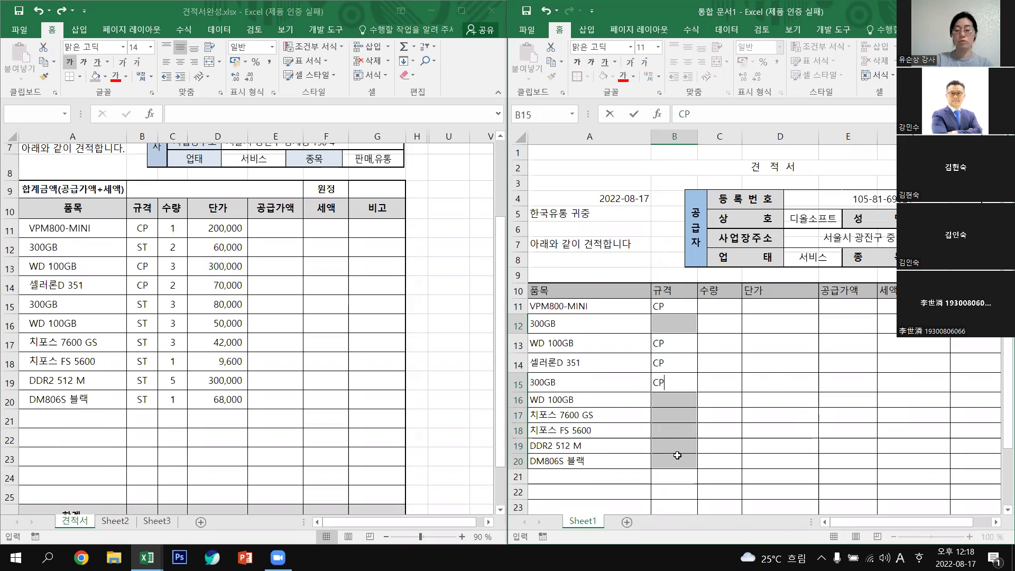
{"action": "key", "text": "ctrl+Return"}
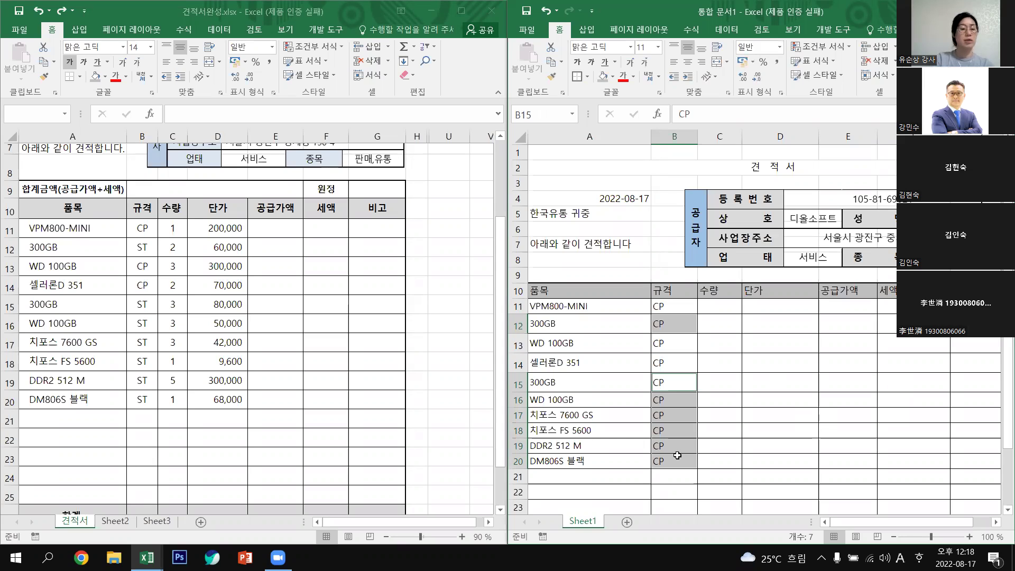
{"action": "left_click", "coordinate": [674, 461]}
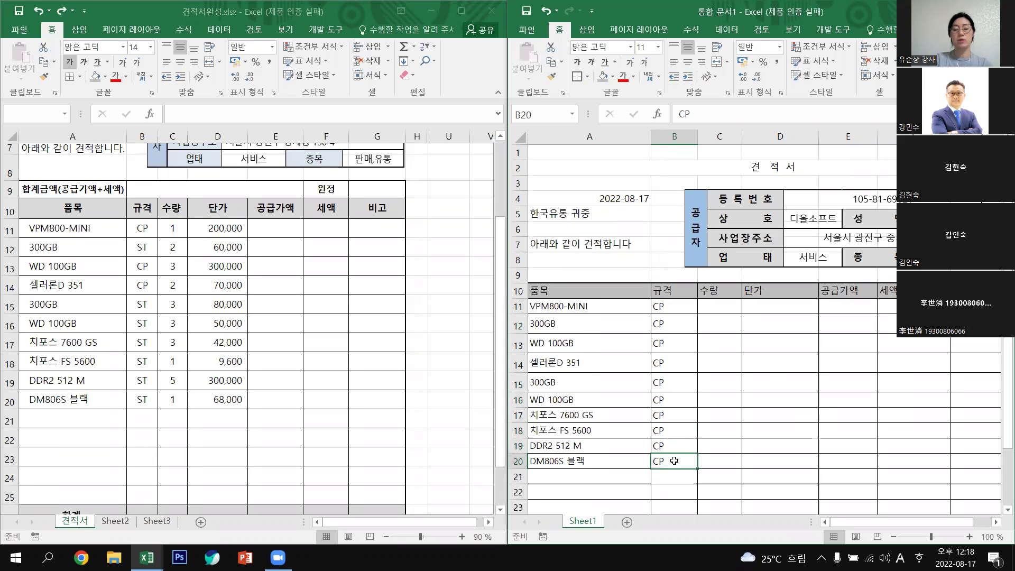
{"action": "left_click", "coordinate": [674, 305]}
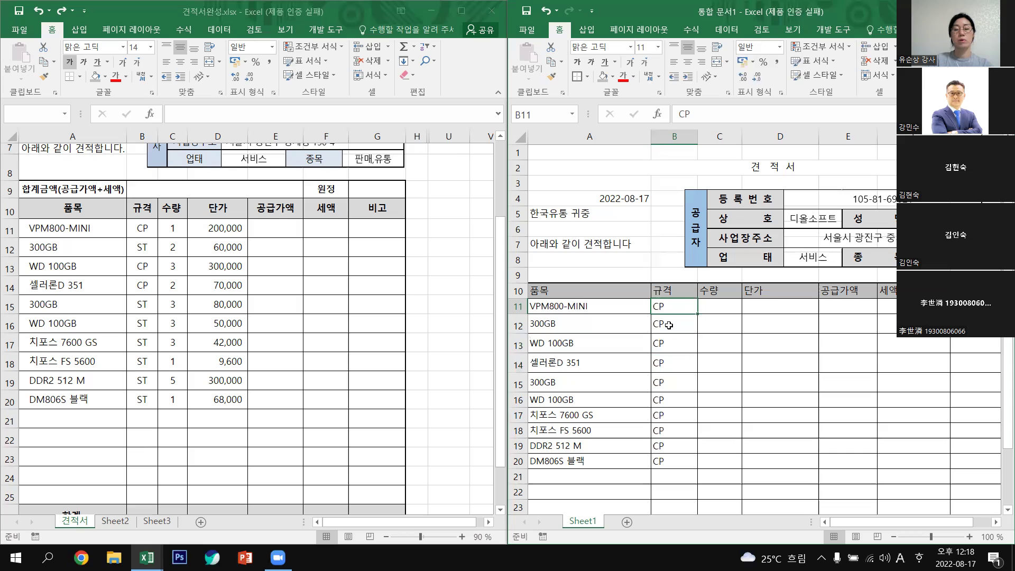
{"action": "left_click", "coordinate": [669, 325]}
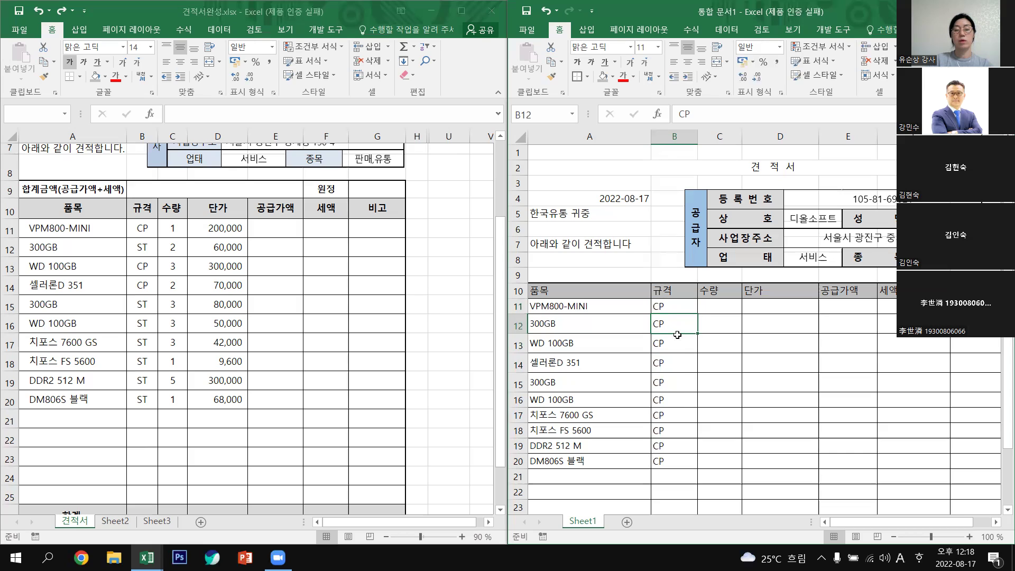
{"action": "left_click_drag", "start_coordinate": [668, 381], "coordinate": [686, 459]}
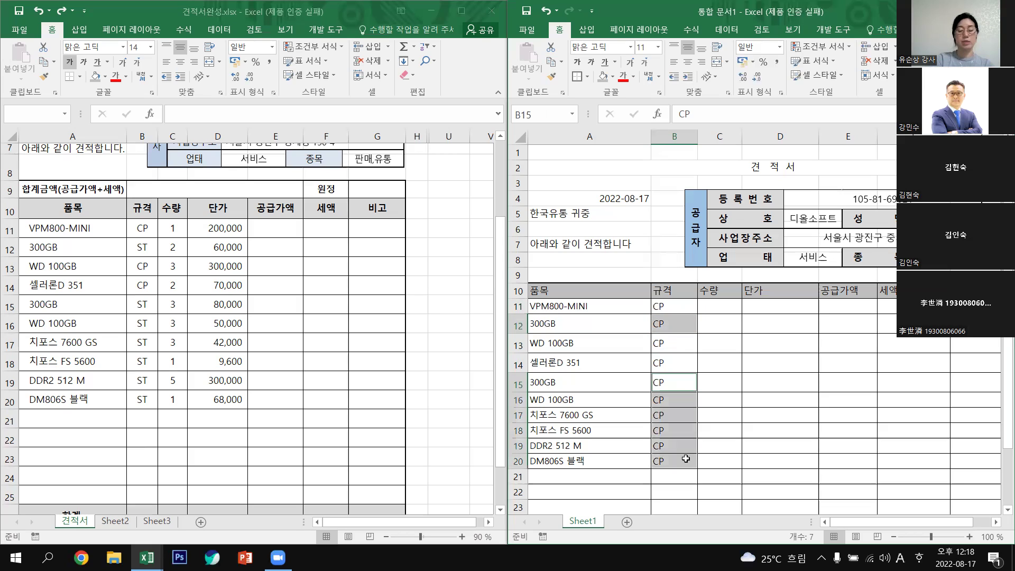
{"action": "type", "text": "ST"}
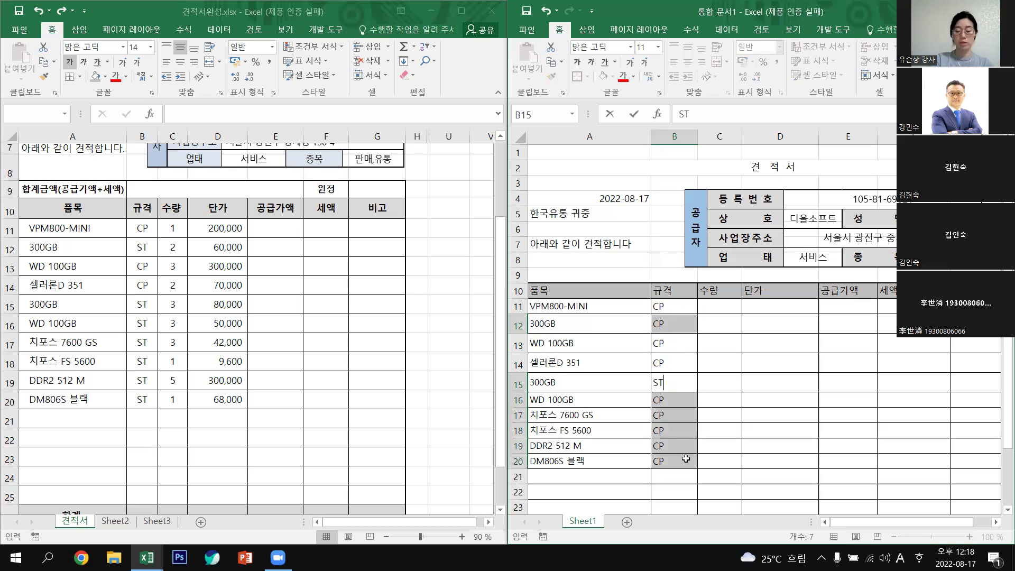
{"action": "key", "text": "ctrl+Return"}
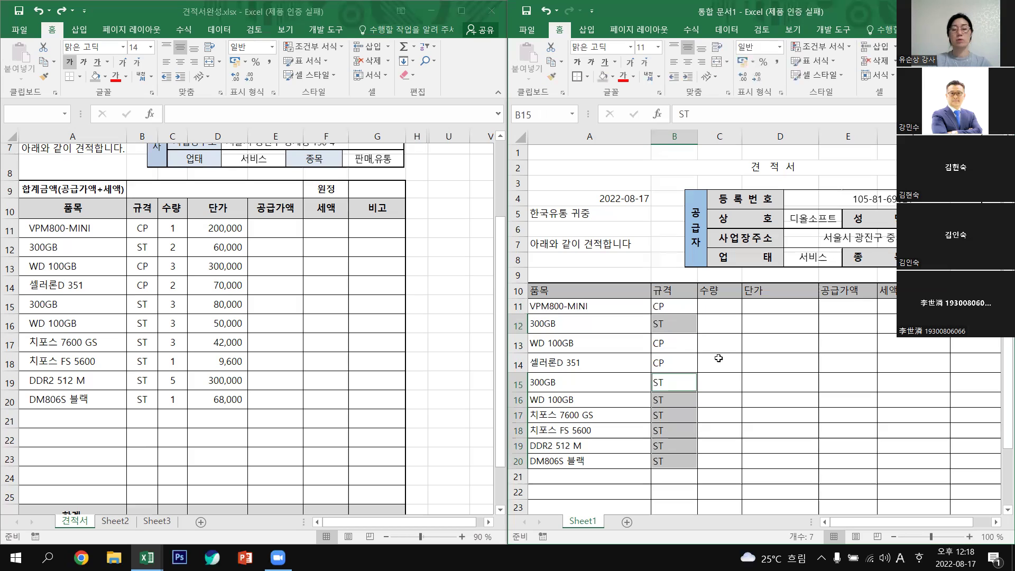
{"action": "left_click", "coordinate": [723, 311]}
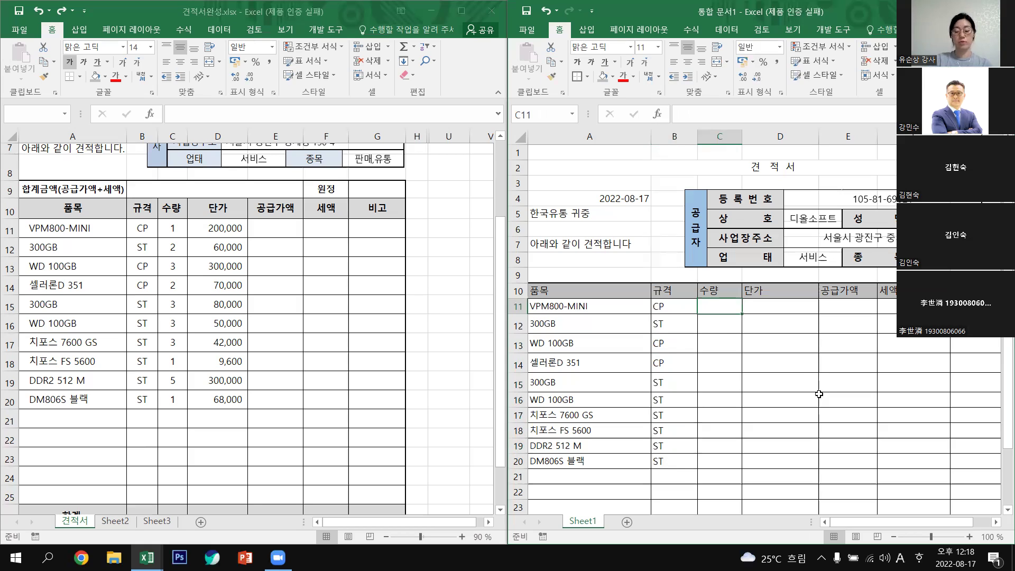
Enter quantities 1, 2, 3, 2, 3 in C11:C15.
{"action": "type", "text": "1"}
{"action": "key", "text": "Return"}
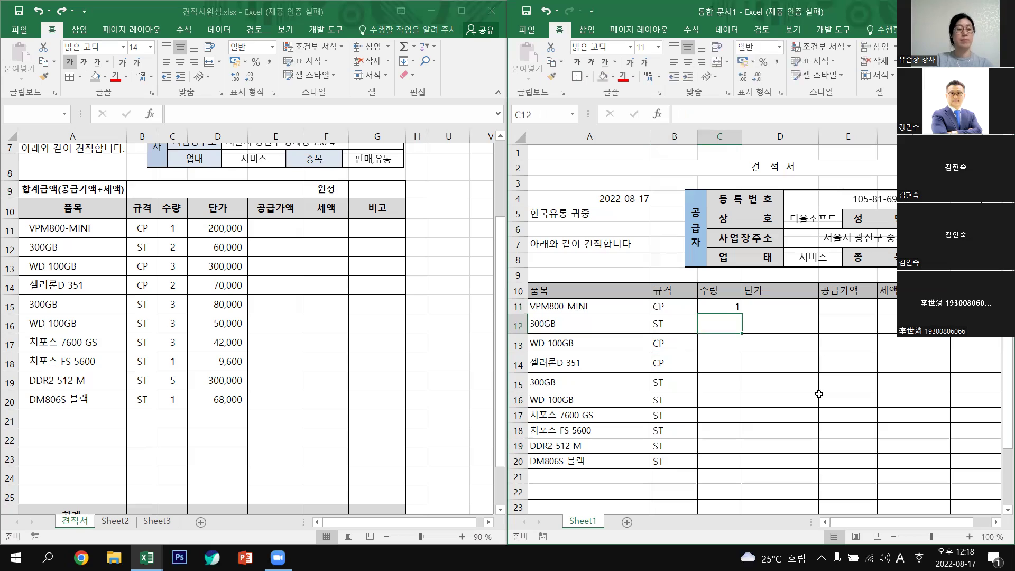
{"action": "type", "text": "2"}
{"action": "key", "text": "Return"}
{"action": "type", "text": "3"}
{"action": "key", "text": "Return"}
{"action": "type", "text": "2"}
{"action": "key", "text": "Return"}
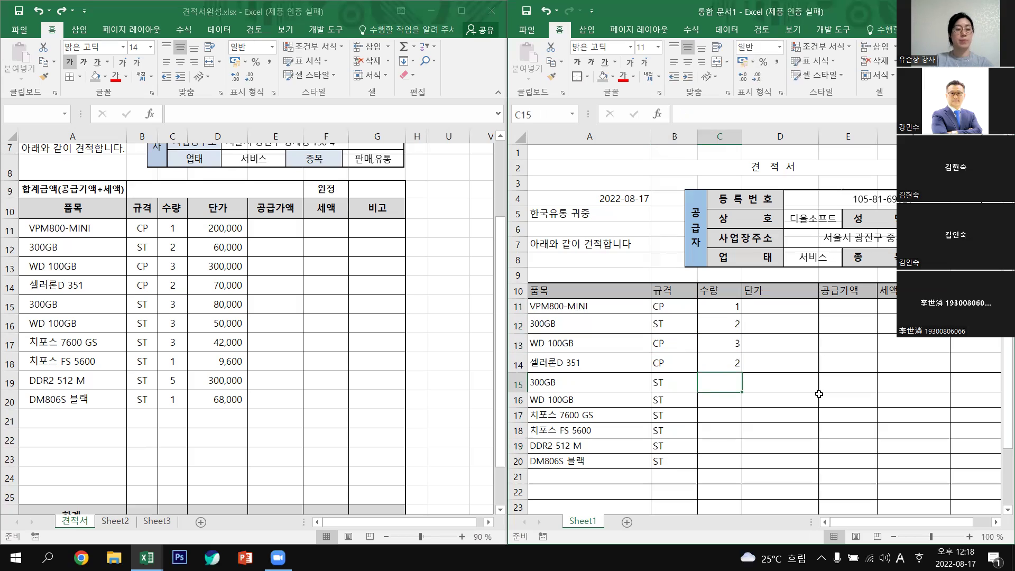
{"action": "type", "text": "3"}
{"action": "key", "text": "Return"}
Enter quantities 3, 3, 1, 5, 1 in C16:C20.
{"action": "type", "text": "3"}
{"action": "key", "text": "Return"}
{"action": "type", "text": "3"}
{"action": "key", "text": "Return"}
{"action": "type", "text": "1"}
{"action": "key", "text": "Return"}
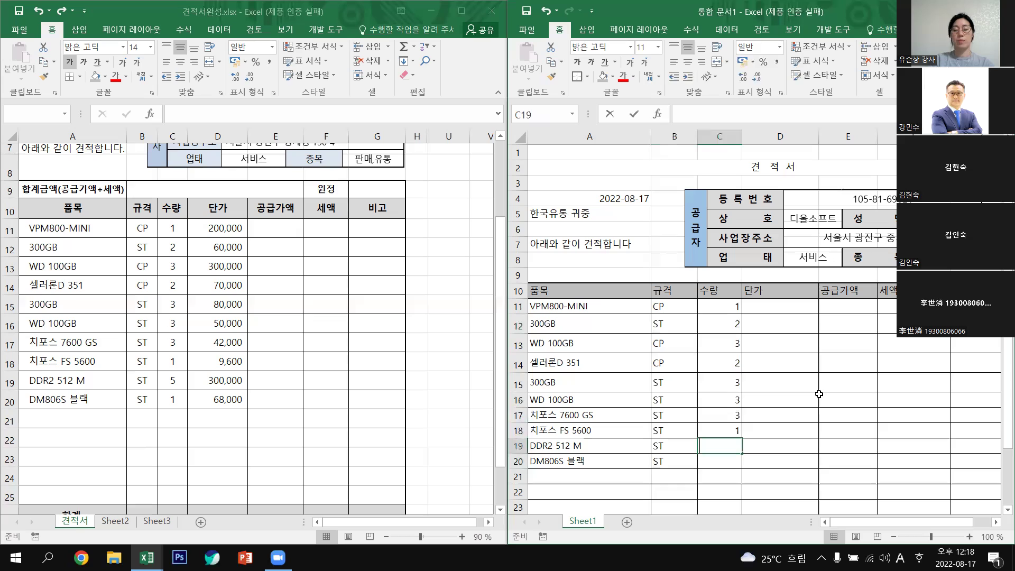
{"action": "type", "text": "5"}
{"action": "key", "text": "Return"}
{"action": "type", "text": "1"}
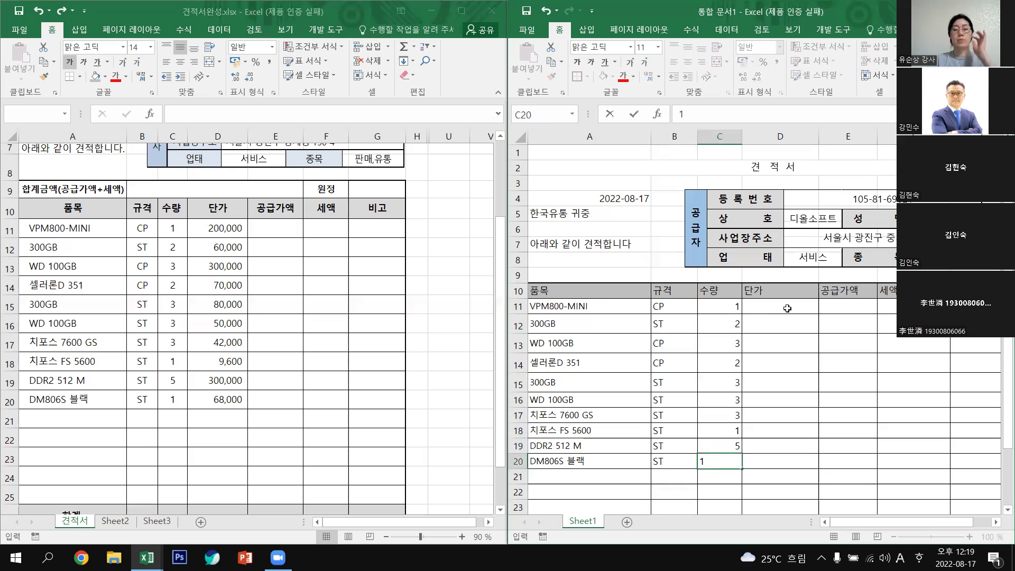
Enter unit prices 2000000, 60000, 300000, 70000 and 80000 in D11:D15.
{"action": "left_click", "coordinate": [787, 308]}
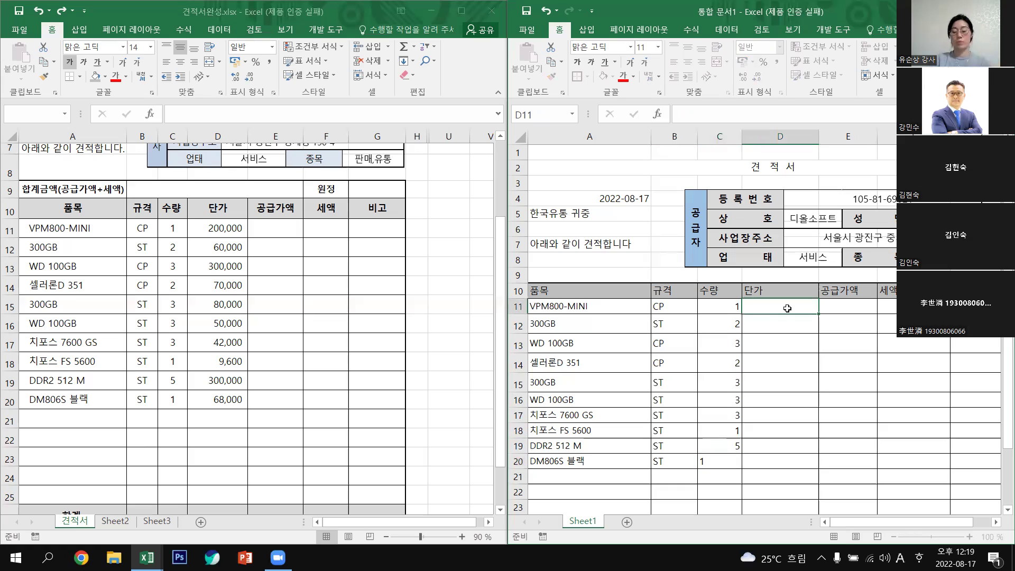
{"action": "type", "text": "2000"}
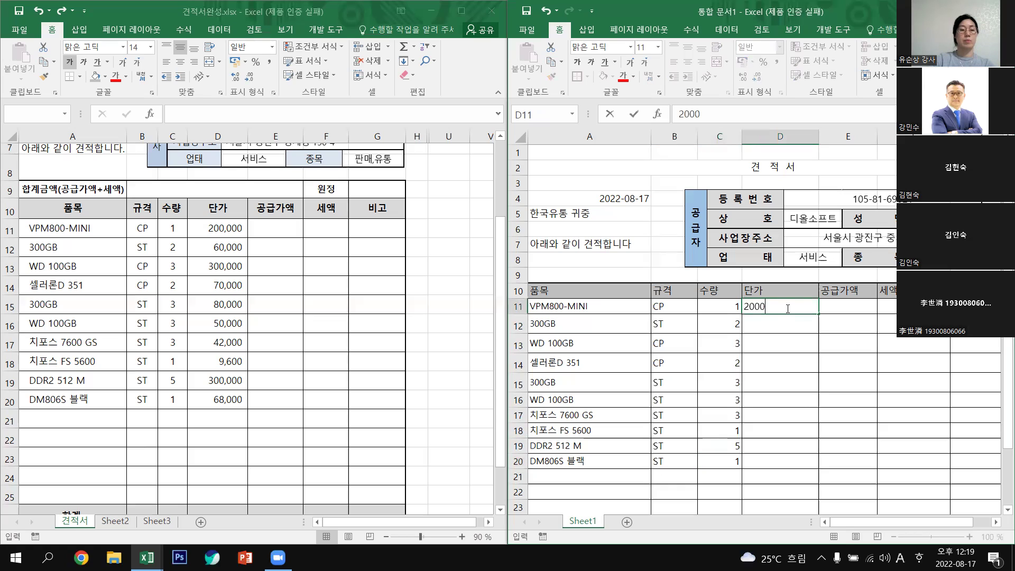
{"action": "type", "text": "000"}
{"action": "key", "text": "Return"}
{"action": "type", "text": "6"}
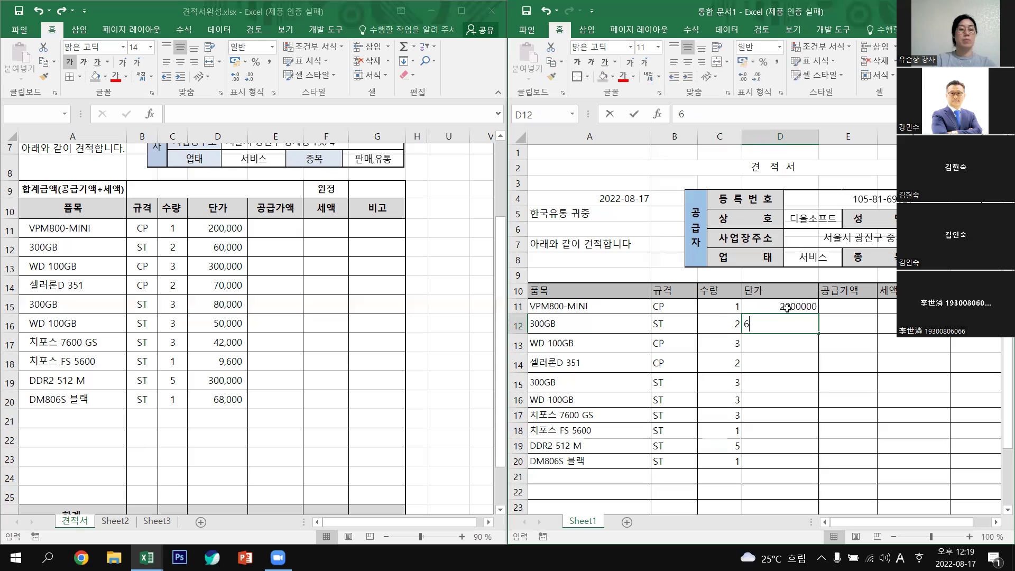
{"action": "type", "text": "0000"}
{"action": "key", "text": "Return"}
{"action": "type", "text": "300000"}
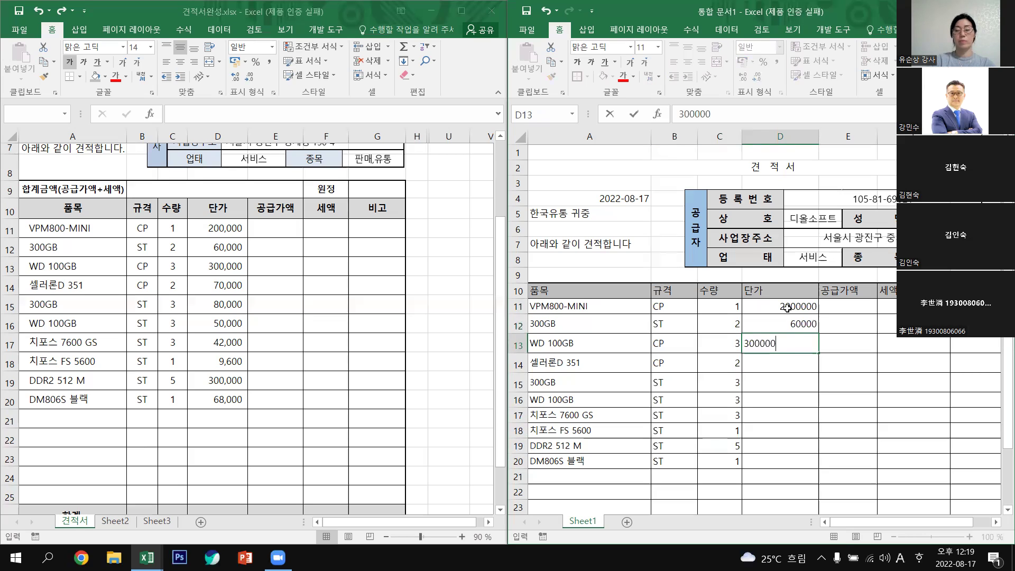
{"action": "key", "text": "Return"}
{"action": "type", "text": "7"}
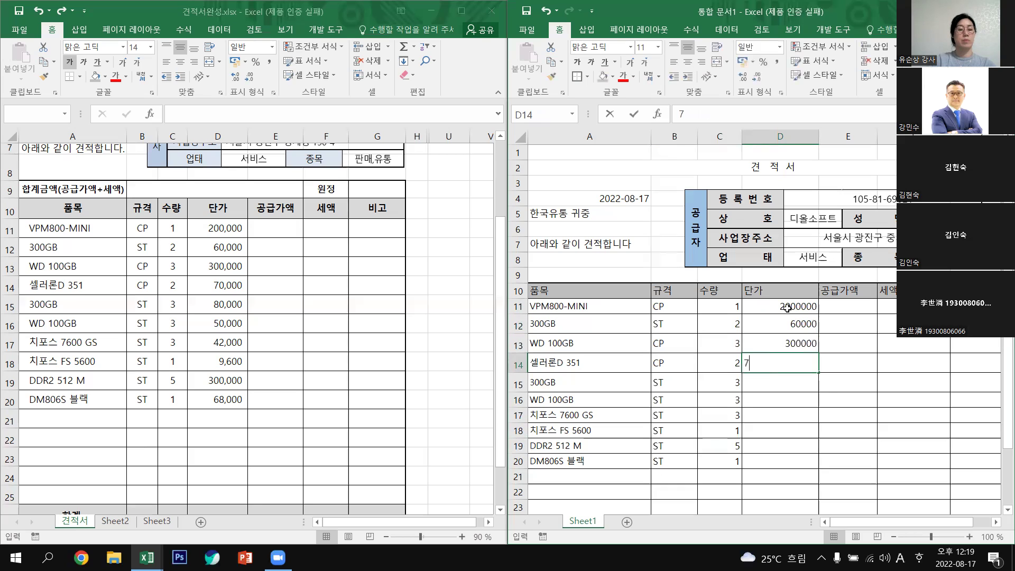
{"action": "type", "text": "0000"}
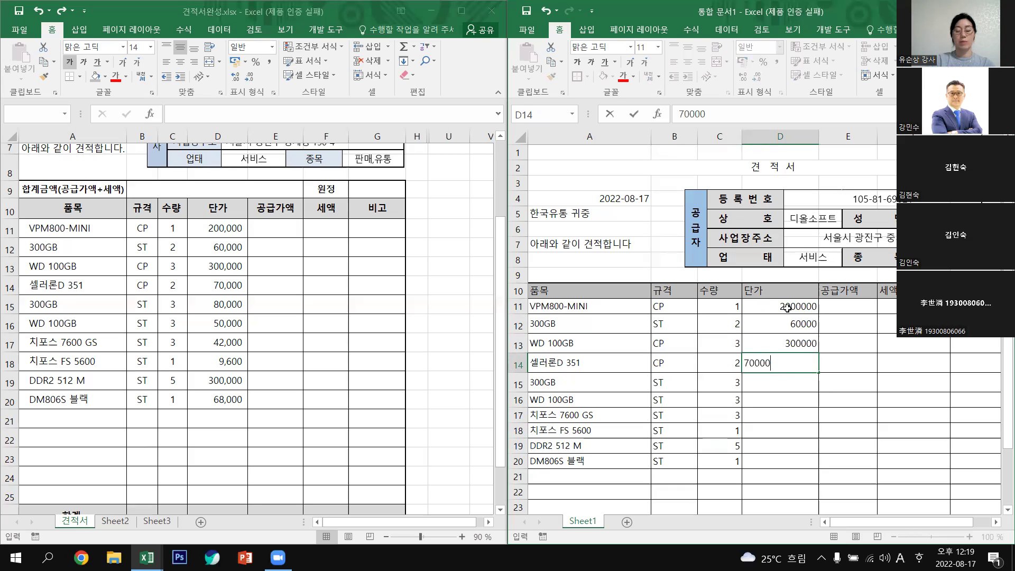
{"action": "key", "text": "Return"}
{"action": "type", "text": "80000"}
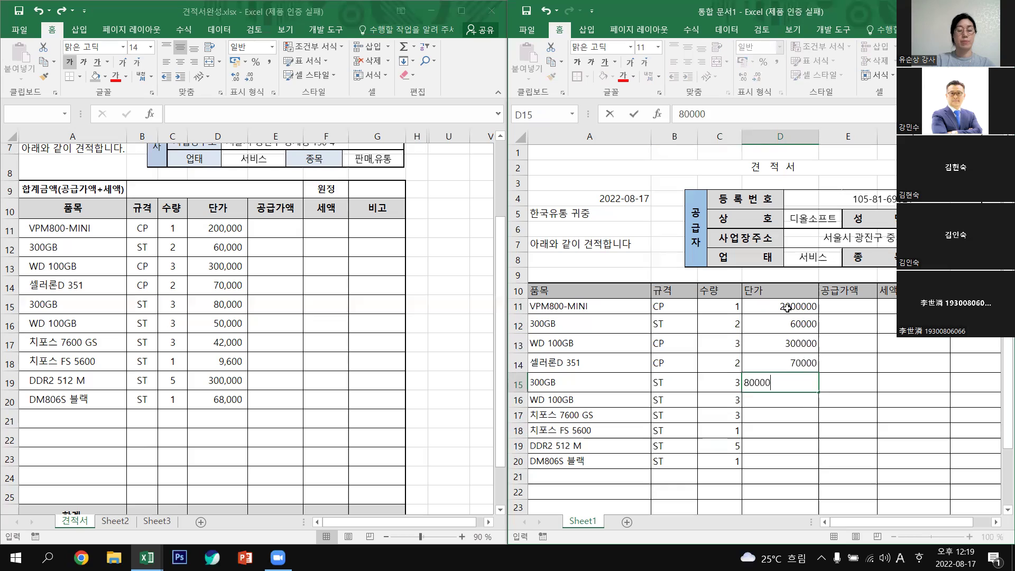
{"action": "key", "text": "Return"}
Enter unit prices 50000, 42000, 9600, 300000 and 68000 in D16:D20.
{"action": "type", "text": "50000"}
{"action": "key", "text": "Return"}
{"action": "type", "text": "42000"}
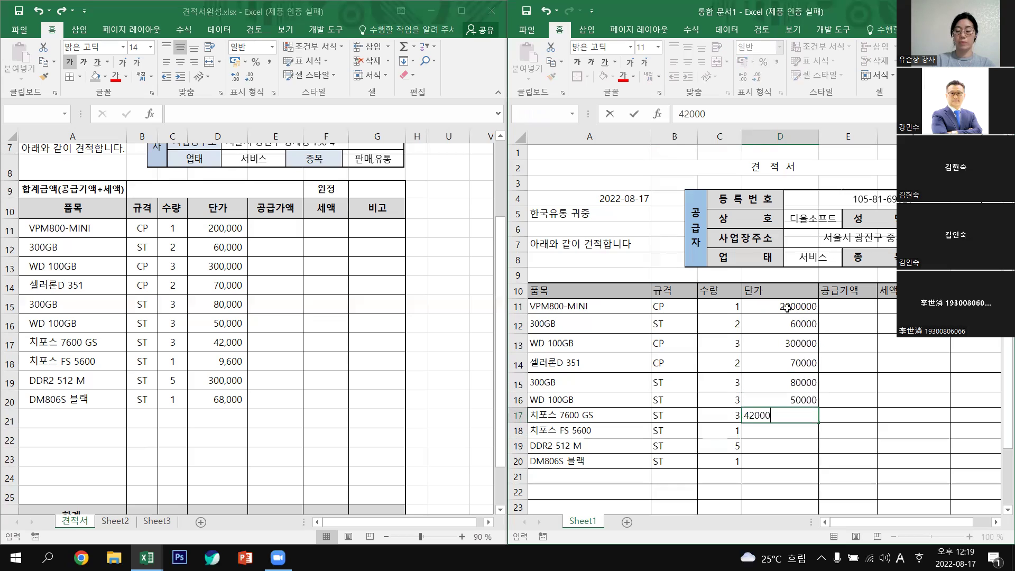
{"action": "key", "text": "Return"}
{"action": "type", "text": "9600"}
{"action": "key", "text": "Return"}
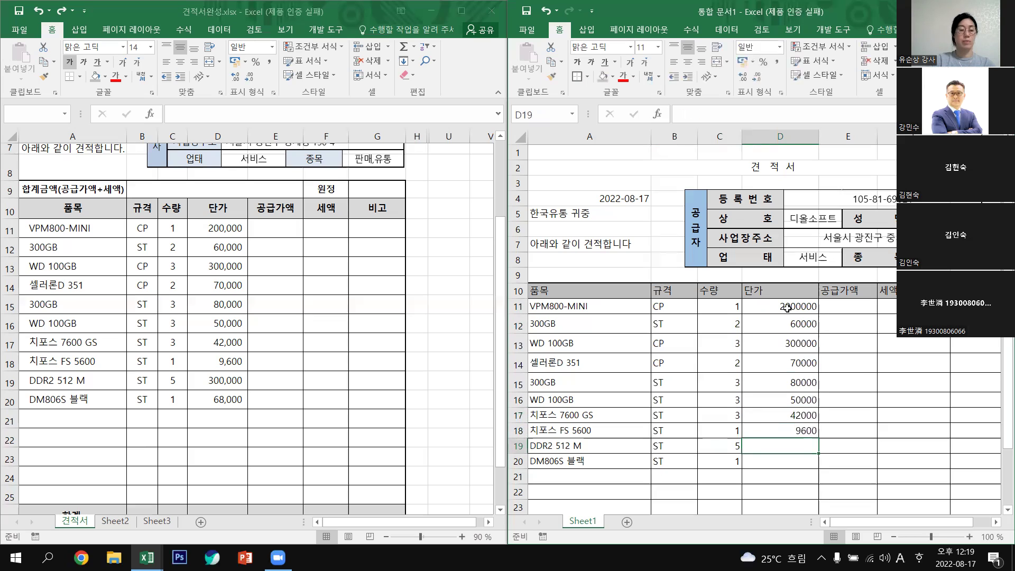
{"action": "type", "text": "300000"}
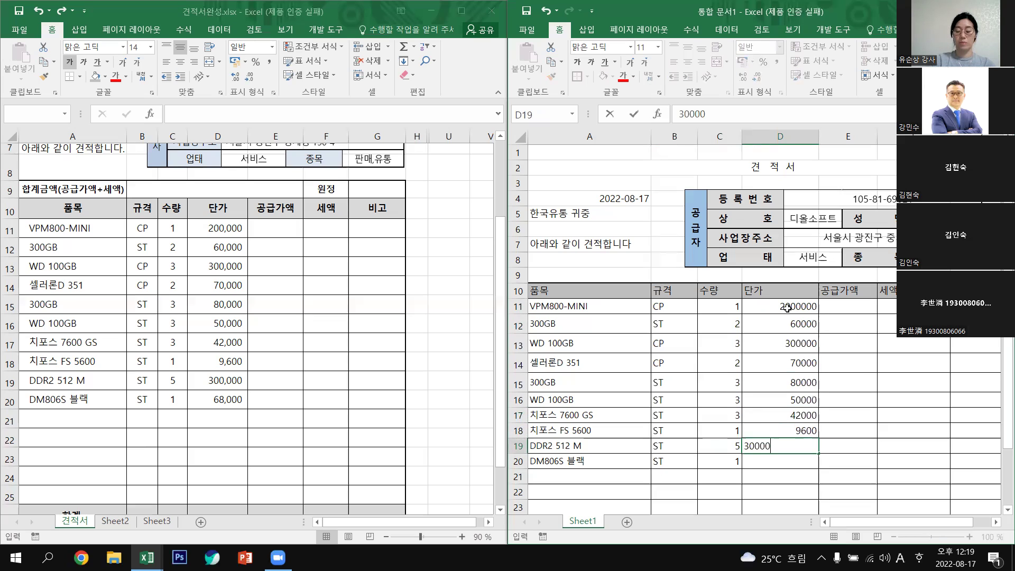
{"action": "key", "text": "Return"}
{"action": "type", "text": "68000"}
{"action": "key", "text": "Return"}
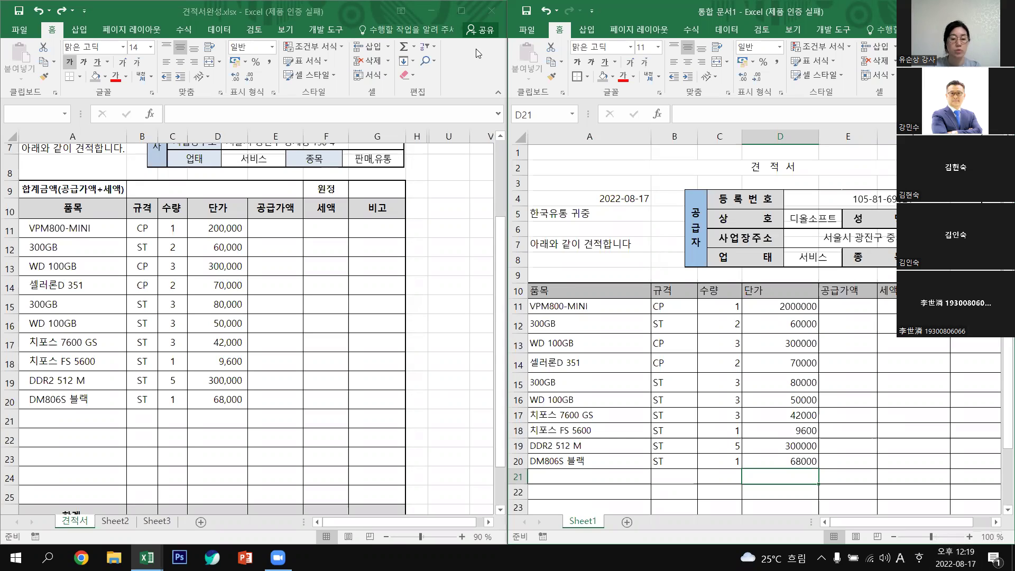
Zoom out the reference quote and scroll the new sheet down to row 26.
{"action": "left_click", "coordinate": [387, 539]}
{"action": "left_click", "coordinate": [387, 539]}
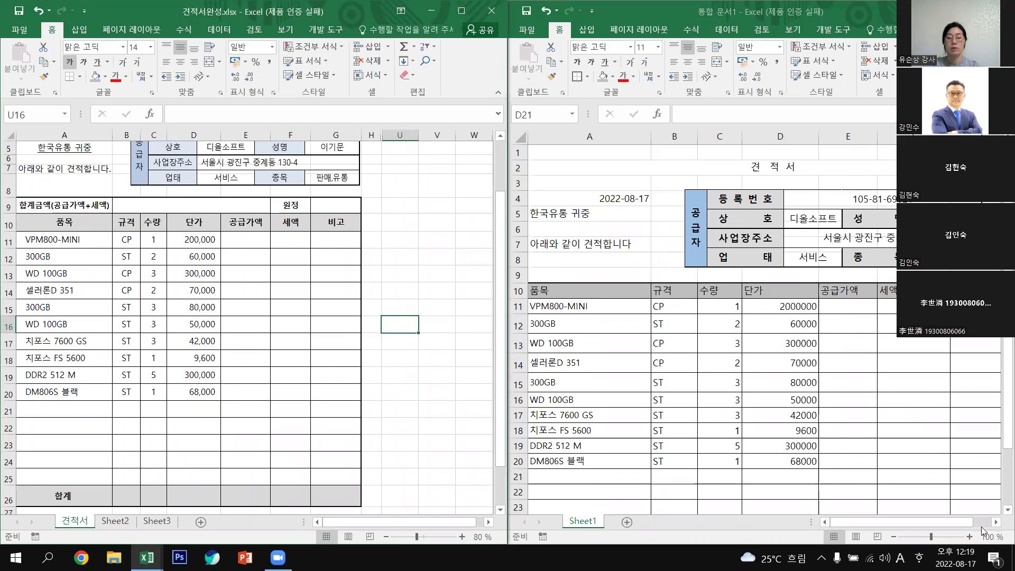
{"action": "left_click", "coordinate": [998, 464]}
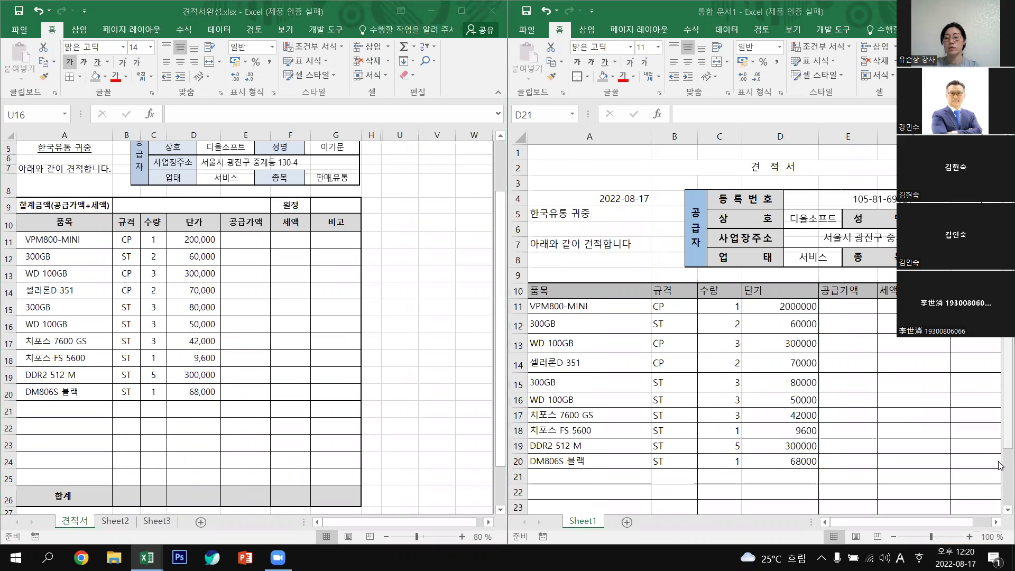
{"action": "scroll", "coordinate": [990, 446], "scroll_direction": "down", "scroll_amount": 1}
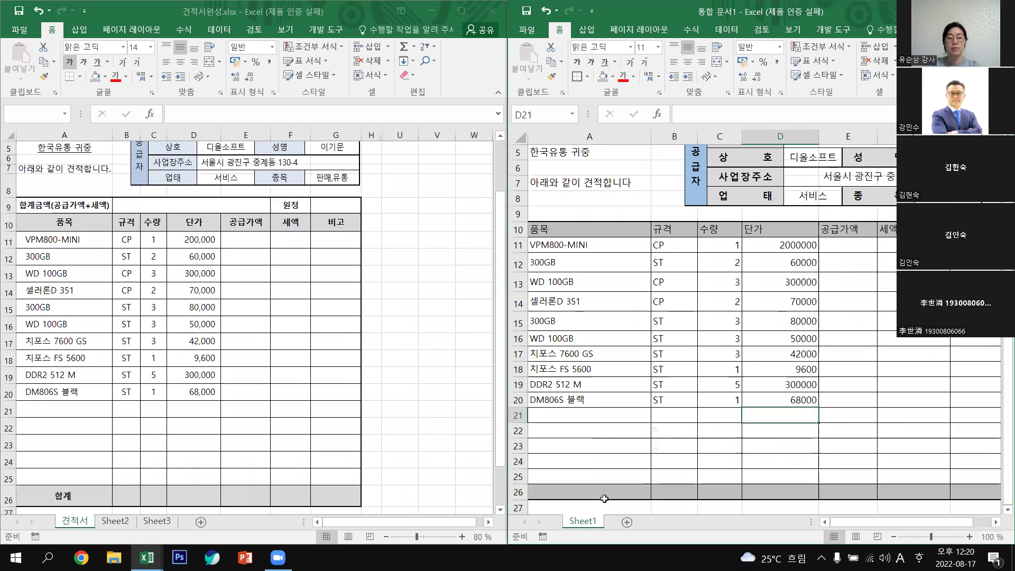
Type the Korean label 합계 into cell A26 of the new quote.
{"action": "left_click", "coordinate": [605, 499]}
{"action": "type", "text": "G"}
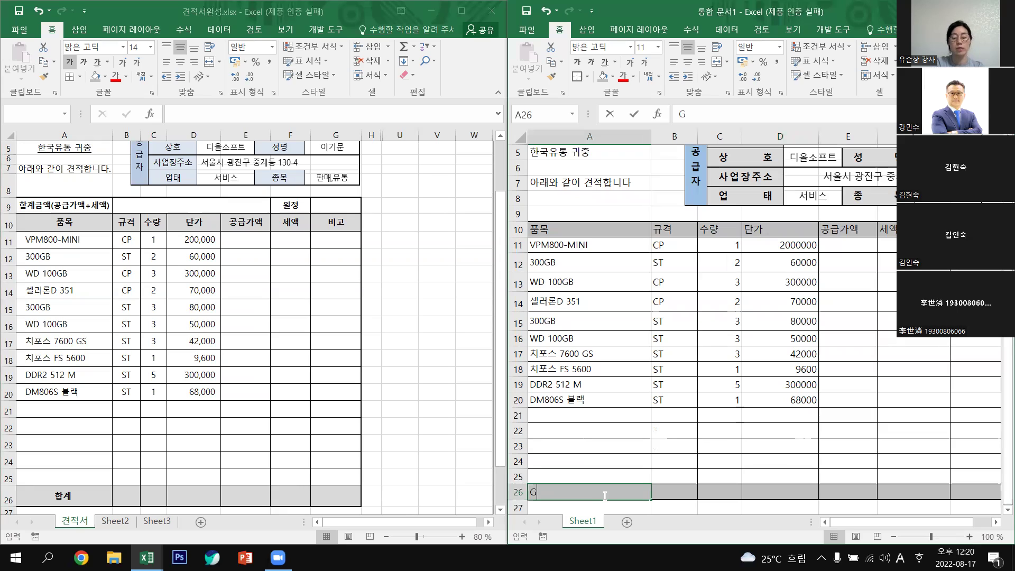
{"action": "type", "text": "KQ"}
{"action": "key", "text": "BackSpace"}
{"action": "key", "text": "BackSpace"}
{"action": "key", "text": "BackSpace"}
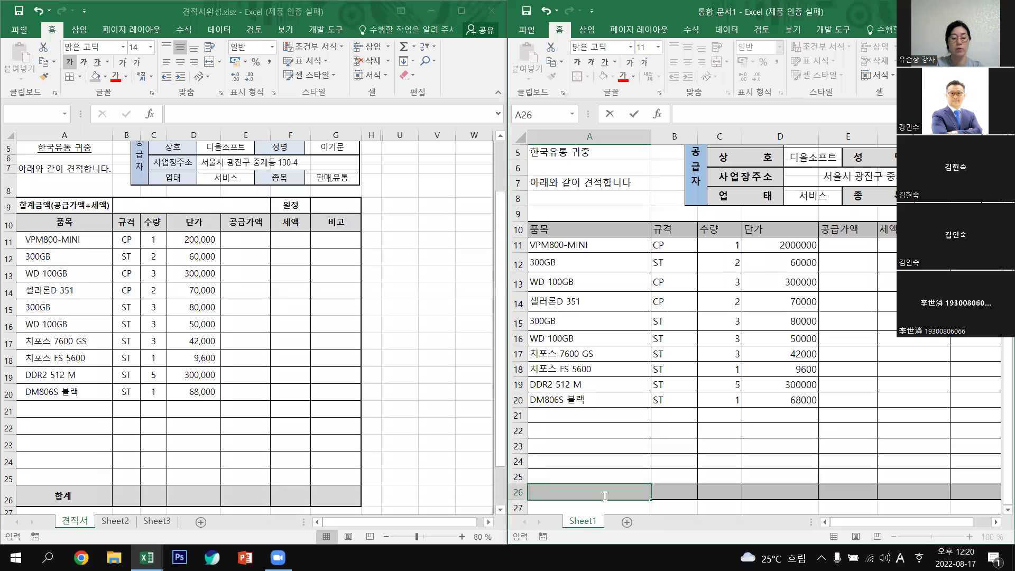
{"action": "key", "text": "Hangul"}
{"action": "type", "text": "합계"}
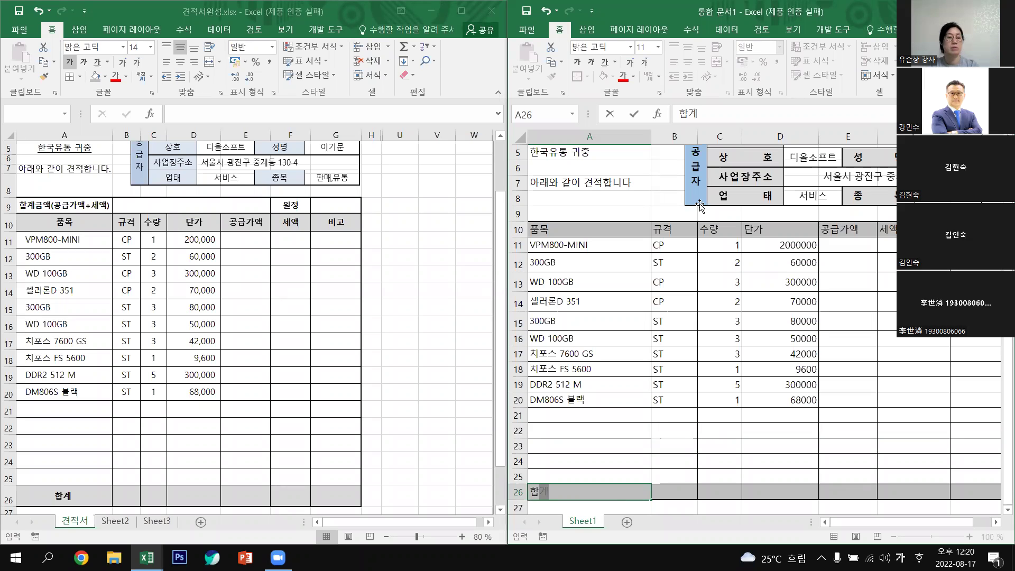
{"action": "left_click", "coordinate": [720, 430]}
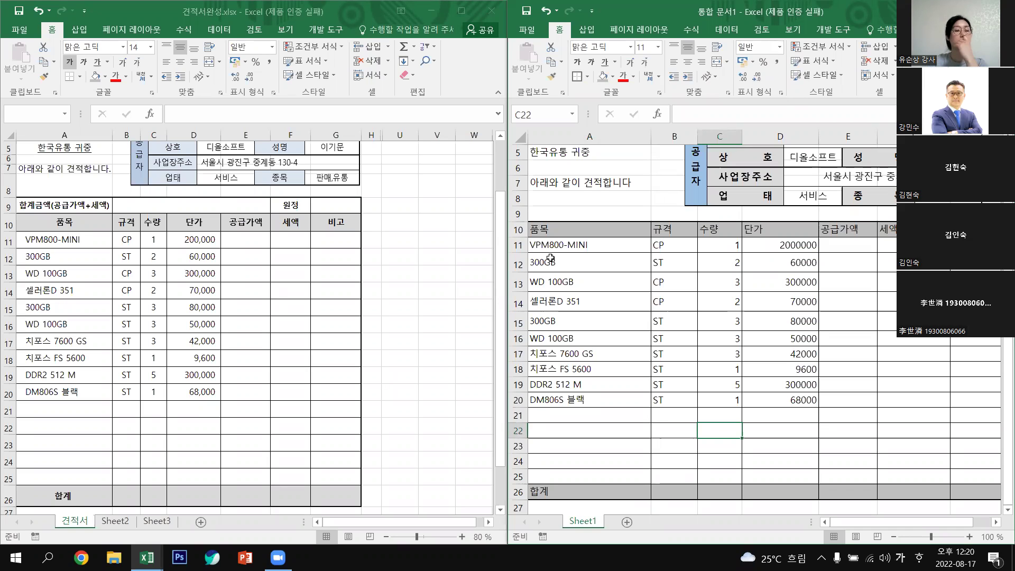
{"action": "left_click", "coordinate": [603, 211]}
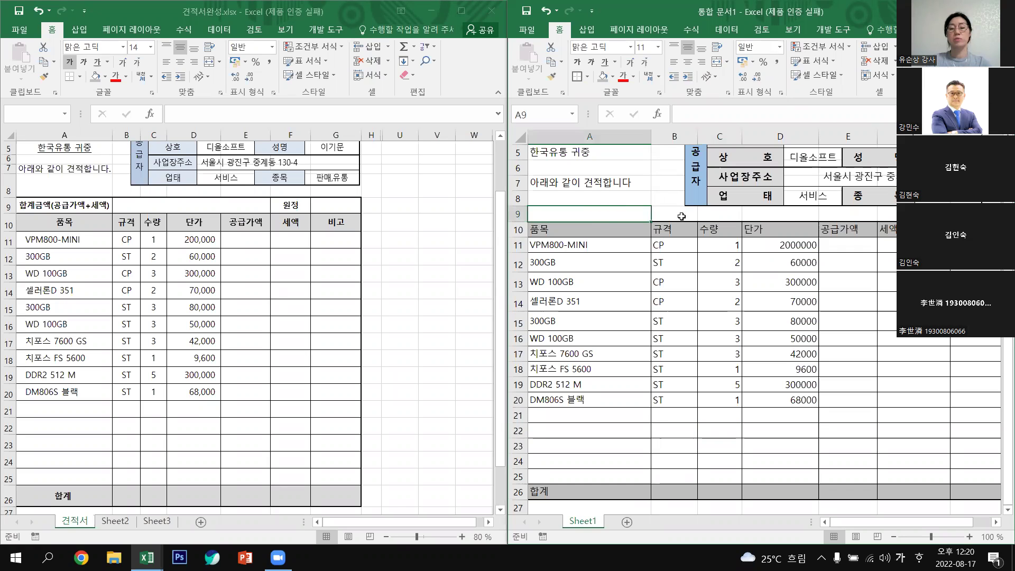
Enter the label 합계금액(공급가액+세액) in cell A9.
{"action": "left_click_drag", "start_coordinate": [735, 217], "coordinate": [871, 493]}
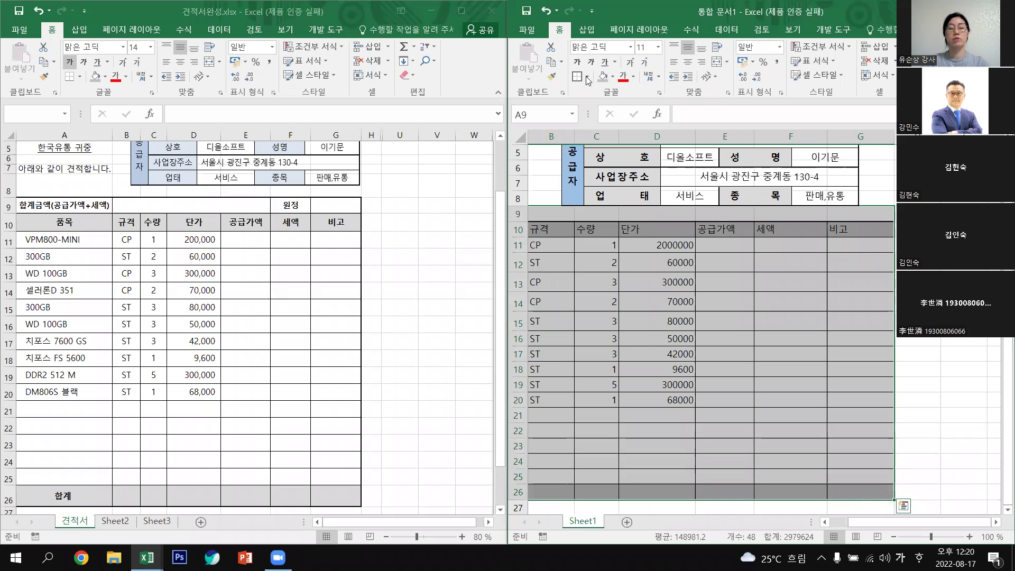
{"action": "scroll", "coordinate": [678, 363], "scroll_direction": "left", "scroll_amount": 1}
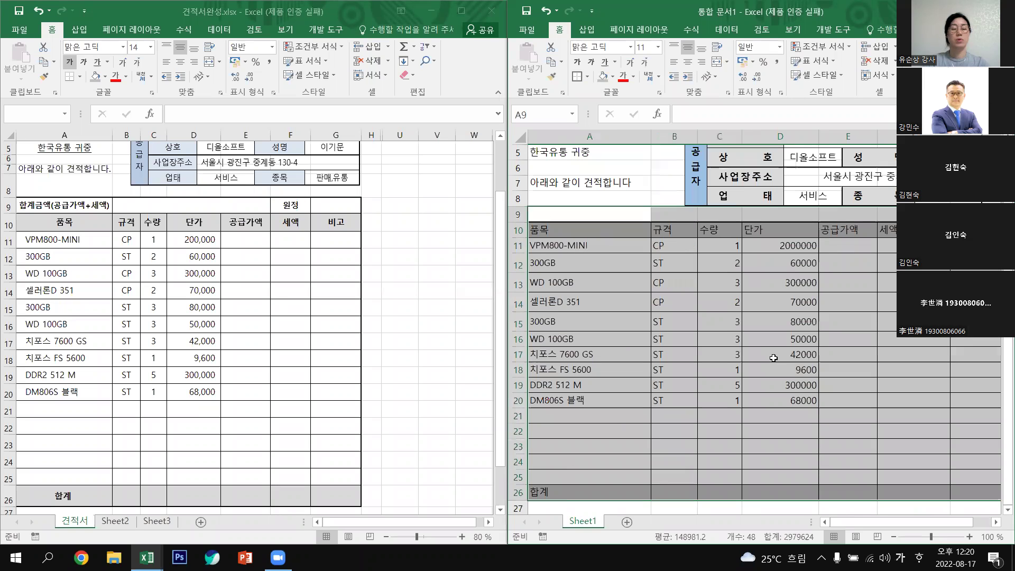
{"action": "left_click", "coordinate": [783, 369]}
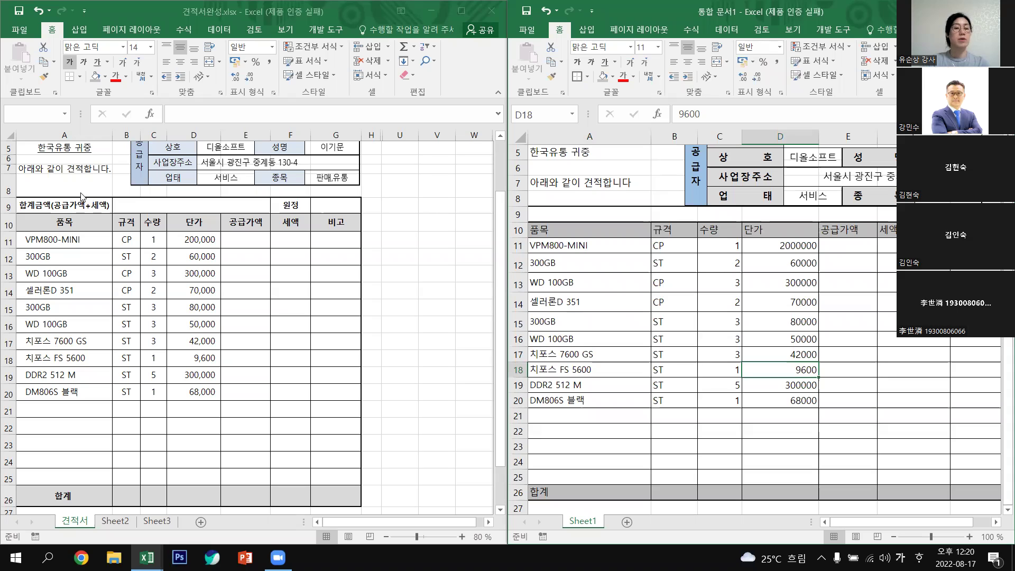
{"action": "left_click", "coordinate": [572, 217]}
{"action": "type", "text": "합"}
{"action": "type", "text": "계"}
{"action": "key", "text": "BackSpace"}
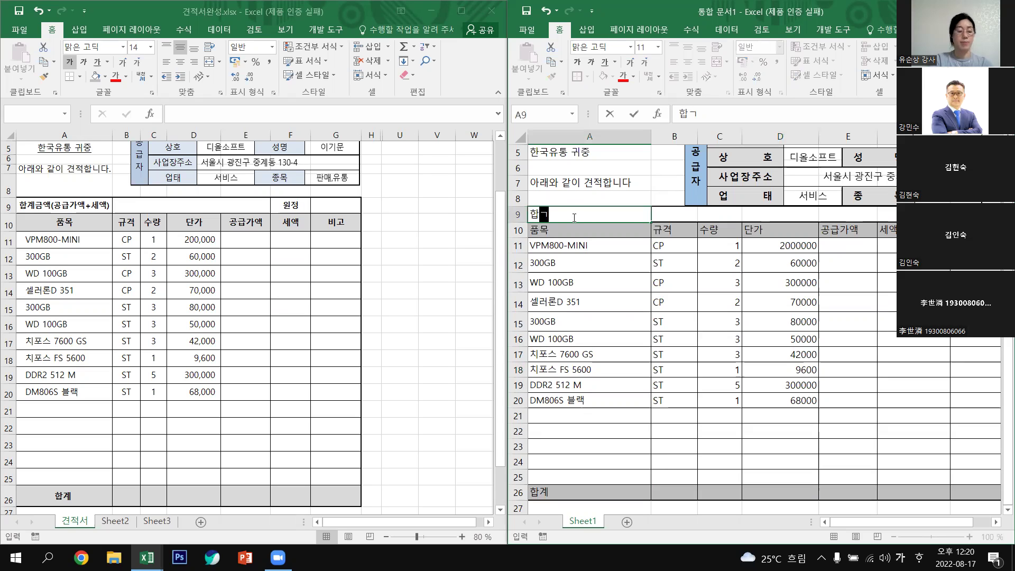
{"action": "type", "text": "계그"}
{"action": "type", "text": "금액(공"}
{"action": "type", "text": "급"}
{"action": "type", "text": "가액"}
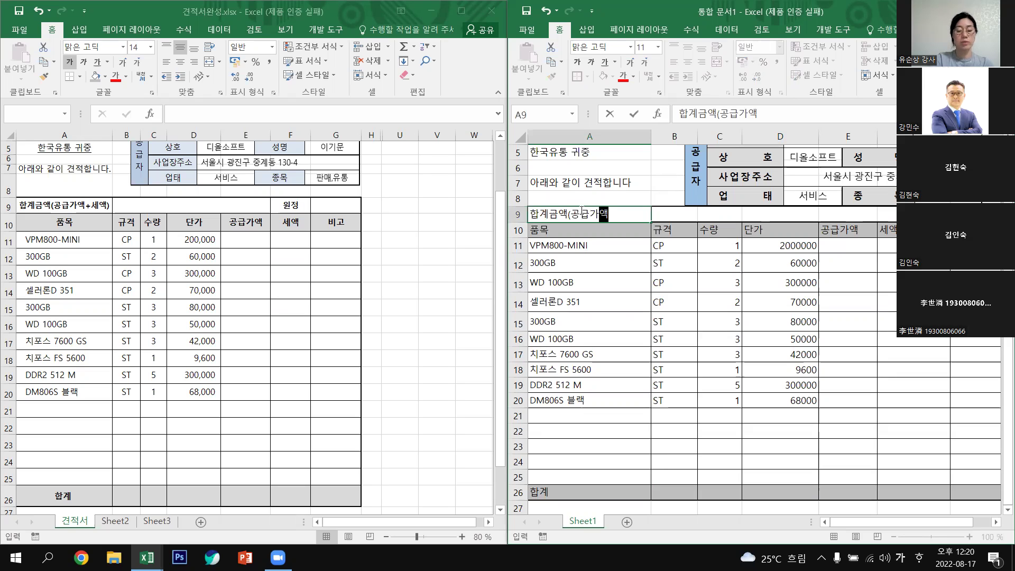
{"action": "type", "text": "+"}
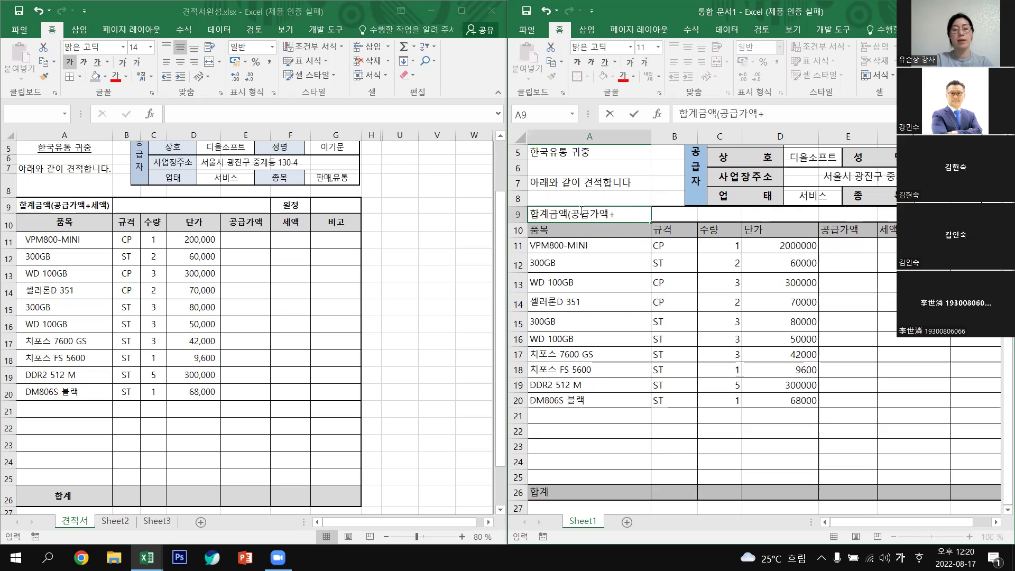
{"action": "type", "text": "세액)"}
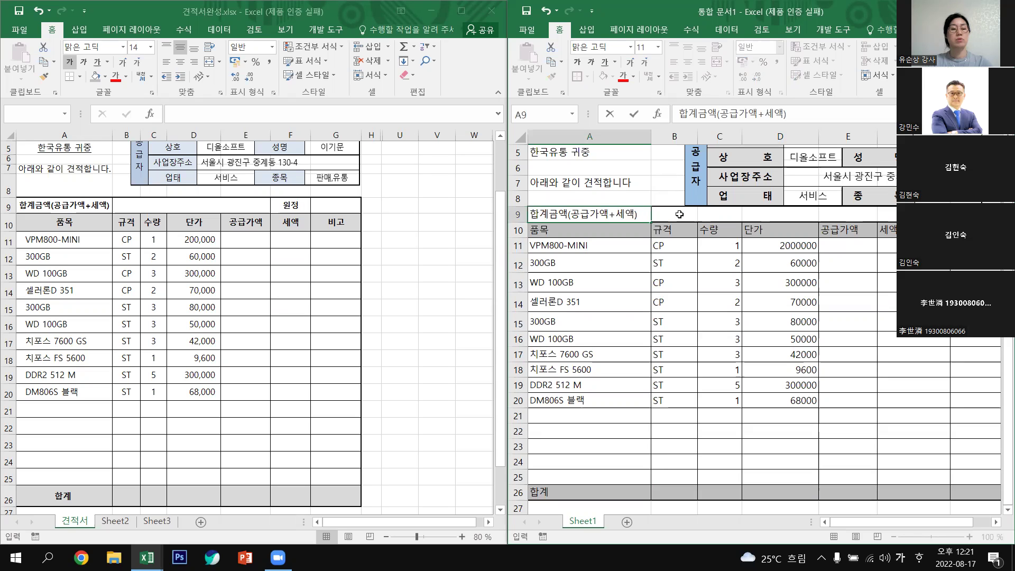
{"action": "left_click_drag", "start_coordinate": [679, 214], "coordinate": [846, 219]}
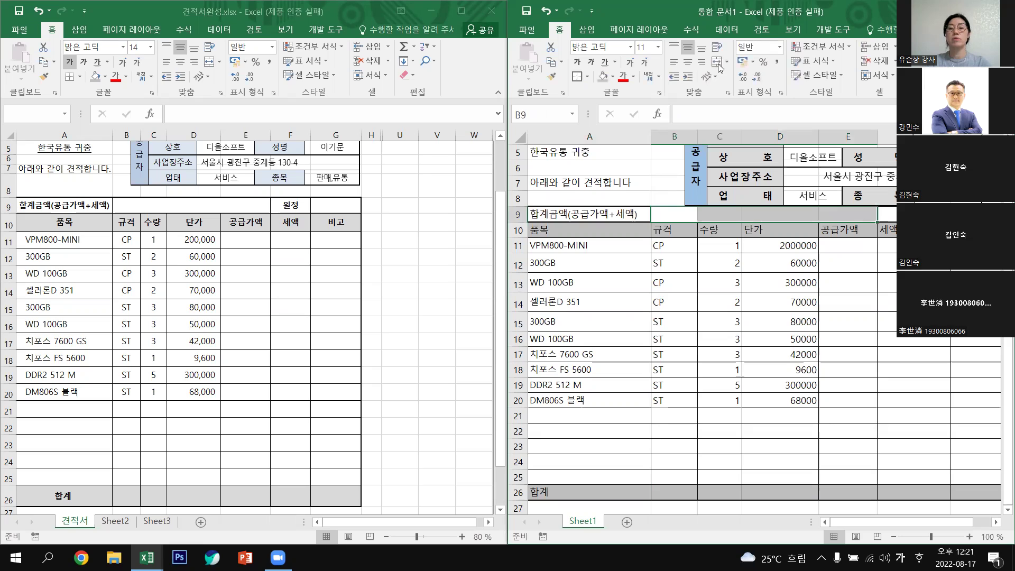
Merge and center B9:E9, and enter 원정 in F9 beside the grand-total label.
{"action": "left_click", "coordinate": [718, 64]}
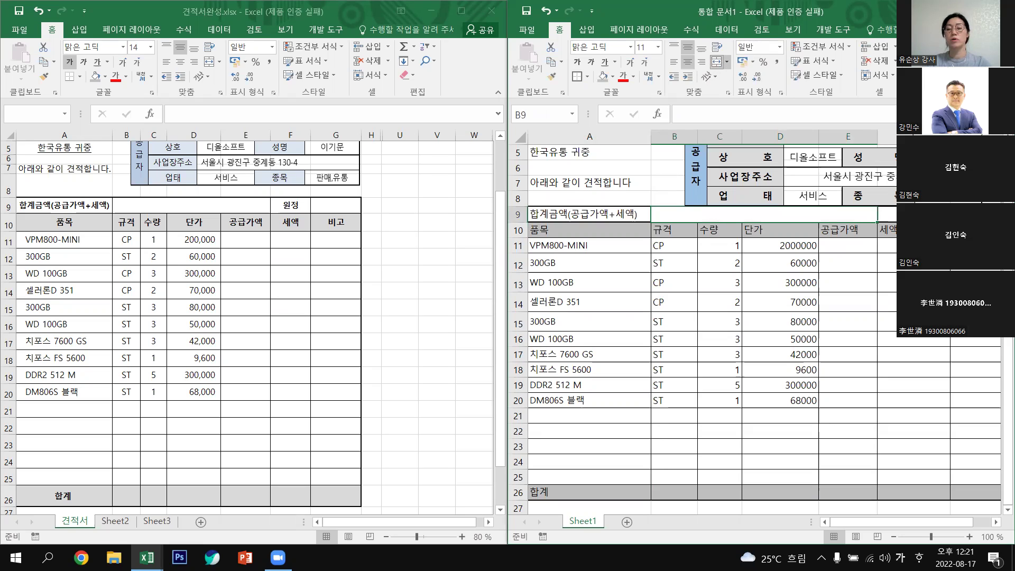
{"action": "left_click", "coordinate": [888, 214]}
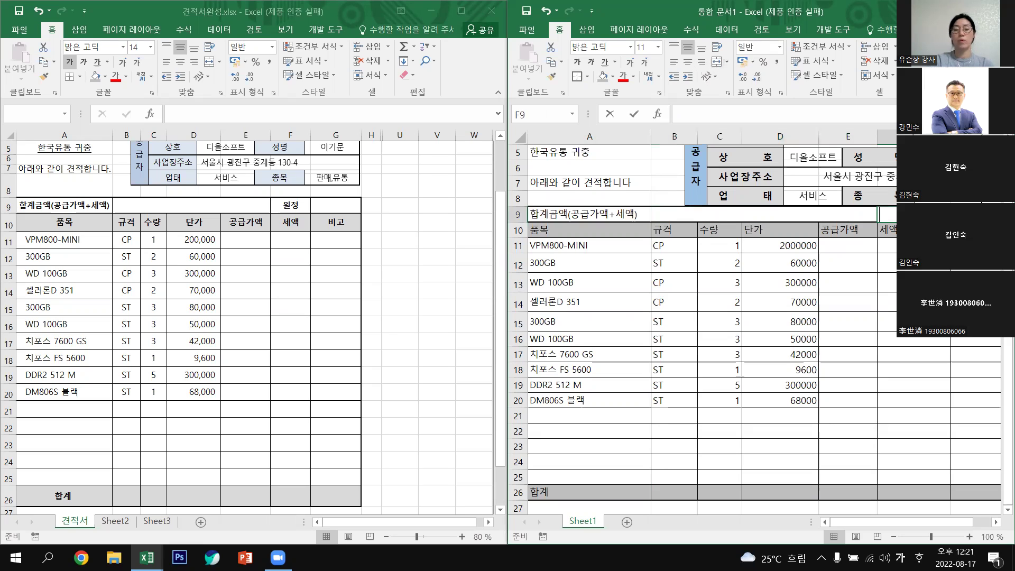
{"action": "type", "text": "원정"}
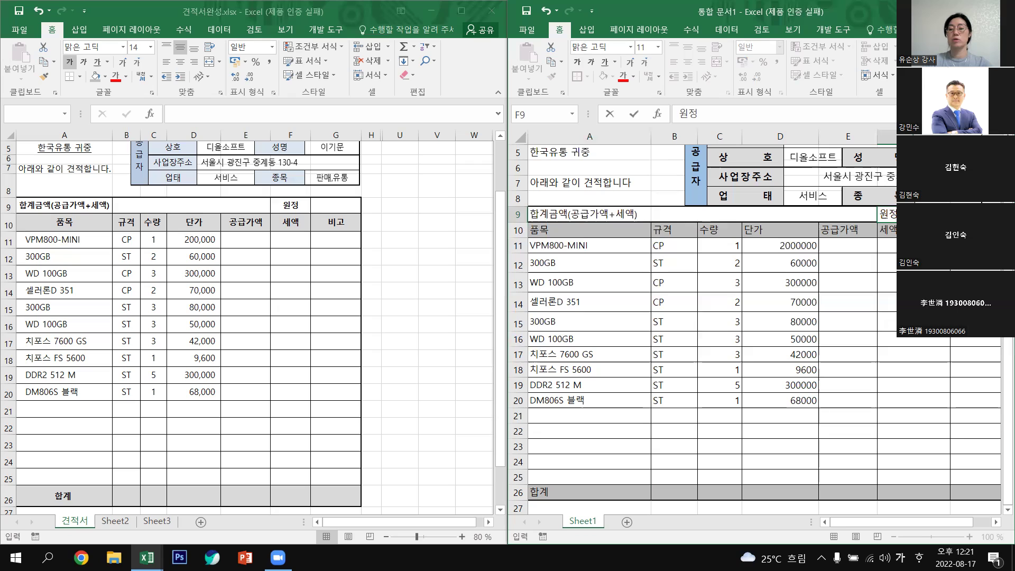
{"action": "left_click", "coordinate": [887, 283]}
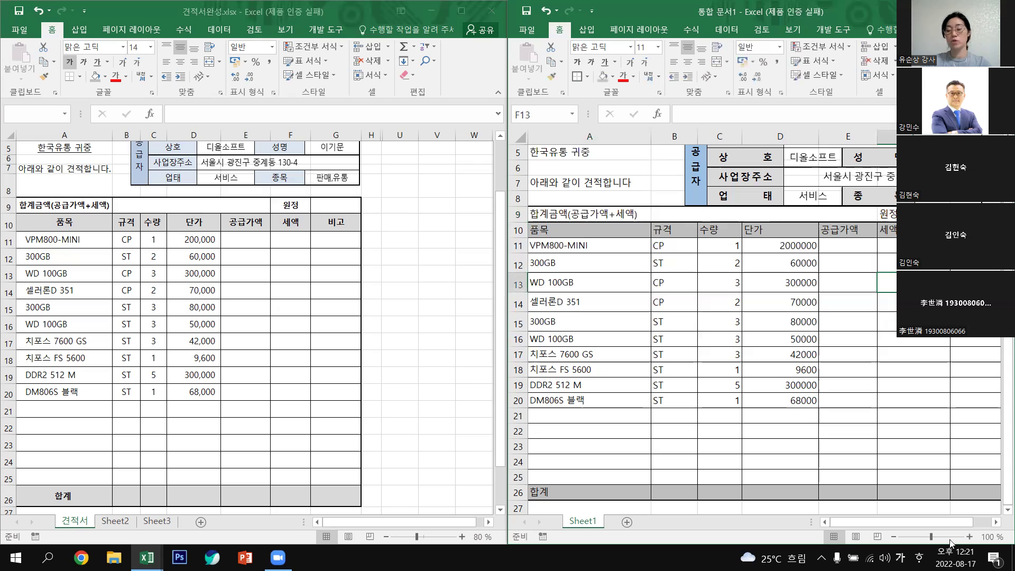
{"action": "scroll", "coordinate": [923, 520], "scroll_direction": "right", "scroll_amount": 3}
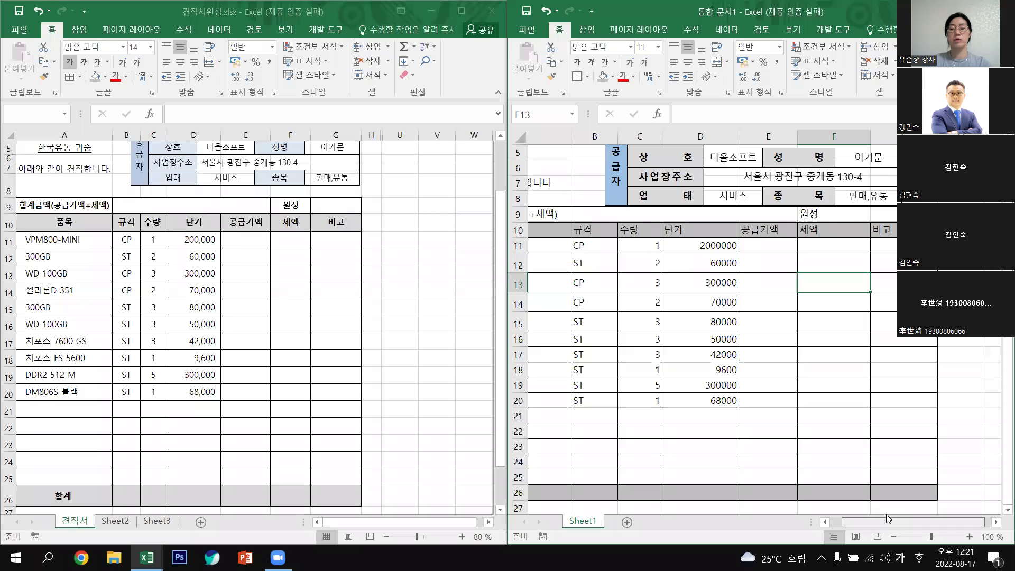
{"action": "scroll", "coordinate": [870, 520], "scroll_direction": "left", "scroll_amount": 3}
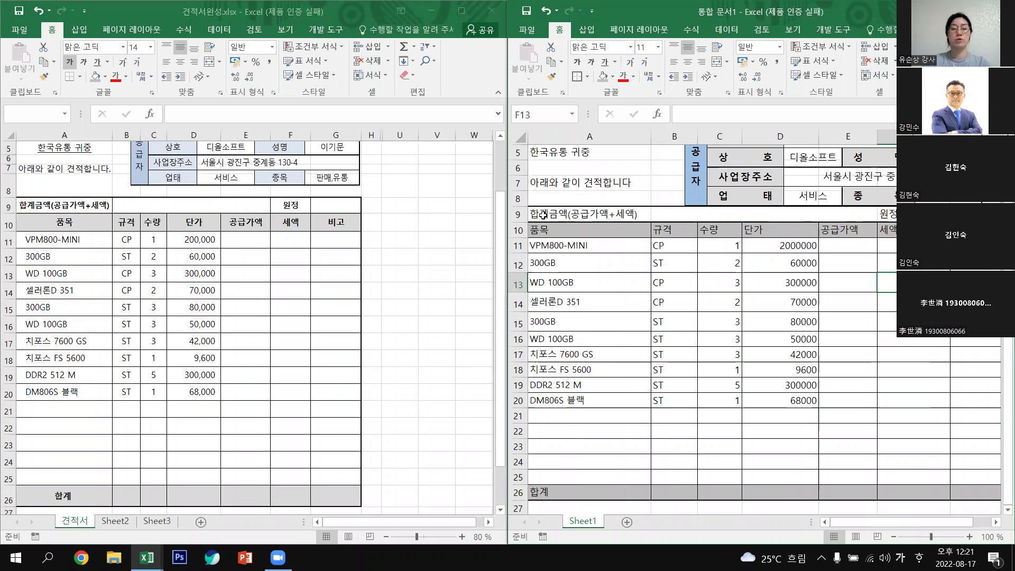
Apply All Borders (모든 테두리) to every cell in the A9:F20 item table.
{"action": "left_click_drag", "start_coordinate": [582, 214], "coordinate": [984, 378]}
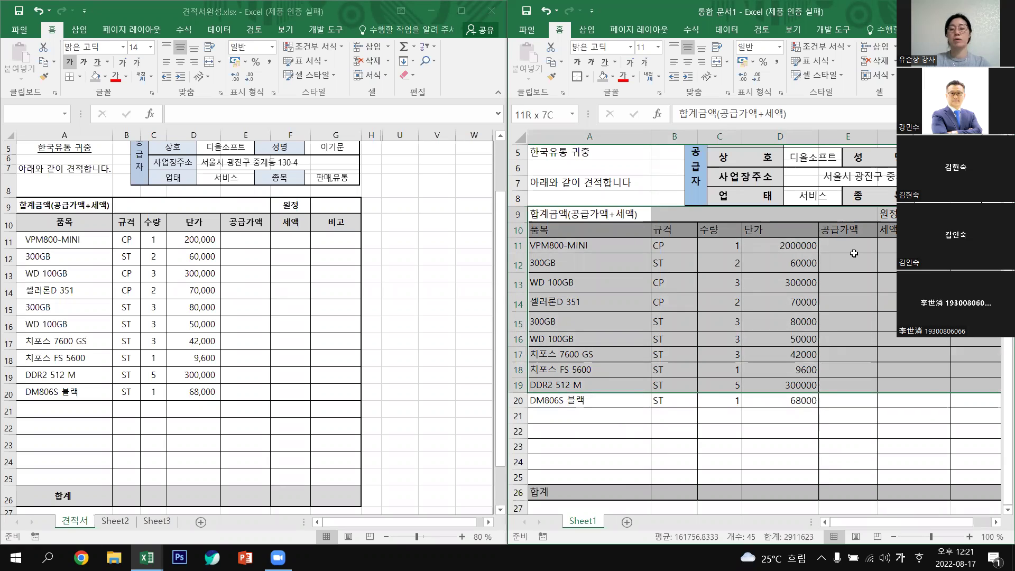
{"action": "left_click", "coordinate": [588, 77]}
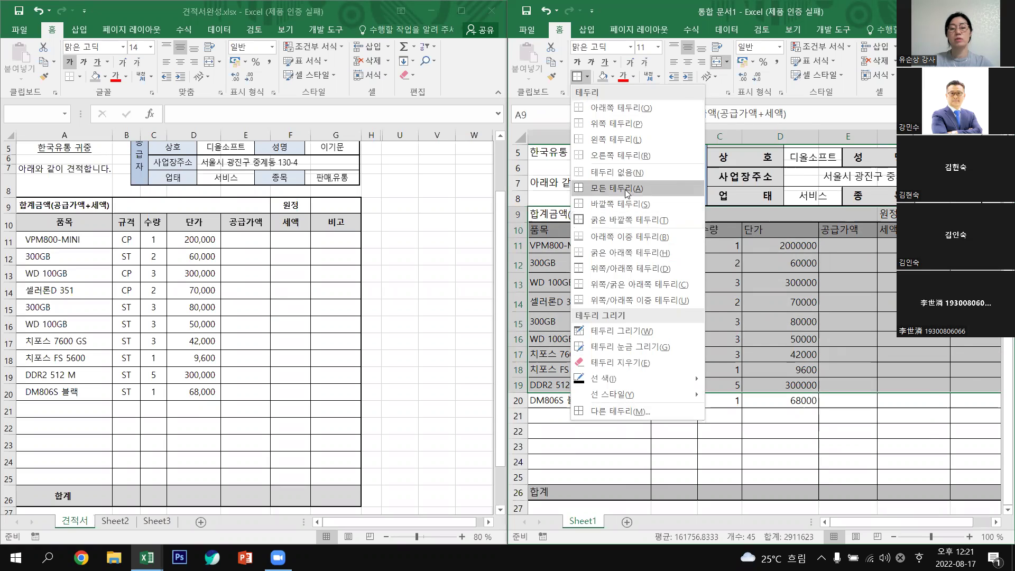
{"action": "left_click", "coordinate": [628, 190]}
{"action": "left_click", "coordinate": [872, 442]}
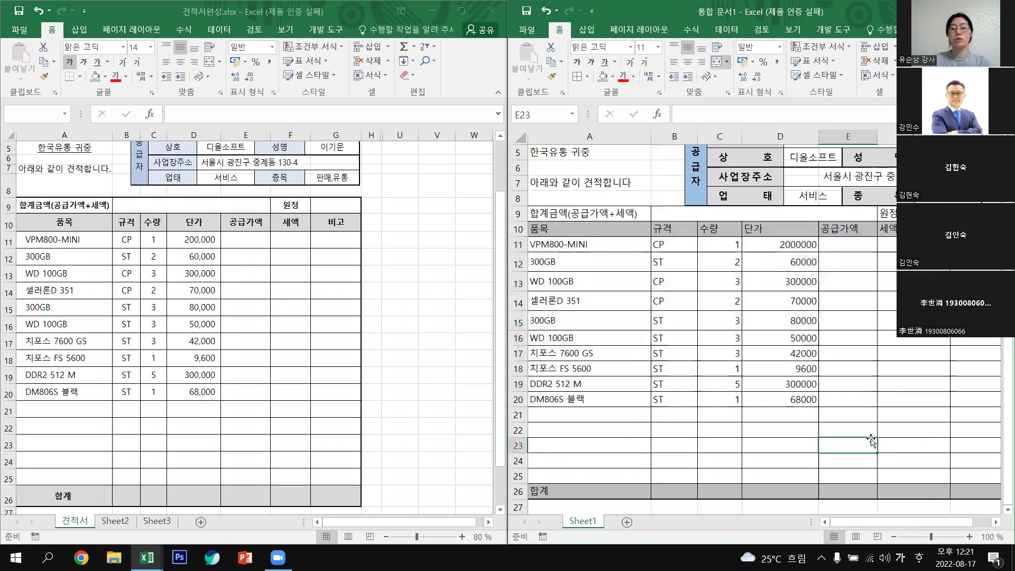
{"action": "scroll", "coordinate": [688, 333], "scroll_direction": "up", "scroll_amount": 1}
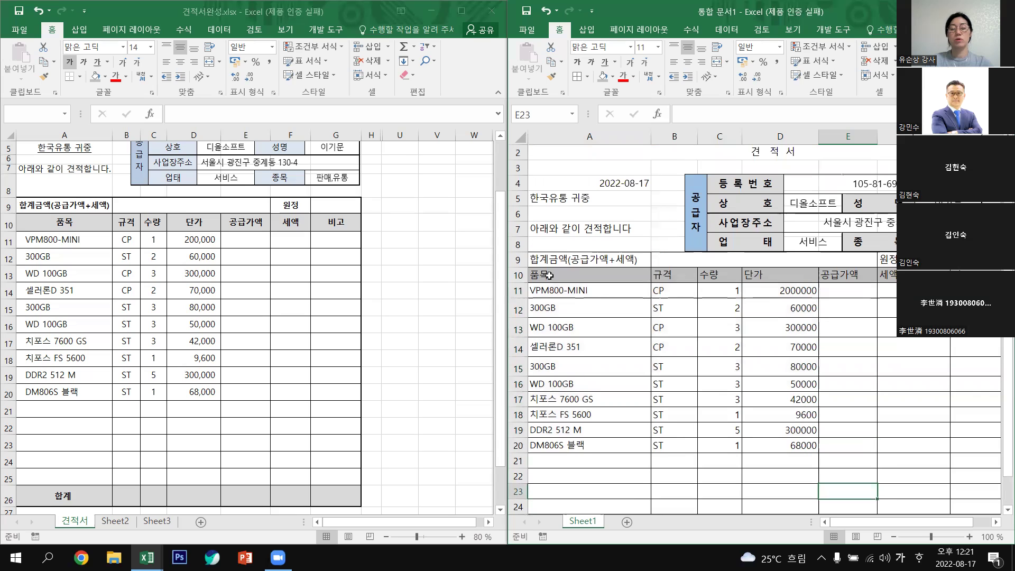
{"action": "scroll", "coordinate": [568, 282], "scroll_direction": "up", "scroll_amount": 1}
{"action": "left_click_drag", "start_coordinate": [561, 274], "coordinate": [860, 495]}
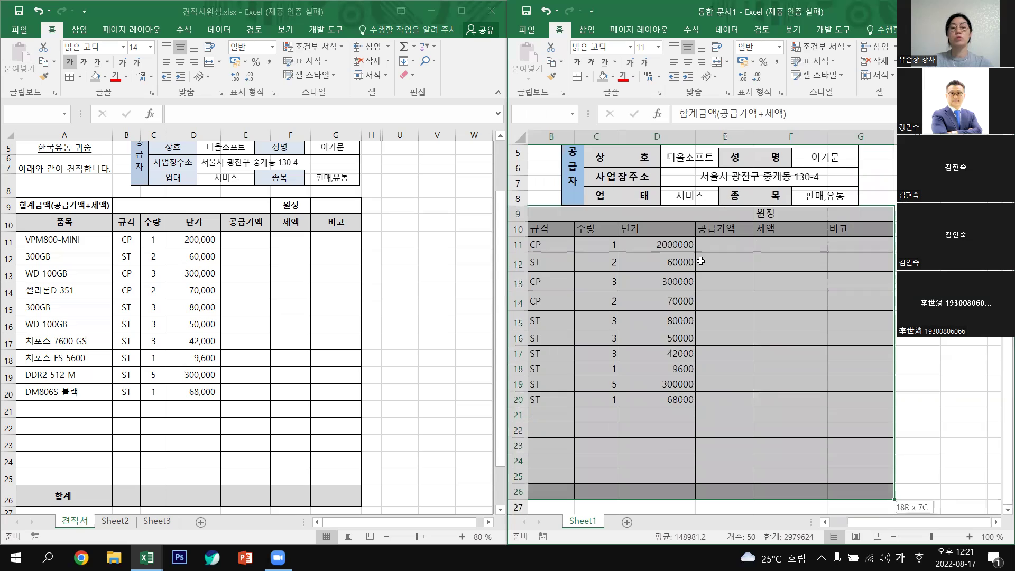
{"action": "left_click", "coordinate": [588, 77]}
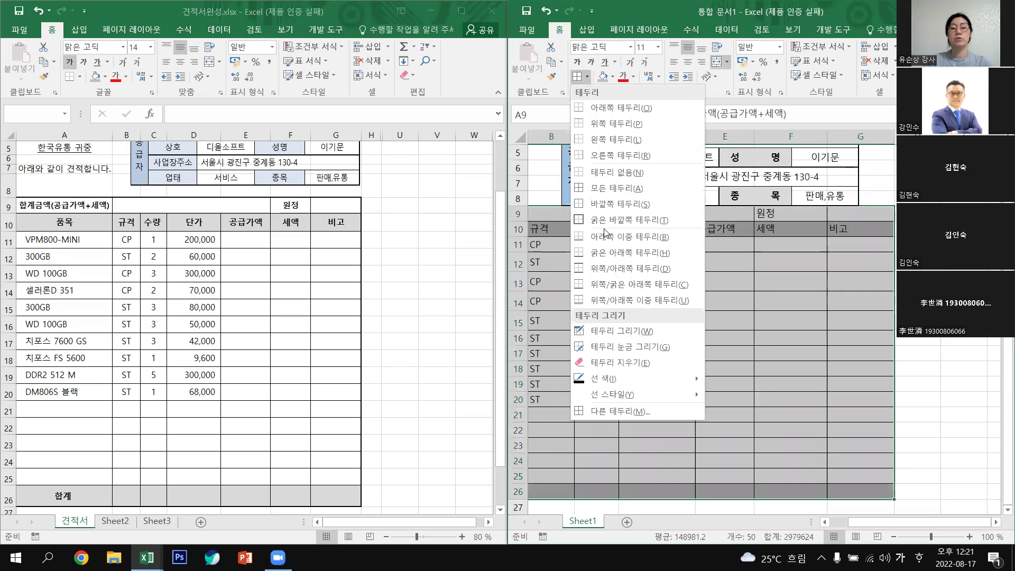
{"action": "left_click", "coordinate": [602, 222]}
{"action": "left_click", "coordinate": [886, 419]}
{"action": "left_click", "coordinate": [877, 537]}
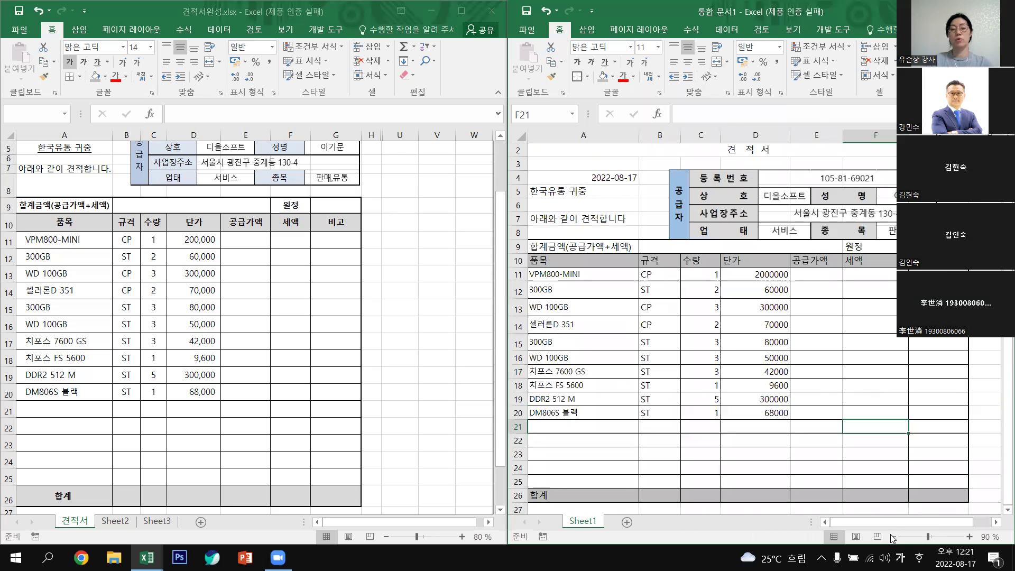
{"action": "left_click", "coordinate": [894, 537]}
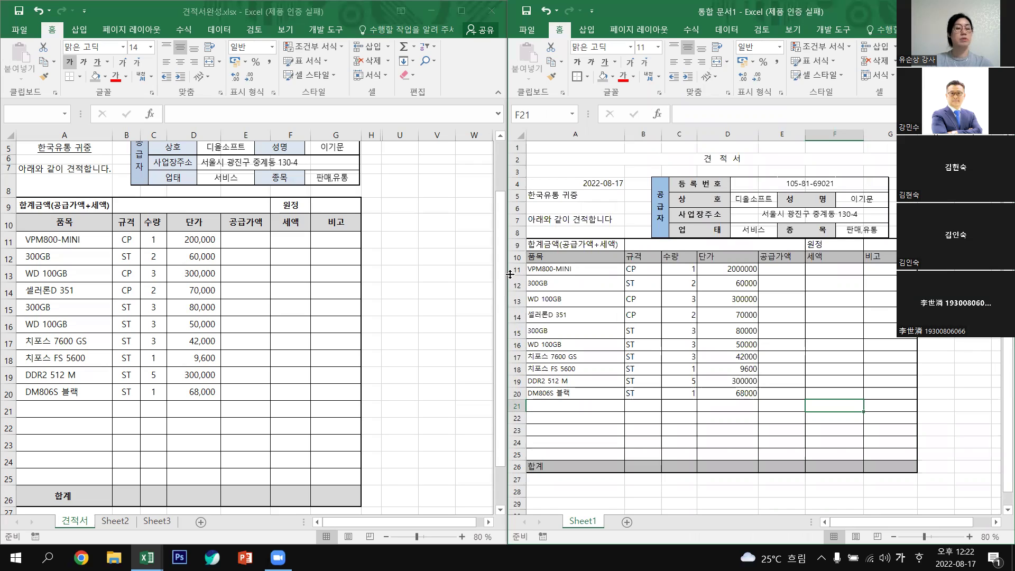
{"action": "left_click_drag", "start_coordinate": [529, 244], "coordinate": [514, 476]}
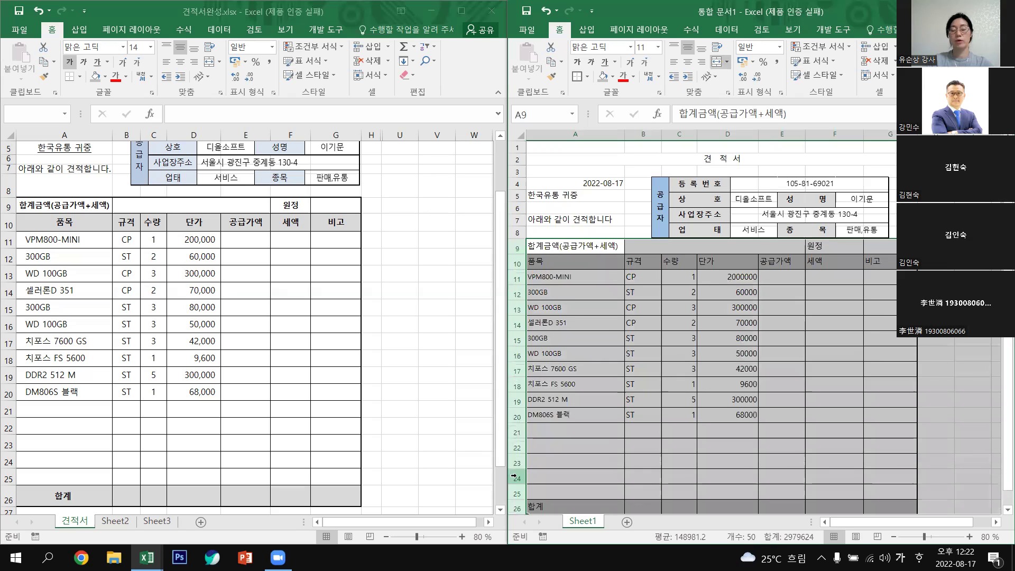
{"action": "scroll", "coordinate": [529, 485], "scroll_direction": "down", "scroll_amount": 1}
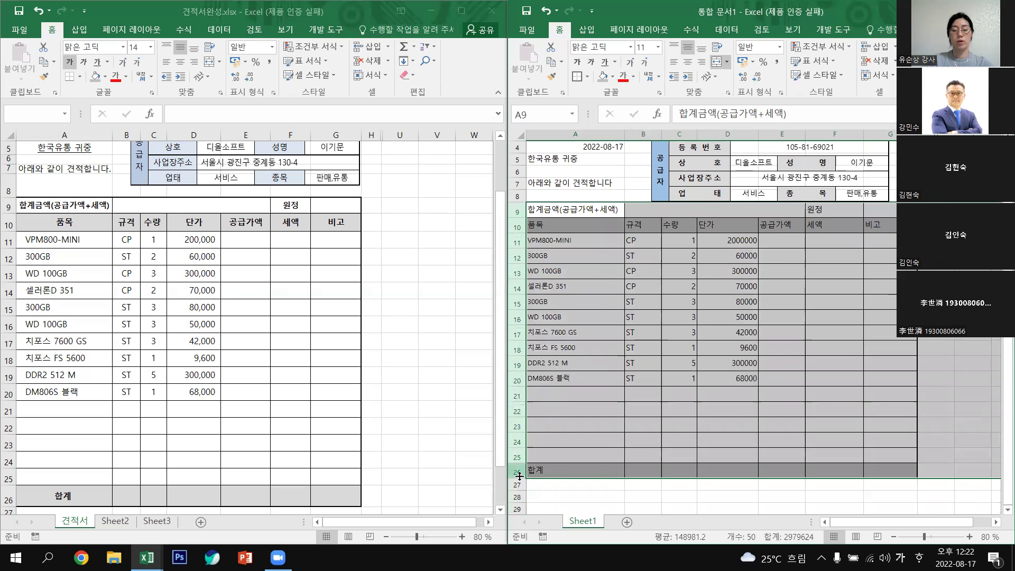
{"action": "left_click_drag", "start_coordinate": [515, 482], "coordinate": [514, 482]}
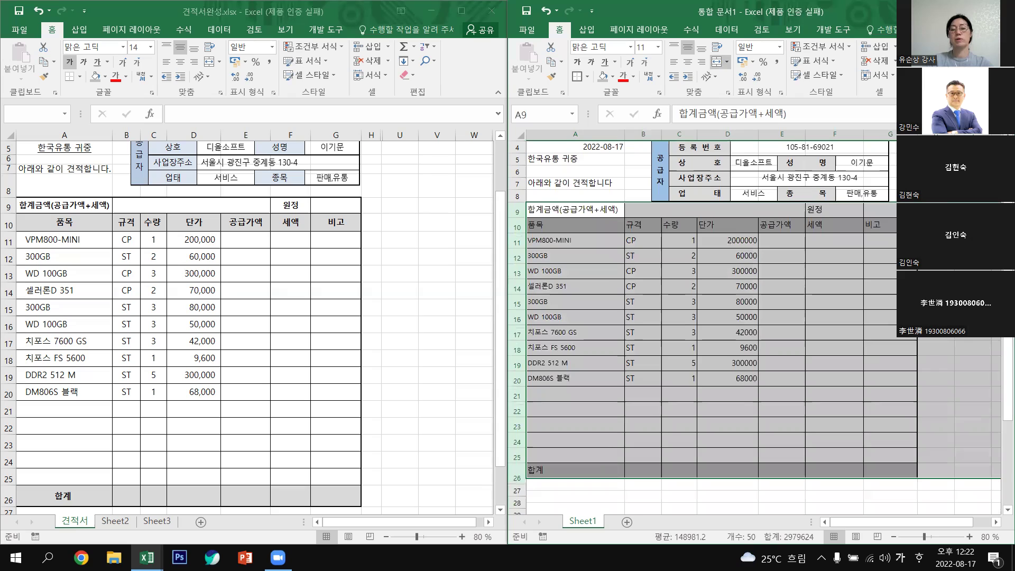
{"action": "left_click", "coordinate": [936, 182]}
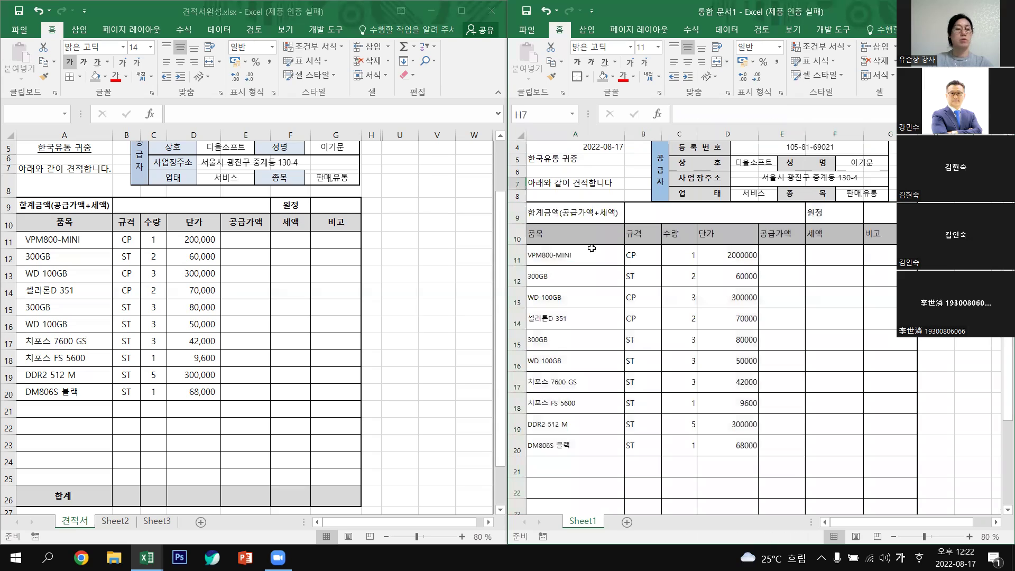
{"action": "left_click", "coordinate": [594, 207]}
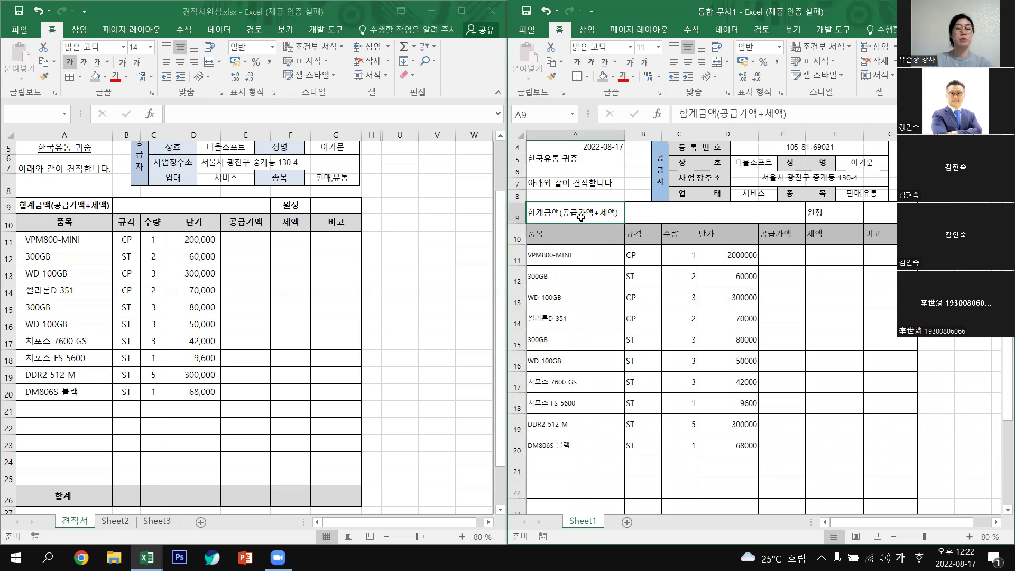
{"action": "left_click_drag", "start_coordinate": [585, 219], "coordinate": [896, 251]}
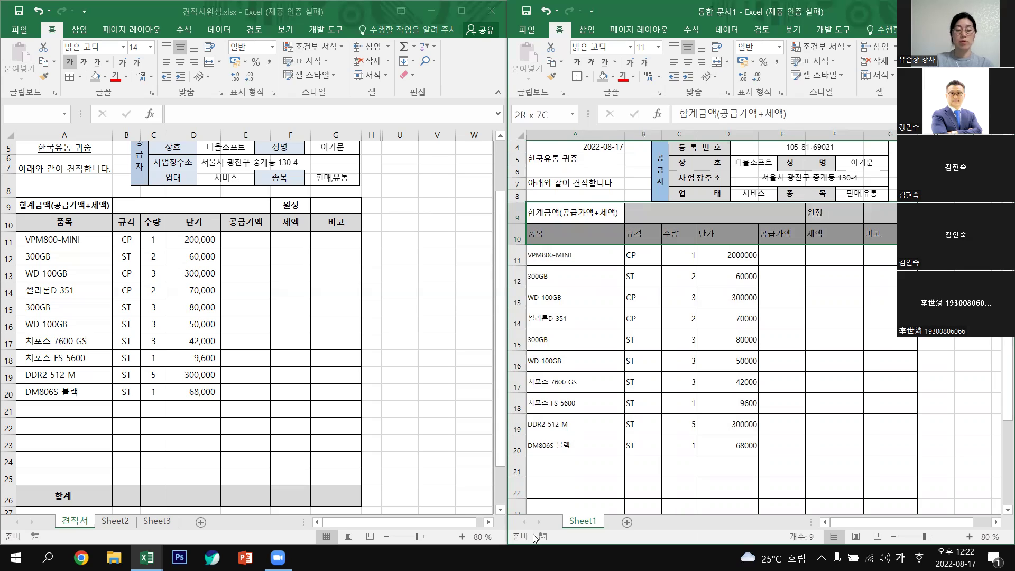
{"action": "scroll", "coordinate": [587, 489], "scroll_direction": "down", "scroll_amount": 2}
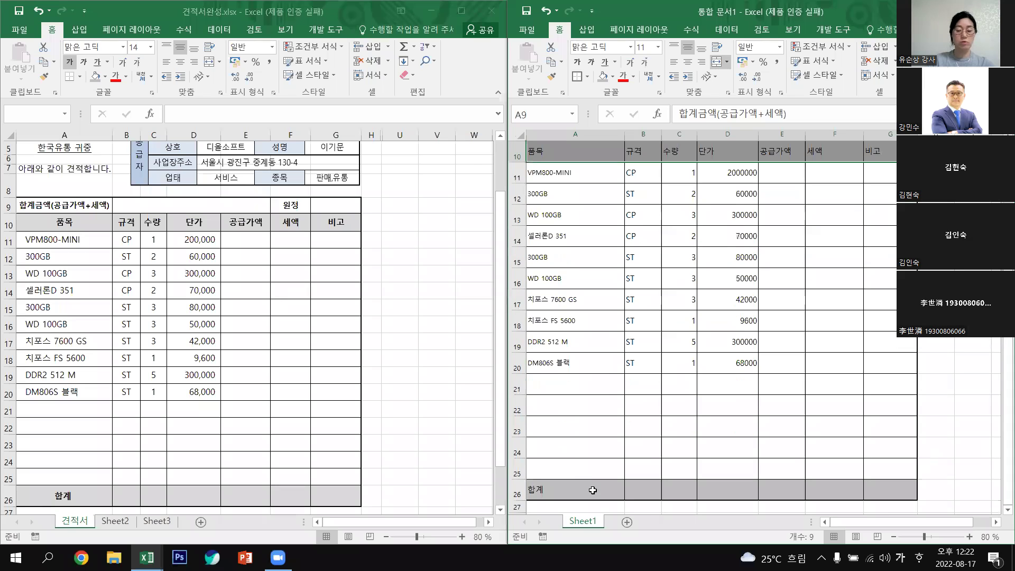
{"action": "left_click", "coordinate": [583, 491]}
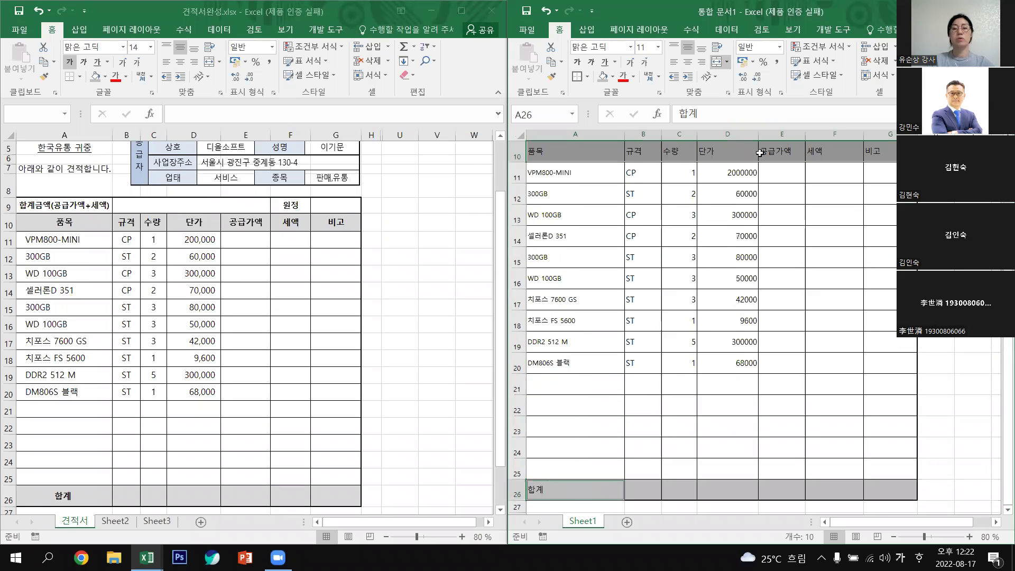
{"action": "left_click", "coordinate": [659, 47]}
{"action": "key", "text": "Escape"}
{"action": "left_click", "coordinate": [577, 63]}
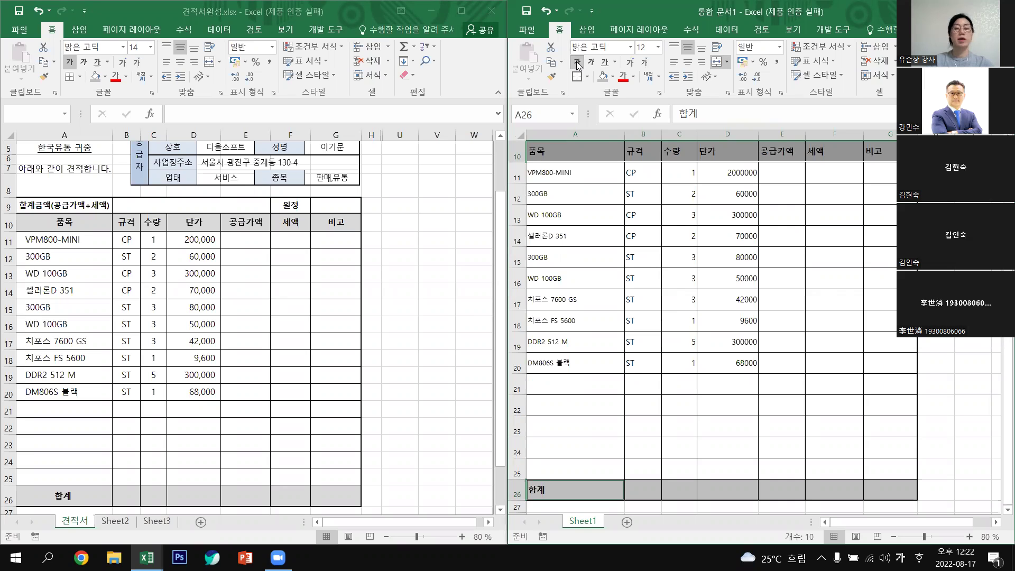
{"action": "left_click", "coordinate": [687, 66]}
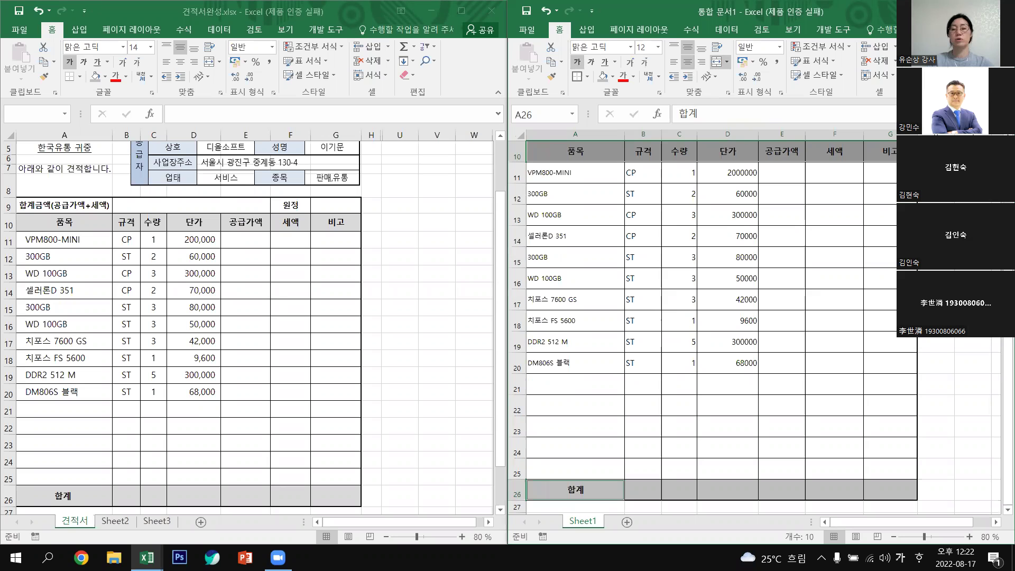
{"action": "left_click", "coordinate": [773, 321]}
{"action": "scroll", "coordinate": [773, 321], "scroll_direction": "up", "scroll_amount": 2}
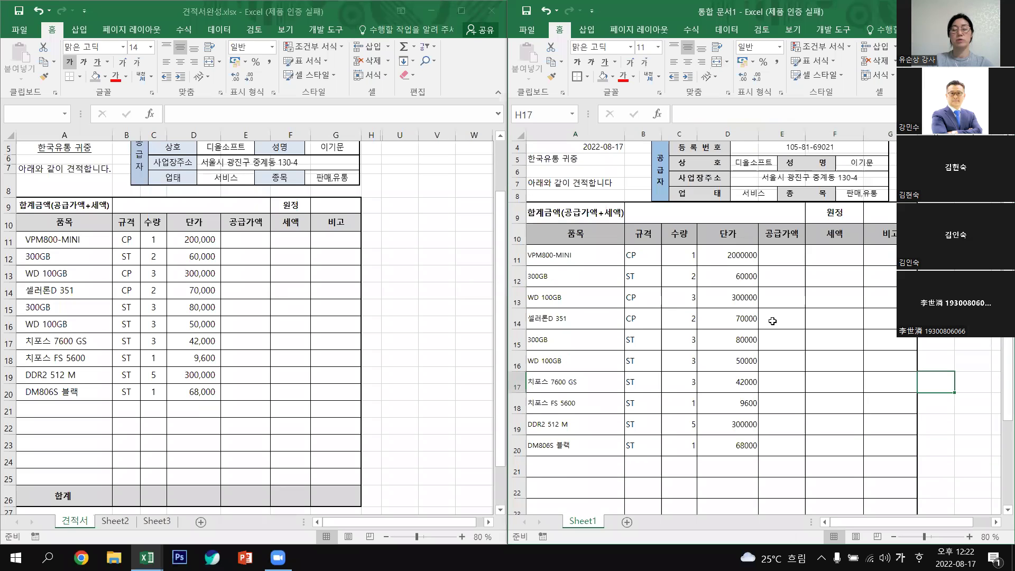
{"action": "scroll", "coordinate": [773, 321], "scroll_direction": "up", "scroll_amount": 1}
{"action": "scroll", "coordinate": [773, 321], "scroll_direction": "down", "scroll_amount": 4}
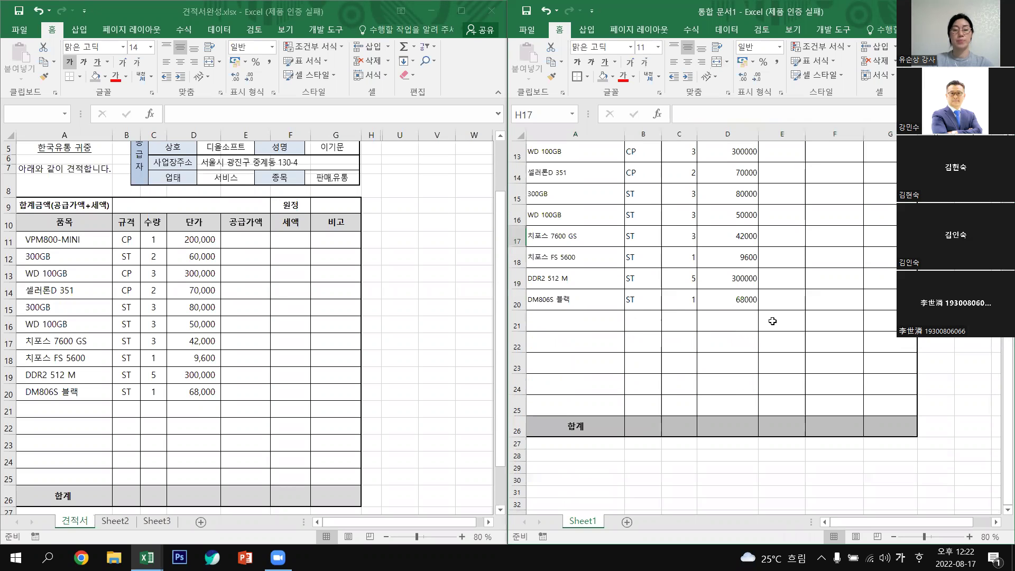
{"action": "scroll", "coordinate": [557, 330], "scroll_direction": "up", "scroll_amount": 4}
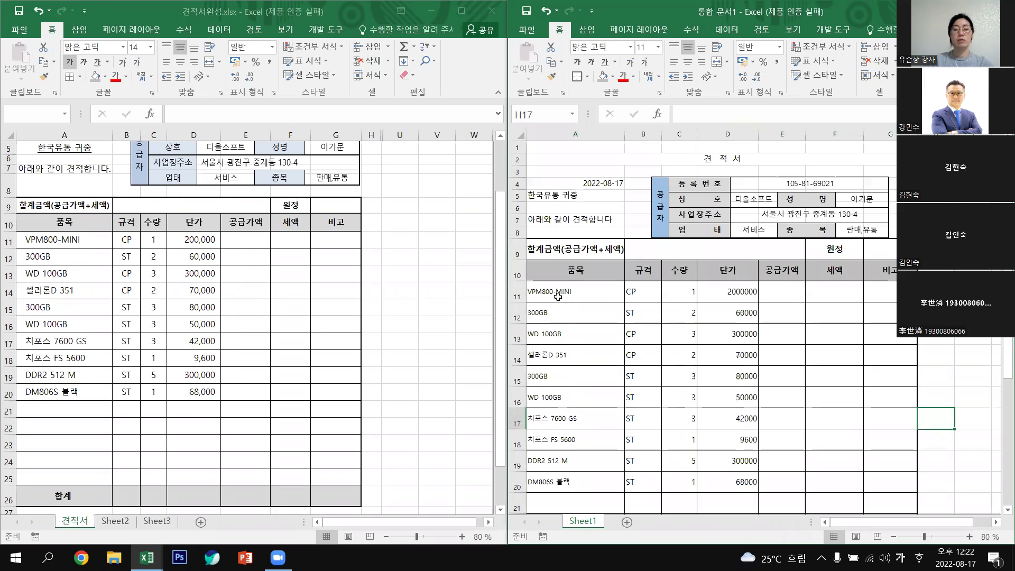
Set the font size of the item rows A11:G25 to 12.
{"action": "left_click_drag", "start_coordinate": [558, 297], "coordinate": [872, 502]}
{"action": "scroll", "coordinate": [873, 502], "scroll_direction": "down", "scroll_amount": 2}
{"action": "left_click_drag", "start_coordinate": [567, 428], "coordinate": [566, 428]}
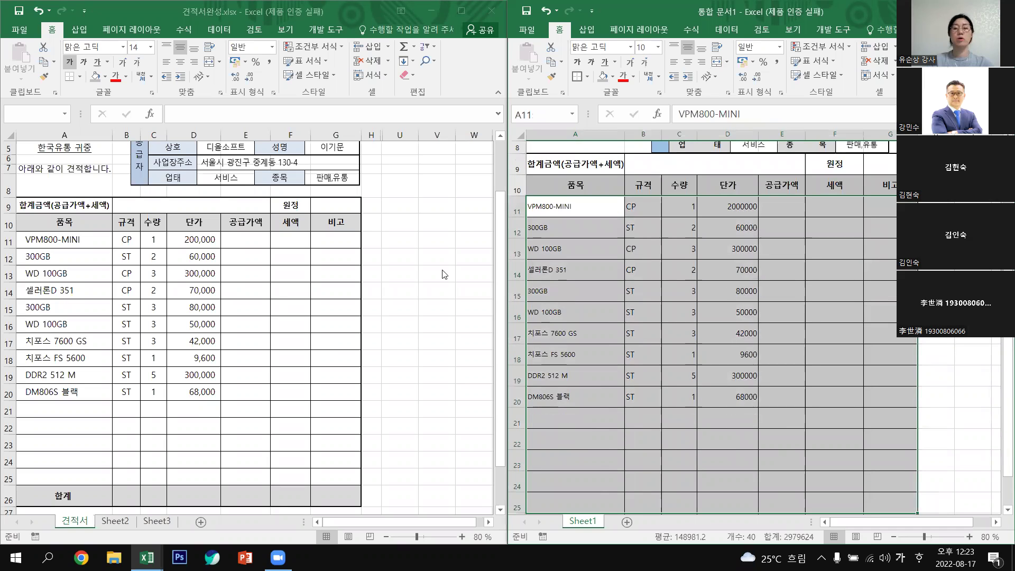
{"action": "left_click", "coordinate": [659, 45]}
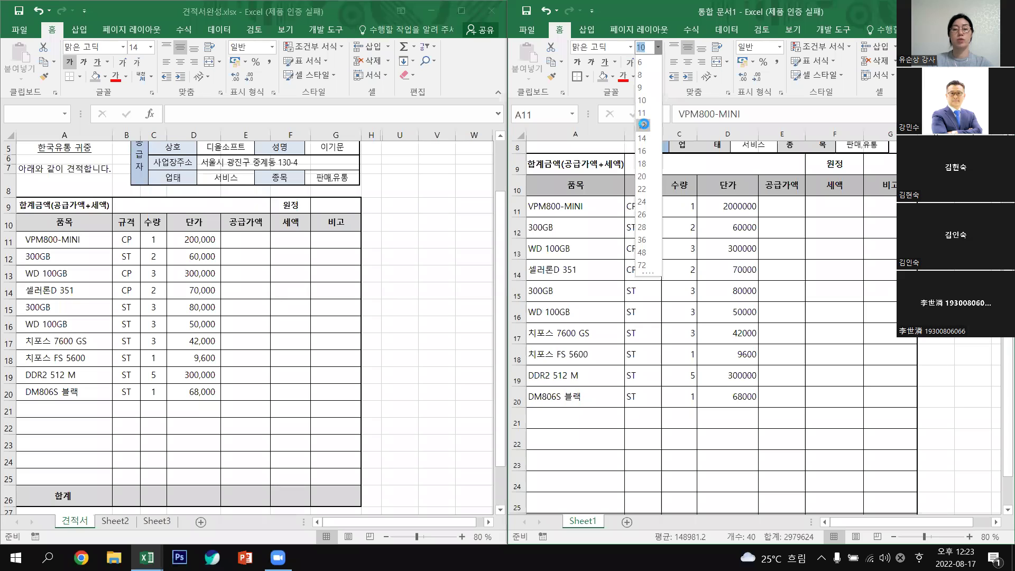
{"action": "left_click", "coordinate": [644, 126]}
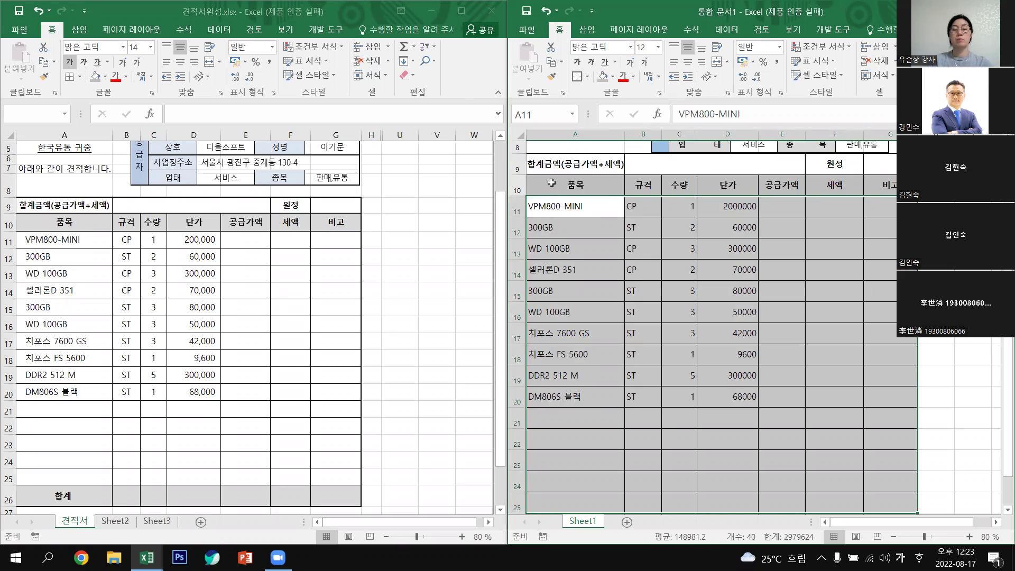
{"action": "left_click", "coordinate": [945, 227]}
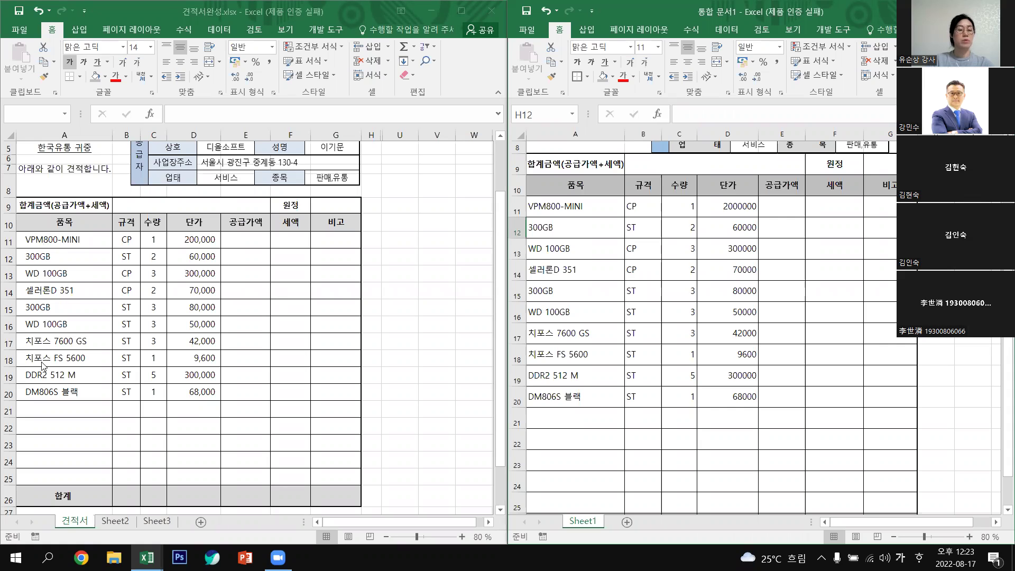
Select the item-name cells A11:A25.
{"action": "left_click_drag", "start_coordinate": [571, 209], "coordinate": [587, 373]}
{"action": "mouse_move", "coordinate": [585, 467]}
{"action": "left_mouse_down"}
{"action": "mouse_move", "coordinate": [588, 515]}
{"action": "mouse_move", "coordinate": [585, 458]}
{"action": "mouse_move", "coordinate": [590, 468]}
{"action": "left_mouse_up"}
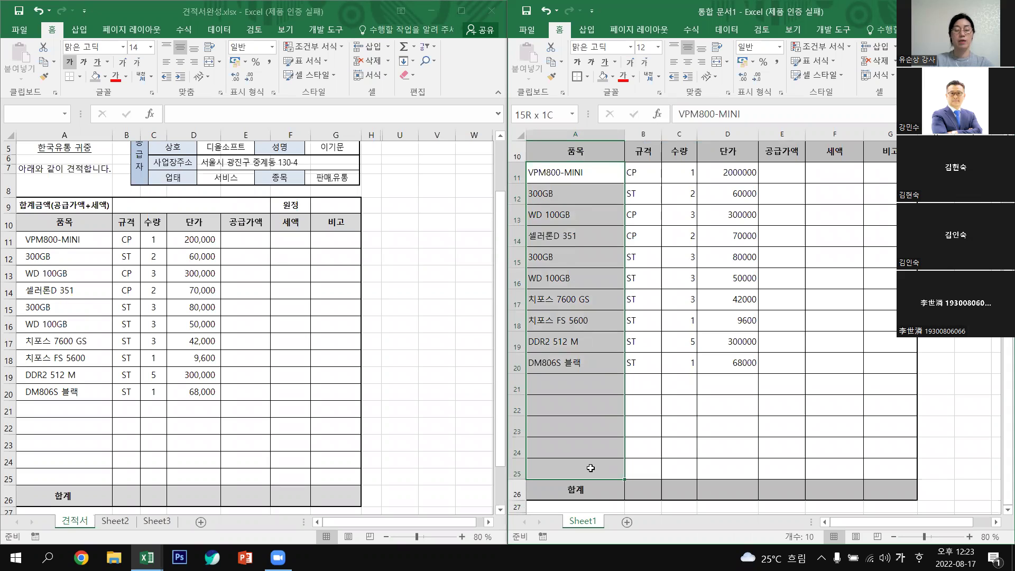
{"action": "left_click_drag", "start_coordinate": [590, 468], "coordinate": [591, 468]}
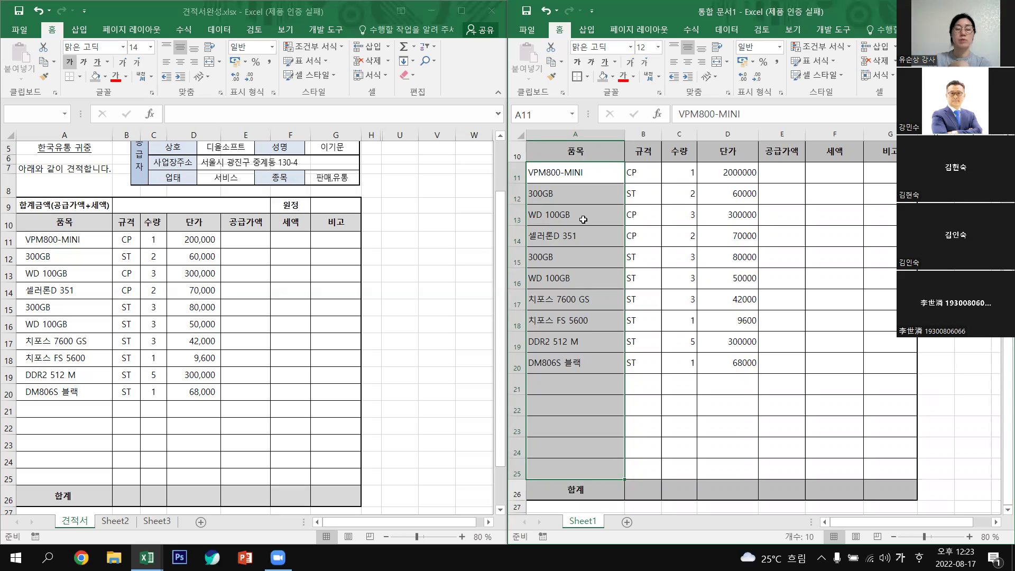
In Format Cells (셀 서식), set horizontal alignment to 왼쪽 (들여쓰기).
{"action": "right_click", "coordinate": [583, 219]}
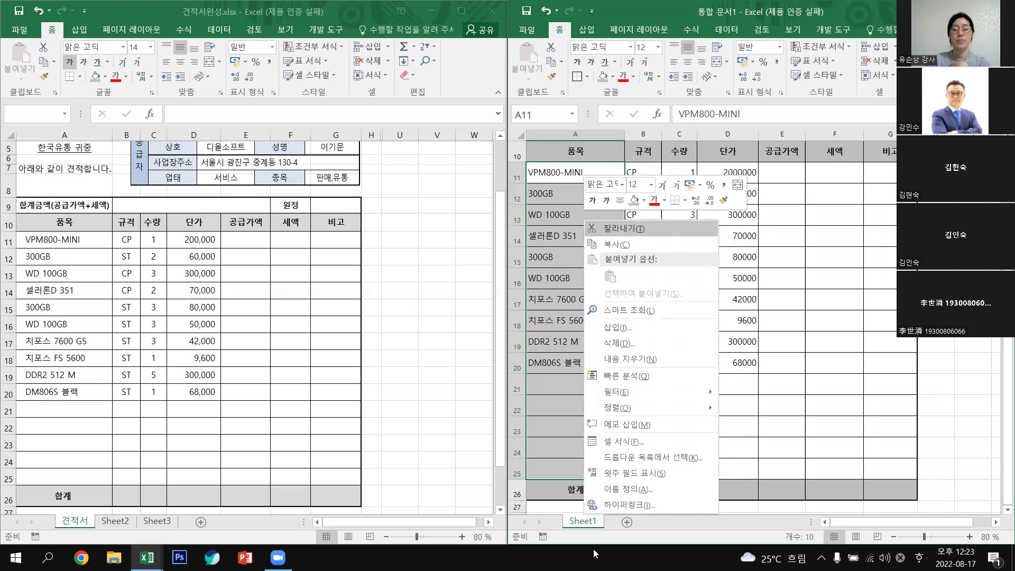
{"action": "left_click", "coordinate": [640, 443]}
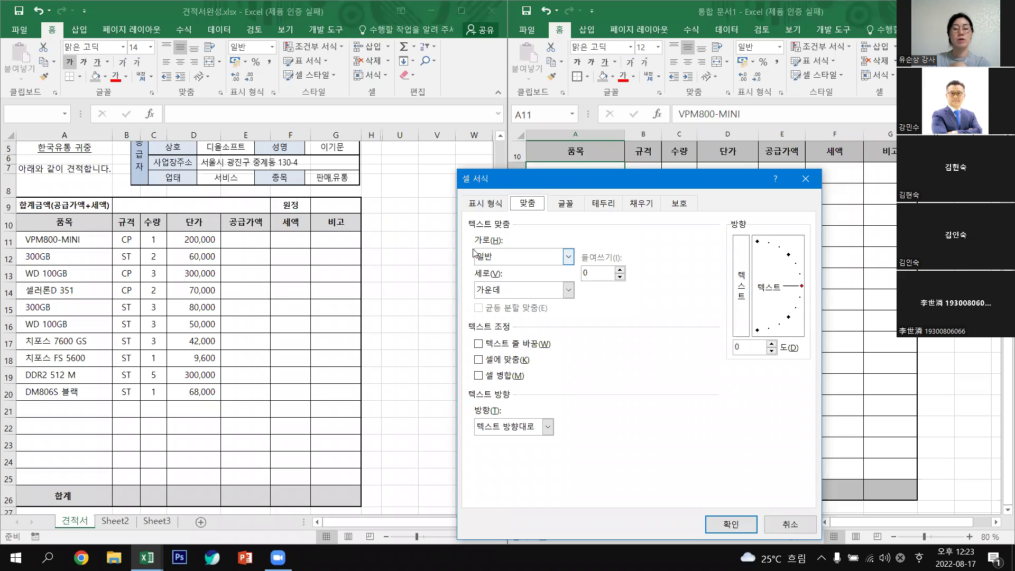
{"action": "left_click", "coordinate": [570, 258]}
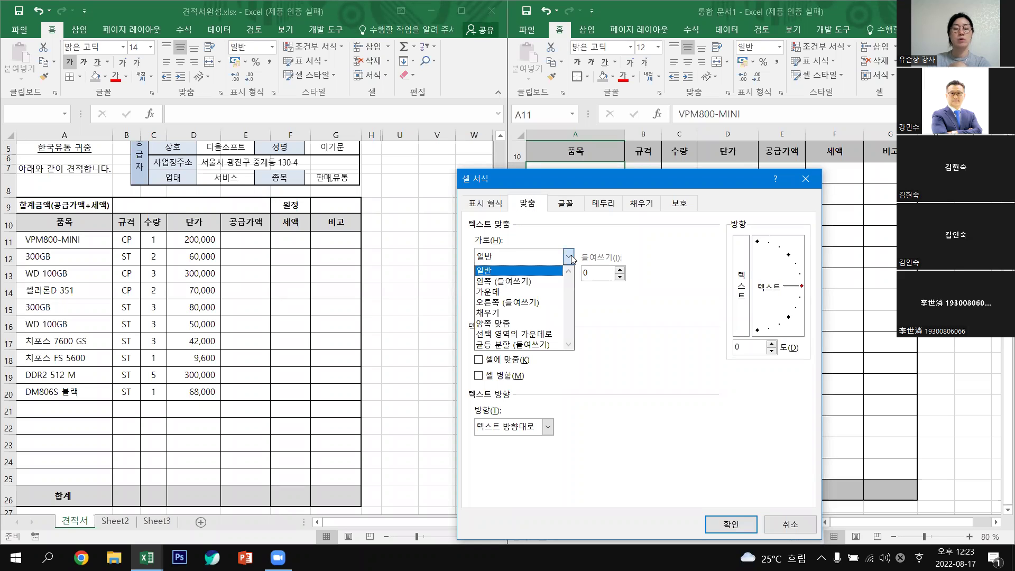
{"action": "left_click", "coordinate": [496, 284]}
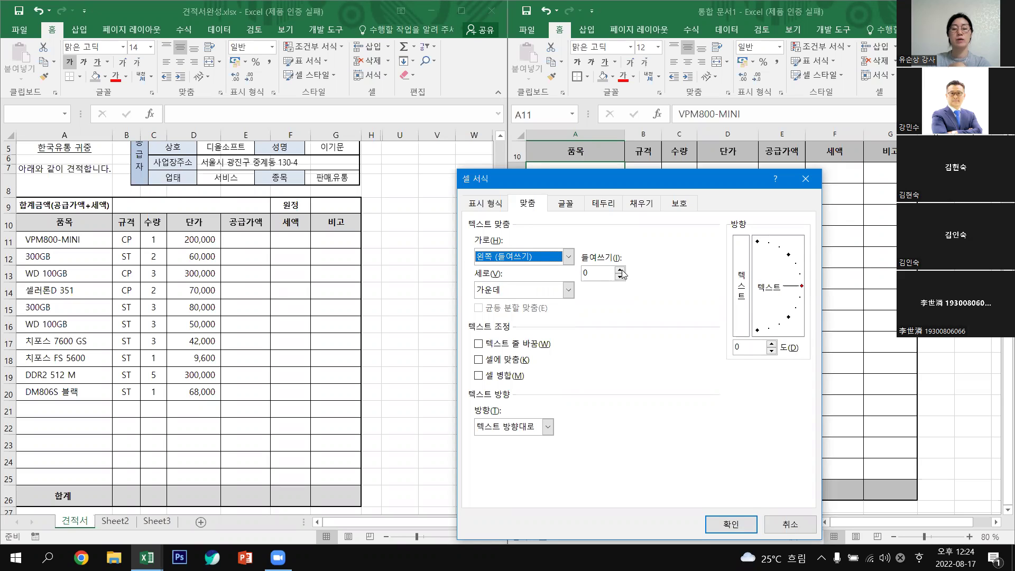
{"action": "left_click", "coordinate": [570, 257]}
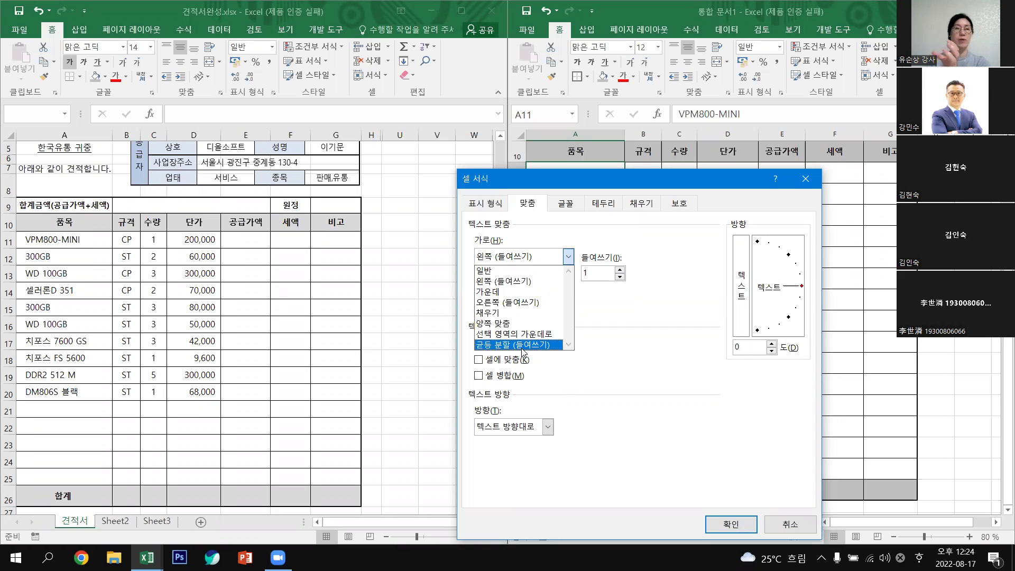
{"action": "left_click", "coordinate": [493, 271]}
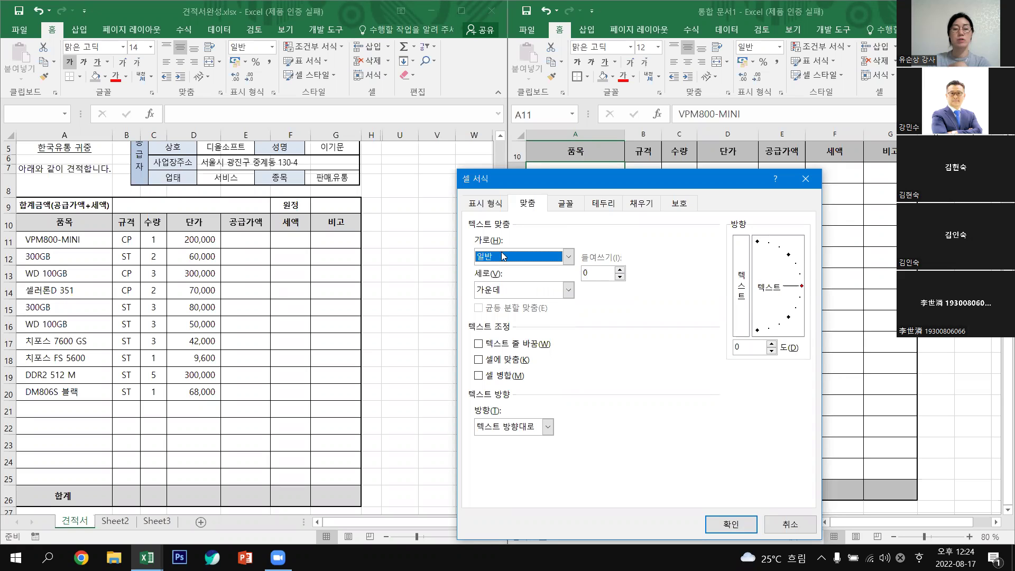
{"action": "left_click", "coordinate": [505, 256]}
{"action": "left_click", "coordinate": [488, 286]}
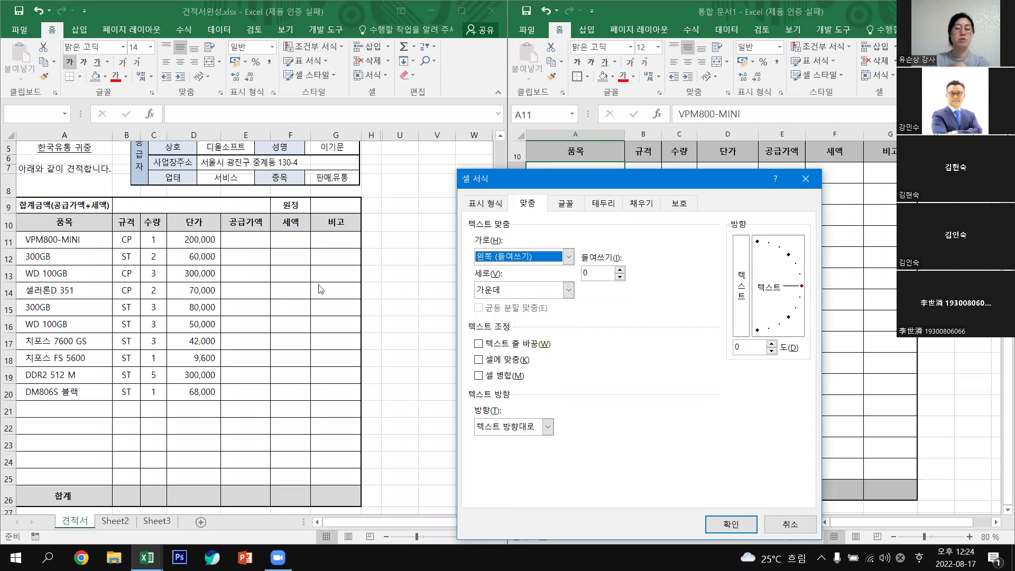
Set the indent to 1 after 0.5 is rejected, and apply the alignment.
{"action": "left_click", "coordinate": [596, 271]}
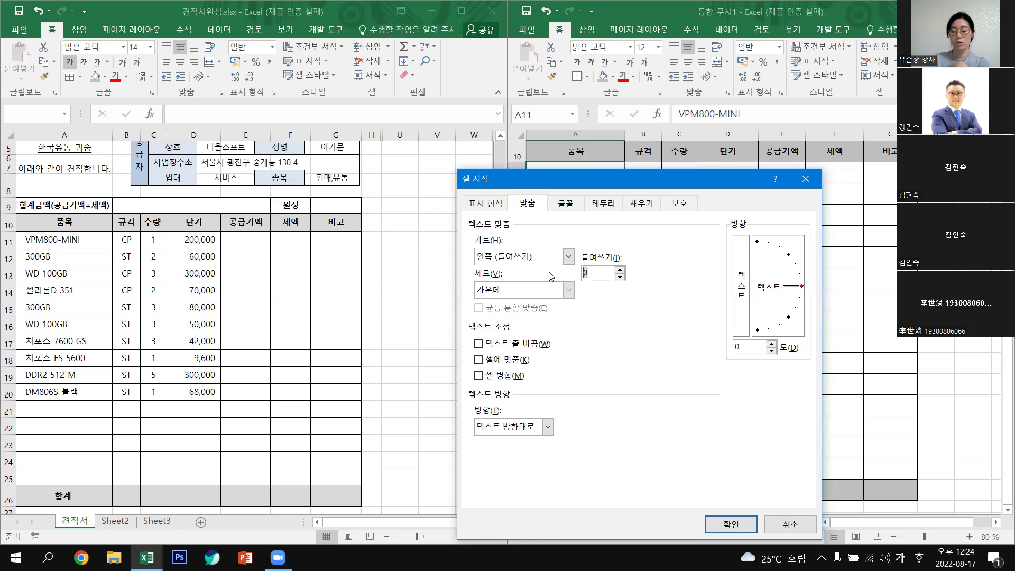
{"action": "type", "text": "0.5"}
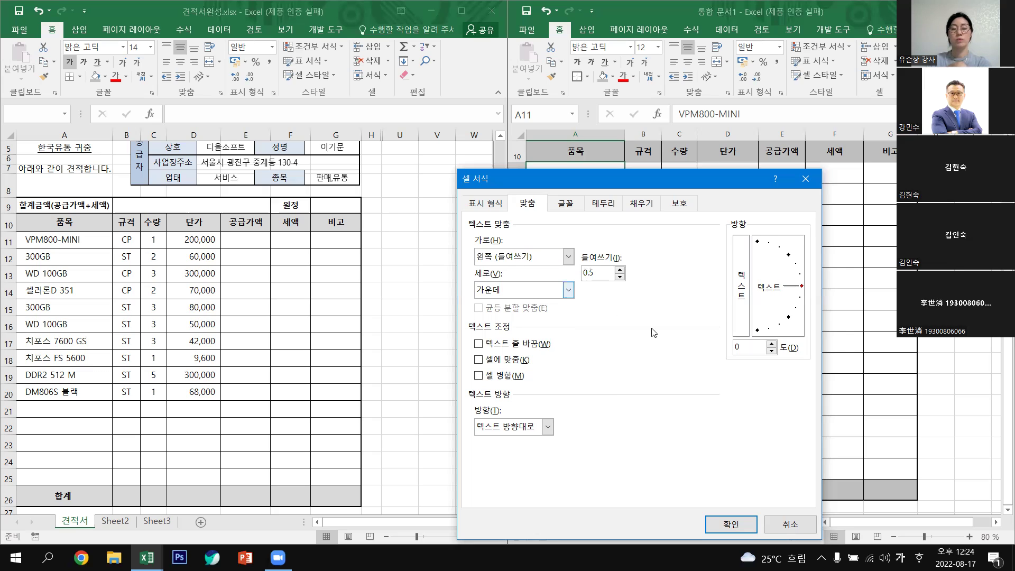
{"action": "left_click", "coordinate": [742, 527]}
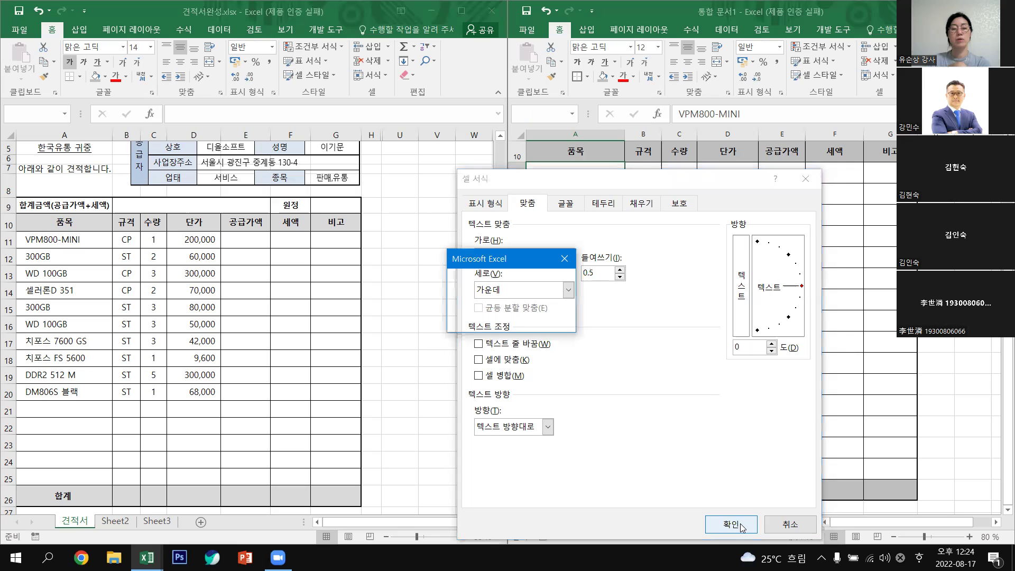
{"action": "left_click", "coordinate": [512, 318]}
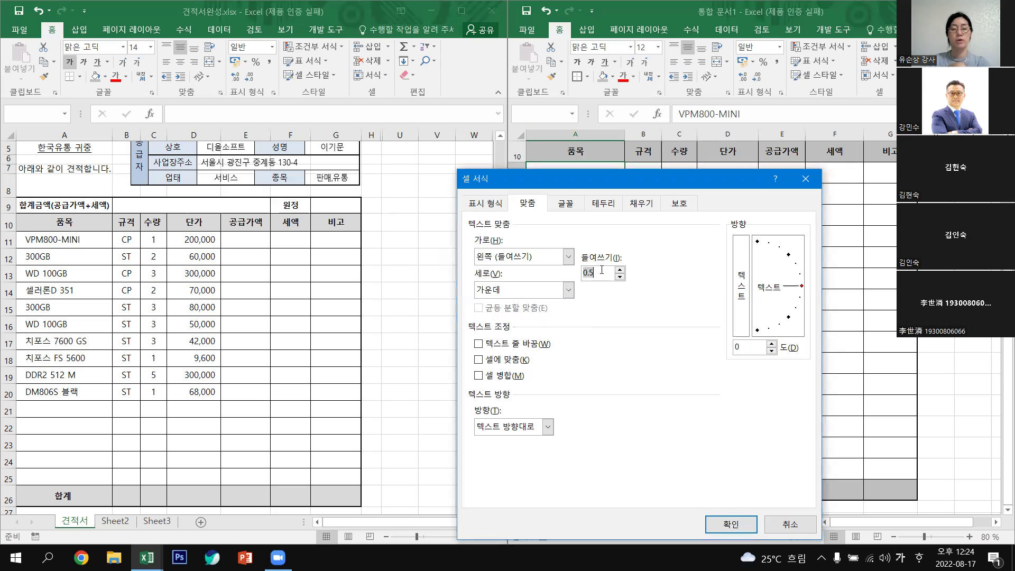
{"action": "type", "text": "1"}
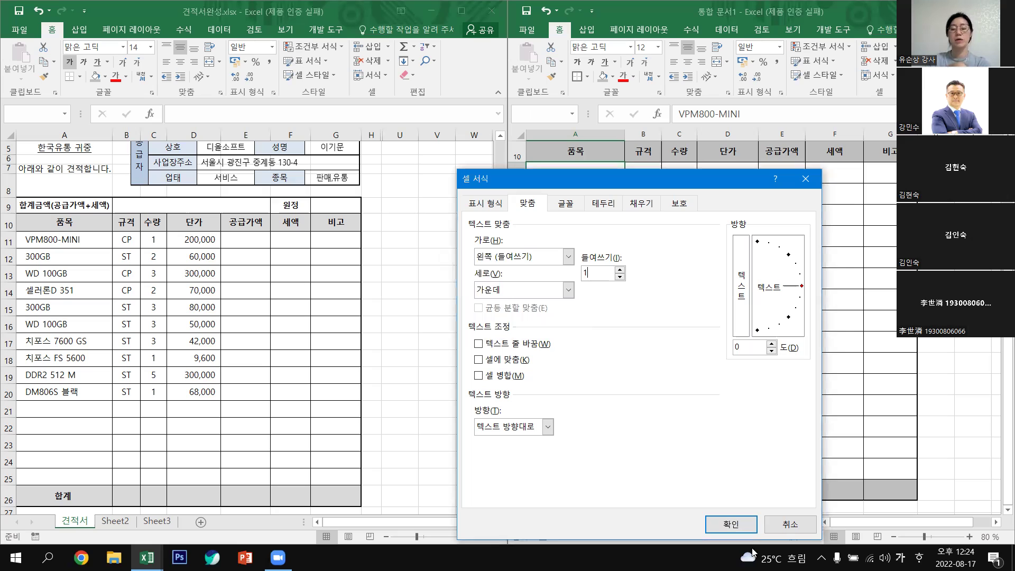
{"action": "left_click", "coordinate": [744, 529]}
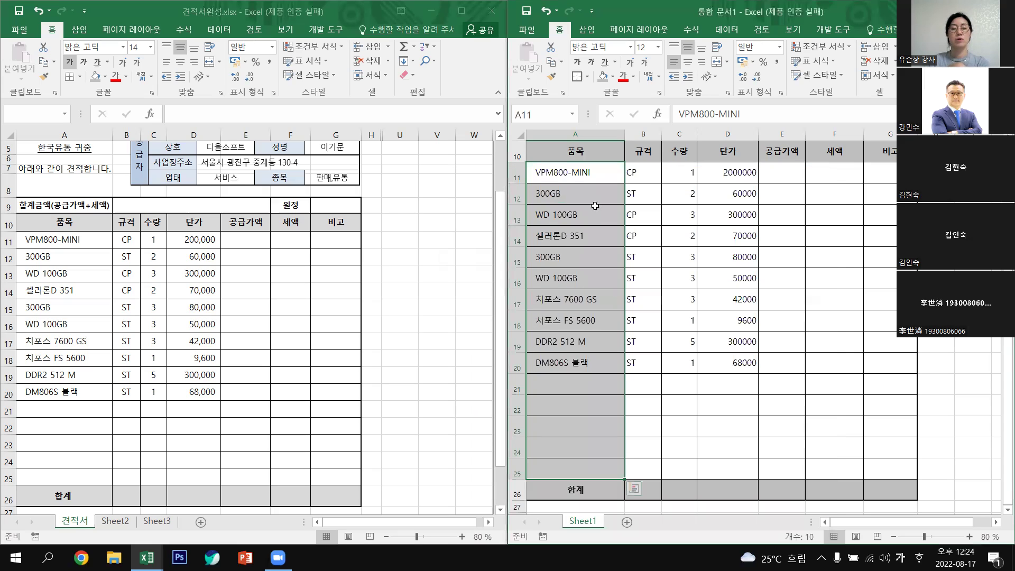
Center the 규격 and 수량 columns in B11:C26.
{"action": "left_click", "coordinate": [540, 210]}
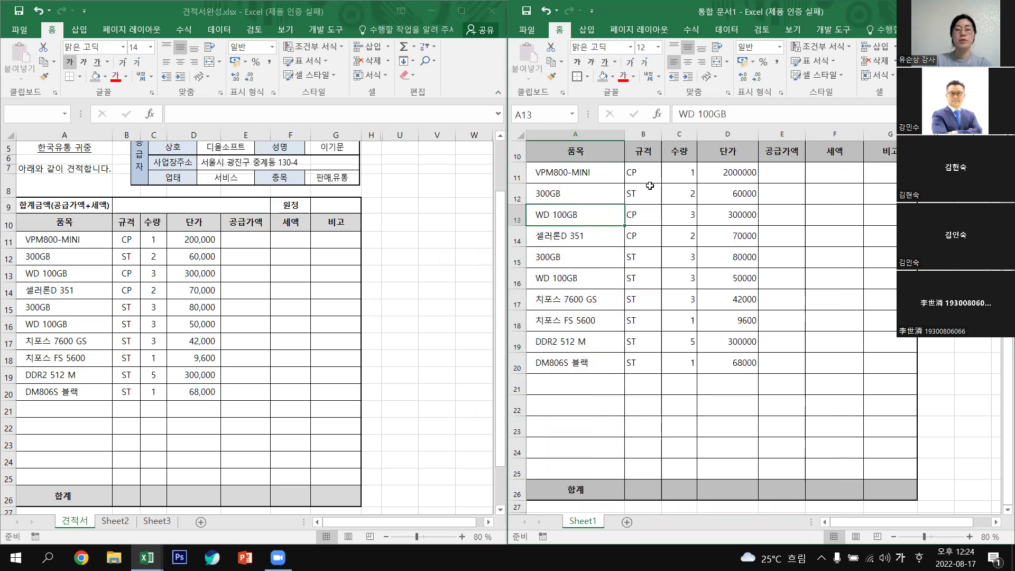
{"action": "left_click_drag", "start_coordinate": [641, 169], "coordinate": [680, 489]}
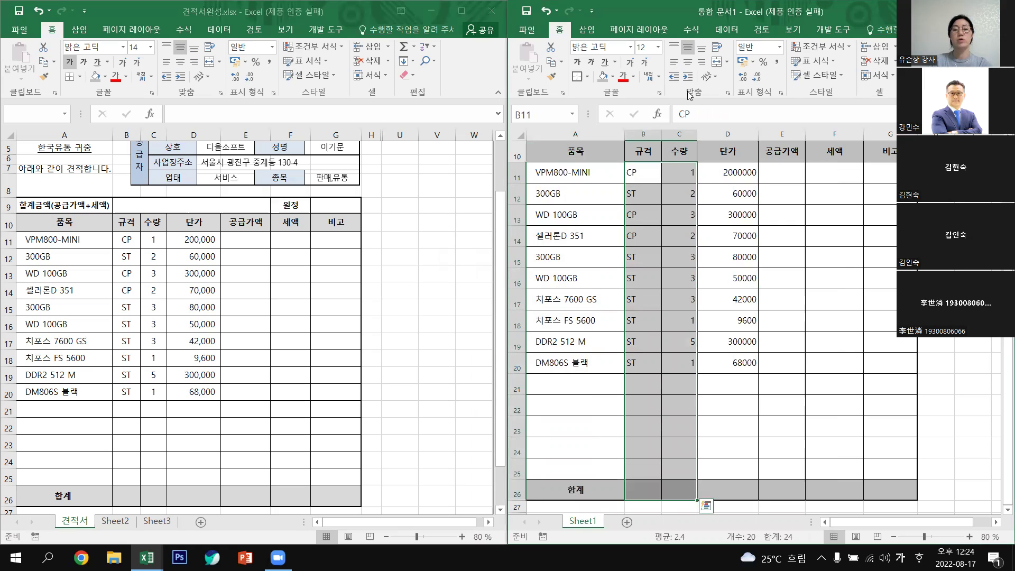
{"action": "left_click", "coordinate": [690, 63]}
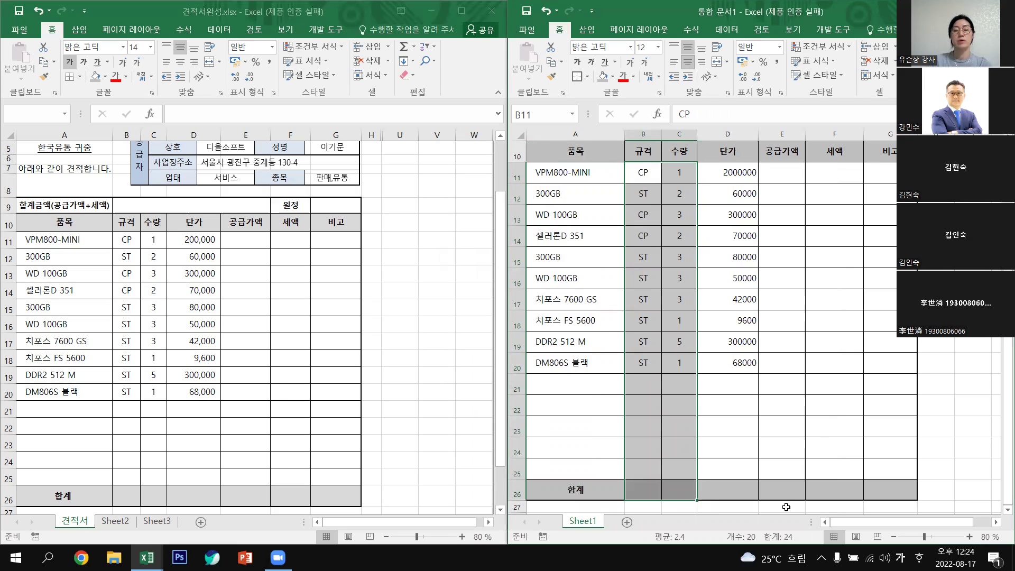
{"action": "left_click", "coordinate": [828, 423]}
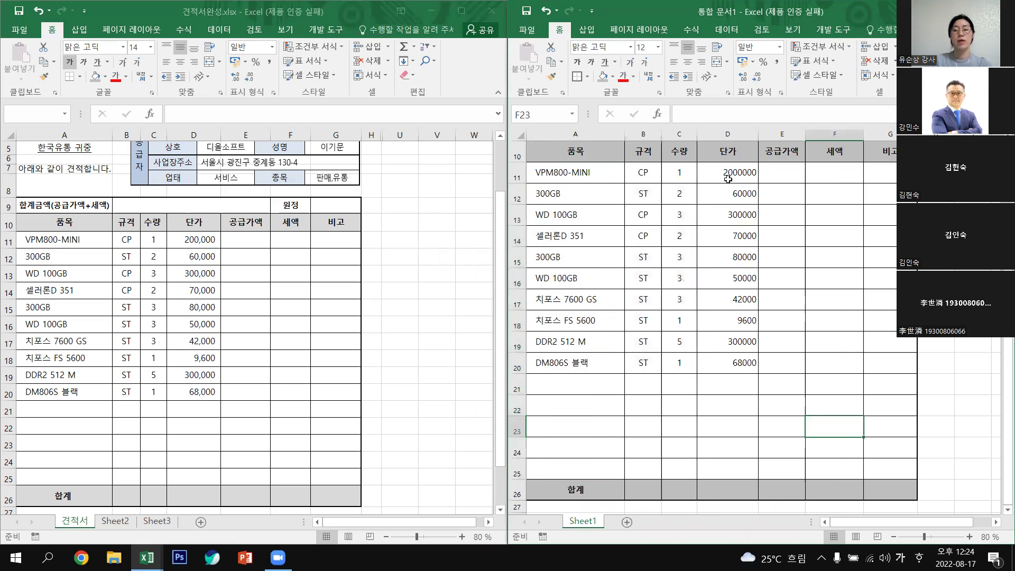
Apply Comma Style (쉼표 스타일) to the prices and amounts in D11:G26.
{"action": "left_click_drag", "start_coordinate": [725, 173], "coordinate": [910, 495]}
{"action": "left_click", "coordinate": [936, 384]}
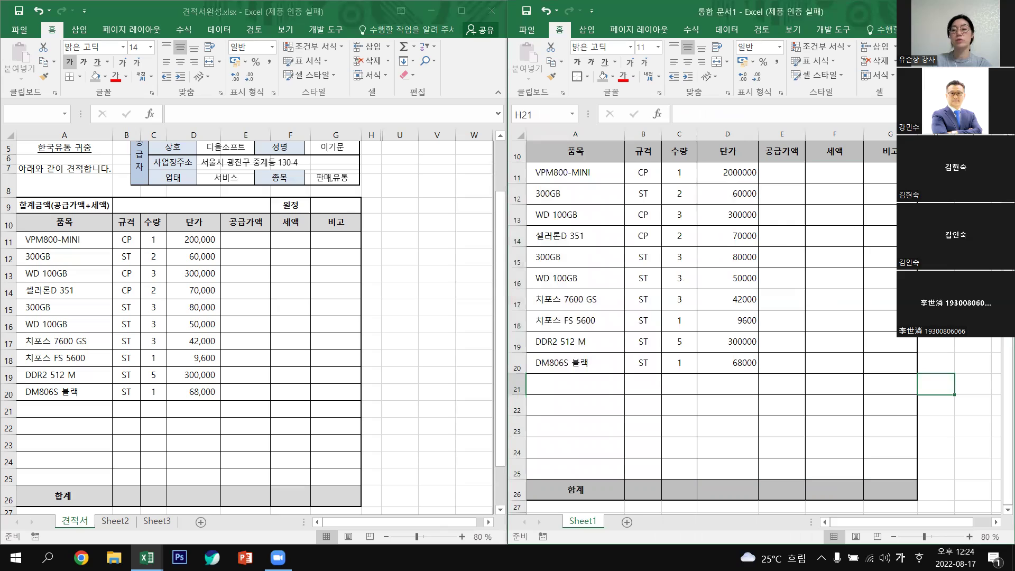
{"action": "left_click_drag", "start_coordinate": [728, 172], "coordinate": [926, 479]}
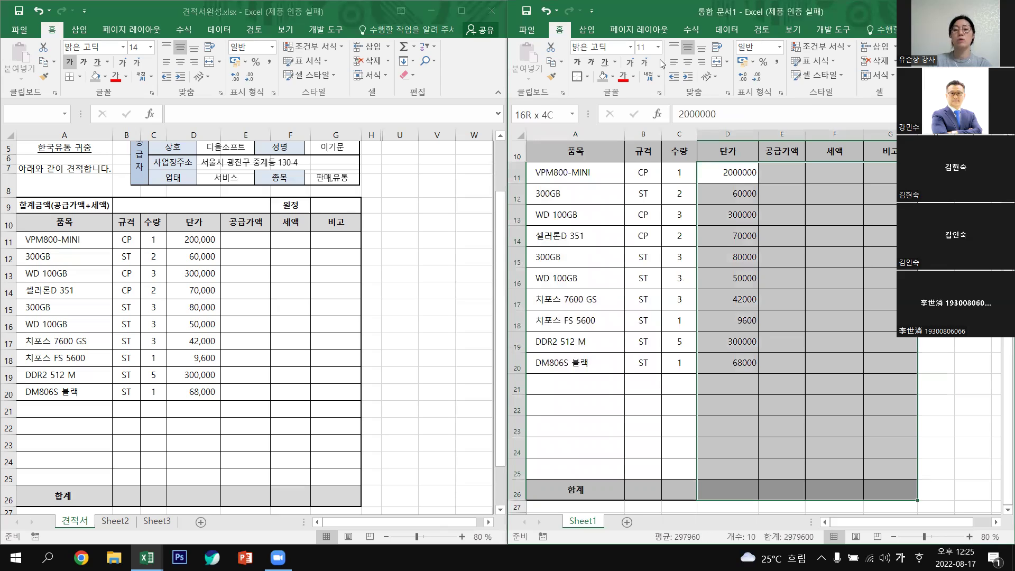
{"action": "left_click", "coordinate": [778, 64]}
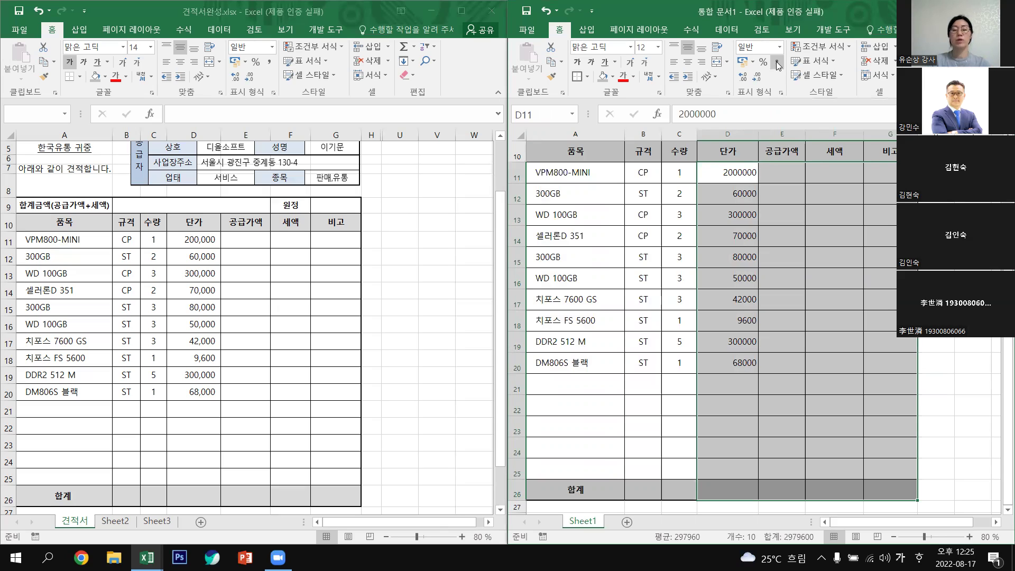
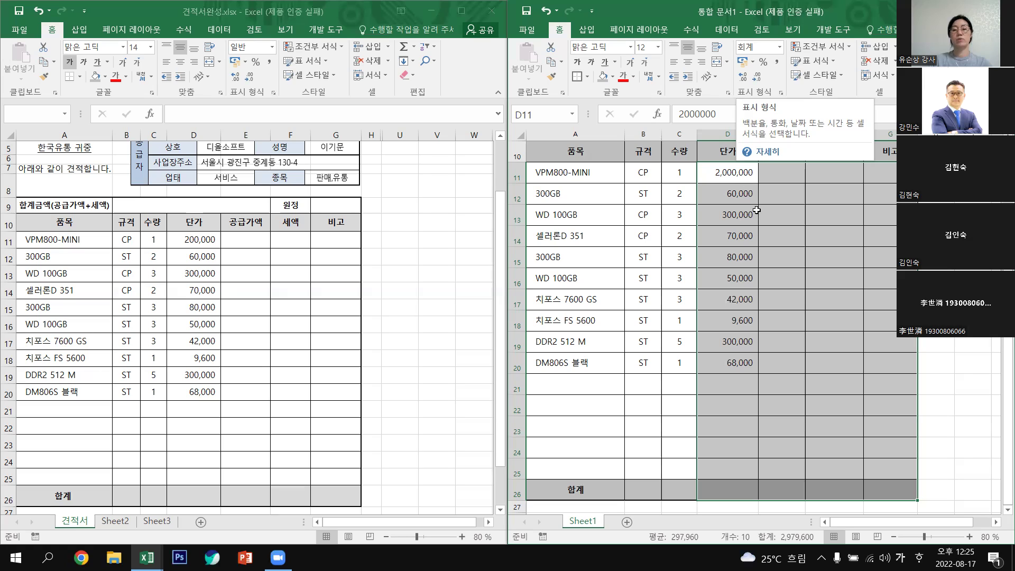
Check the font size of the heading rows and the 합계 cell A26, leaving them unchanged.
{"action": "left_click", "coordinate": [944, 194]}
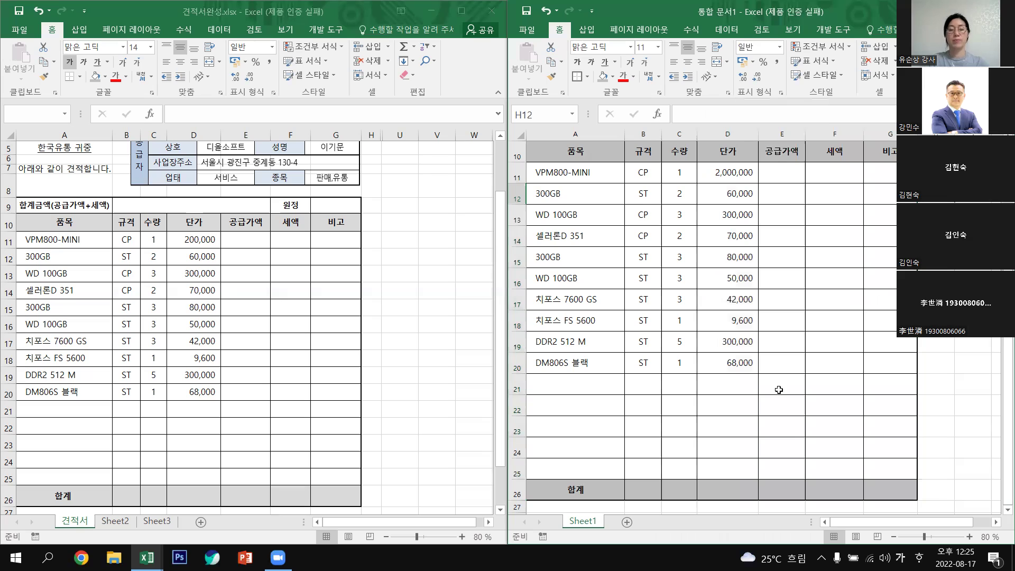
{"action": "scroll", "coordinate": [779, 390], "scroll_direction": "up", "scroll_amount": 1}
{"action": "scroll", "coordinate": [779, 390], "scroll_direction": "up", "scroll_amount": 1}
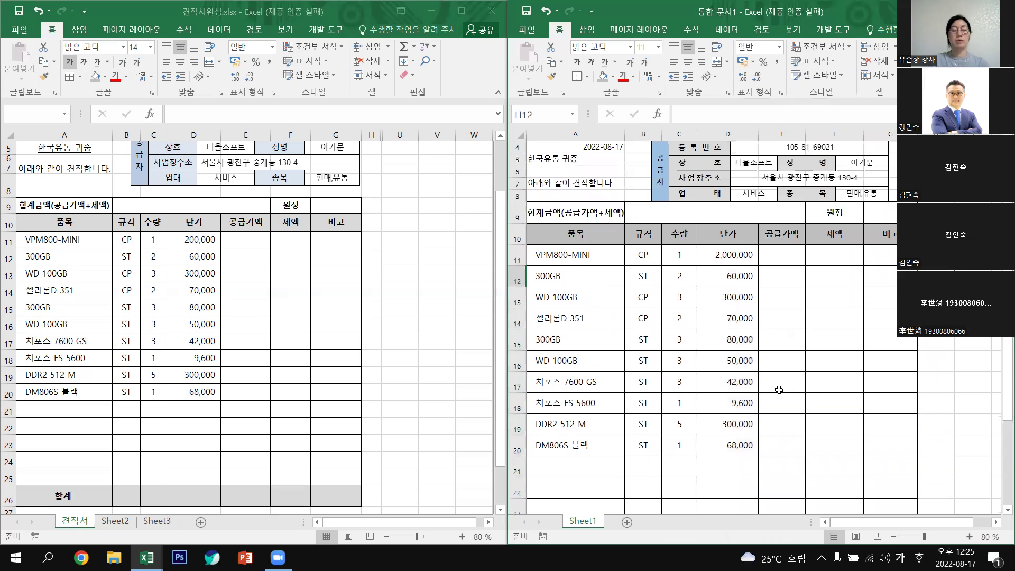
{"action": "left_click_drag", "start_coordinate": [531, 226], "coordinate": [881, 232]}
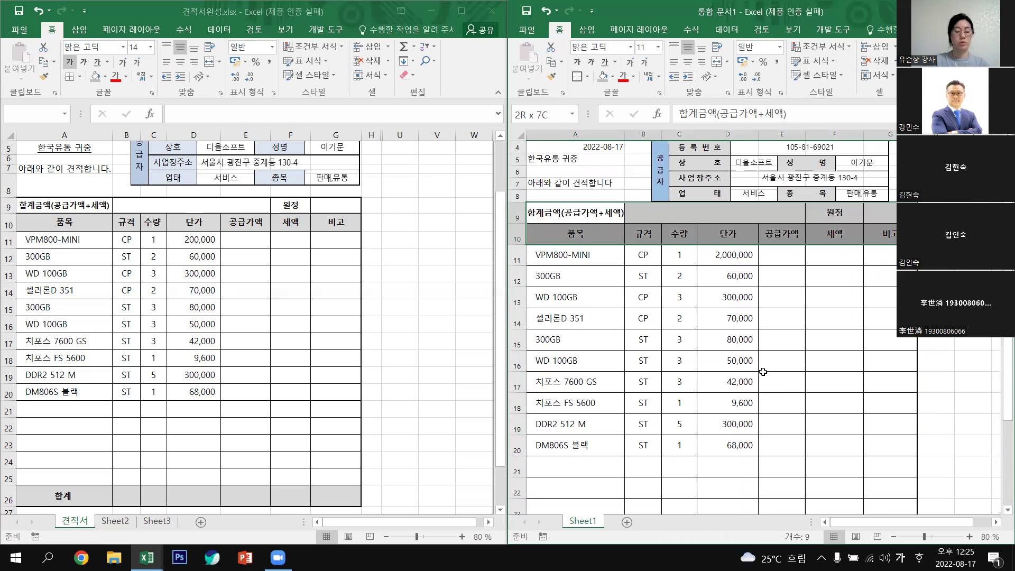
{"action": "scroll", "coordinate": [580, 493], "scroll_direction": "down", "scroll_amount": 2}
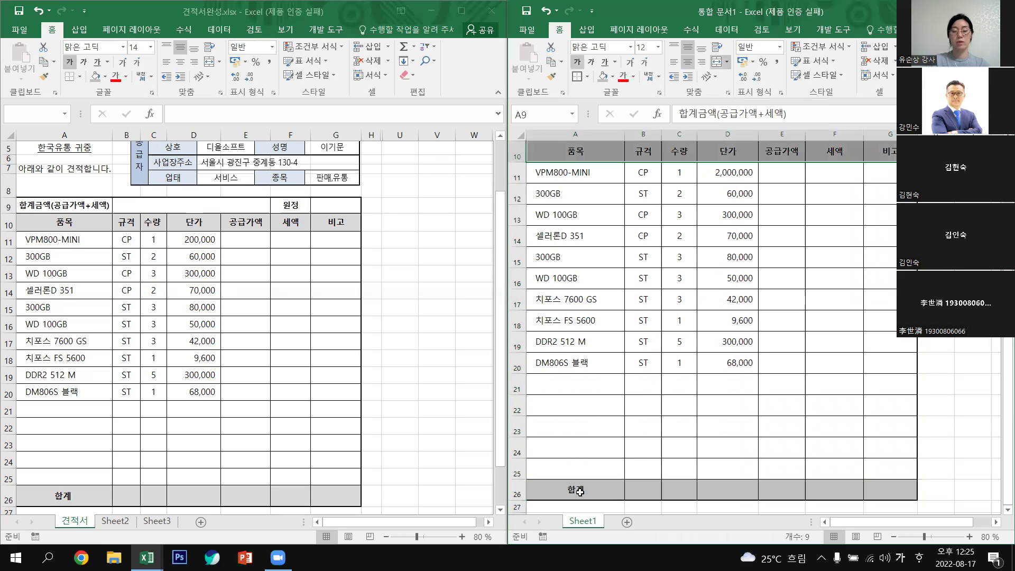
{"action": "left_click", "coordinate": [580, 492]}
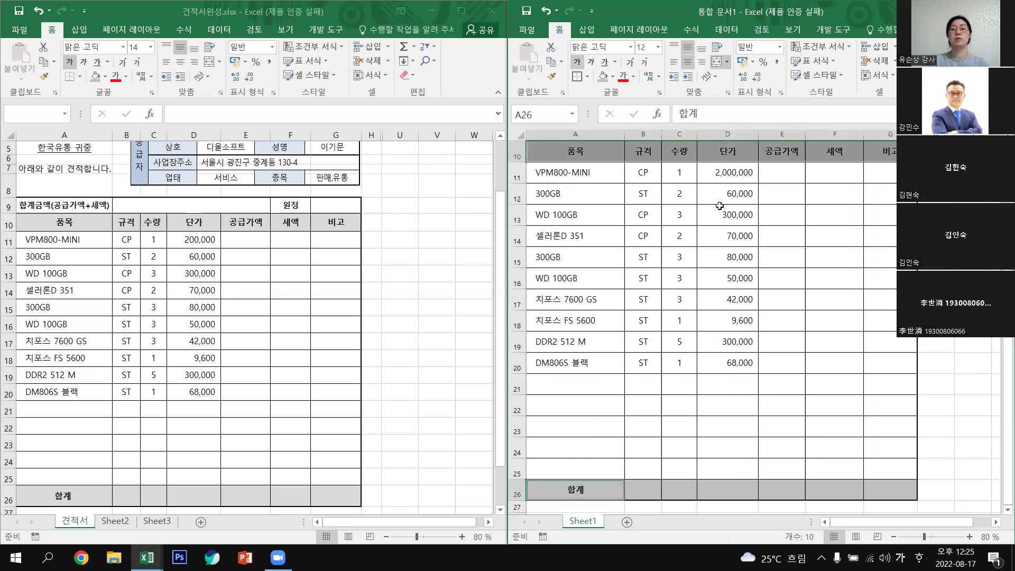
{"action": "left_click", "coordinate": [658, 47]}
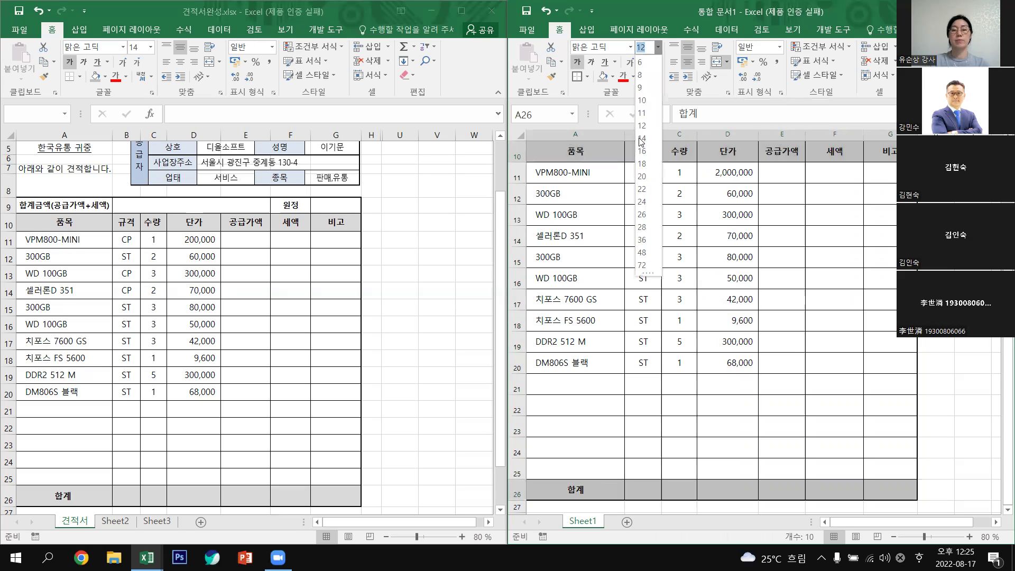
{"action": "left_click", "coordinate": [955, 278]}
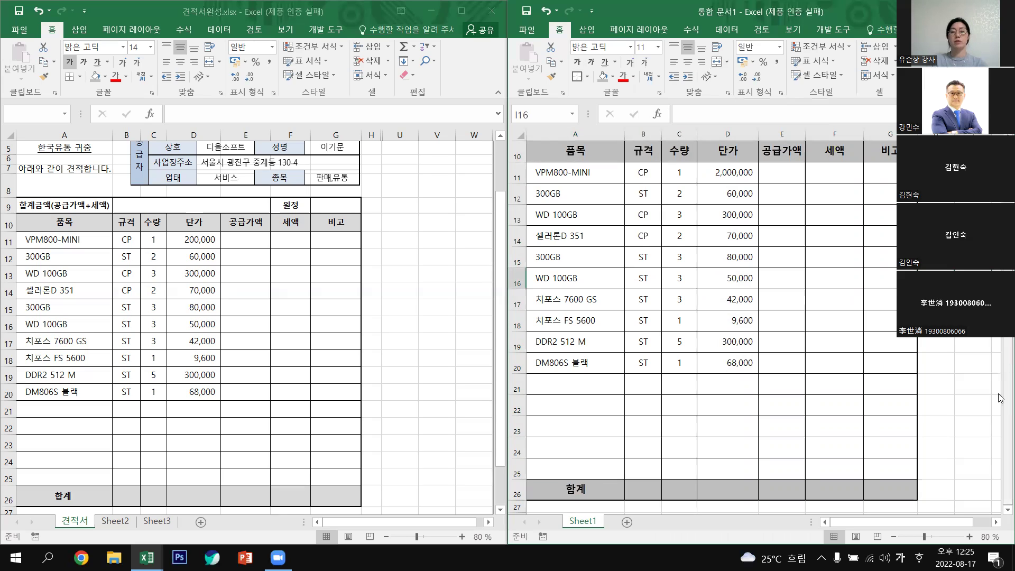
Set the 견 적 서 title in A2 to HY견고딕 at 28 pt.
{"action": "scroll", "coordinate": [712, 317], "scroll_direction": "up", "scroll_amount": 1}
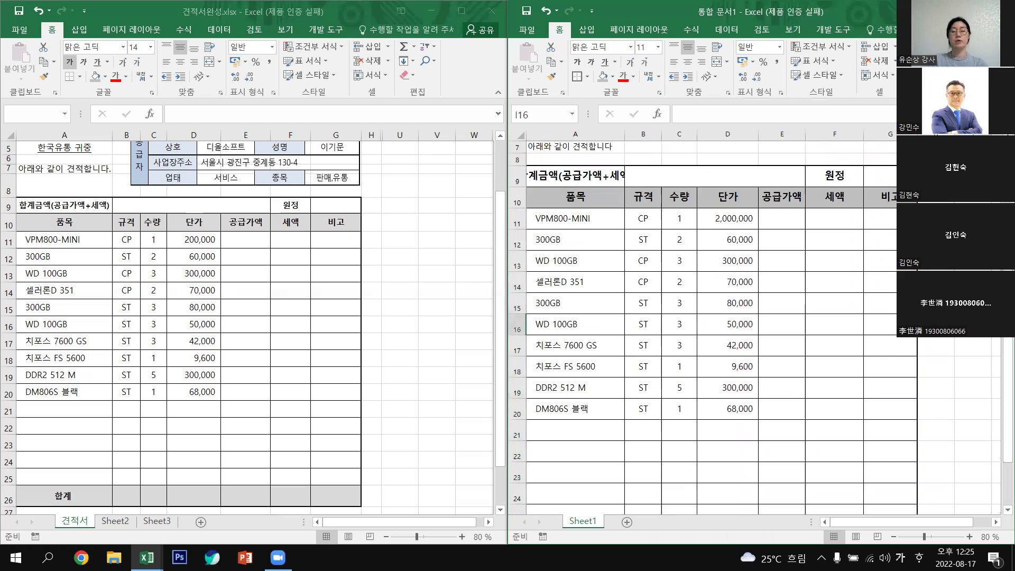
{"action": "scroll", "coordinate": [712, 318], "scroll_direction": "up", "scroll_amount": 2}
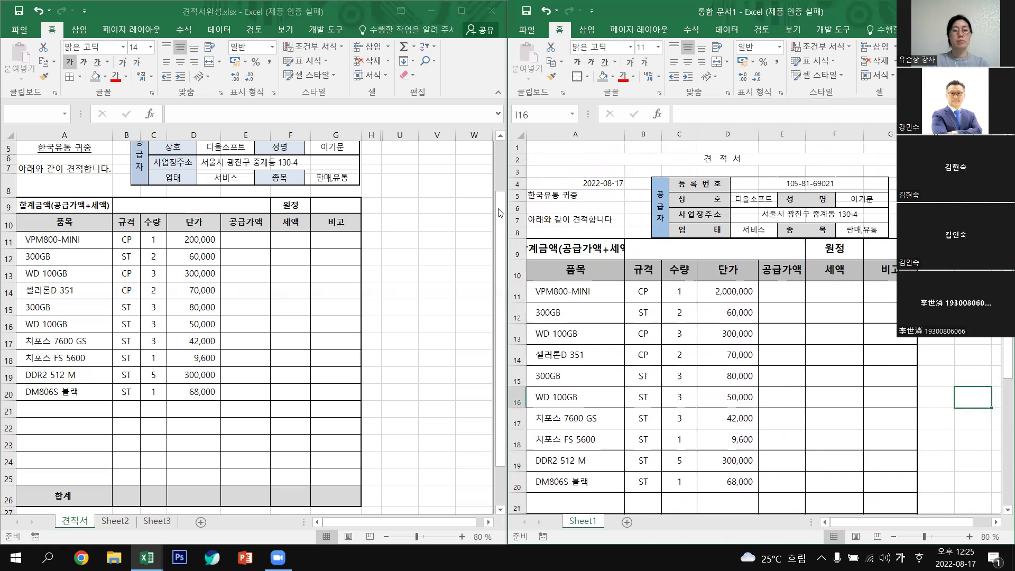
{"action": "left_click_drag", "start_coordinate": [500, 217], "coordinate": [499, 167]}
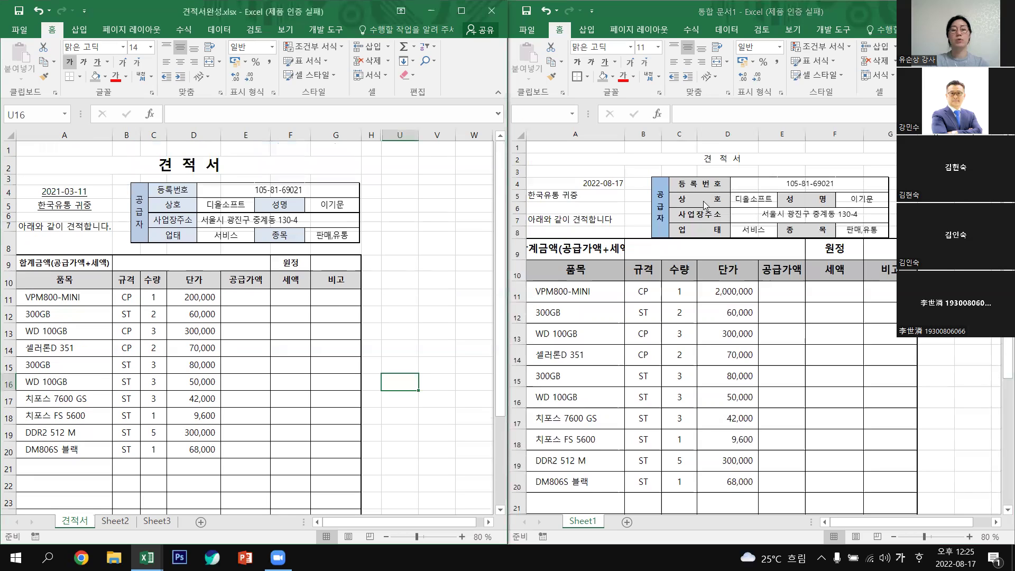
{"action": "left_click", "coordinate": [720, 159]}
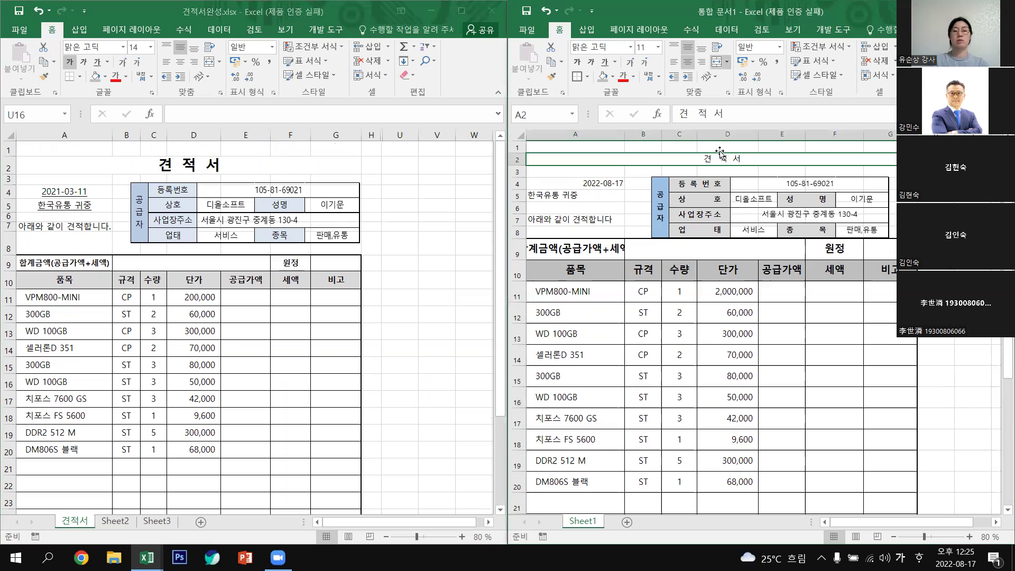
{"action": "left_click", "coordinate": [631, 48]}
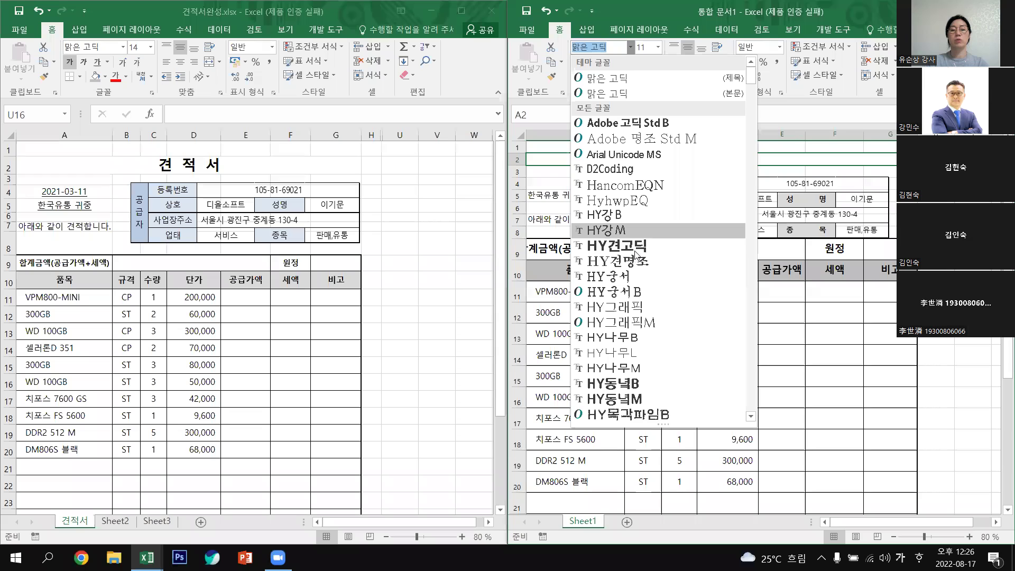
{"action": "left_click", "coordinate": [635, 249]}
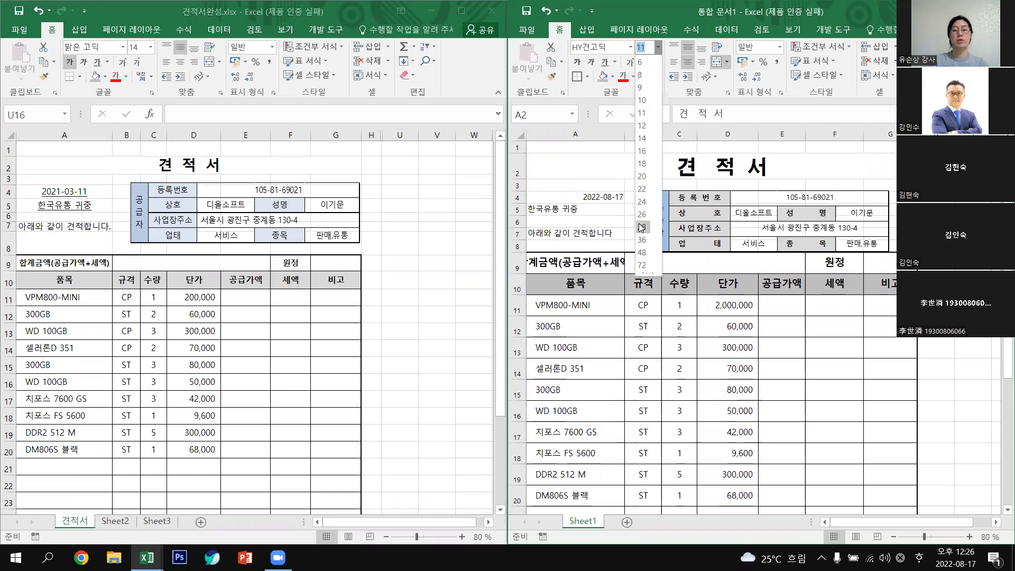
{"action": "left_click", "coordinate": [641, 227]}
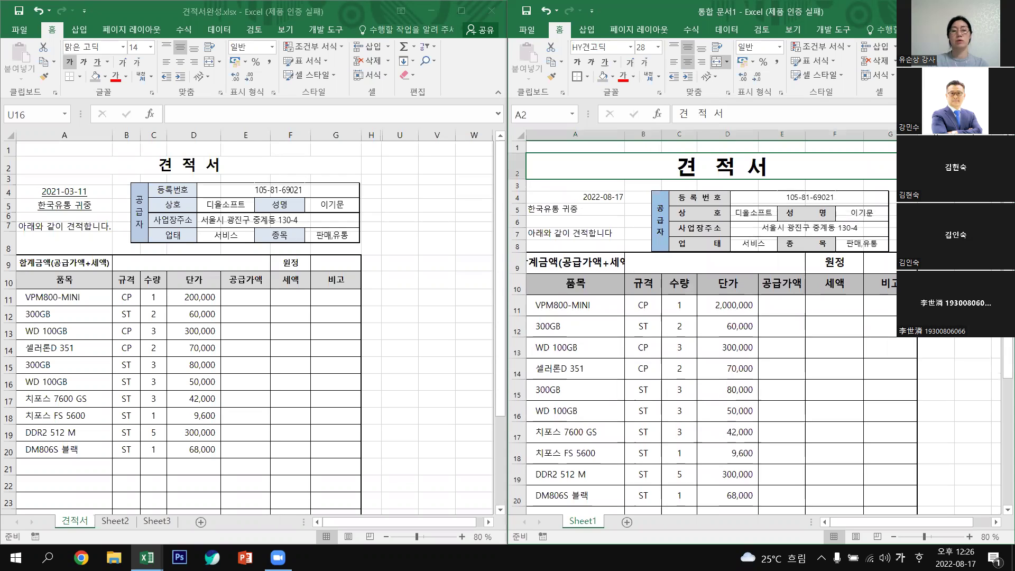
{"action": "left_click", "coordinate": [941, 209]}
{"action": "left_click_drag", "start_coordinate": [585, 198], "coordinate": [587, 235]}
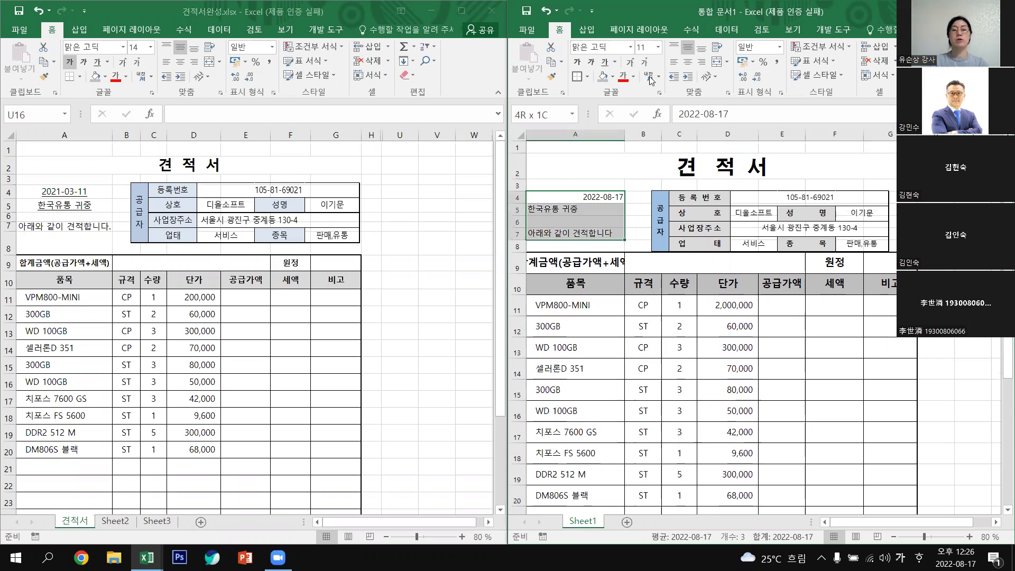
Make the date, recipient and greeting lines in A4:A7 12 pt and centred.
{"action": "left_click", "coordinate": [658, 47]}
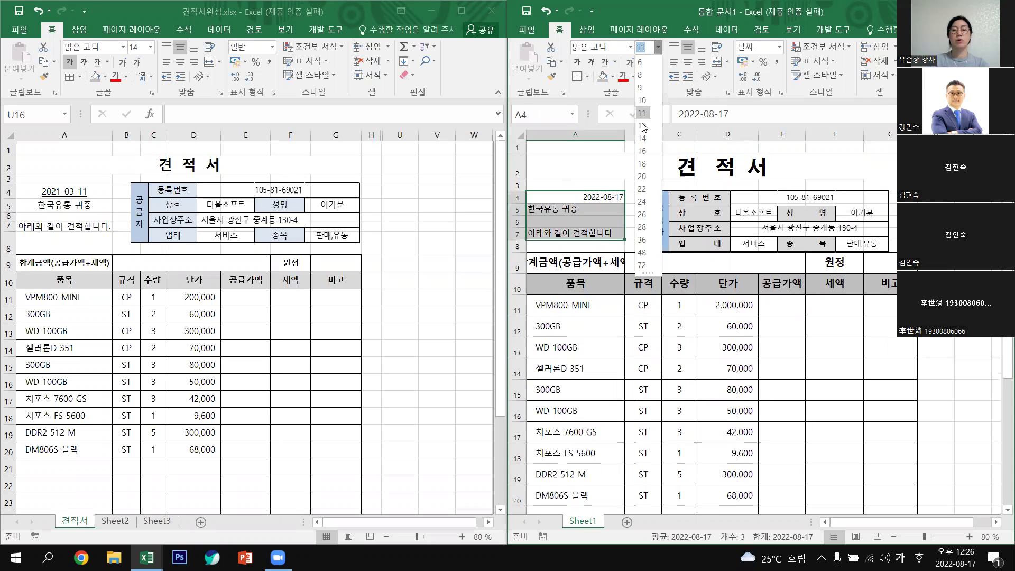
{"action": "left_click", "coordinate": [639, 126]}
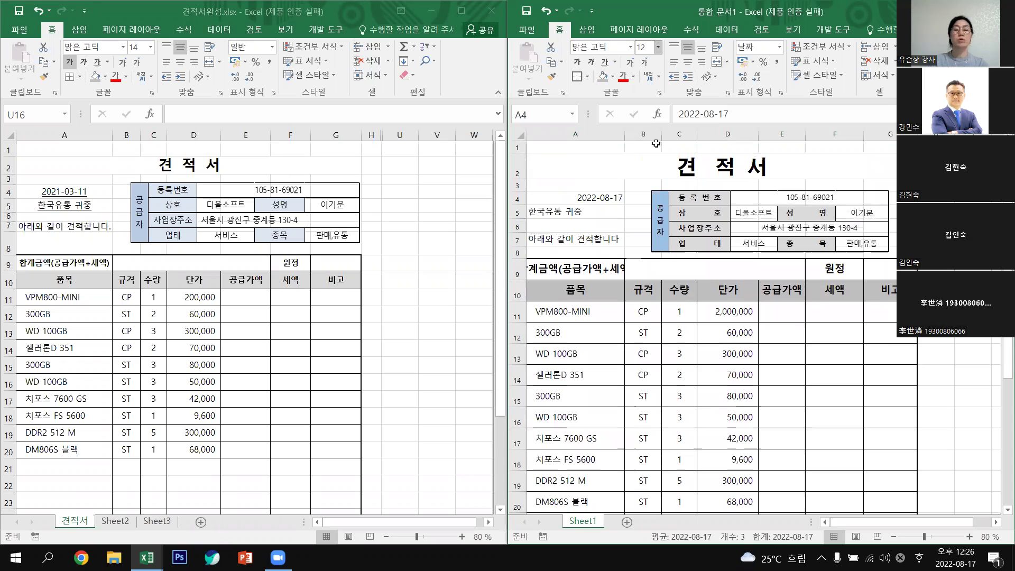
{"action": "left_click", "coordinate": [687, 63]}
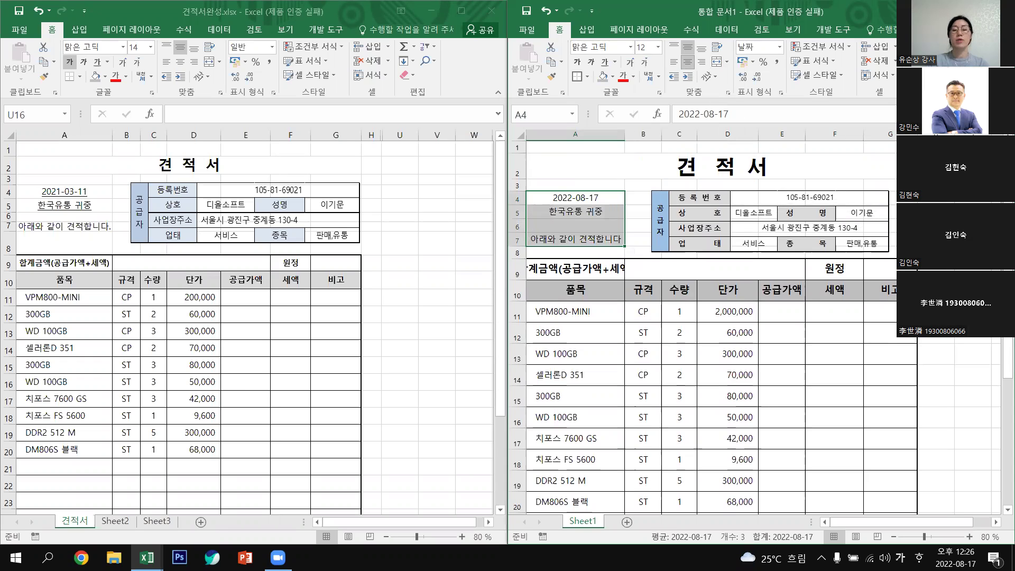
{"action": "left_click", "coordinate": [551, 209]}
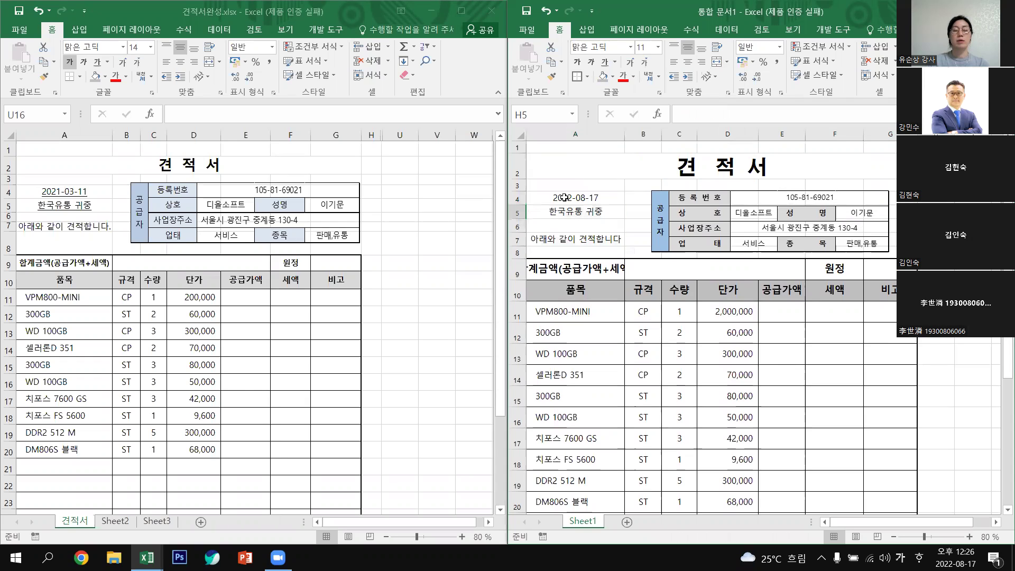
Underline the date and 한국유통 귀중 lines in A4:A5.
{"action": "left_click_drag", "start_coordinate": [565, 198], "coordinate": [599, 218]}
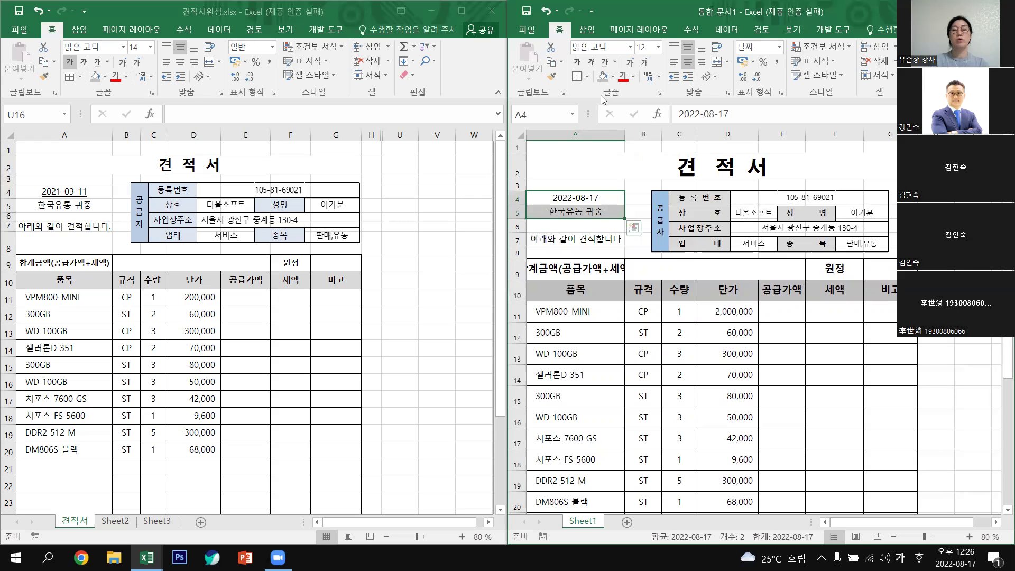
{"action": "left_click", "coordinate": [606, 63]}
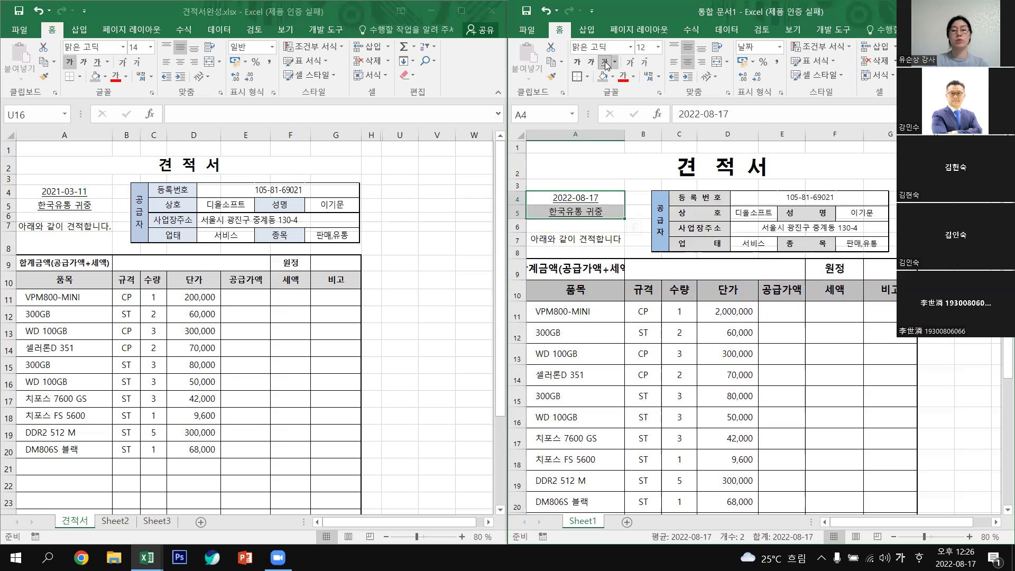
{"action": "key", "text": "Up"}
{"action": "key", "text": "Up"}
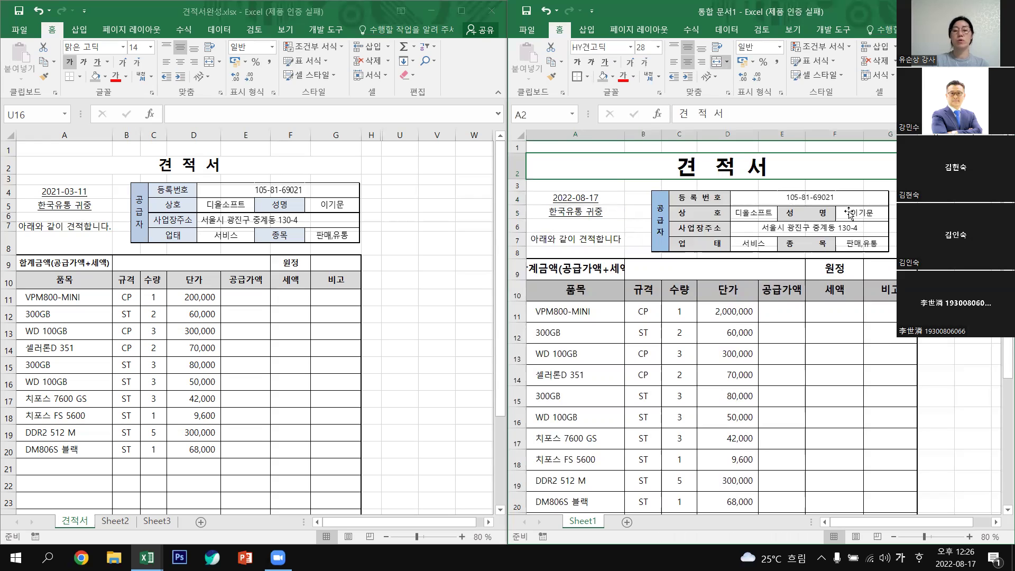
Shift the 공급자 supplier picture right and enlarge it from its top-left corner.
{"action": "left_click", "coordinate": [823, 219]}
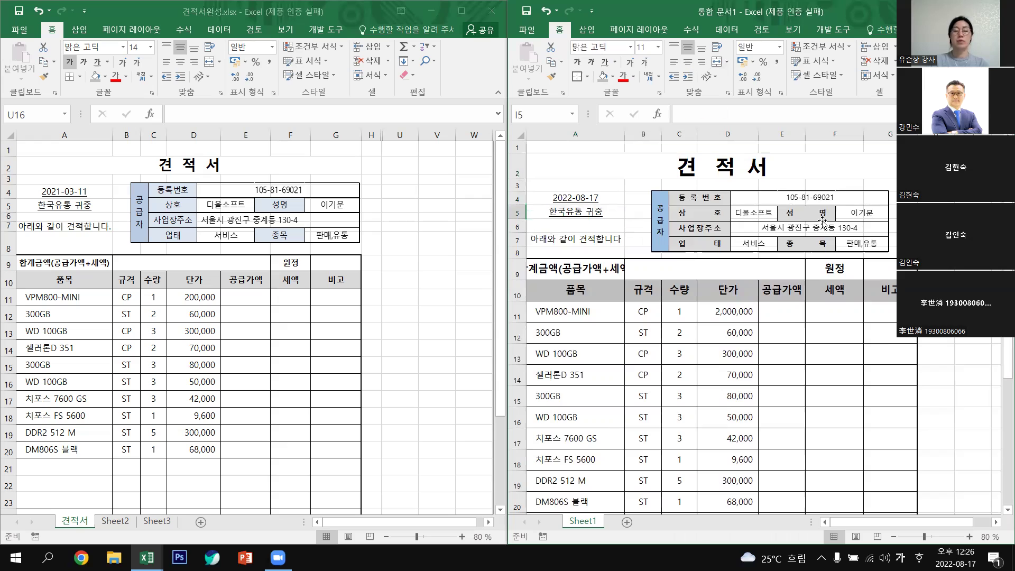
{"action": "left_click", "coordinate": [786, 193]}
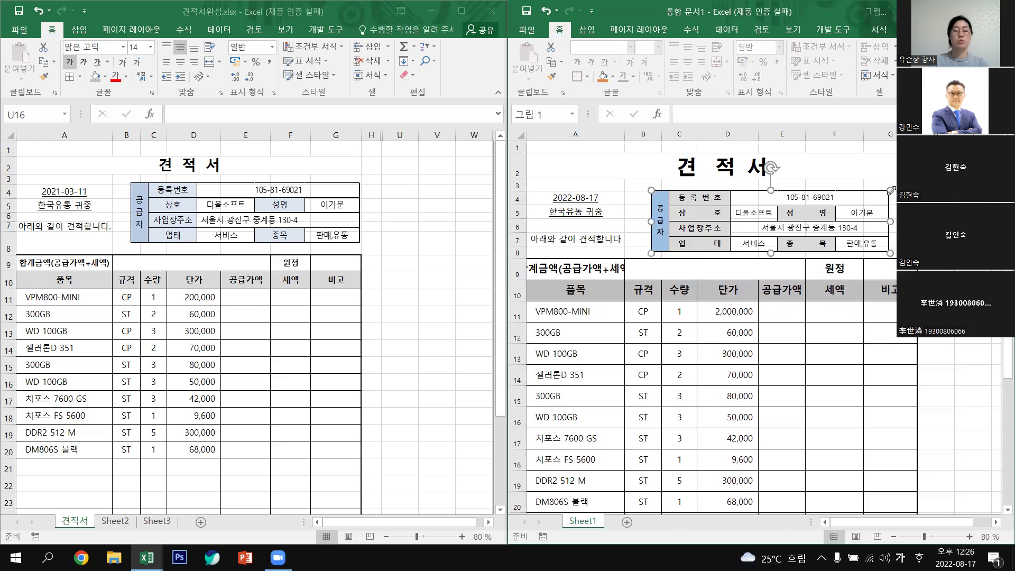
{"action": "left_click_drag", "start_coordinate": [816, 215], "coordinate": [843, 213]}
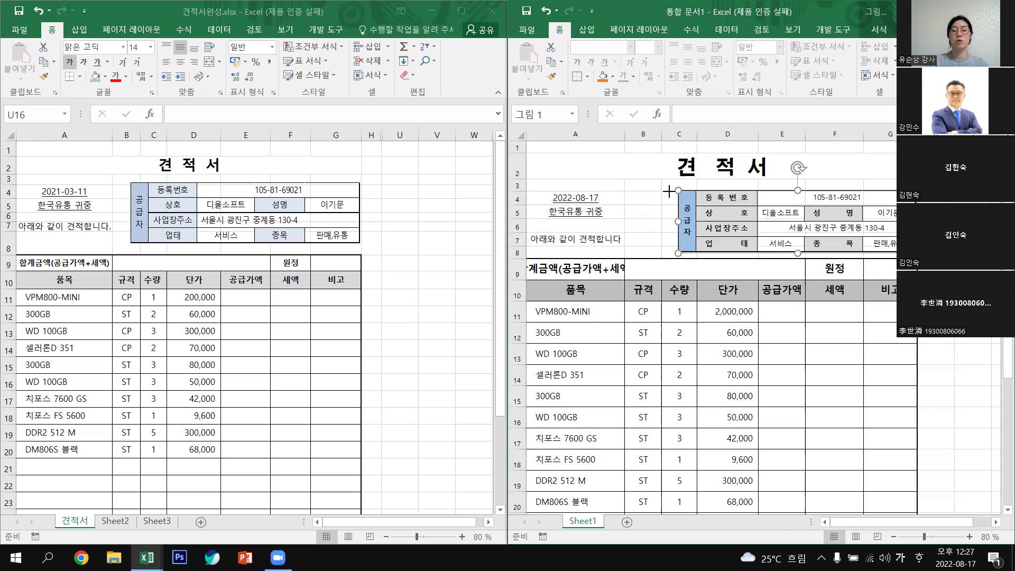
{"action": "left_click_drag", "start_coordinate": [679, 190], "coordinate": [663, 186]}
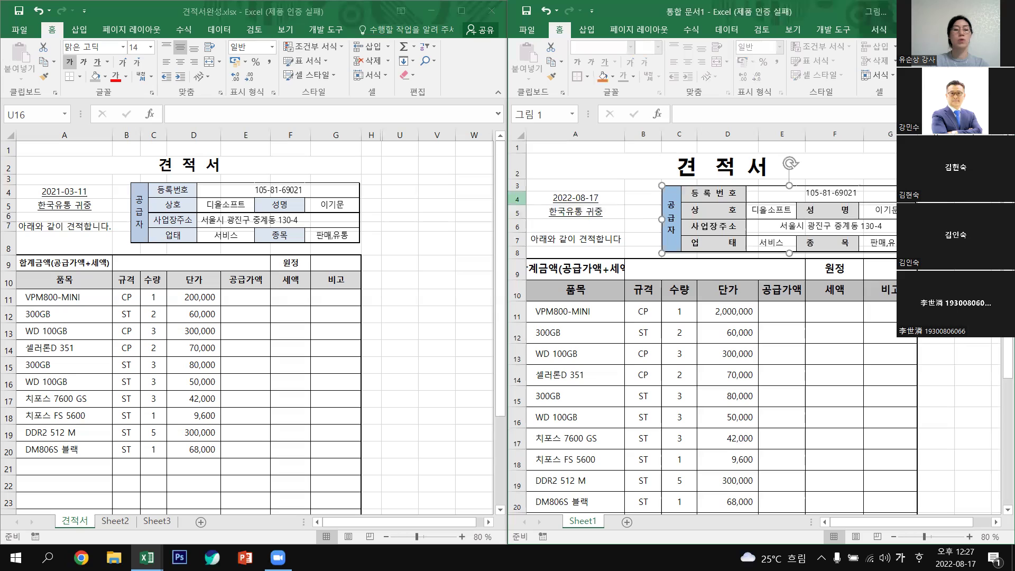
{"action": "key", "text": "Escape"}
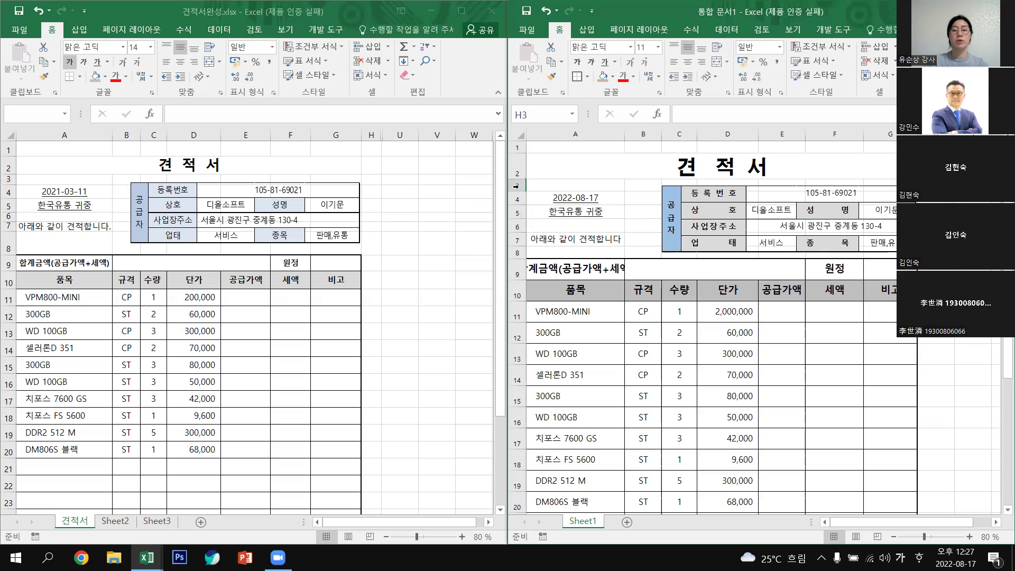
Increase the height of rows 3 through 7 in the quote header.
{"action": "left_click_drag", "start_coordinate": [516, 202], "coordinate": [518, 253]}
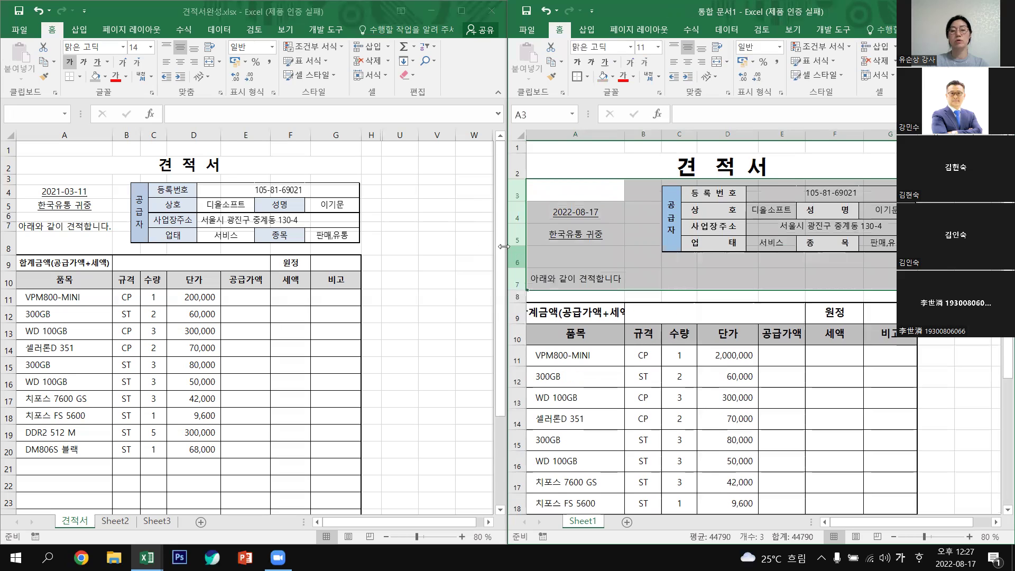
{"action": "mouse_move", "coordinate": [518, 291]}
{"action": "left_mouse_down"}
{"action": "mouse_move", "coordinate": [518, 242]}
{"action": "mouse_move", "coordinate": [518, 279]}
{"action": "left_mouse_up"}
{"action": "left_click", "coordinate": [980, 341]}
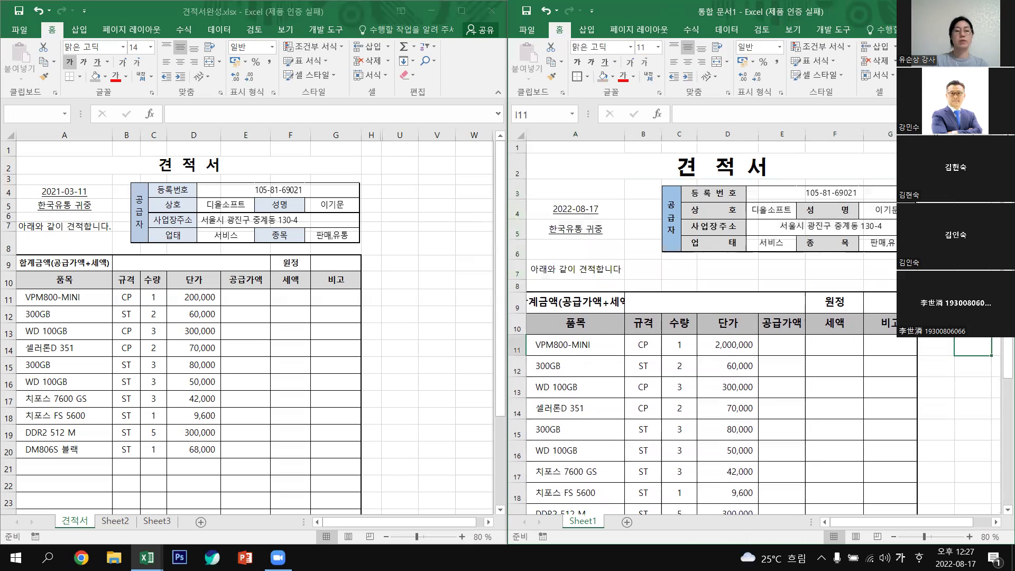
Move the supplier picture down beside rows 4–7 and resize it toward the upper left.
{"action": "left_click_drag", "start_coordinate": [749, 215], "coordinate": [743, 244]}
{"action": "left_click_drag", "start_coordinate": [743, 242], "coordinate": [748, 241]}
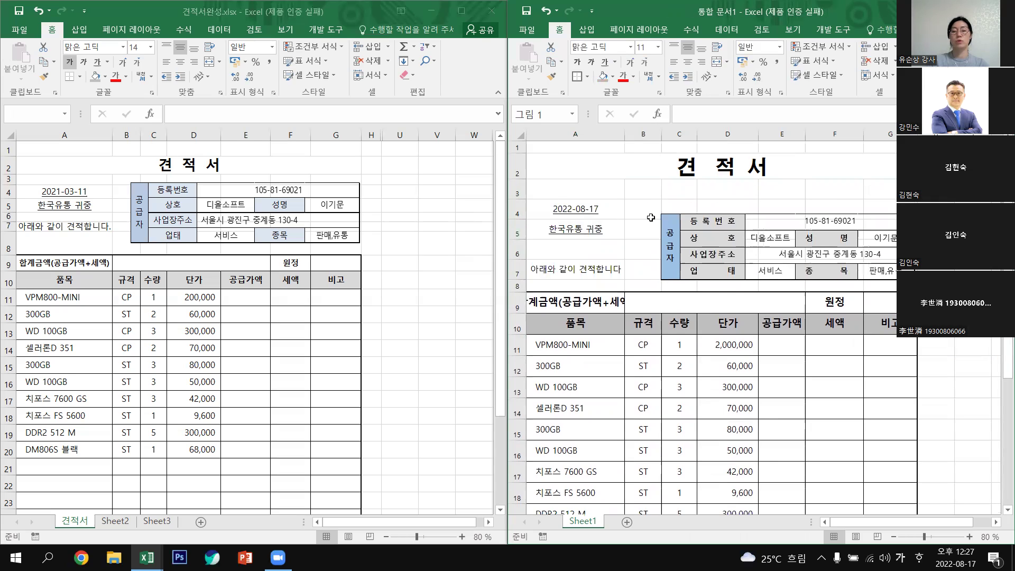
{"action": "left_click", "coordinate": [671, 218]}
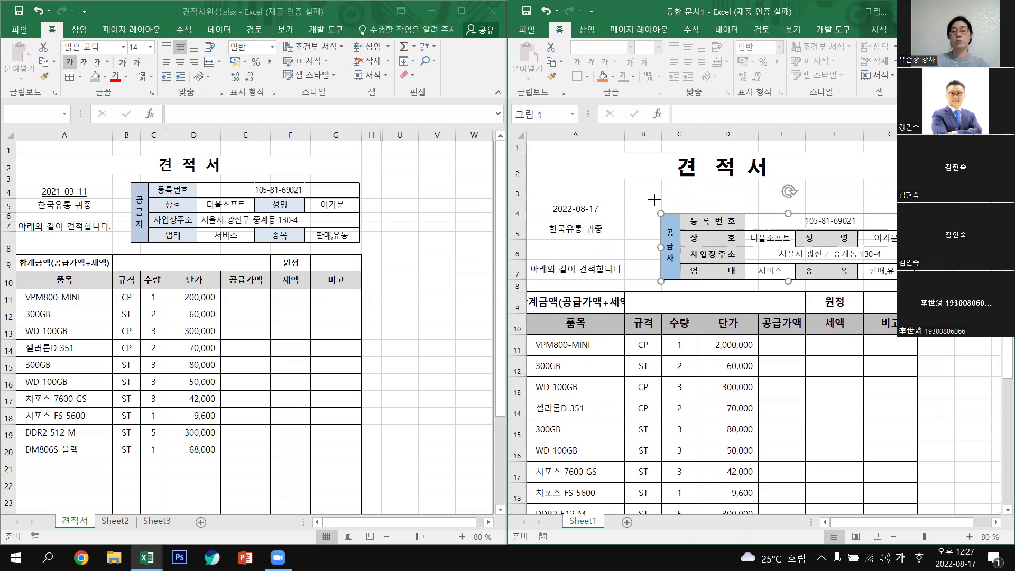
{"action": "left_click_drag", "start_coordinate": [657, 209], "coordinate": [606, 196]}
{"action": "left_click_drag", "start_coordinate": [894, 254], "coordinate": [610, 200]}
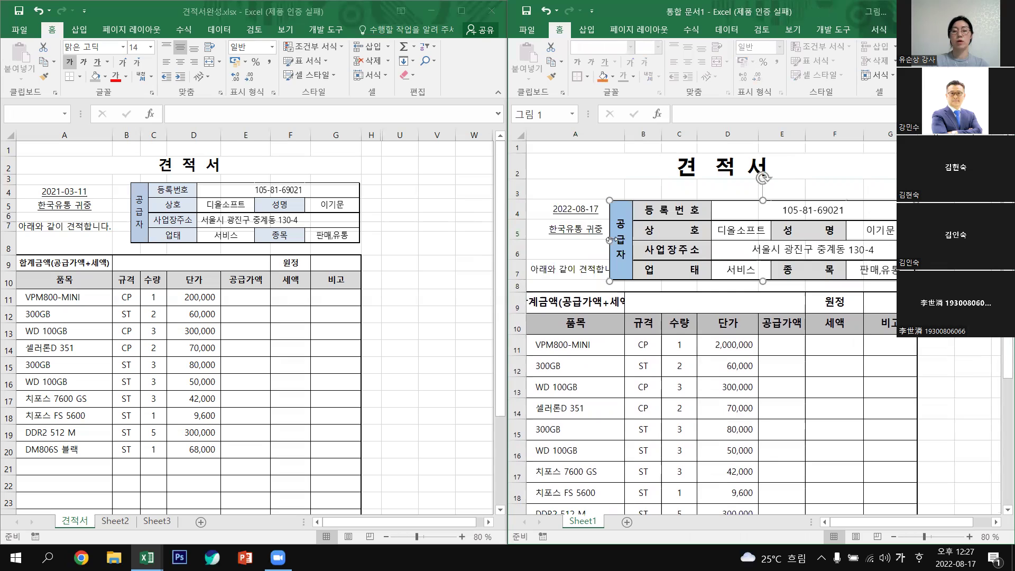
{"action": "left_click_drag", "start_coordinate": [609, 239], "coordinate": [634, 241]}
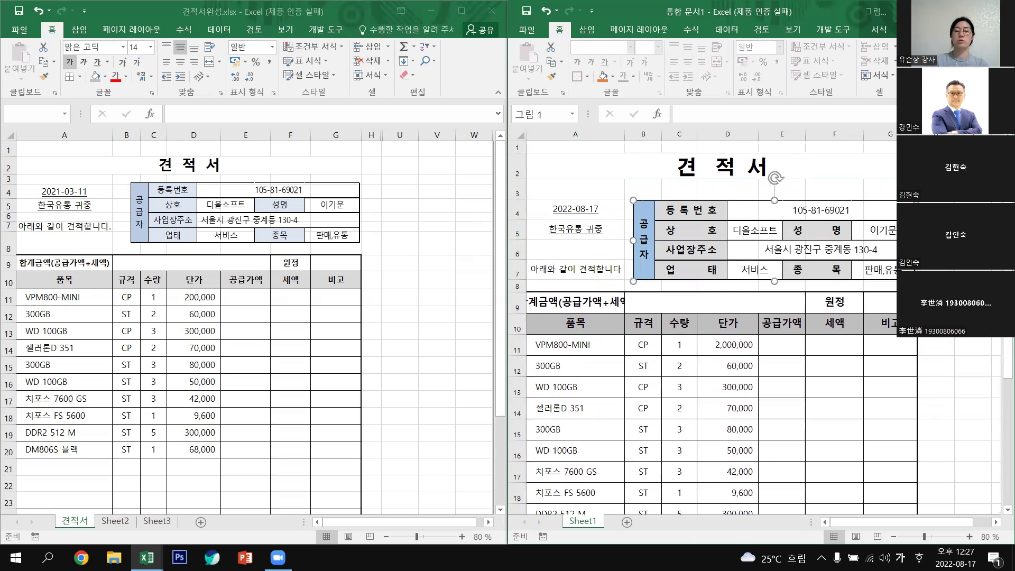
{"action": "key", "text": "Escape"}
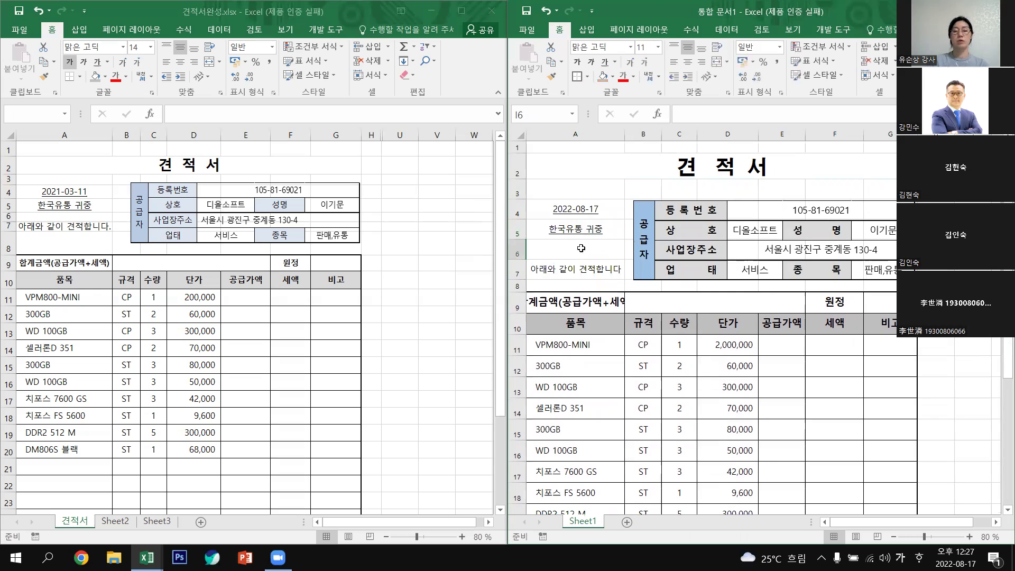
Nudge the supplier picture into place and make the date and recipient in A4:A5 bold.
{"action": "left_click_drag", "start_coordinate": [577, 209], "coordinate": [579, 269]}
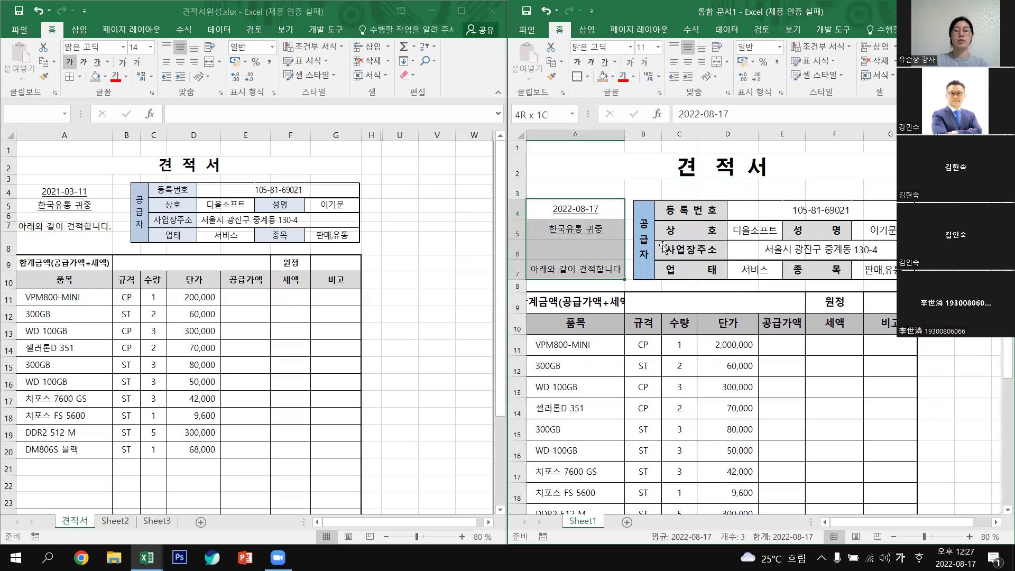
{"action": "left_click", "coordinate": [572, 225]}
{"action": "left_click_drag", "start_coordinate": [575, 209], "coordinate": [574, 229]}
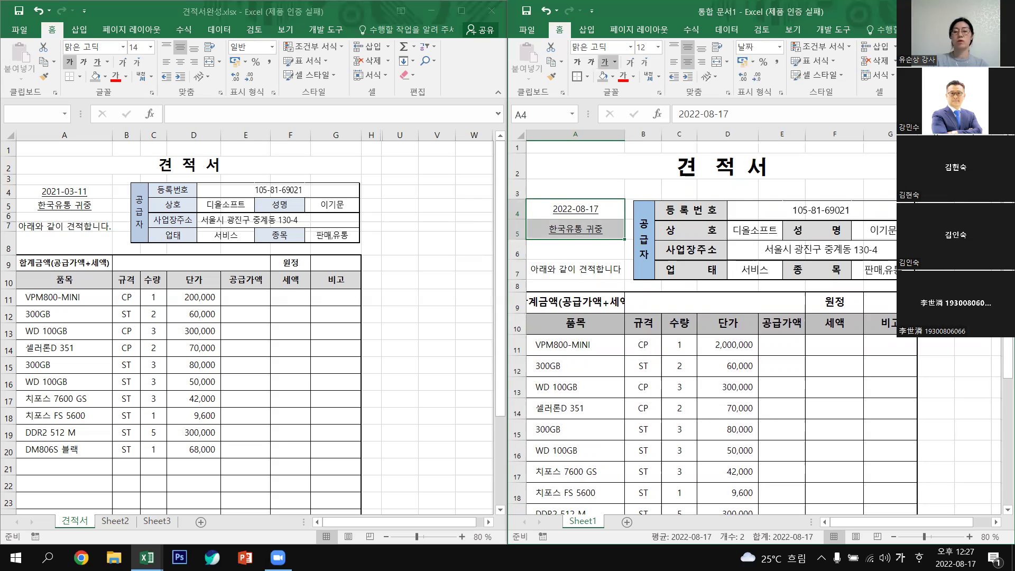
{"action": "left_click", "coordinate": [630, 208]}
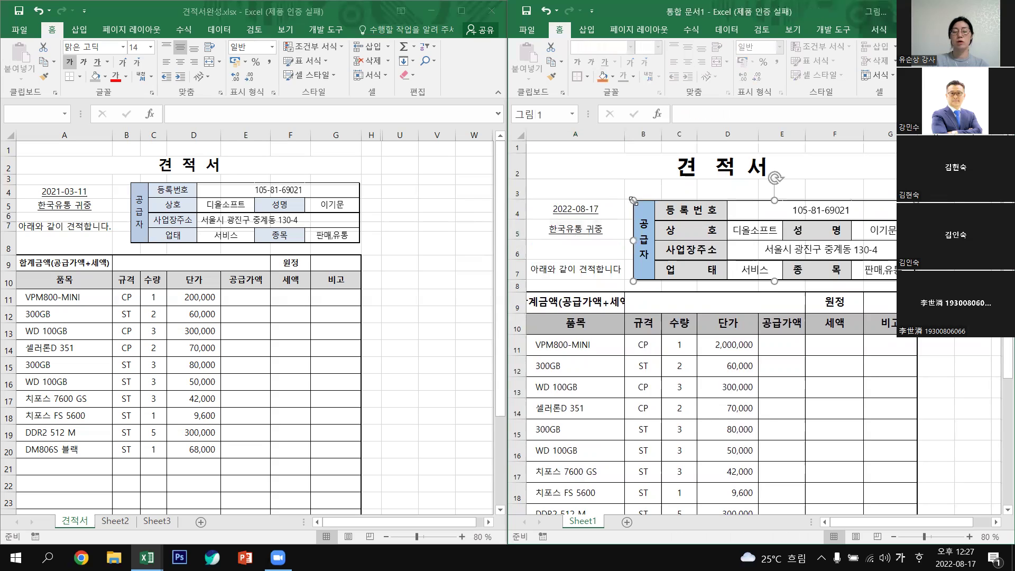
{"action": "left_click_drag", "start_coordinate": [645, 208], "coordinate": [664, 212]}
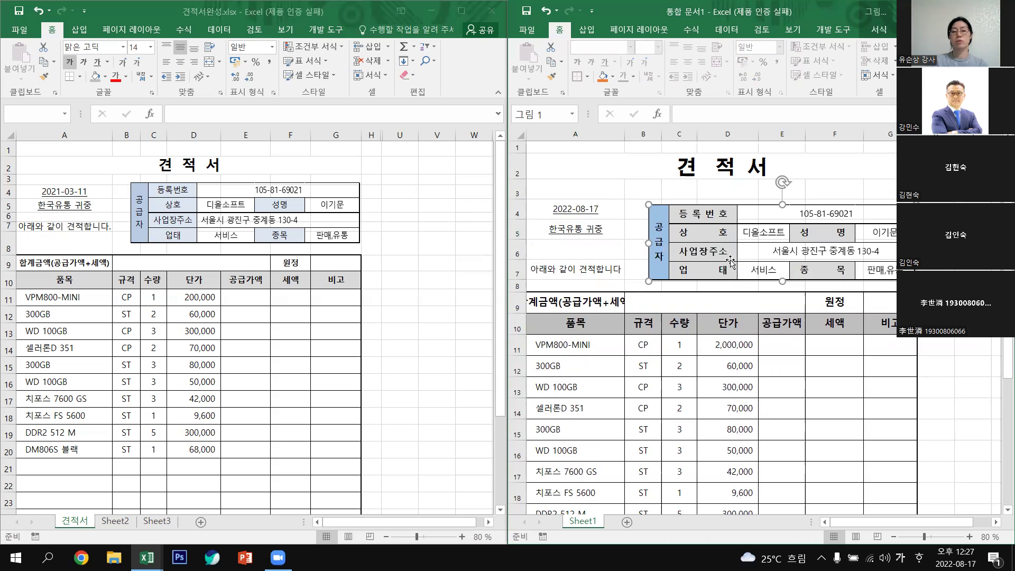
{"action": "key", "text": "Escape"}
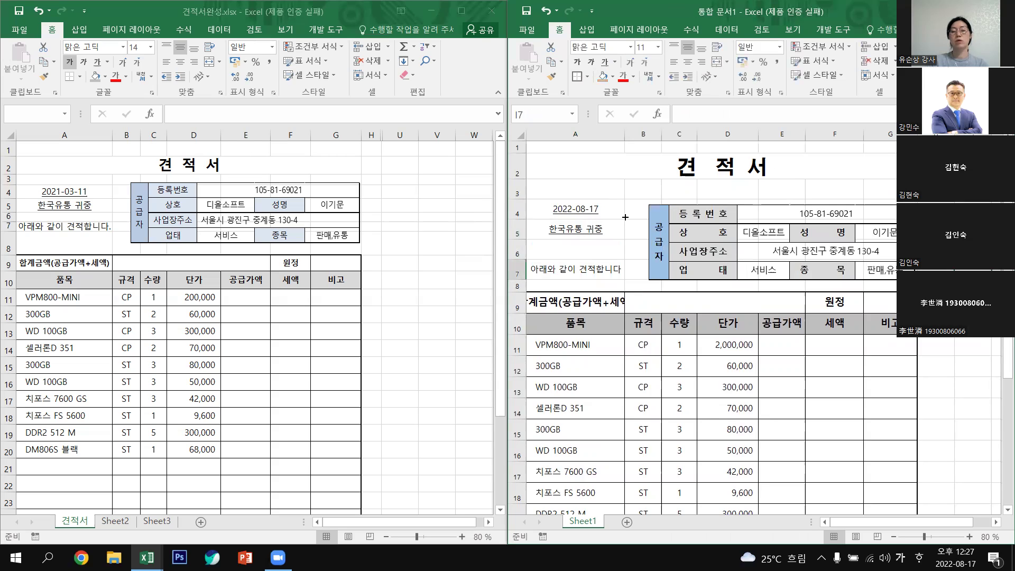
{"action": "left_click", "coordinate": [623, 216]}
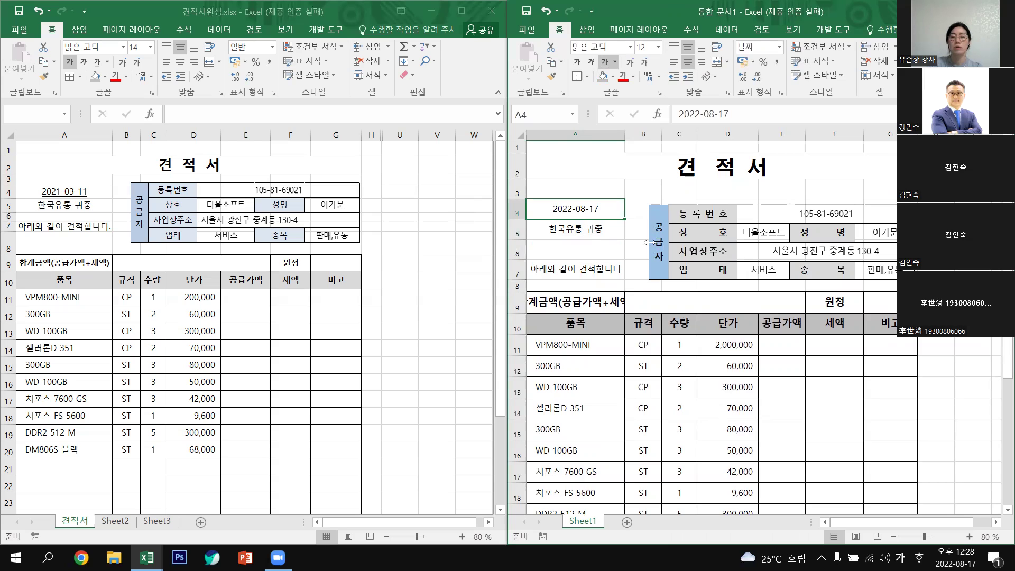
{"action": "left_click_drag", "start_coordinate": [649, 242], "coordinate": [641, 242]}
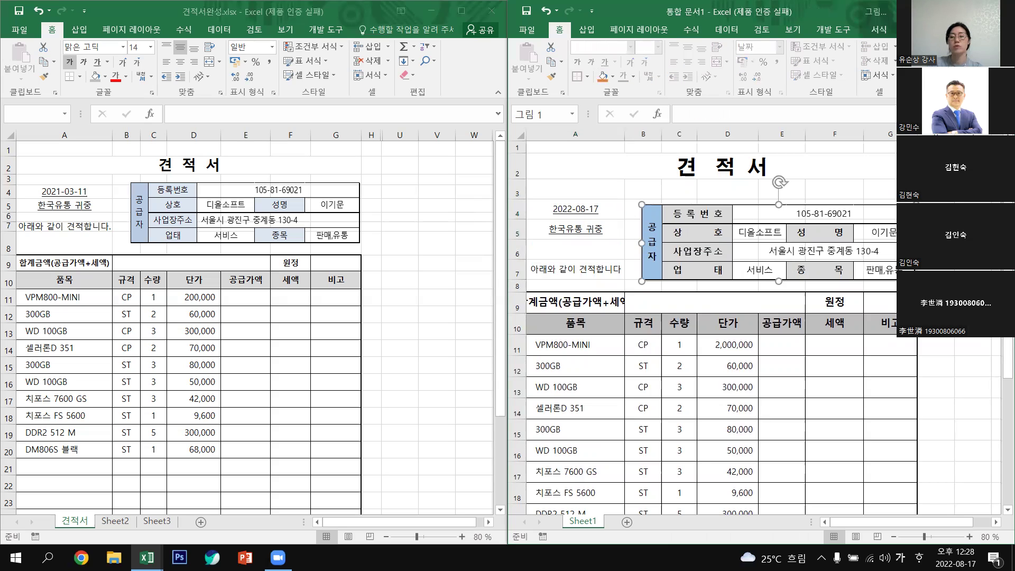
{"action": "left_click", "coordinate": [597, 217]}
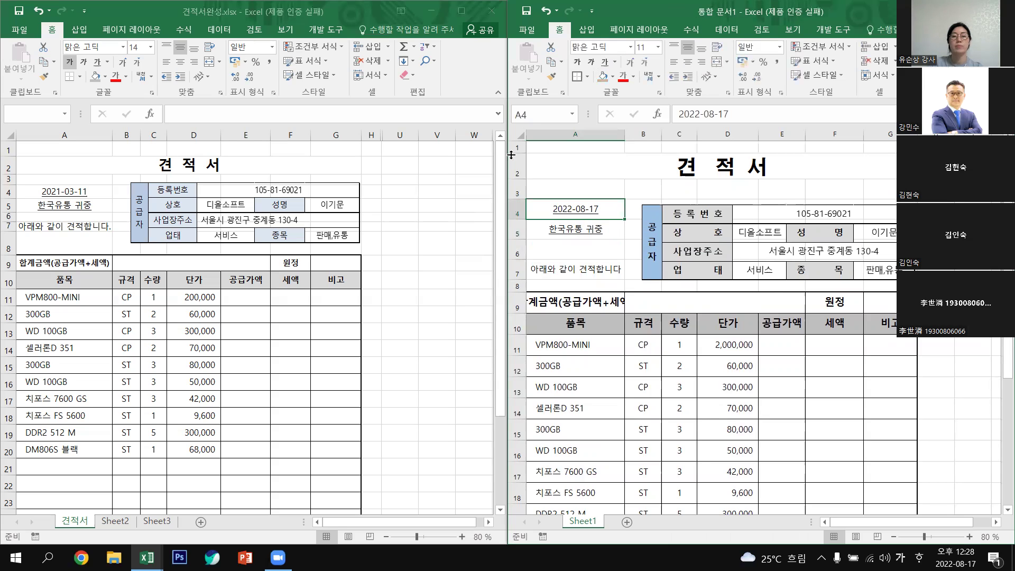
{"action": "key", "text": "shift+Down"}
{"action": "left_click", "coordinate": [577, 62]}
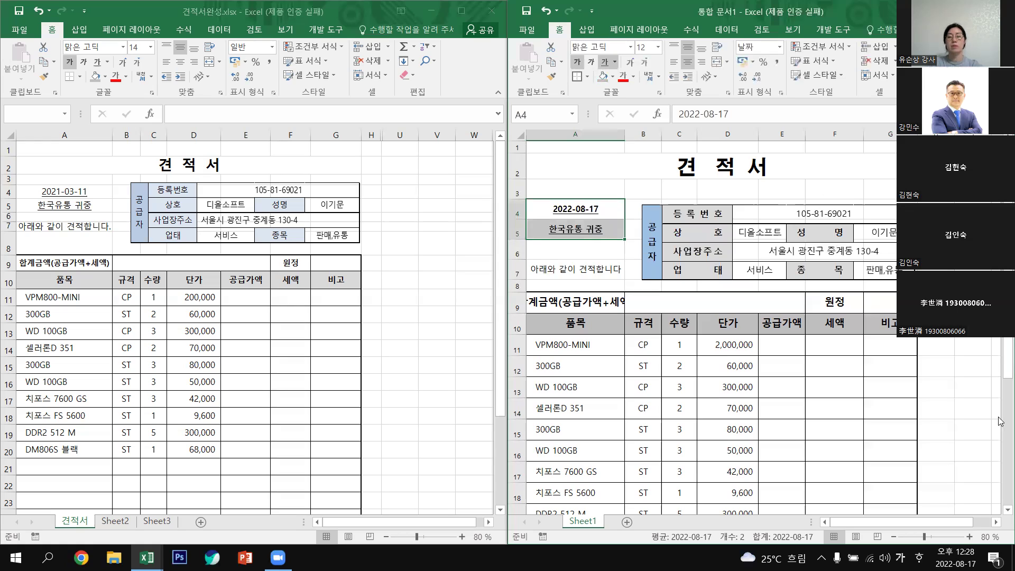
Set the date and 한국유통 귀중 text to 14 pt with bold removed.
{"action": "left_click", "coordinate": [658, 48]}
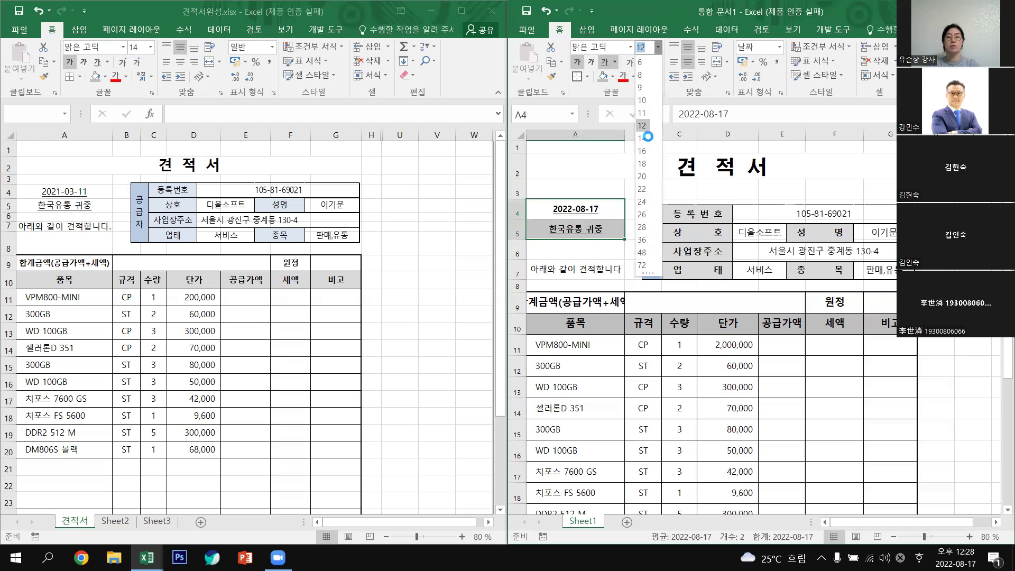
{"action": "left_click", "coordinate": [648, 134]}
{"action": "left_click", "coordinate": [578, 62]}
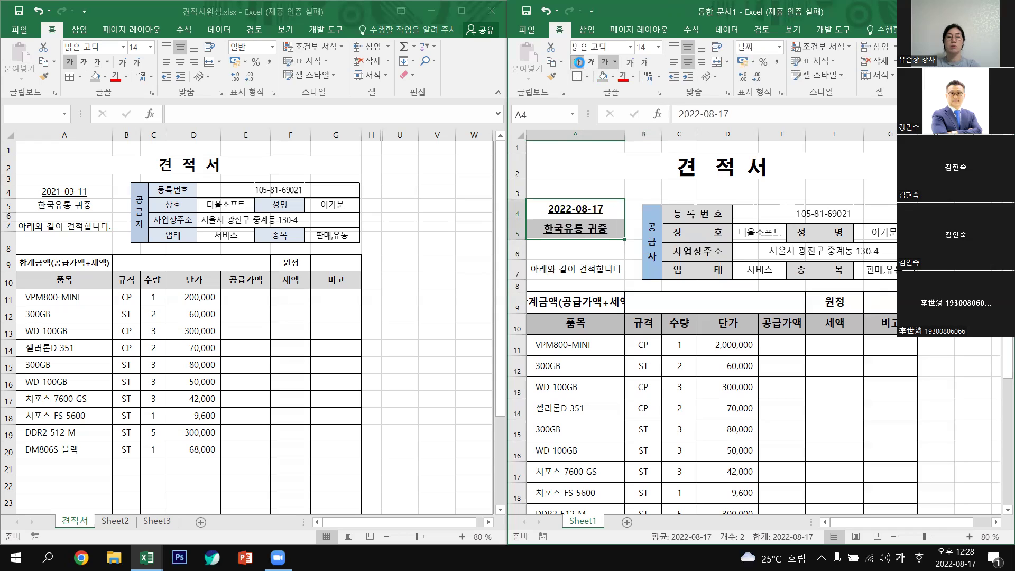
{"action": "left_click", "coordinate": [998, 350]}
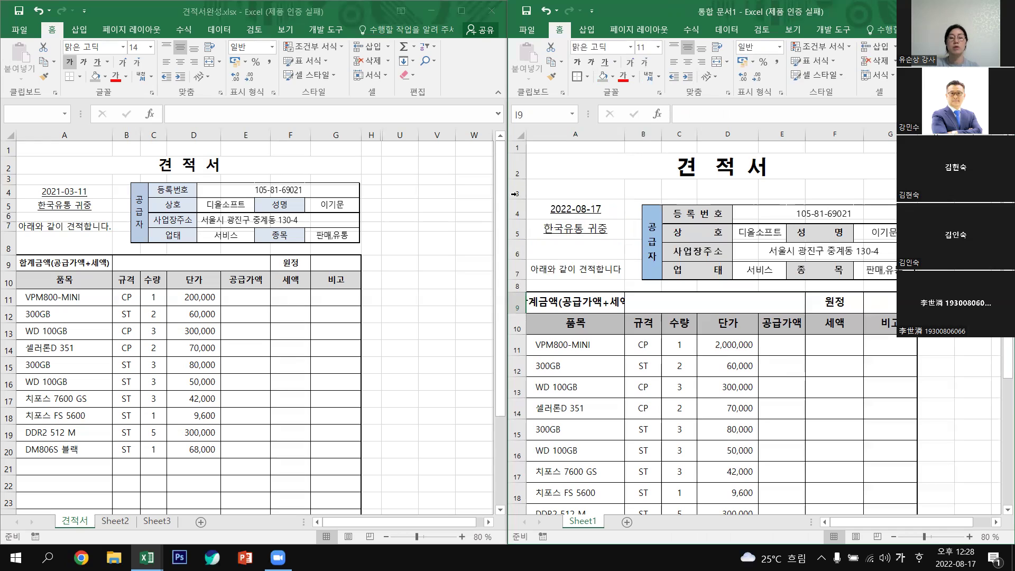
Shorten blank row 3 under the title to a height of 13.80.
{"action": "left_click_drag", "start_coordinate": [522, 199], "coordinate": [523, 188]}
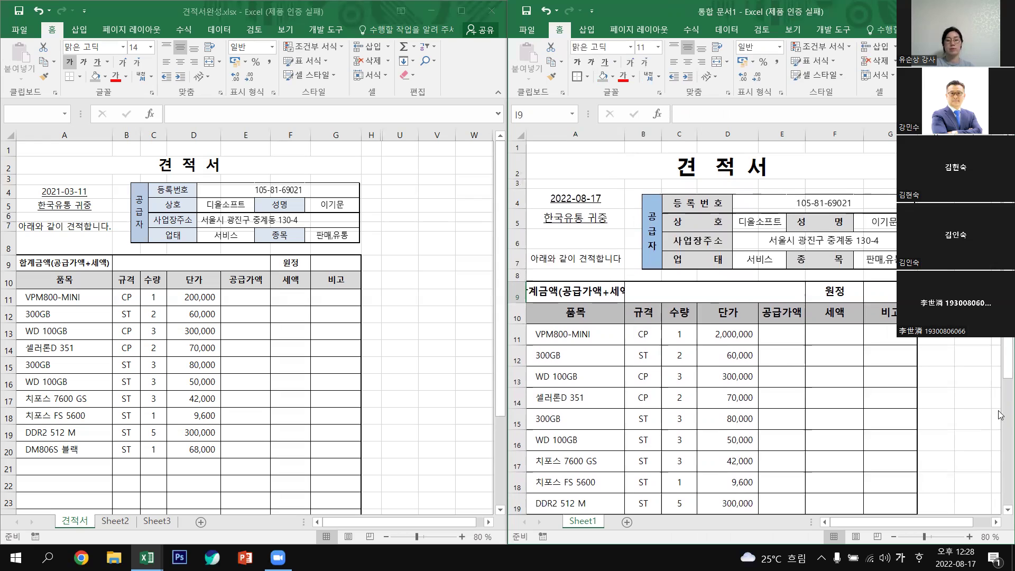
{"action": "scroll", "coordinate": [938, 419], "scroll_direction": "down", "scroll_amount": 6}
{"action": "scroll", "coordinate": [614, 418], "scroll_direction": "up", "scroll_amount": 3}
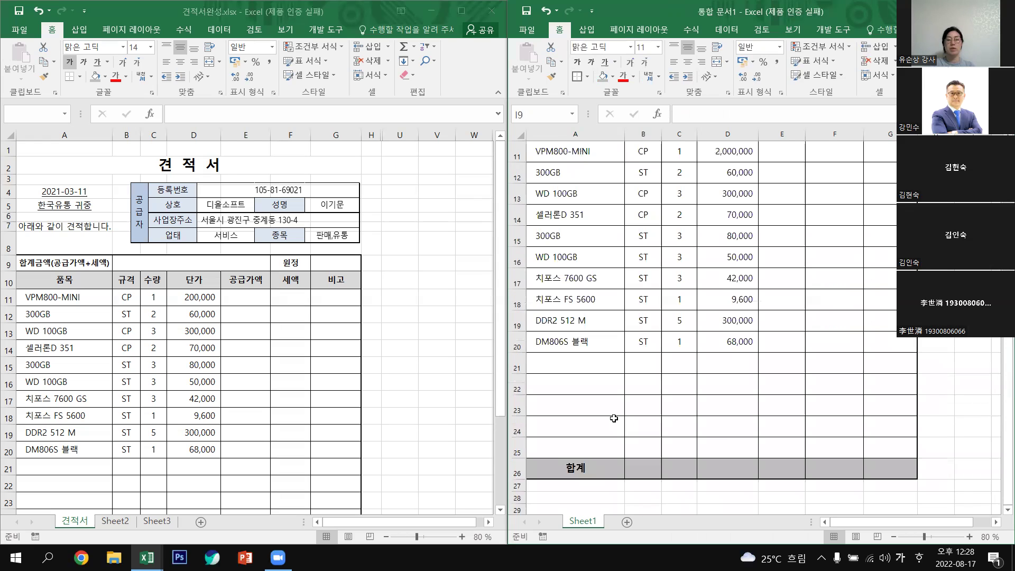
{"action": "scroll", "coordinate": [614, 418], "scroll_direction": "up", "scroll_amount": 2}
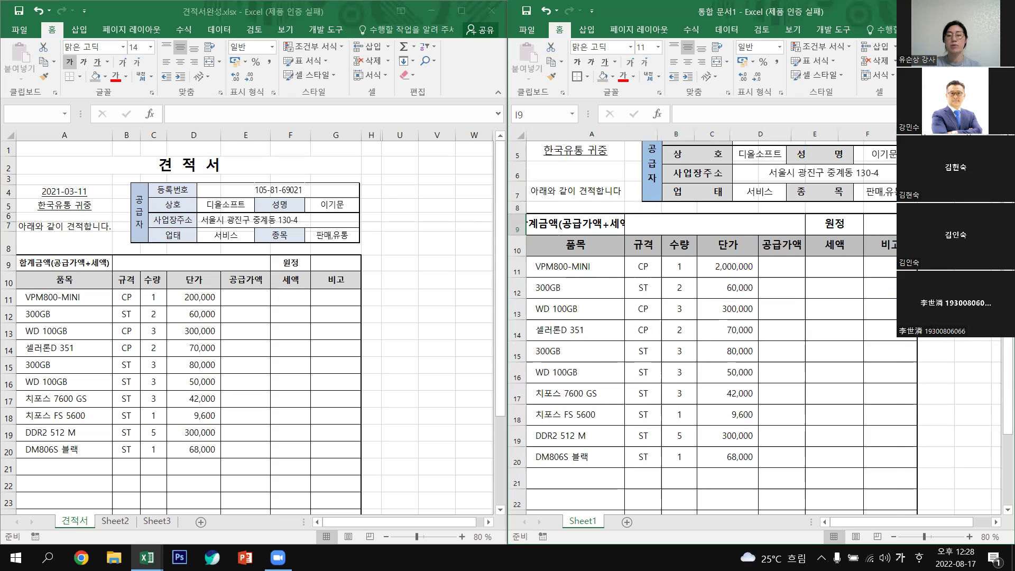
AutoFit column A for the 합계금액(공급가액+세액) heading, then go to the 견적서완성 workbook.
{"action": "double_click", "coordinate": [641, 134]}
{"action": "left_click", "coordinate": [994, 351]}
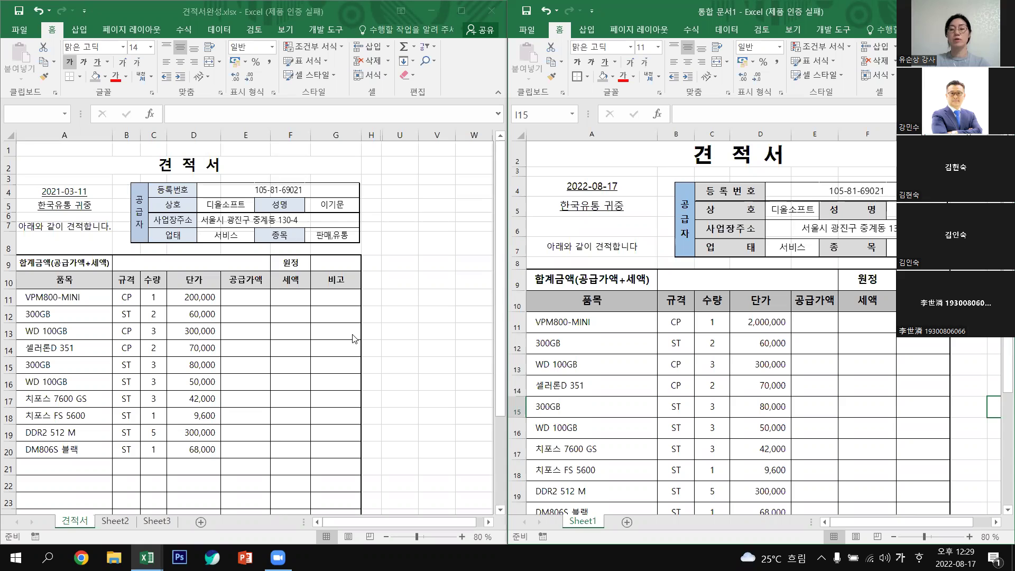
{"action": "left_click", "coordinate": [856, 231]}
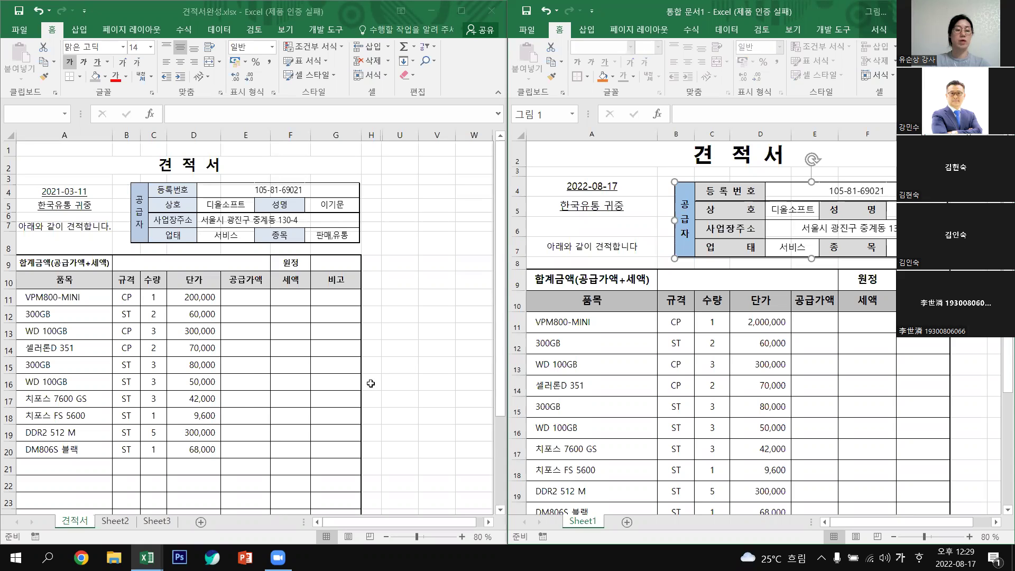
{"action": "left_click", "coordinate": [400, 382]}
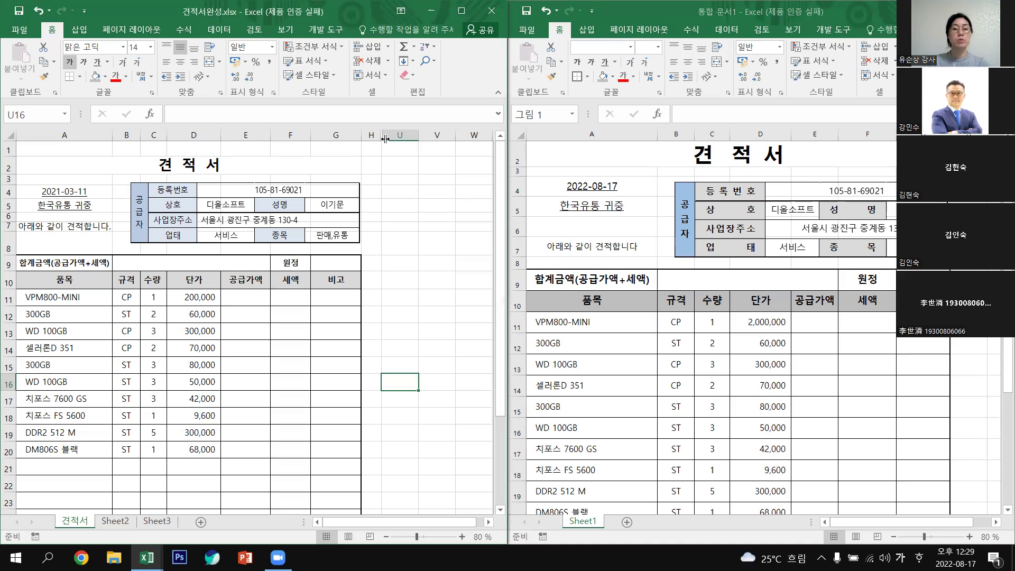
Unhide the hidden columns between H and AB to reveal the numbered task instructions.
{"action": "left_click_drag", "start_coordinate": [372, 135], "coordinate": [407, 146]}
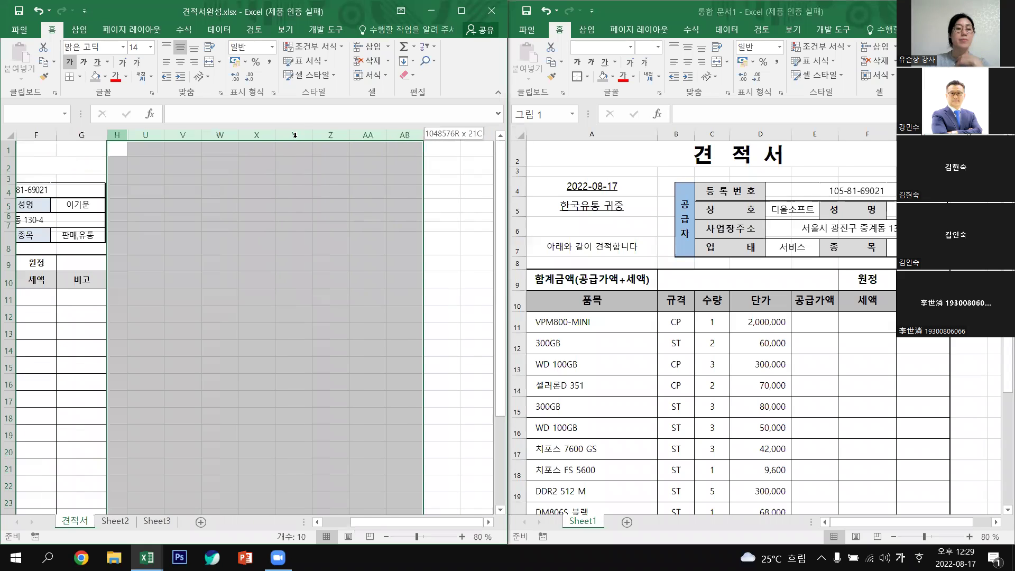
{"action": "right_click", "coordinate": [295, 136]}
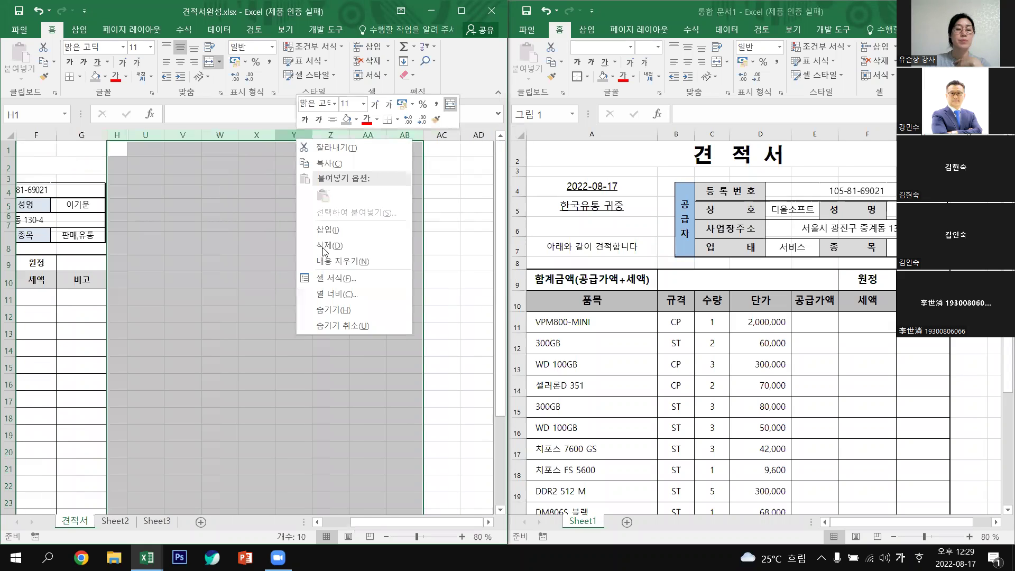
{"action": "left_click", "coordinate": [349, 326]}
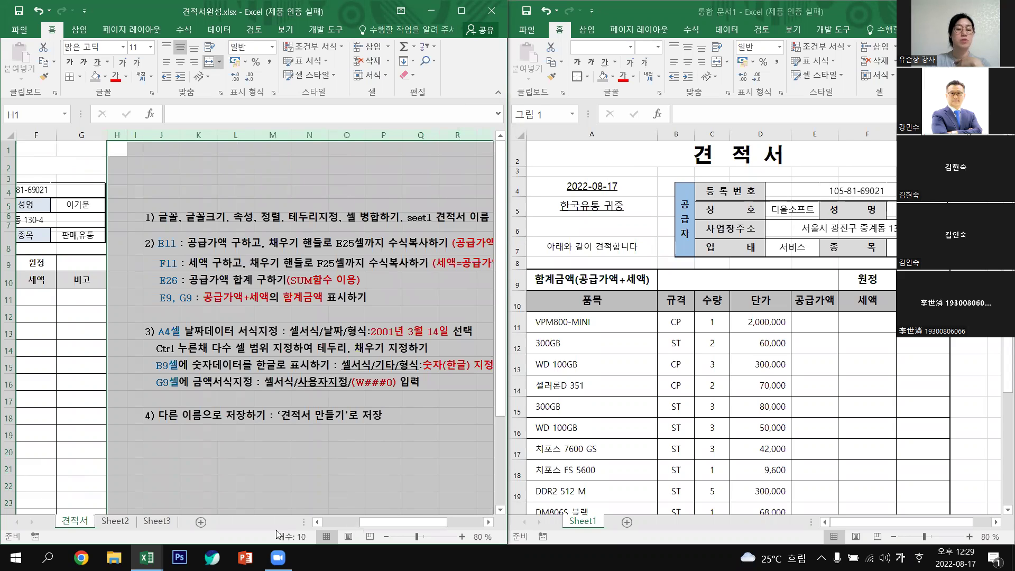
{"action": "left_click_drag", "start_coordinate": [378, 523], "coordinate": [407, 523]}
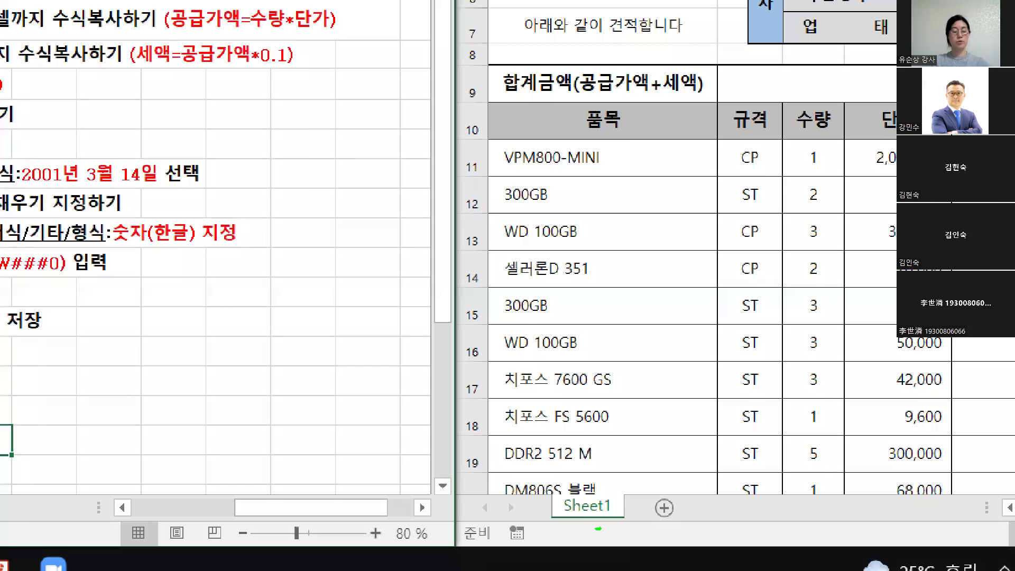
Back in the quote workbook, rename the Sheet1 tab to 견적서.
{"action": "left_click_drag", "start_coordinate": [598, 528], "coordinate": [581, 525]}
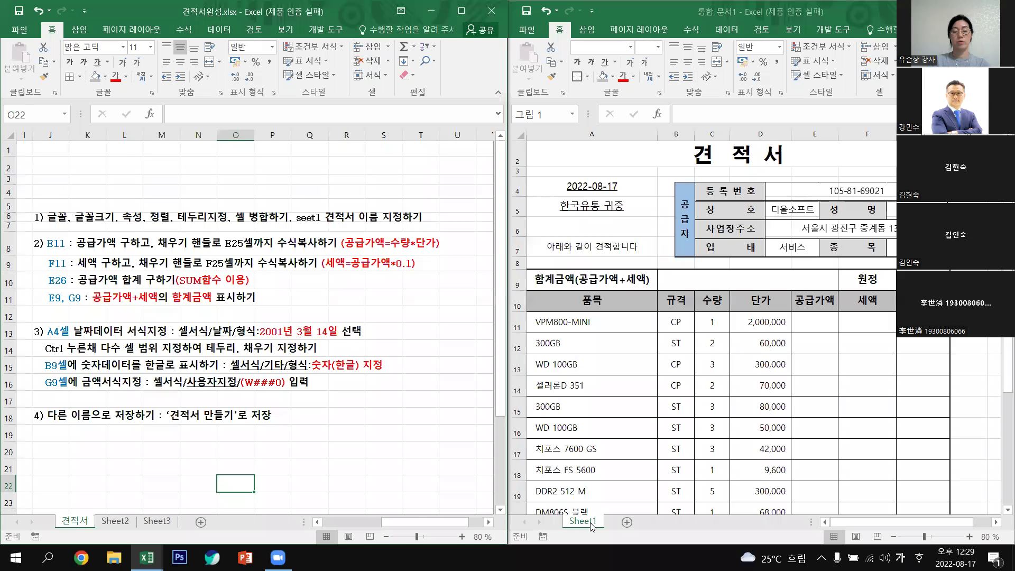
{"action": "left_click", "coordinate": [591, 524]}
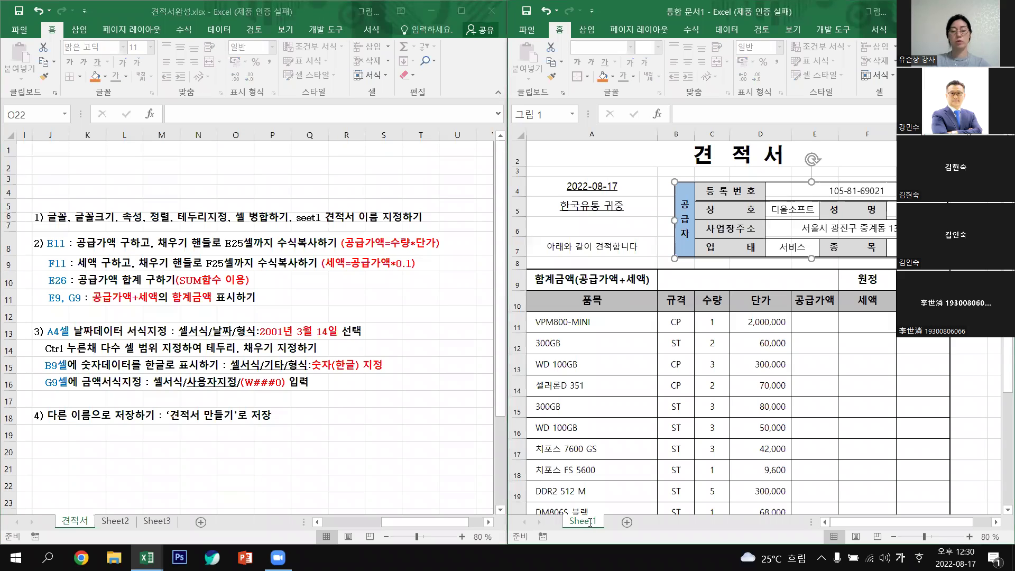
{"action": "double_click", "coordinate": [591, 522]}
{"action": "key", "text": "Hangul"}
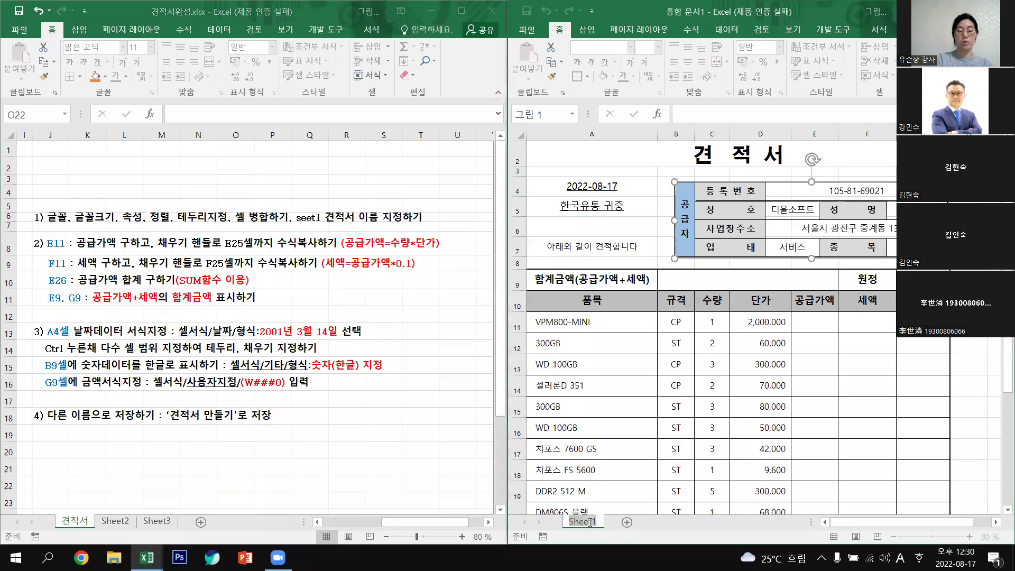
{"action": "type", "text": "RU"}
{"action": "key", "text": "Hangul"}
{"action": "type", "text": "ㄱ견적서"}
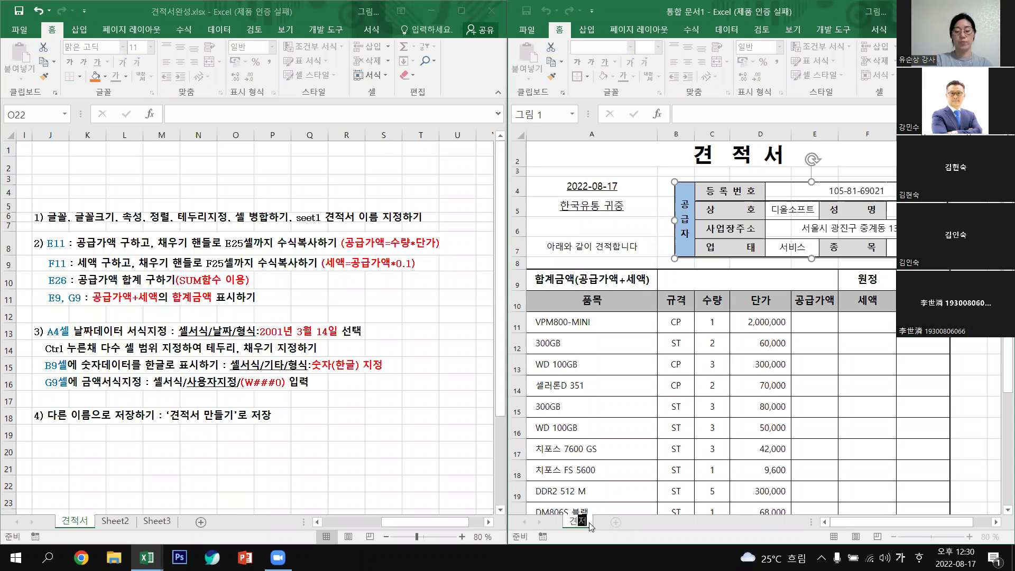
{"action": "left_click", "coordinate": [885, 435]}
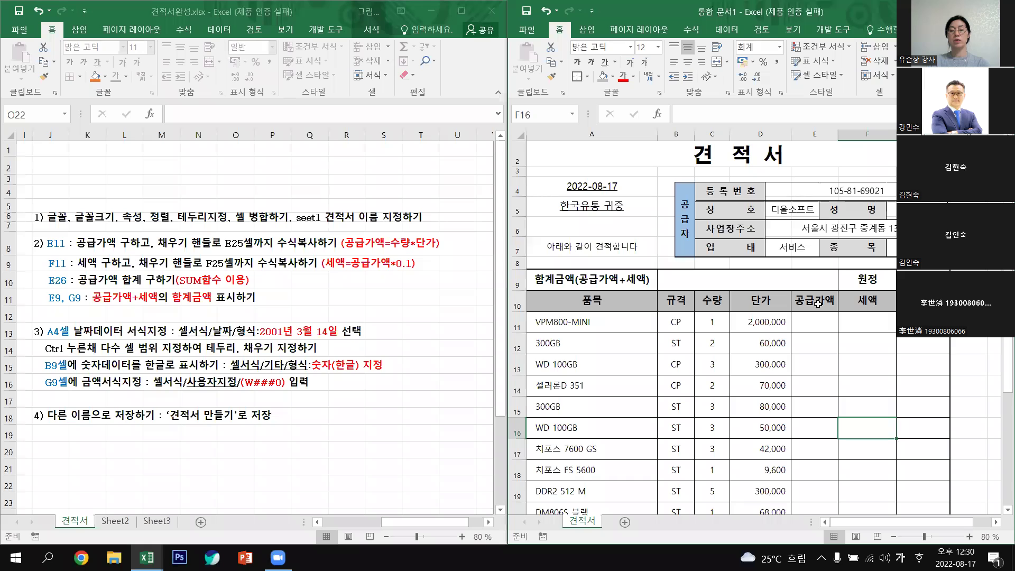
Go to cell E11 under 공급가액 and begin its formula with =.
{"action": "key", "text": "Left"}
{"action": "key", "text": "Up"}
{"action": "key", "text": "Up"}
{"action": "key", "text": "Up"}
{"action": "key", "text": "Up"}
{"action": "key", "text": "Up"}
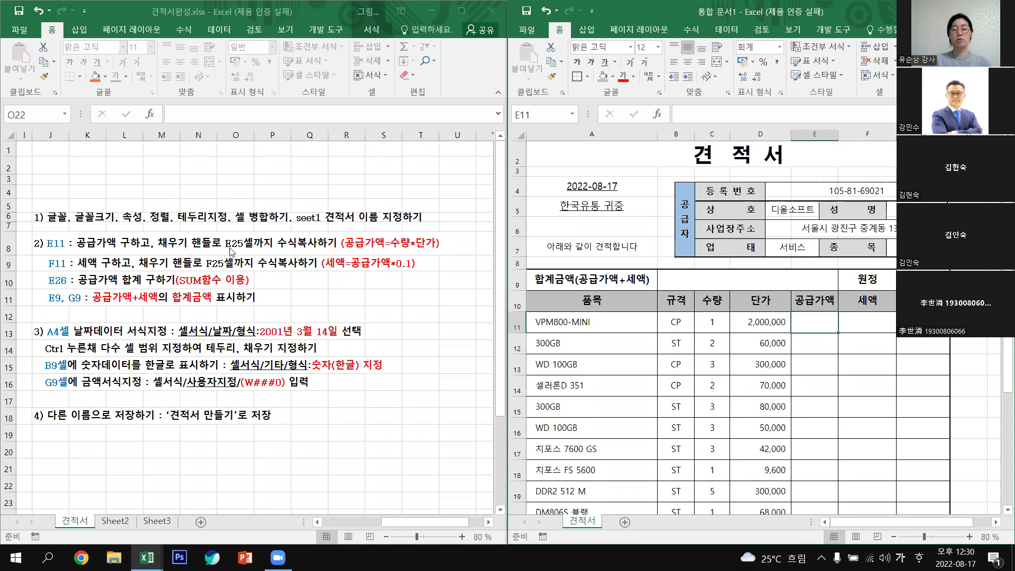
{"action": "scroll", "coordinate": [816, 438], "scroll_direction": "down", "scroll_amount": 1}
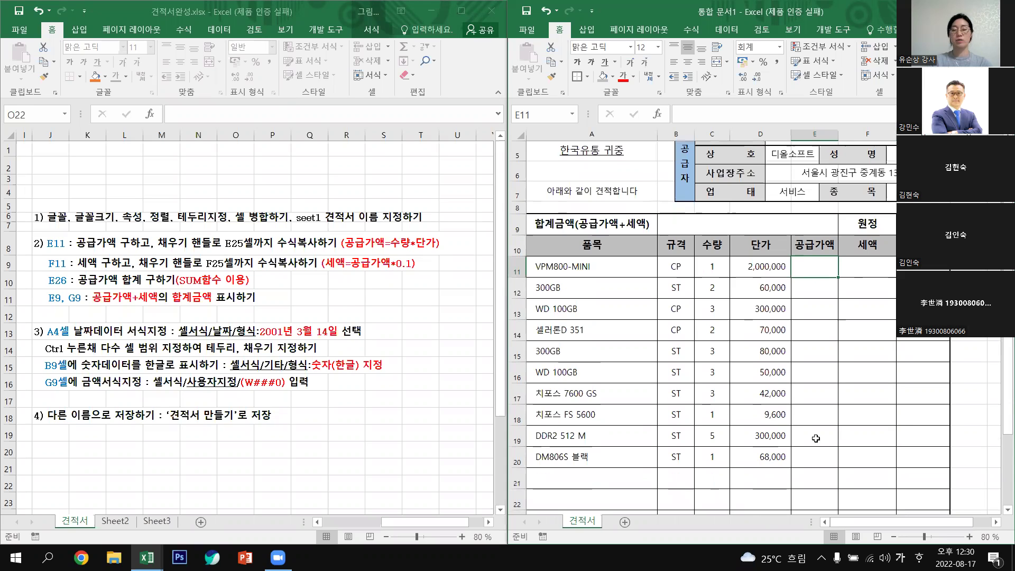
{"action": "scroll", "coordinate": [817, 447], "scroll_direction": "down", "scroll_amount": 2}
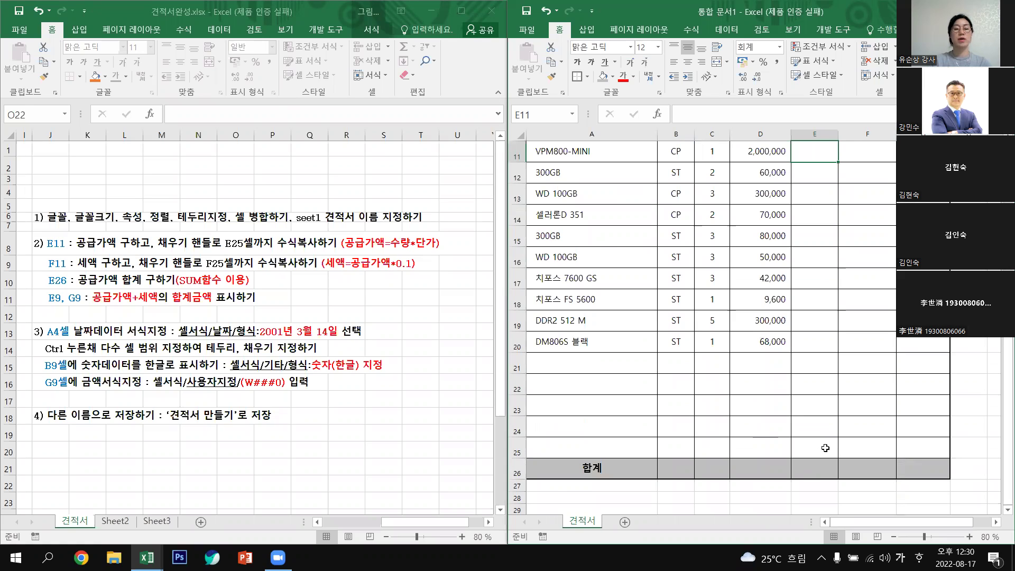
{"action": "scroll", "coordinate": [826, 448], "scroll_direction": "up", "scroll_amount": 3}
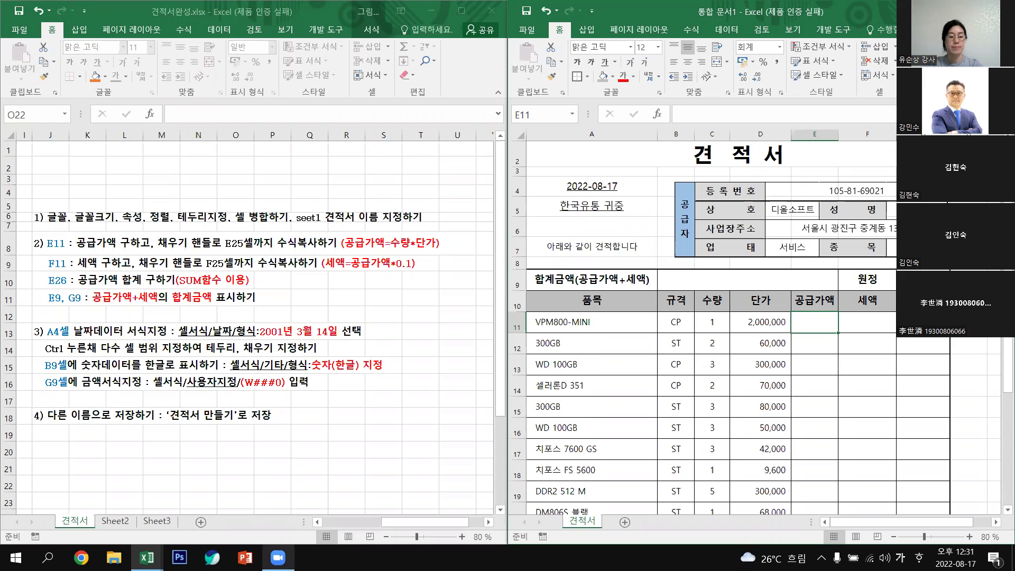
{"action": "mouse_move", "coordinate": [278, 558]}
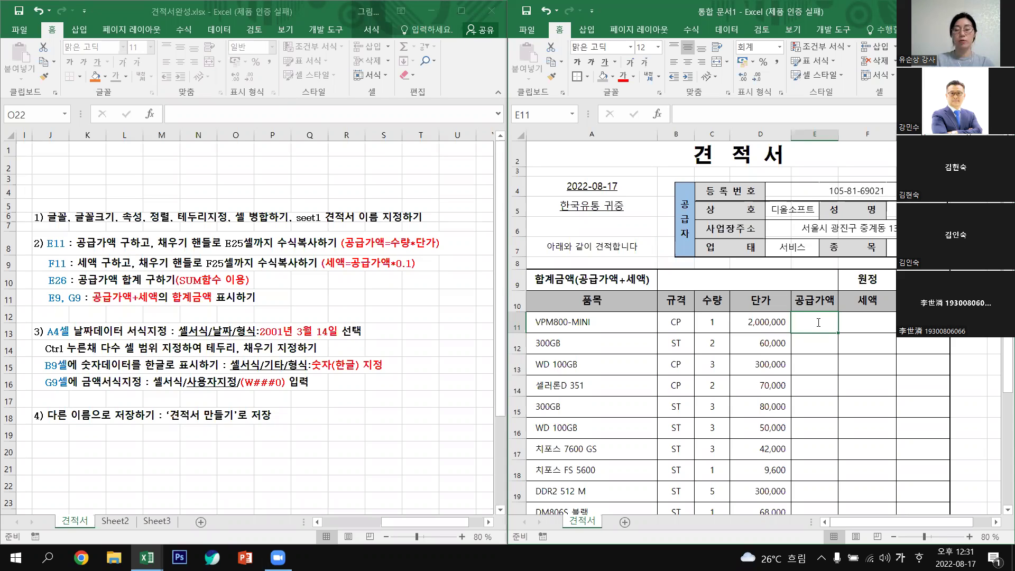
{"action": "type", "text": "="}
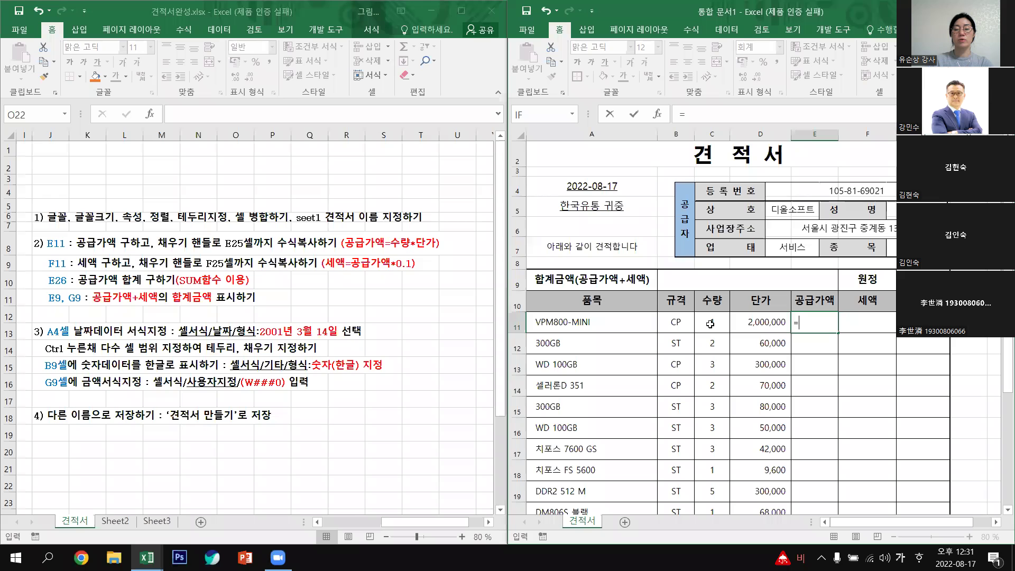
Enter the supply amount formula =C11*D11 in E11.
{"action": "left_click", "coordinate": [710, 324]}
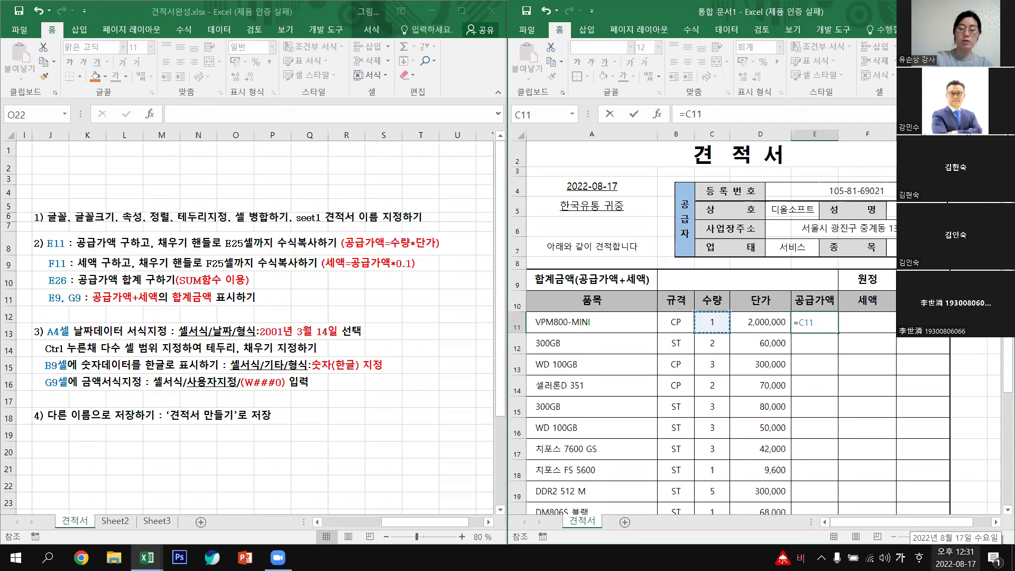
{"action": "type", "text": "*"}
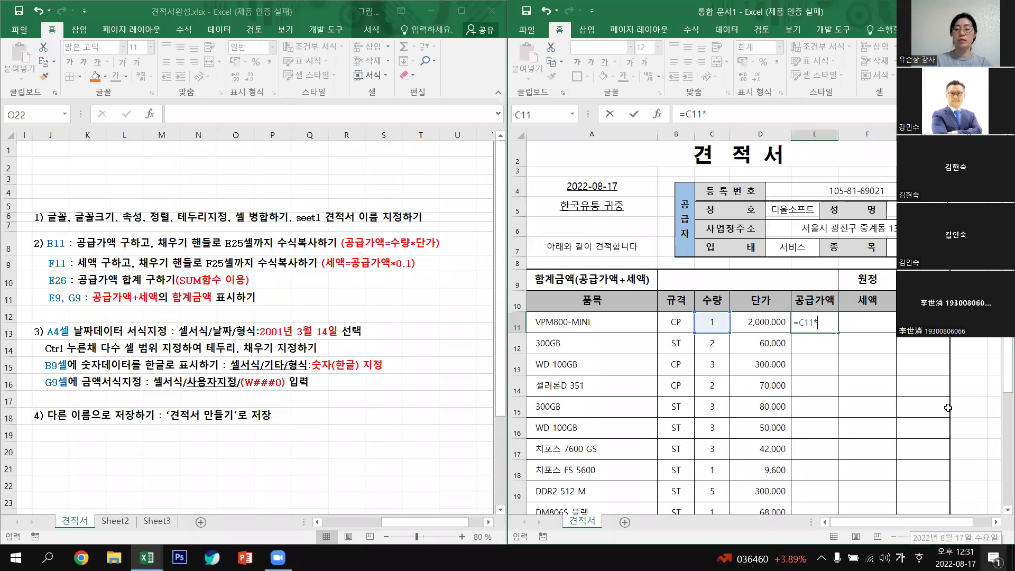
{"action": "left_click", "coordinate": [765, 321]}
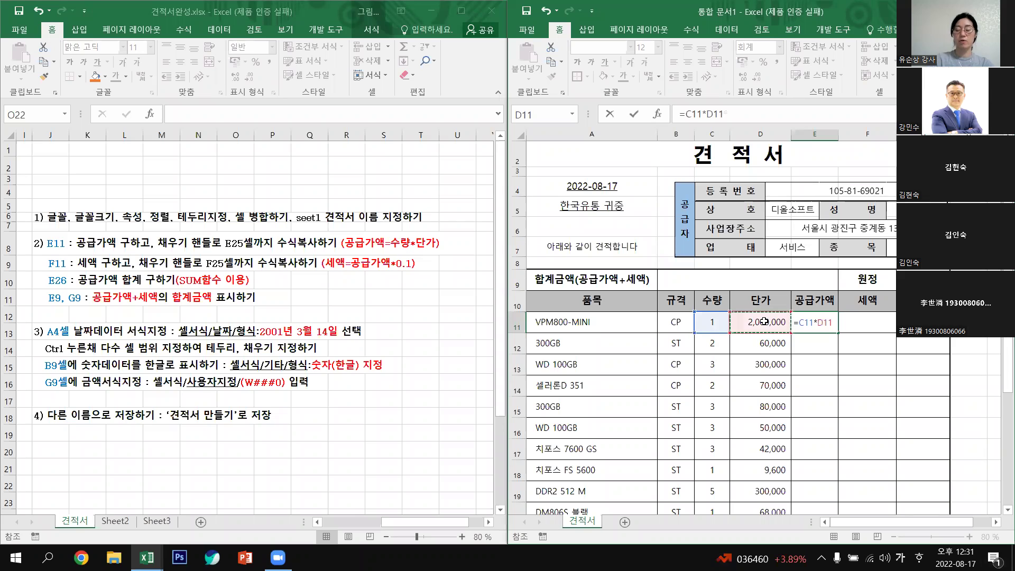
{"action": "key", "text": "Return"}
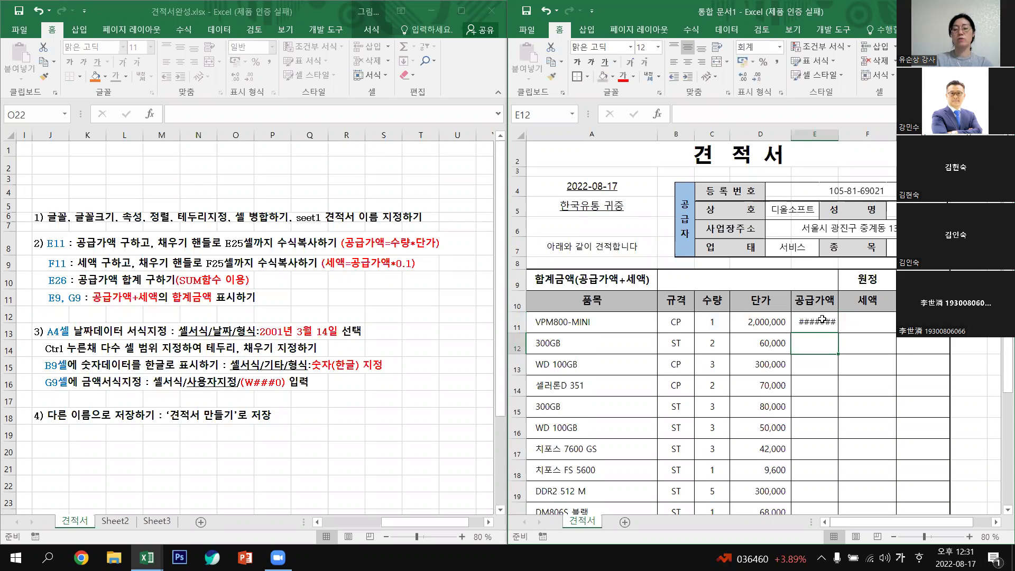
Autofit column E and fill the E11 formula down to E20.
{"action": "mouse_move", "coordinate": [829, 328]}
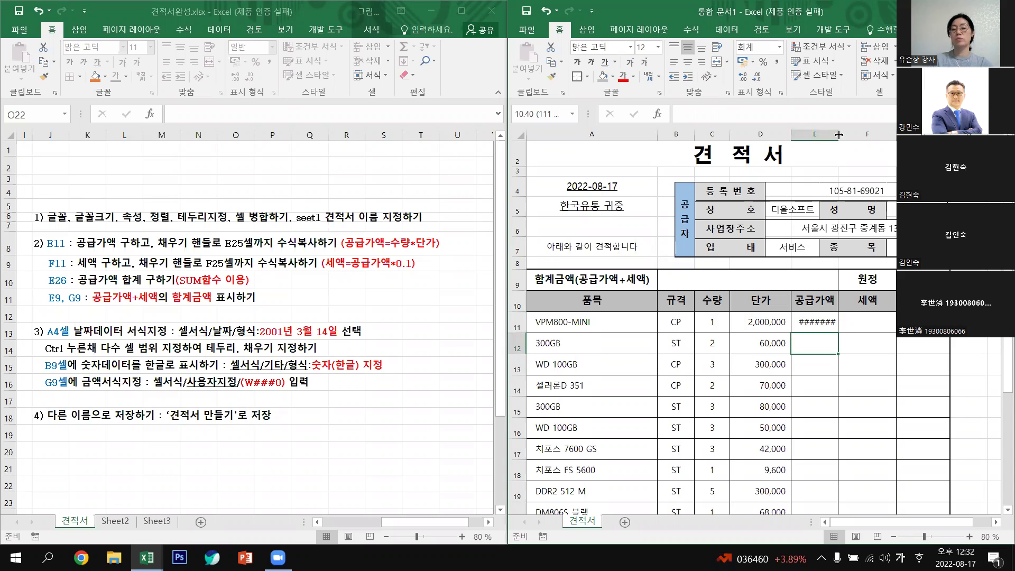
{"action": "double_click", "coordinate": [840, 133]}
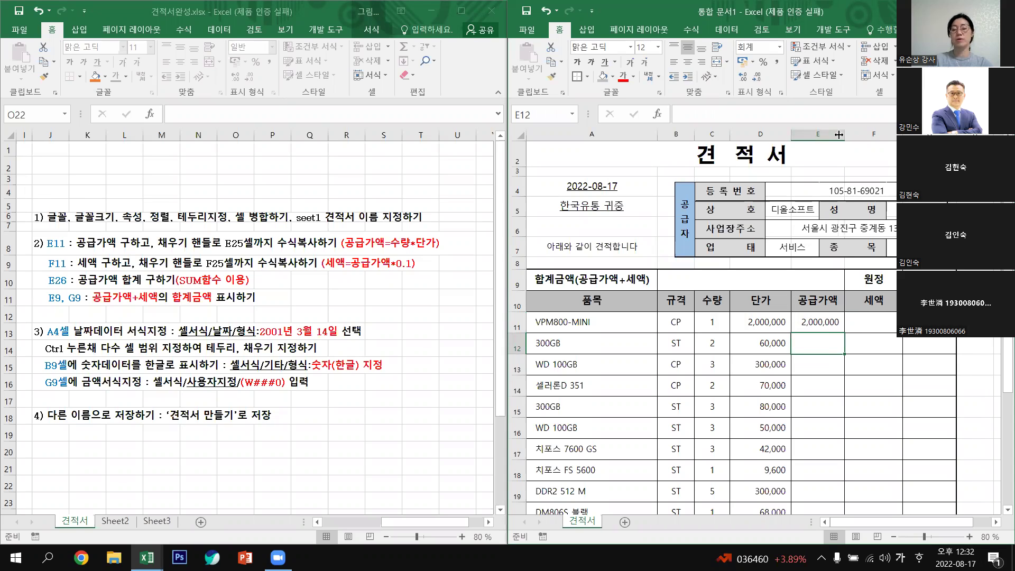
{"action": "left_click", "coordinate": [822, 321]}
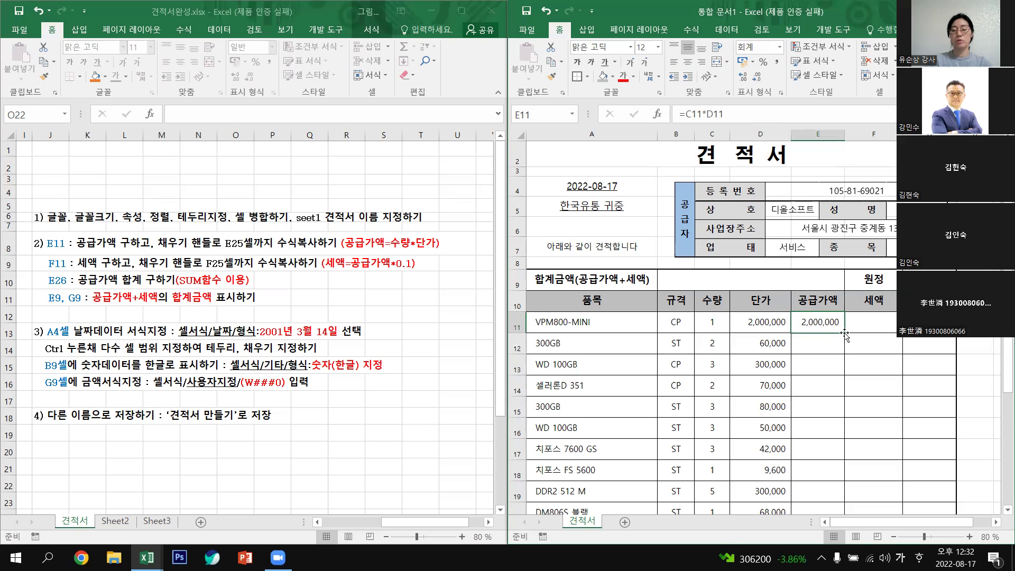
{"action": "double_click", "coordinate": [846, 334]}
{"action": "scroll", "coordinate": [781, 172], "scroll_direction": "down", "scroll_amount": 3}
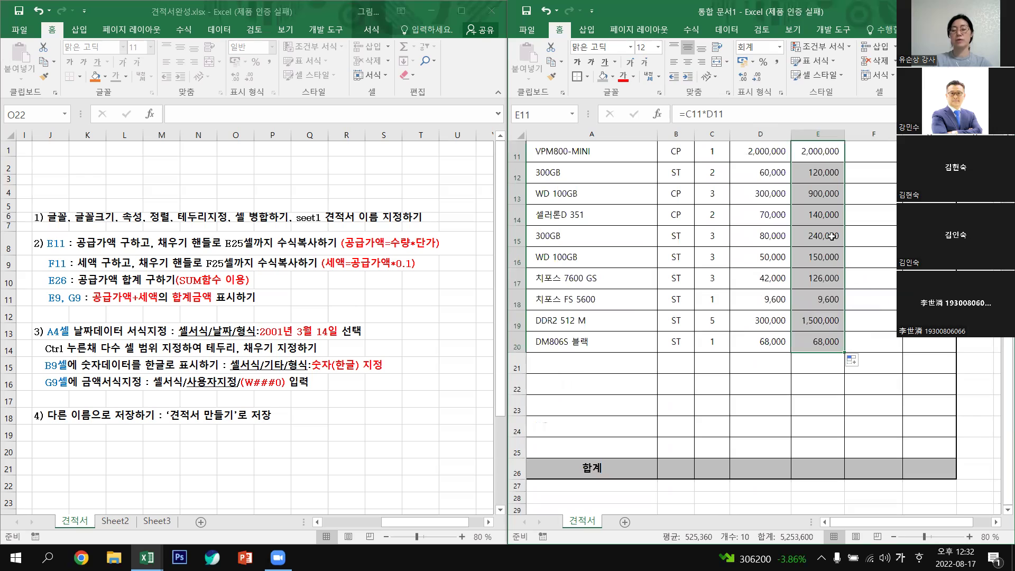
{"action": "left_click_drag", "start_coordinate": [846, 352], "coordinate": [904, 434]}
{"action": "left_click", "coordinate": [916, 402]}
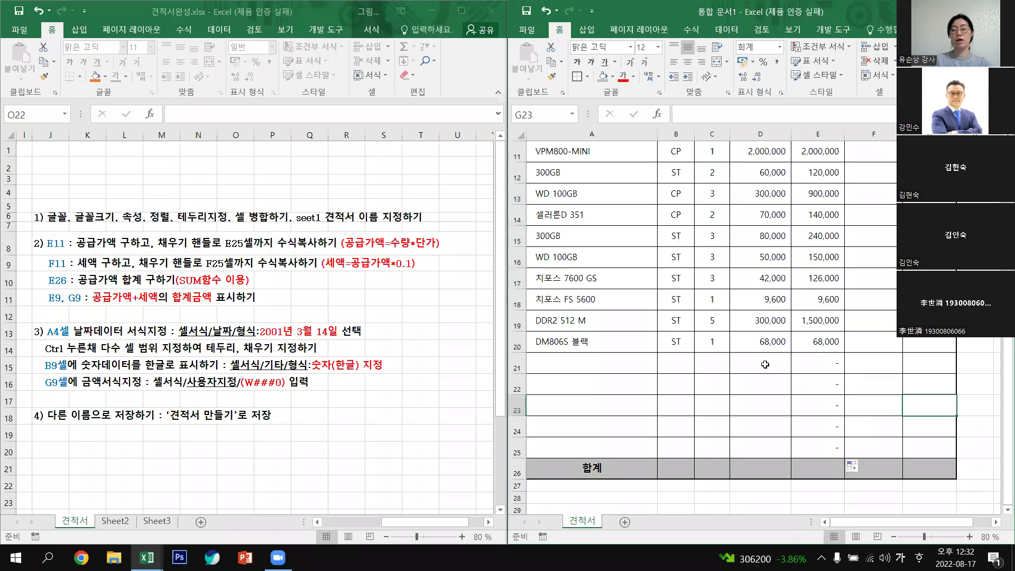
{"action": "left_click", "coordinate": [765, 365]}
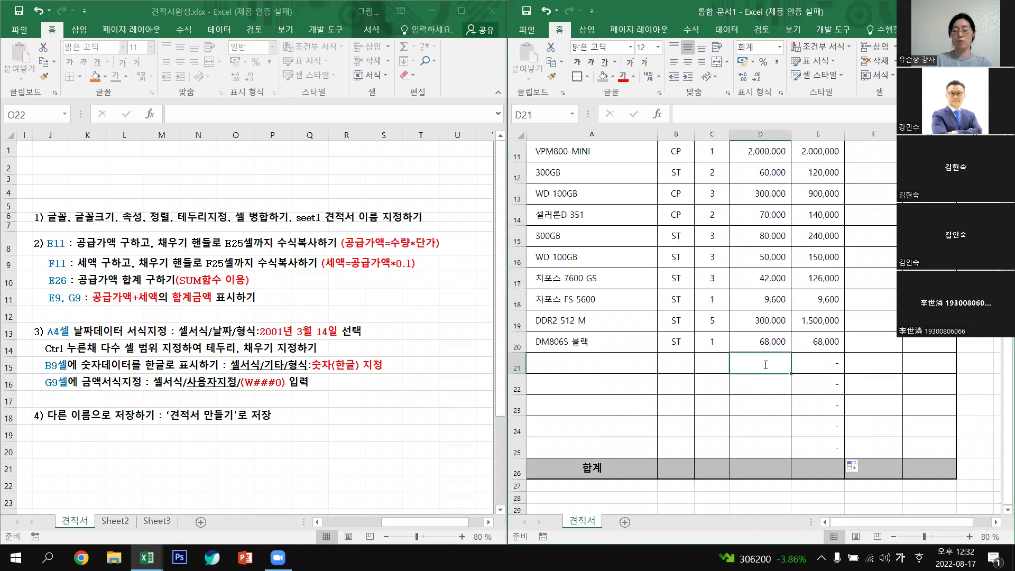
{"action": "type", "text": "5000"}
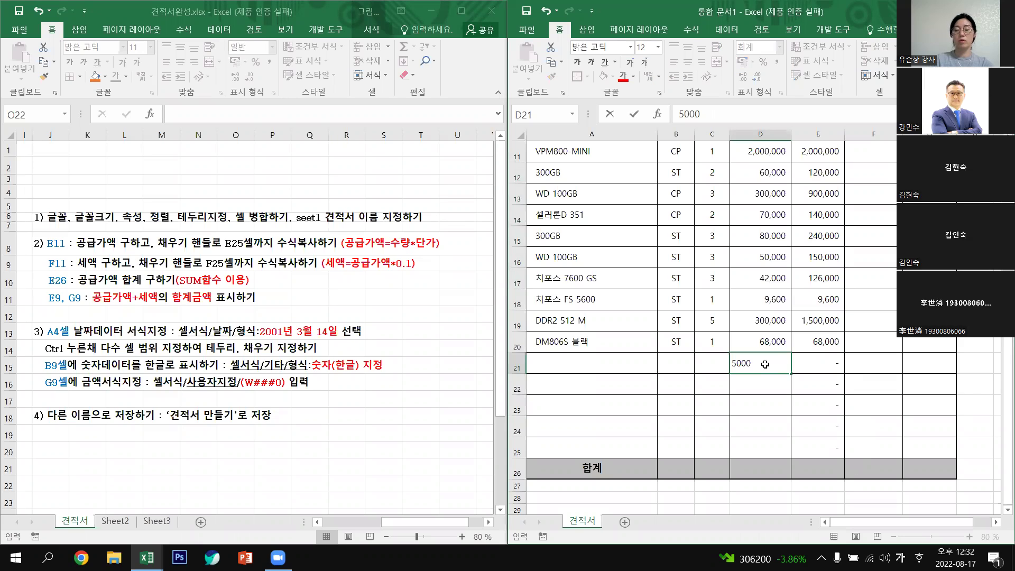
{"action": "key", "text": "Return"}
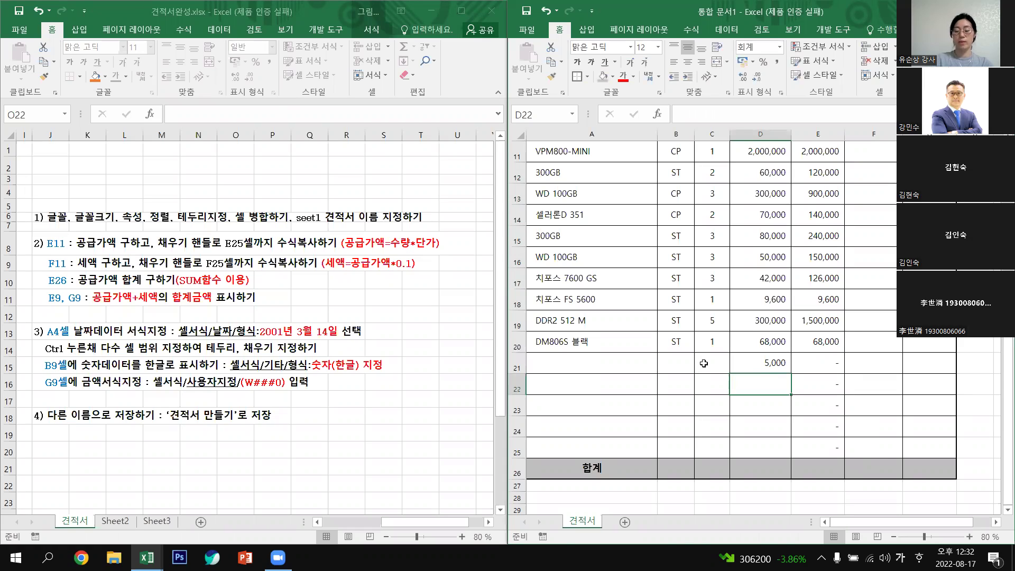
{"action": "left_click", "coordinate": [704, 364]}
{"action": "type", "text": "3"}
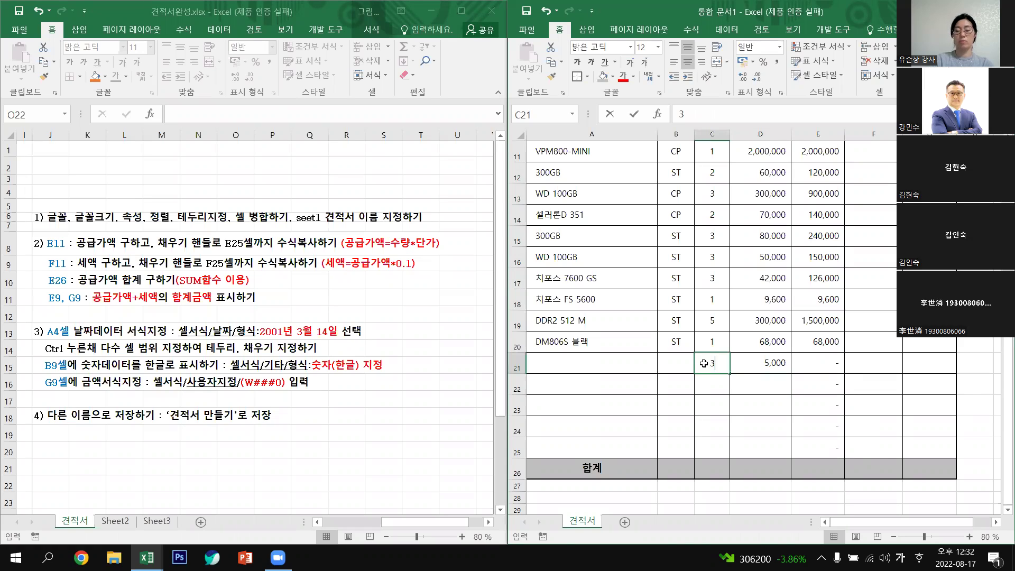
{"action": "key", "text": "Return"}
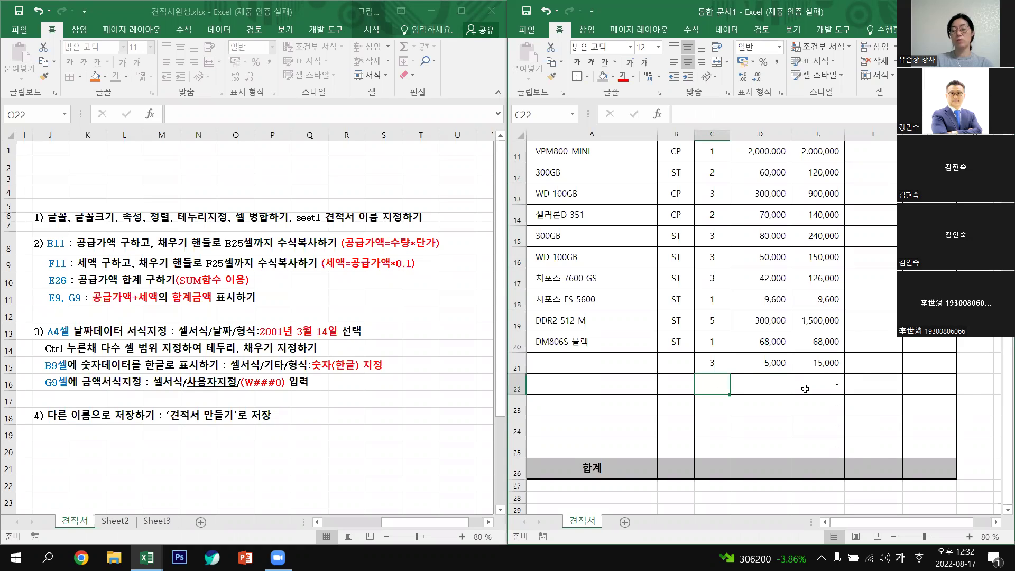
{"action": "left_click", "coordinate": [829, 345]}
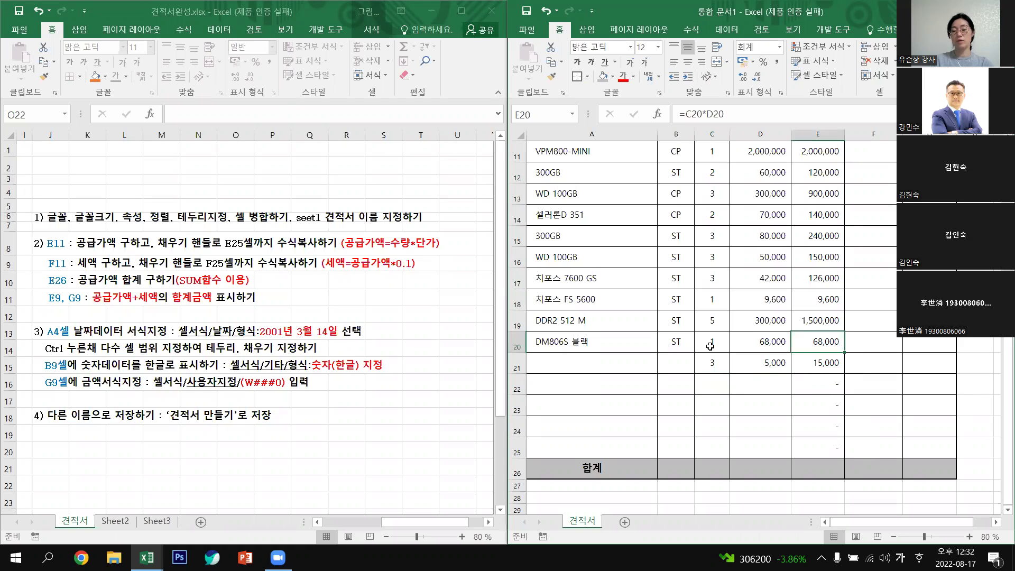
{"action": "left_click_drag", "start_coordinate": [713, 364], "coordinate": [759, 367]}
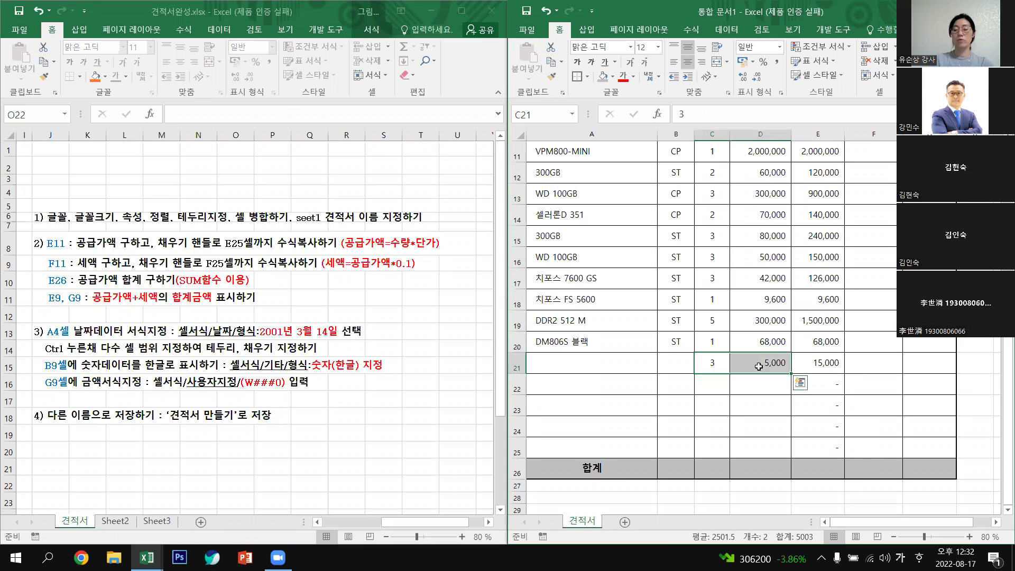
{"action": "key", "text": "Delete"}
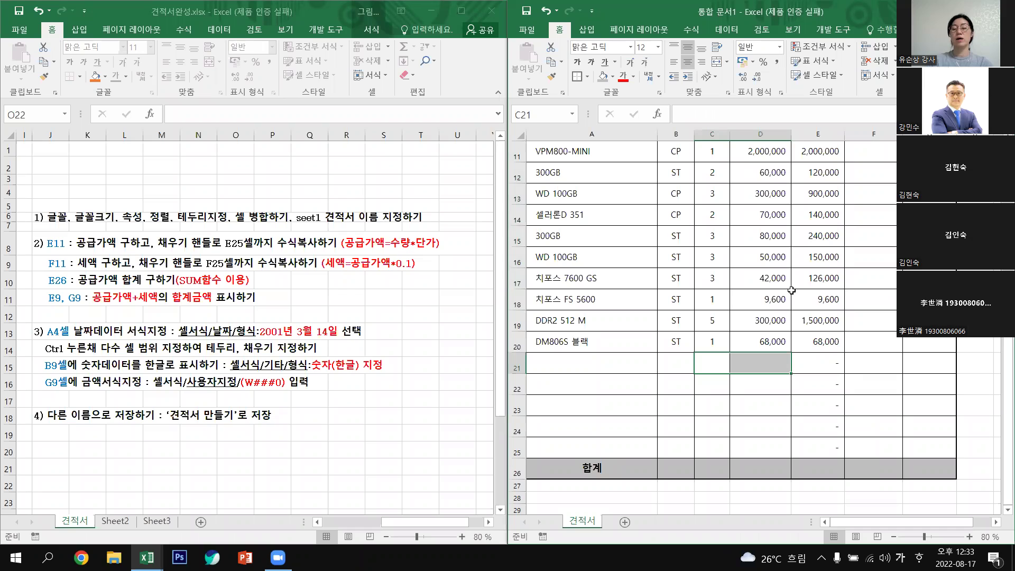
{"action": "left_click", "coordinate": [815, 262]}
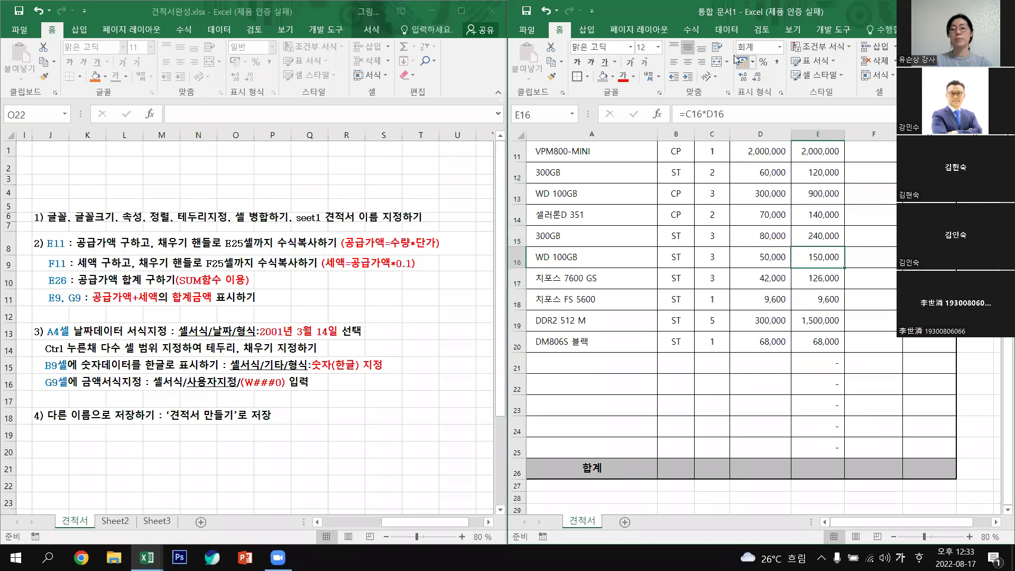
{"action": "left_click", "coordinate": [743, 61]}
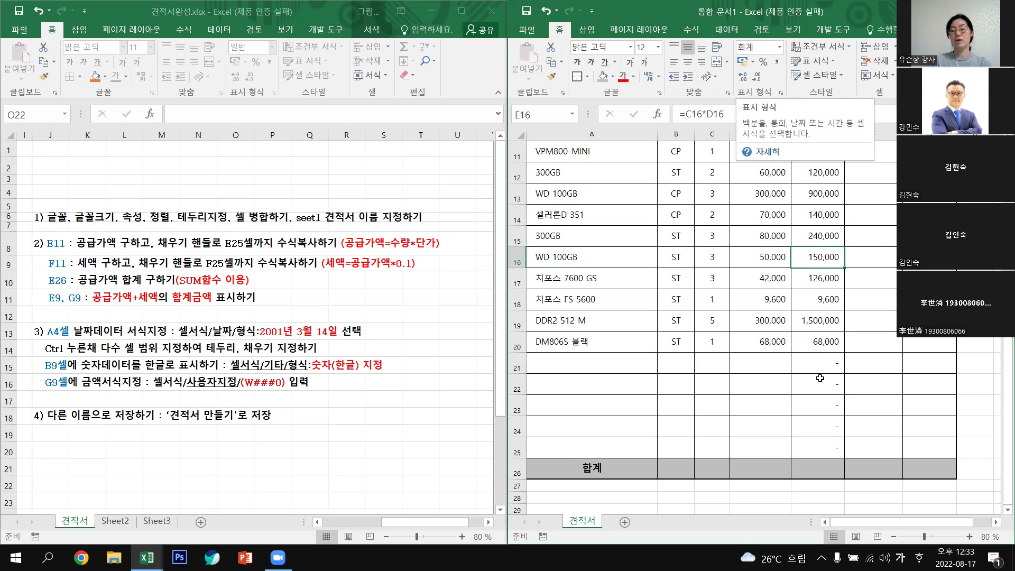
{"action": "left_click", "coordinate": [842, 347]}
{"action": "left_click_drag", "start_coordinate": [836, 366], "coordinate": [835, 445]}
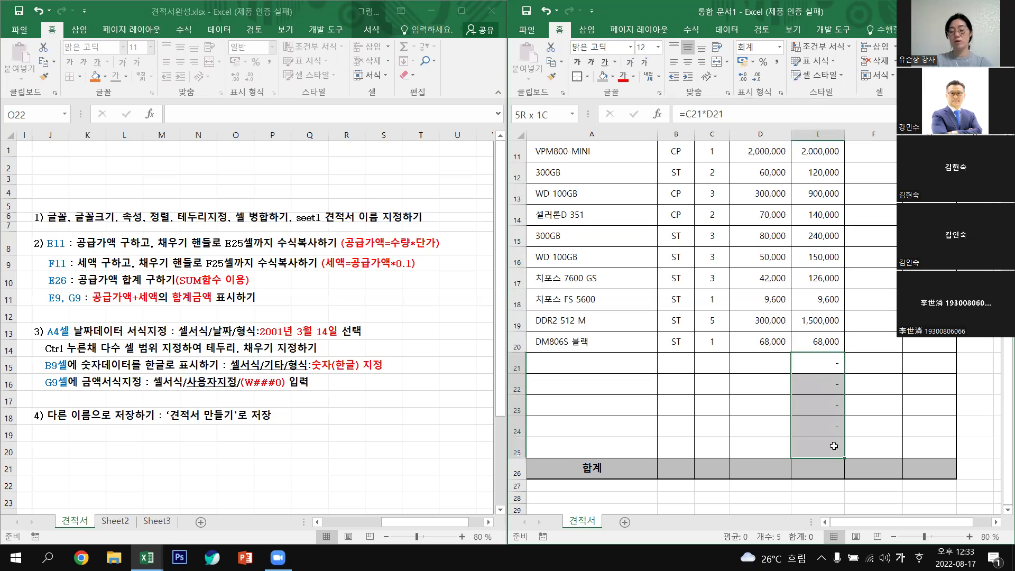
{"action": "key", "text": "Delete"}
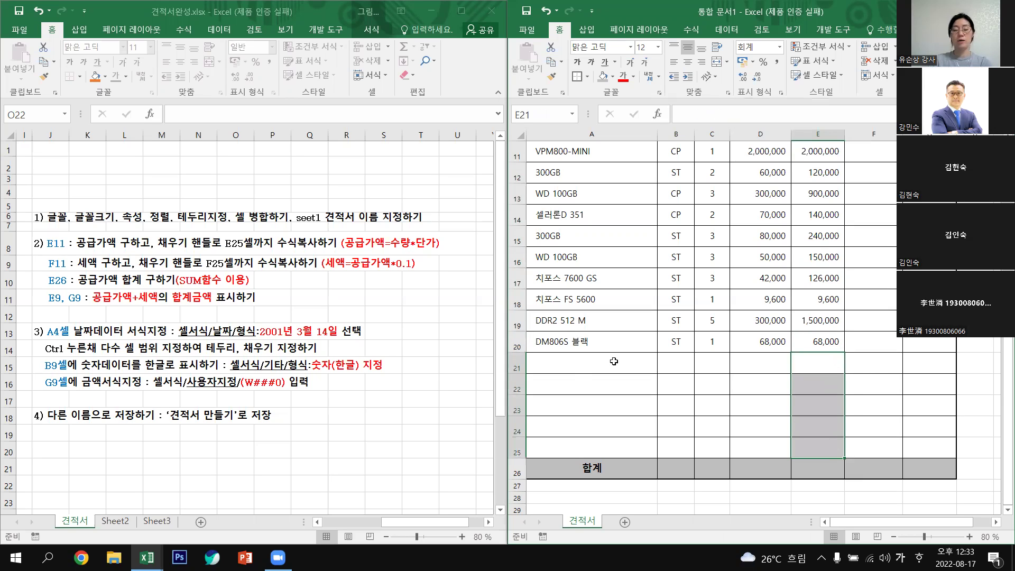
{"action": "key", "text": "Right"}
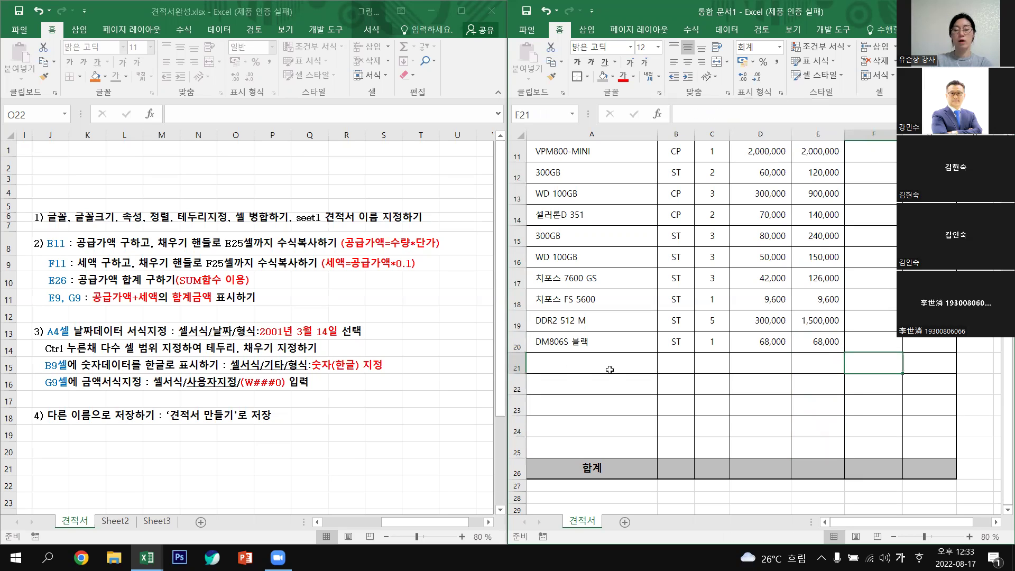
{"action": "key", "text": "Home"}
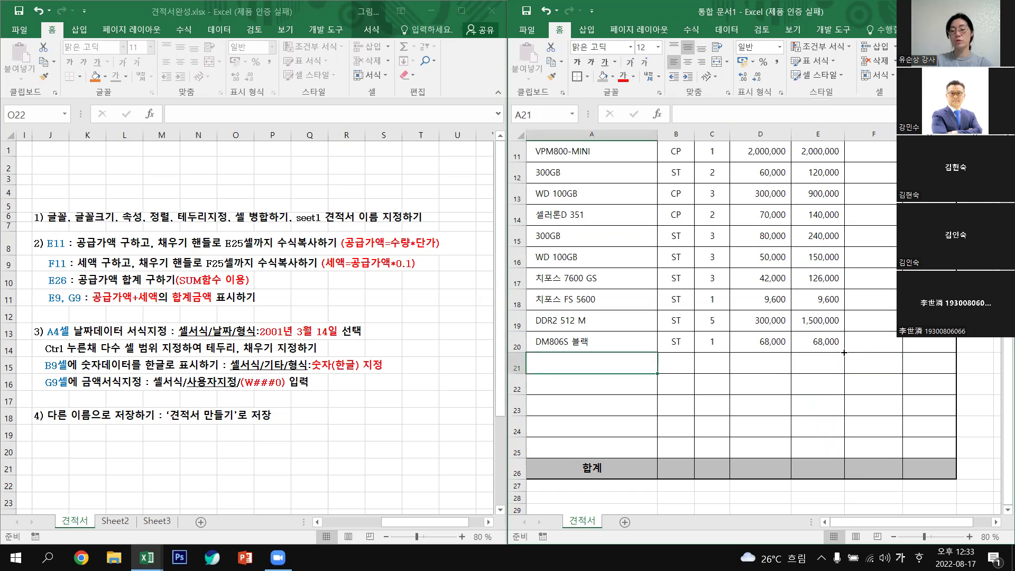
{"action": "left_click", "coordinate": [841, 349]}
{"action": "left_click_drag", "start_coordinate": [844, 353], "coordinate": [740, 368]}
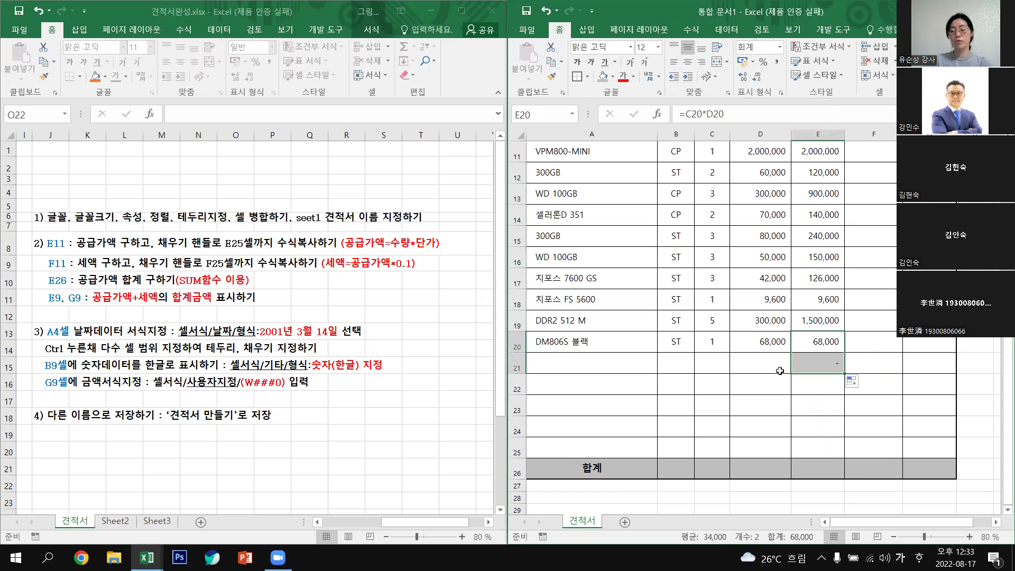
{"action": "left_click", "coordinate": [835, 361]}
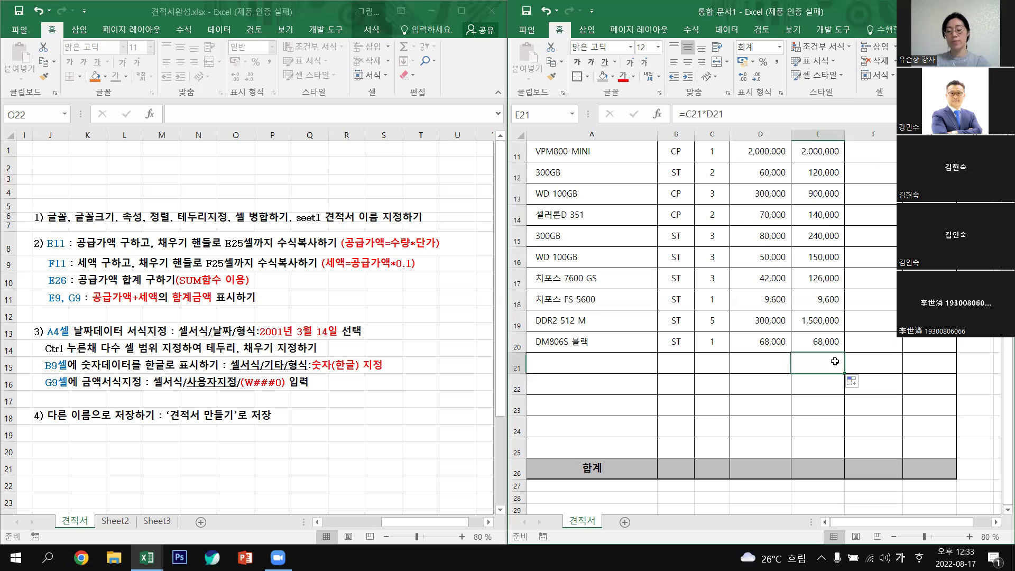
{"action": "key", "text": "Delete"}
{"action": "left_click", "coordinate": [879, 366]}
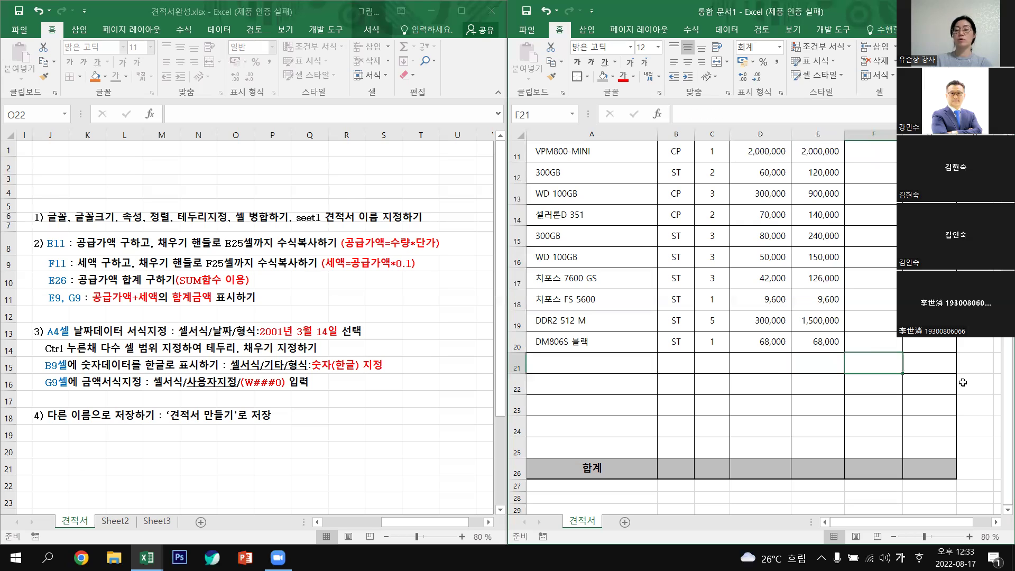
{"action": "scroll", "coordinate": [872, 357], "scroll_direction": "up", "scroll_amount": 3}
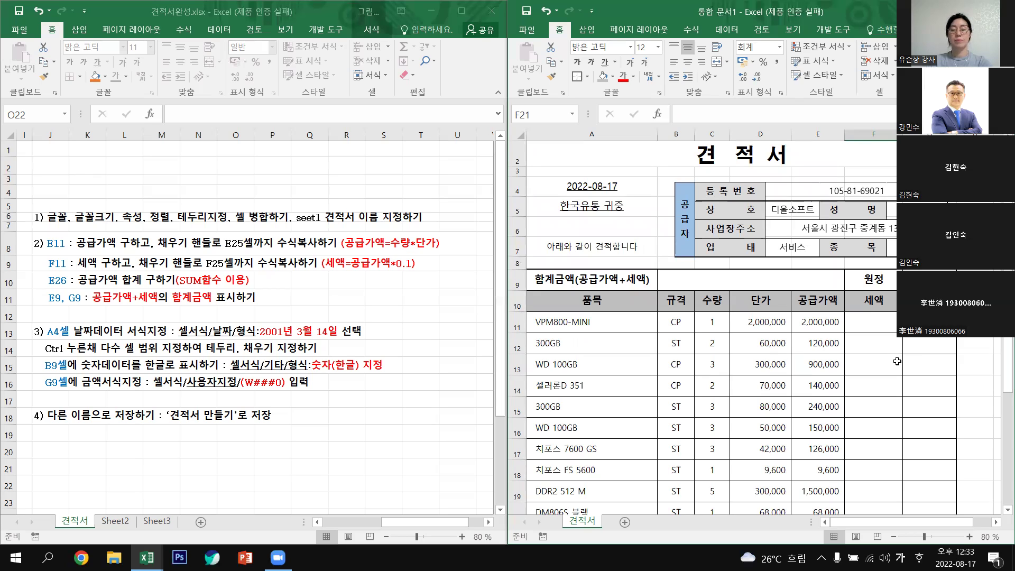
{"action": "key", "text": "Hangul"}
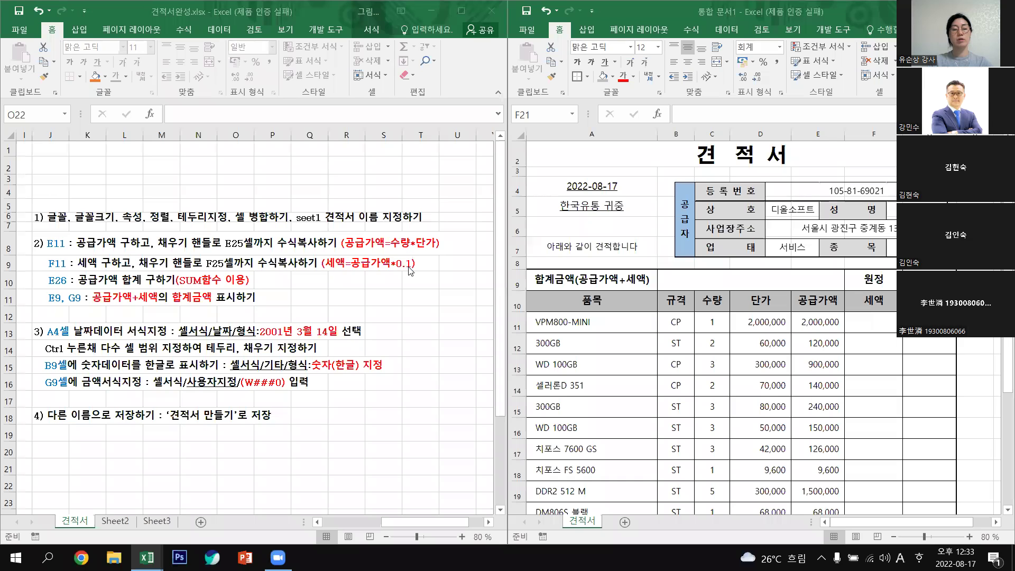
{"action": "key", "text": "alt+Tab"}
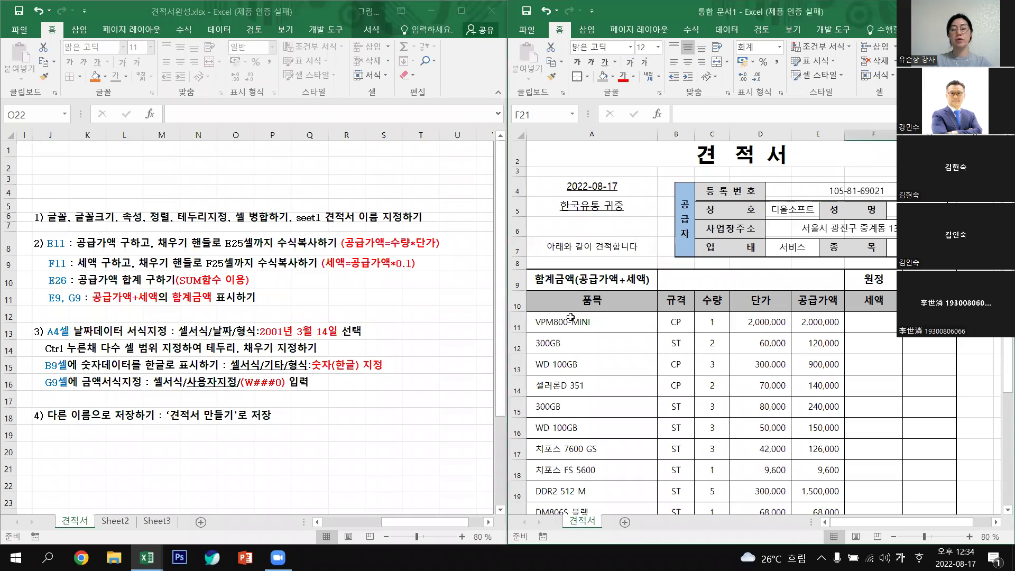
{"action": "left_click", "coordinate": [887, 325]}
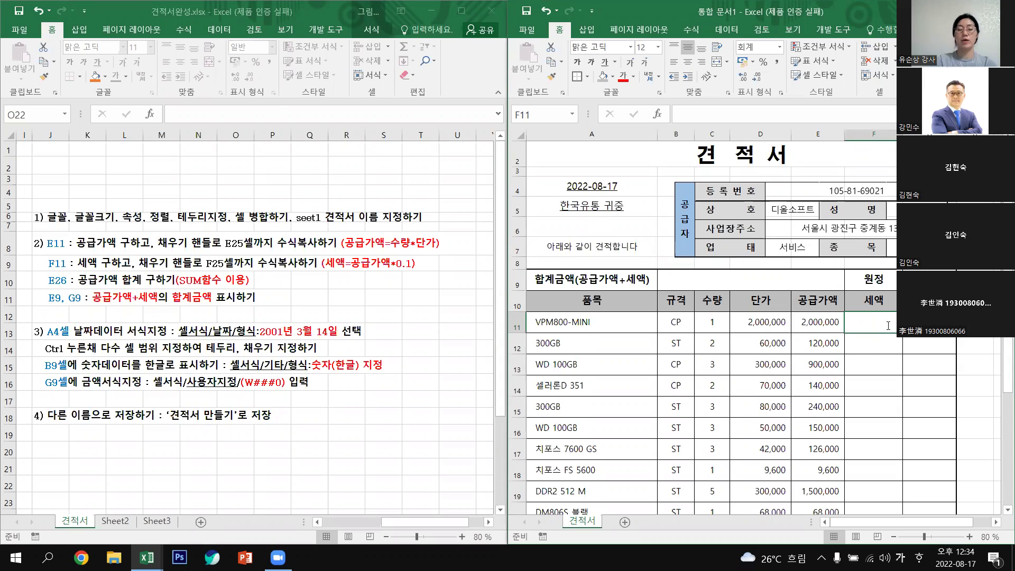
Enter the tax formula =E11*0.1 in F11.
{"action": "type", "text": "="}
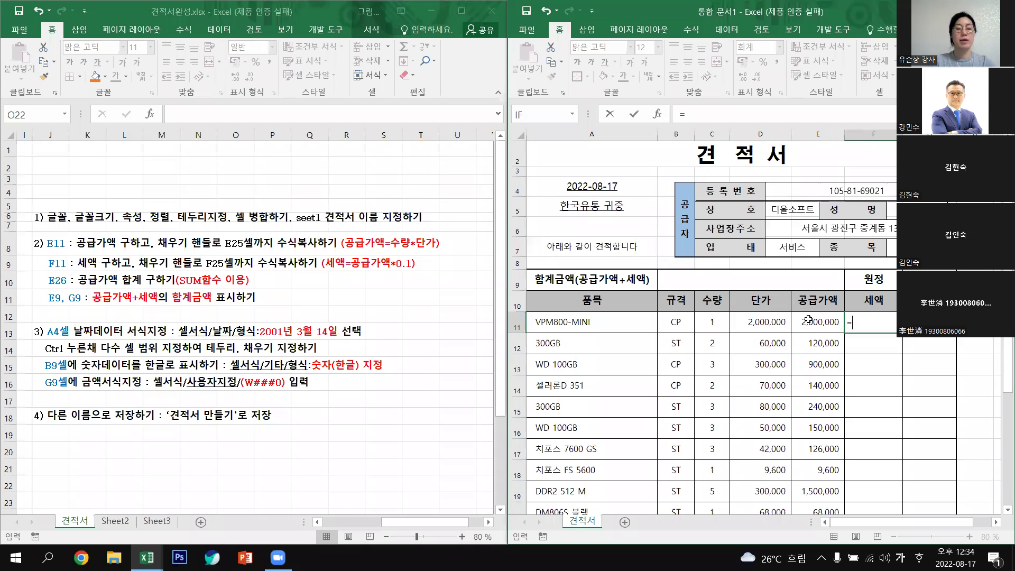
{"action": "left_click", "coordinate": [809, 319]}
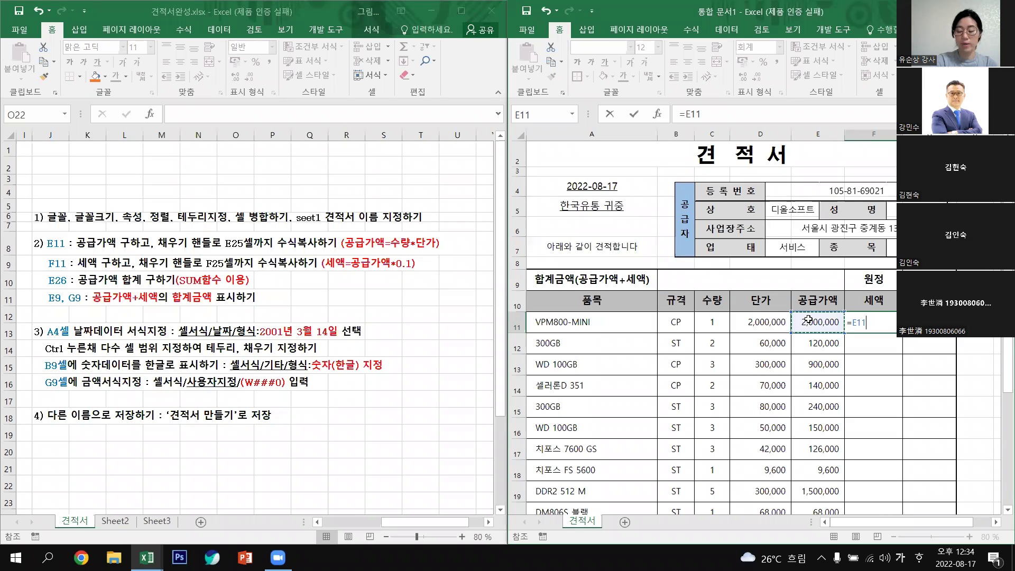
{"action": "type", "text": "*0"}
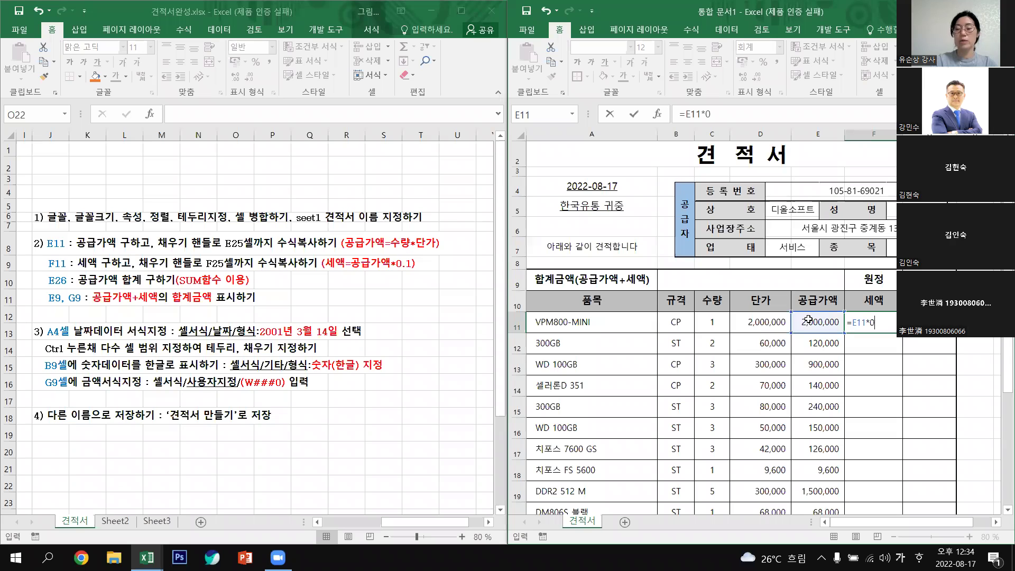
{"action": "key", "text": "Return"}
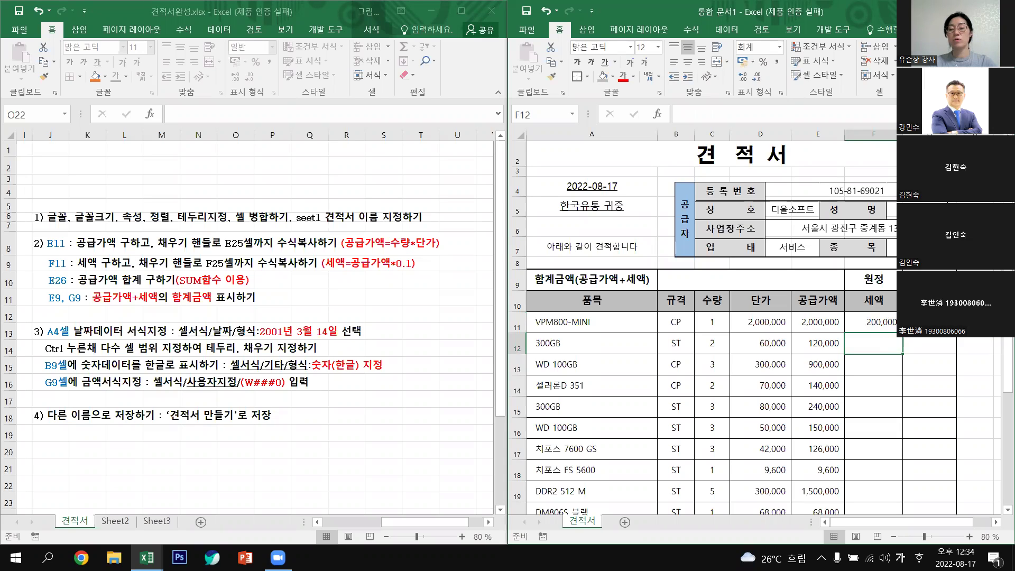
Copy the F11 tax formula down through F20.
{"action": "left_click", "coordinate": [890, 320]}
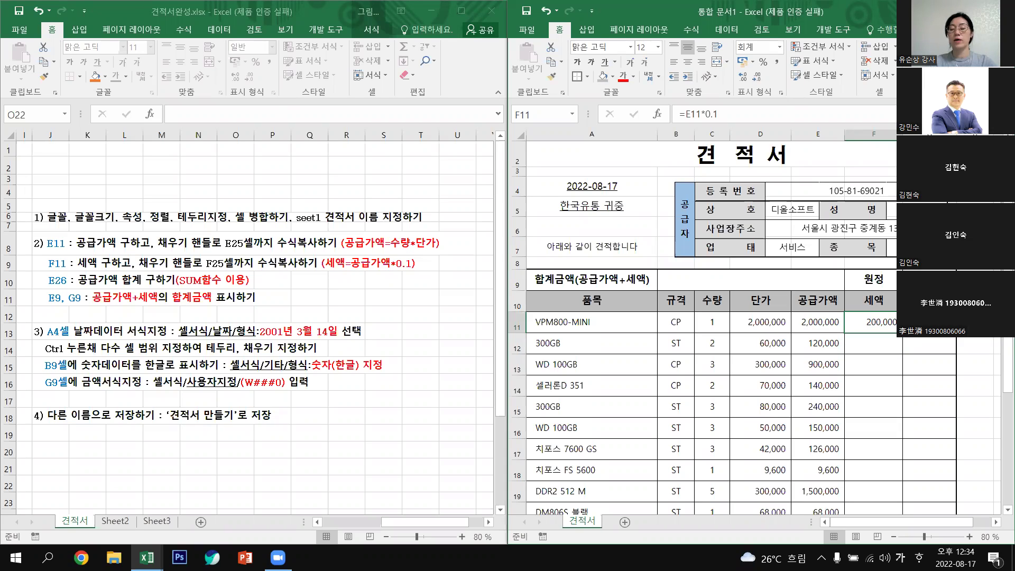
{"action": "double_click", "coordinate": [898, 333]}
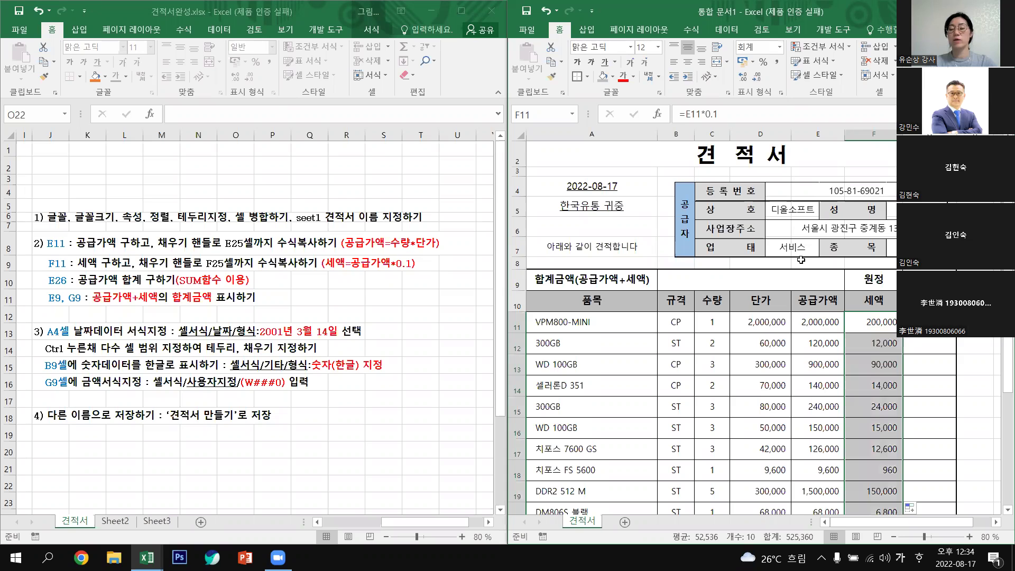
{"action": "scroll", "coordinate": [890, 294], "scroll_direction": "down", "scroll_amount": 4}
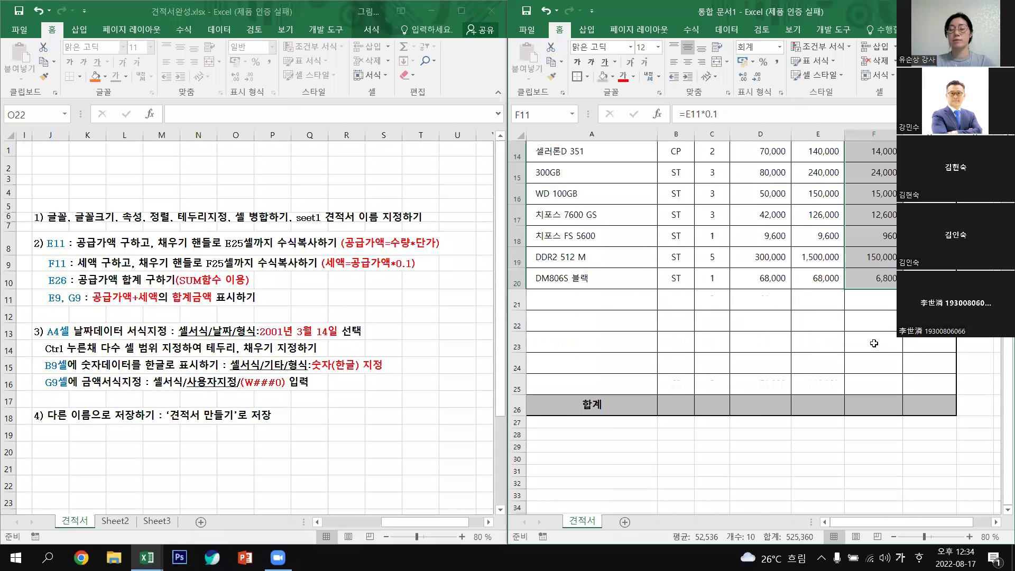
{"action": "scroll", "coordinate": [866, 321], "scroll_direction": "up", "scroll_amount": 4}
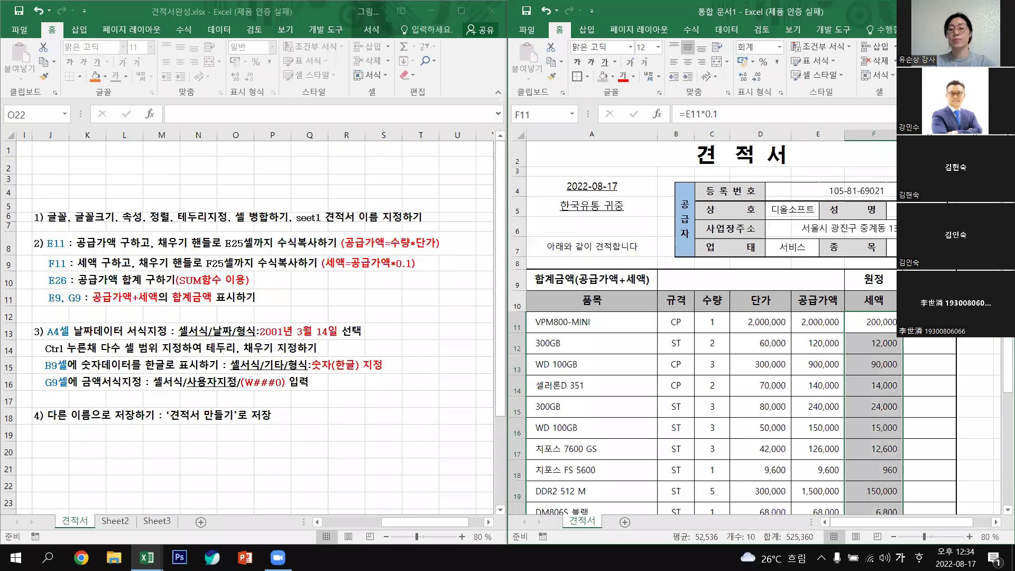
{"action": "key", "text": "Right"}
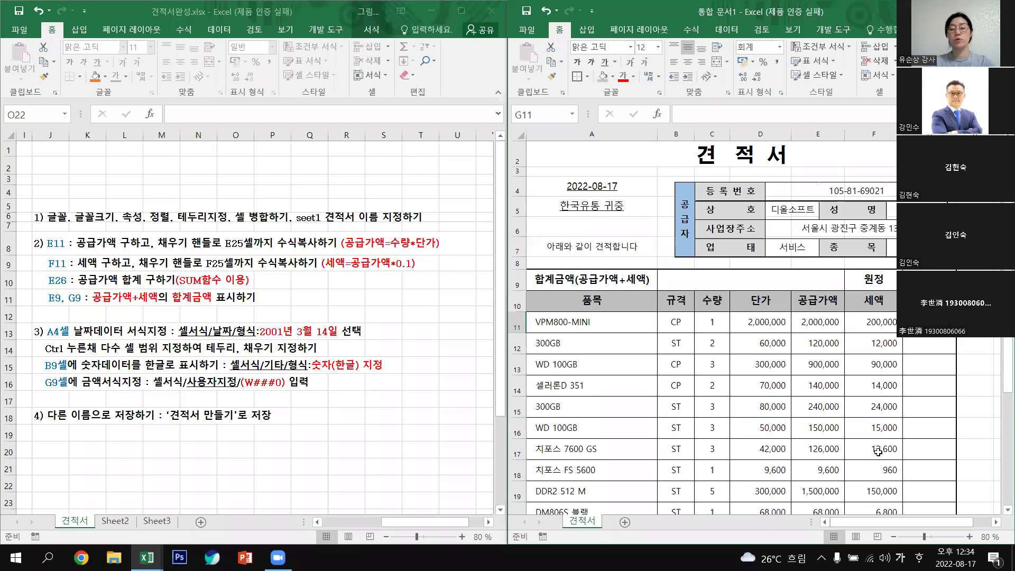
{"action": "scroll", "coordinate": [823, 409], "scroll_direction": "down", "scroll_amount": 1}
{"action": "scroll", "coordinate": [824, 409], "scroll_direction": "down", "scroll_amount": 3}
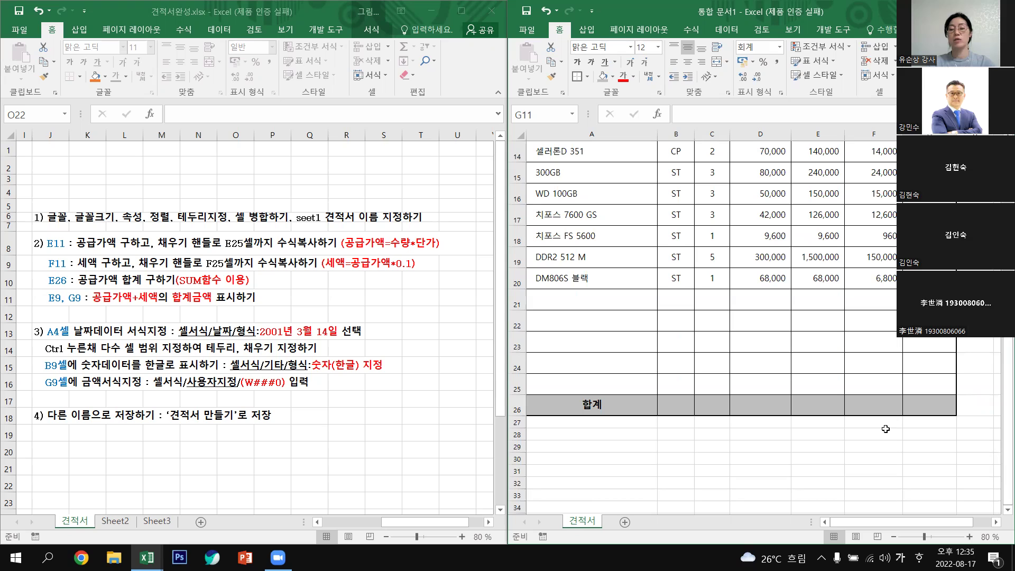
{"action": "left_click", "coordinate": [873, 408]}
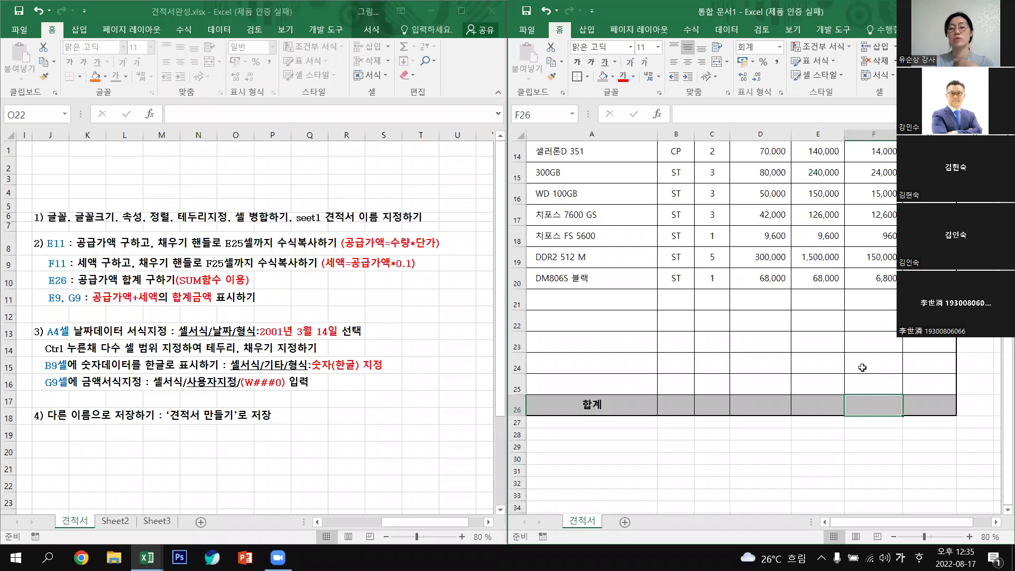
{"action": "scroll", "coordinate": [854, 361], "scroll_direction": "up", "scroll_amount": 3}
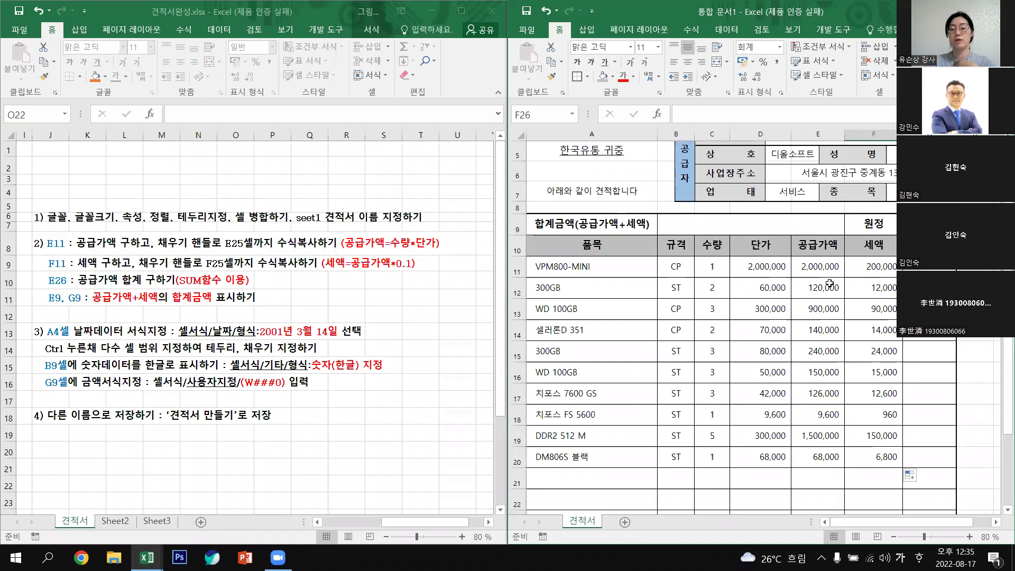
{"action": "scroll", "coordinate": [824, 432], "scroll_direction": "down", "scroll_amount": 3}
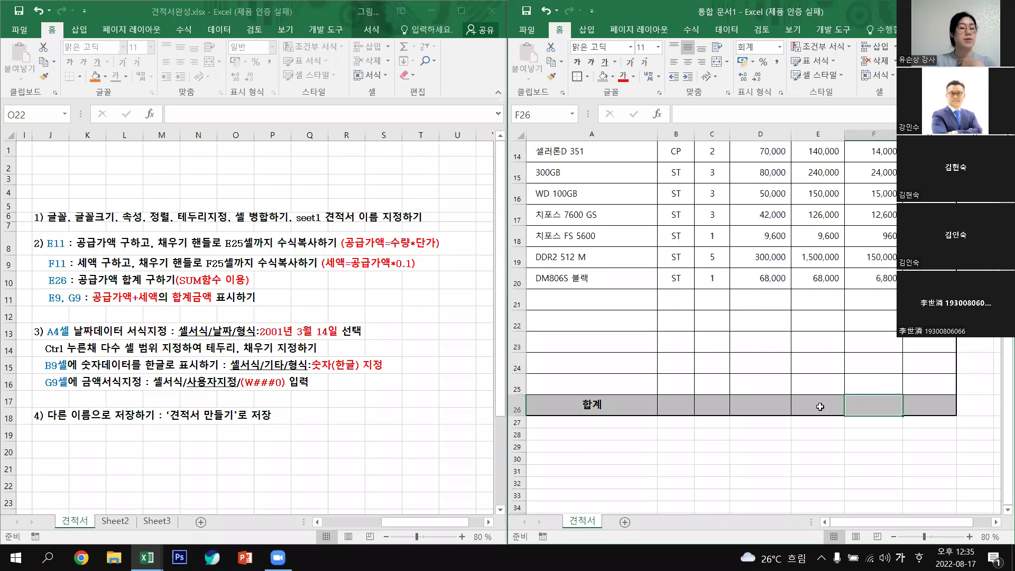
{"action": "left_click", "coordinate": [821, 407]}
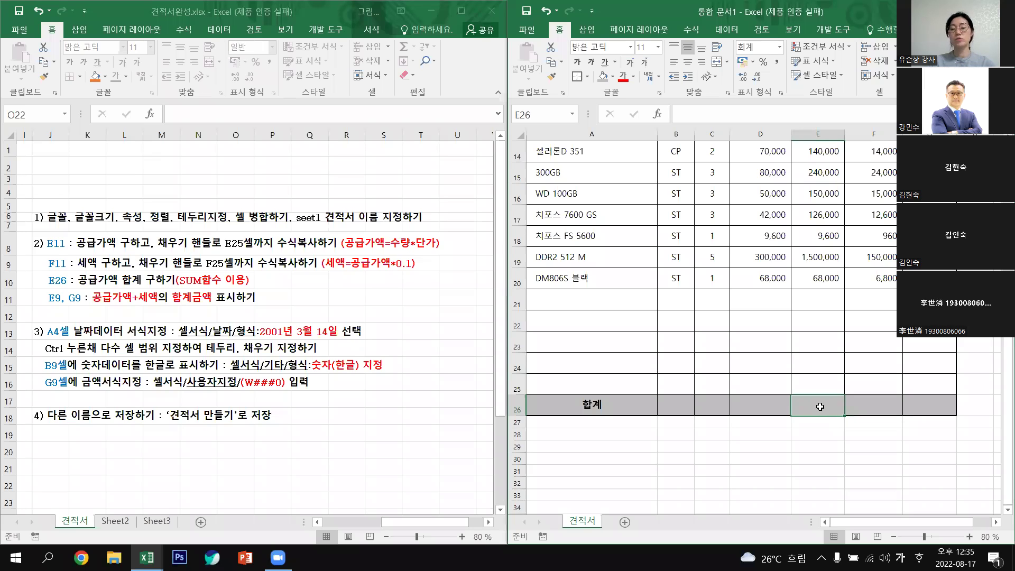
{"action": "scroll", "coordinate": [820, 407], "scroll_direction": "up", "scroll_amount": 1}
{"action": "scroll", "coordinate": [819, 473], "scroll_direction": "up", "scroll_amount": 1}
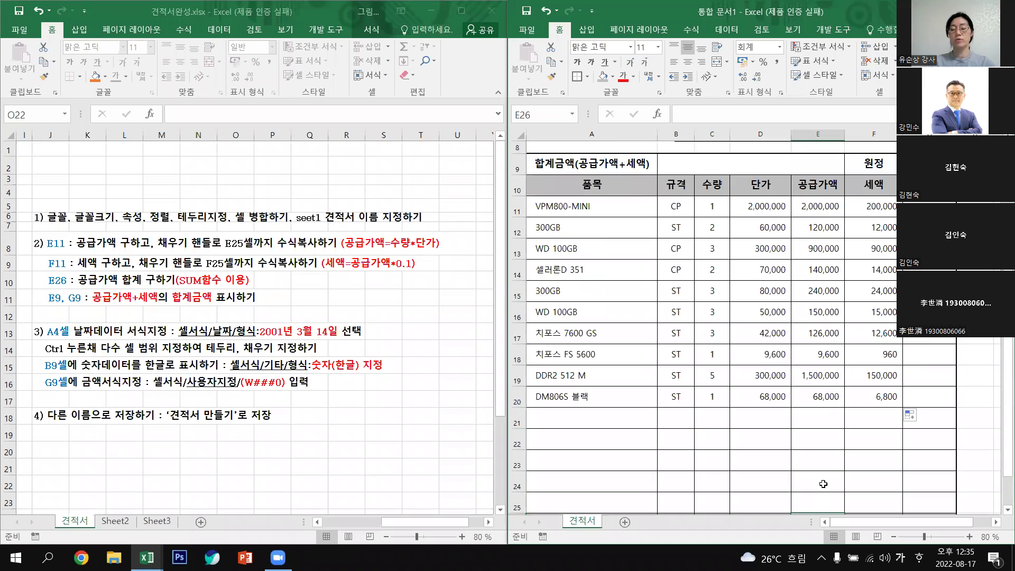
{"action": "scroll", "coordinate": [813, 437], "scroll_direction": "down", "scroll_amount": 3}
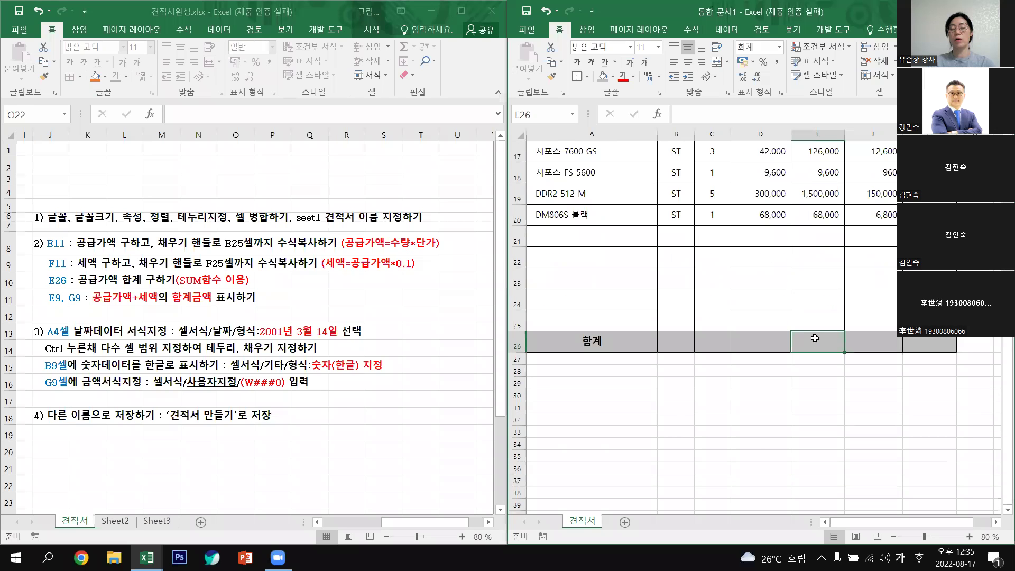
{"action": "scroll", "coordinate": [798, 261], "scroll_direction": "up", "scroll_amount": 4}
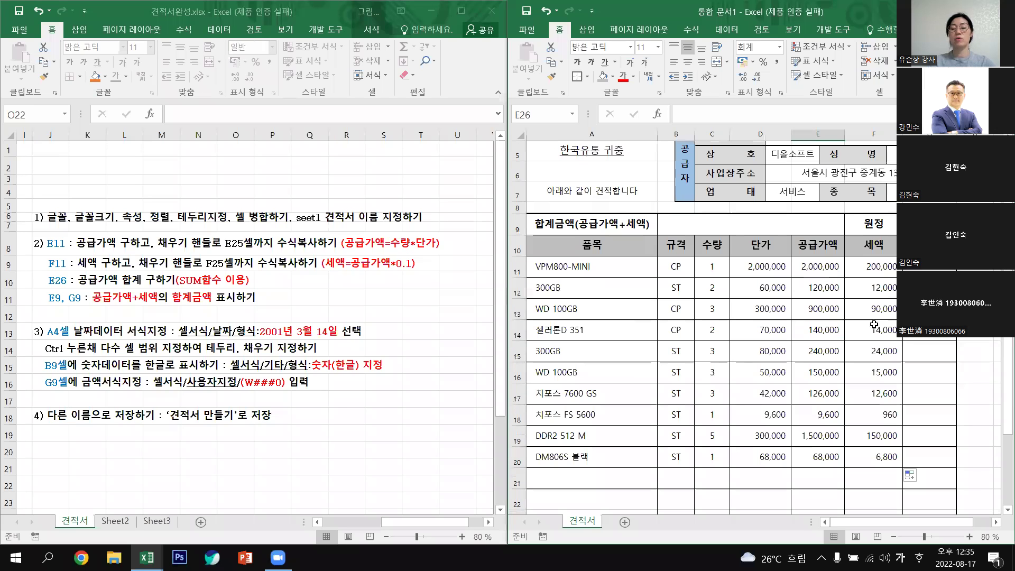
{"action": "left_click", "coordinate": [819, 268]}
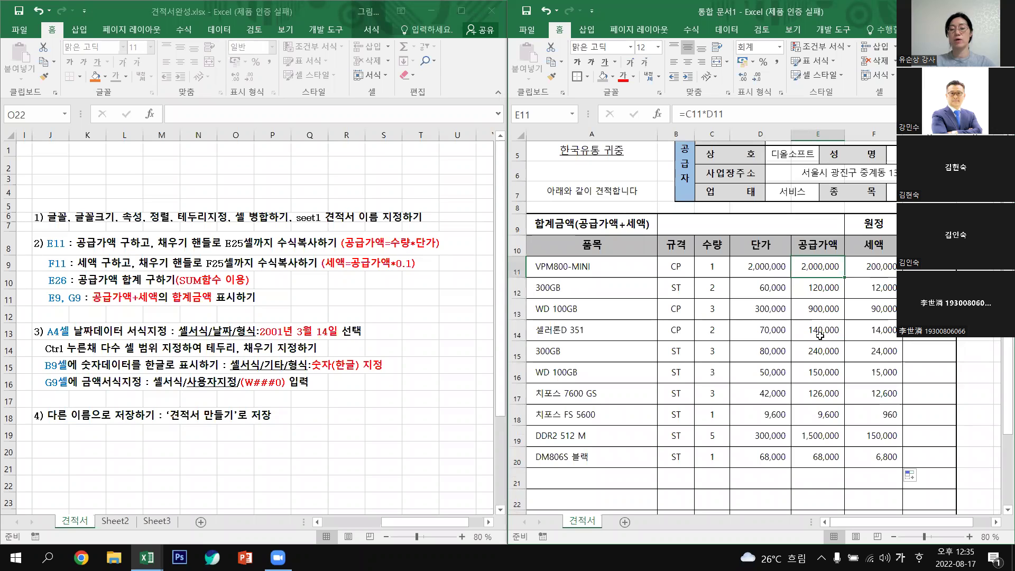
{"action": "key", "text": "Down"}
{"action": "key", "text": "Down"}
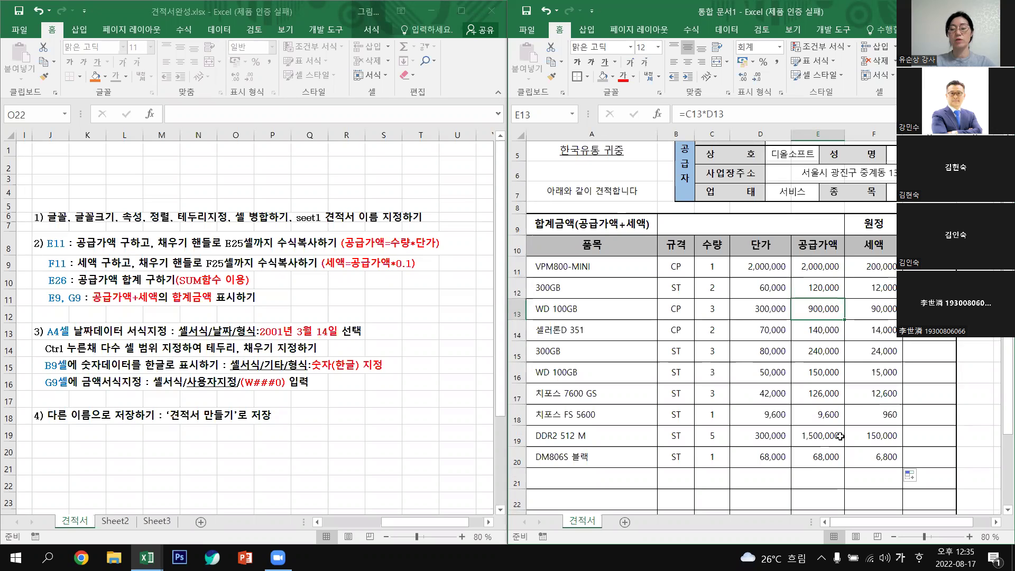
{"action": "scroll", "coordinate": [841, 436], "scroll_direction": "down", "scroll_amount": 3}
{"action": "left_click", "coordinate": [814, 405]}
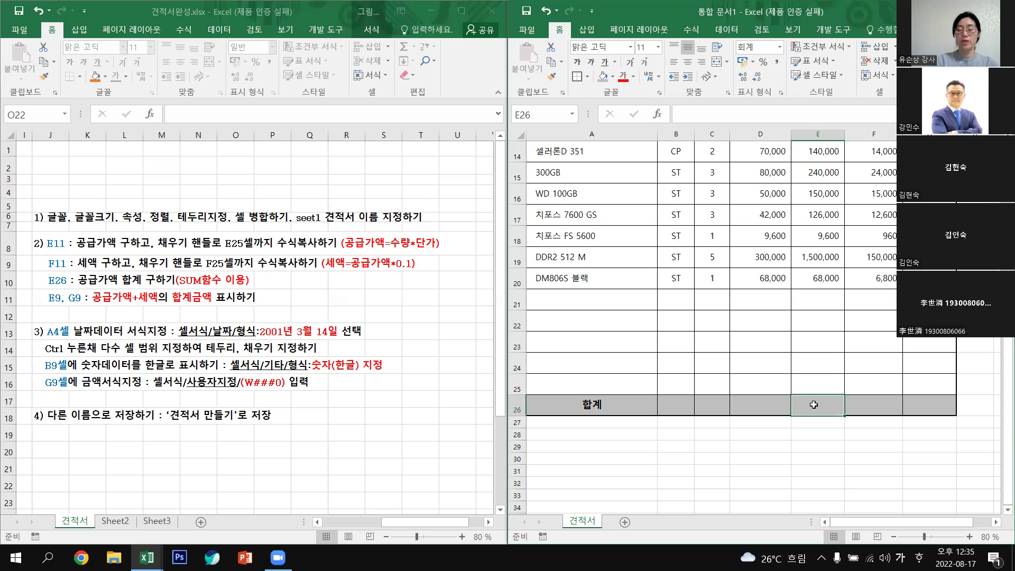
{"action": "type", "text": "="}
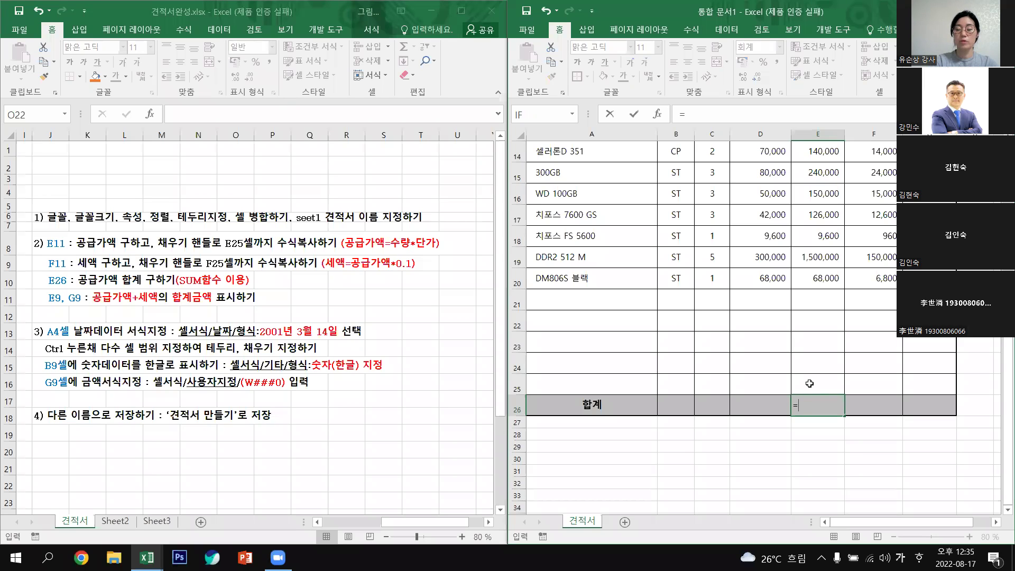
Total the 공급가액 column with a SUM formula in E26, giving 5,253,600.
{"action": "type", "text": "ㄴ"}
{"action": "key", "text": "BackSpace"}
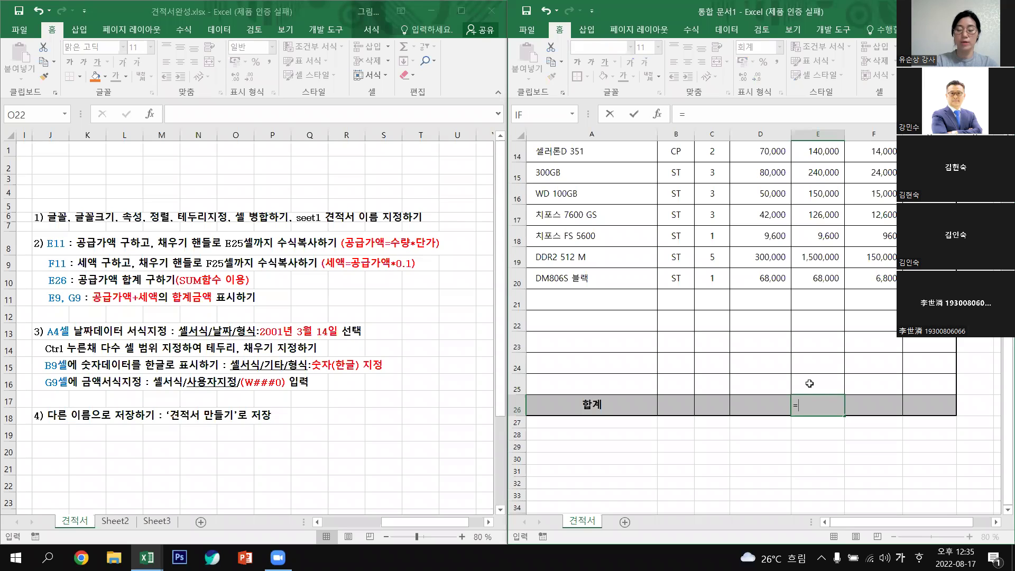
{"action": "key", "text": "Hangul"}
{"action": "type", "text": "SU"}
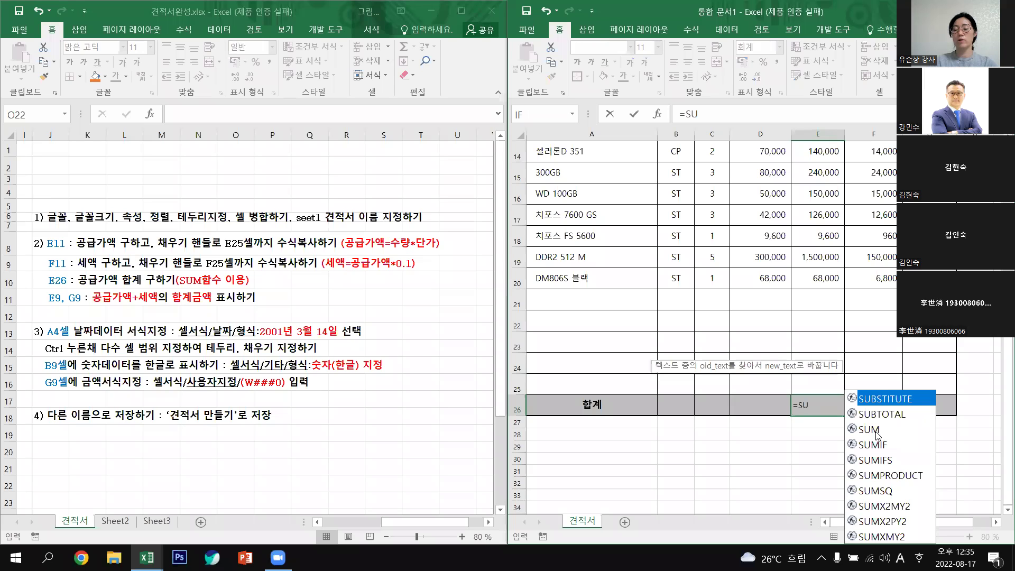
{"action": "double_click", "coordinate": [875, 433]}
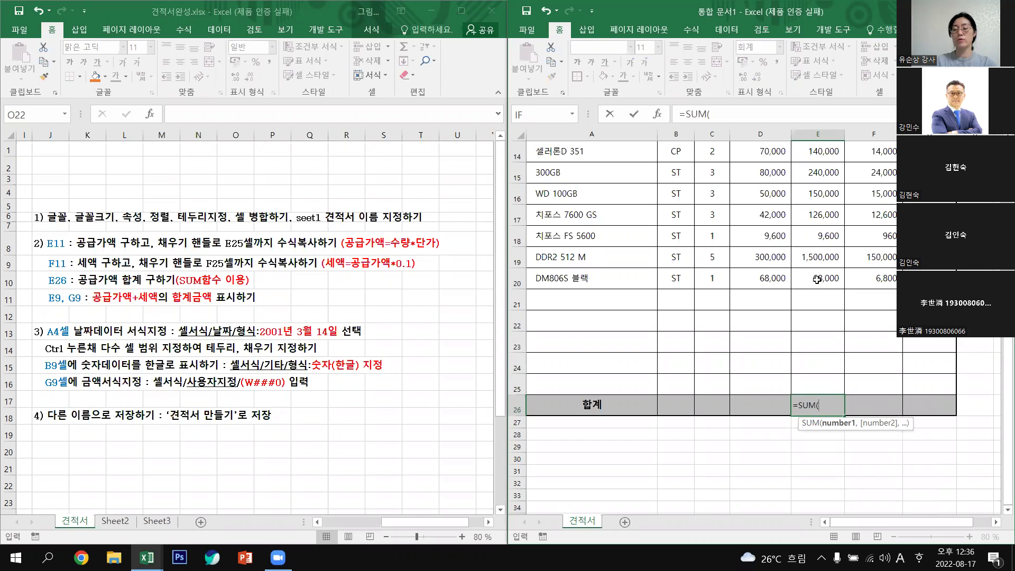
{"action": "scroll", "coordinate": [833, 273], "scroll_direction": "up", "scroll_amount": 2}
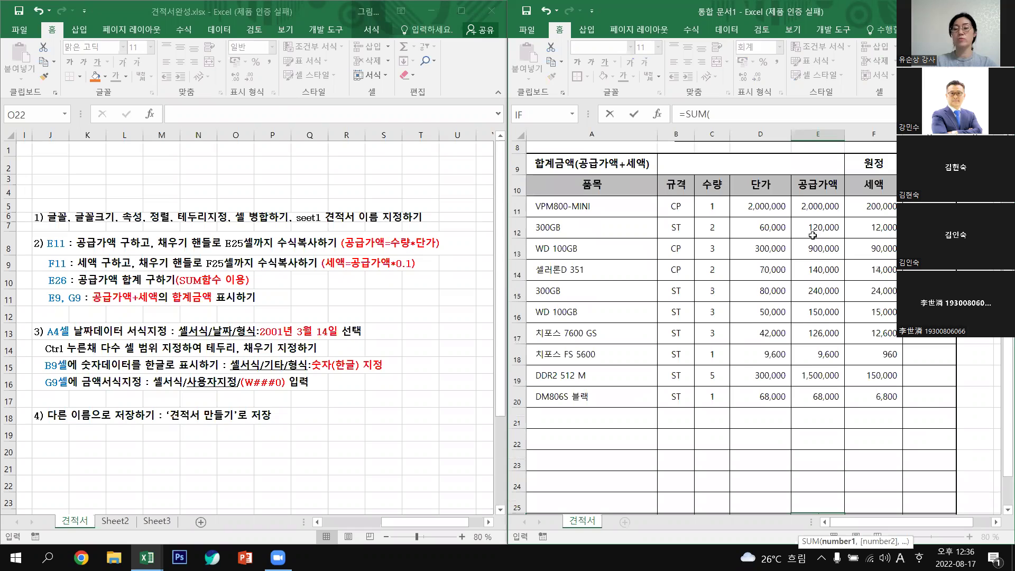
{"action": "left_click", "coordinate": [766, 207]}
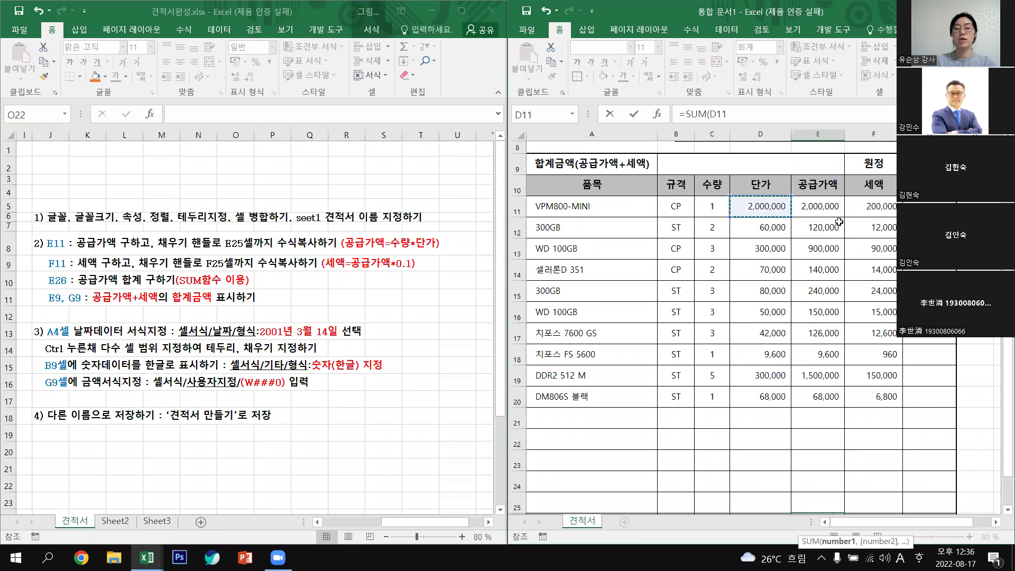
{"action": "left_click_drag", "start_coordinate": [827, 208], "coordinate": [825, 249]}
{"action": "left_click_drag", "start_coordinate": [845, 367], "coordinate": [824, 464]}
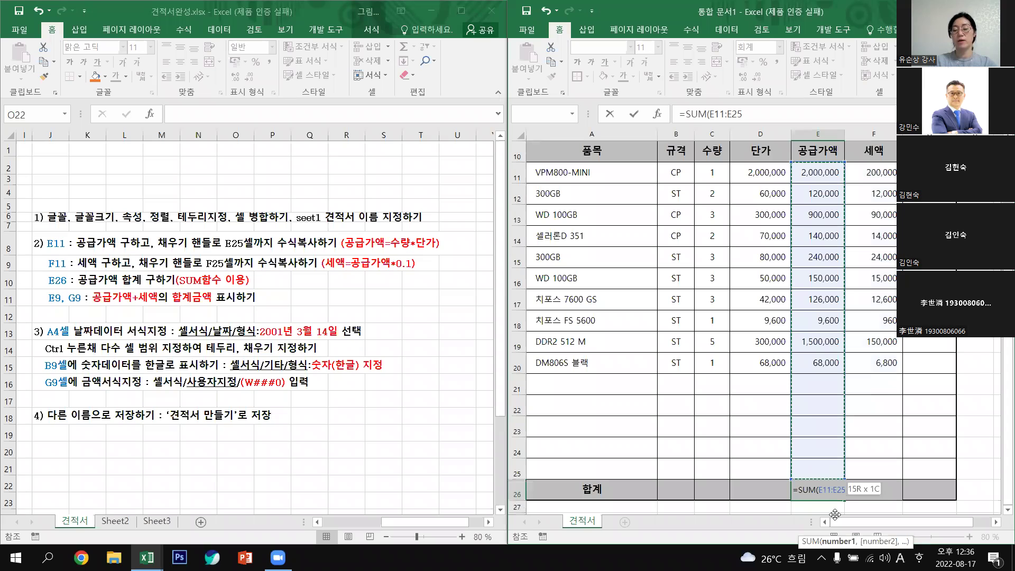
{"action": "left_click_drag", "start_coordinate": [835, 514], "coordinate": [835, 515]}
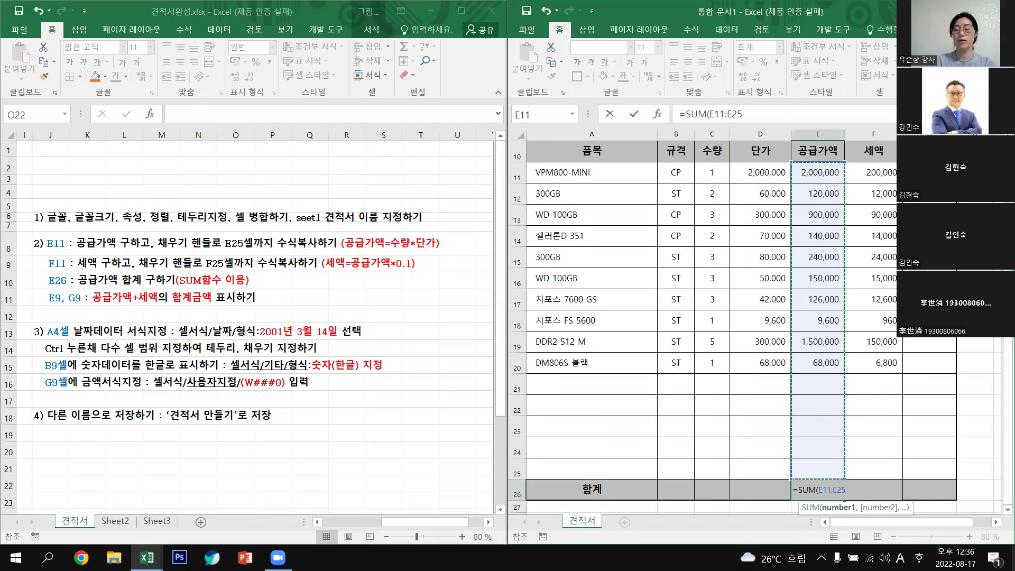
{"action": "key", "text": "Return"}
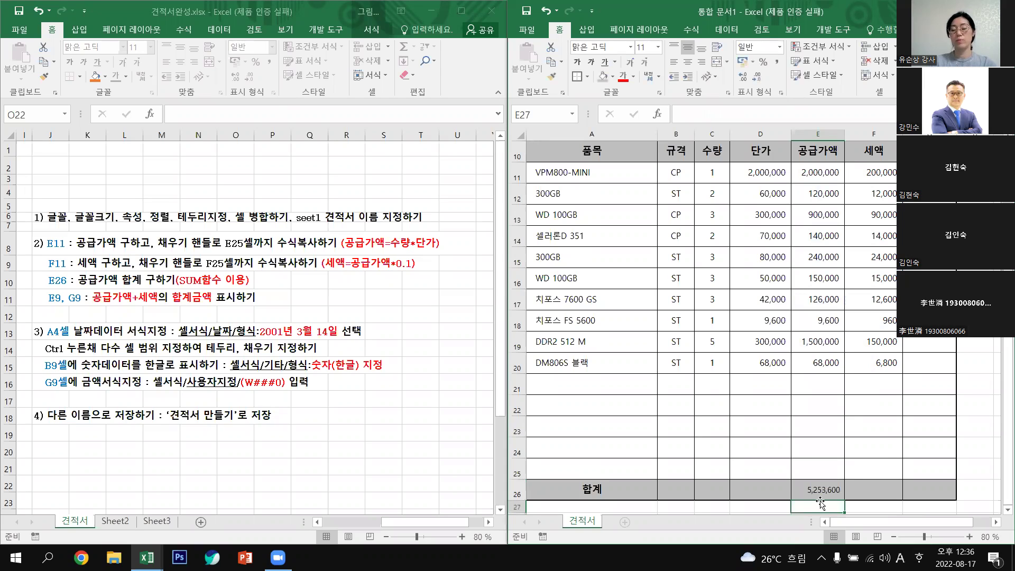
Copy the total into F26 (525,360) using Fill Without Formatting.
{"action": "left_click", "coordinate": [825, 487]}
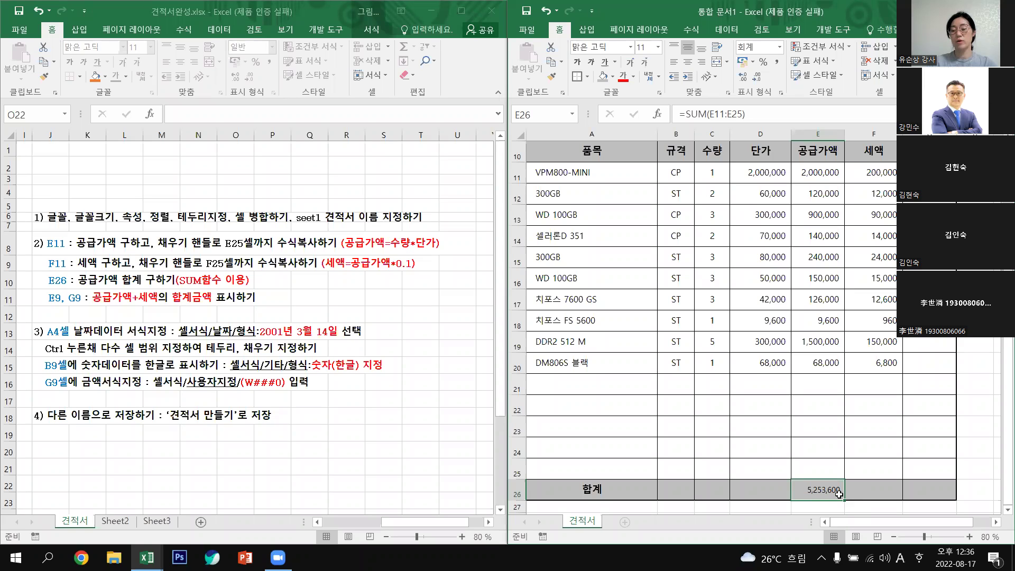
{"action": "left_click_drag", "start_coordinate": [845, 500], "coordinate": [894, 496]}
{"action": "left_click", "coordinate": [815, 487]}
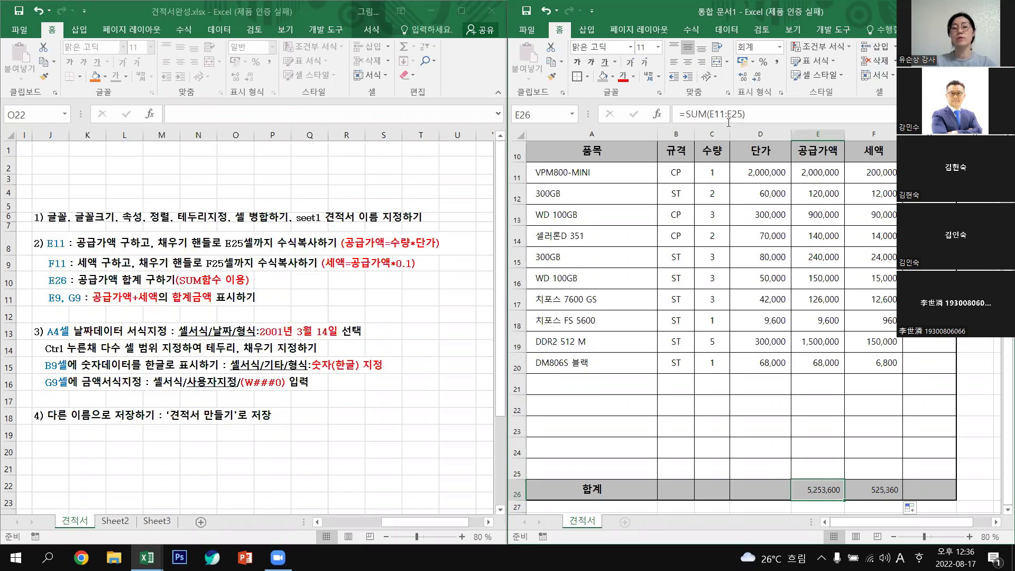
{"action": "left_click", "coordinate": [882, 493]}
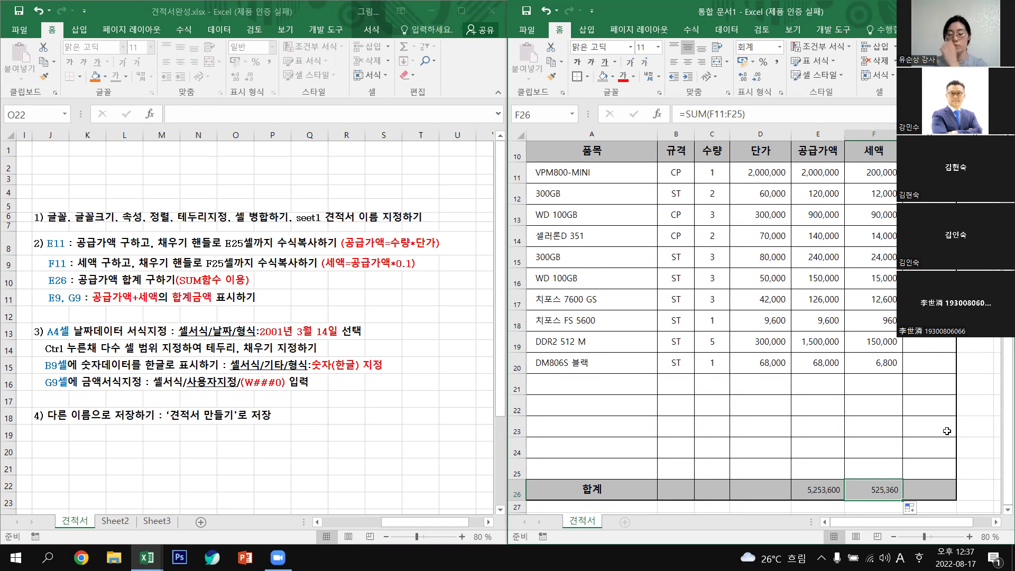
{"action": "scroll", "coordinate": [843, 377], "scroll_direction": "down", "scroll_amount": 2}
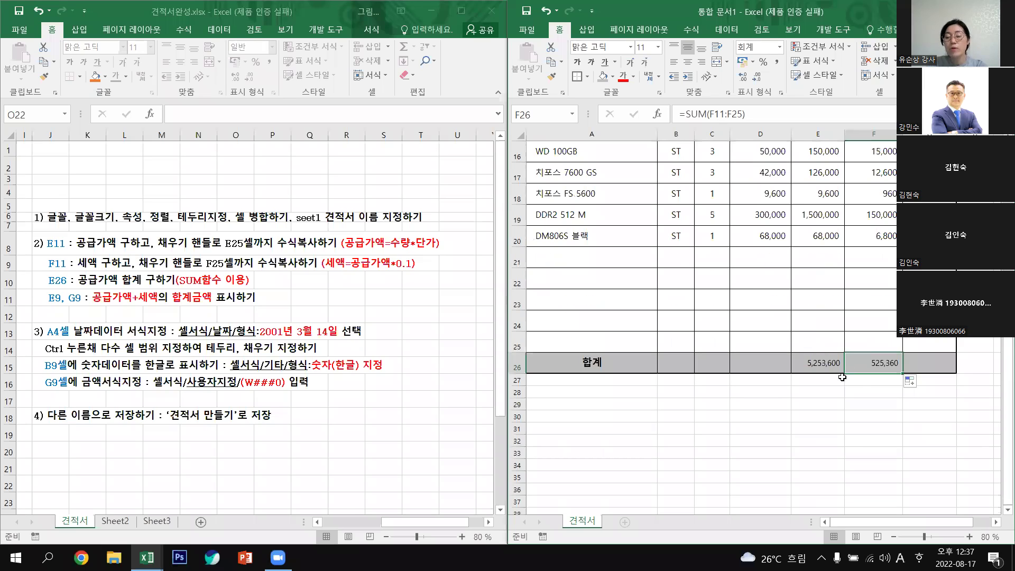
{"action": "left_click", "coordinate": [918, 383]}
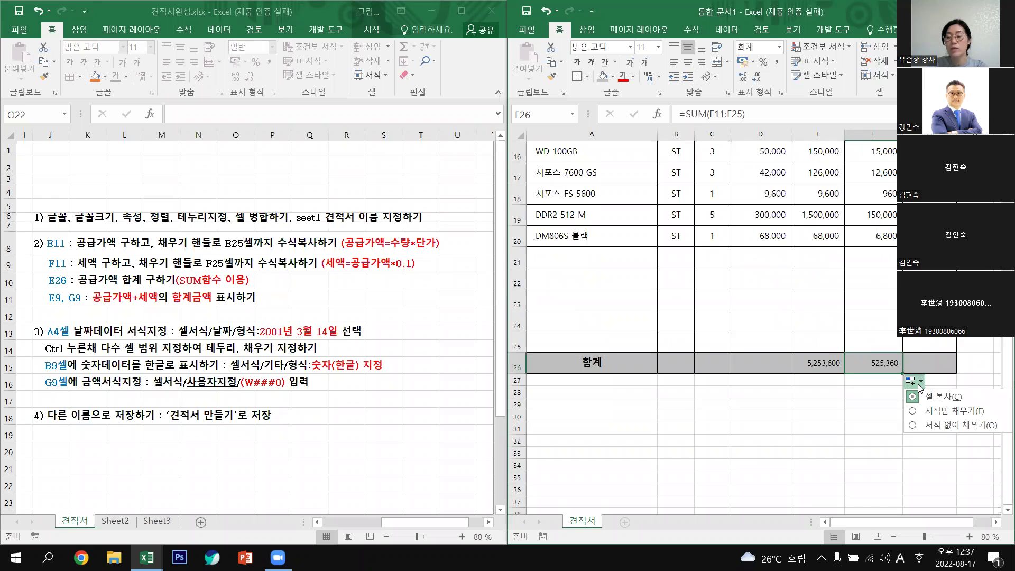
{"action": "left_click", "coordinate": [948, 426]}
{"action": "left_click", "coordinate": [947, 428]}
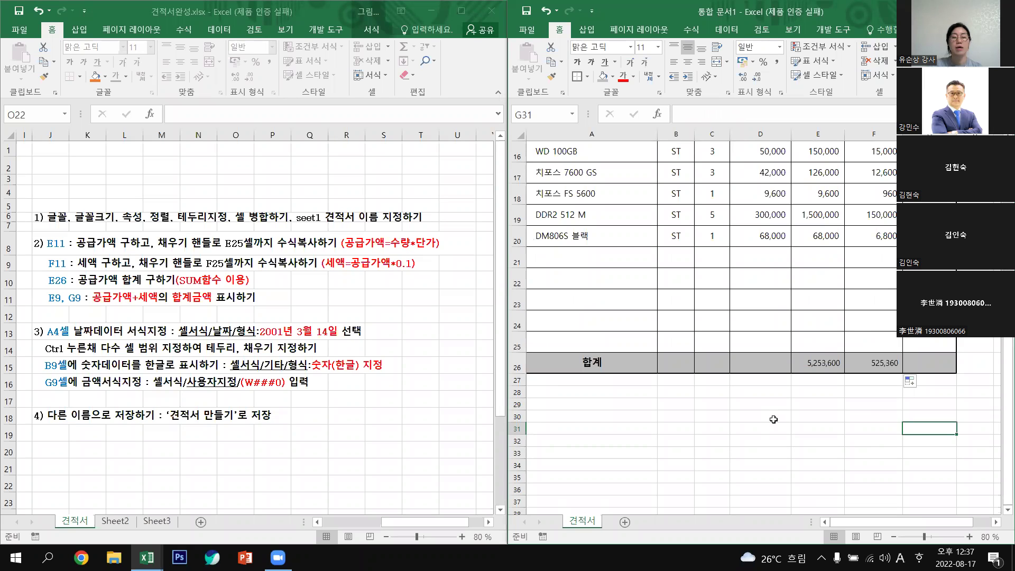
{"action": "scroll", "coordinate": [741, 418], "scroll_direction": "up", "scroll_amount": 4}
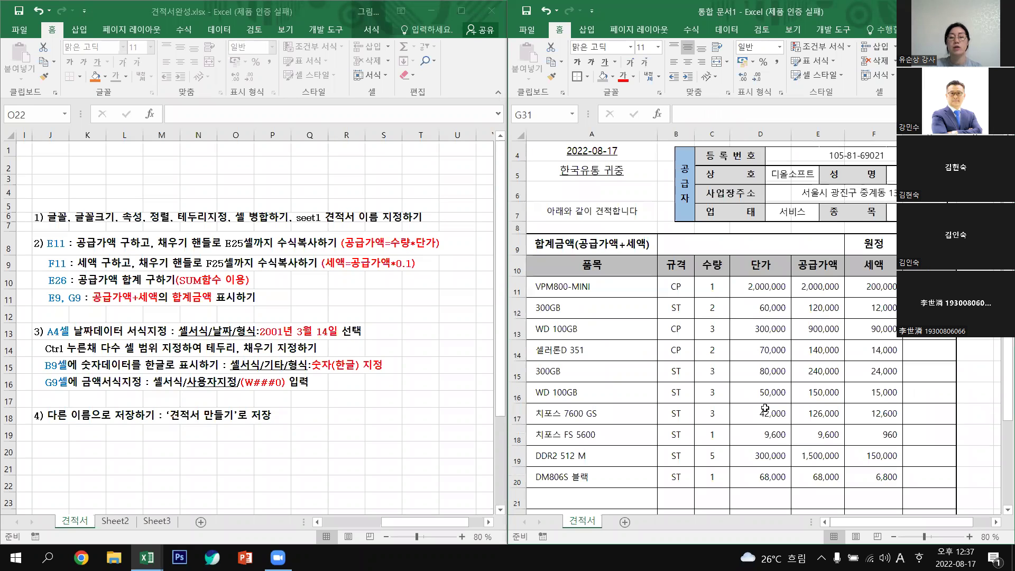
{"action": "scroll", "coordinate": [767, 408], "scroll_direction": "down", "scroll_amount": 3}
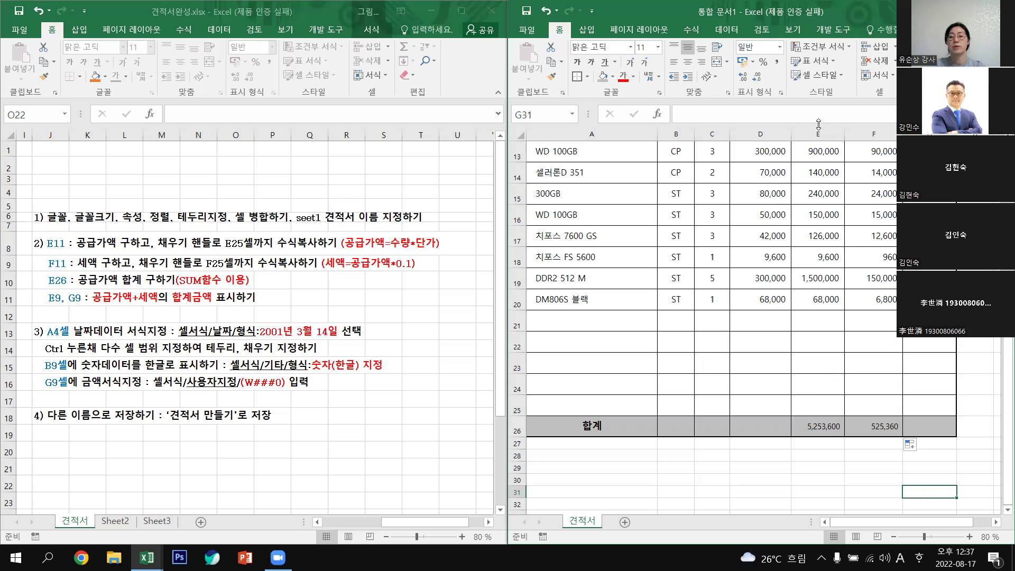
{"action": "scroll", "coordinate": [775, 391], "scroll_direction": "up", "scroll_amount": 4}
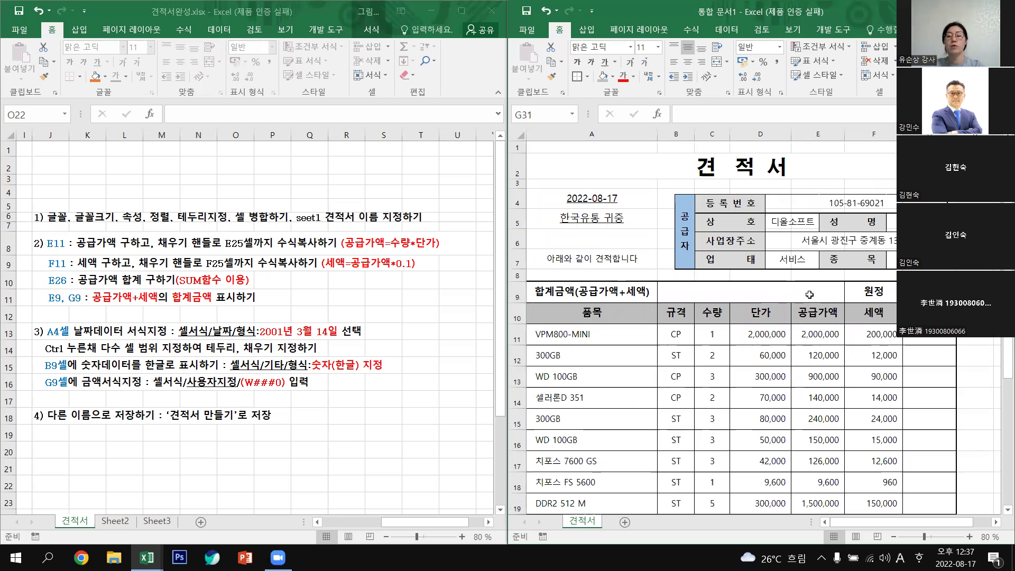
{"action": "left_click", "coordinate": [809, 295]}
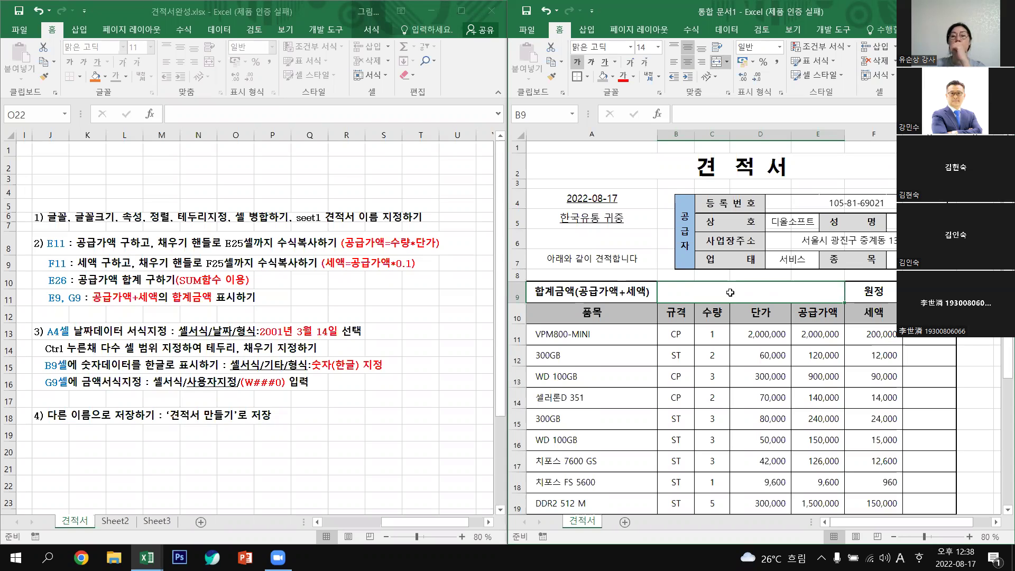
{"action": "left_click", "coordinate": [718, 63]}
{"action": "left_click", "coordinate": [820, 295]}
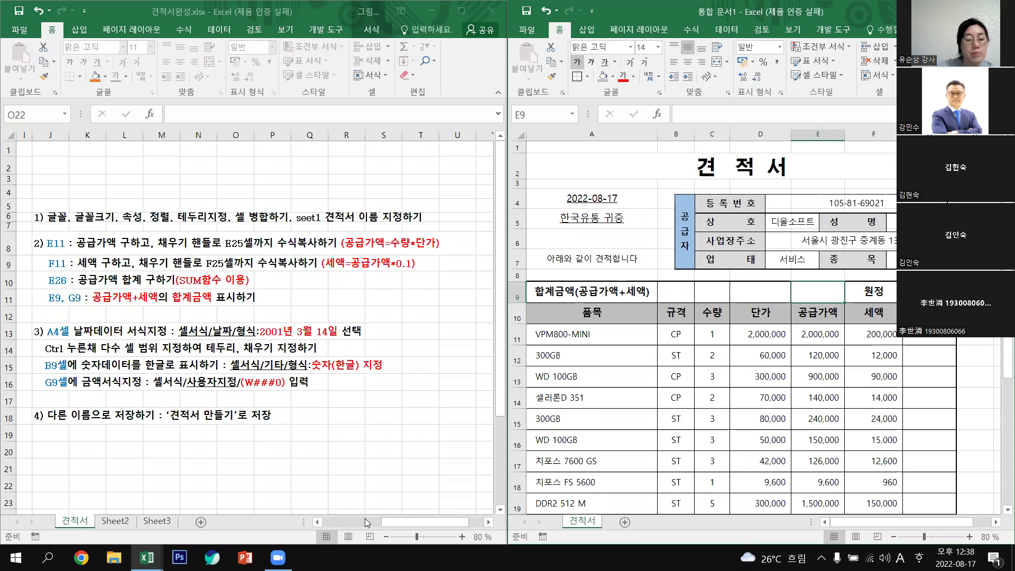
{"action": "left_click", "coordinate": [316, 522]}
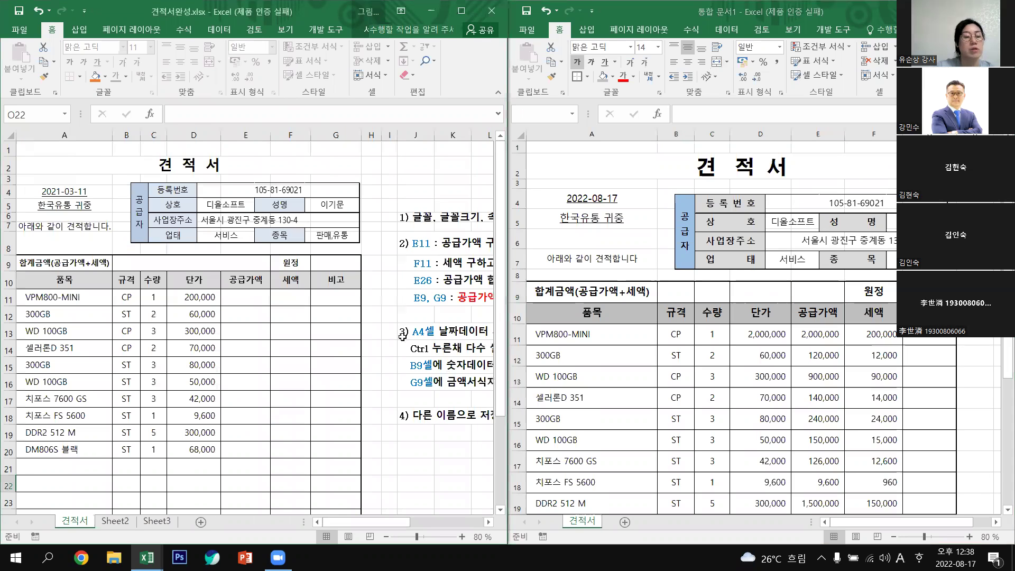
{"action": "left_click", "coordinate": [137, 263]}
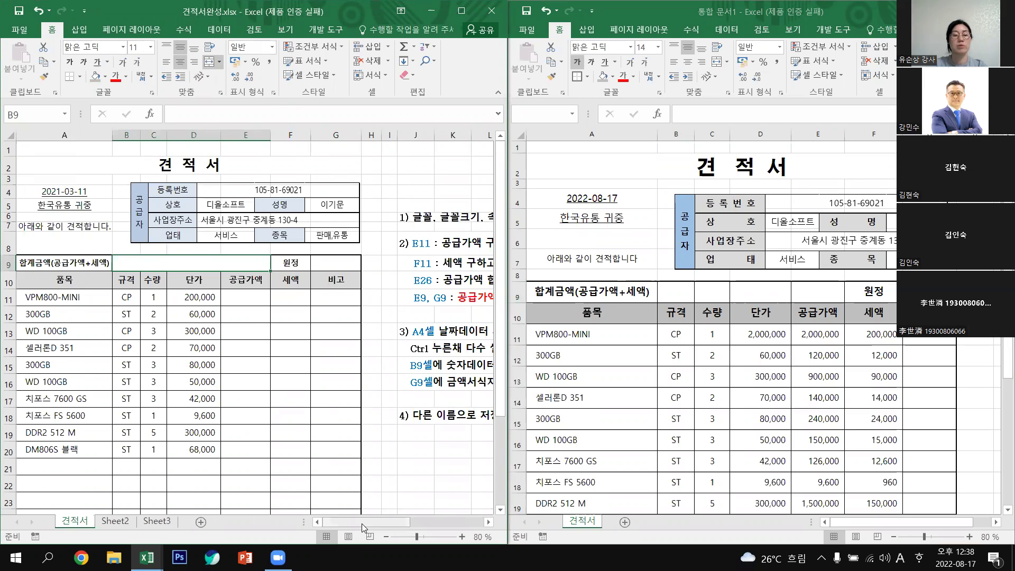
{"action": "left_click_drag", "start_coordinate": [411, 527], "coordinate": [460, 526]}
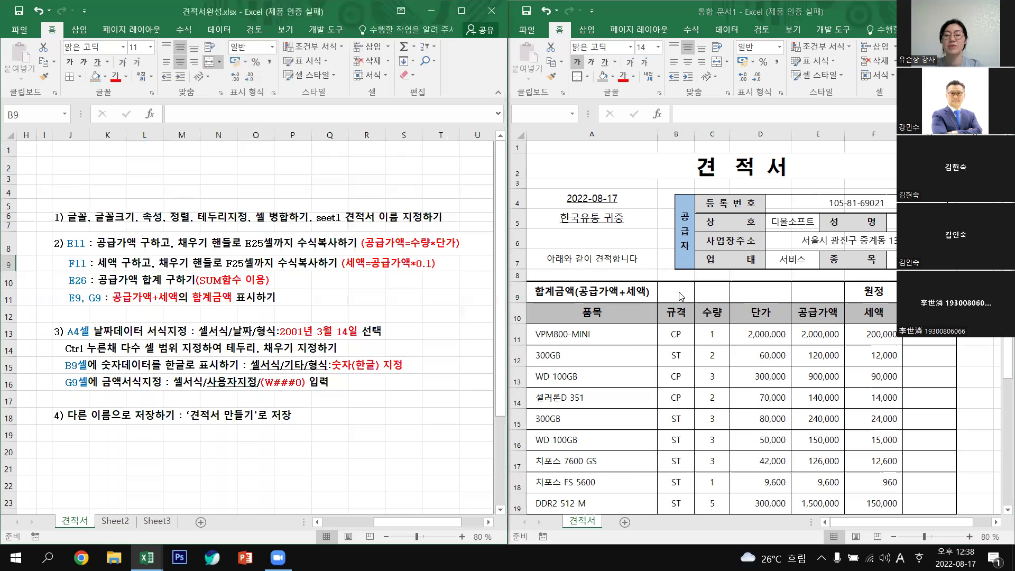
{"action": "left_click_drag", "start_coordinate": [682, 295], "coordinate": [783, 292]}
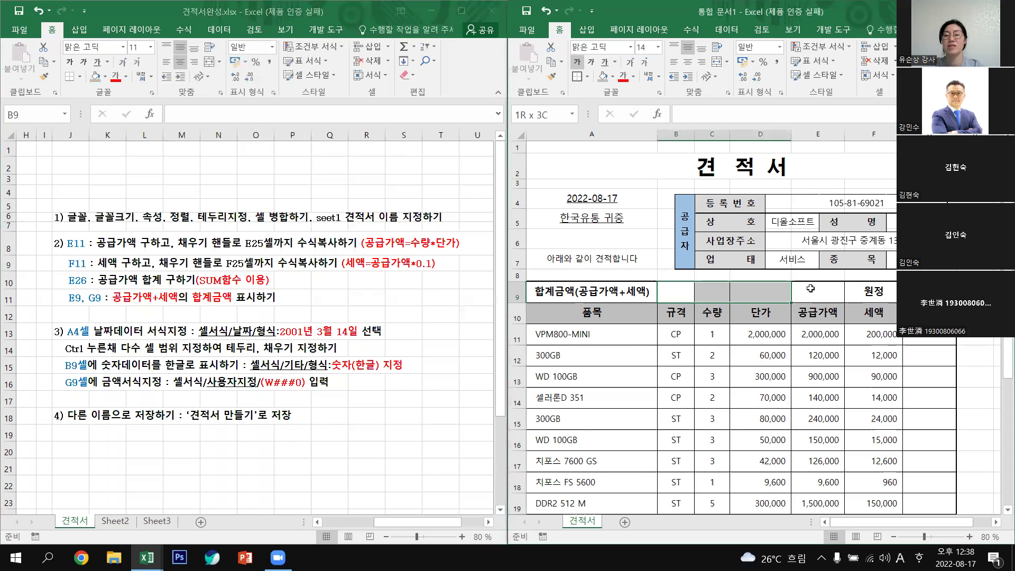
{"action": "left_click_drag", "start_coordinate": [559, 275], "coordinate": [819, 292]}
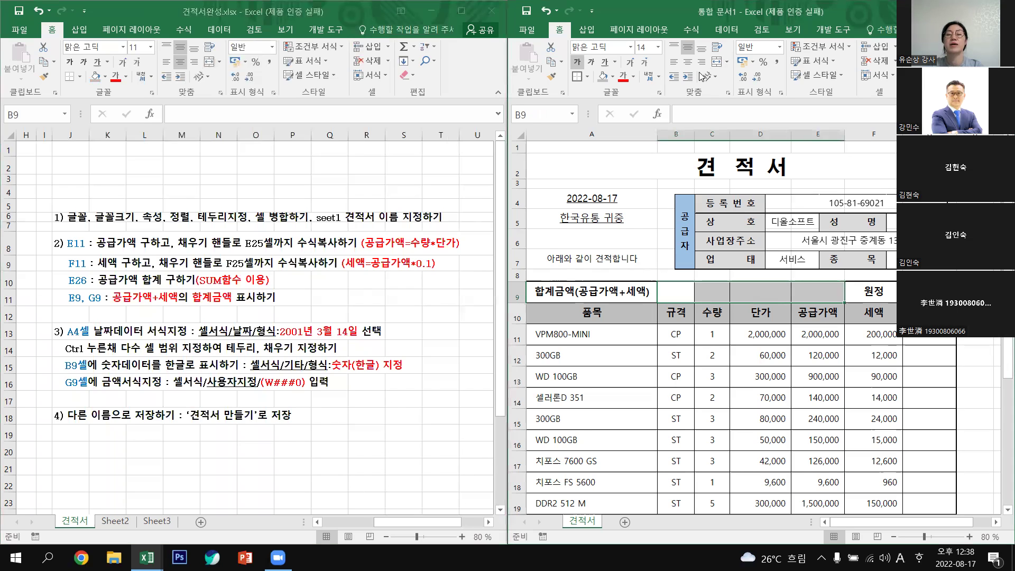
{"action": "left_click", "coordinate": [717, 62]}
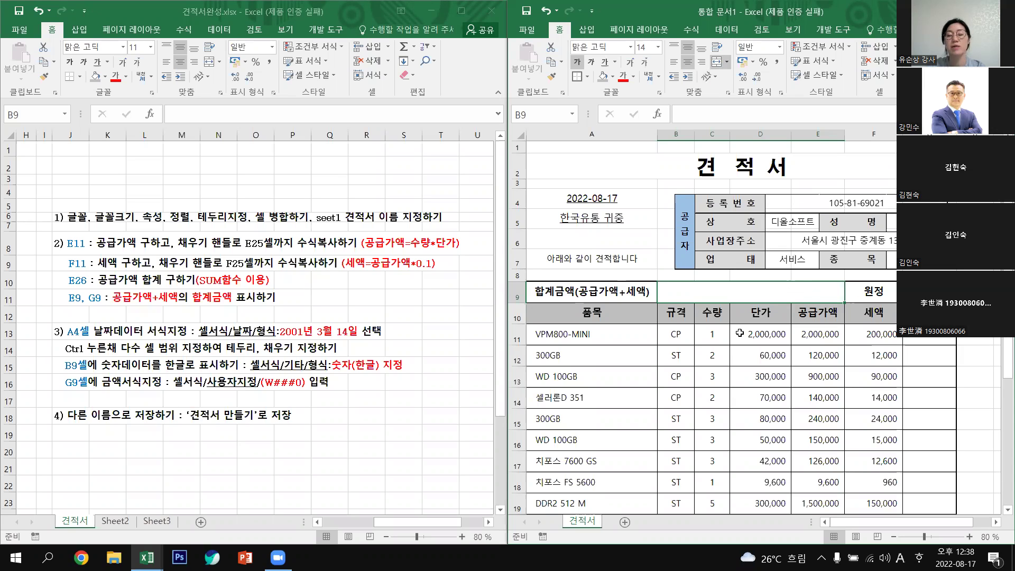
{"action": "scroll", "coordinate": [836, 440], "scroll_direction": "down", "scroll_amount": 4}
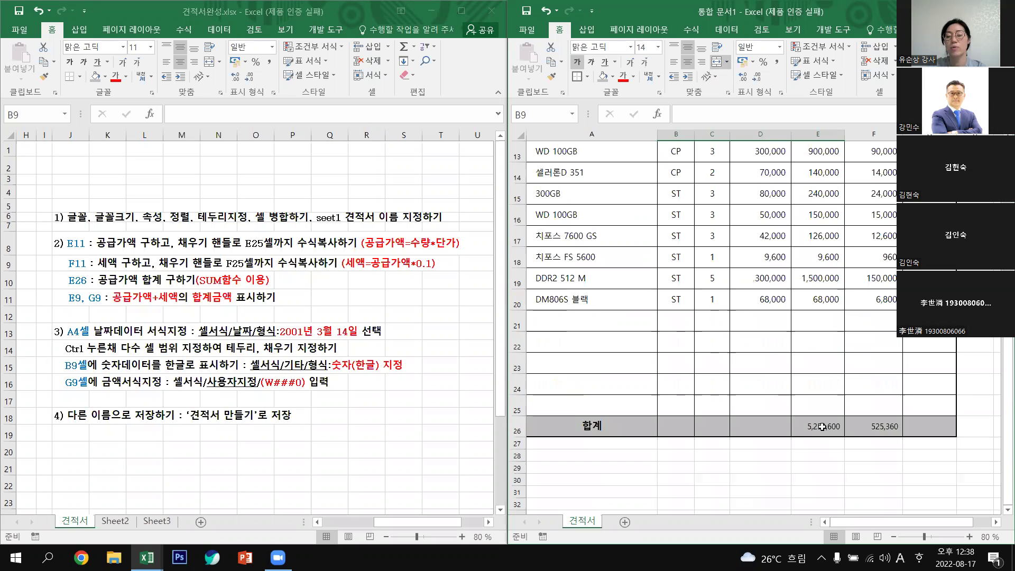
{"action": "left_click", "coordinate": [823, 427]}
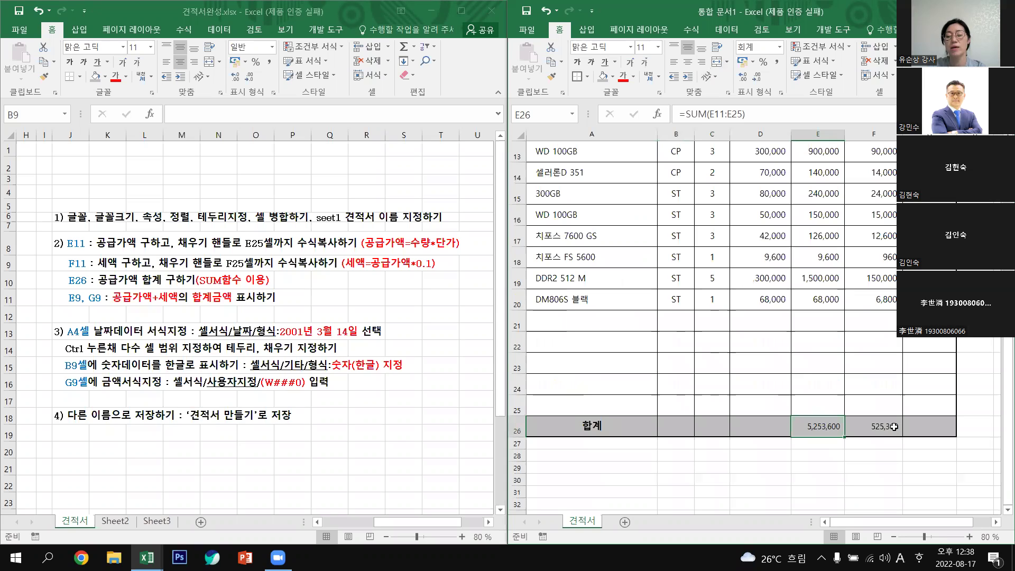
{"action": "left_click", "coordinate": [866, 428]}
{"action": "scroll", "coordinate": [667, 295], "scroll_direction": "up", "scroll_amount": 3}
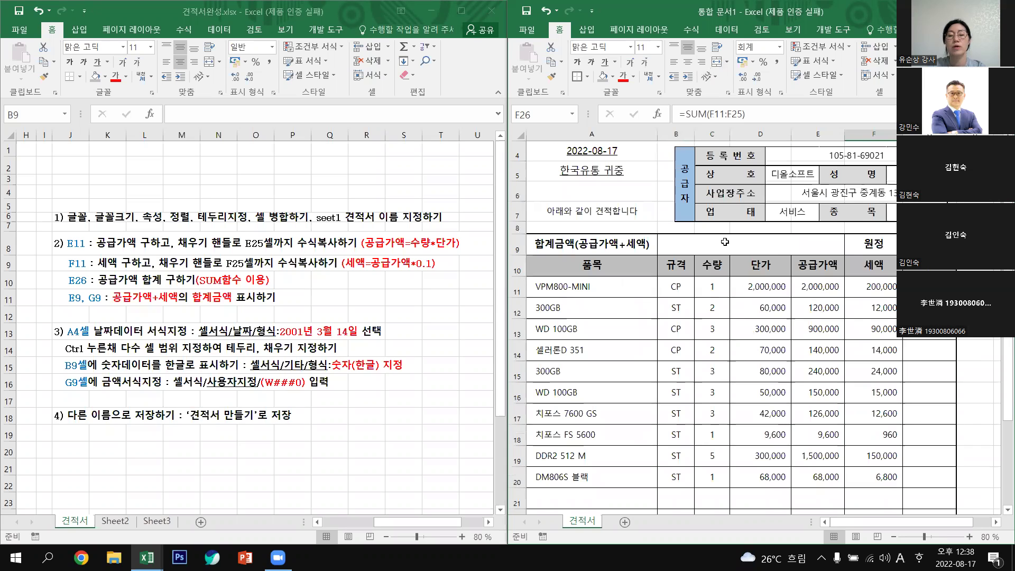
{"action": "left_click", "coordinate": [739, 247]}
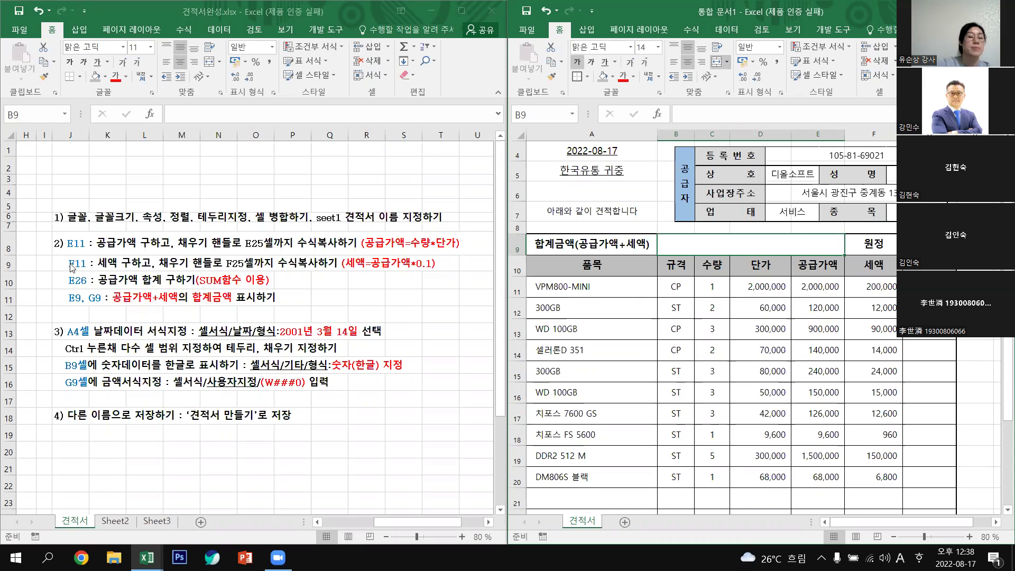
Edit the J11 instruction so its cell references read B9, G9 instead of E9, G9.
{"action": "left_click", "coordinate": [72, 280]}
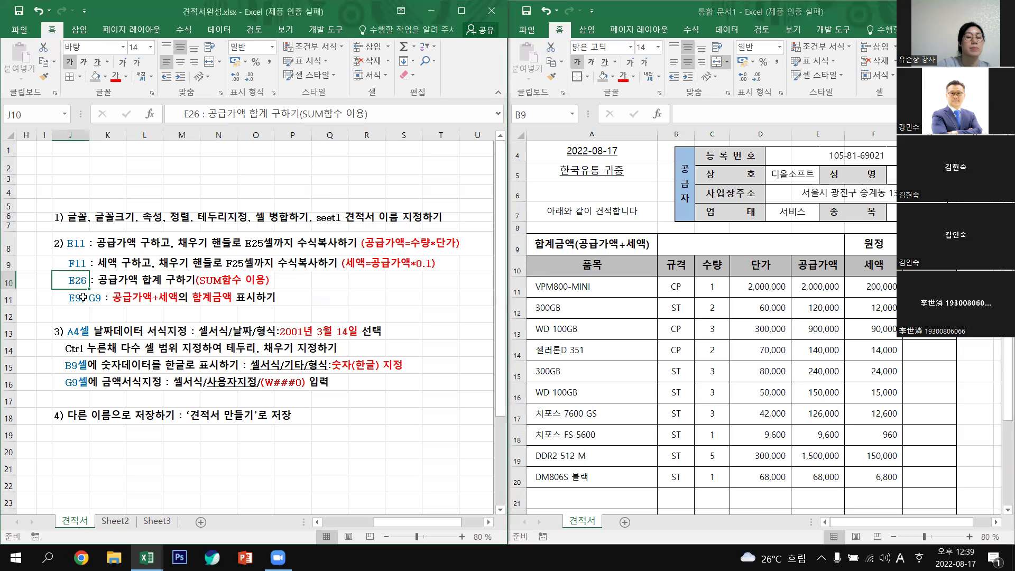
{"action": "key", "text": "Down"}
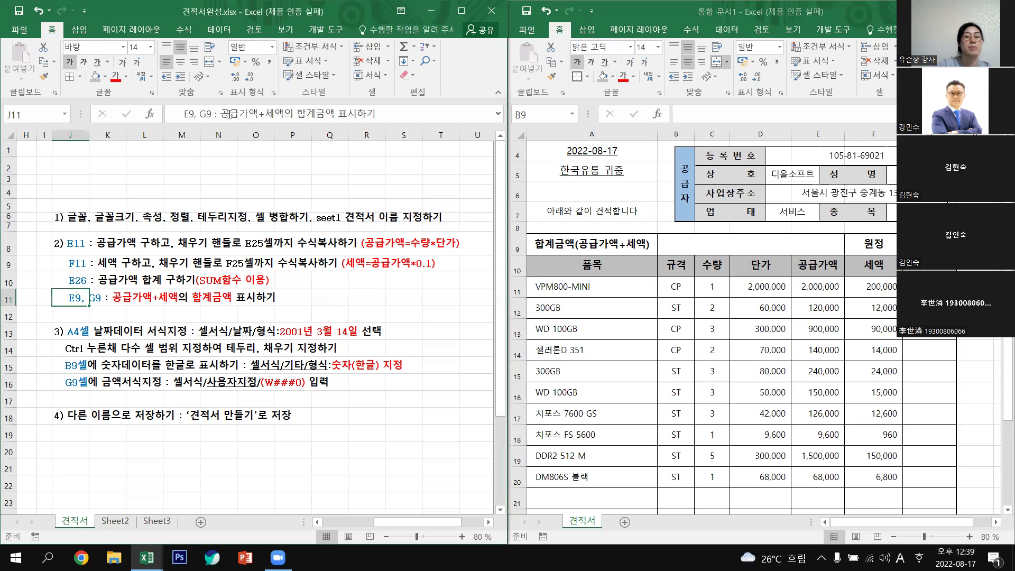
{"action": "left_click", "coordinate": [234, 113]}
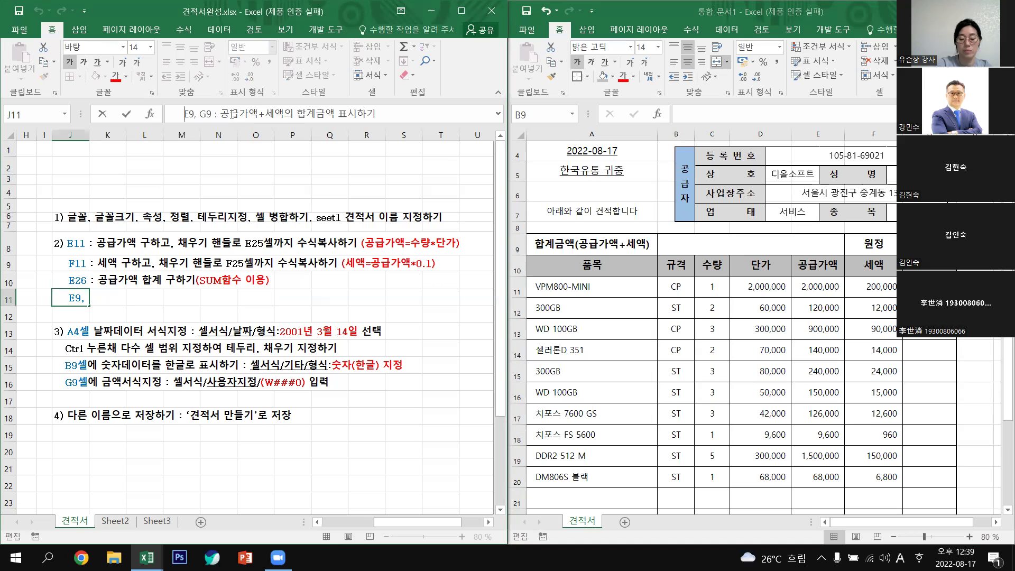
{"action": "key", "text": "Delete"}
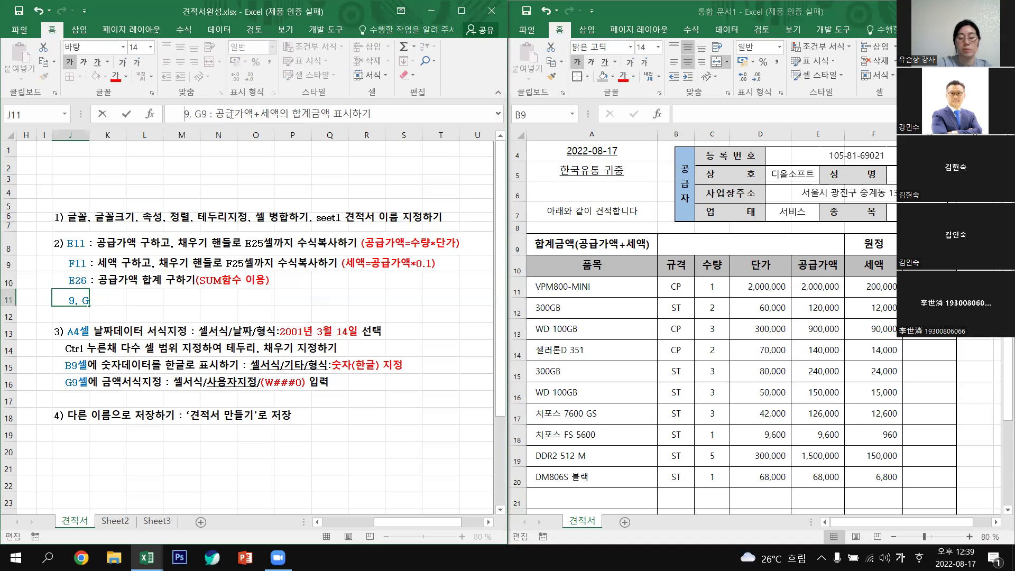
{"action": "type", "text": "ㅠ"}
{"action": "key", "text": "BackSpace"}
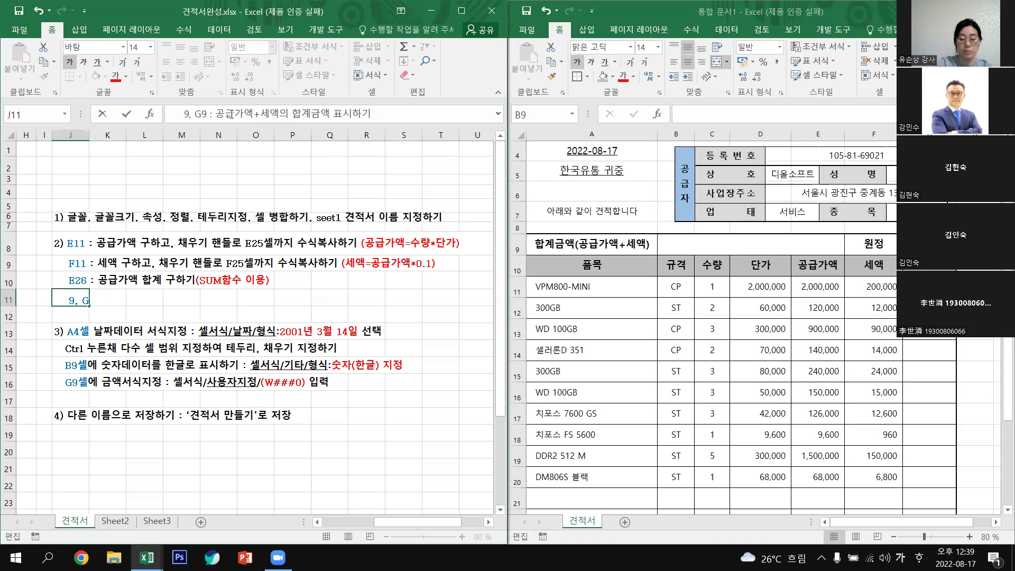
{"action": "key", "text": "Hangul"}
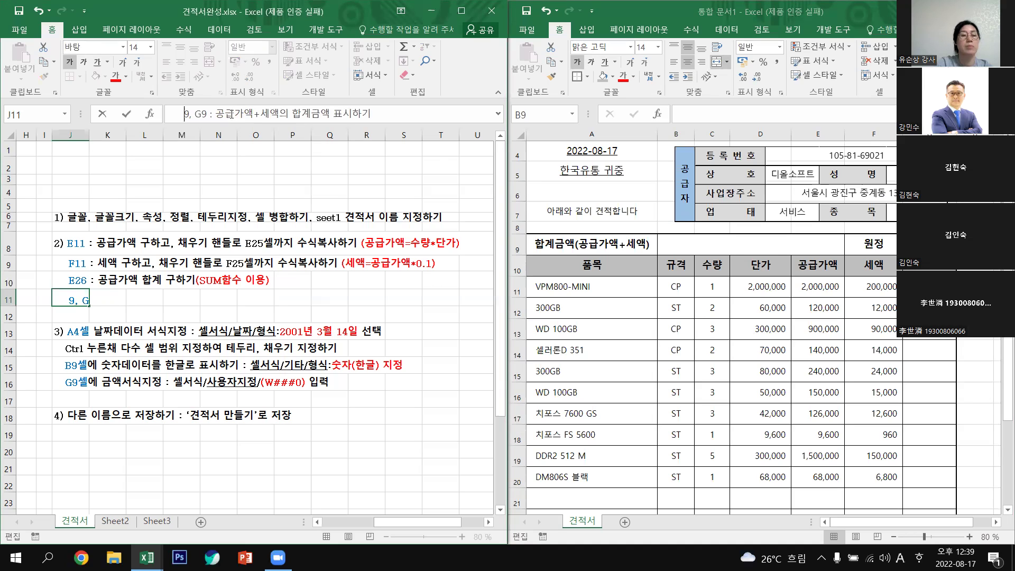
{"action": "type", "text": "B"}
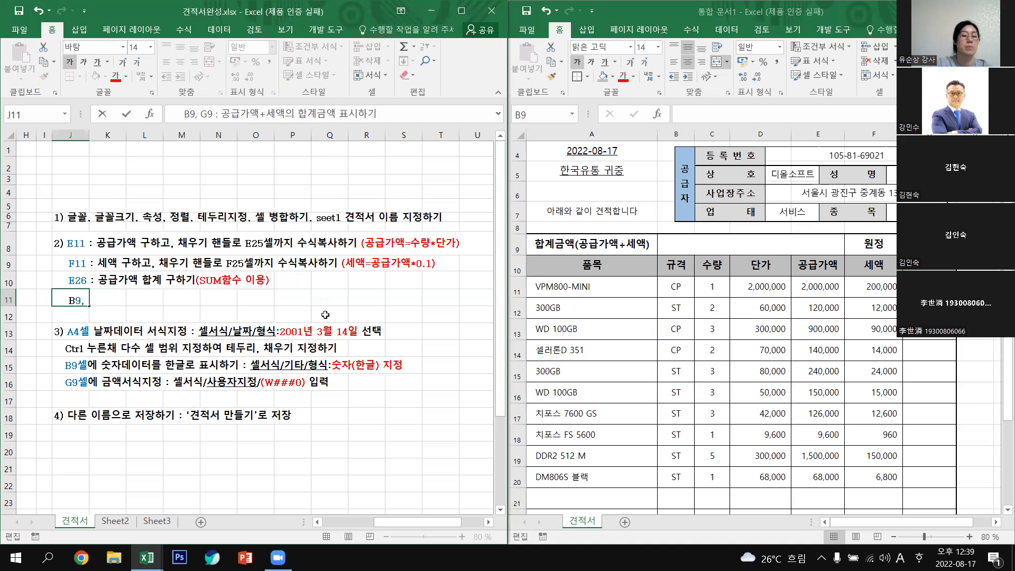
{"action": "left_click", "coordinate": [325, 315]}
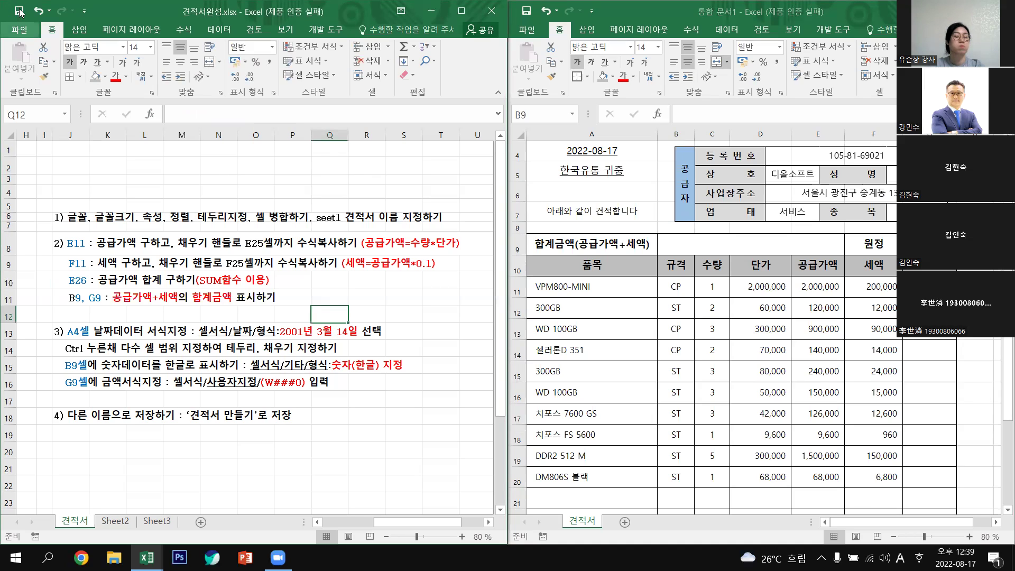
Enter the grand-total formula =E26+F26 in merged cell B9.
{"action": "left_click", "coordinate": [694, 245]}
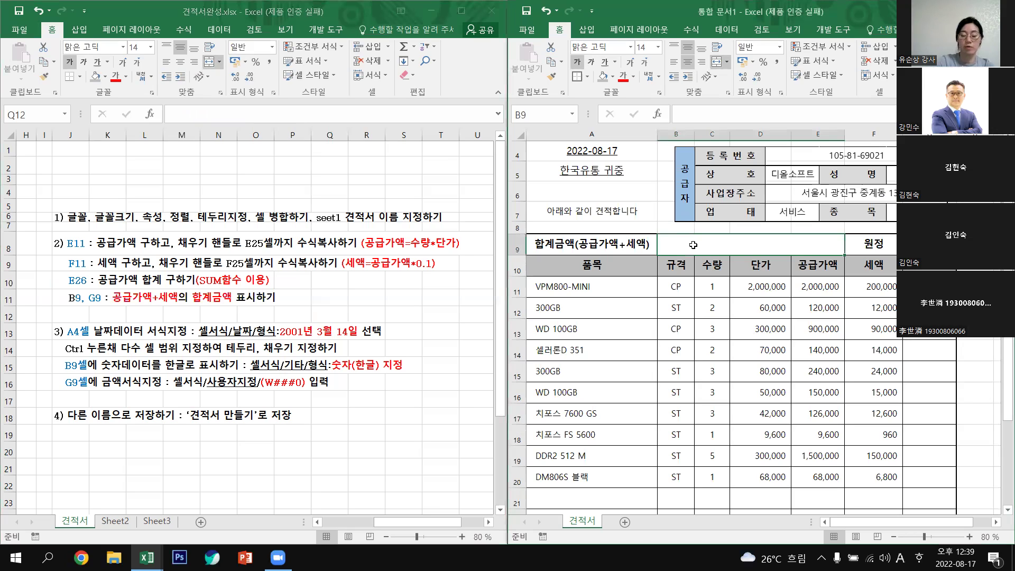
{"action": "type", "text": "="}
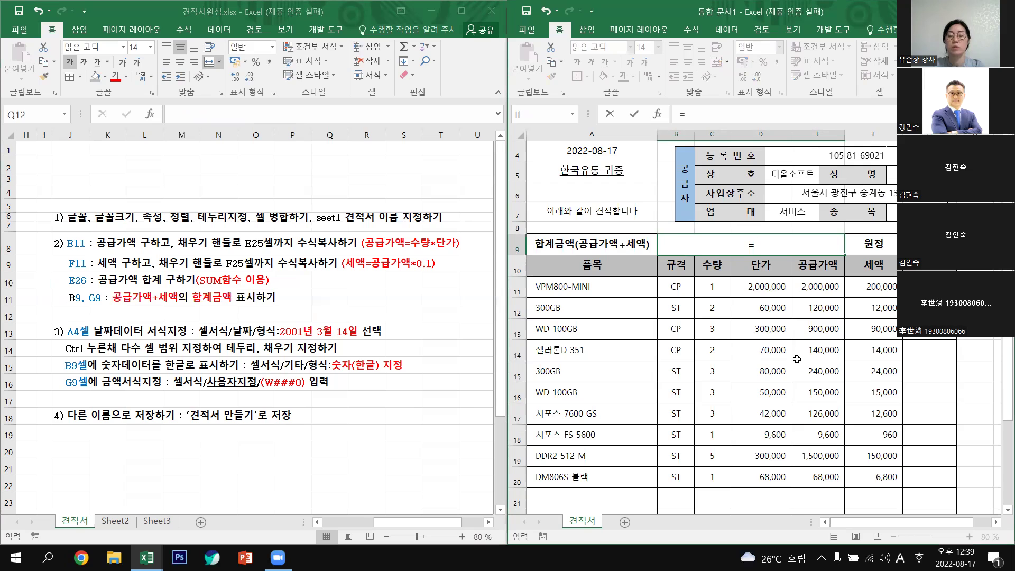
{"action": "scroll", "coordinate": [810, 465], "scroll_direction": "down", "scroll_amount": 2}
{"action": "left_click", "coordinate": [826, 490]}
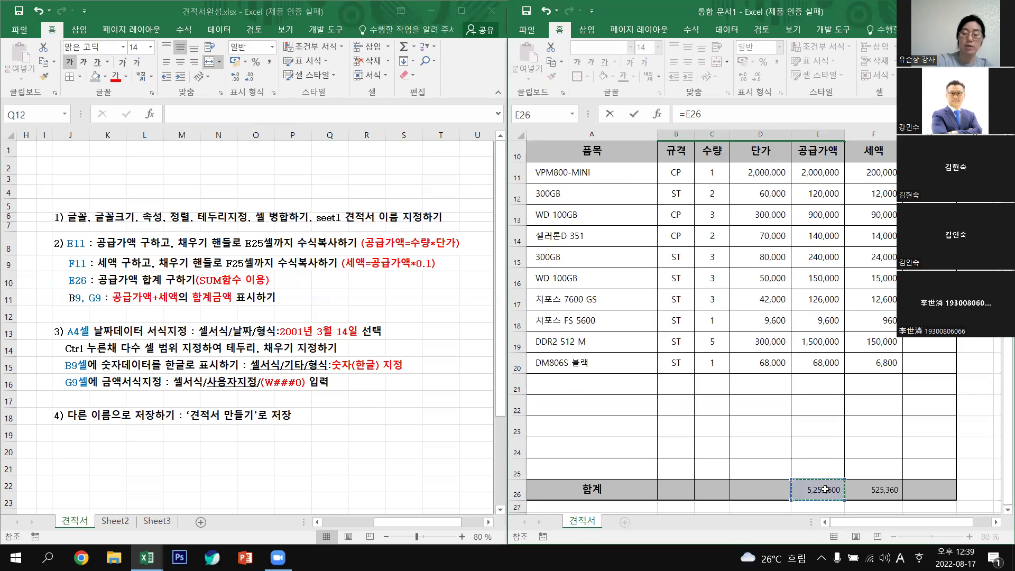
{"action": "type", "text": "+"}
{"action": "left_click", "coordinate": [875, 490]}
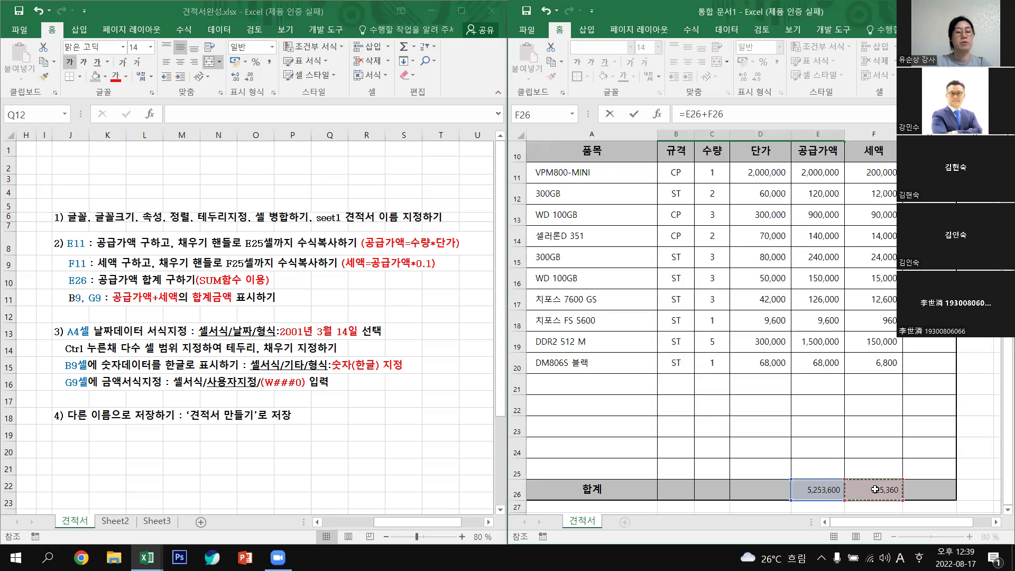
{"action": "key", "text": "Return"}
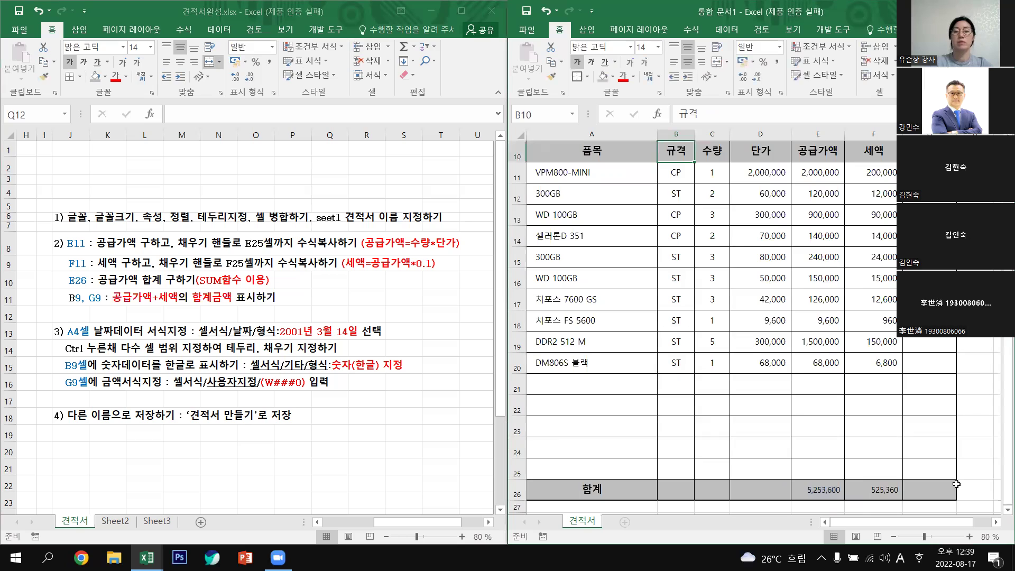
{"action": "scroll", "coordinate": [830, 399], "scroll_direction": "up", "scroll_amount": 3}
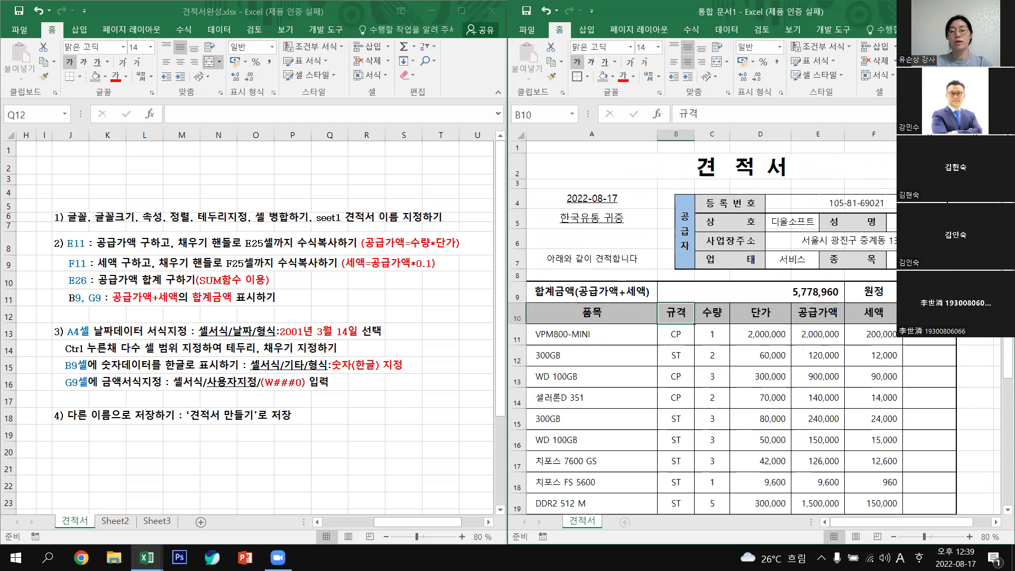
Enter =B9 in G9 so it shows the grand total.
{"action": "left_click", "coordinate": [929, 292]}
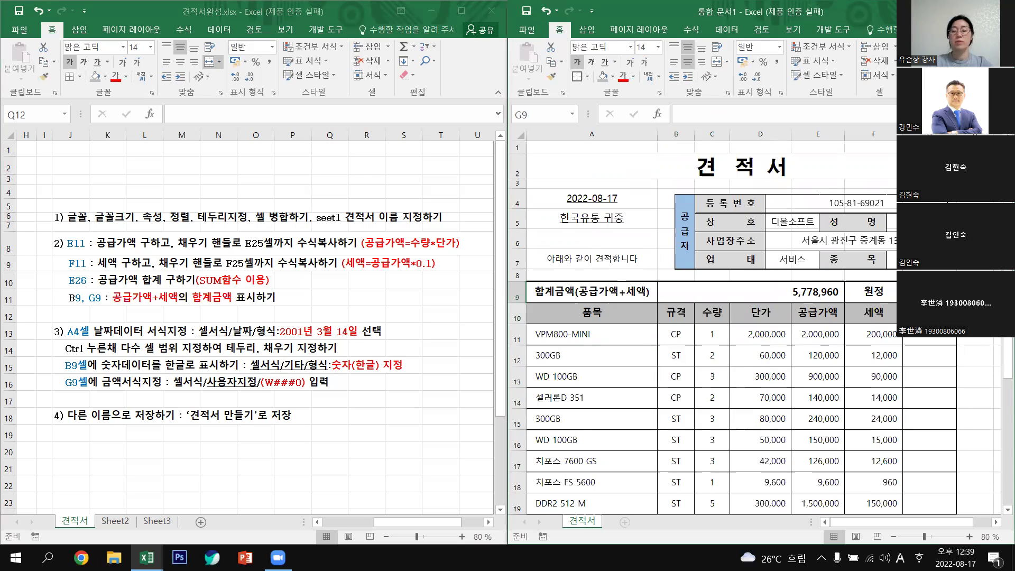
{"action": "left_click", "coordinate": [751, 291]}
{"action": "left_click", "coordinate": [930, 291]}
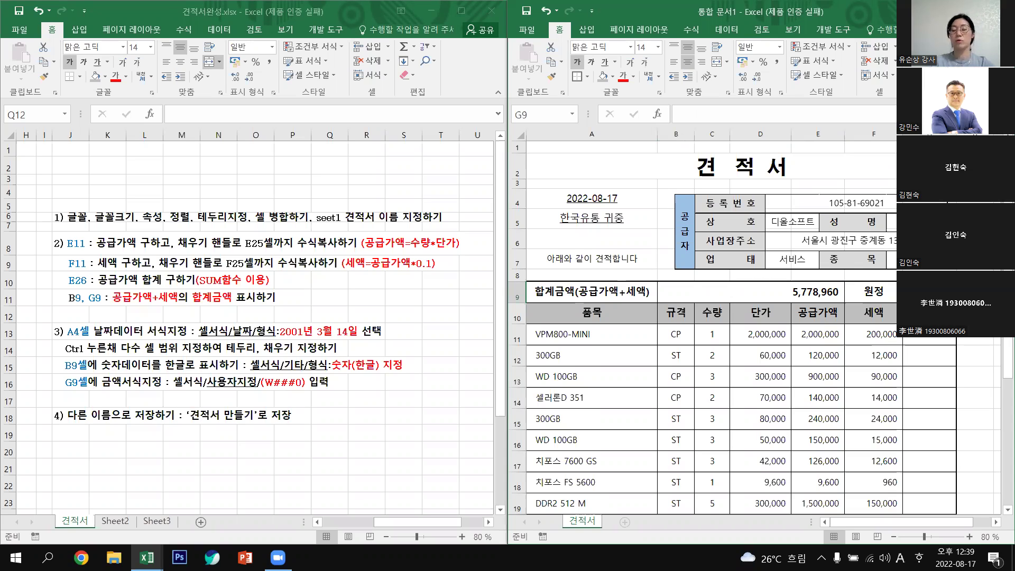
{"action": "type", "text": "="}
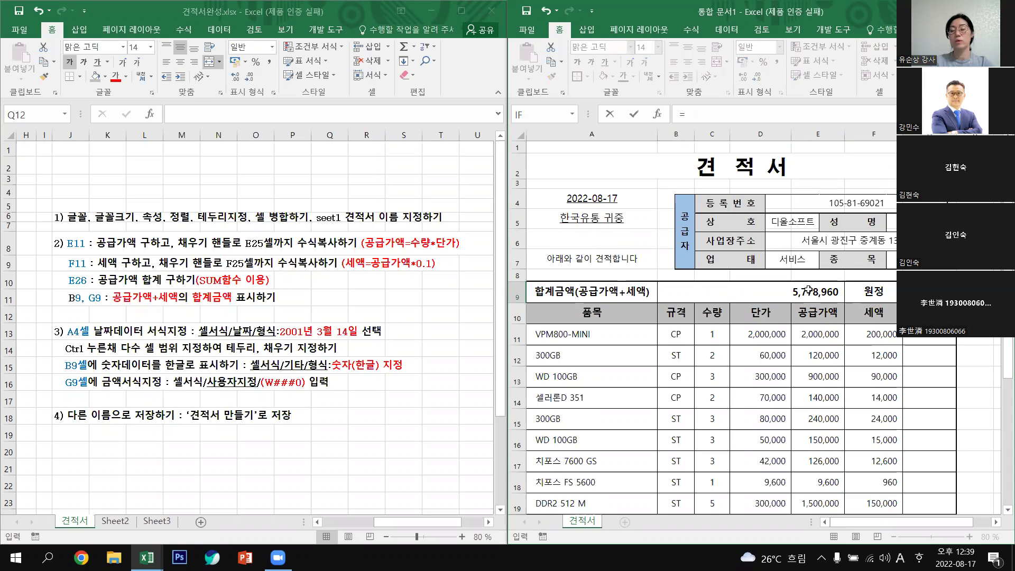
{"action": "left_click", "coordinate": [809, 290]}
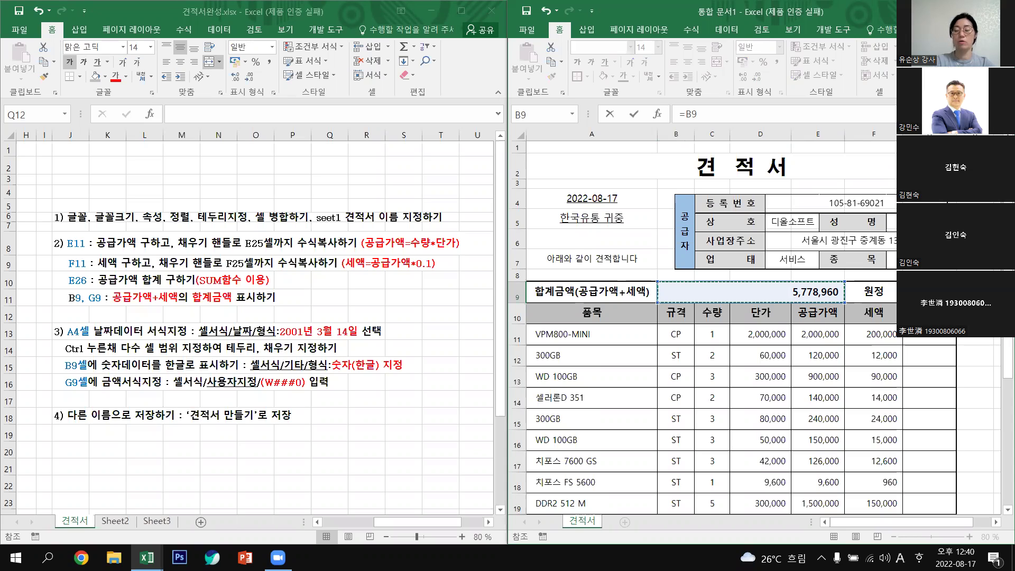
{"action": "key", "text": "Return"}
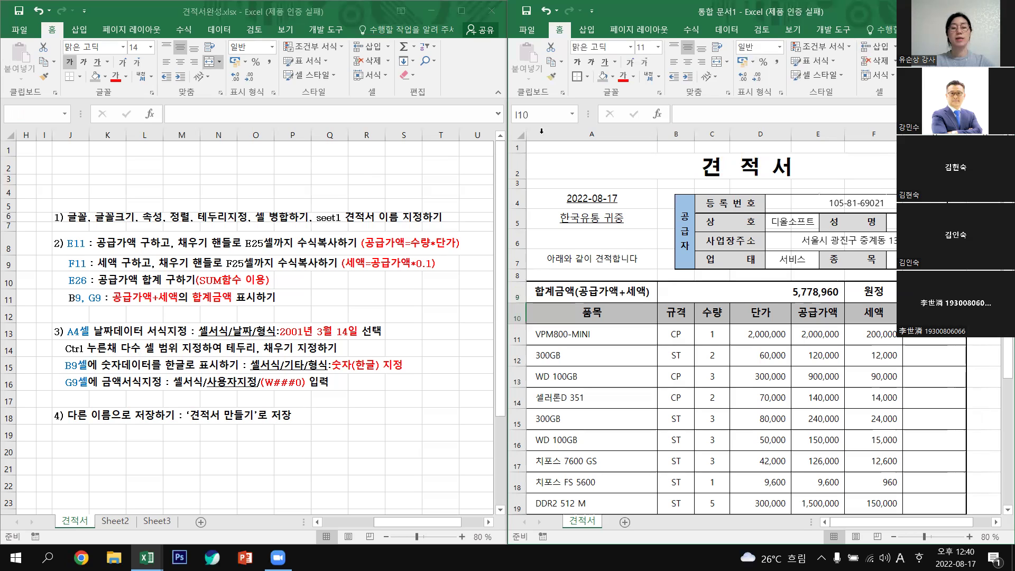
{"action": "left_click", "coordinate": [594, 198]}
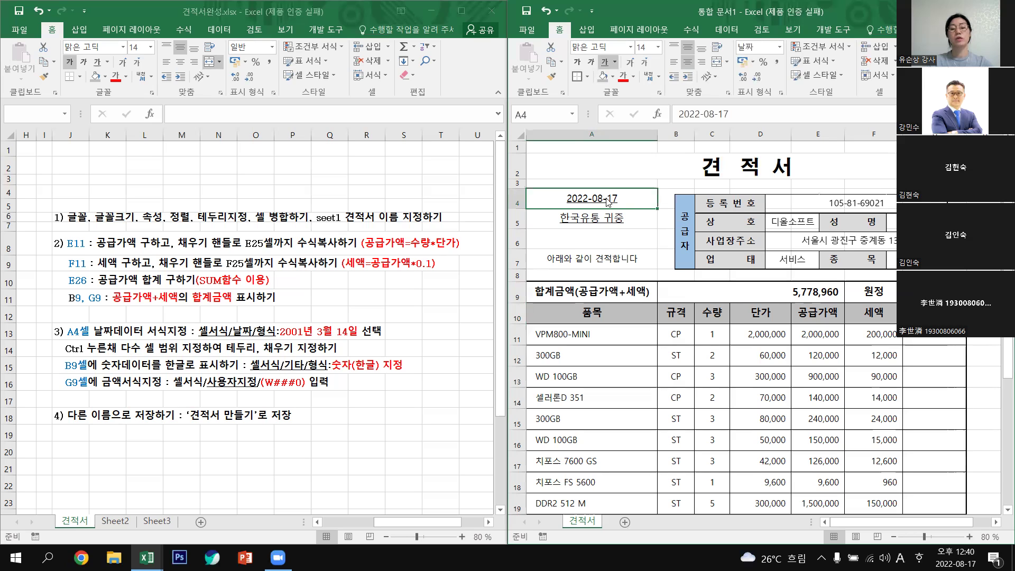
Apply the long Korean date format to A4 so it reads 2022년 8월 17일.
{"action": "right_click", "coordinate": [608, 201]}
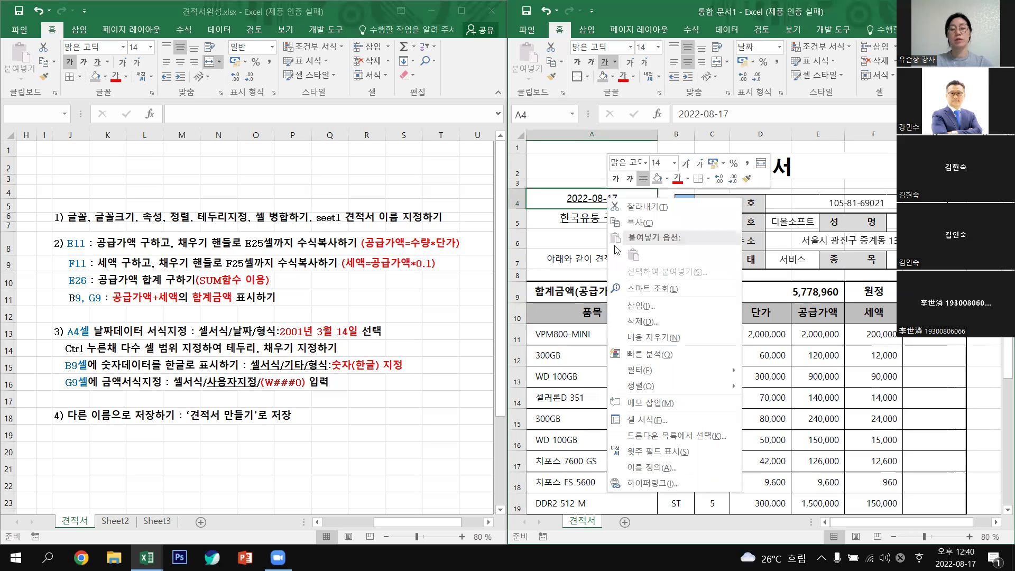
{"action": "left_click", "coordinate": [659, 420]}
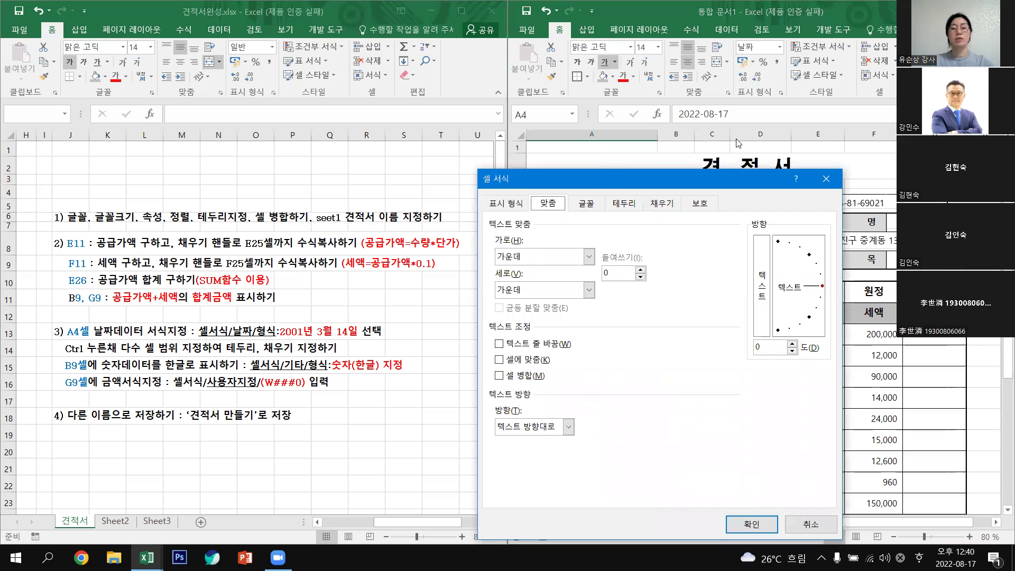
{"action": "left_click_drag", "start_coordinate": [609, 177], "coordinate": [730, 130]}
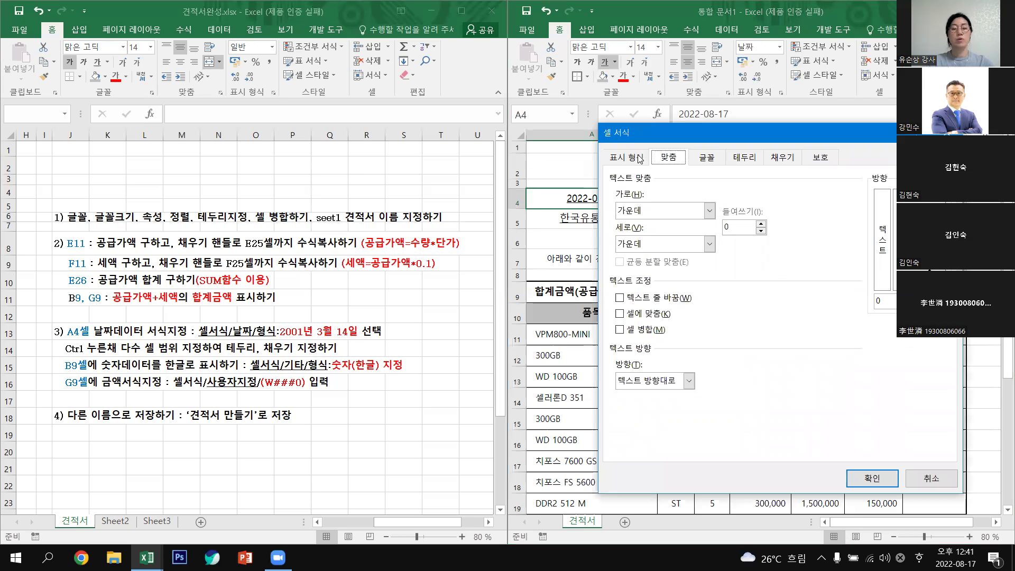
{"action": "left_click", "coordinate": [639, 157]}
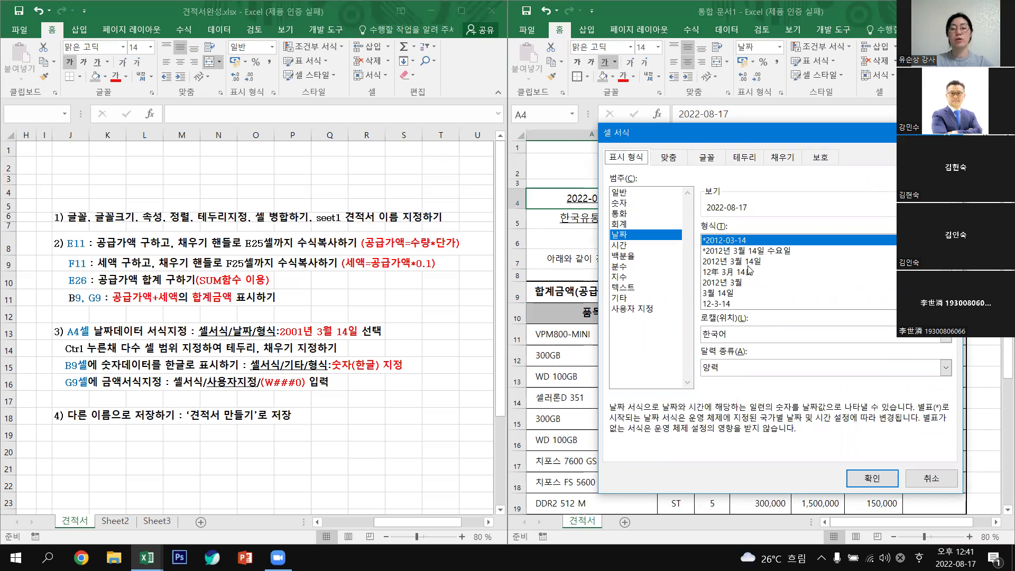
{"action": "left_click", "coordinate": [747, 265]}
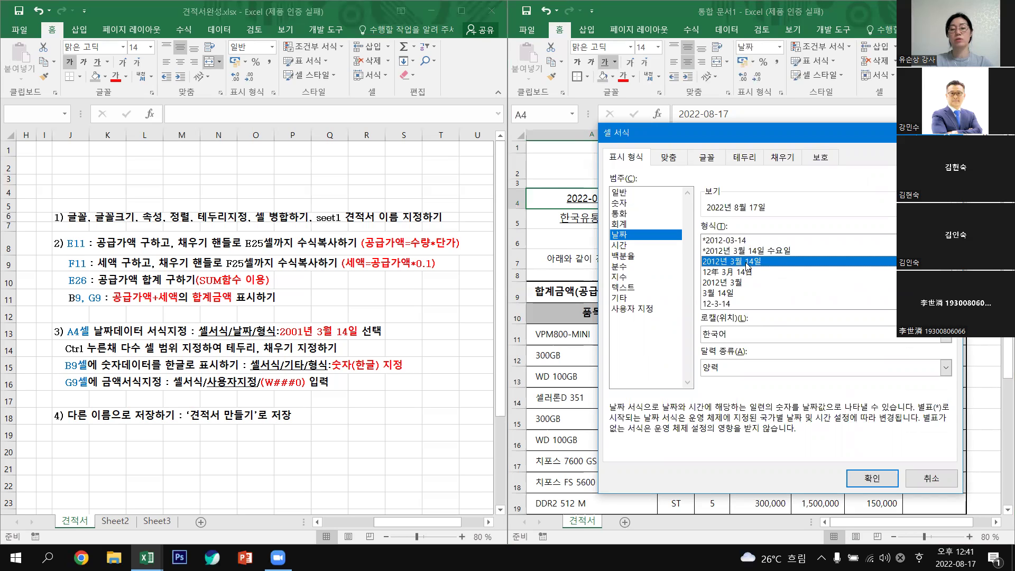
{"action": "left_click", "coordinate": [881, 482]}
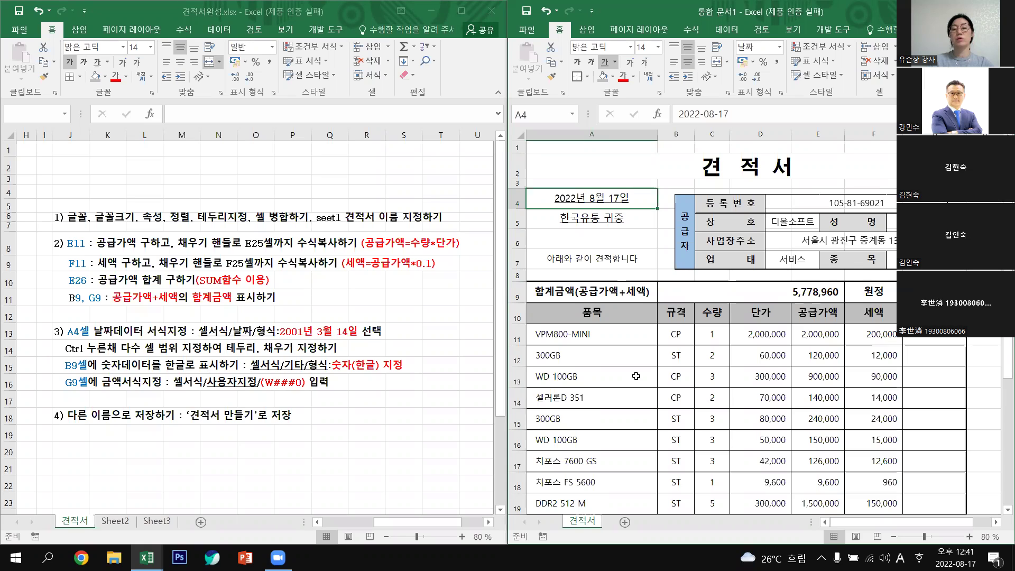
Format B9 with the 숫자(한자) special format, showing 五百七十七万八千九百六十.
{"action": "left_click", "coordinate": [803, 292]}
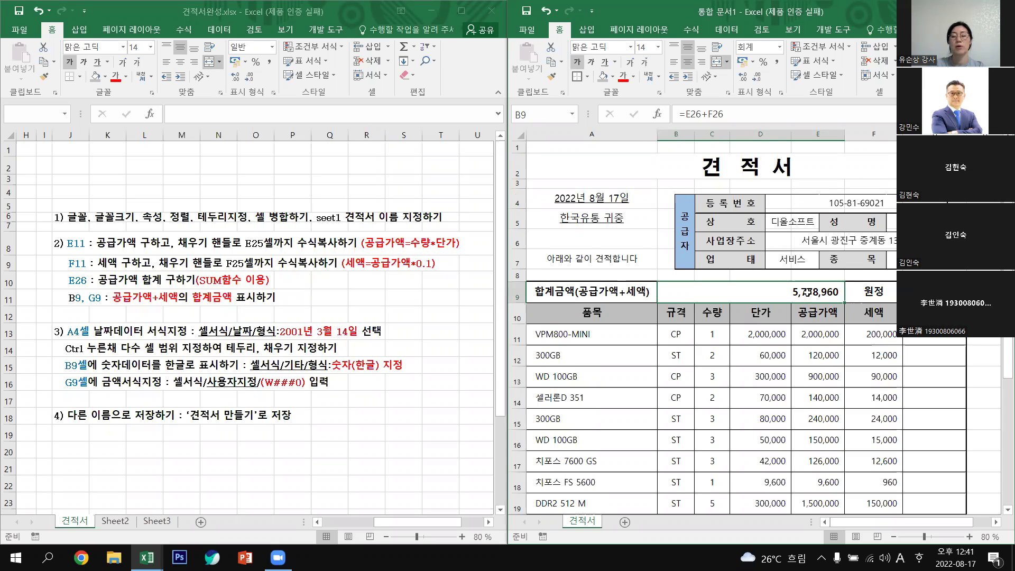
{"action": "right_click", "coordinate": [807, 292]}
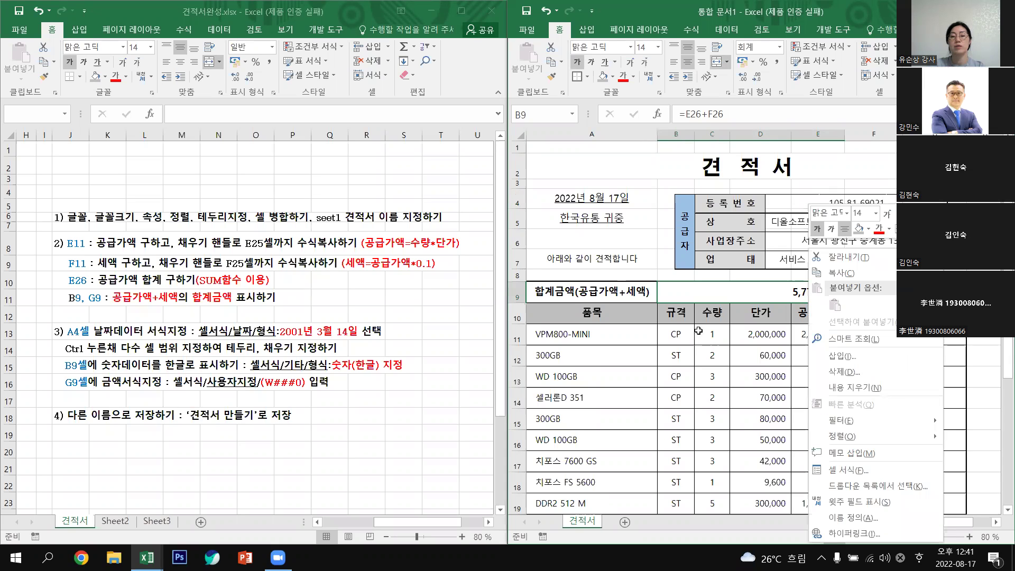
{"action": "left_click", "coordinate": [786, 296]}
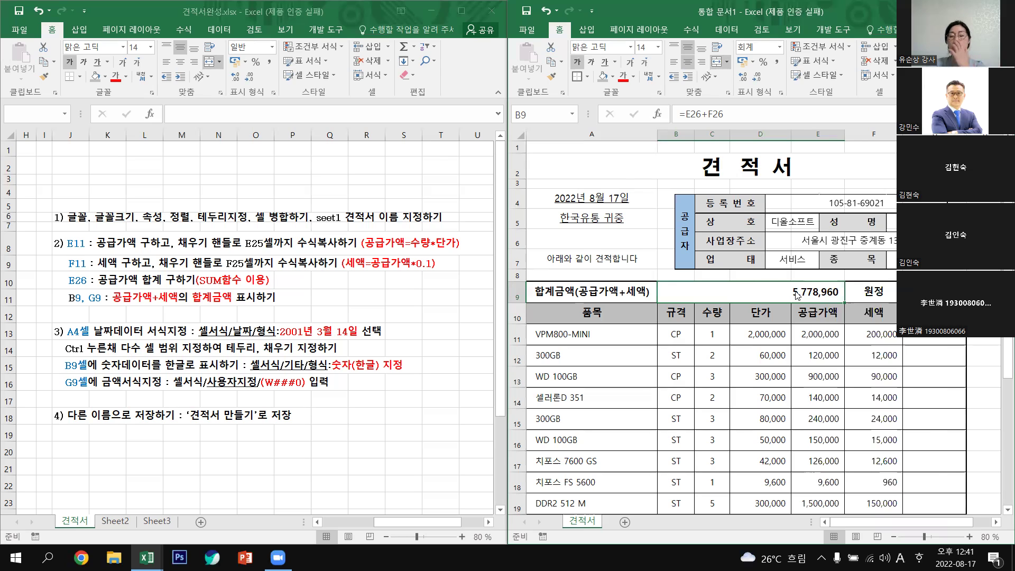
{"action": "right_click", "coordinate": [796, 292]}
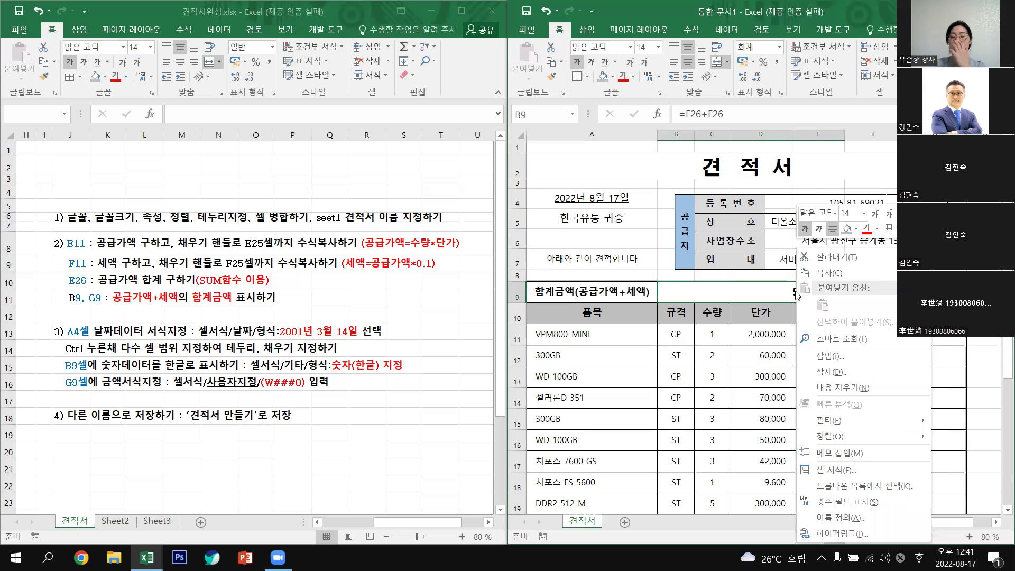
{"action": "left_click", "coordinate": [840, 471]}
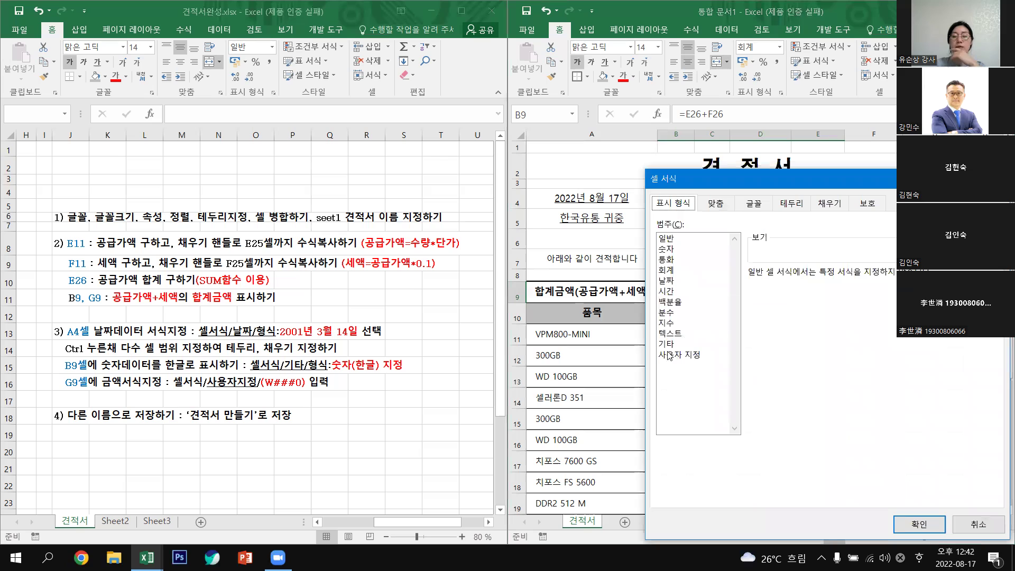
{"action": "left_click", "coordinate": [667, 345]}
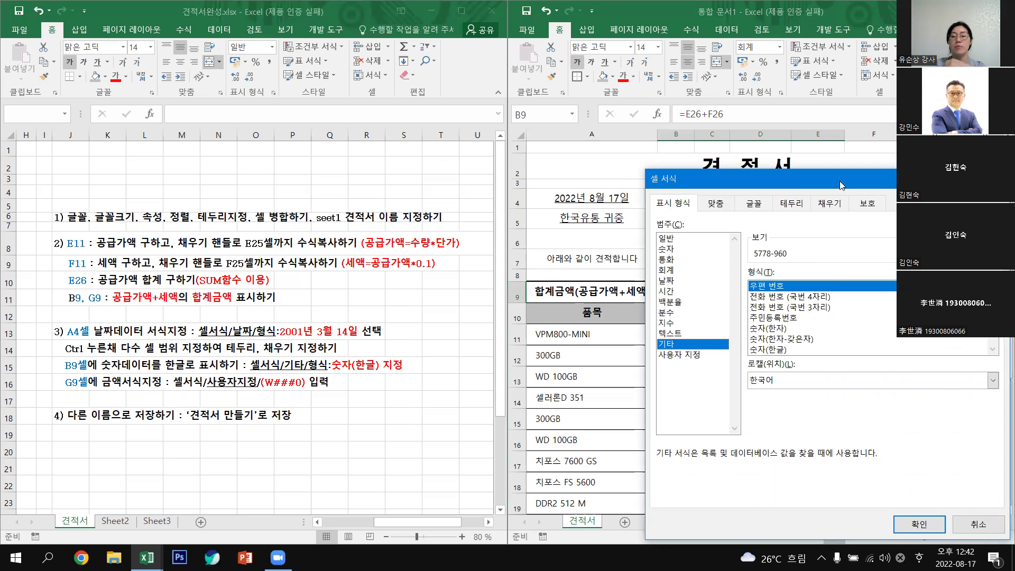
{"action": "left_click_drag", "start_coordinate": [840, 181], "coordinate": [527, 113]}
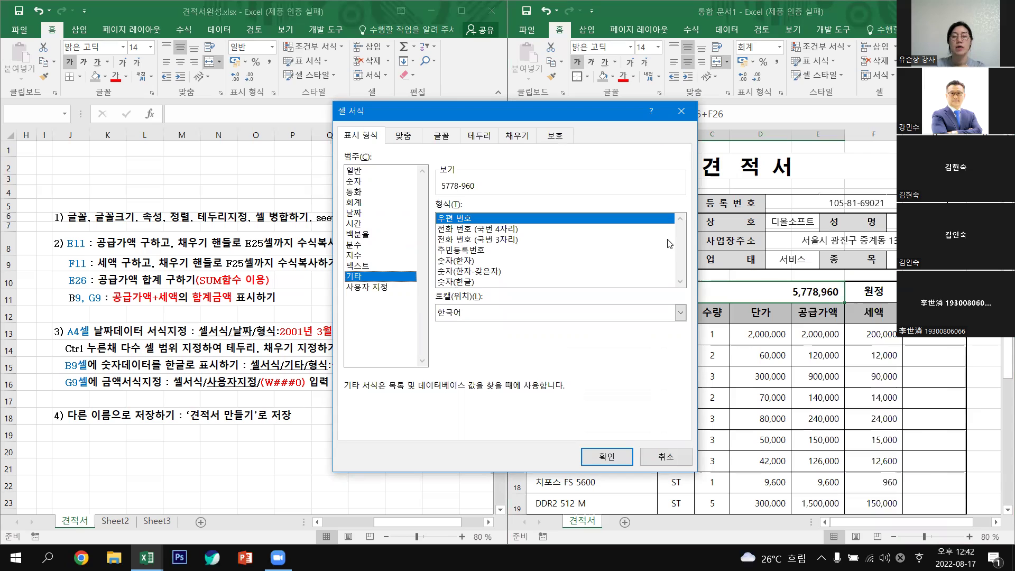
{"action": "left_click", "coordinate": [466, 262]}
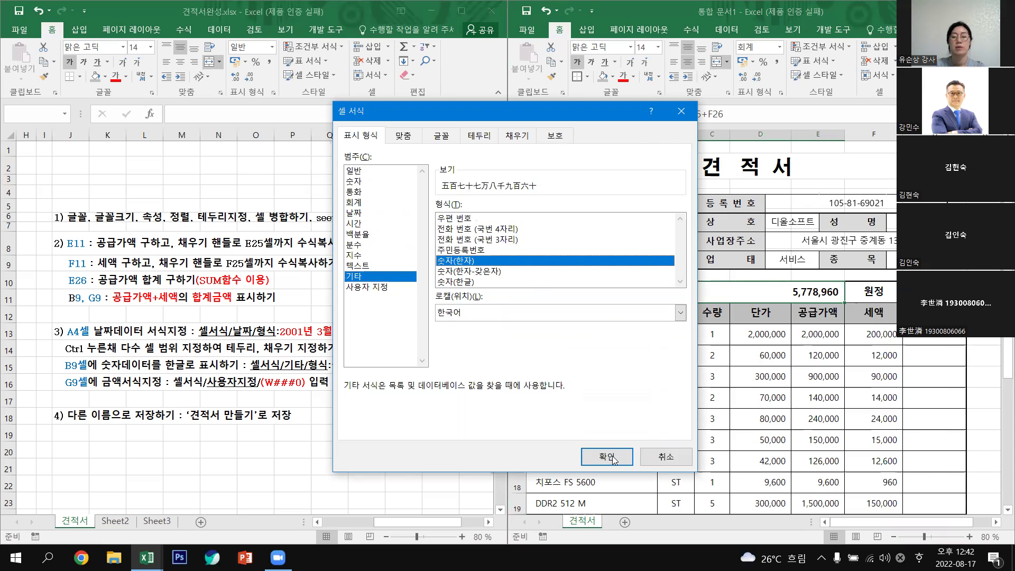
{"action": "left_click", "coordinate": [614, 459]}
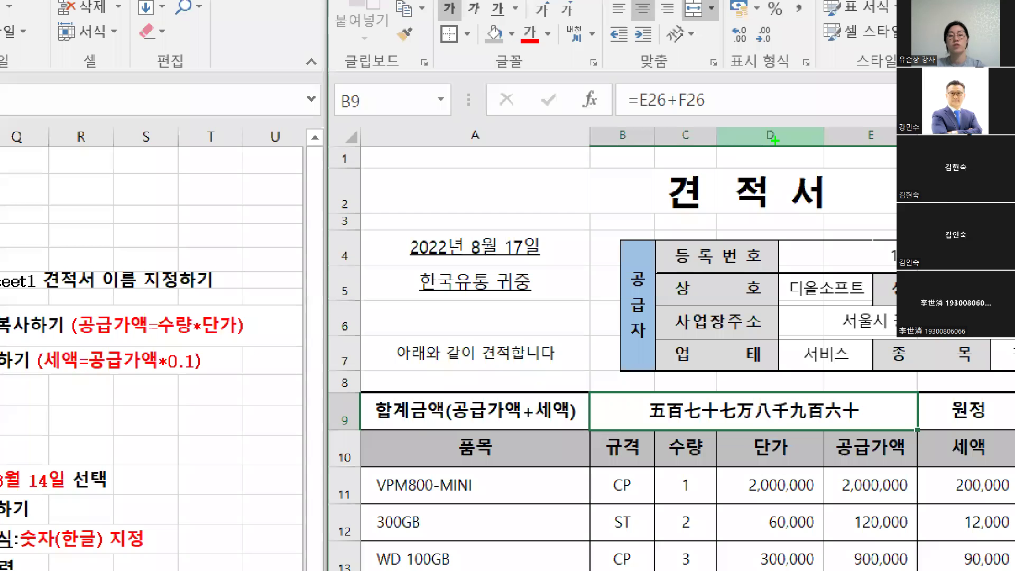
{"action": "left_click_drag", "start_coordinate": [774, 140], "coordinate": [691, 190]}
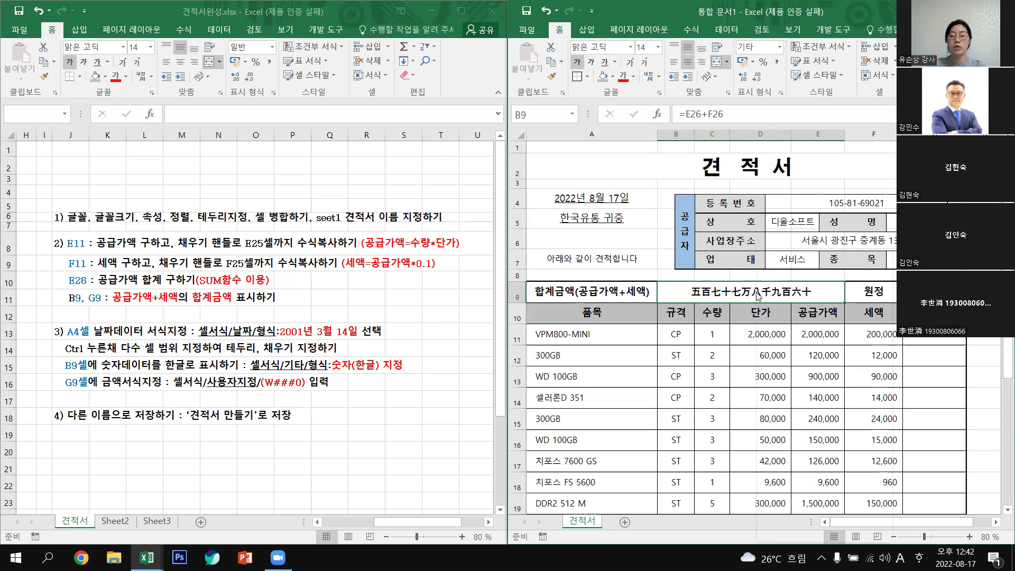
Change B9's special format to 숫자(한글), showing 오백칠십칠만팔천구백육십.
{"action": "right_click", "coordinate": [759, 297]}
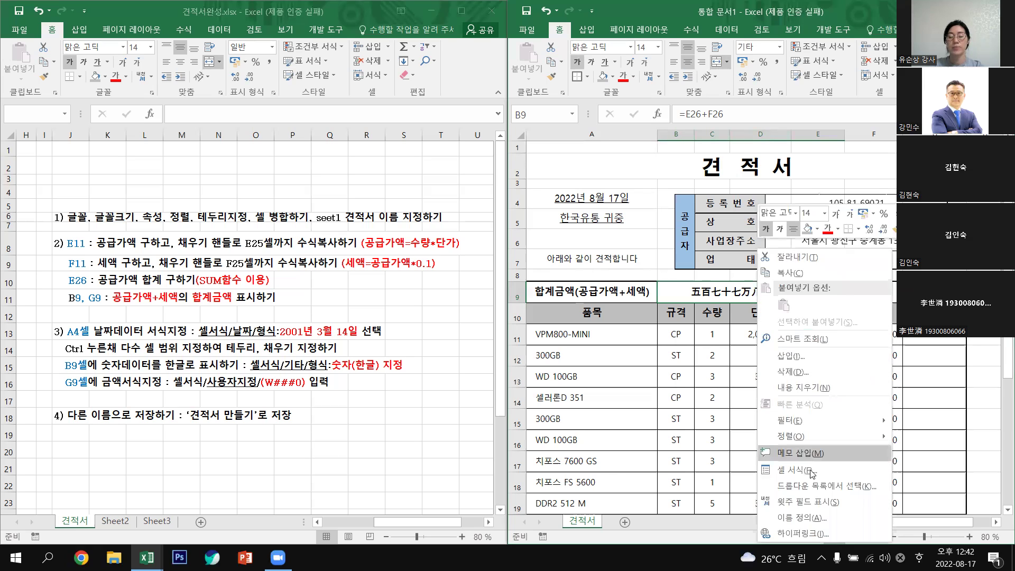
{"action": "left_click", "coordinate": [812, 469]}
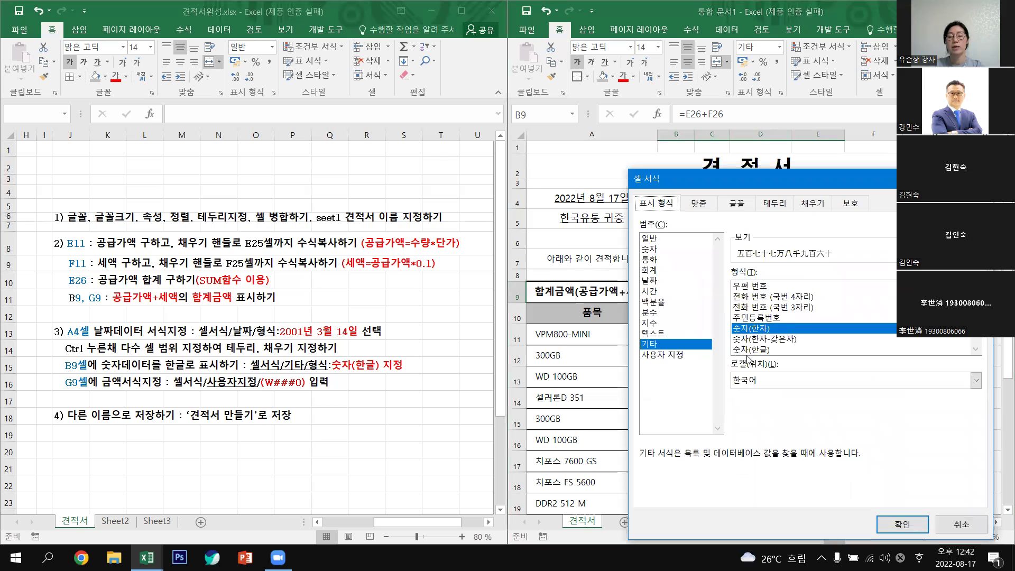
{"action": "left_click", "coordinate": [754, 351]}
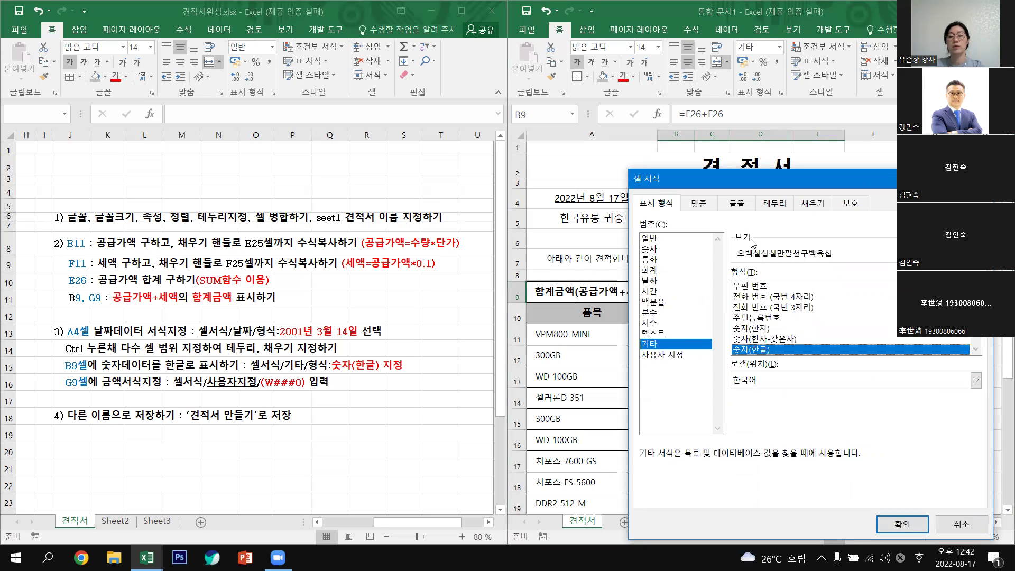
{"action": "left_click", "coordinate": [895, 525]}
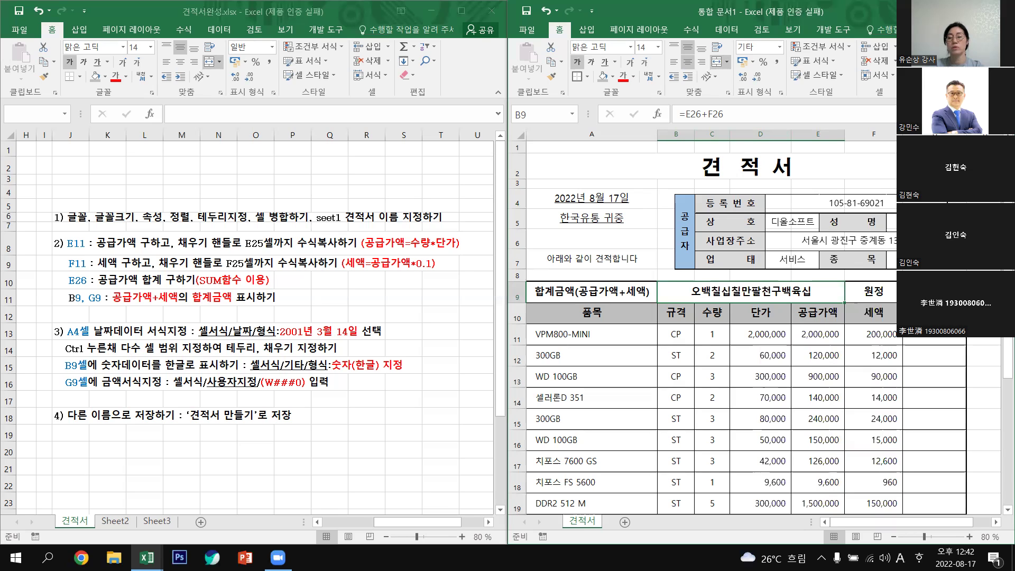
{"action": "left_click", "coordinate": [935, 292]}
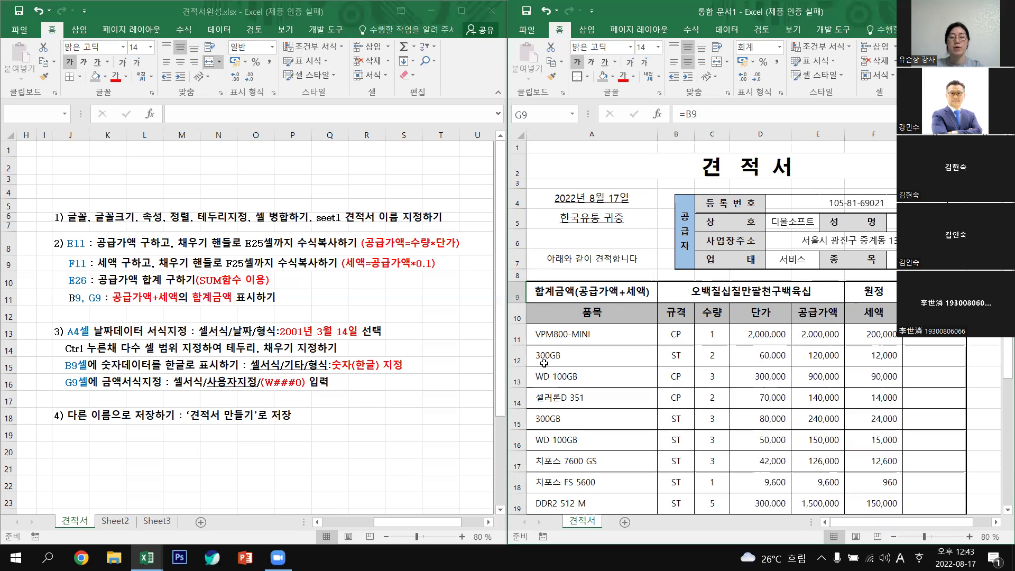
{"action": "left_click", "coordinate": [713, 357]}
{"action": "type", "text": "3"}
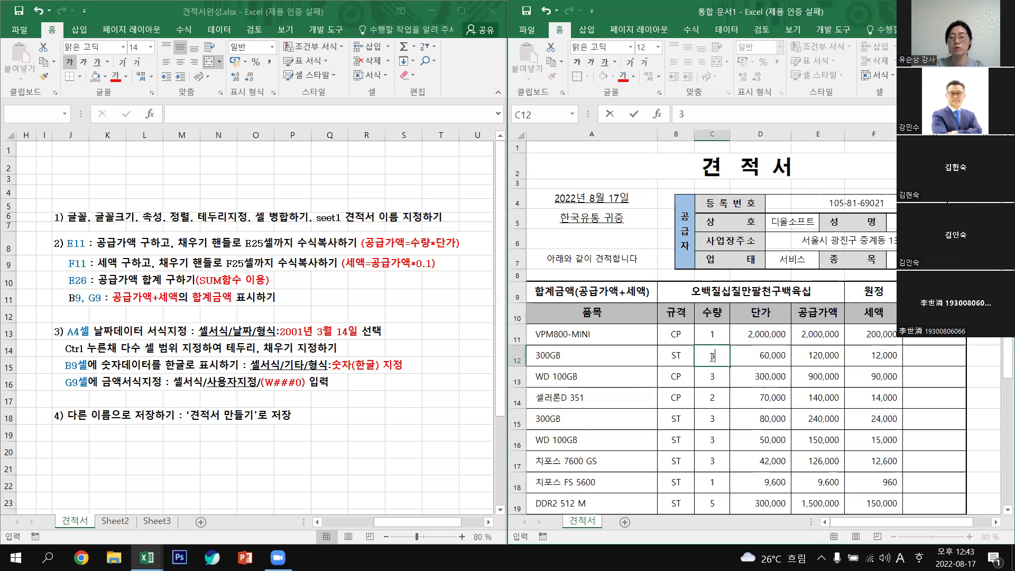
{"action": "key", "text": "Return"}
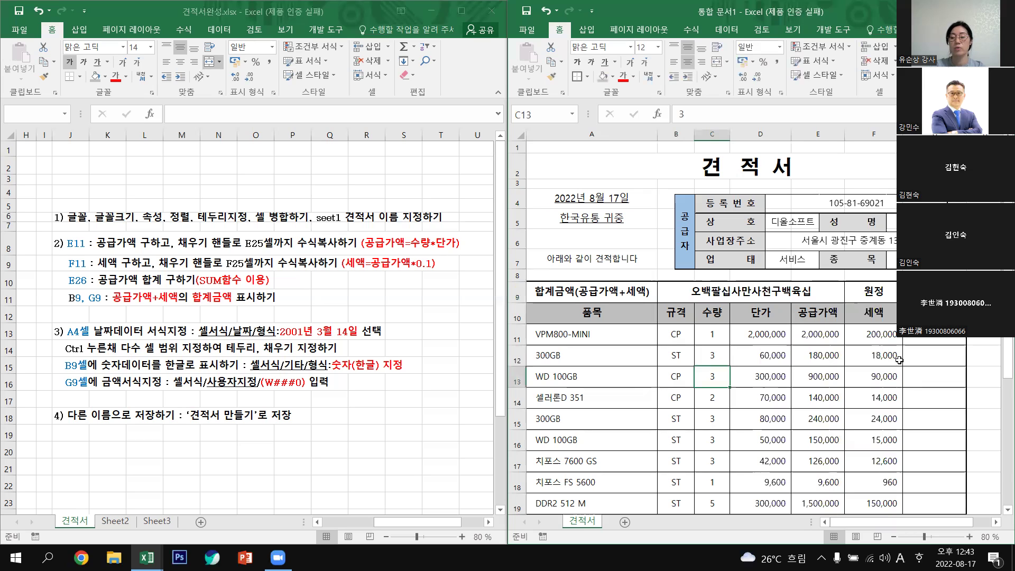
{"action": "scroll", "coordinate": [903, 476], "scroll_direction": "down", "scroll_amount": 3}
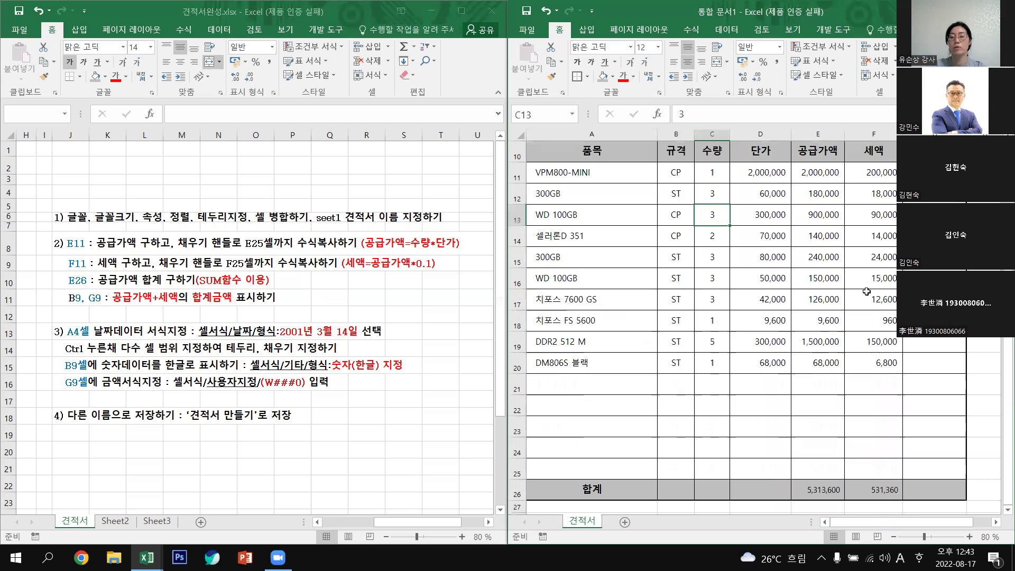
{"action": "scroll", "coordinate": [903, 477], "scroll_direction": "up", "scroll_amount": 3}
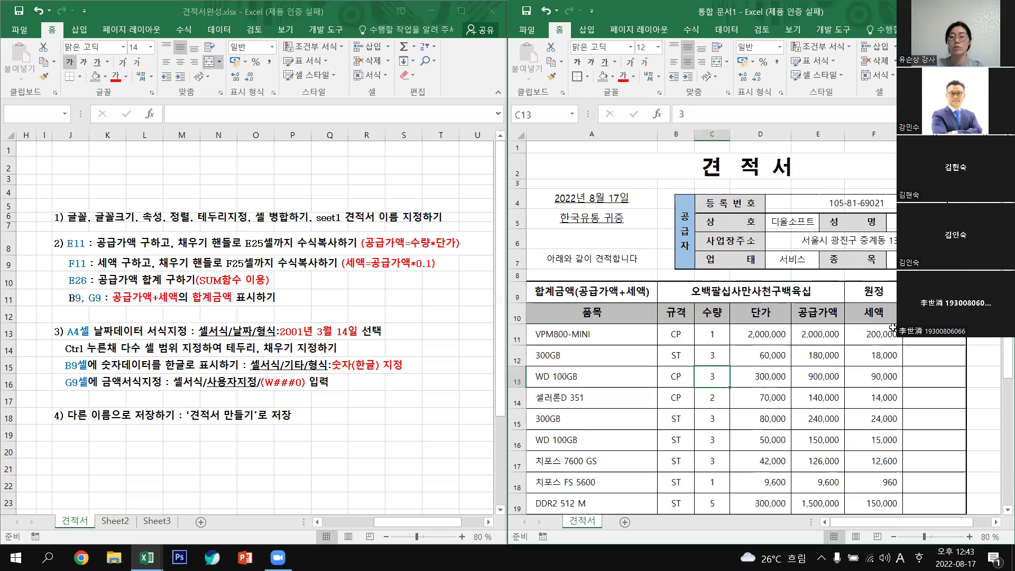
{"action": "scroll", "coordinate": [893, 328], "scroll_direction": "down", "scroll_amount": 2}
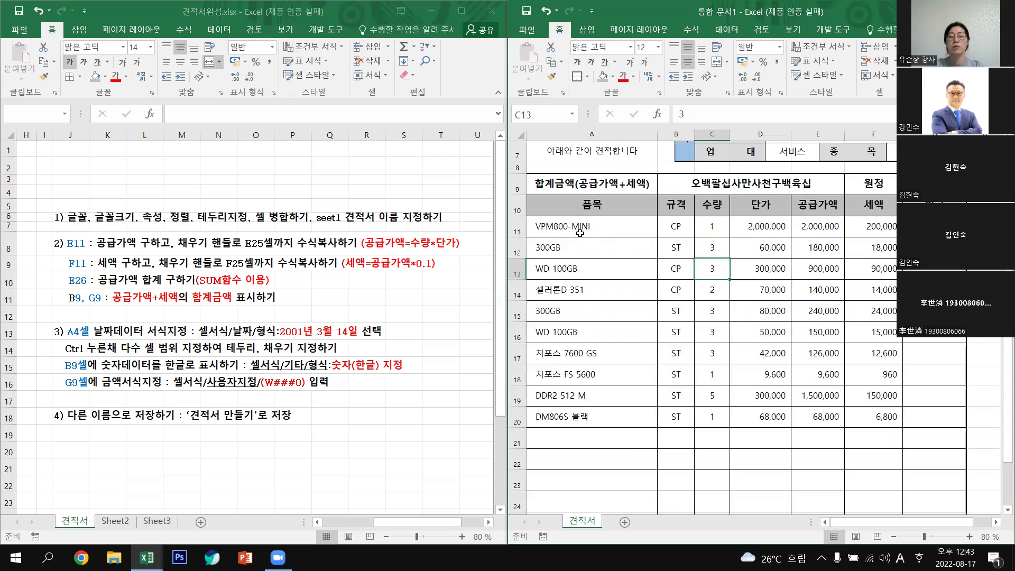
{"action": "left_click_drag", "start_coordinate": [584, 228], "coordinate": [710, 413]}
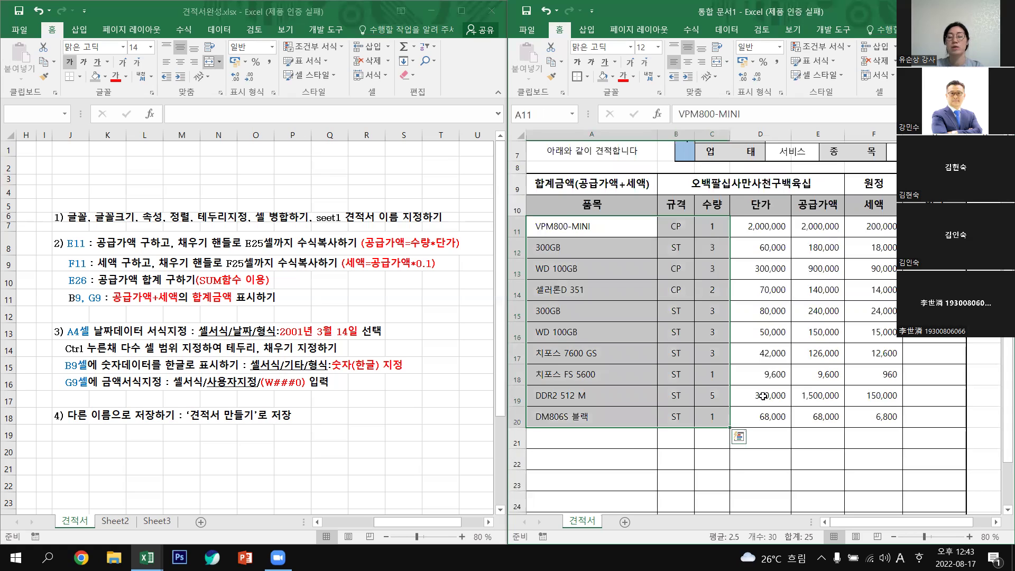
{"action": "left_click_drag", "start_coordinate": [770, 228], "coordinate": [770, 414]}
{"action": "left_click", "coordinate": [830, 487]}
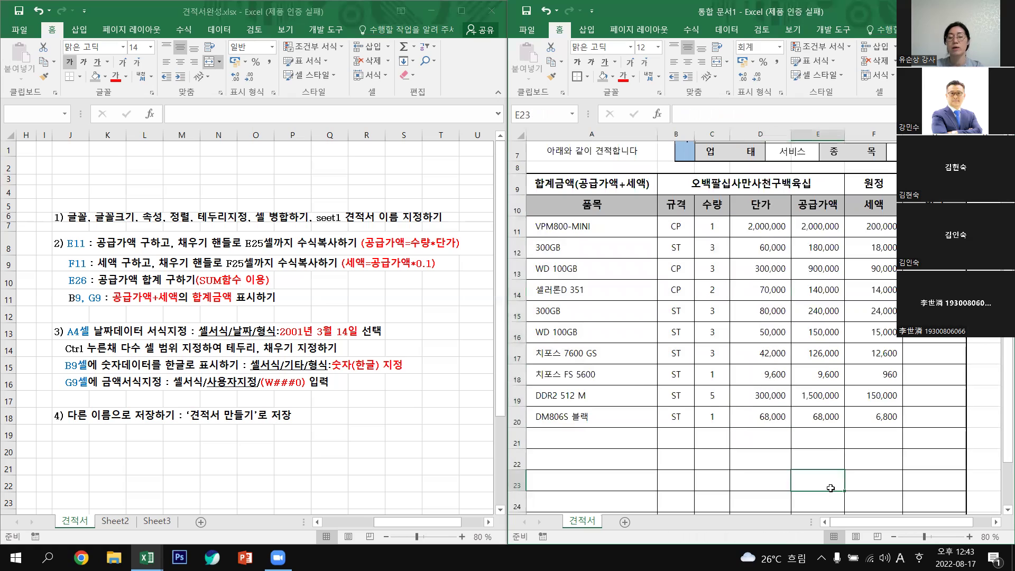
{"action": "left_click", "coordinate": [822, 226]}
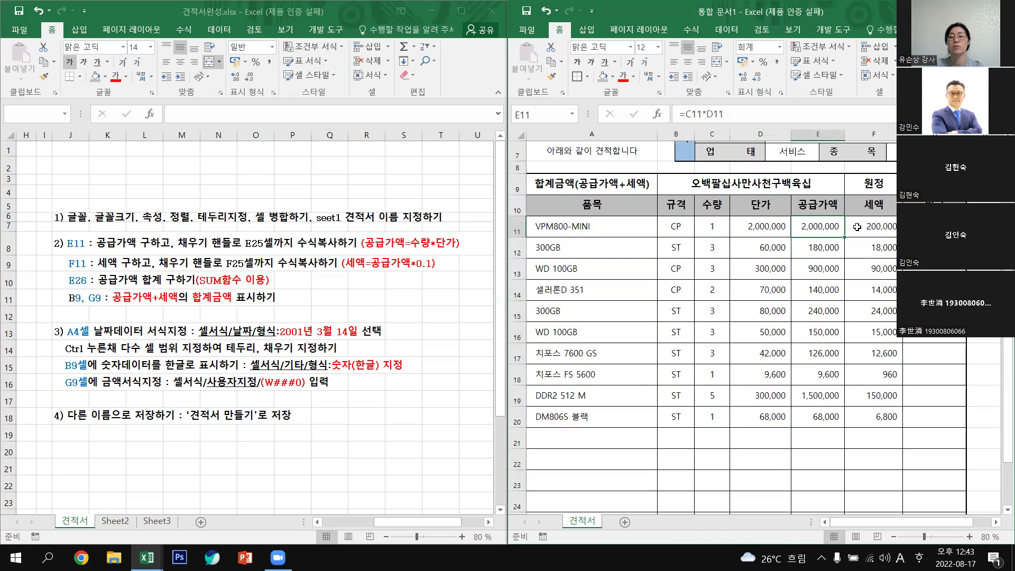
{"action": "left_click_drag", "start_coordinate": [817, 228], "coordinate": [819, 290]}
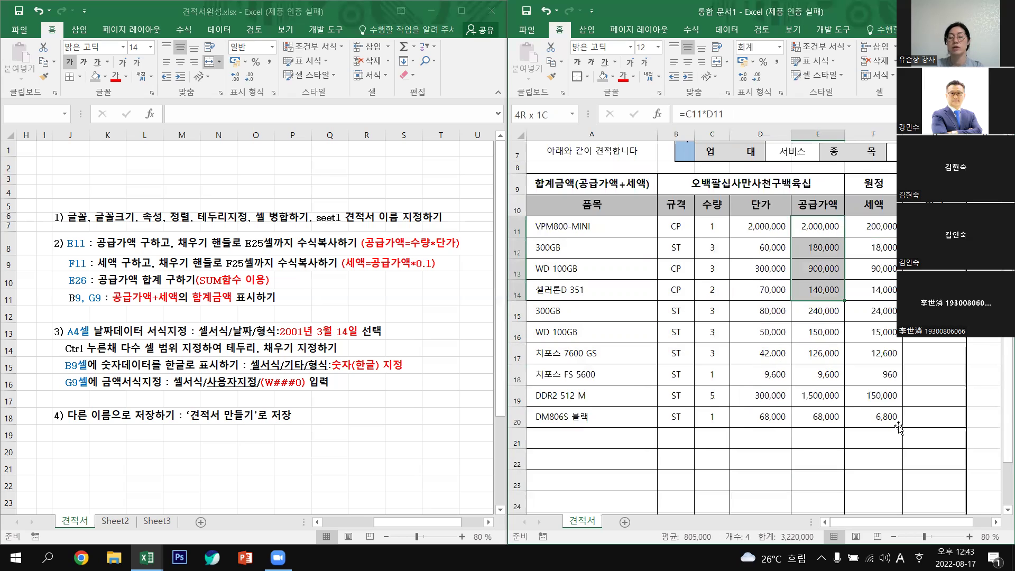
{"action": "left_click_drag", "start_coordinate": [899, 428], "coordinate": [899, 426]}
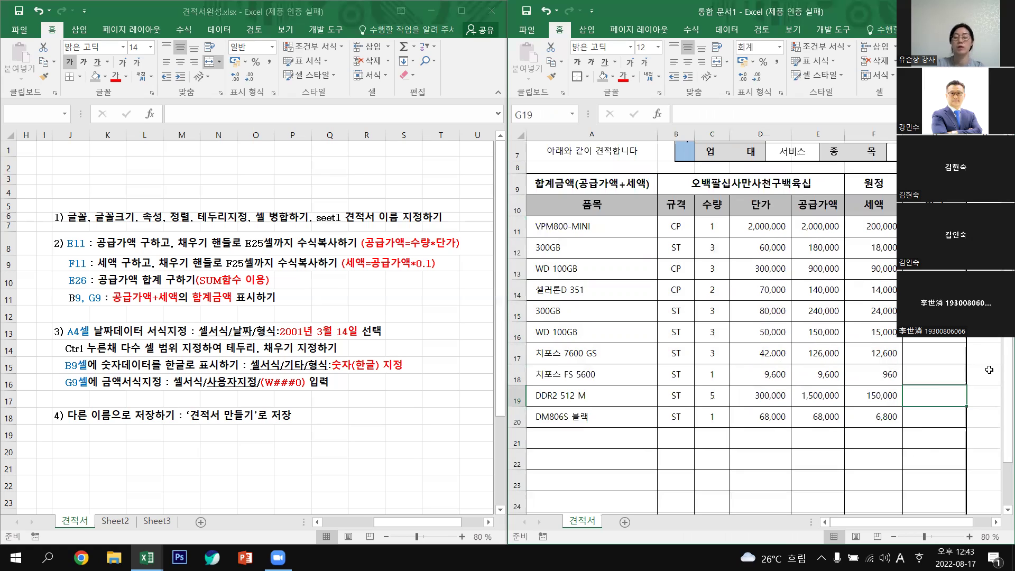
{"action": "left_click", "coordinate": [793, 461]}
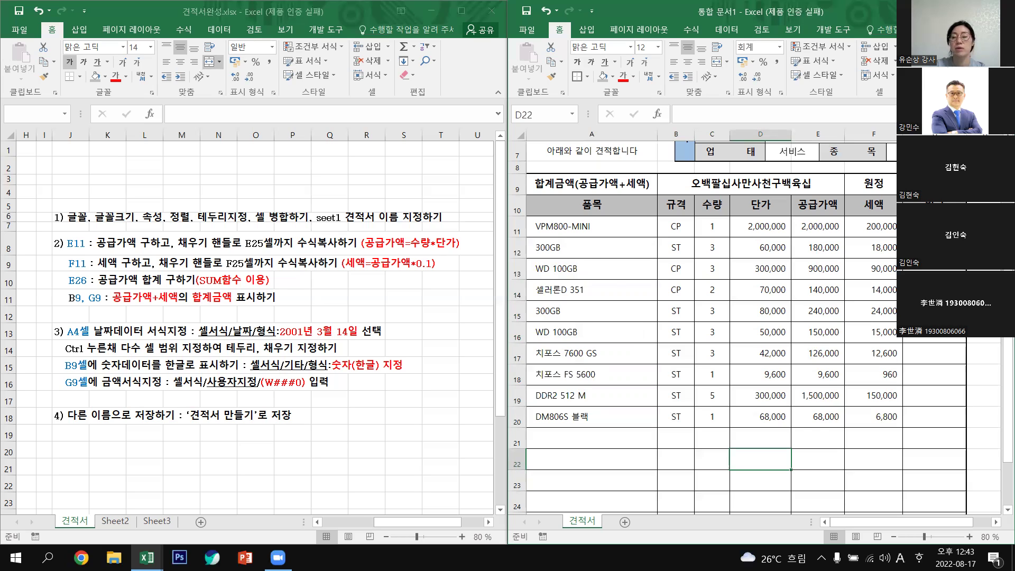
{"action": "scroll", "coordinate": [703, 317], "scroll_direction": "up", "scroll_amount": 2}
{"action": "left_click", "coordinate": [934, 291]}
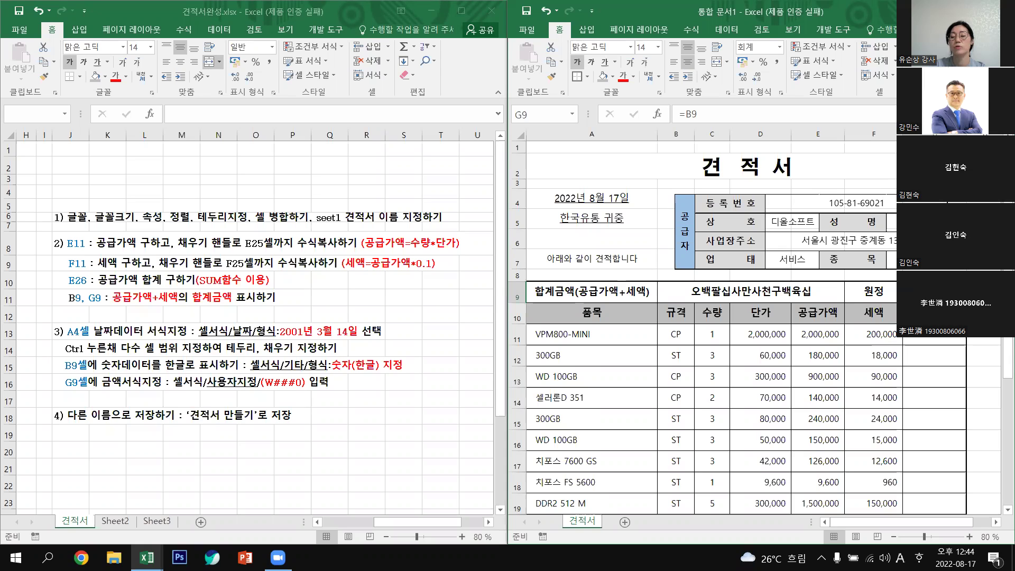
Give G9 the custom number format ₩#,##0 so it shows ₩5,844,960.
{"action": "right_click", "coordinate": [933, 296]}
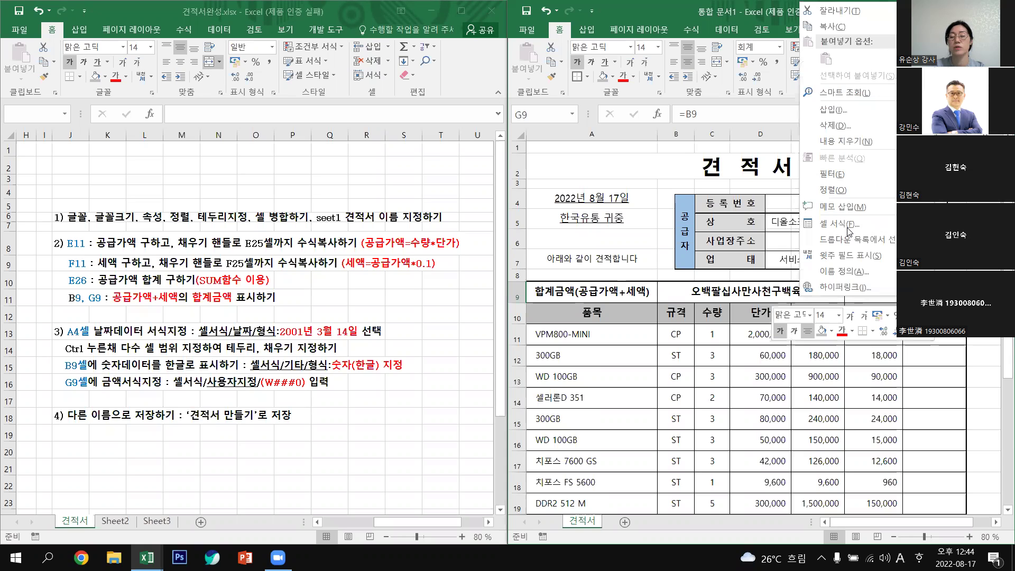
{"action": "key", "text": "Escape"}
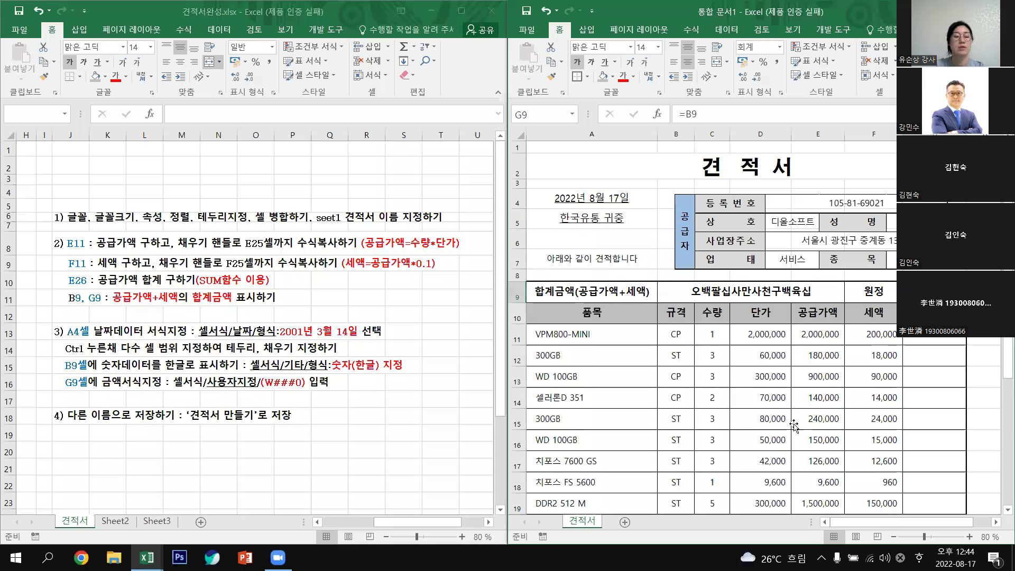
{"action": "key", "text": "ctrl+1"}
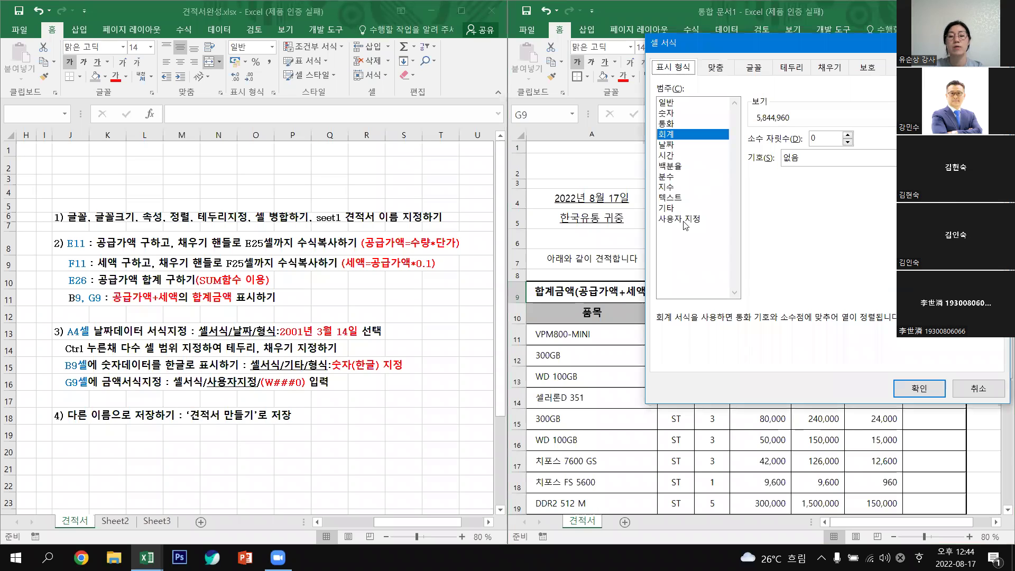
{"action": "left_click", "coordinate": [686, 220]}
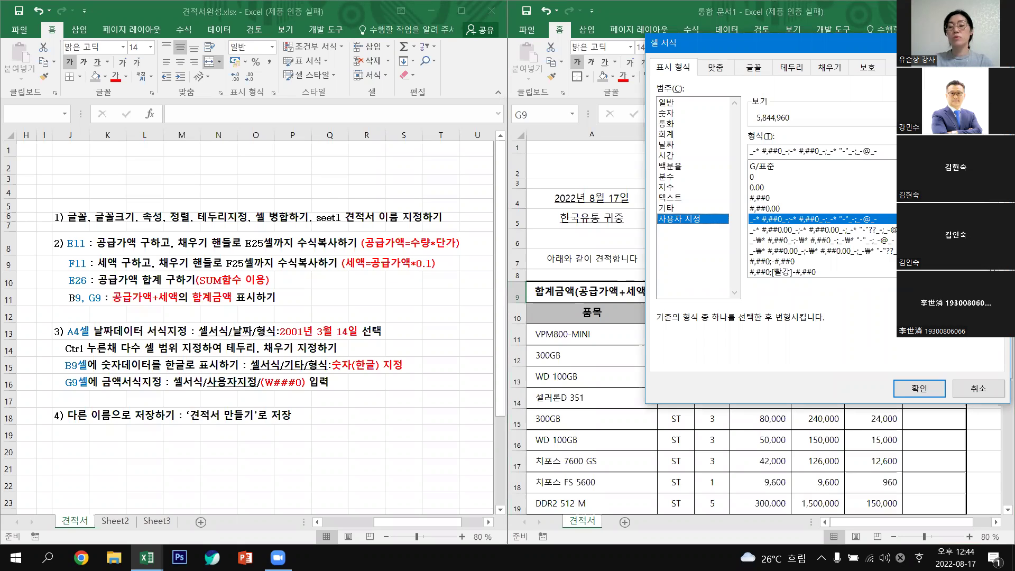
{"action": "scroll", "coordinate": [846, 249], "scroll_direction": "down", "scroll_amount": 2}
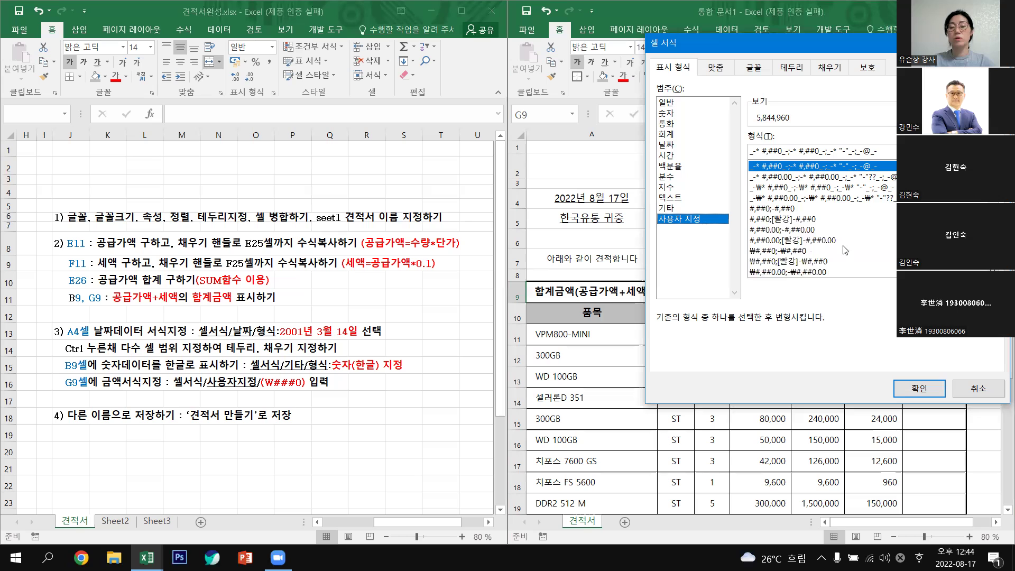
{"action": "left_click", "coordinate": [774, 252]}
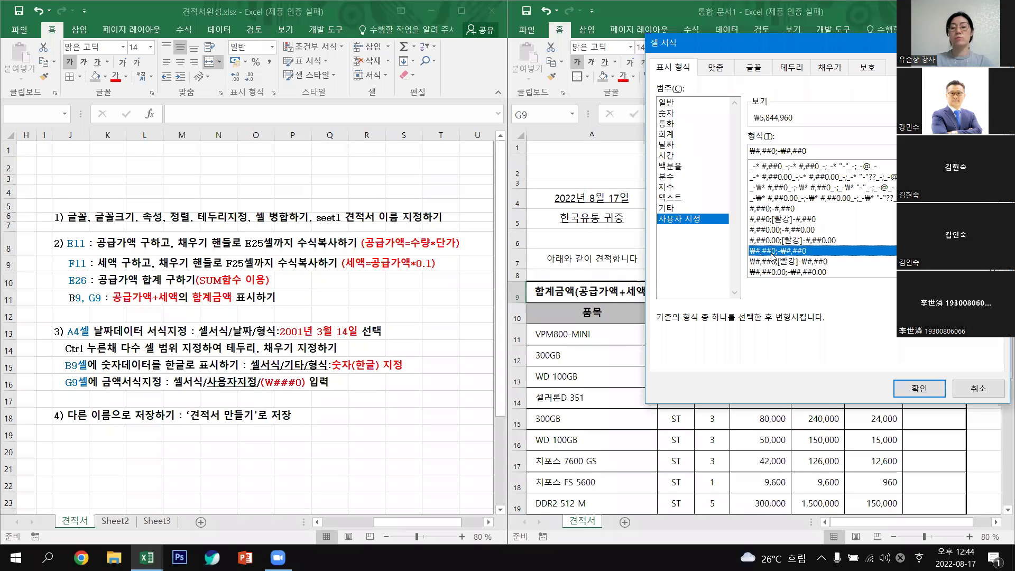
{"action": "left_click", "coordinate": [822, 153]}
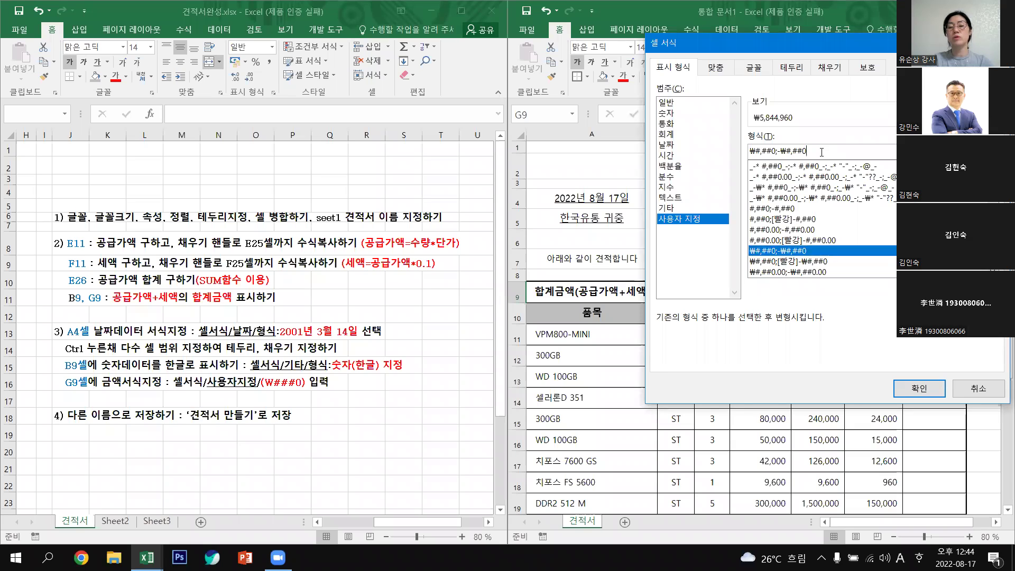
{"action": "key", "text": "BackSpace"}
{"action": "key", "text": "BackSpace"}
{"action": "key", "text": "BackSpace"}
{"action": "key", "text": "BackSpace"}
{"action": "key", "text": "BackSpace"}
{"action": "key", "text": "BackSpace"}
{"action": "key", "text": "BackSpace"}
{"action": "key", "text": "BackSpace"}
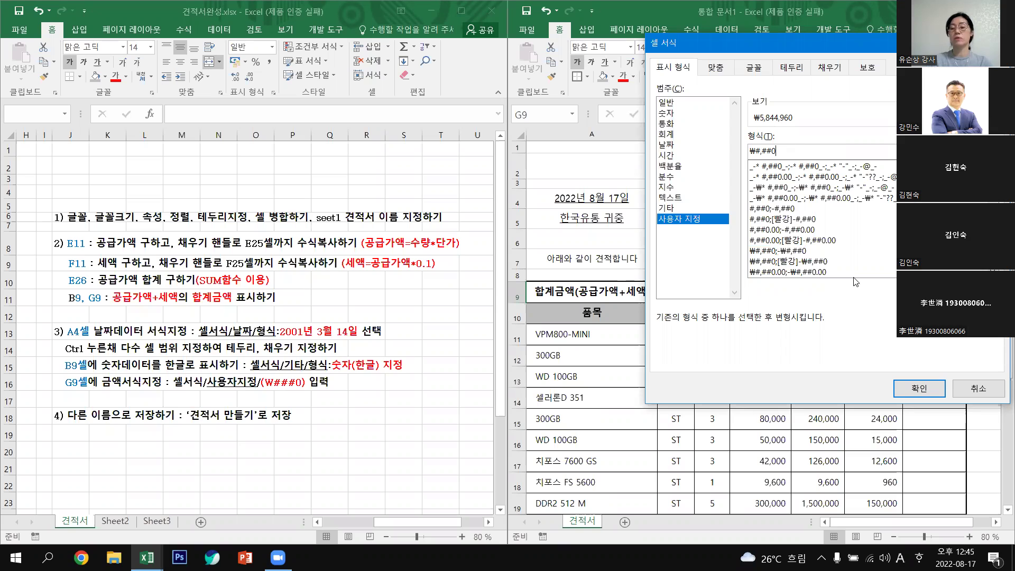
{"action": "left_click", "coordinate": [930, 389]}
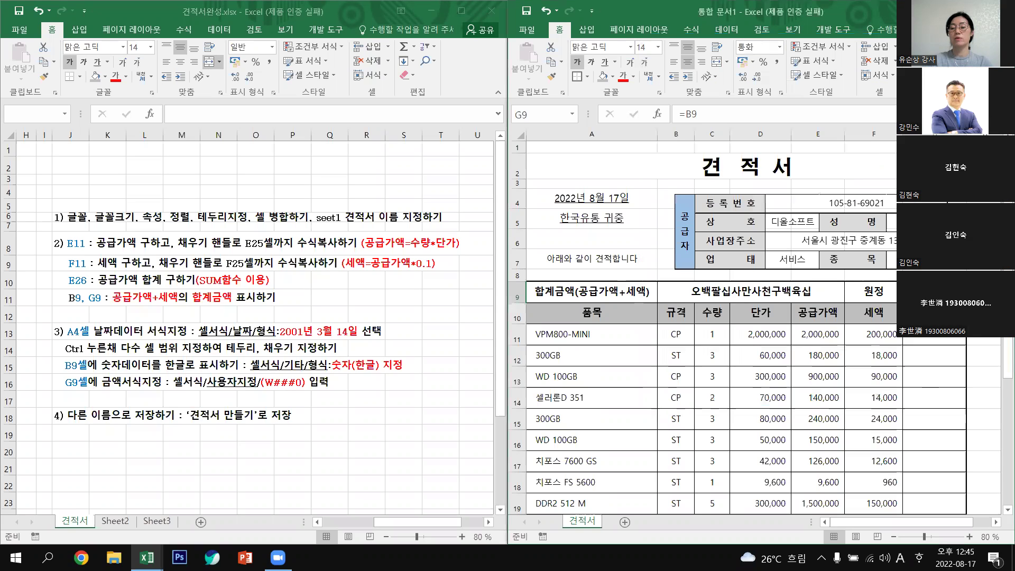
{"action": "key", "text": "Up"}
{"action": "key", "text": "Up"}
{"action": "key", "text": "Up"}
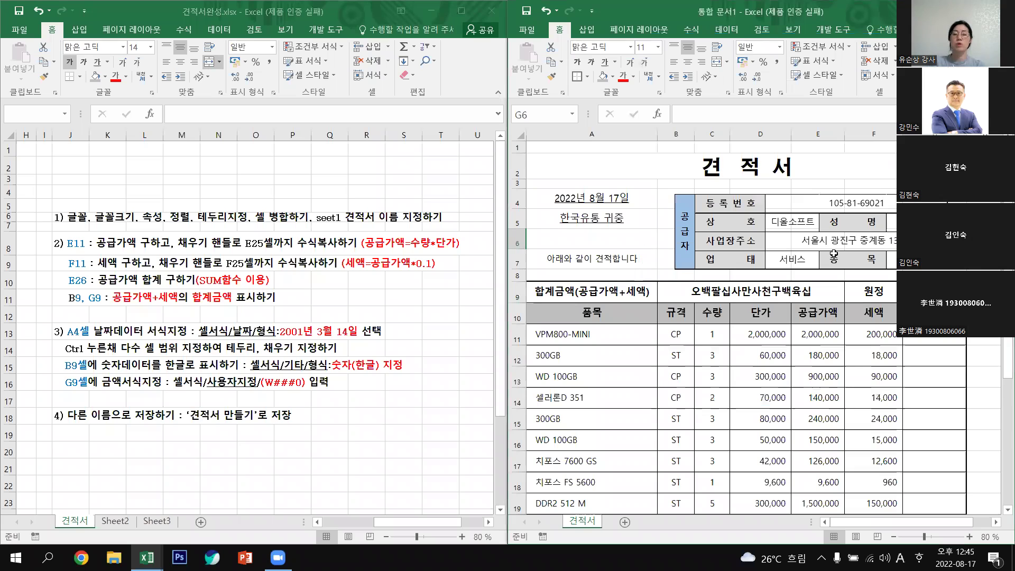
{"action": "scroll", "coordinate": [876, 344], "scroll_direction": "down", "scroll_amount": 3}
{"action": "scroll", "coordinate": [877, 343], "scroll_direction": "up", "scroll_amount": 3}
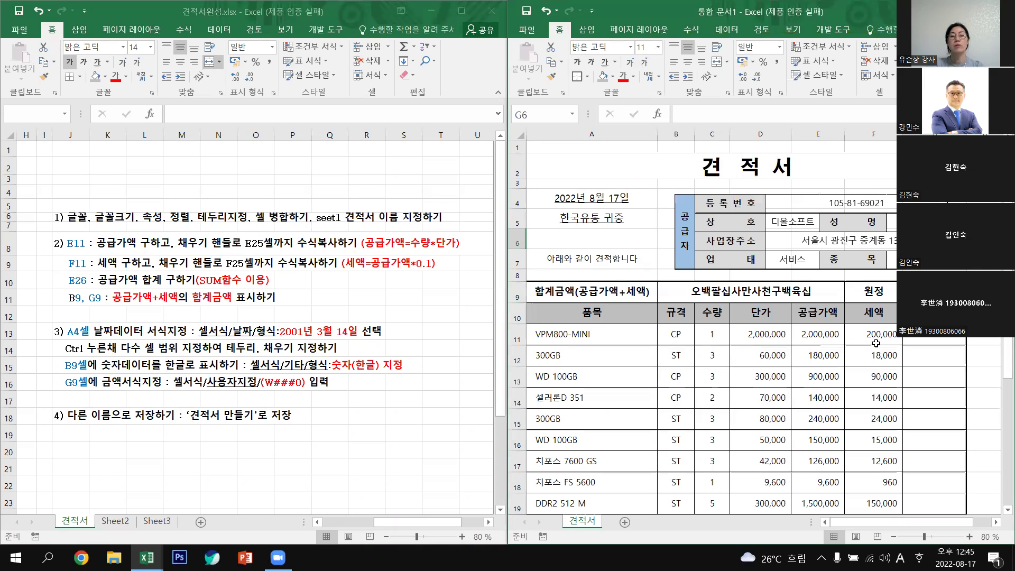
Use Save As to store the workbook on the desktop under the name 견적서.
{"action": "left_click", "coordinate": [527, 30]}
{"action": "left_click", "coordinate": [550, 149]}
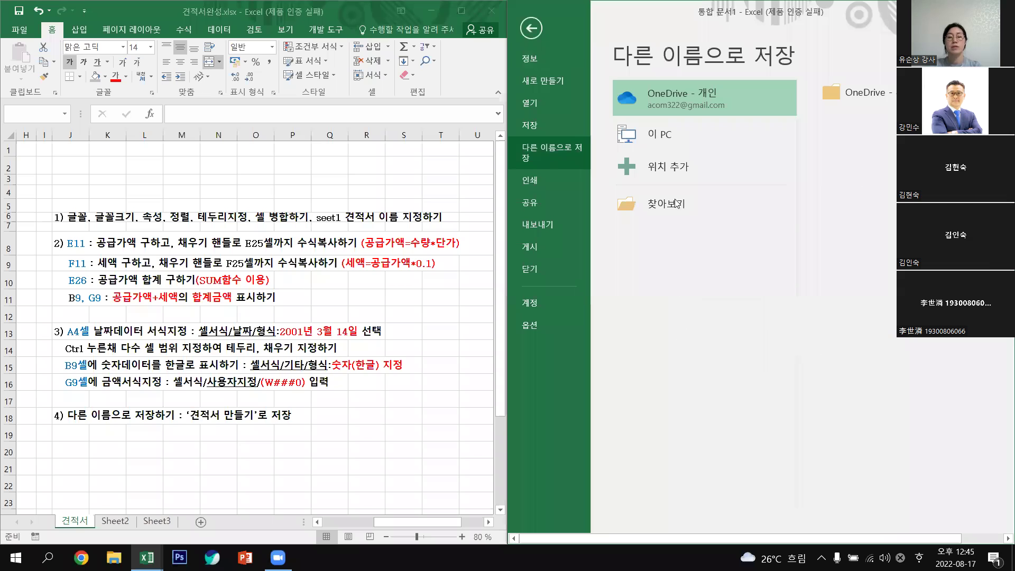
{"action": "left_click", "coordinate": [670, 206]}
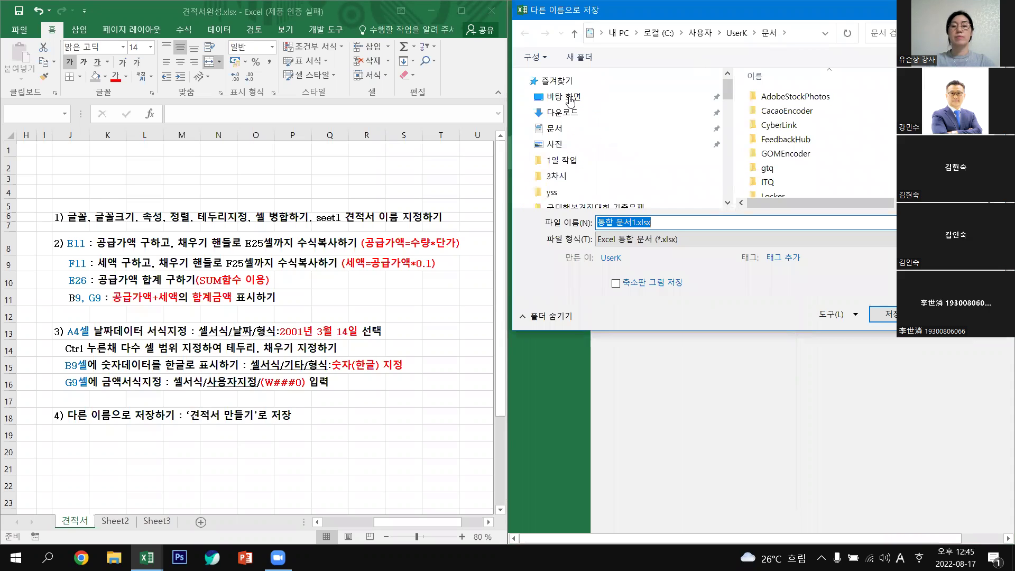
{"action": "left_click", "coordinate": [570, 98]}
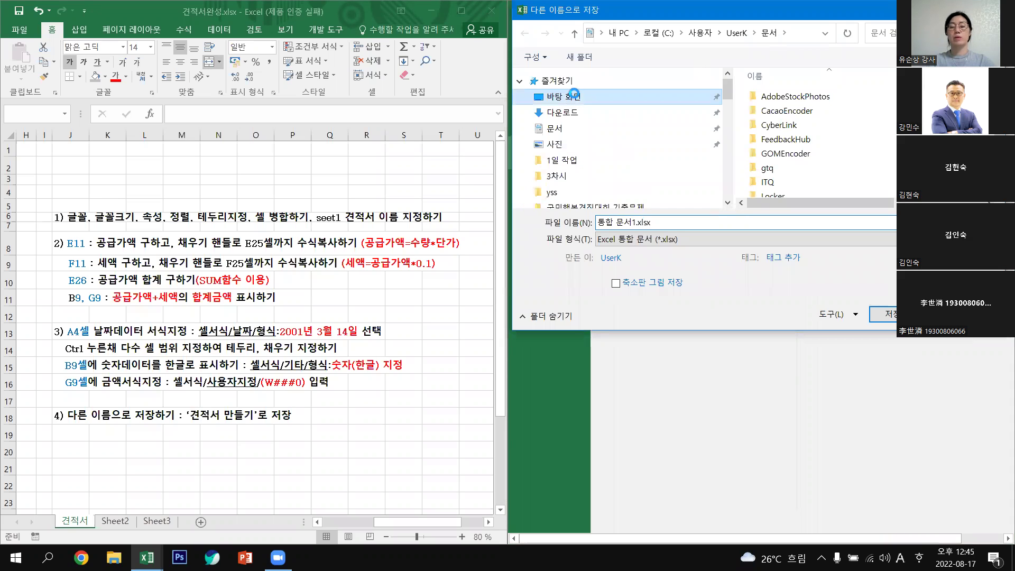
{"action": "left_click", "coordinate": [661, 222]}
{"action": "type", "text": "RU"}
{"action": "key", "text": "BackSpace"}
{"action": "key", "text": "BackSpace"}
{"action": "key", "text": "Hangul"}
{"action": "type", "text": "견"}
{"action": "type", "text": "ㄴ"}
{"action": "type", "text": "적서"}
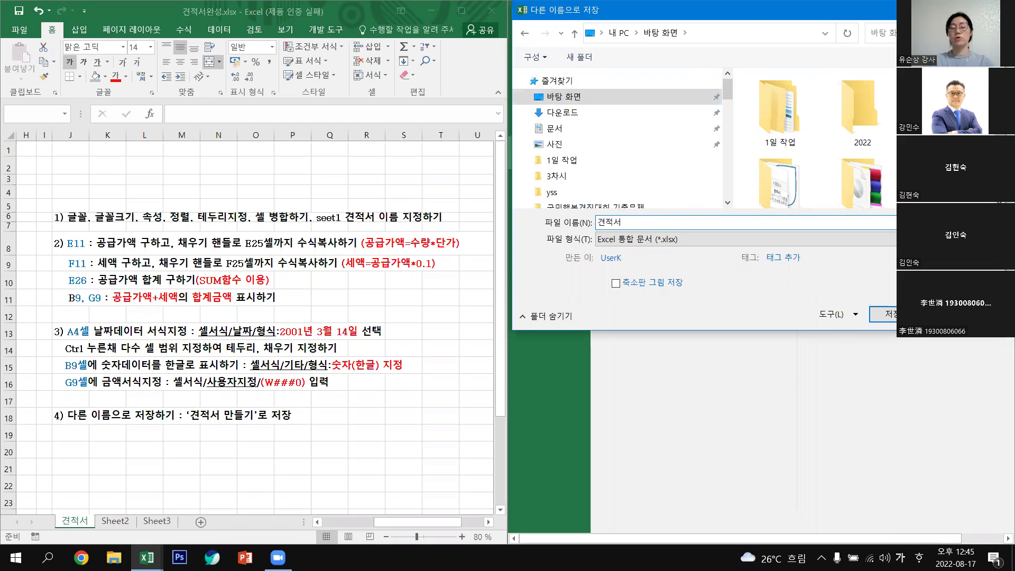
{"action": "left_click", "coordinate": [885, 318]}
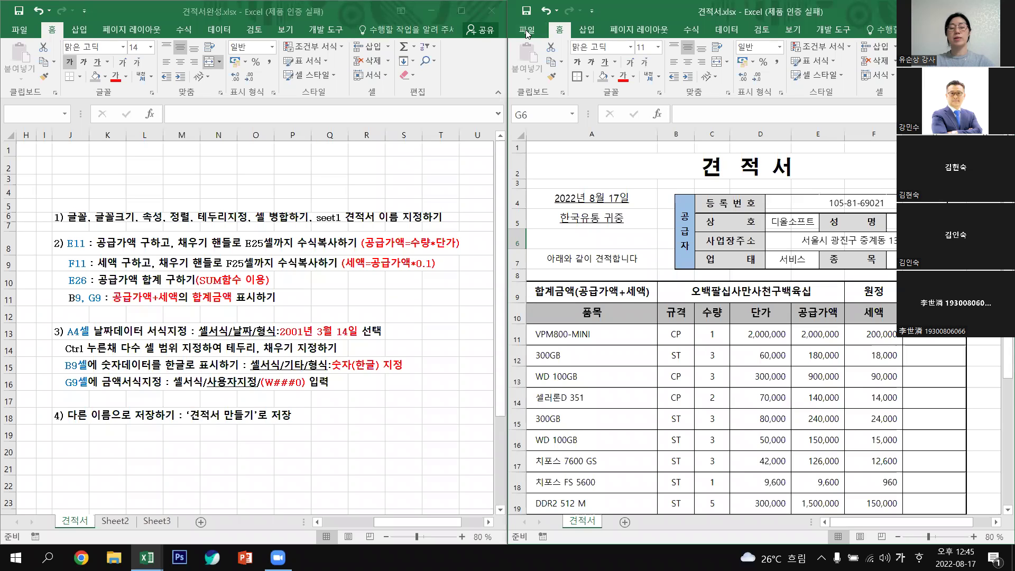
{"action": "left_click", "coordinate": [527, 31]}
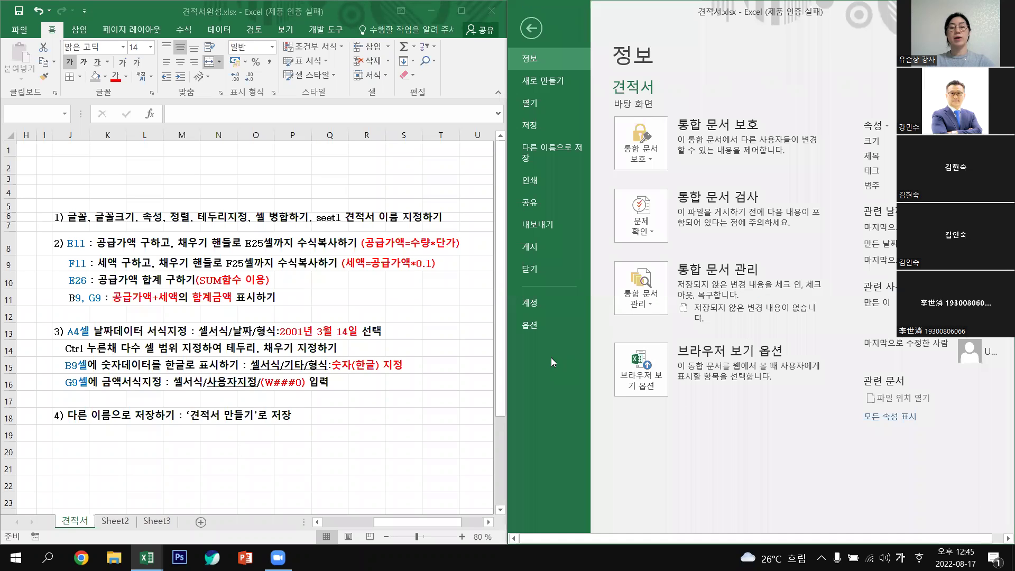
Open the quote's print preview, look at page 2, then return to page 1.
{"action": "left_click", "coordinate": [535, 185]}
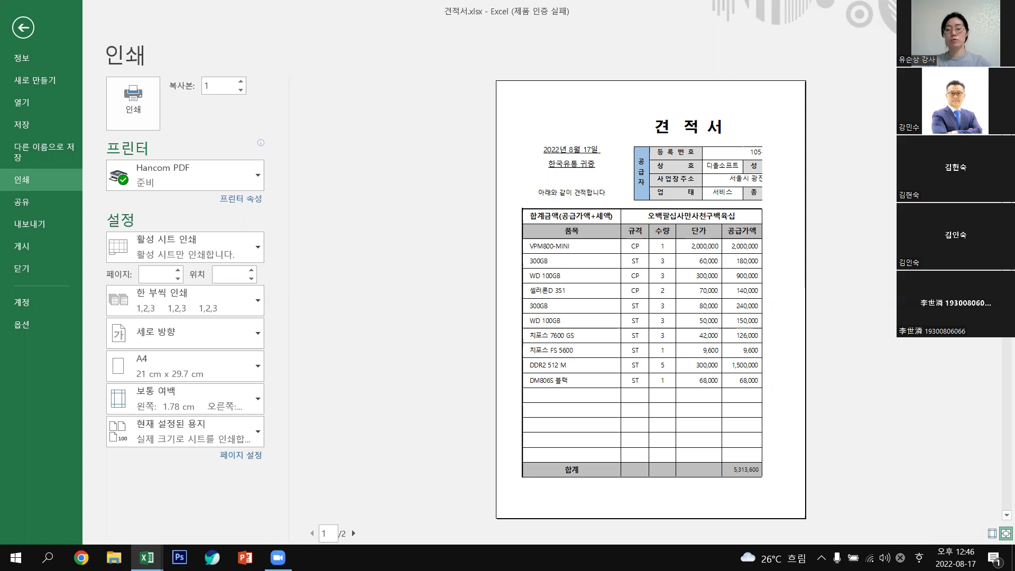
{"action": "scroll", "coordinate": [651, 299], "scroll_direction": "down", "scroll_amount": 1}
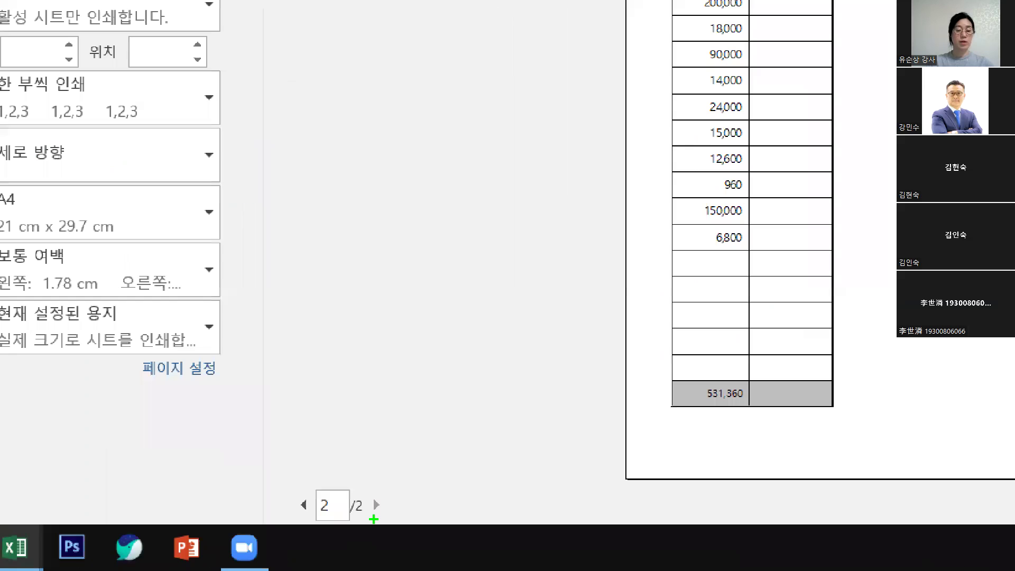
{"action": "mouse_move", "coordinate": [303, 534]}
{"action": "left_mouse_down"}
{"action": "mouse_move", "coordinate": [353, 542]}
{"action": "mouse_move", "coordinate": [291, 508]}
{"action": "left_mouse_up"}
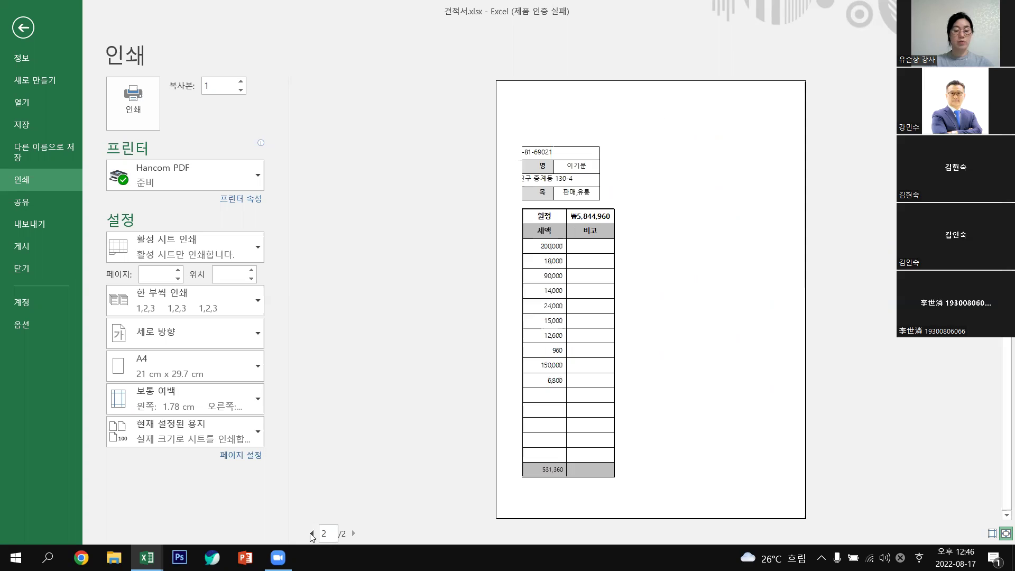
{"action": "left_click", "coordinate": [311, 534]}
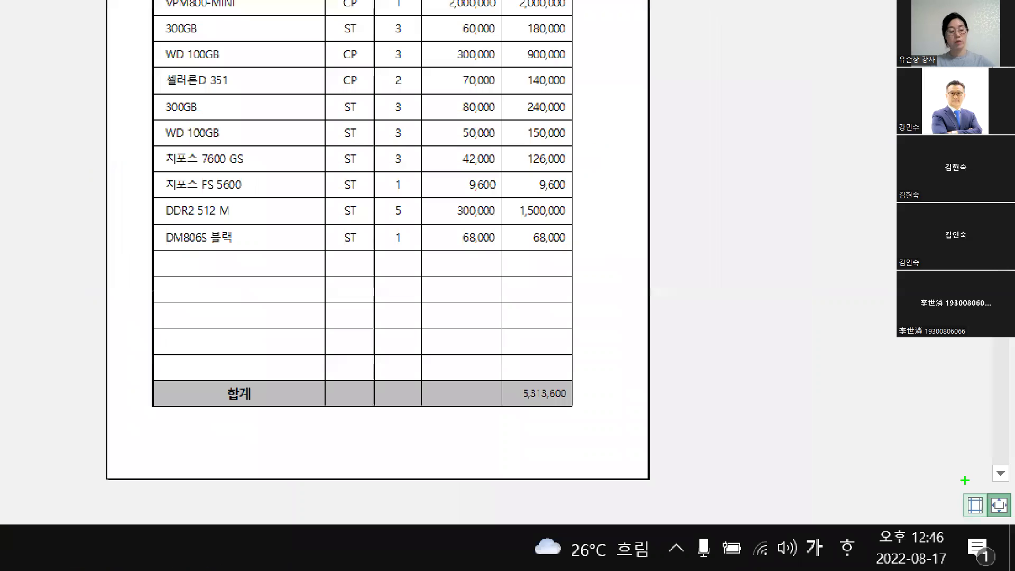
{"action": "left_click_drag", "start_coordinate": [987, 519], "coordinate": [1005, 519]}
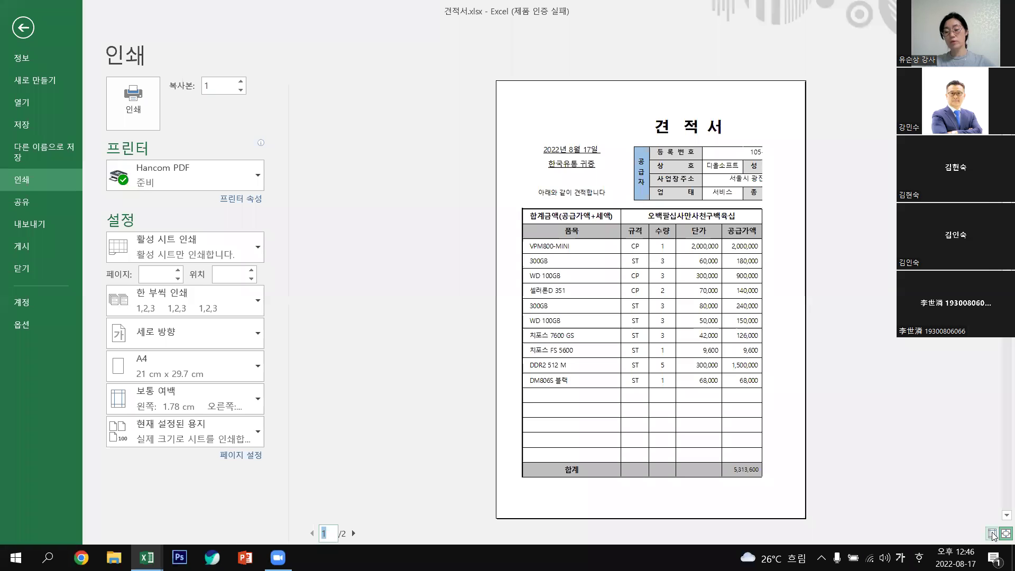
Shrink the left, right and top margins in the preview, then go back to the worksheet.
{"action": "left_click", "coordinate": [996, 533]}
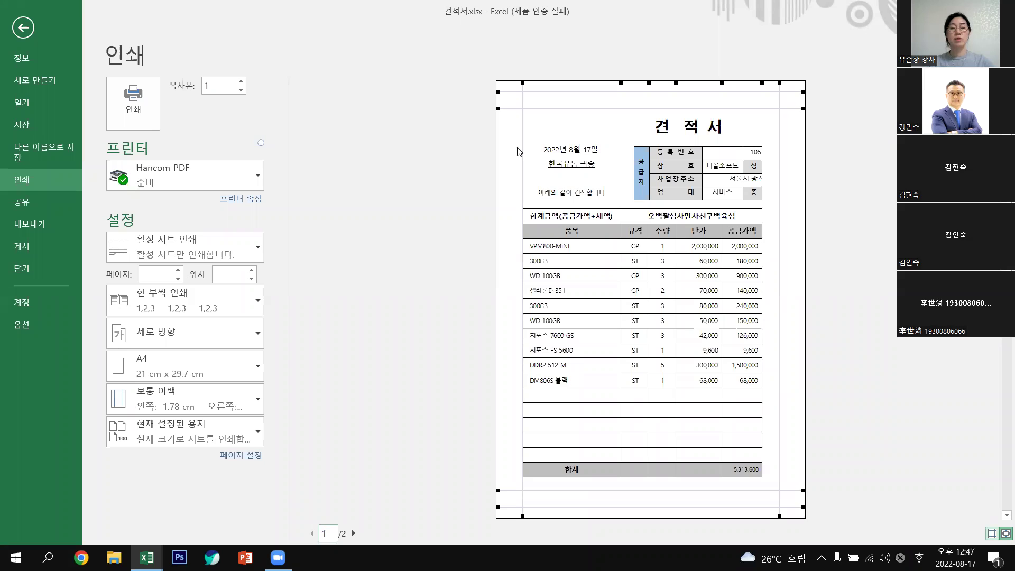
{"action": "left_click_drag", "start_coordinate": [521, 146], "coordinate": [509, 152]}
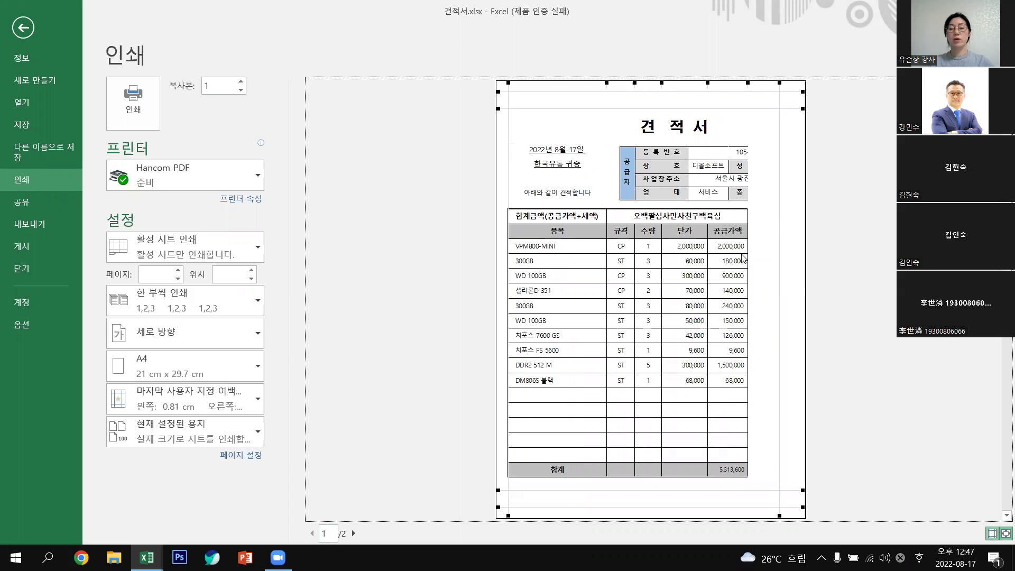
{"action": "left_click_drag", "start_coordinate": [781, 211], "coordinate": [798, 211]}
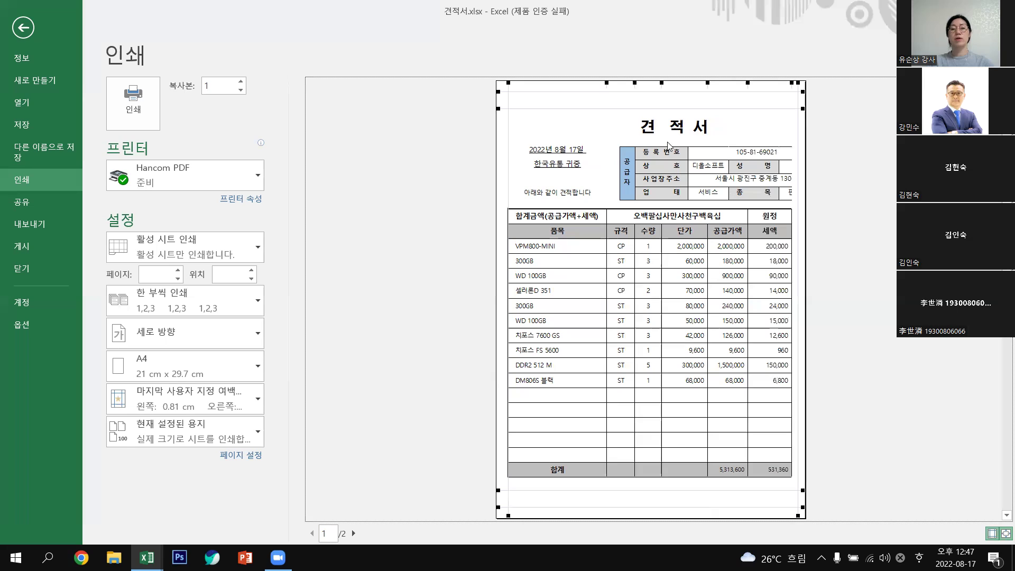
{"action": "left_click_drag", "start_coordinate": [650, 108], "coordinate": [653, 98]}
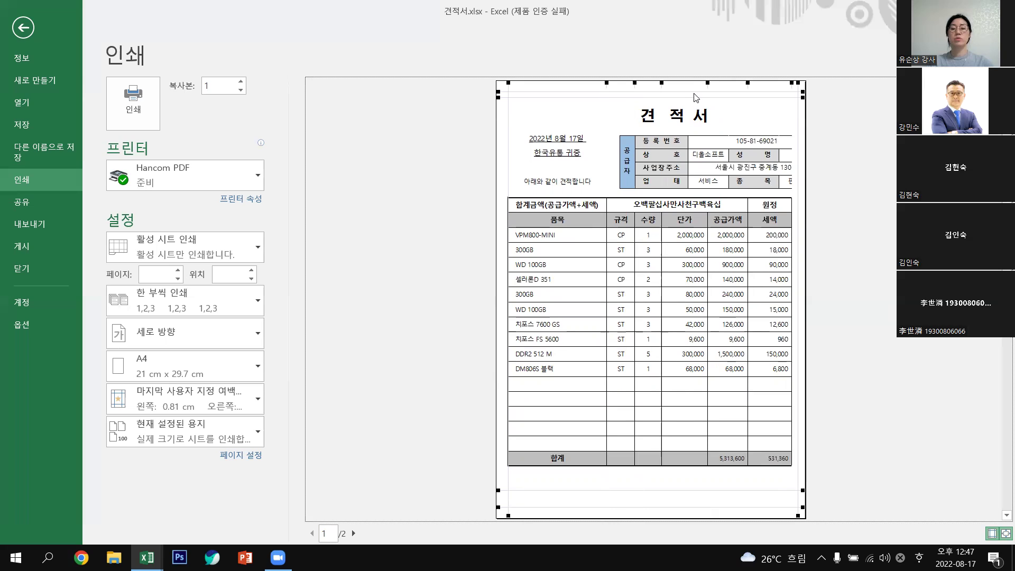
{"action": "left_click_drag", "start_coordinate": [684, 104], "coordinate": [685, 104]}
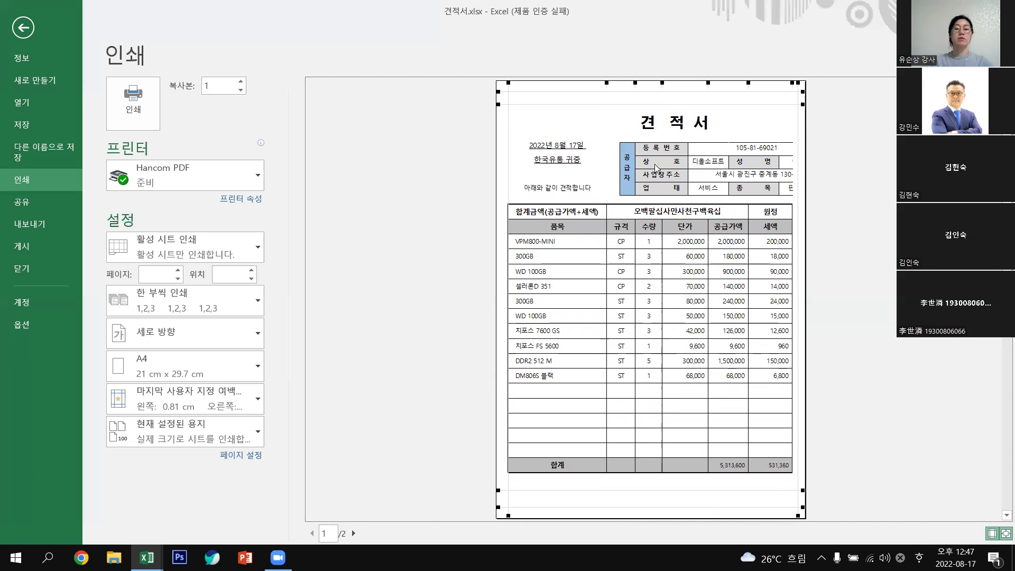
{"action": "left_click", "coordinate": [23, 28]}
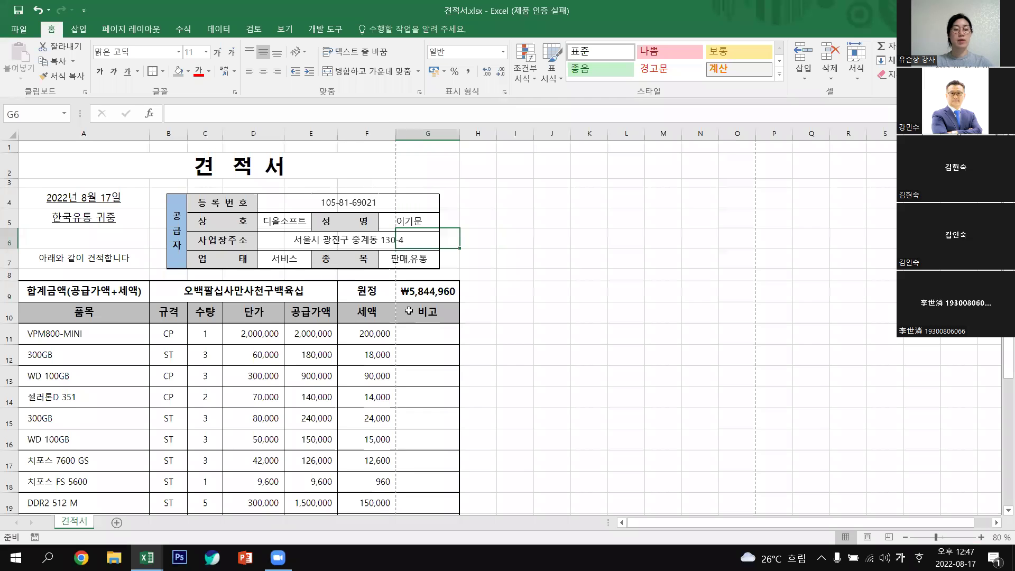
Narrow the supplier-information picture from its right edge and shift it slightly left.
{"action": "left_click", "coordinate": [230, 226]}
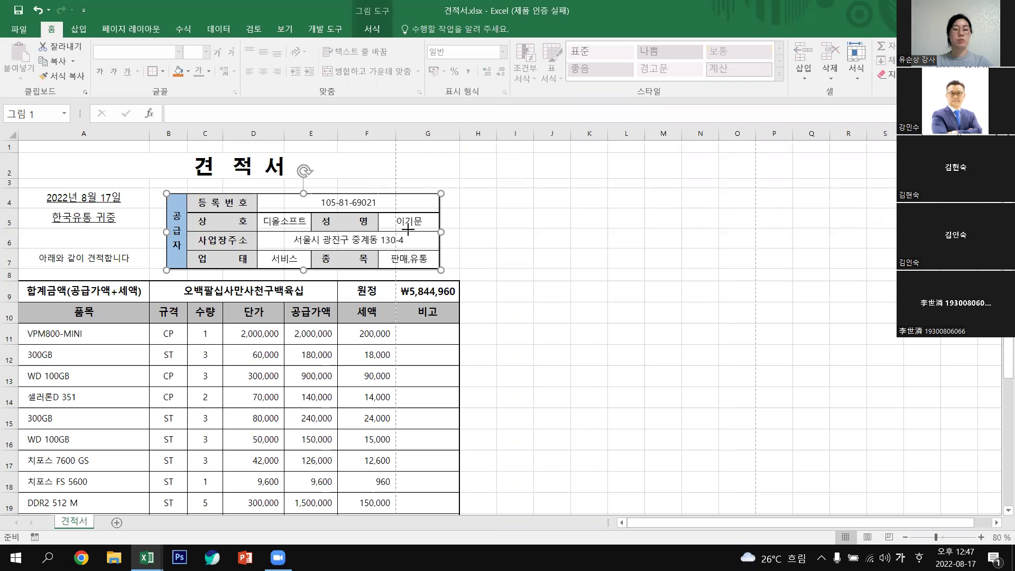
{"action": "left_click_drag", "start_coordinate": [394, 228], "coordinate": [557, 252]}
{"action": "left_click", "coordinate": [552, 254]}
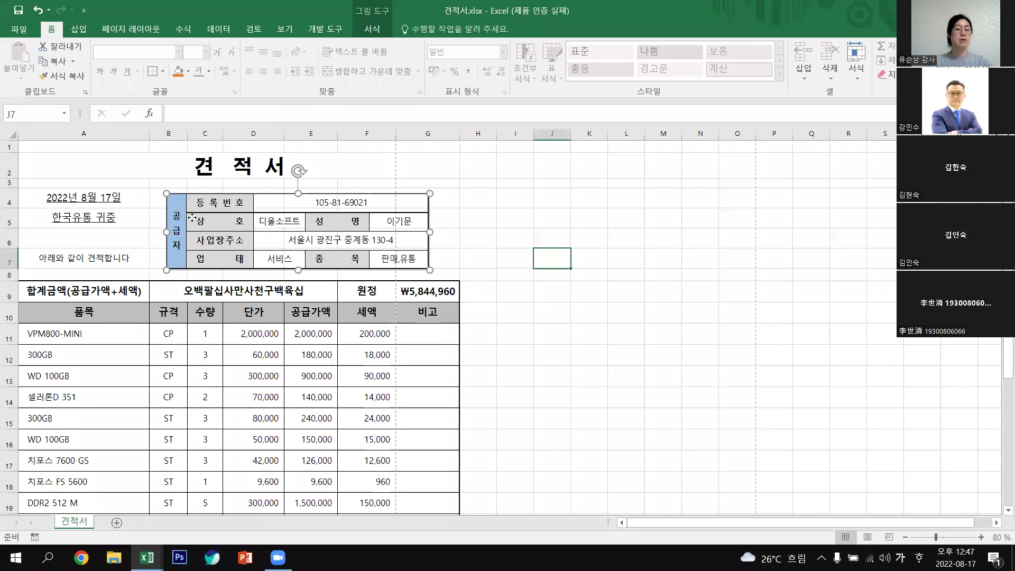
{"action": "key", "text": "ctrl+z"}
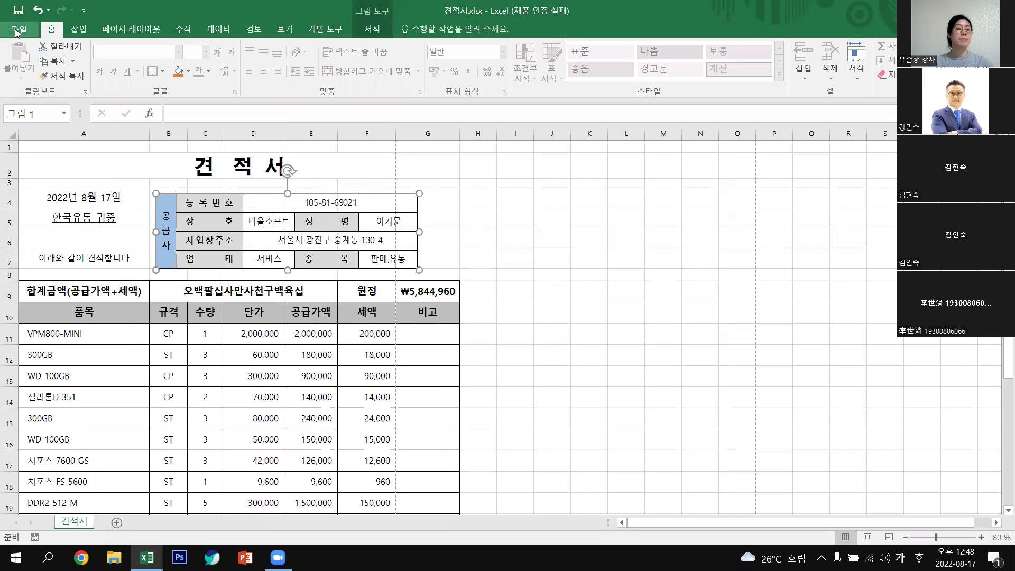
{"action": "left_click", "coordinate": [17, 32]}
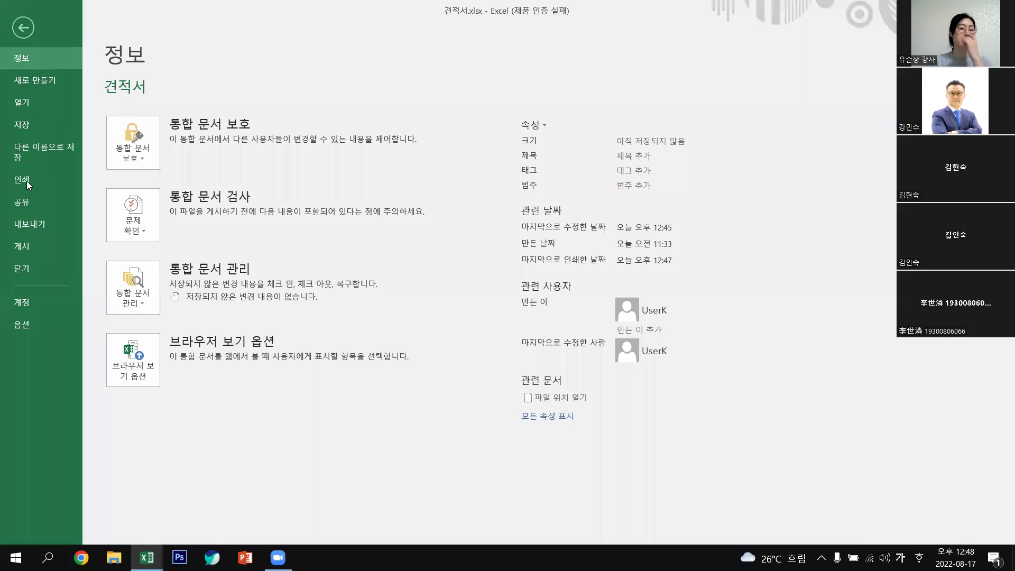
Set print scaling to 'Fit All Columns on One Page' (한 페이지에 모든 열 맞추기).
{"action": "left_click", "coordinate": [26, 181]}
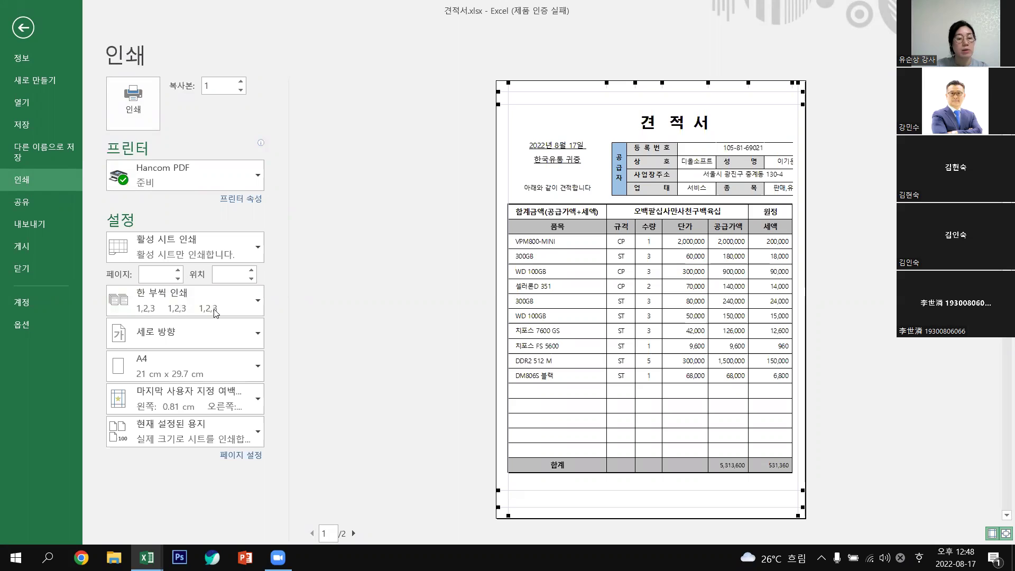
{"action": "left_click", "coordinate": [251, 430]}
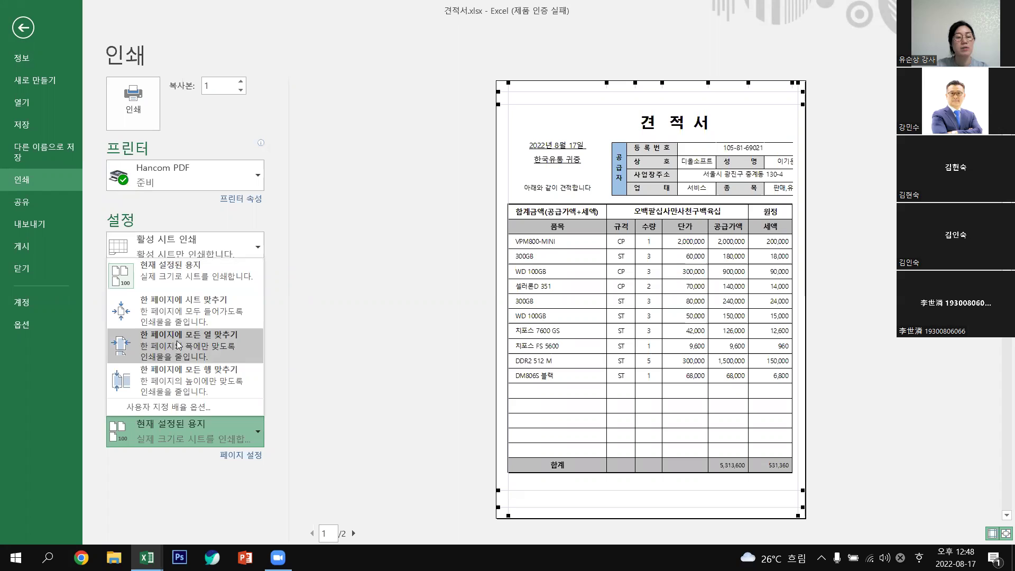
{"action": "left_click", "coordinate": [201, 343]}
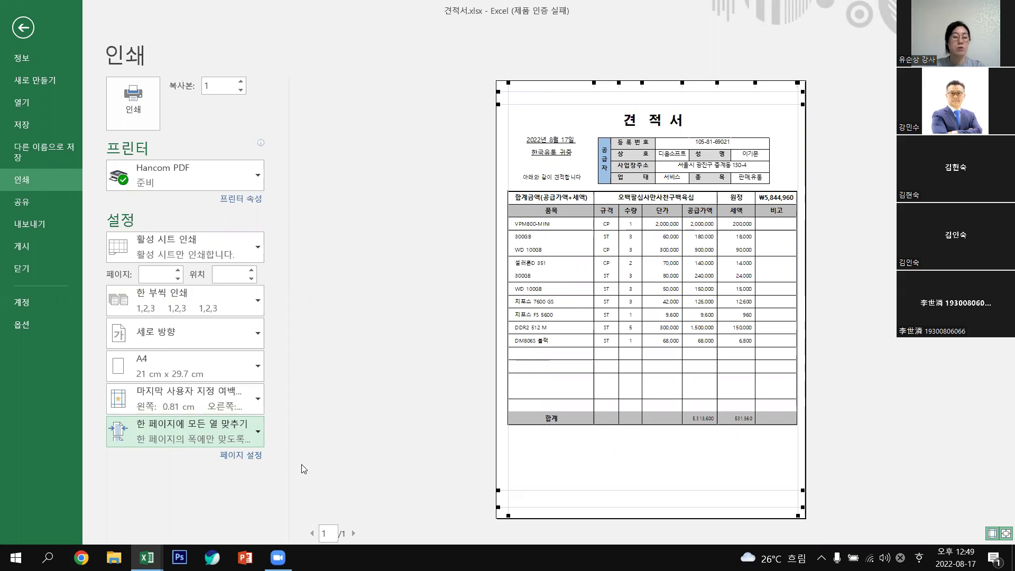
{"action": "left_click", "coordinate": [258, 436]}
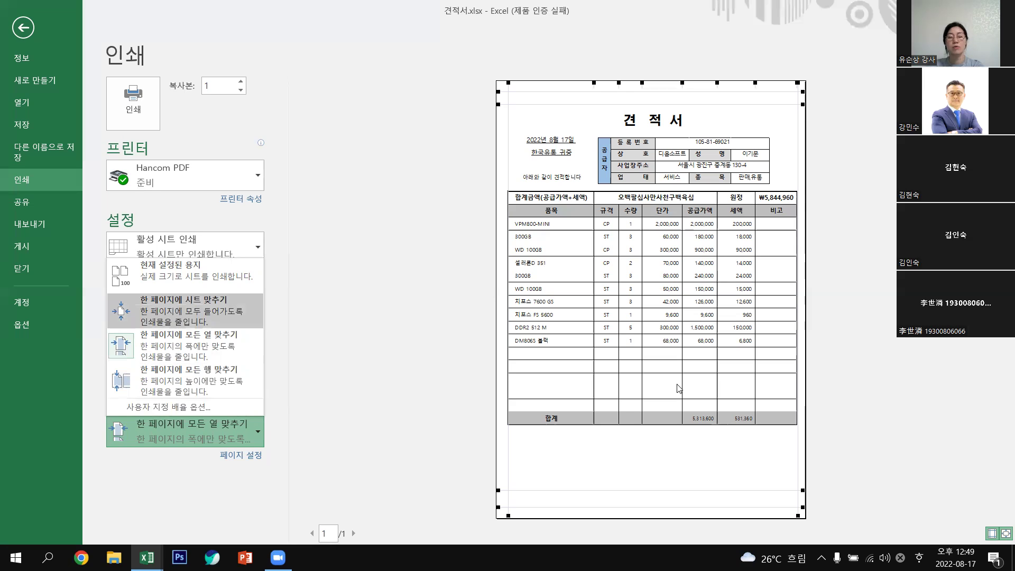
{"action": "left_click", "coordinate": [23, 29]}
Drag the supplier picture's left edge out to column B so it spans B through G.
{"action": "left_click", "coordinate": [24, 29]}
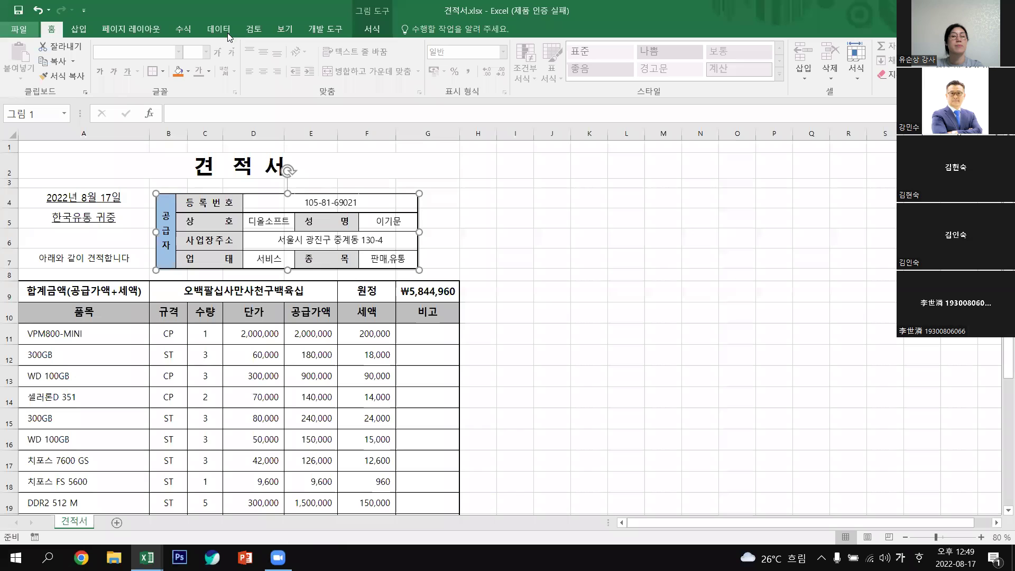
{"action": "left_click", "coordinate": [146, 29]}
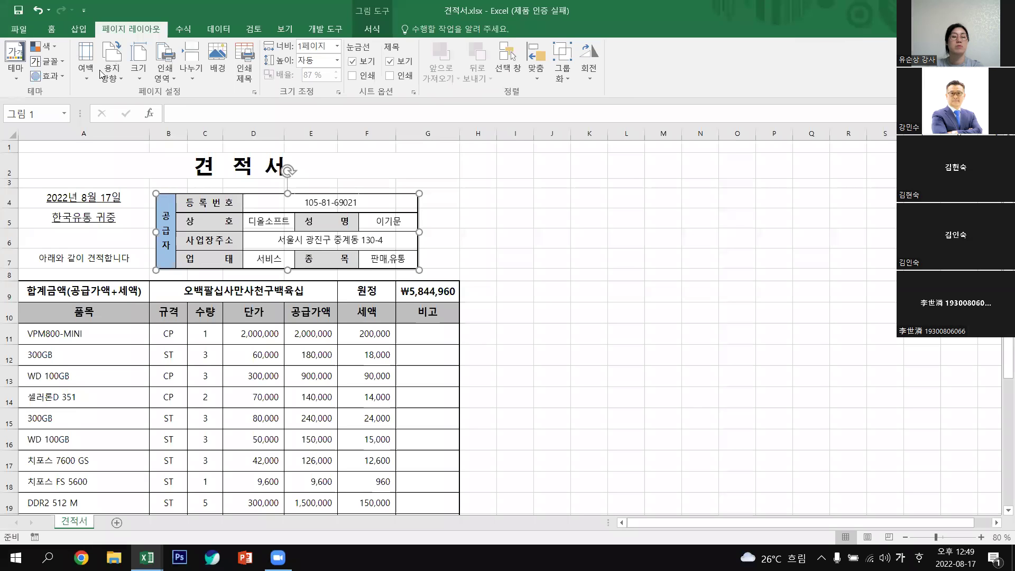
{"action": "left_click", "coordinate": [689, 300]}
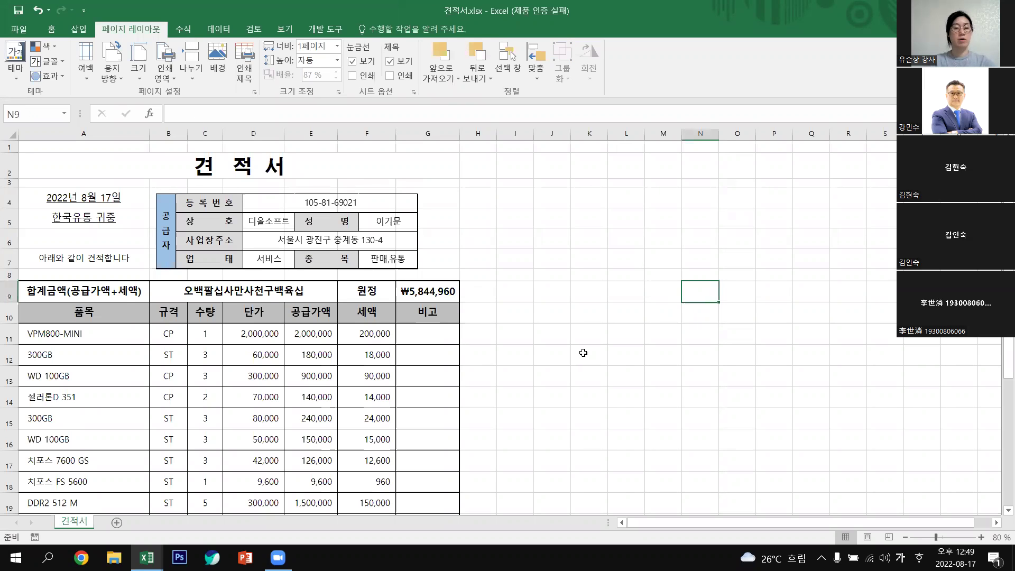
{"action": "scroll", "coordinate": [582, 353], "scroll_direction": "down", "scroll_amount": 3}
{"action": "scroll", "coordinate": [420, 229], "scroll_direction": "up", "scroll_amount": 3}
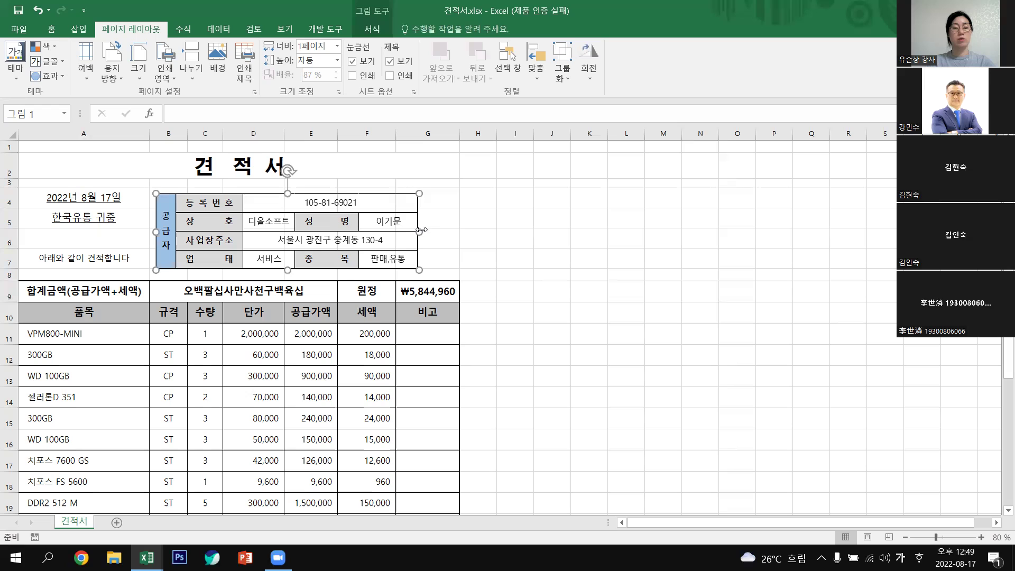
{"action": "left_click", "coordinate": [450, 228]}
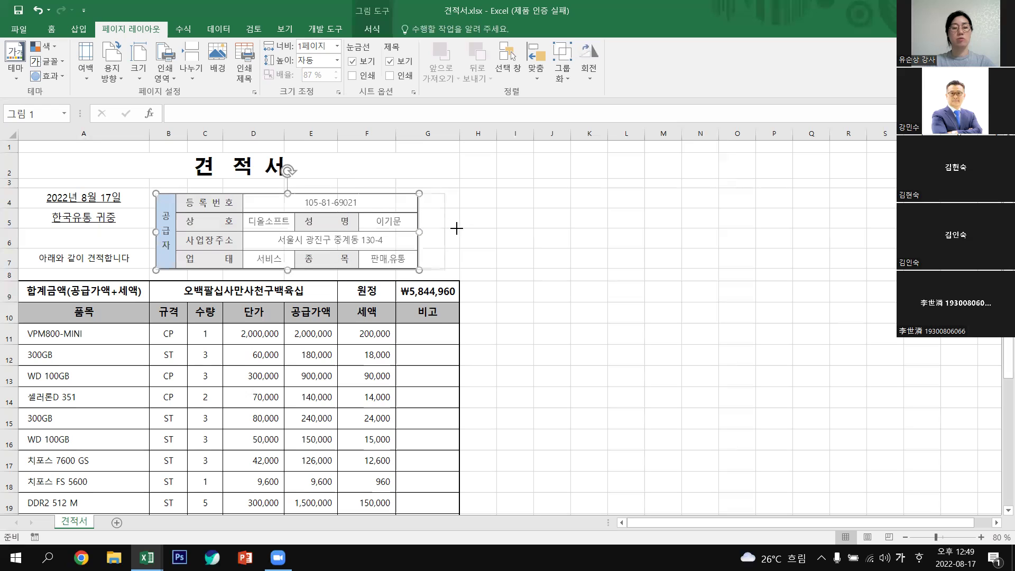
{"action": "left_click", "coordinate": [724, 341]}
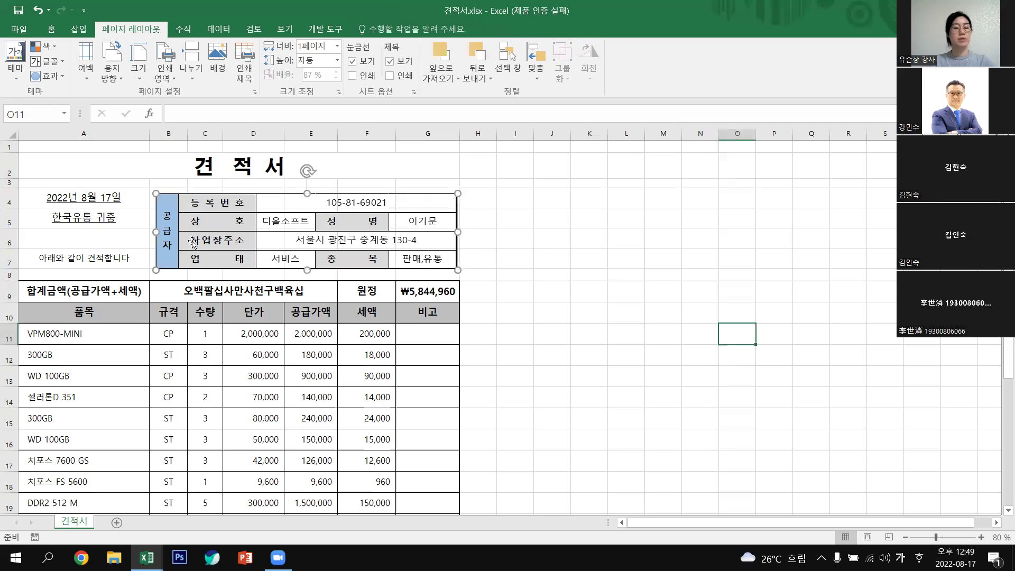
{"action": "left_click", "coordinate": [161, 233]}
{"action": "left_click_drag", "start_coordinate": [156, 232], "coordinate": [144, 228]}
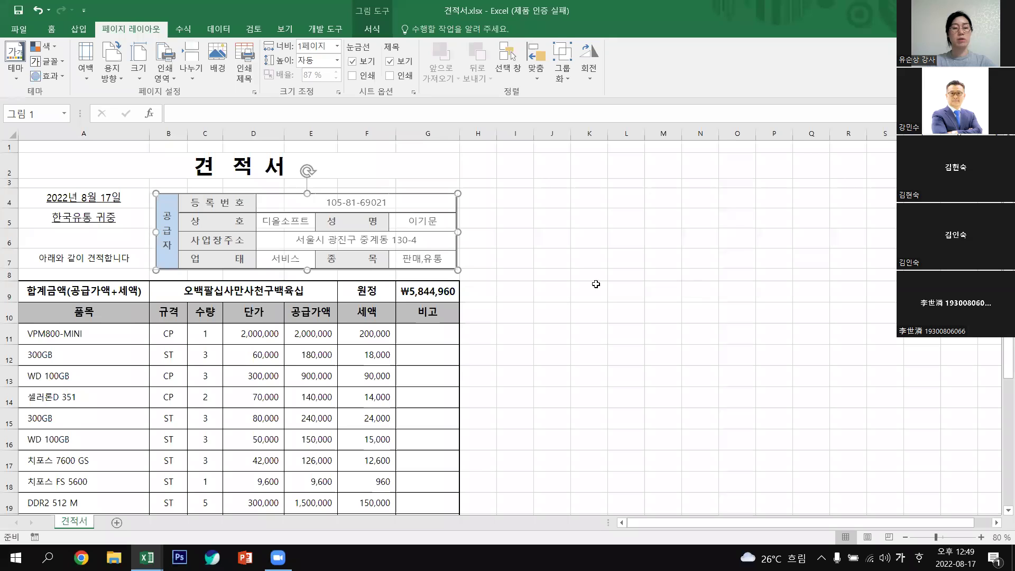
{"action": "left_click", "coordinate": [590, 291]}
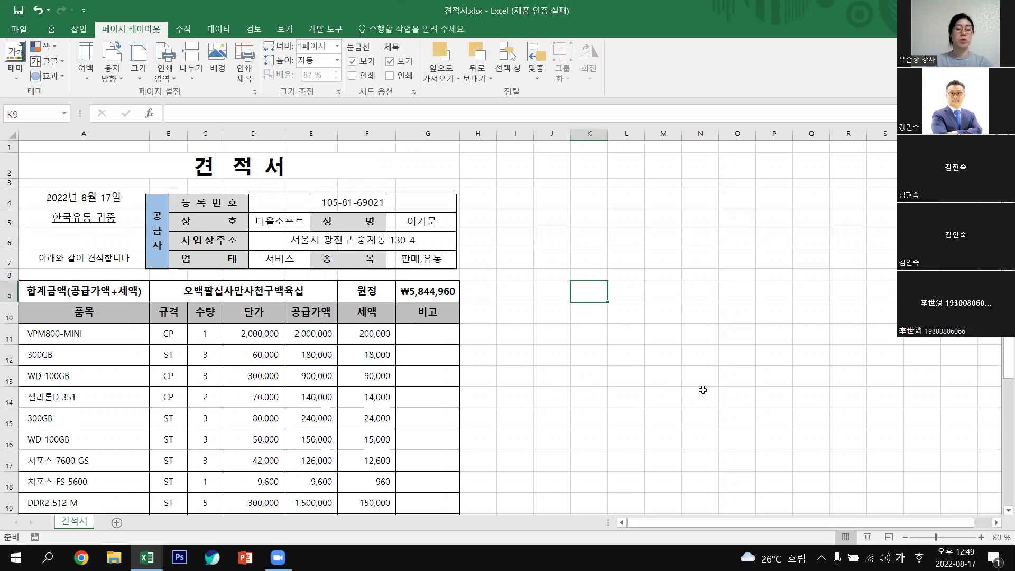
{"action": "scroll", "coordinate": [702, 390], "scroll_direction": "down", "scroll_amount": 3}
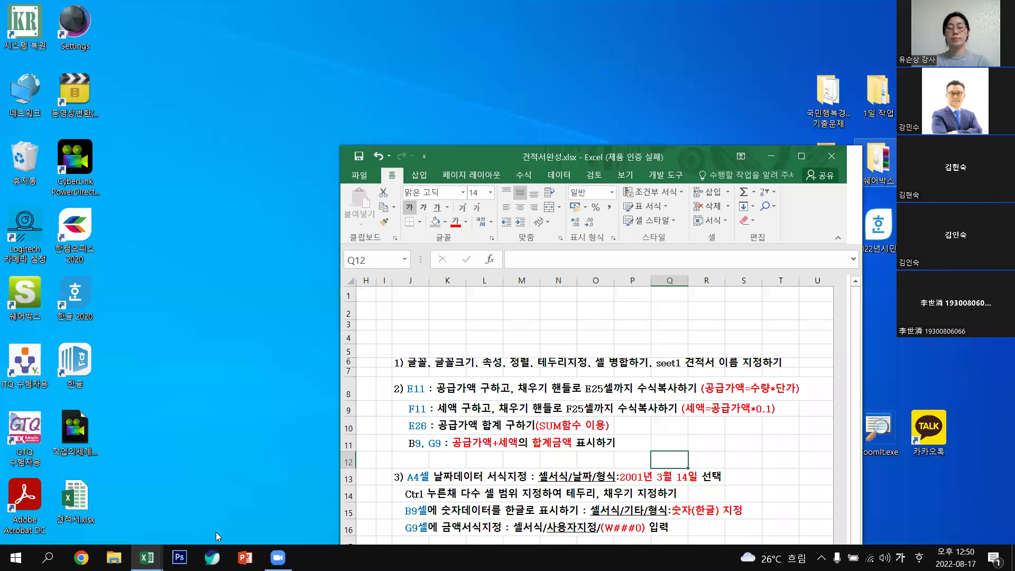
Switch to the 기본함수1.xlsx window and maximize it to full screen.
{"action": "left_click", "coordinate": [147, 558]}
{"action": "left_click", "coordinate": [139, 502]}
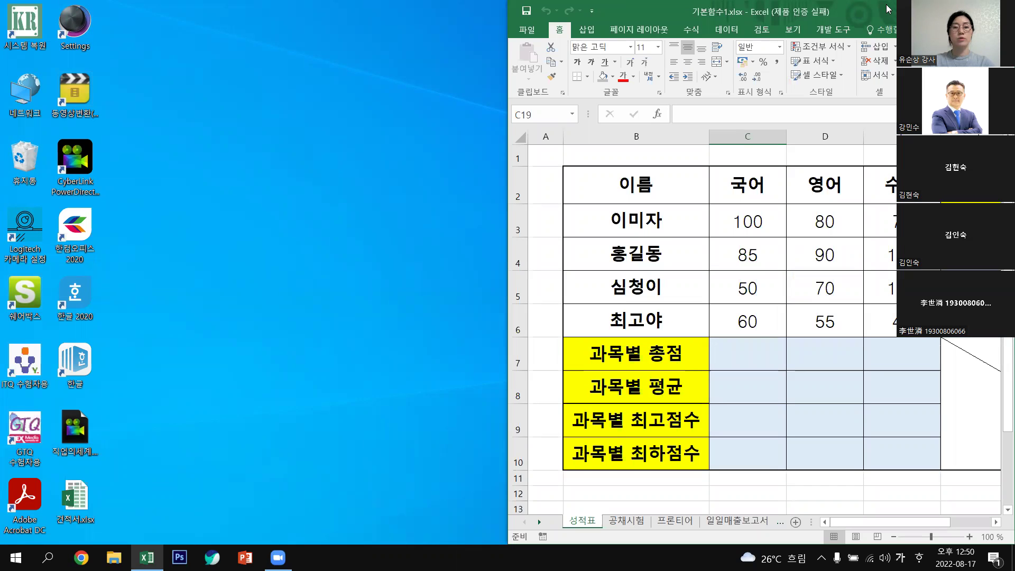
{"action": "left_click_drag", "start_coordinate": [888, 8], "coordinate": [1, 8]}
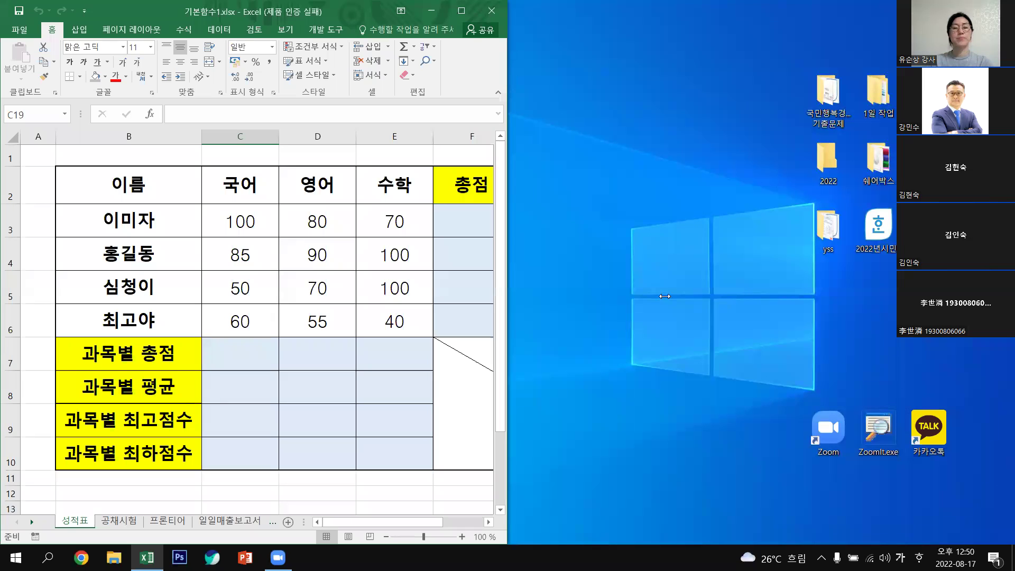
{"action": "key", "text": "super+Up"}
Select cells K4, K7, L7, merged F7:H10 and L8 around the 성적표 score table.
{"action": "left_click", "coordinate": [775, 245]}
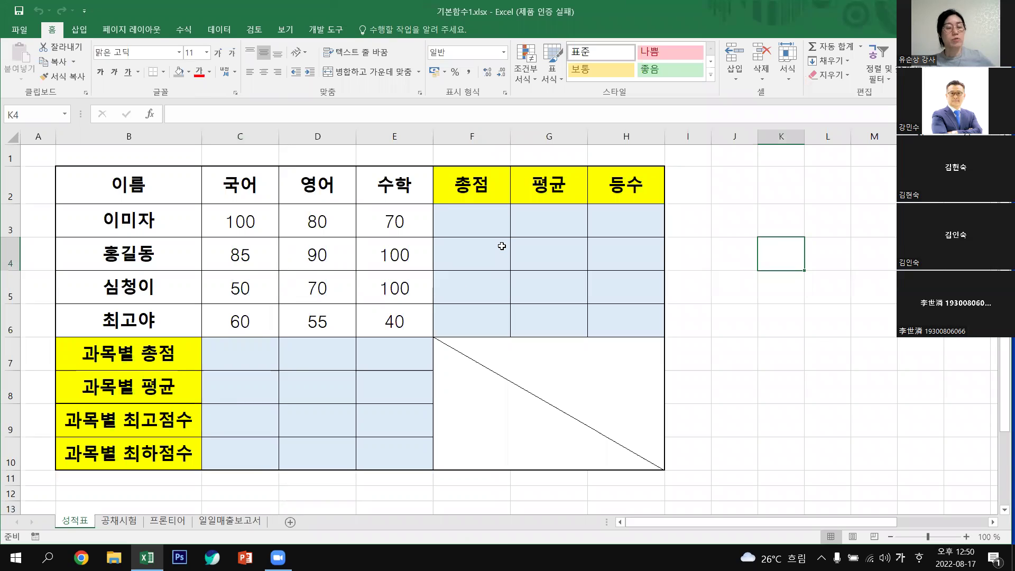
{"action": "left_click", "coordinate": [779, 368]}
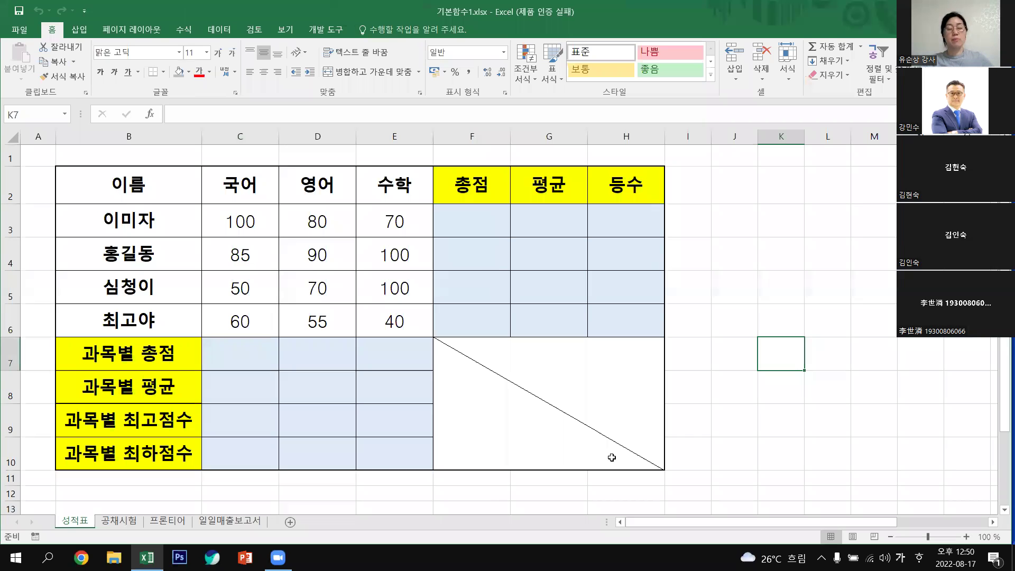
{"action": "key", "text": "Right"}
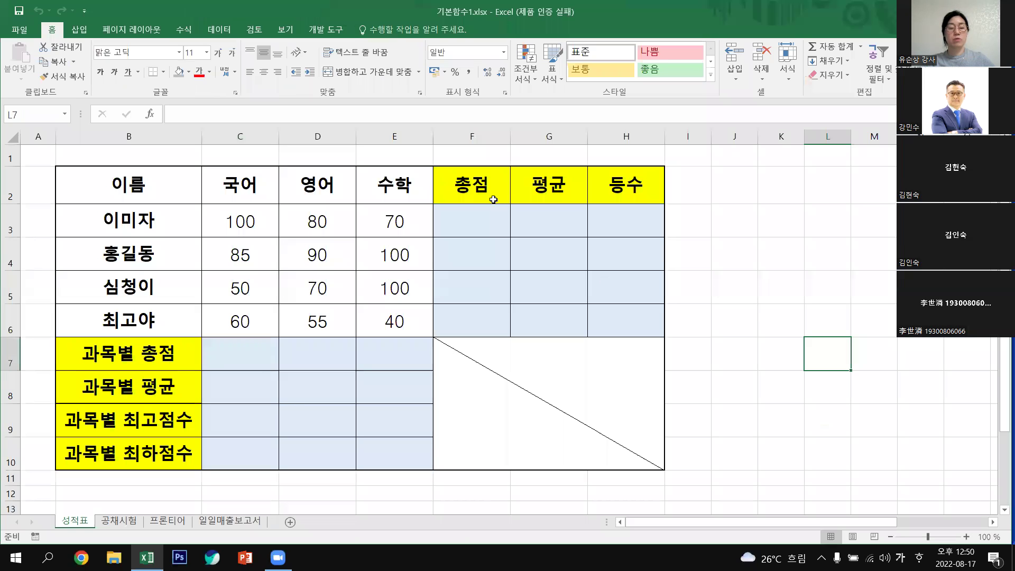
{"action": "left_click", "coordinate": [576, 401]}
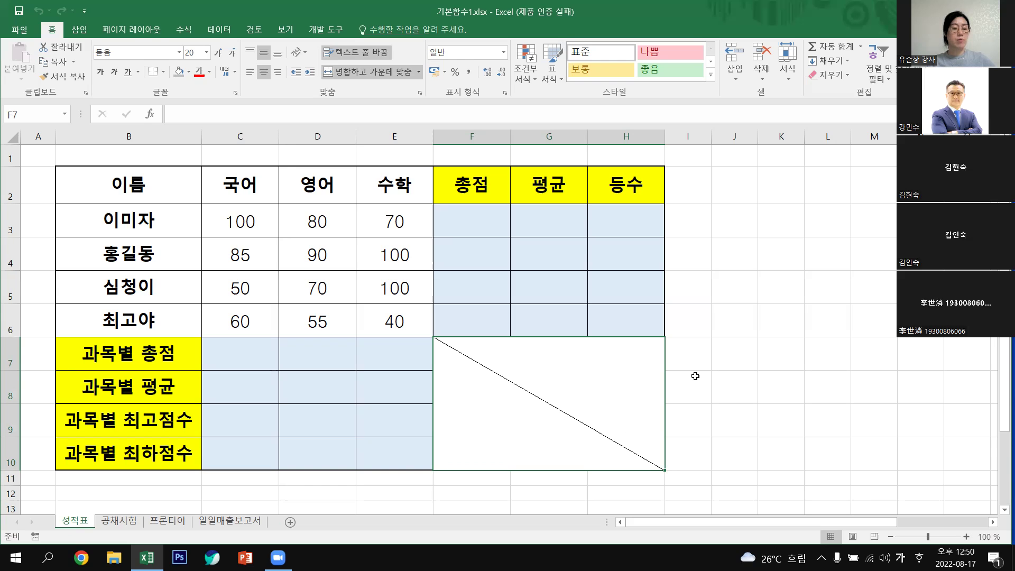
{"action": "left_click", "coordinate": [842, 403]}
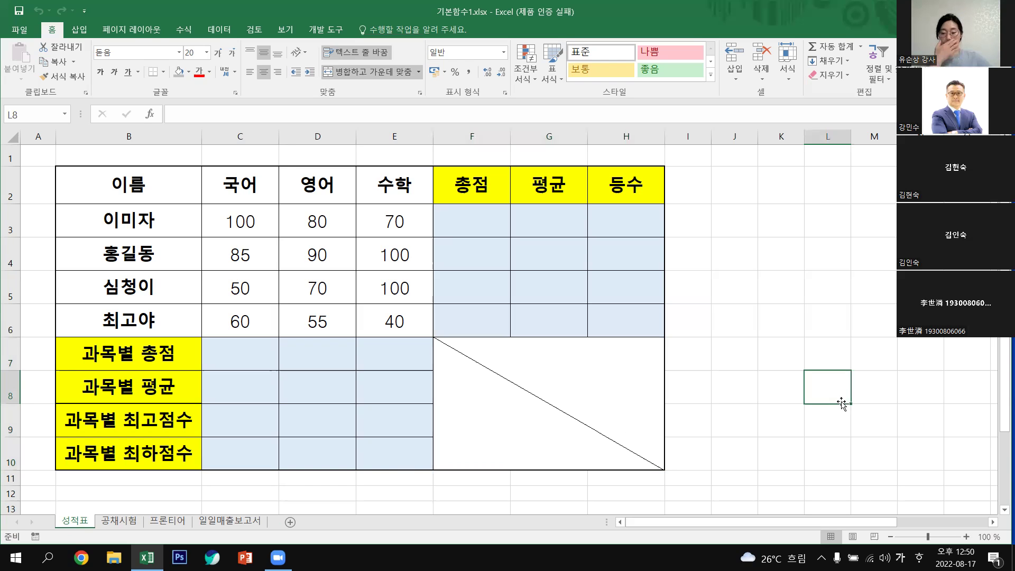
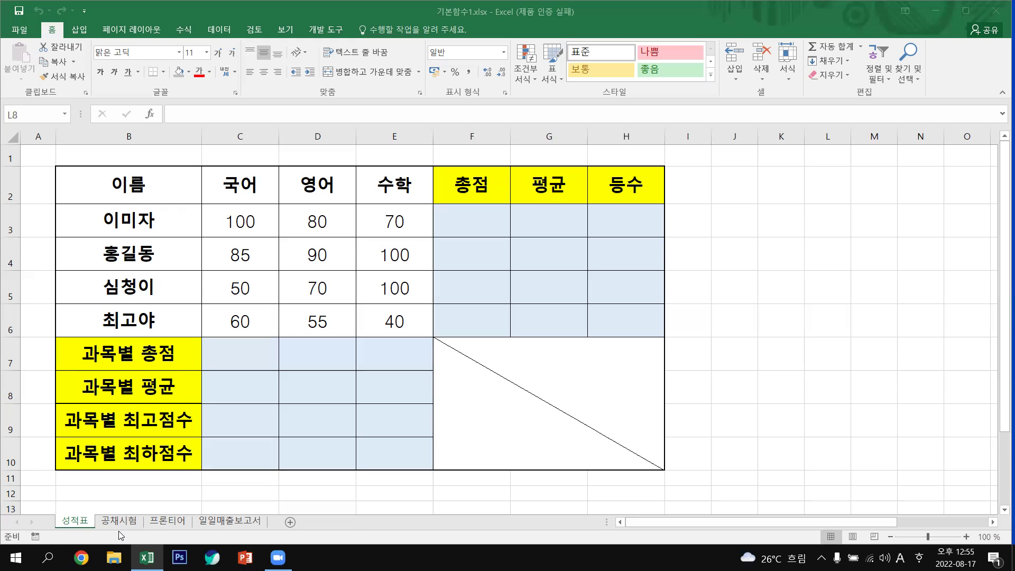
Point out the score table's parts: names and scores, total, average, rank and summary rows.
{"action": "mouse_move", "coordinate": [279, 558]}
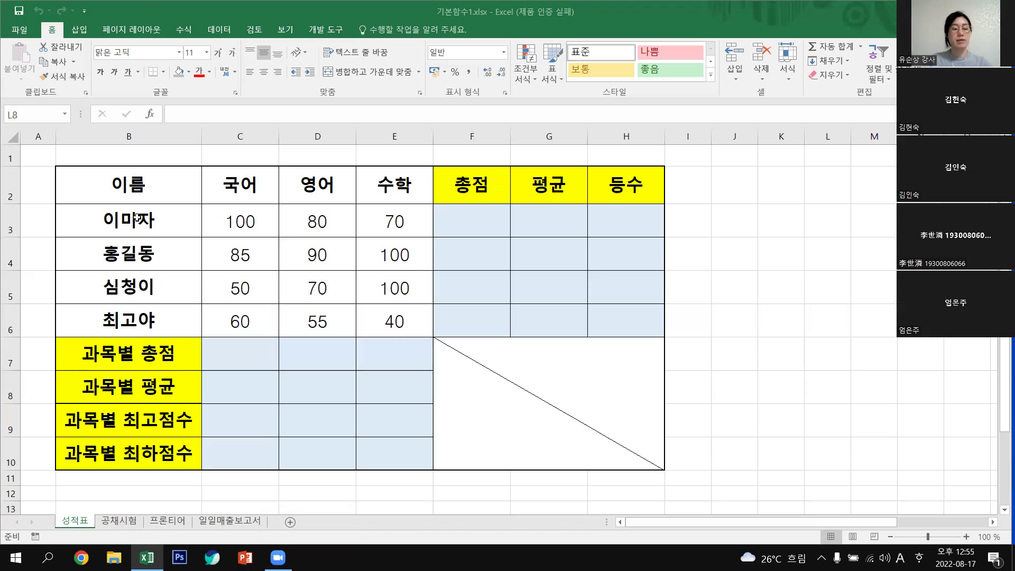
{"action": "left_click_drag", "start_coordinate": [137, 217], "coordinate": [386, 334]}
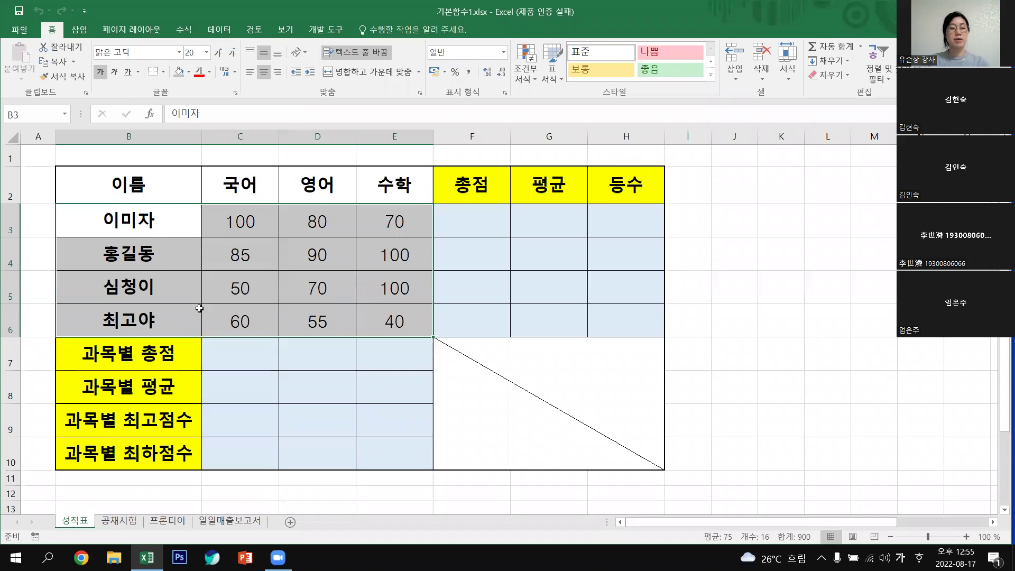
{"action": "left_click", "coordinate": [545, 221]}
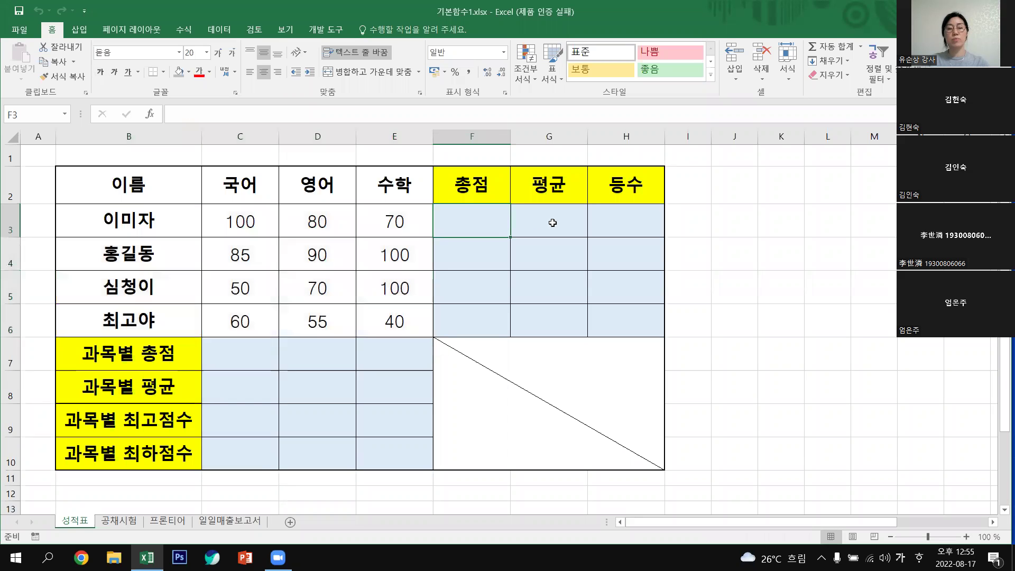
{"action": "left_click", "coordinate": [634, 221]}
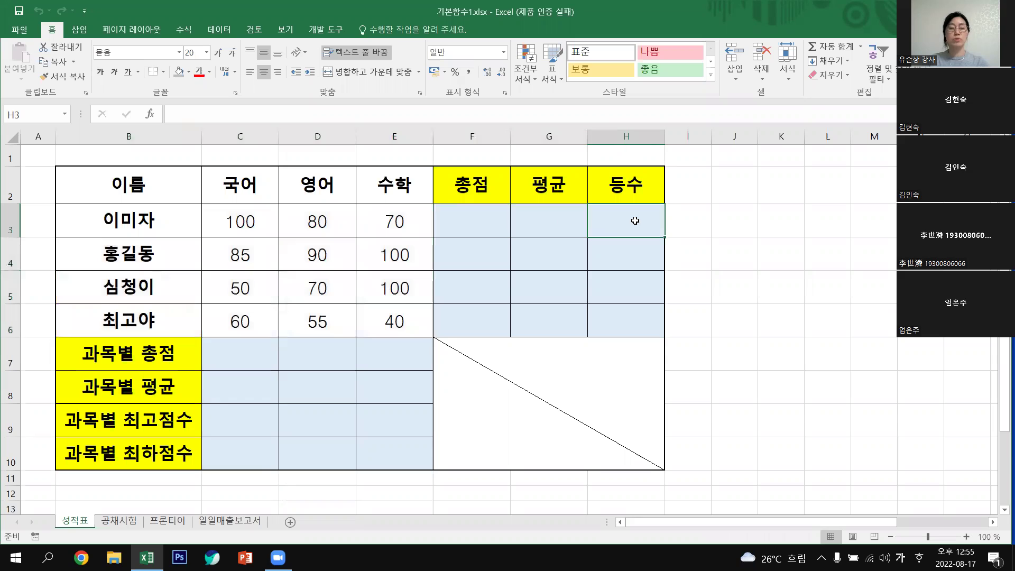
{"action": "left_click", "coordinate": [248, 356]}
{"action": "left_click", "coordinate": [250, 393]}
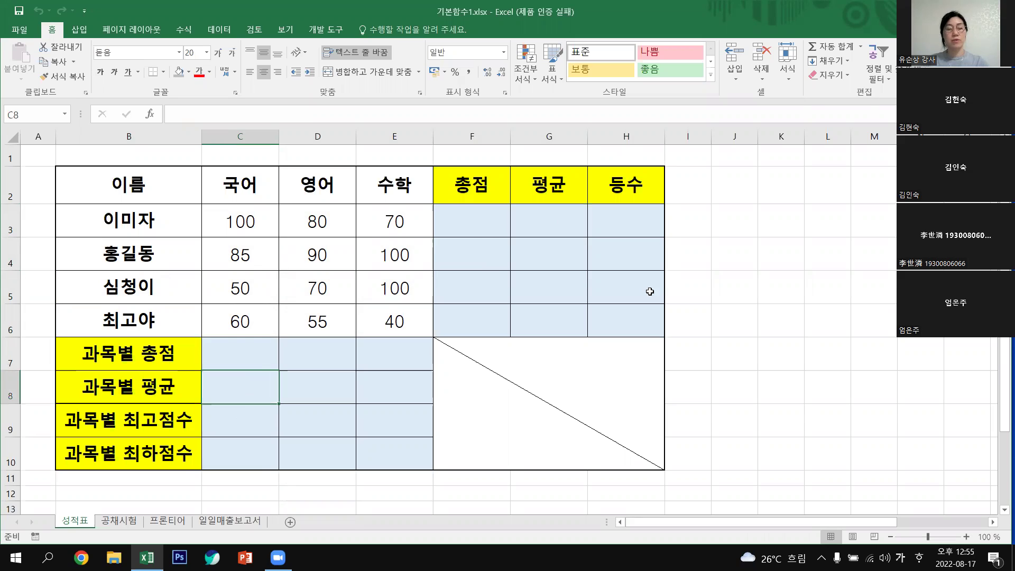
{"action": "left_click", "coordinate": [469, 213]}
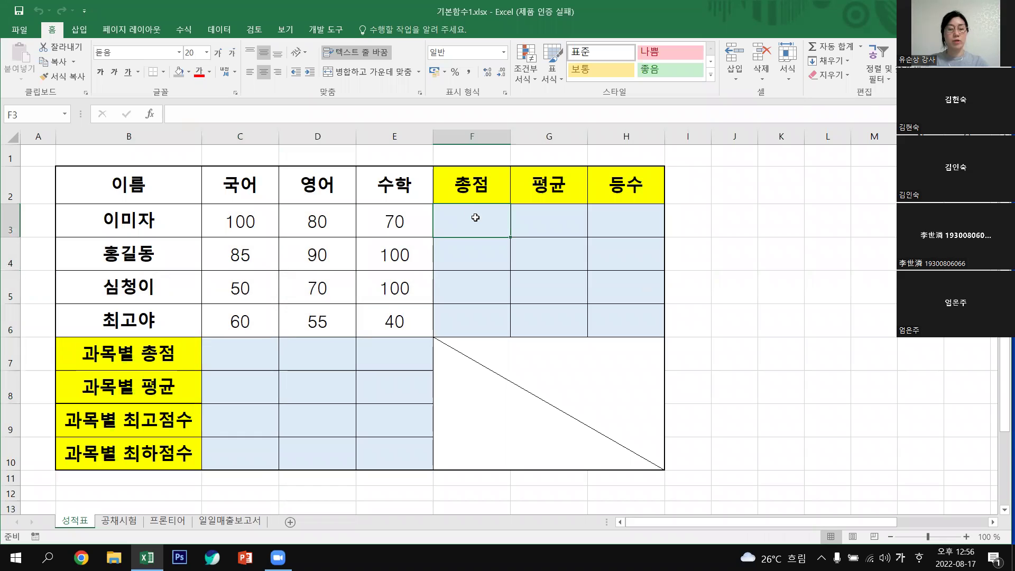
{"action": "left_click", "coordinate": [564, 227]}
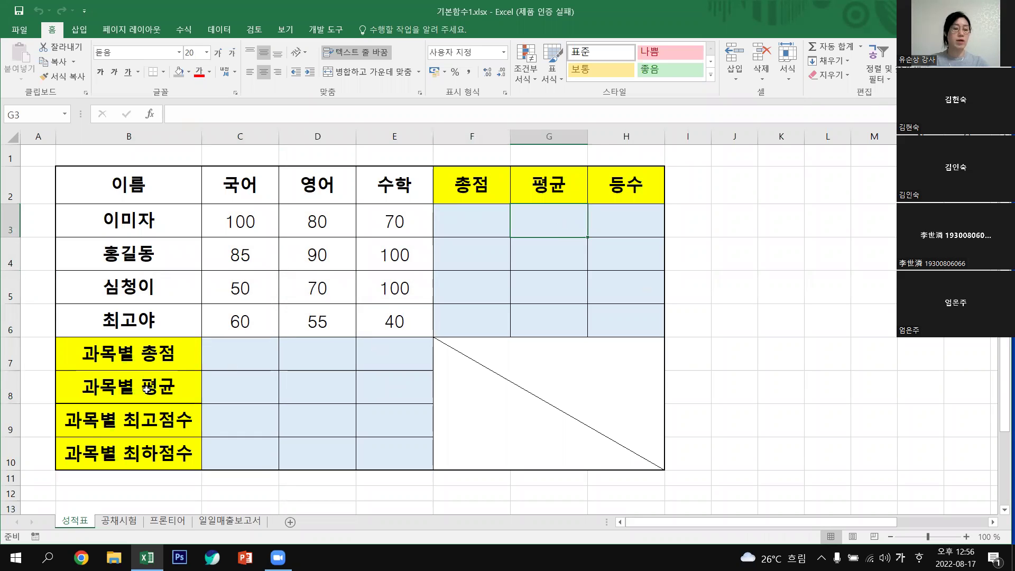
{"action": "left_click", "coordinate": [255, 423]}
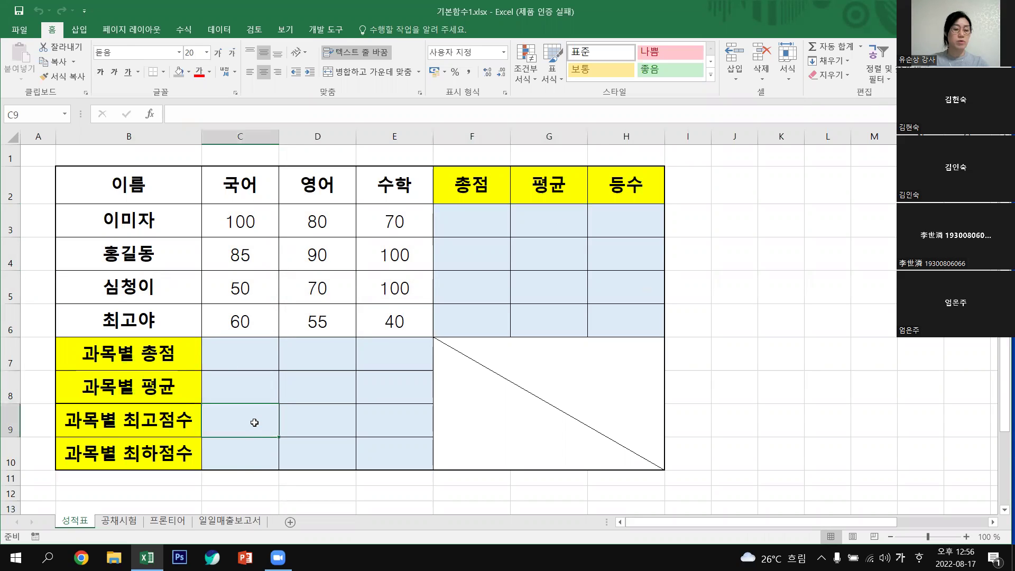
{"action": "left_click", "coordinate": [248, 467]}
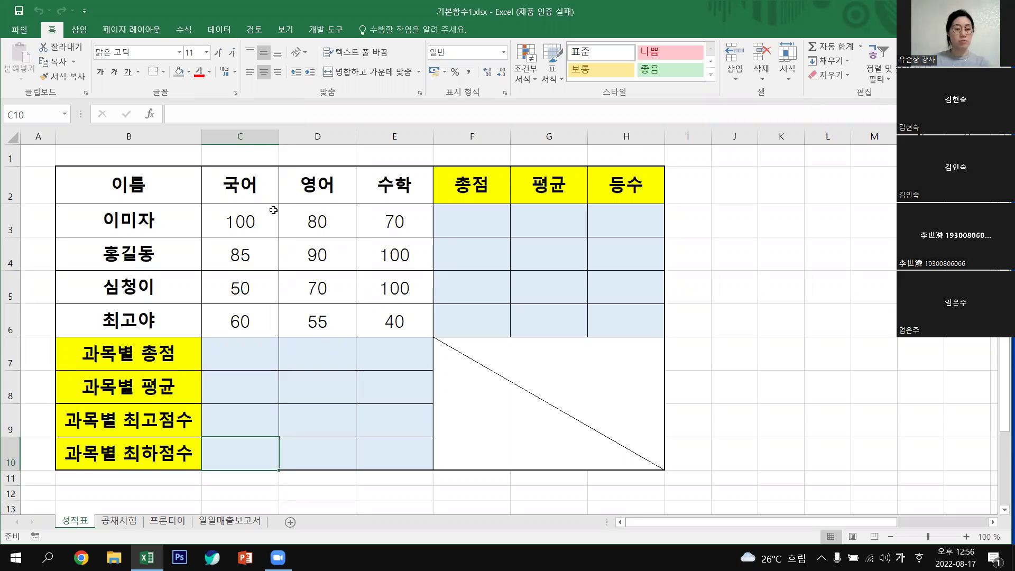
{"action": "left_click", "coordinate": [391, 220]}
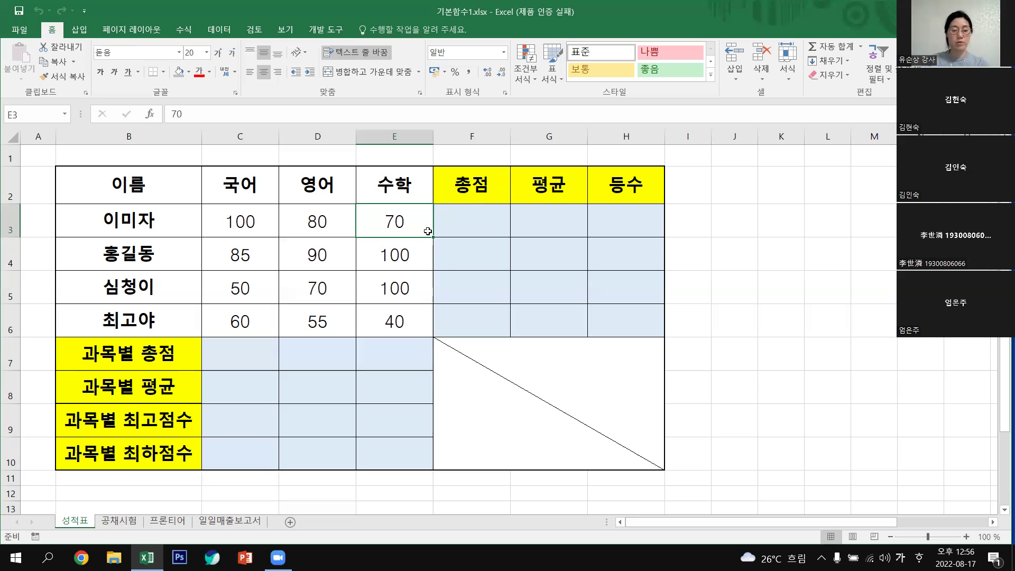
{"action": "left_click", "coordinate": [481, 217]}
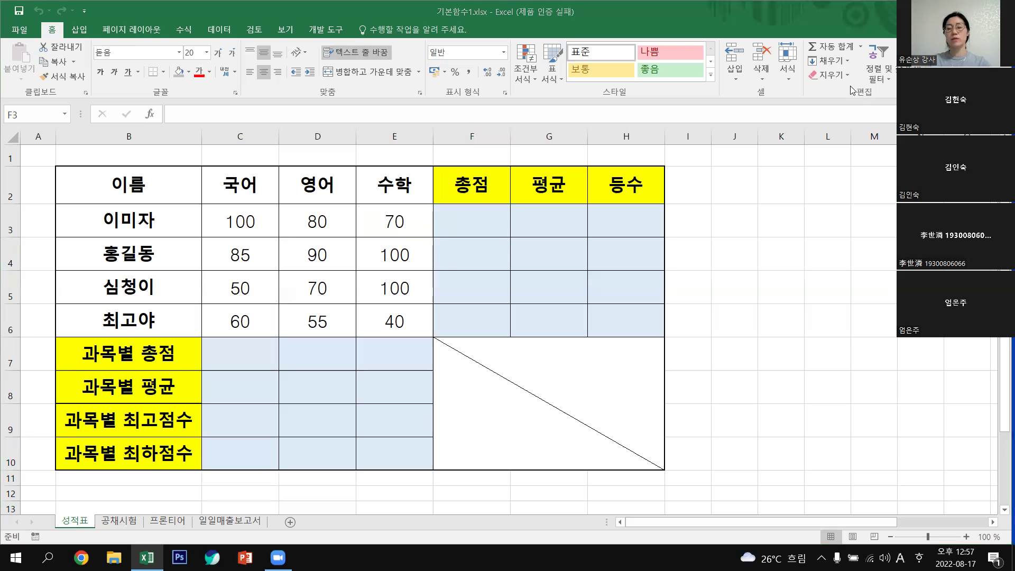
Use AutoSum to put =SUM(C3:E3) in F3, giving 250.
{"action": "left_click", "coordinate": [862, 50]}
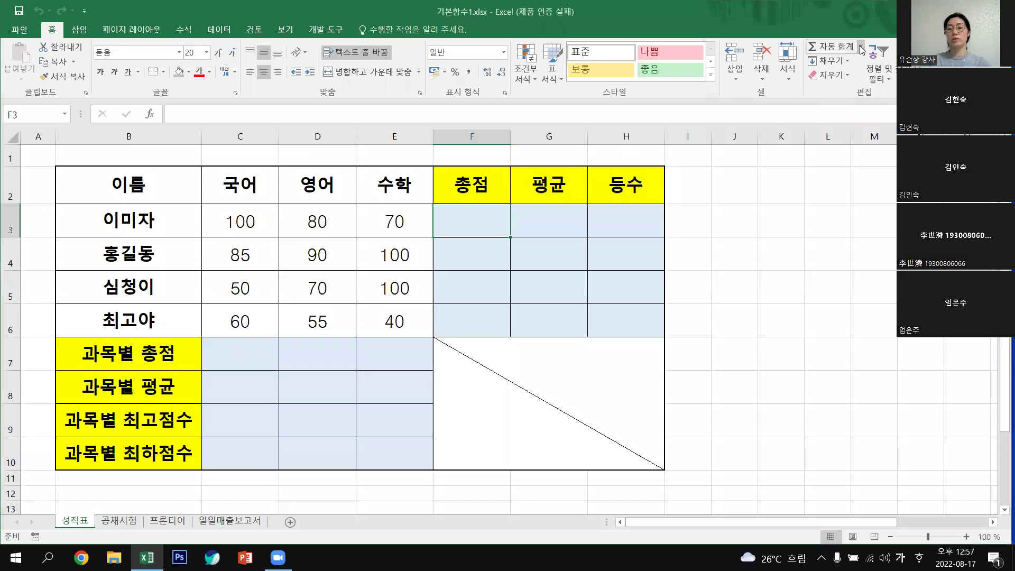
{"action": "left_click", "coordinate": [861, 46]}
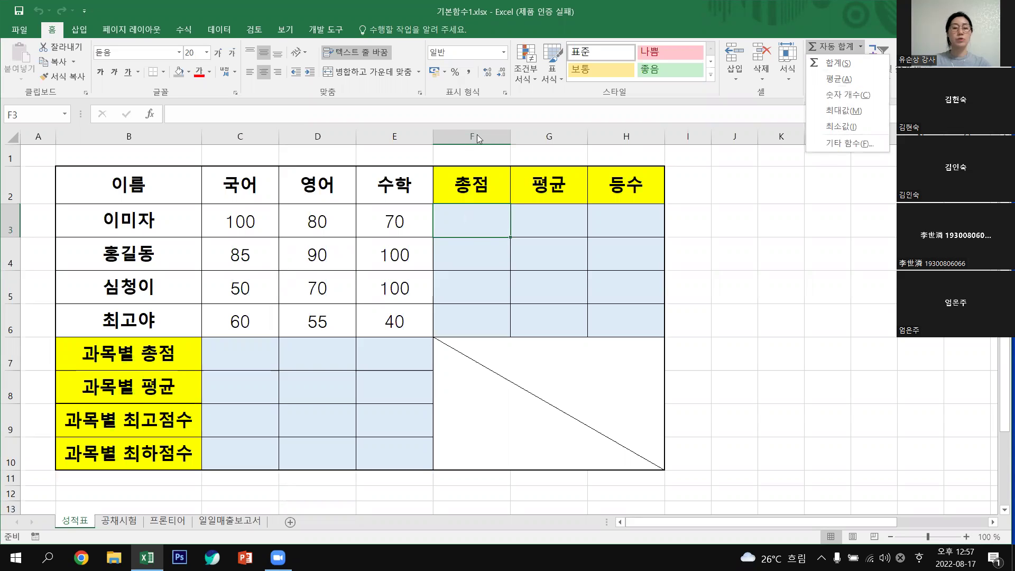
{"action": "left_click", "coordinate": [457, 217]}
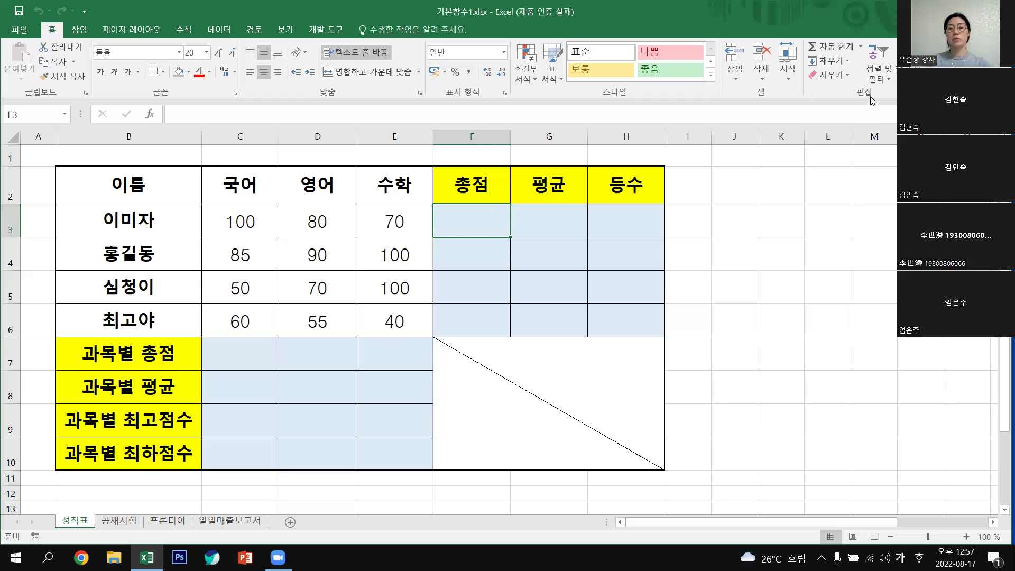
{"action": "left_click", "coordinate": [862, 46]}
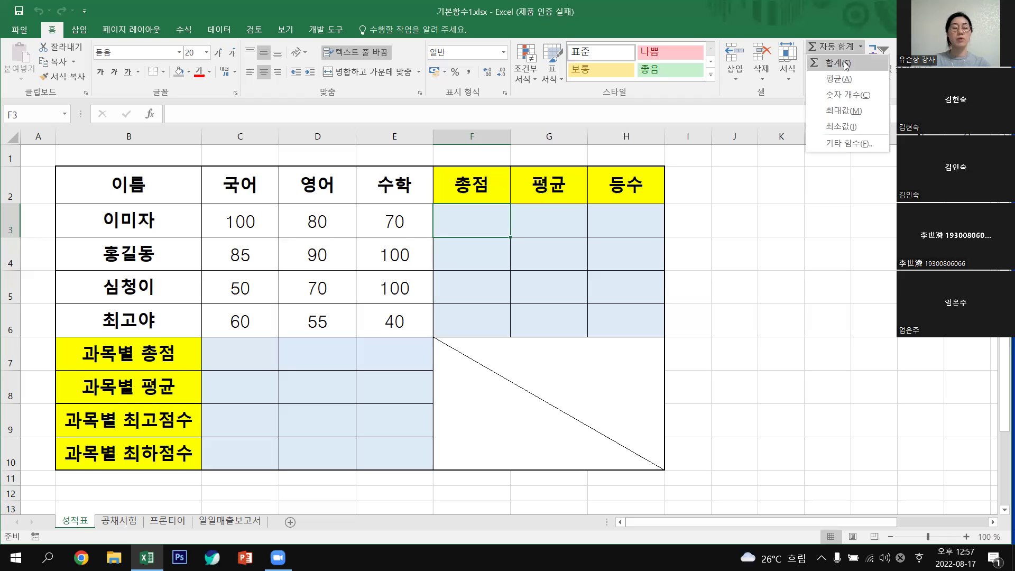
{"action": "left_click", "coordinate": [847, 64]}
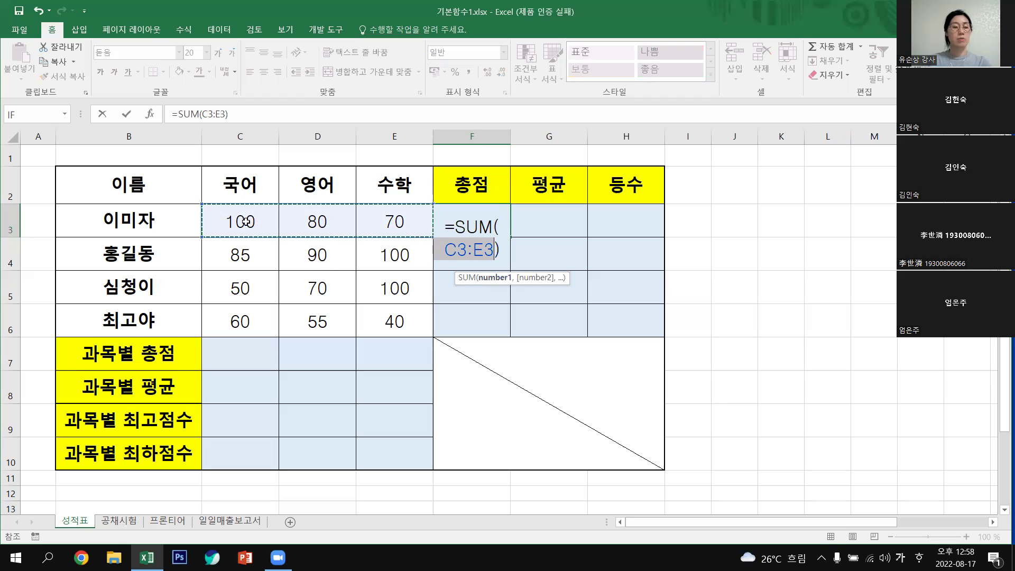
{"action": "left_click_drag", "start_coordinate": [245, 223], "coordinate": [380, 318]}
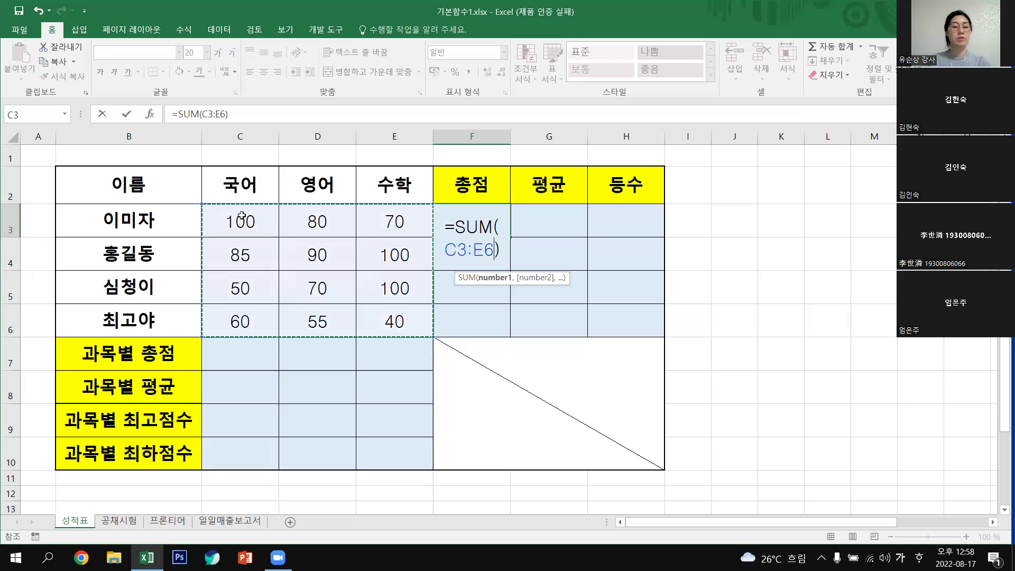
{"action": "left_click_drag", "start_coordinate": [254, 216], "coordinate": [392, 216]}
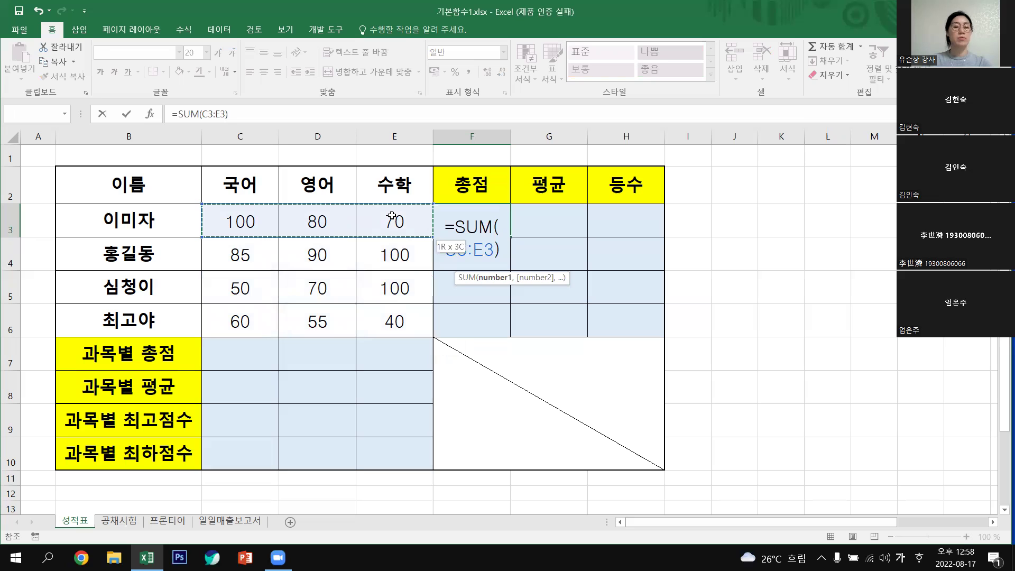
{"action": "left_click_drag", "start_coordinate": [392, 216], "coordinate": [391, 216]}
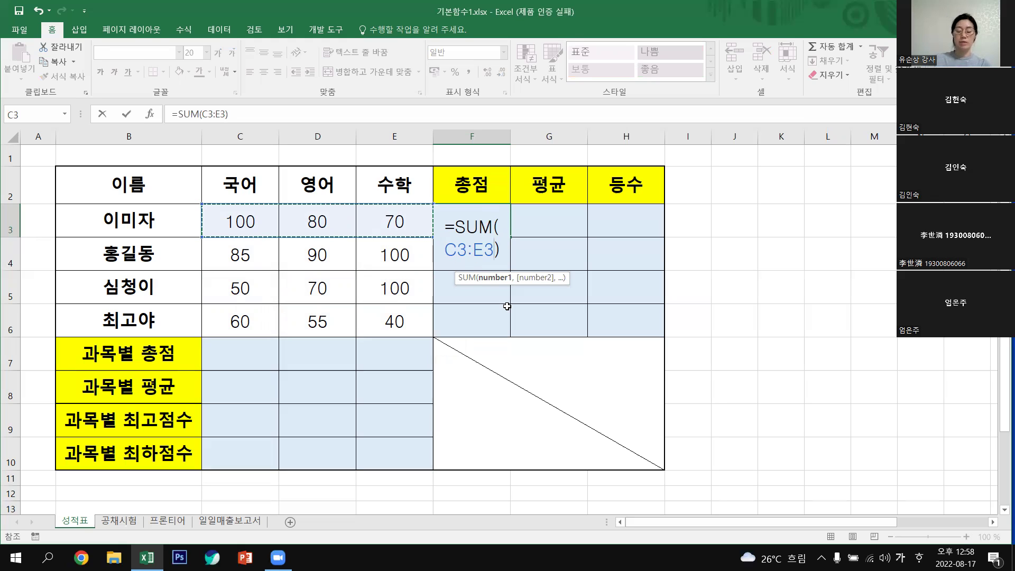
{"action": "key", "text": "ctrl+Return"}
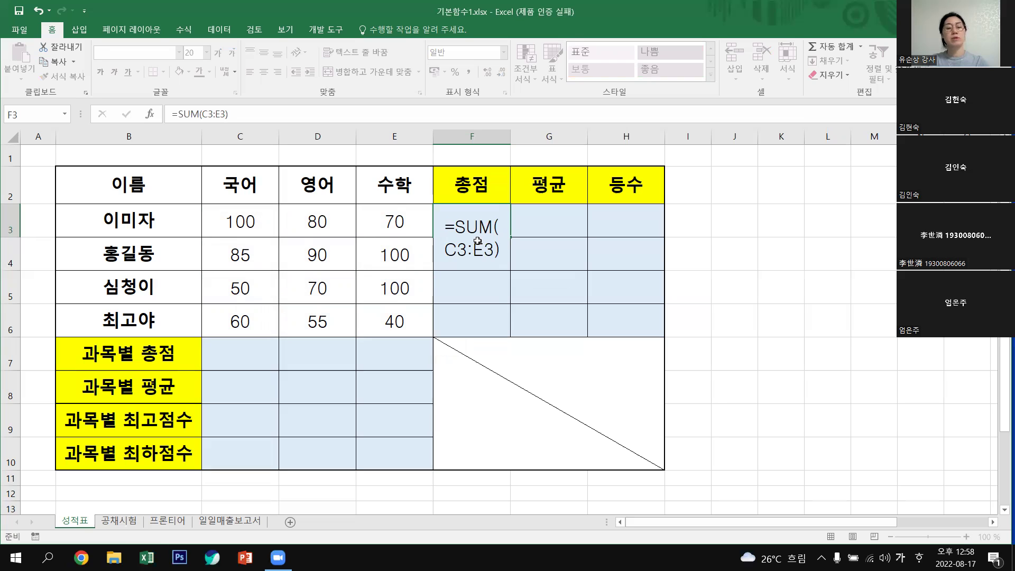
{"action": "key", "text": "Return"}
Copy the F3 total formula down to F6 and check the copied formulas.
{"action": "left_click", "coordinate": [503, 228]}
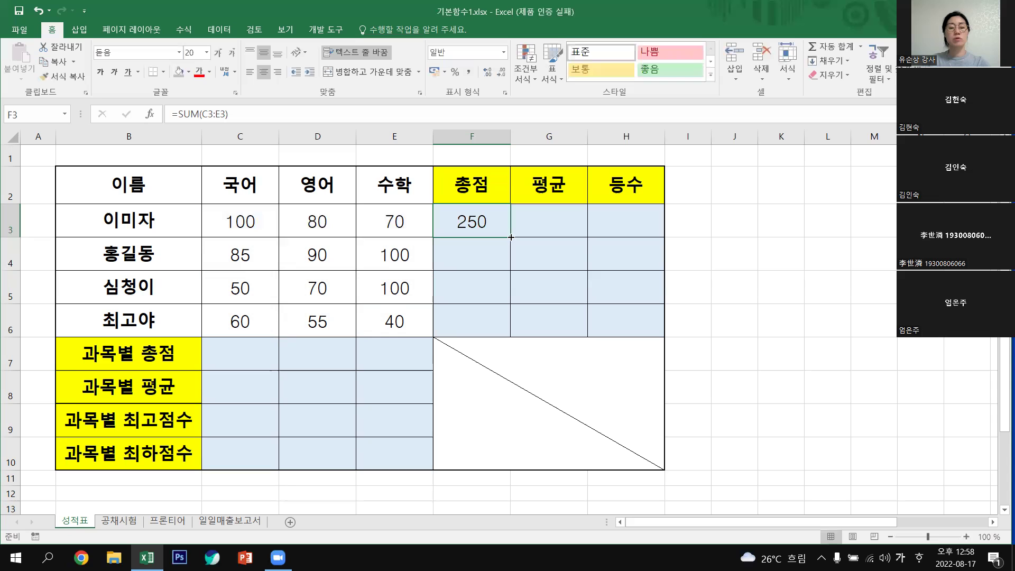
{"action": "left_click_drag", "start_coordinate": [510, 319], "coordinate": [510, 333]}
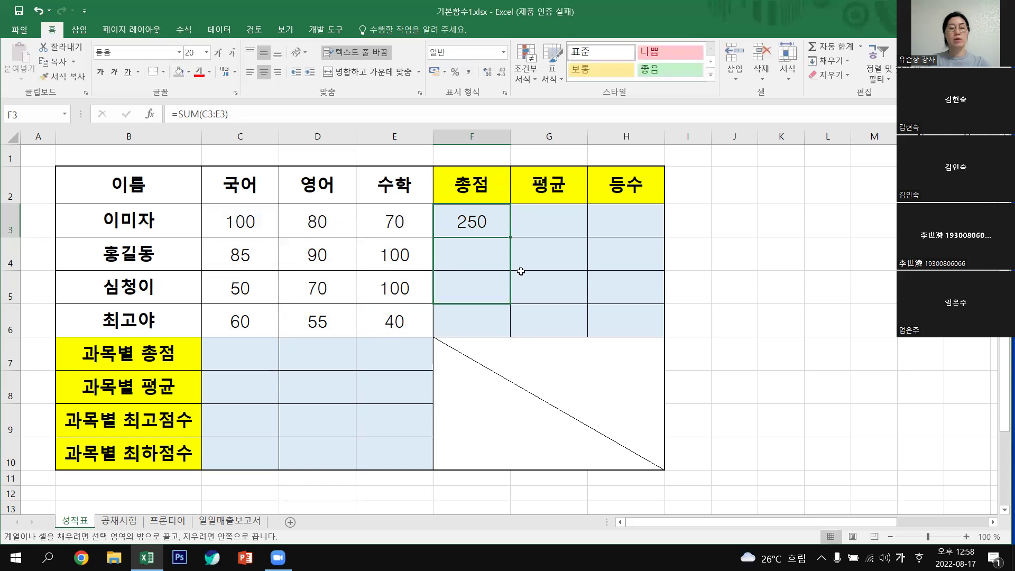
{"action": "left_click", "coordinate": [463, 255]}
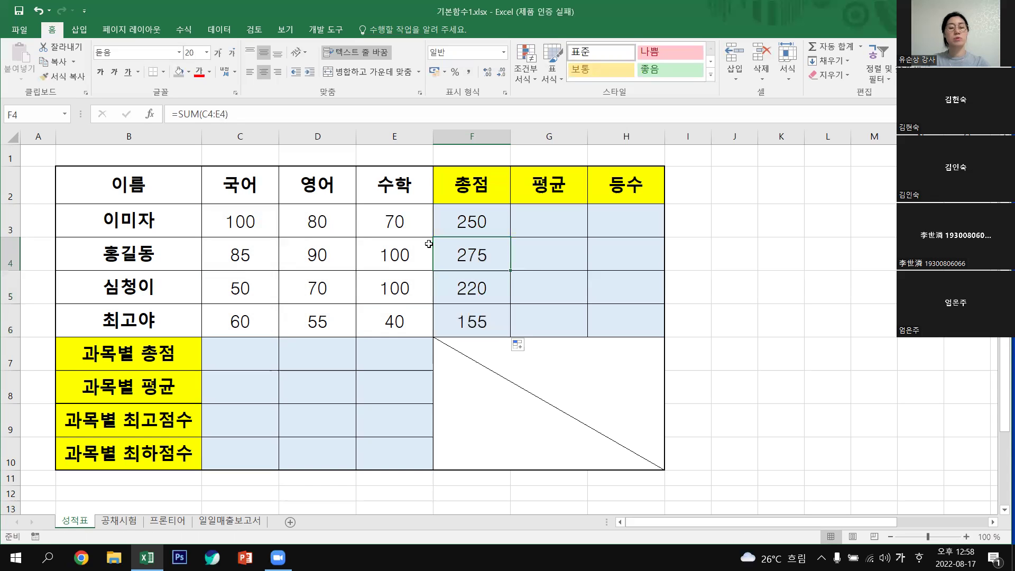
{"action": "key", "text": "Down"}
{"action": "key", "text": "Down"}
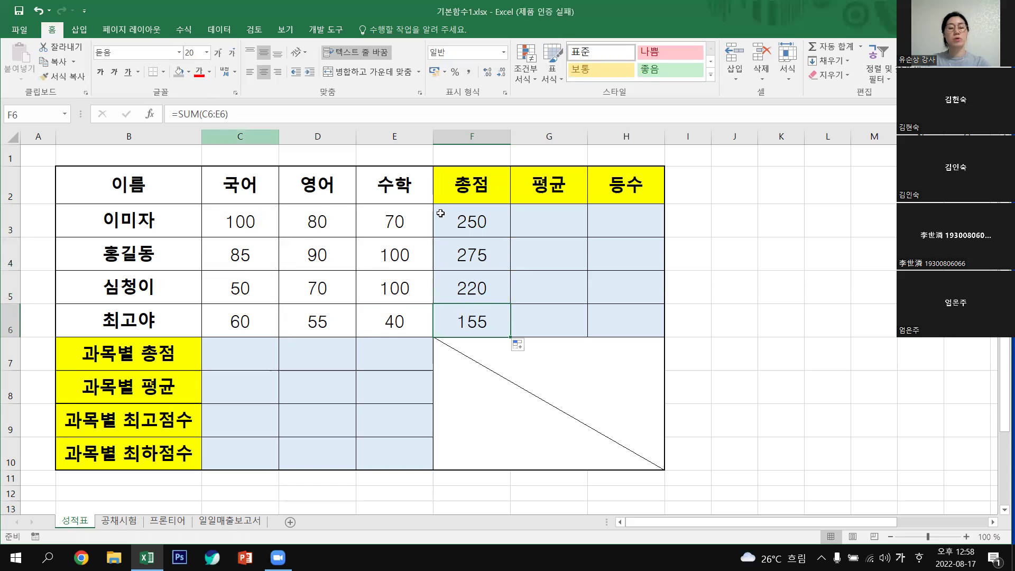
Use AutoSum to put an AVERAGE of the three scores in G3, giving 83.
{"action": "left_click", "coordinate": [565, 216]}
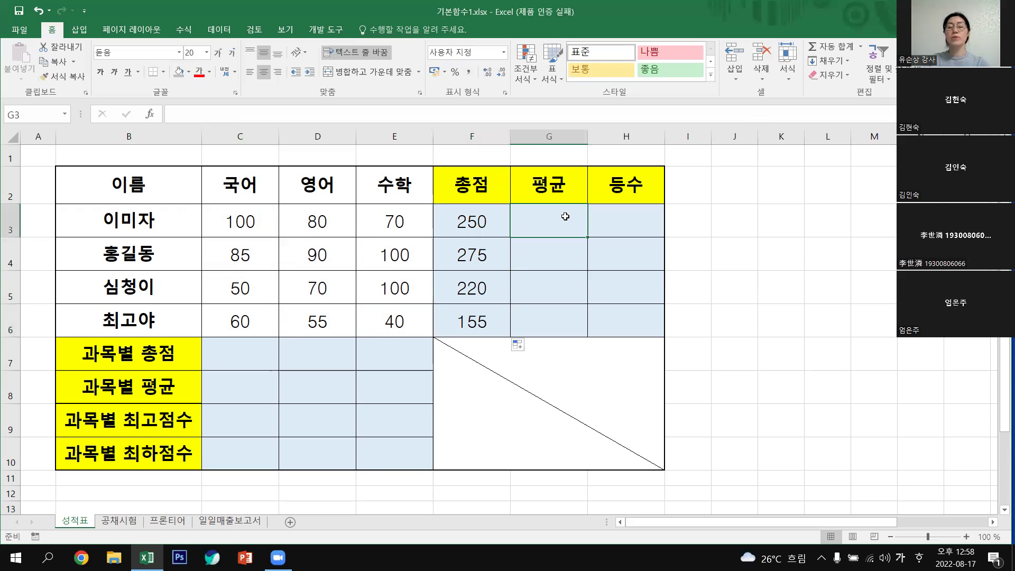
{"action": "left_click", "coordinate": [860, 46]}
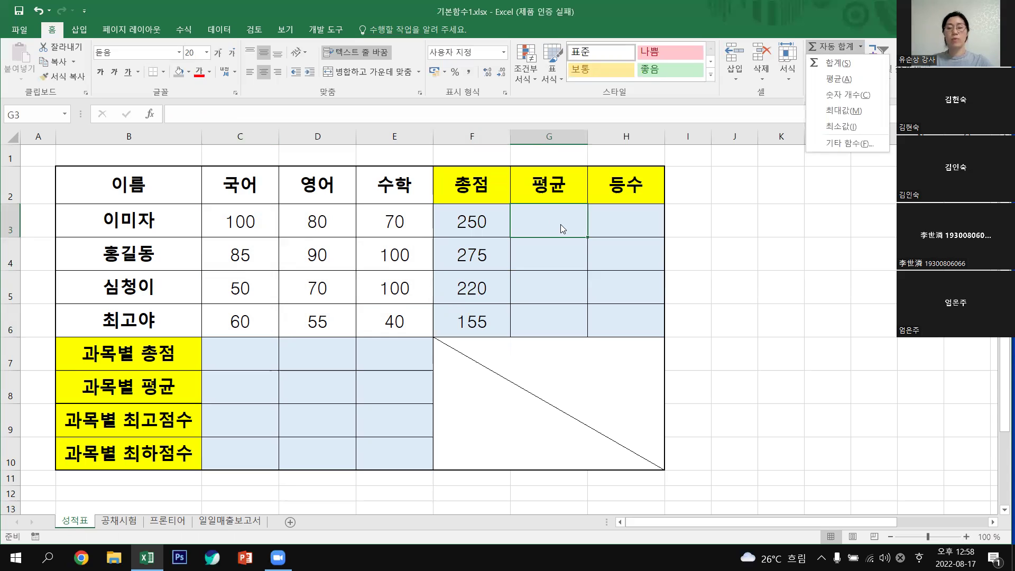
{"action": "left_click", "coordinate": [841, 79]}
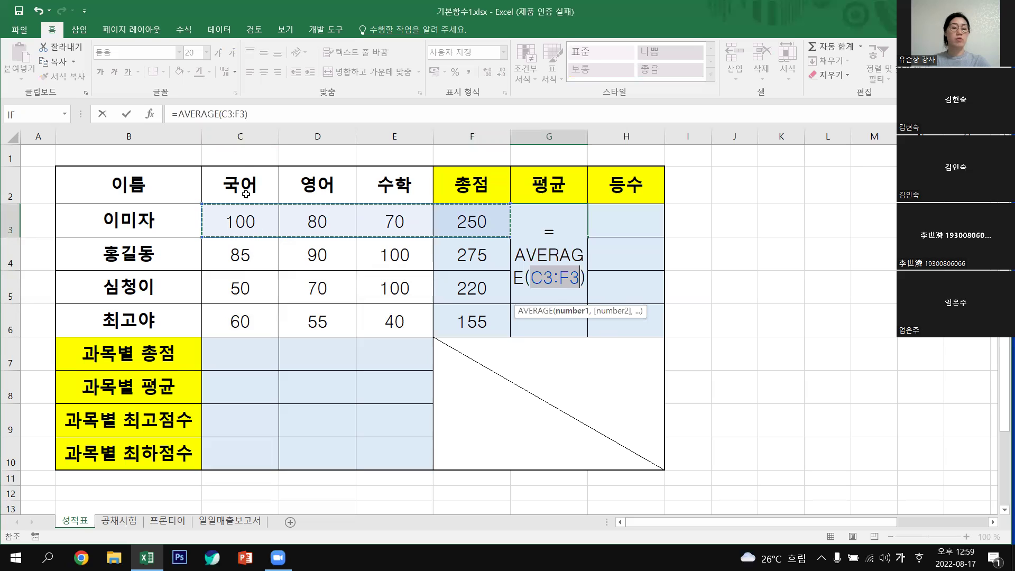
{"action": "left_click_drag", "start_coordinate": [261, 222], "coordinate": [367, 247]}
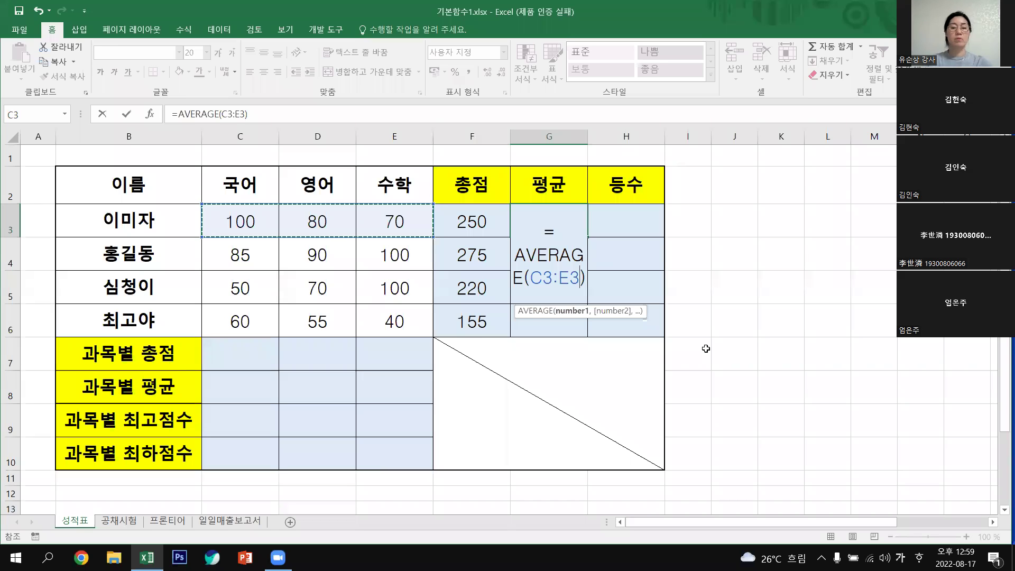
{"action": "key", "text": "Return"}
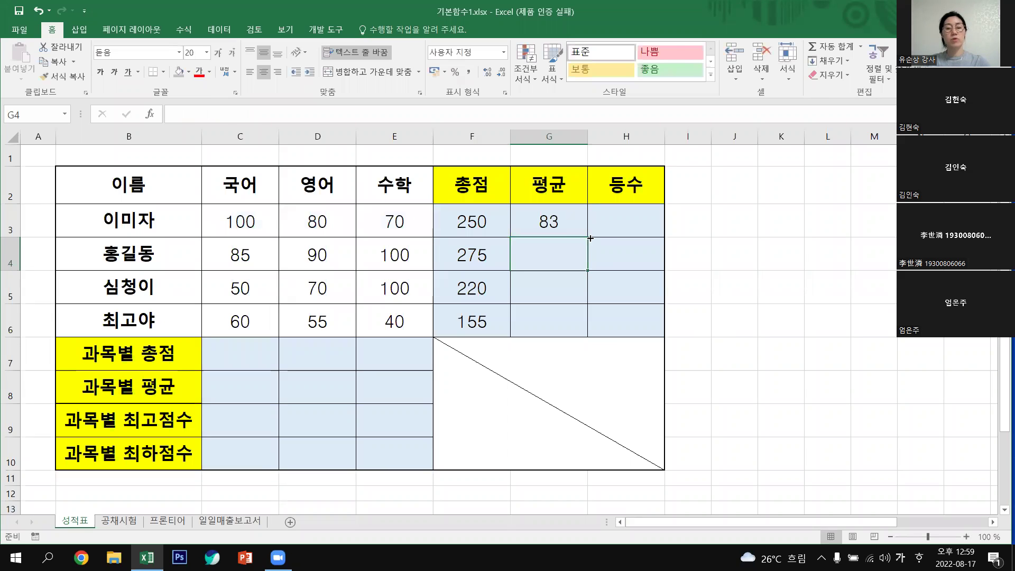
Copy the average down to G6 and display the averages with one decimal place.
{"action": "left_click", "coordinate": [587, 236]}
{"action": "left_click_drag", "start_coordinate": [588, 238], "coordinate": [589, 324]}
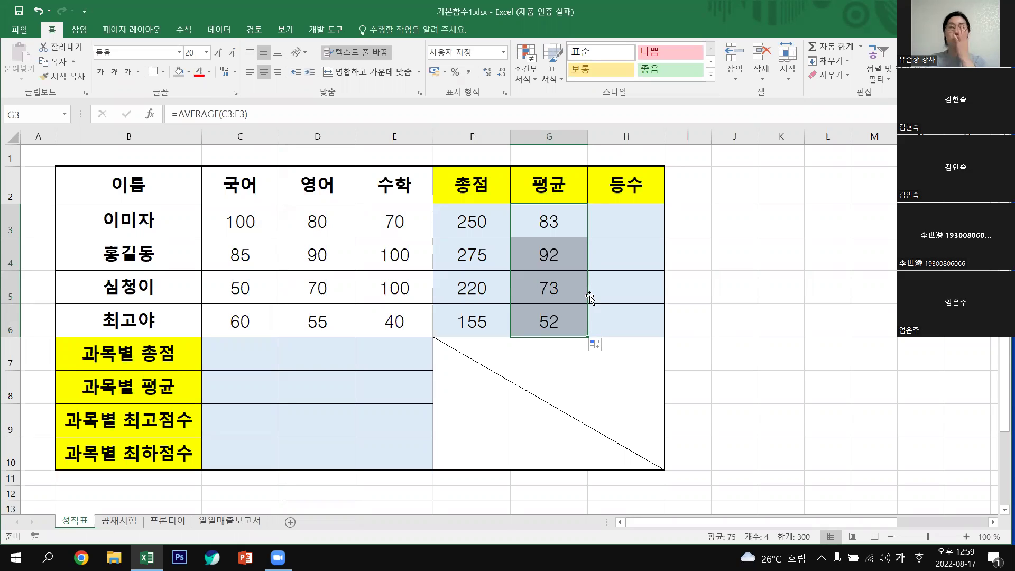
{"action": "mouse_move", "coordinate": [588, 336]}
{"action": "left_mouse_down"}
{"action": "mouse_move", "coordinate": [582, 327]}
{"action": "mouse_move", "coordinate": [588, 341]}
{"action": "left_mouse_up"}
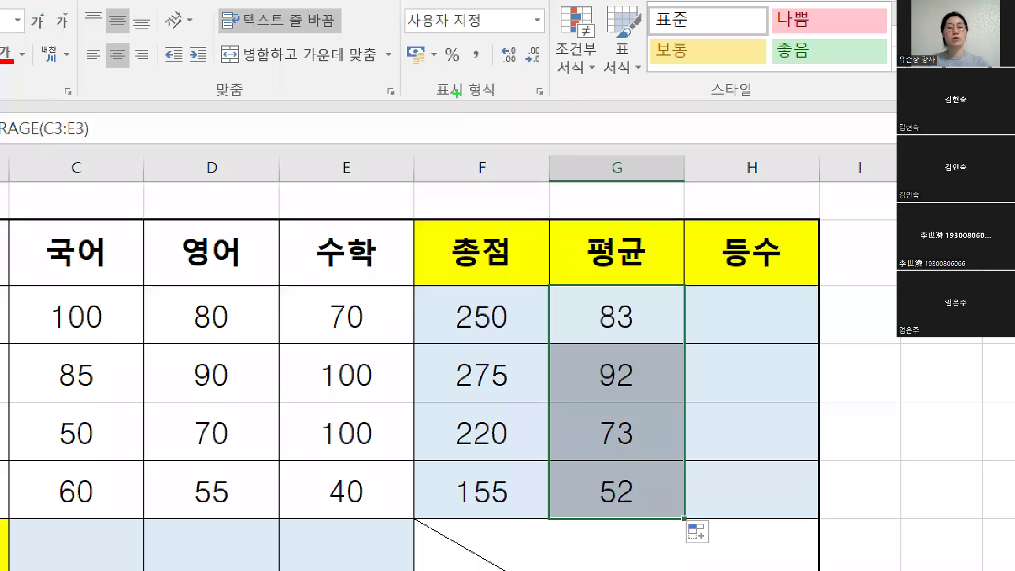
{"action": "left_click_drag", "start_coordinate": [466, 80], "coordinate": [467, 115]}
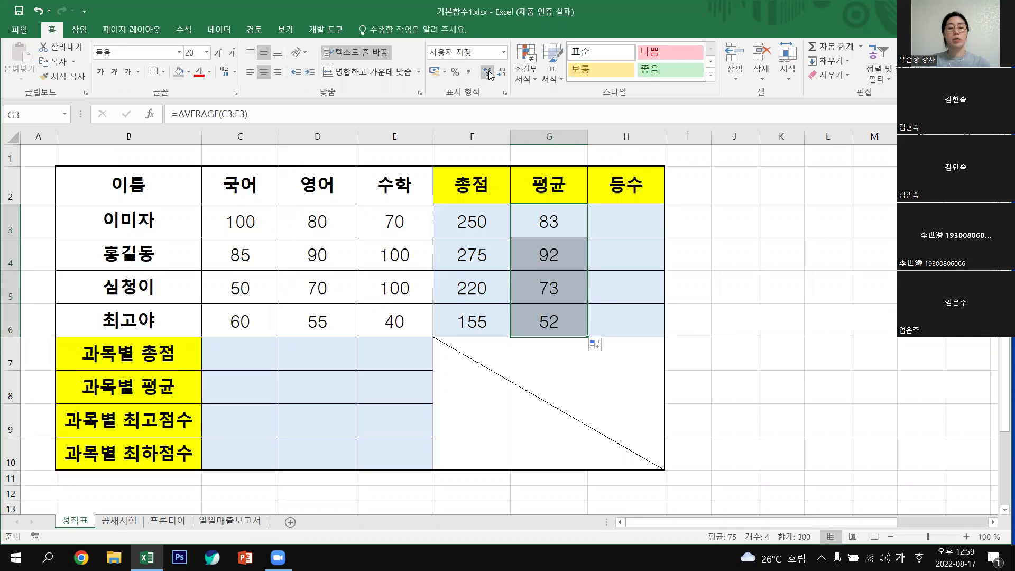
{"action": "left_click", "coordinate": [489, 70]}
{"action": "left_click", "coordinate": [489, 71]}
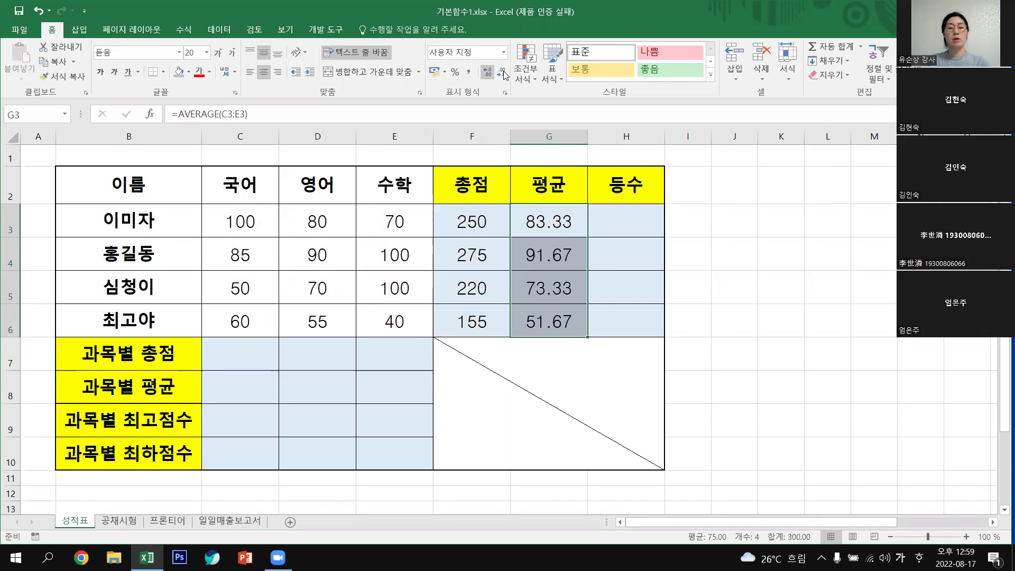
{"action": "left_click", "coordinate": [502, 71]}
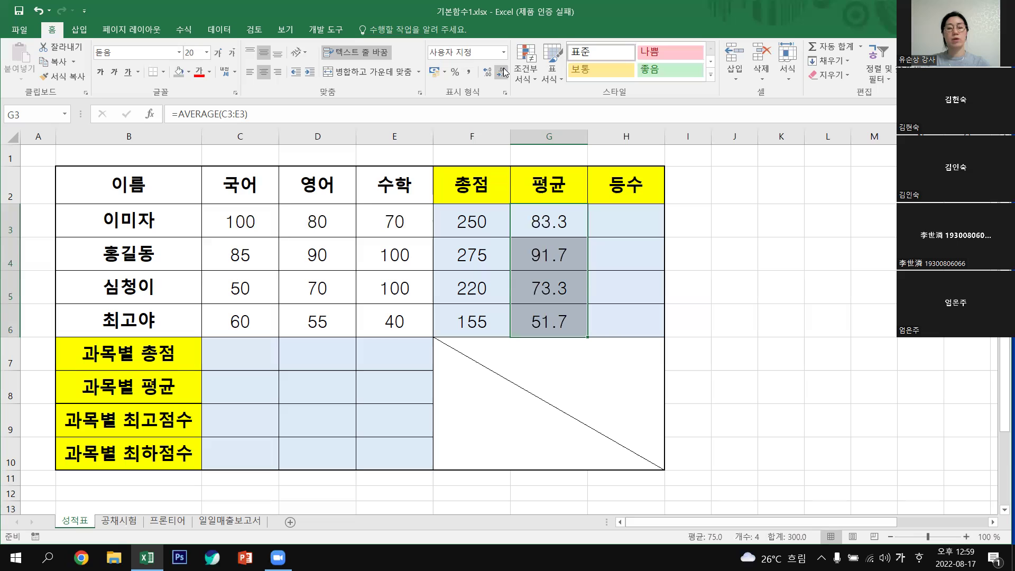
{"action": "left_click", "coordinate": [778, 317]}
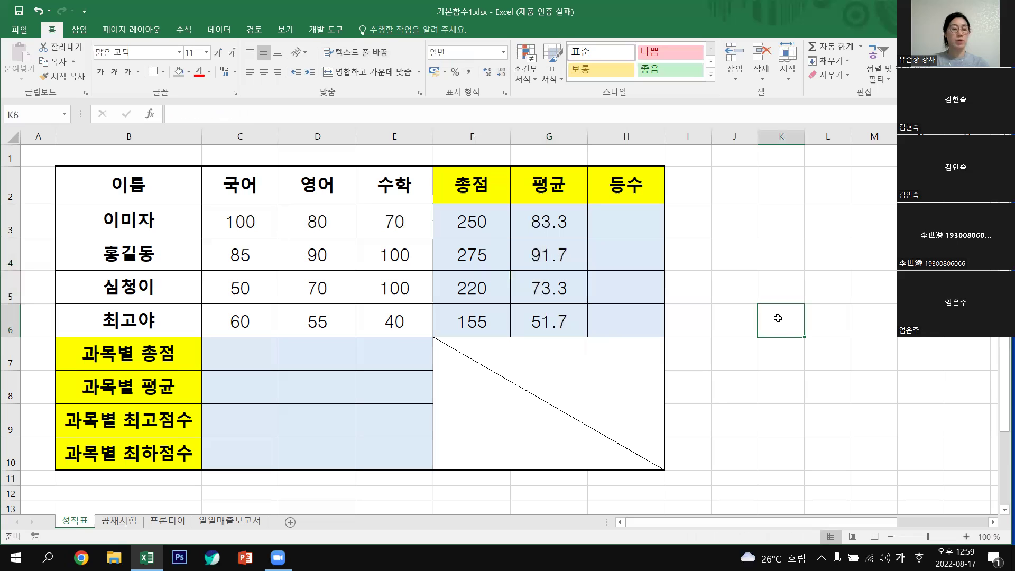
Put =SUM(C3:C6) in C7 for the 국어 total, redoing it once.
{"action": "left_click", "coordinate": [230, 354]}
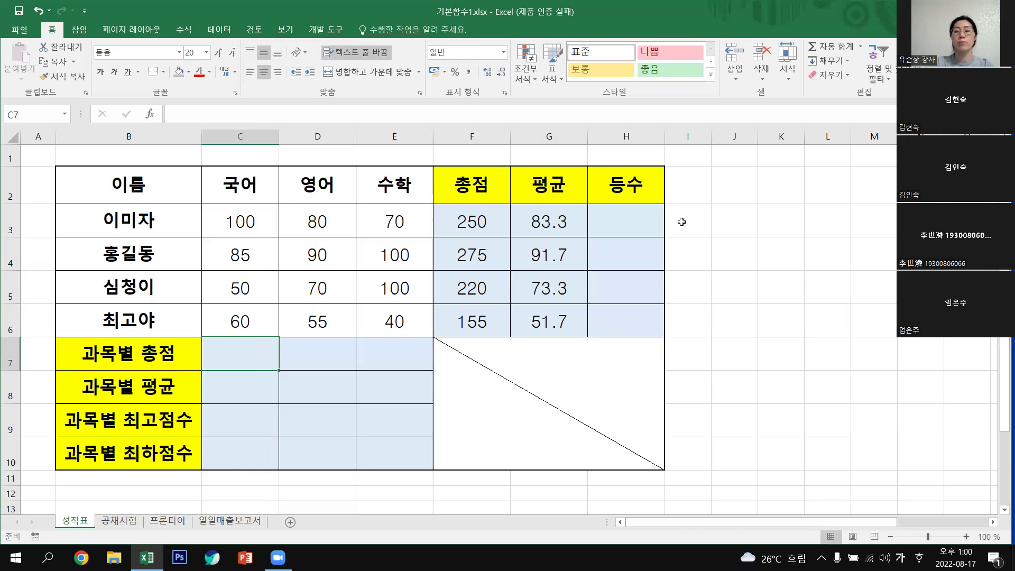
{"action": "left_click", "coordinate": [852, 47]}
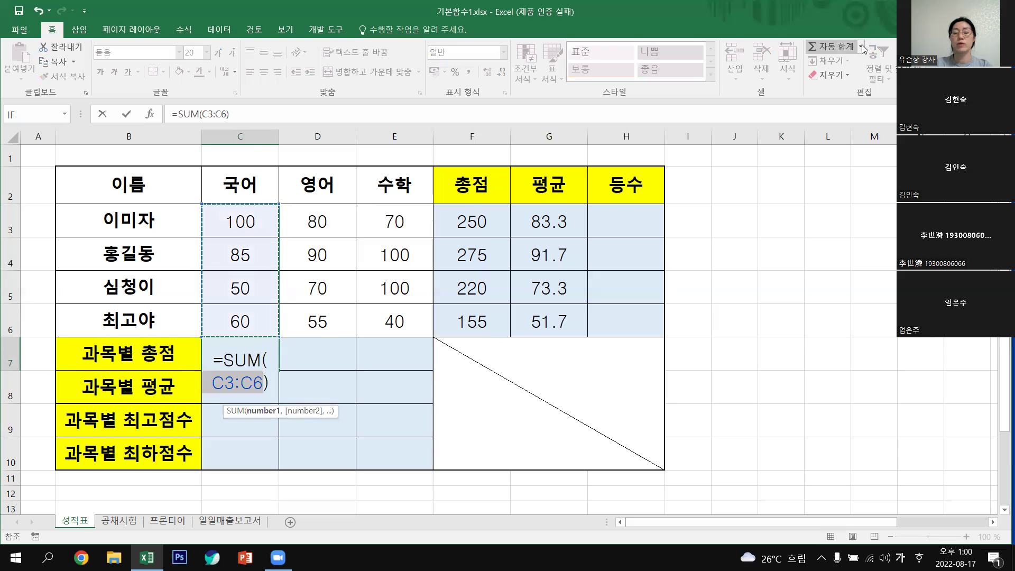
{"action": "left_click", "coordinate": [861, 46]}
{"action": "left_click", "coordinate": [845, 63]}
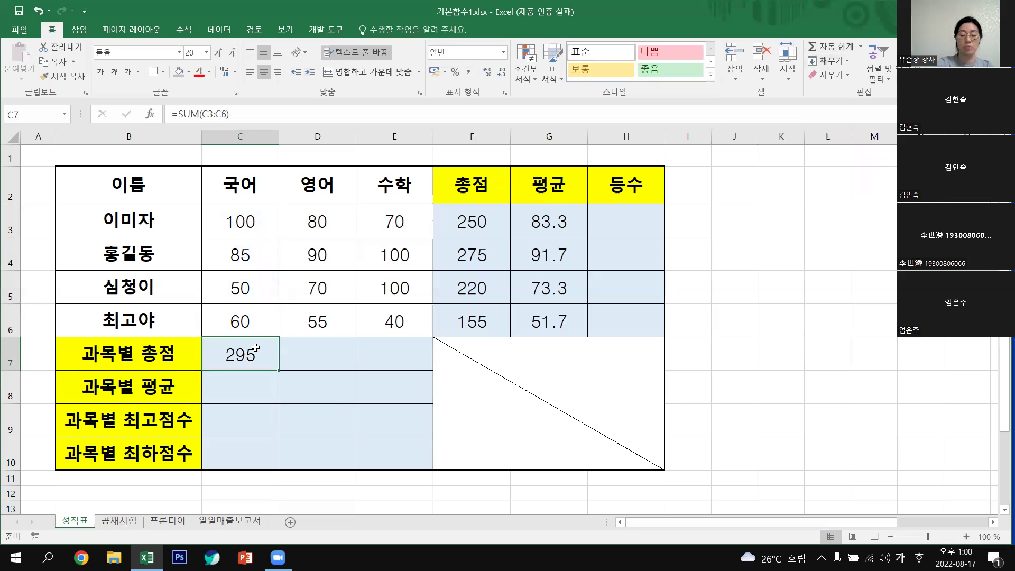
{"action": "key", "text": "Delete"}
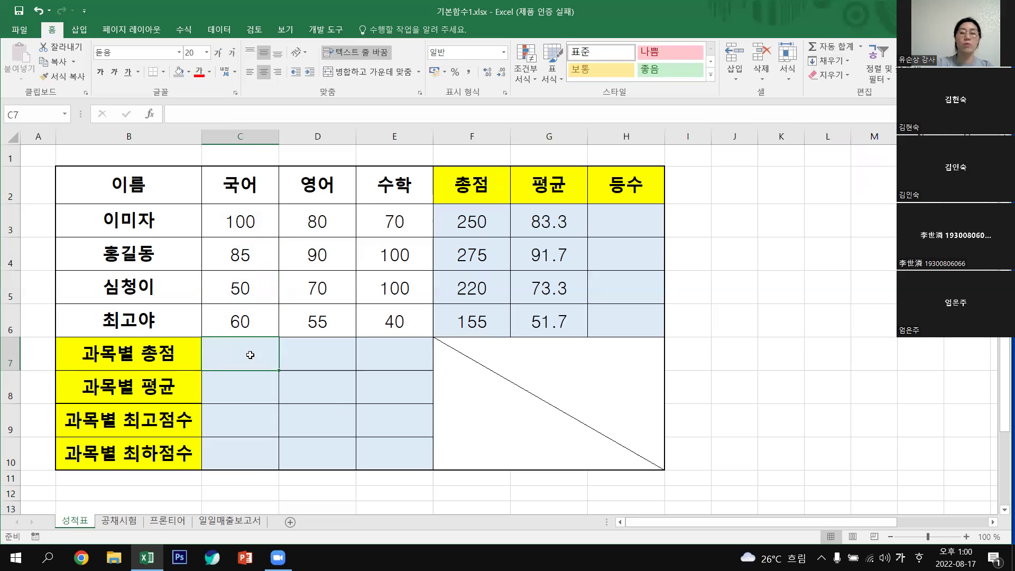
{"action": "left_click", "coordinate": [860, 47]}
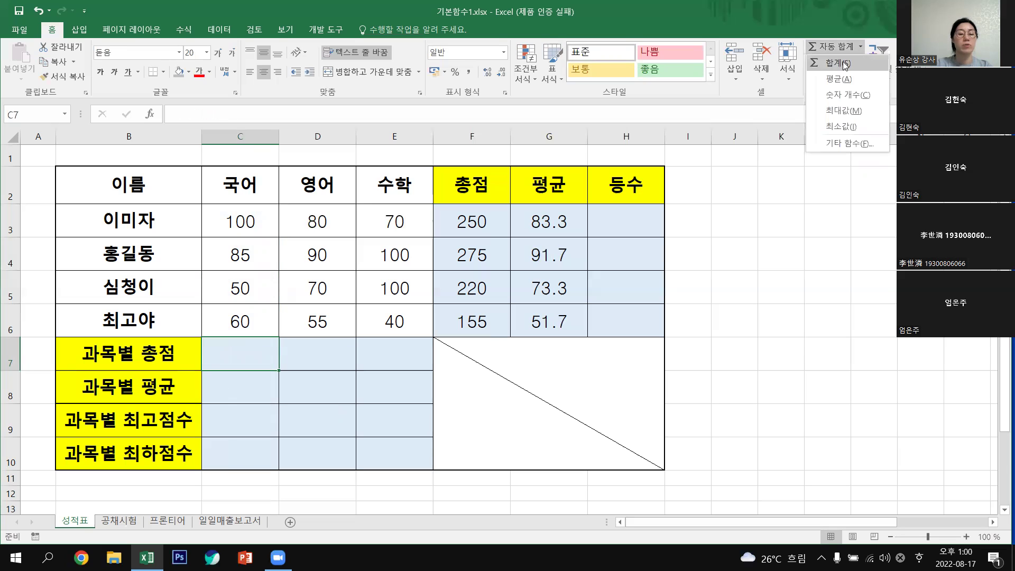
{"action": "left_click", "coordinate": [845, 64]}
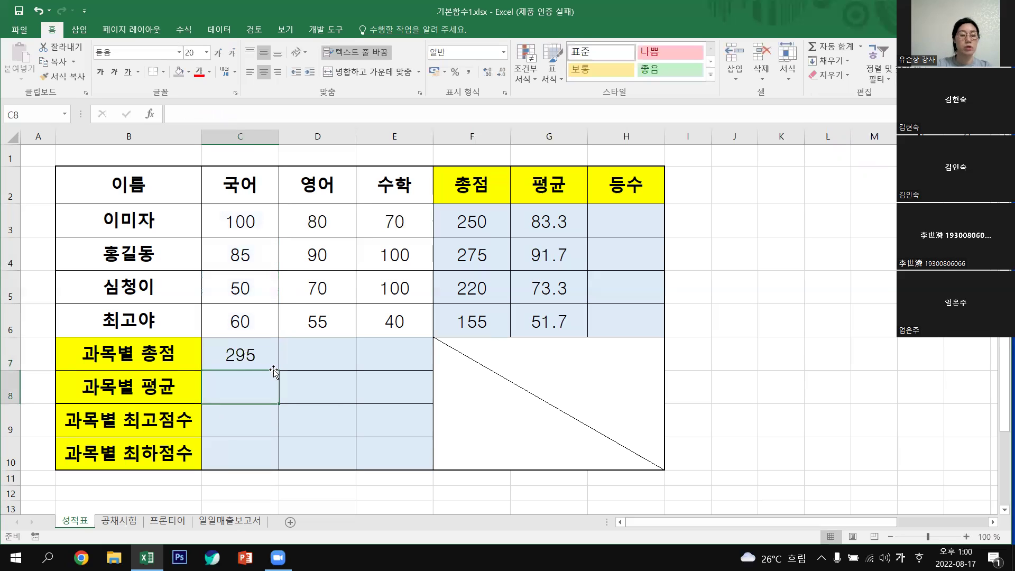
{"action": "left_click", "coordinate": [267, 365]}
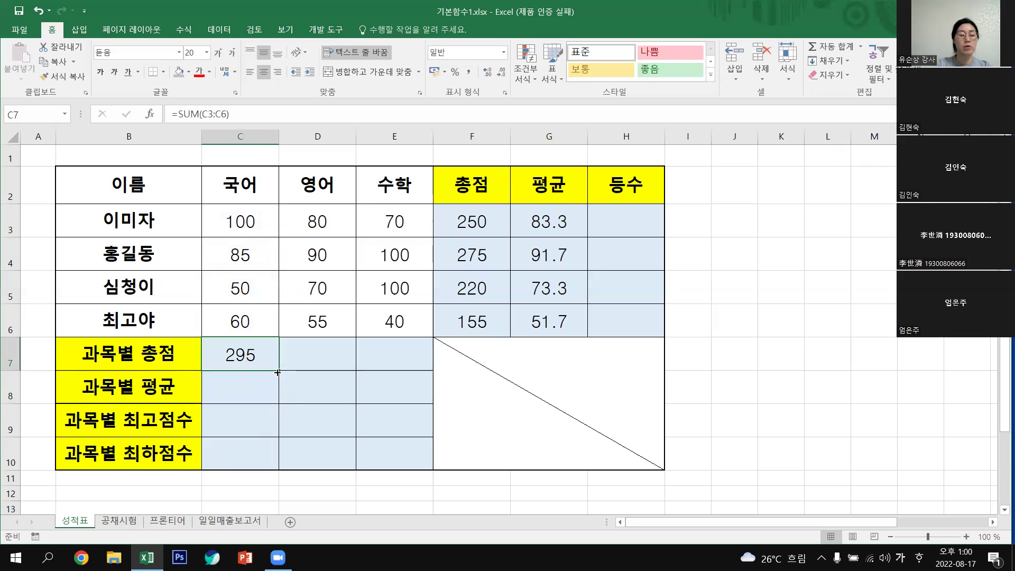
Copy the C7 total across to E7 and check the 국어, 영어 and 수학 formulas.
{"action": "left_click_drag", "start_coordinate": [279, 370], "coordinate": [316, 351]}
{"action": "key", "text": "Right"}
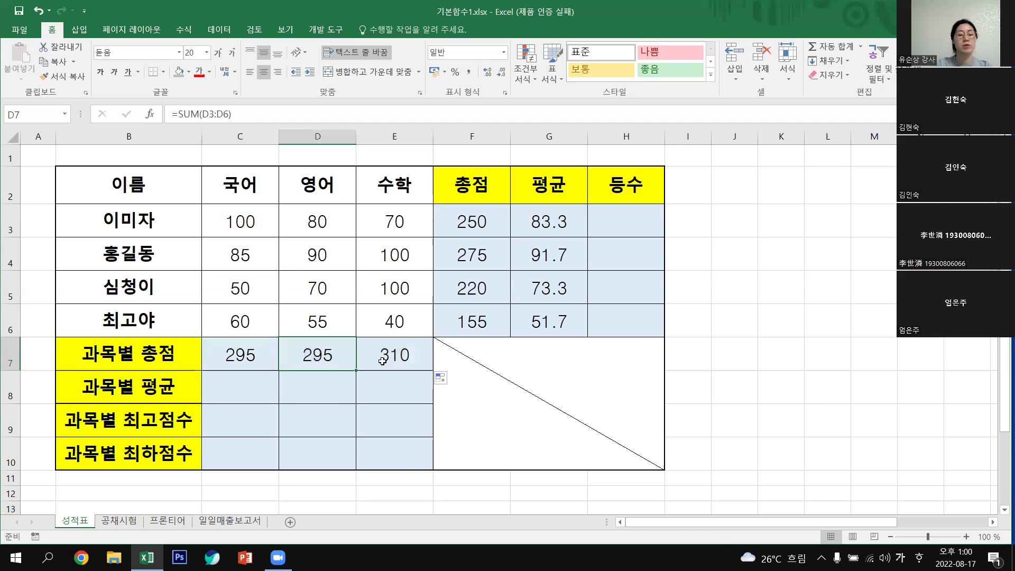
{"action": "left_click", "coordinate": [387, 357]}
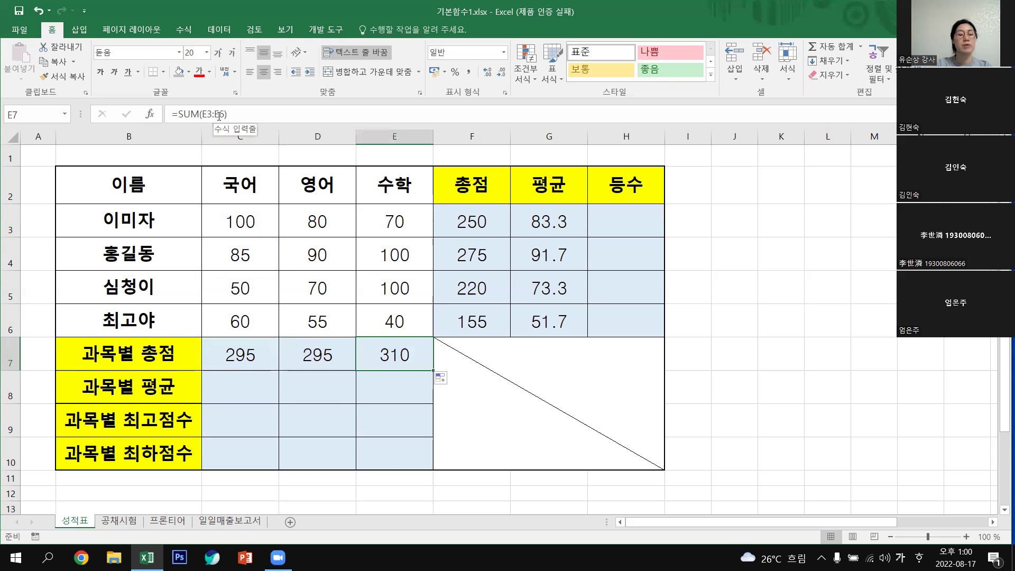
{"action": "key", "text": "Left"}
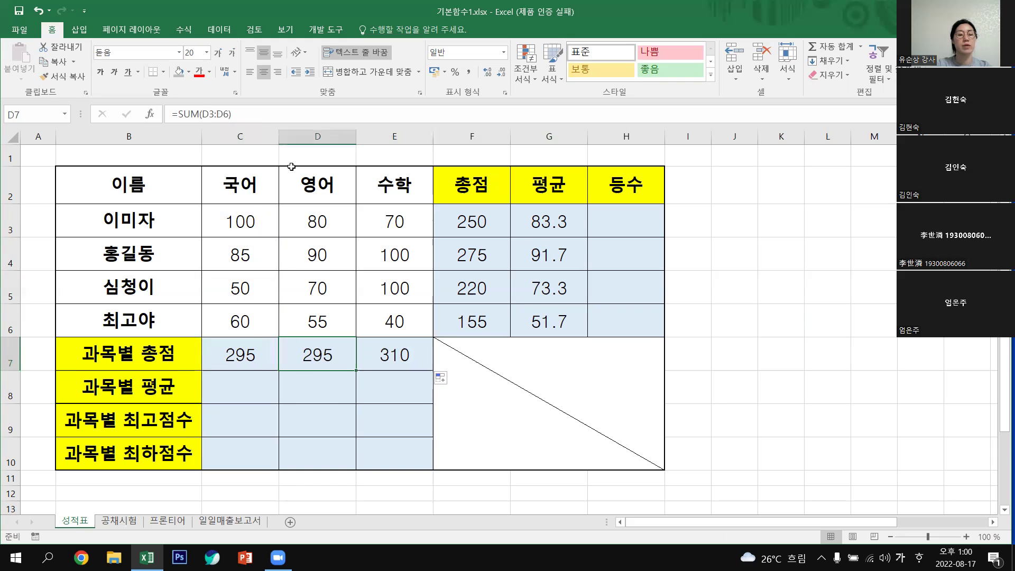
{"action": "left_click", "coordinate": [260, 358]}
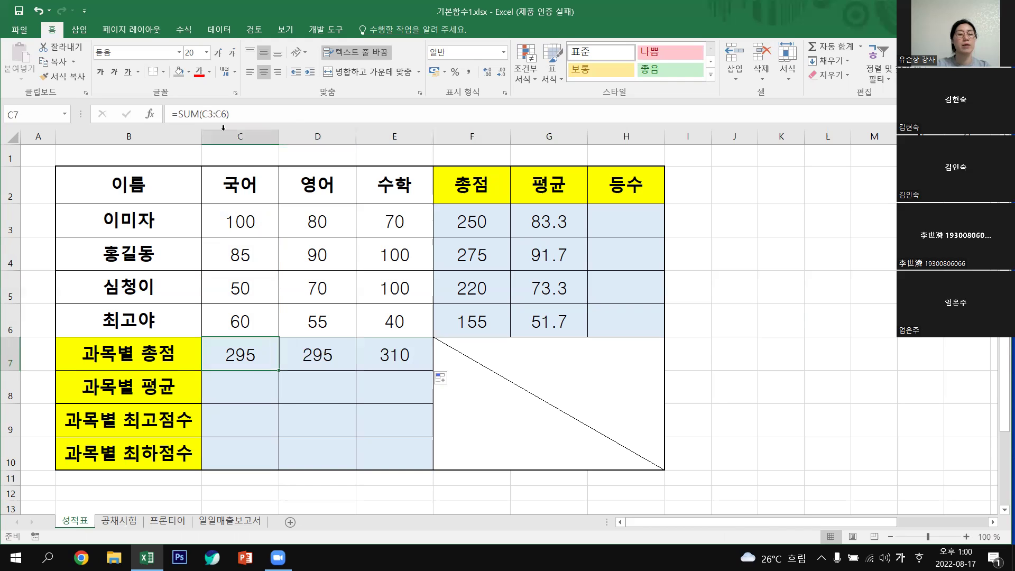
{"action": "left_click", "coordinate": [321, 356]}
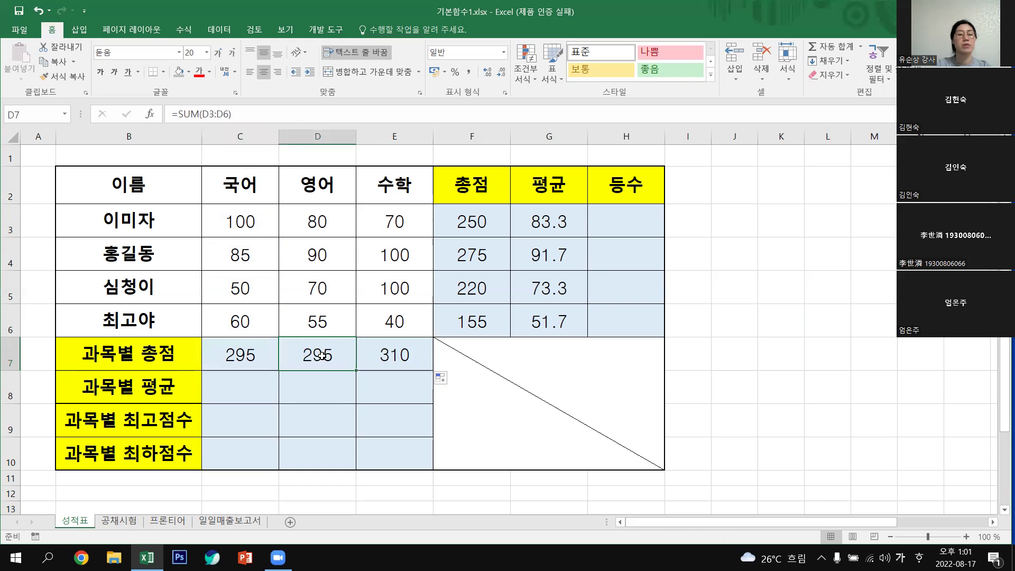
{"action": "left_click", "coordinate": [393, 367]}
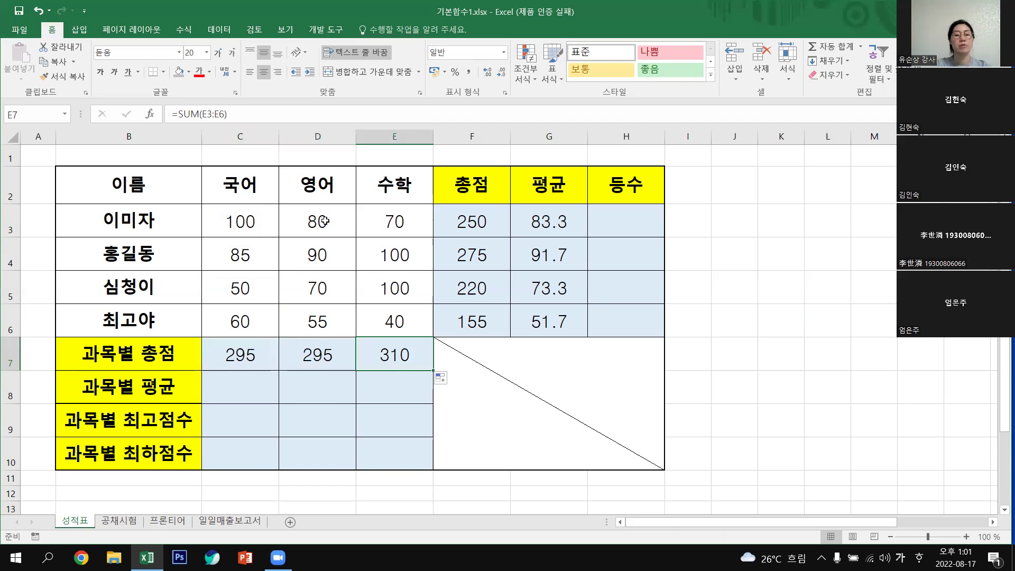
{"action": "left_click", "coordinate": [252, 394]}
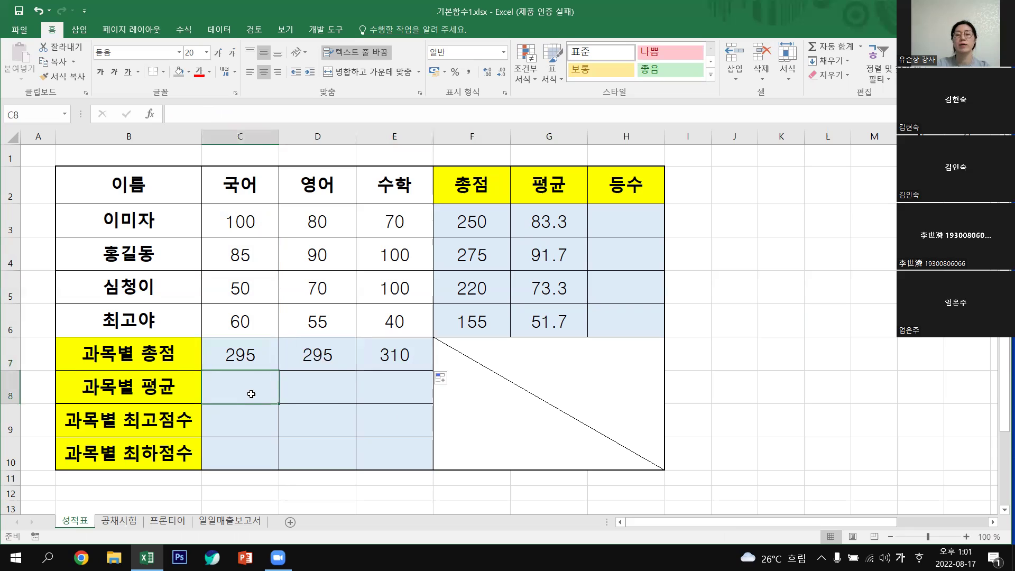
Put =AVERAGE(C3:C6) in C8 and copy it across to E8: 73.75, 73.75, 77.5.
{"action": "left_click", "coordinate": [861, 47]}
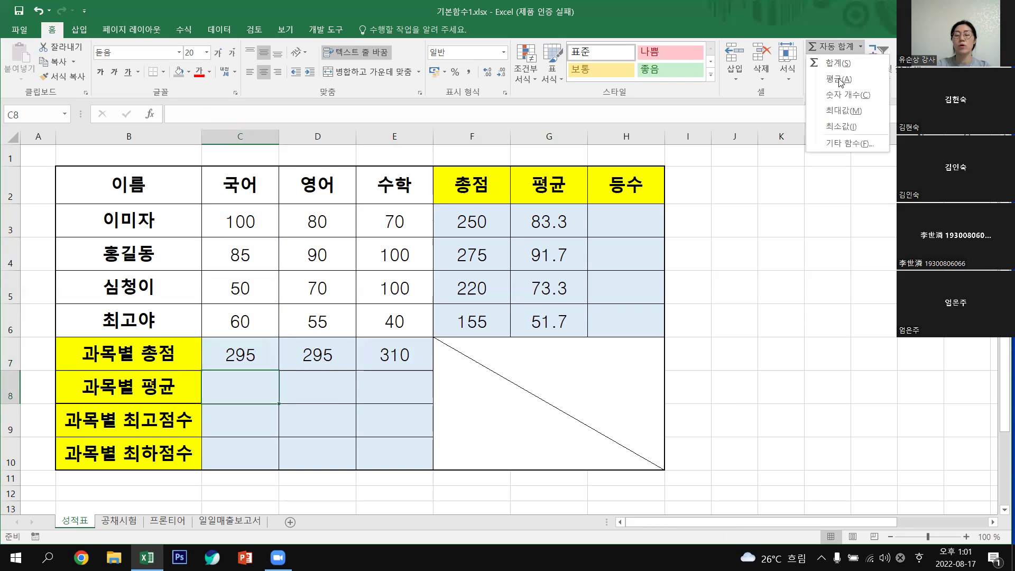
{"action": "left_click", "coordinate": [841, 80]}
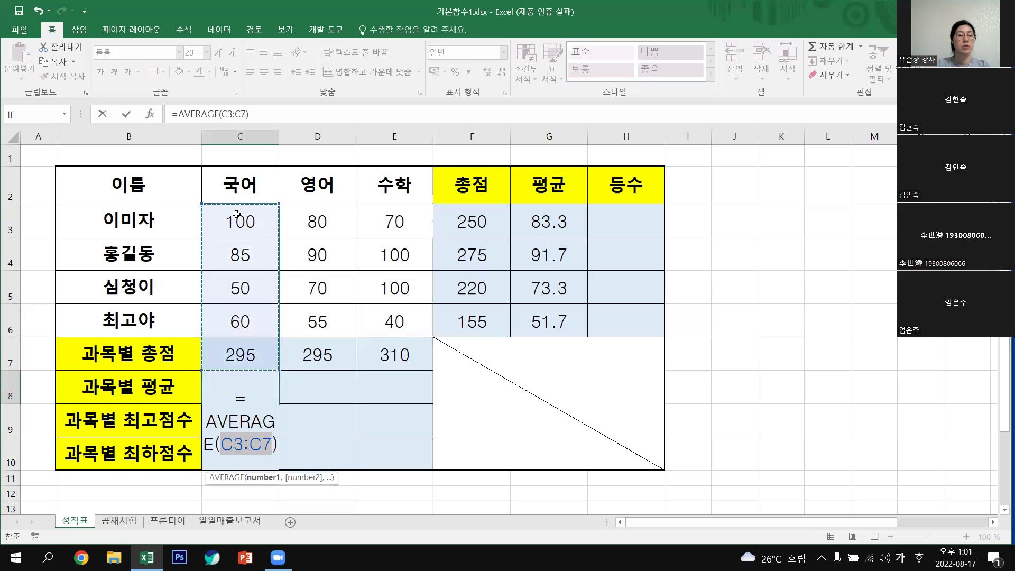
{"action": "left_click_drag", "start_coordinate": [236, 214], "coordinate": [253, 313]}
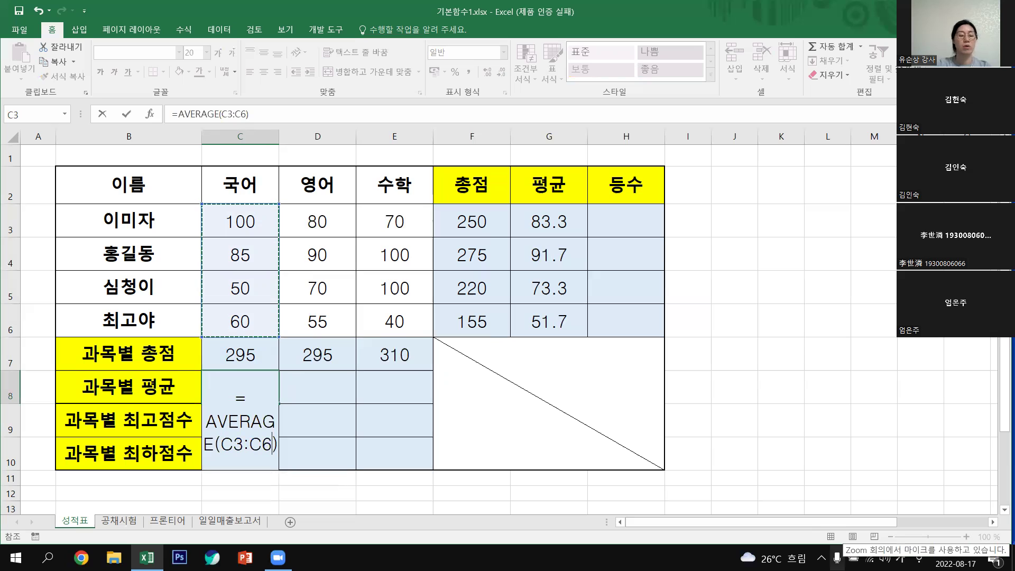
{"action": "key", "text": "Return"}
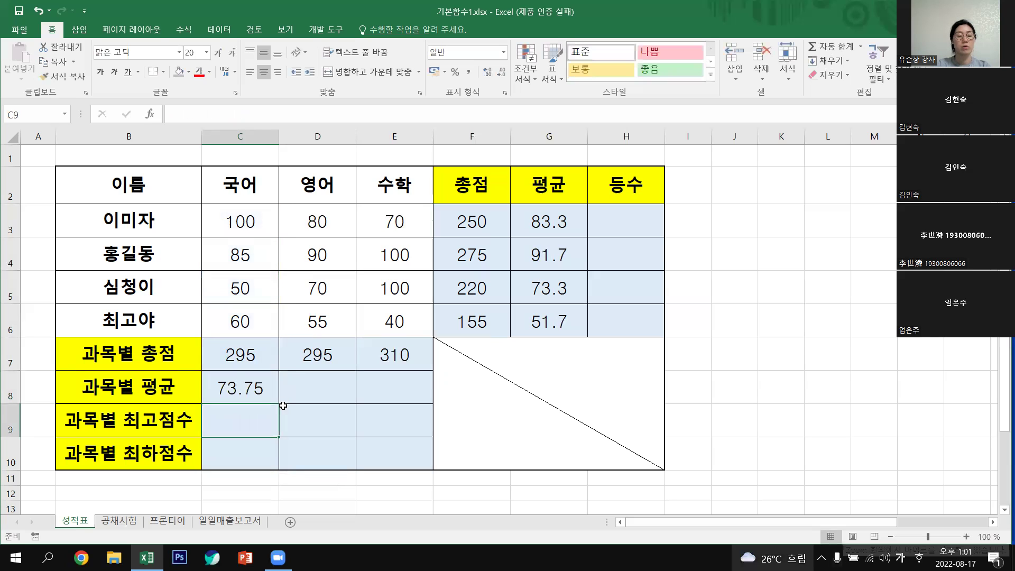
{"action": "left_click", "coordinate": [279, 401]}
{"action": "left_click_drag", "start_coordinate": [279, 403], "coordinate": [405, 401]}
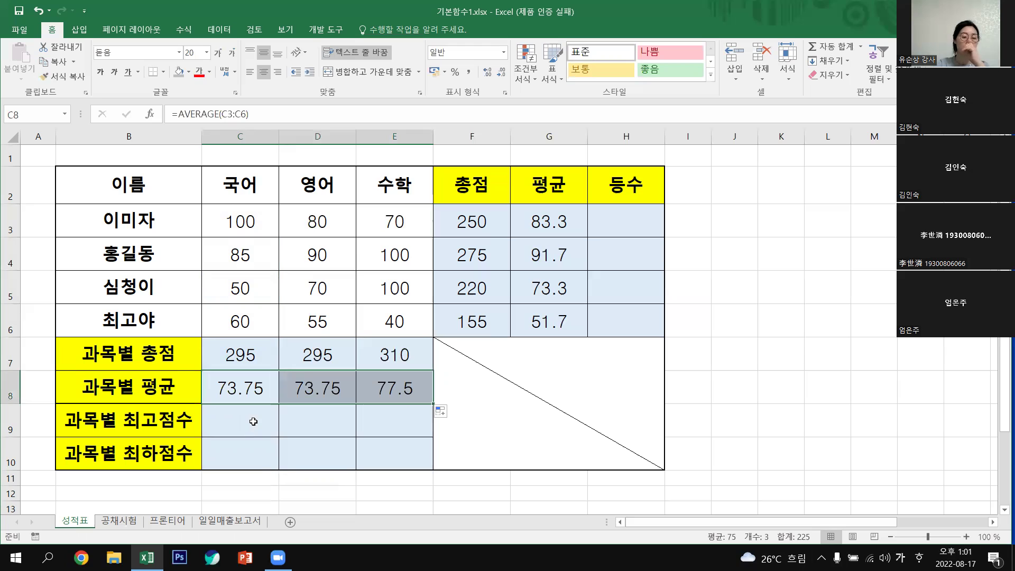
{"action": "left_click", "coordinate": [253, 422]}
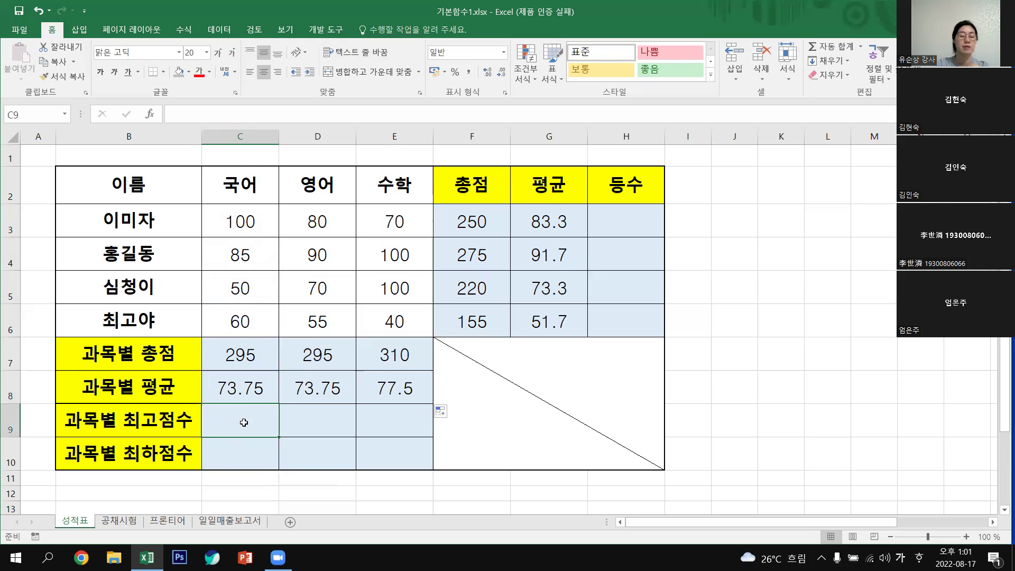
{"action": "left_click", "coordinate": [227, 454]}
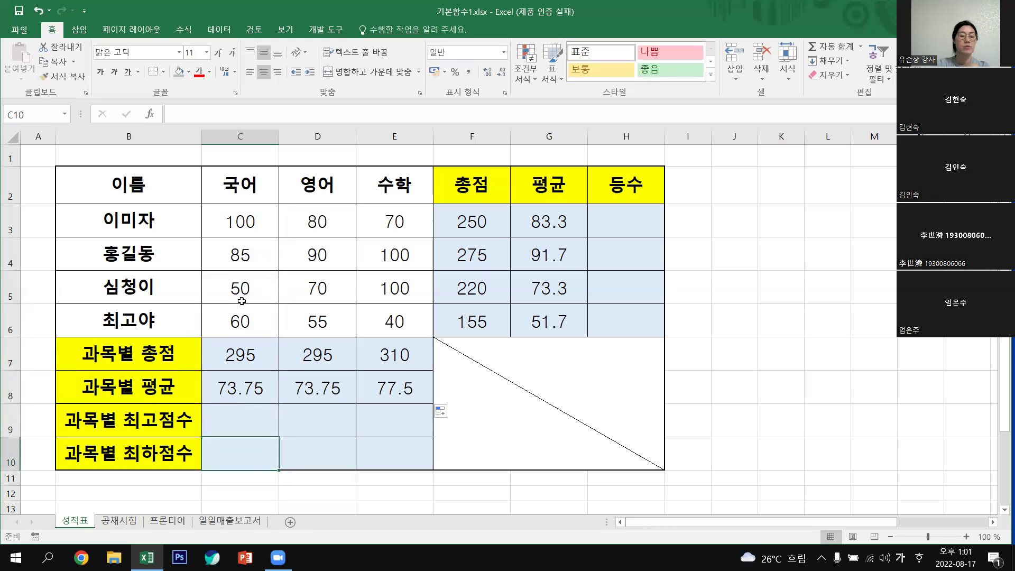
Put =MAX(C3:C6) in C9, copy it to E9 (100, 90, 100), and check D9 and E9.
{"action": "left_click", "coordinate": [247, 417]}
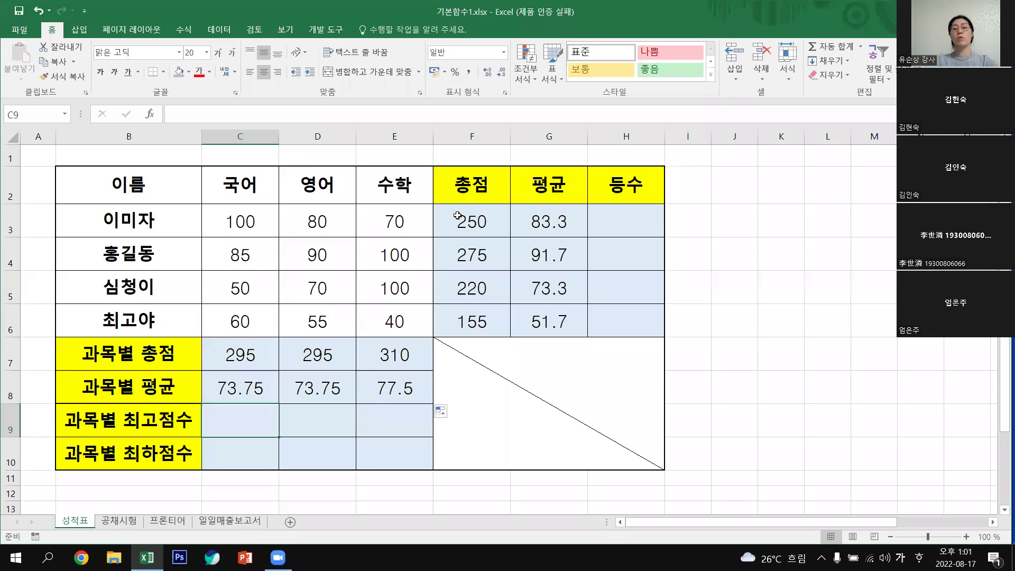
{"action": "left_click", "coordinate": [862, 45]}
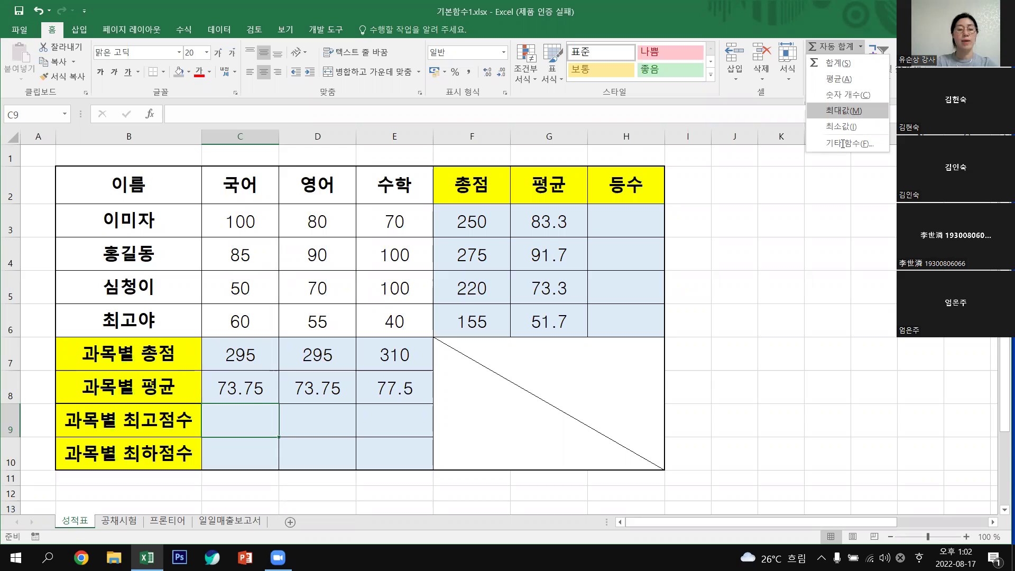
{"action": "left_click", "coordinate": [844, 111]}
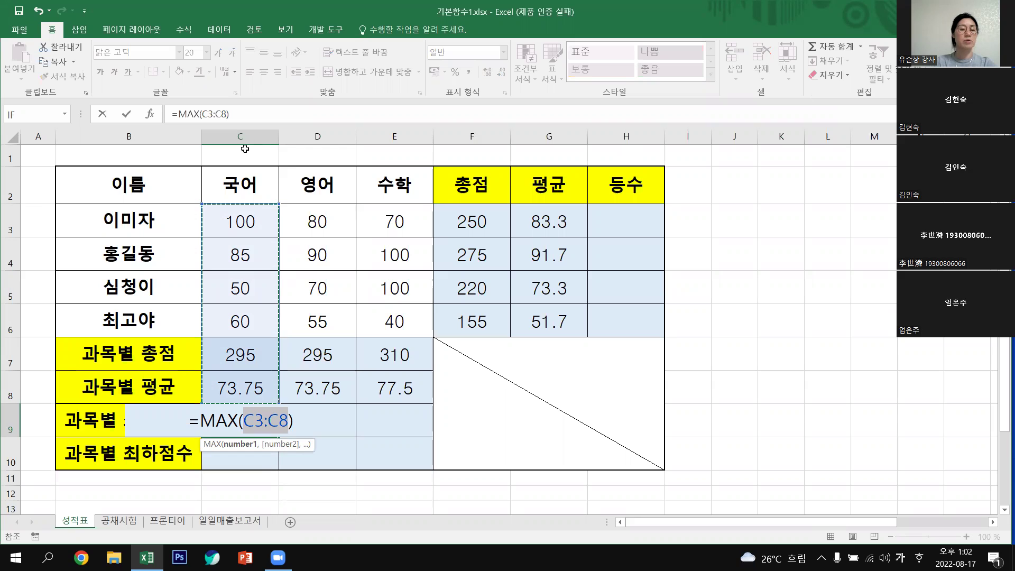
{"action": "left_click_drag", "start_coordinate": [241, 259], "coordinate": [236, 327]}
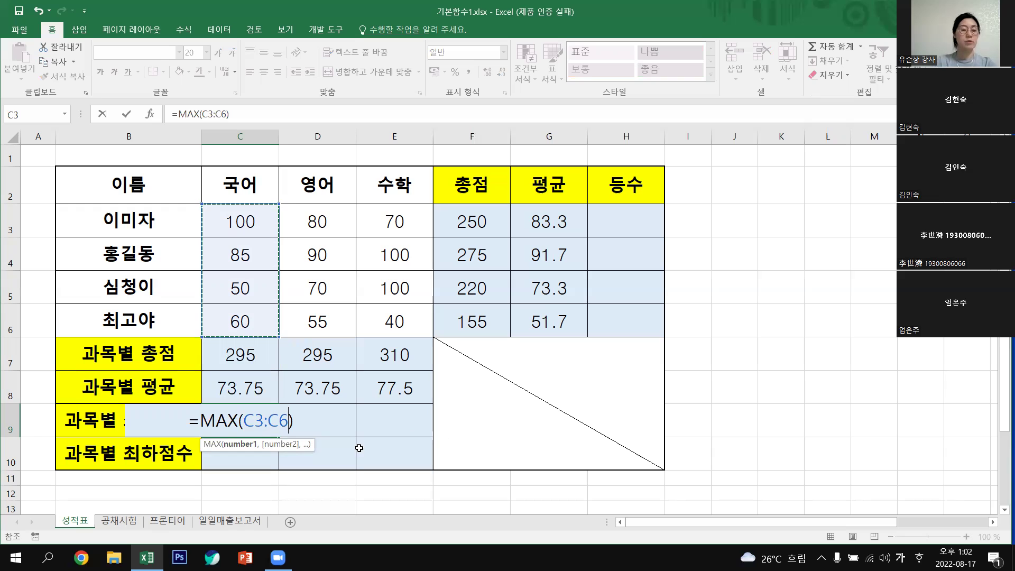
{"action": "key", "text": "Return"}
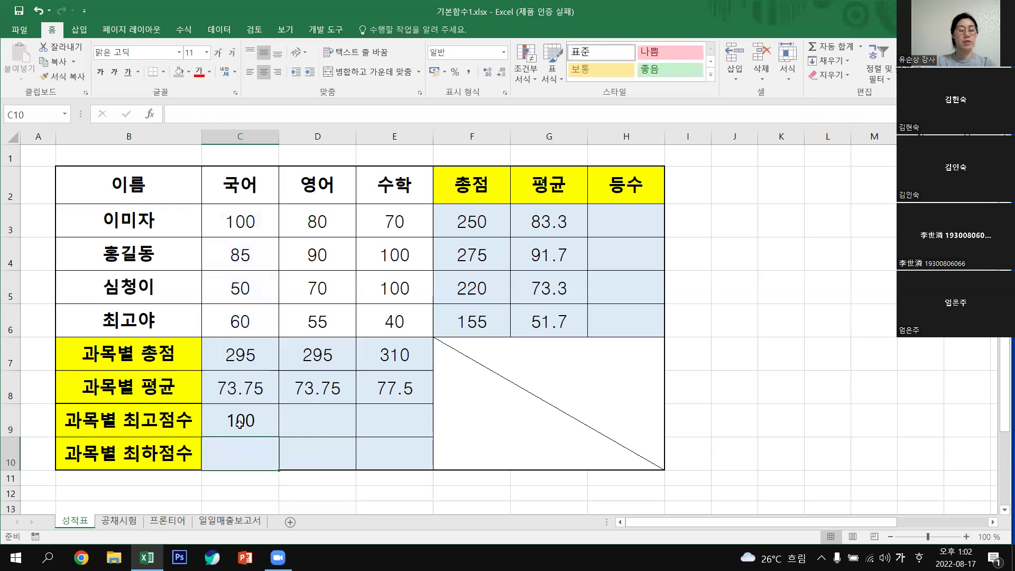
{"action": "left_click", "coordinate": [278, 434]}
{"action": "left_click_drag", "start_coordinate": [279, 436], "coordinate": [402, 431]}
{"action": "left_click", "coordinate": [321, 414]}
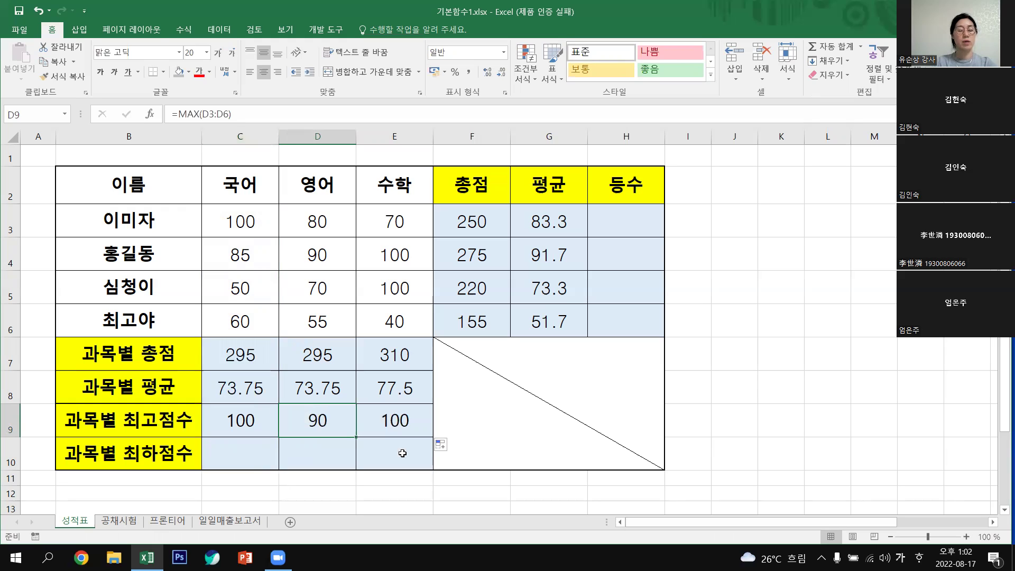
{"action": "left_click", "coordinate": [394, 420]}
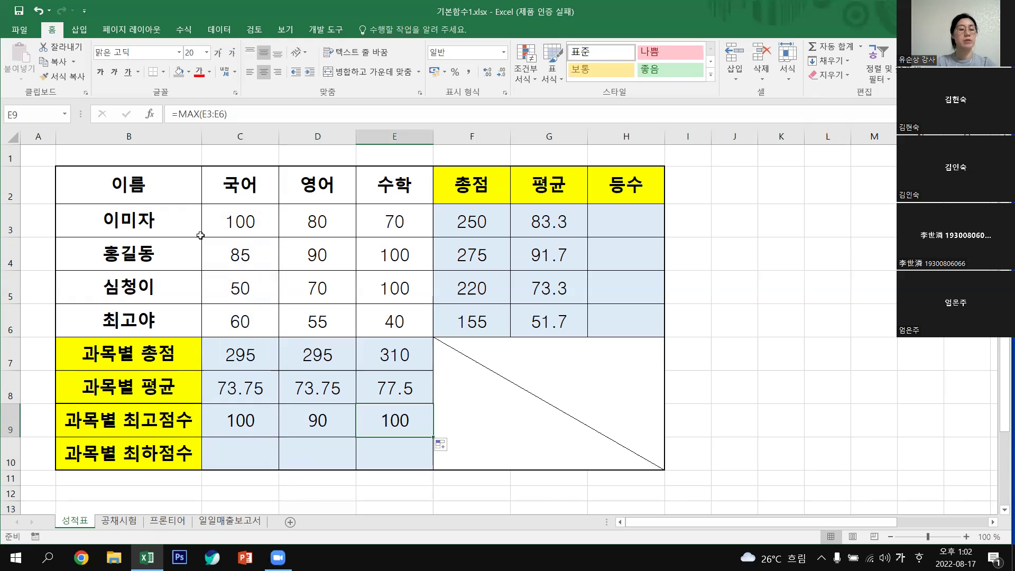
{"action": "left_click", "coordinate": [242, 222]}
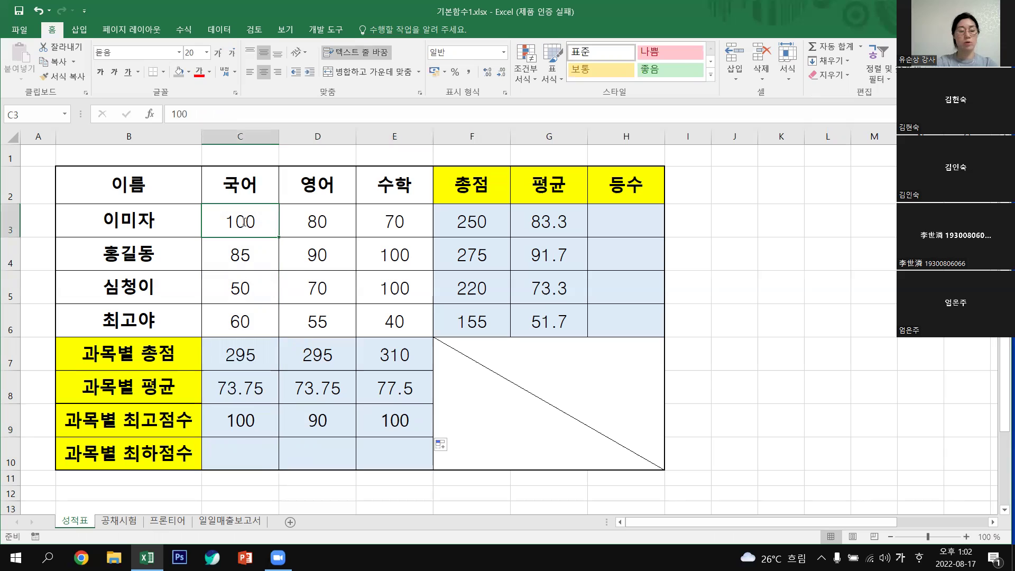
Change the first student's 국어 score in C3 to 50.
{"action": "type", "text": "50"}
{"action": "key", "text": "Return"}
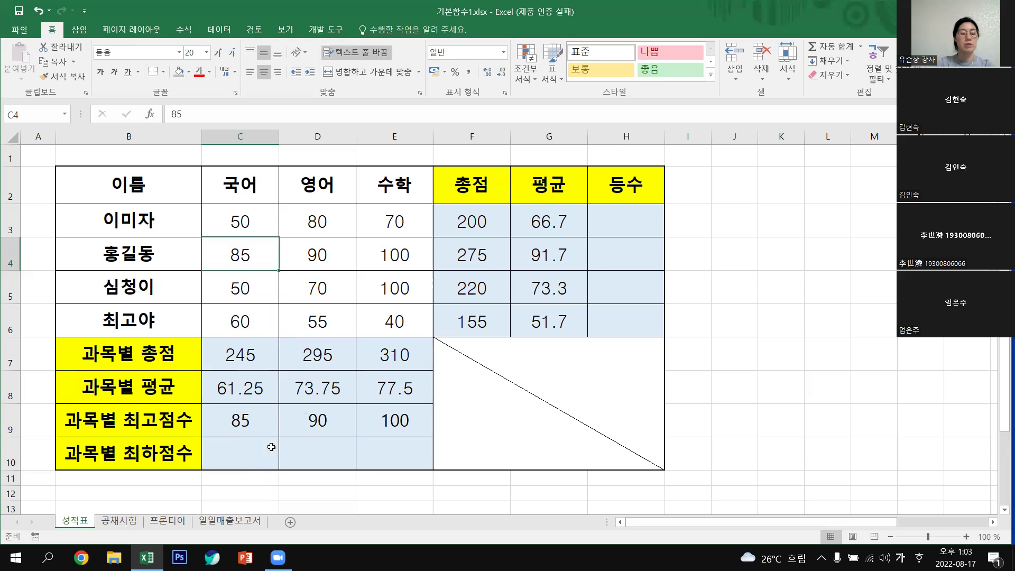
{"action": "left_click", "coordinate": [253, 451]}
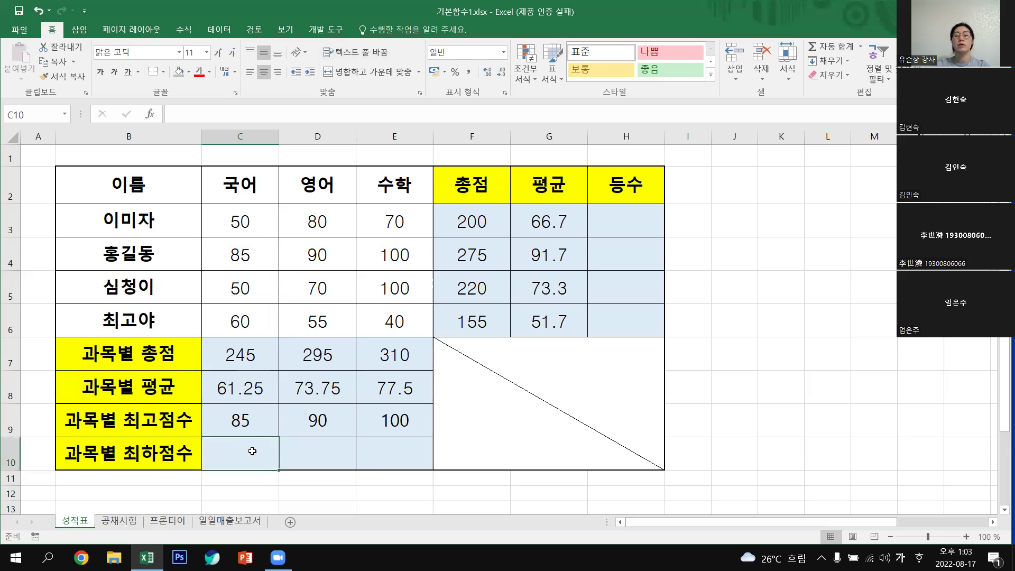
Put =MIN(C3:C6) in C10 and copy it across to E10: 50, 55, 40.
{"action": "left_click", "coordinate": [862, 46]}
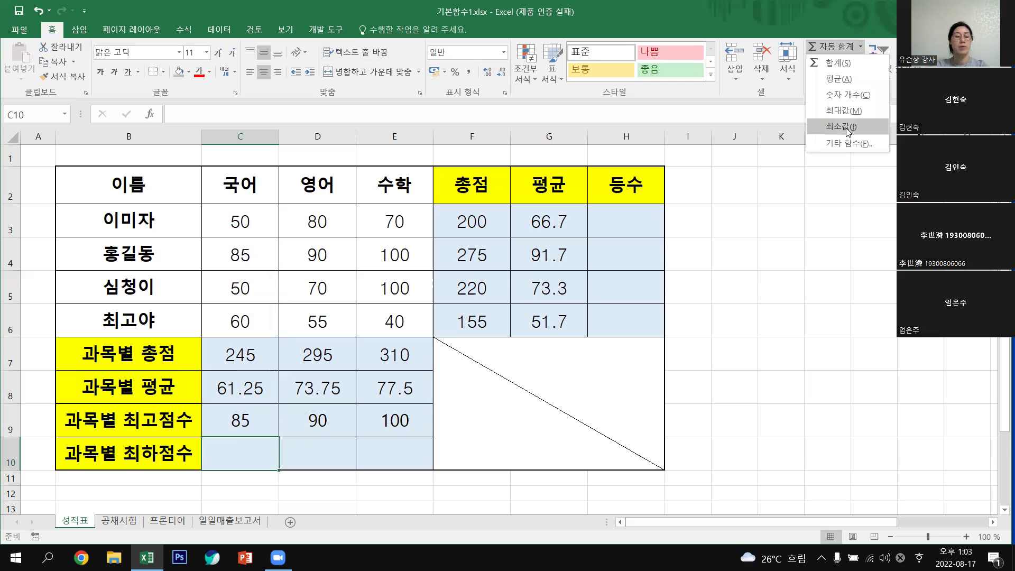
{"action": "left_click", "coordinate": [846, 127]}
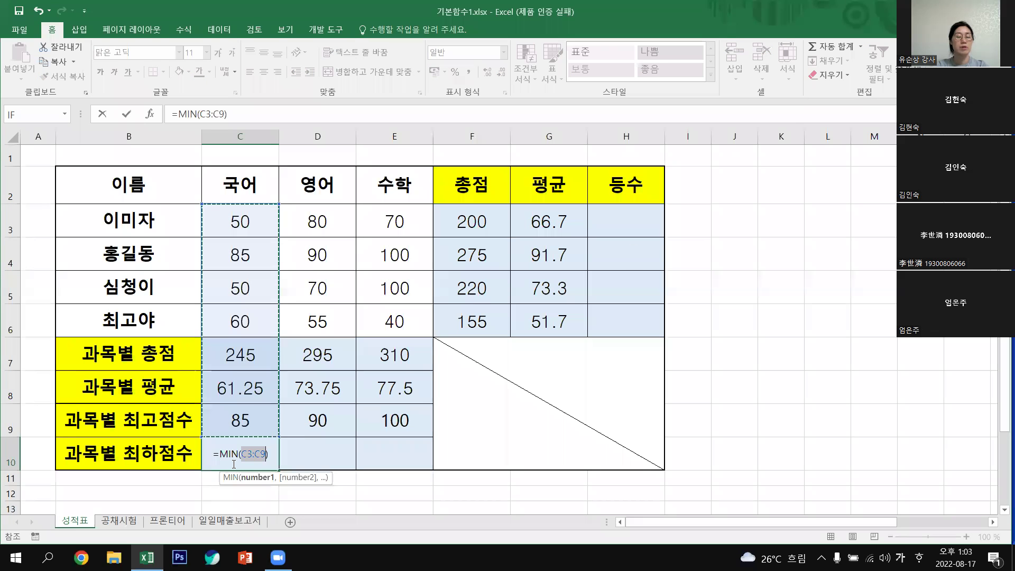
{"action": "left_click", "coordinate": [240, 223]}
{"action": "left_click_drag", "start_coordinate": [241, 222], "coordinate": [248, 322]}
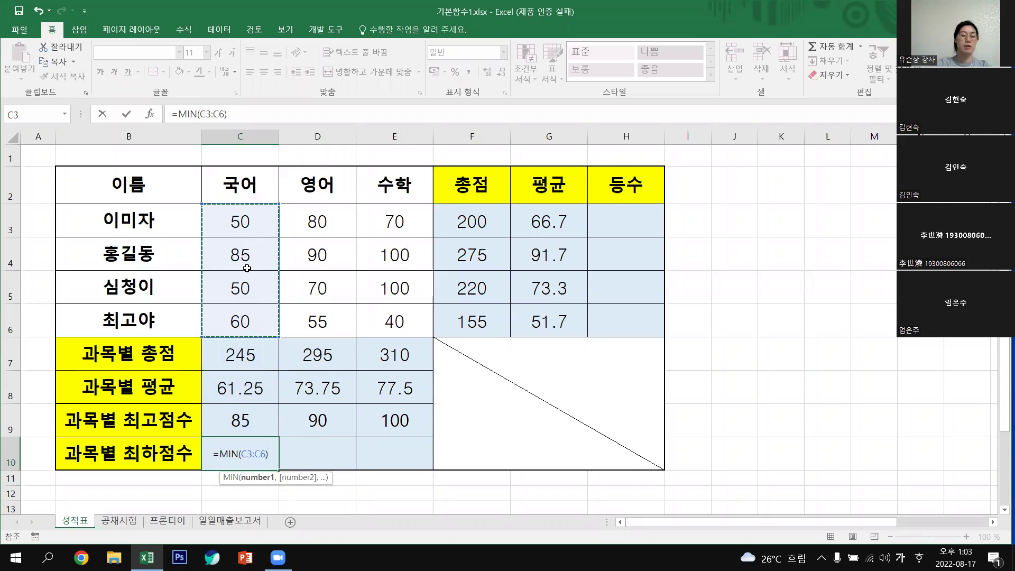
{"action": "key", "text": "Return"}
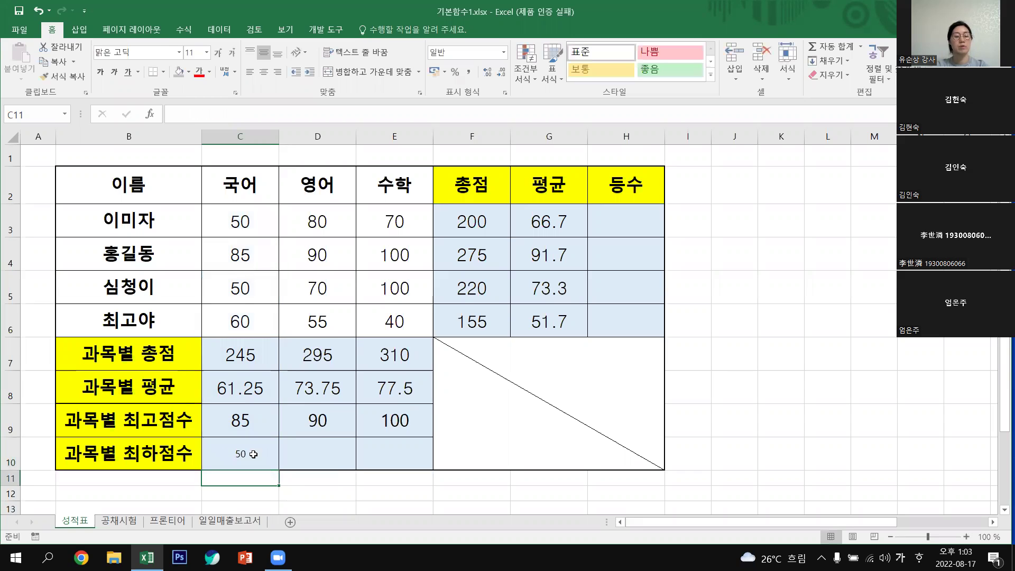
{"action": "left_click", "coordinate": [253, 454]}
{"action": "left_click_drag", "start_coordinate": [279, 470], "coordinate": [405, 458]}
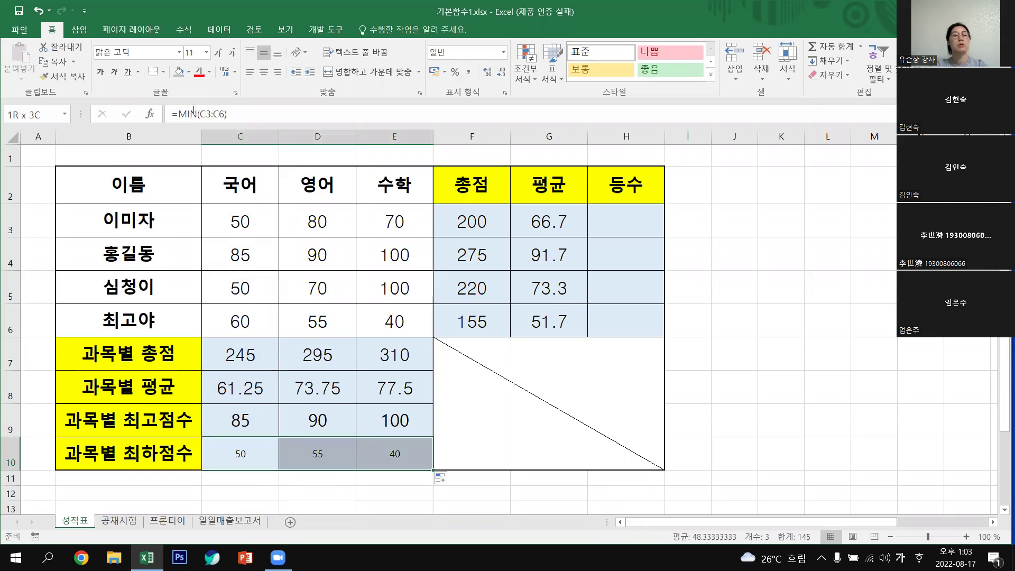
Set the lowest-score row's font size to 20.
{"action": "left_click", "coordinate": [206, 52]}
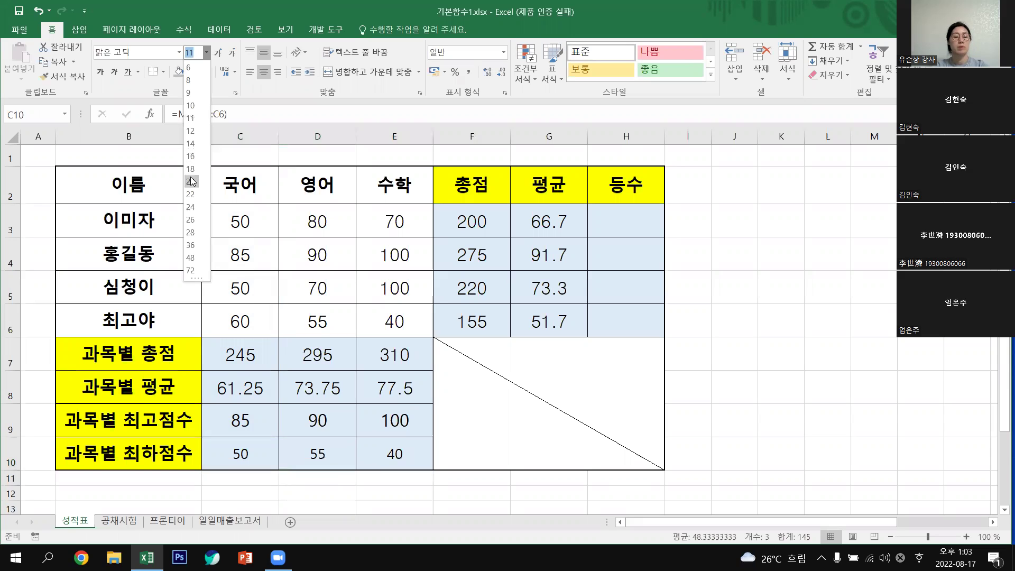
{"action": "left_click", "coordinate": [192, 181]}
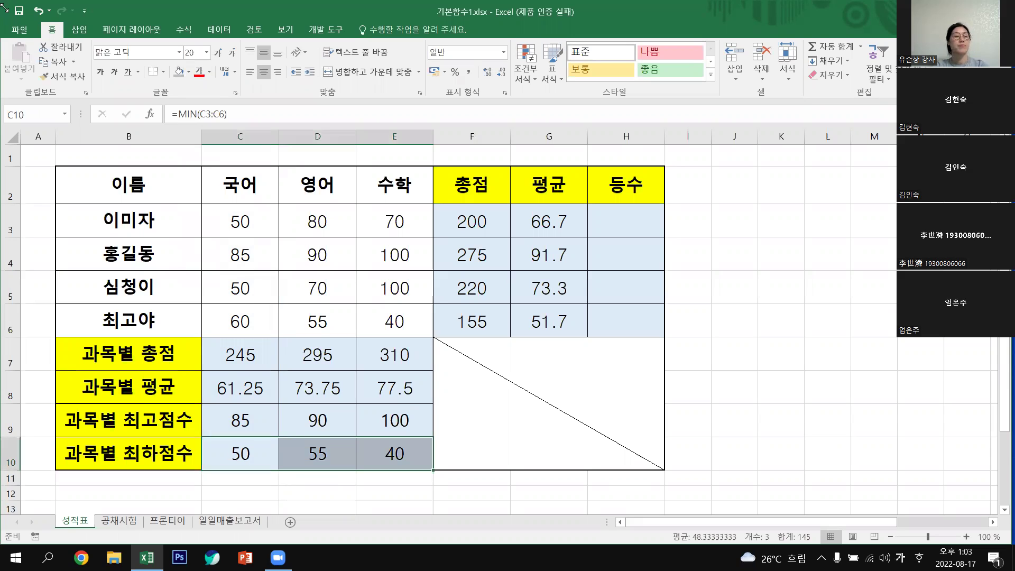
{"action": "left_click", "coordinate": [828, 453]}
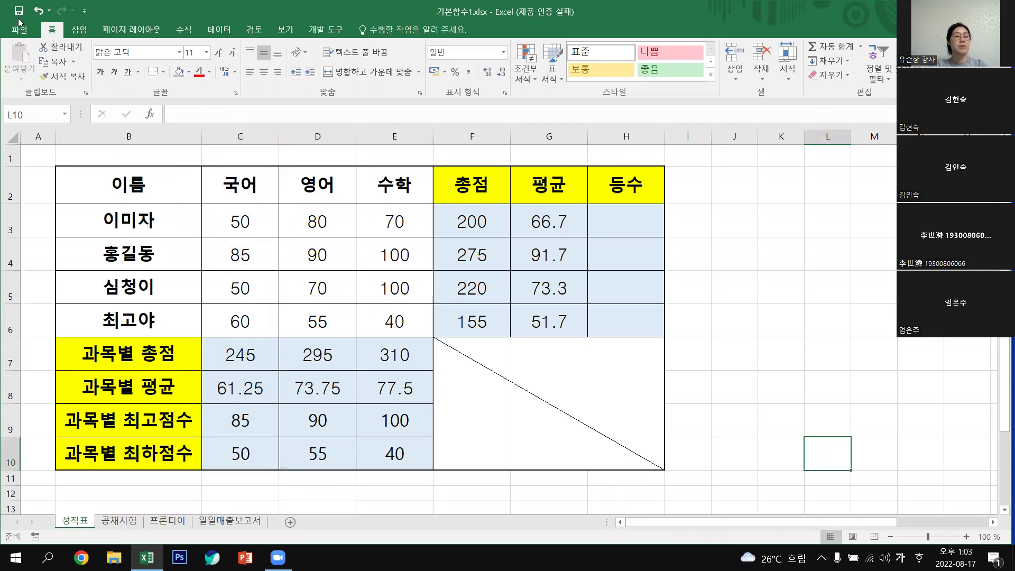
{"action": "left_click", "coordinate": [763, 354]}
{"action": "left_click", "coordinate": [632, 227]}
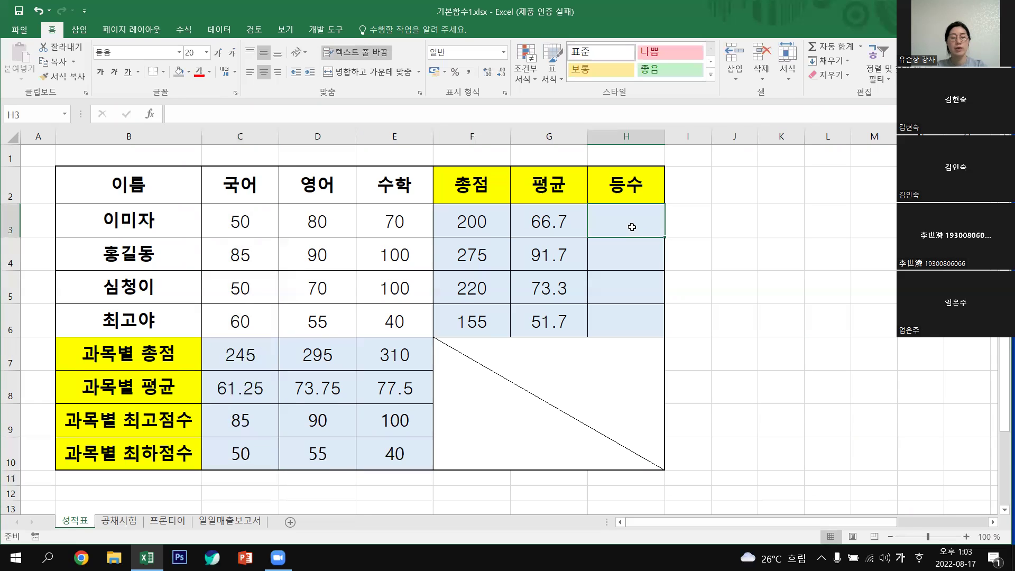
{"action": "left_click", "coordinate": [860, 46]}
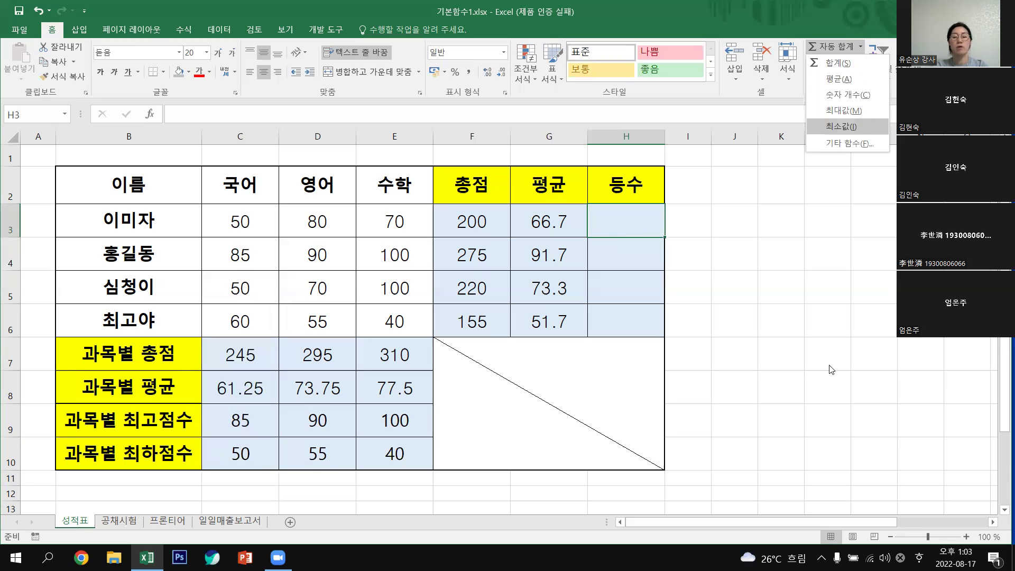
{"action": "key", "text": "Escape"}
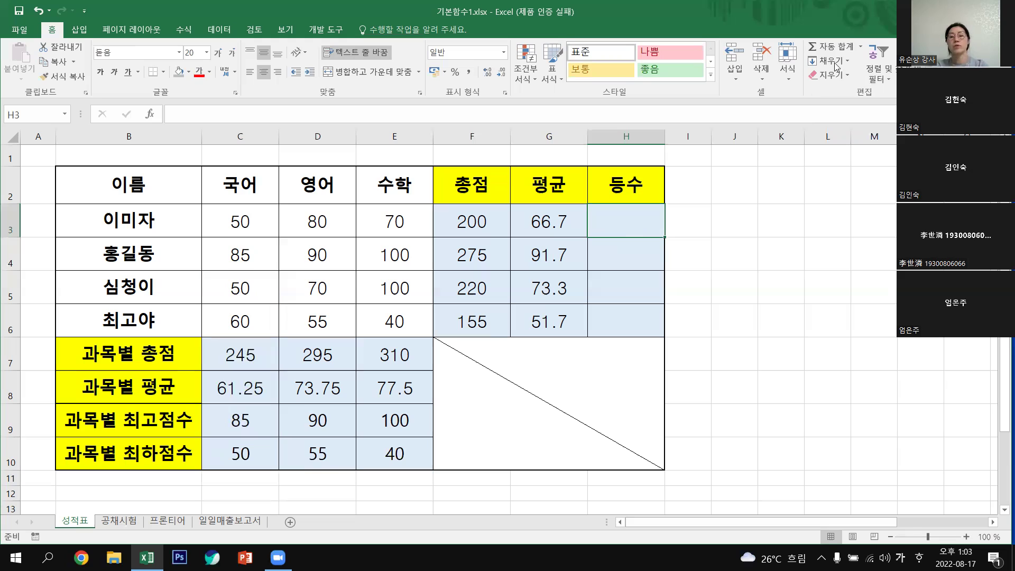
{"action": "left_click", "coordinate": [861, 47]}
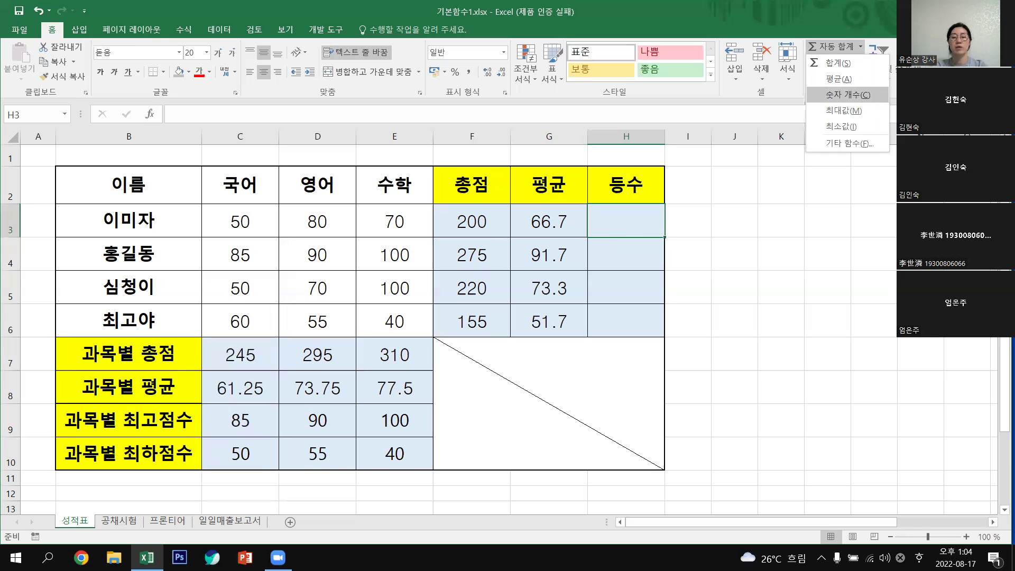
{"action": "left_click", "coordinate": [776, 221]}
{"action": "double_click", "coordinate": [776, 222]}
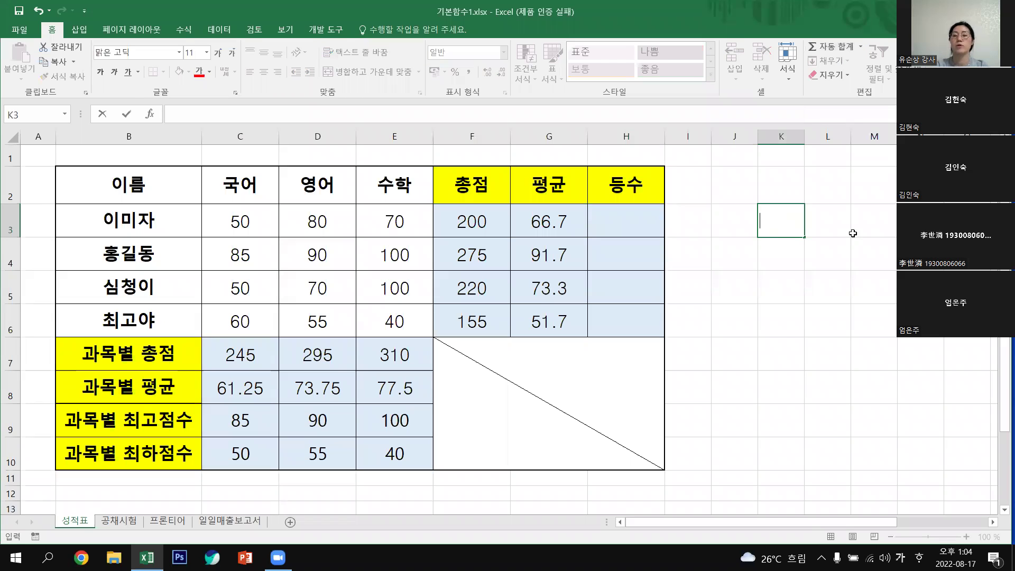
{"action": "left_click", "coordinate": [860, 49]}
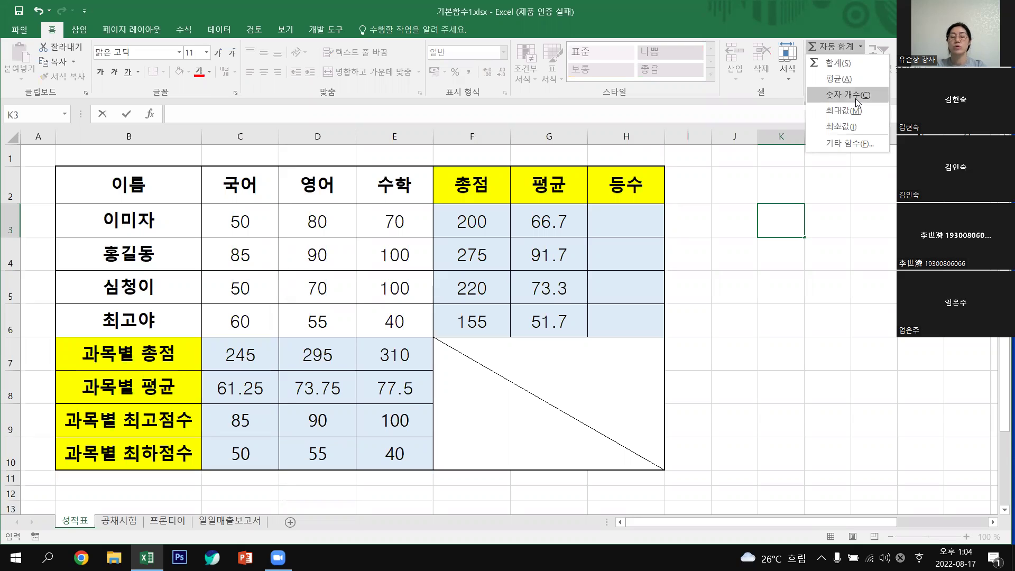
{"action": "key", "text": "Escape"}
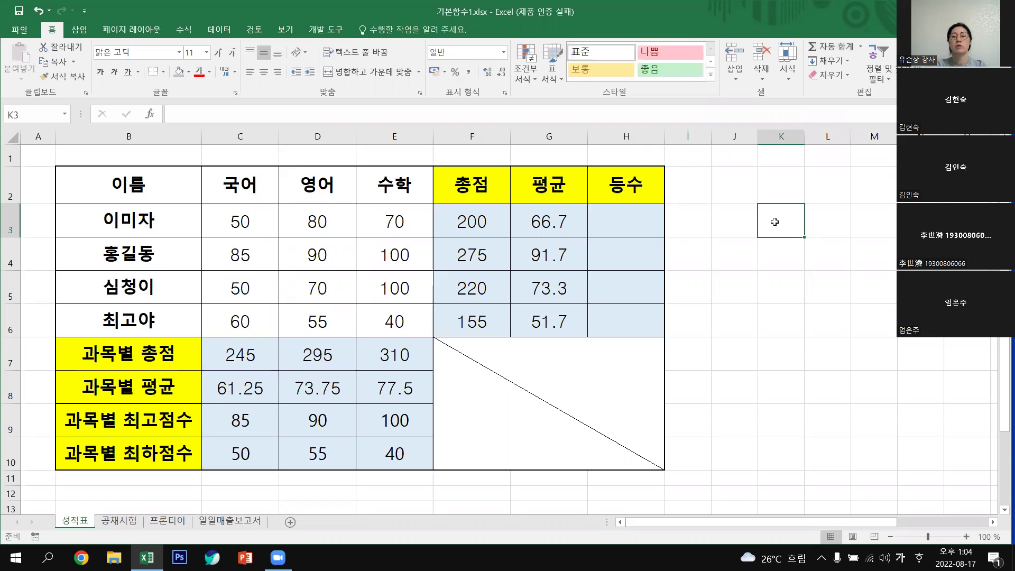
{"action": "left_click", "coordinate": [860, 46]}
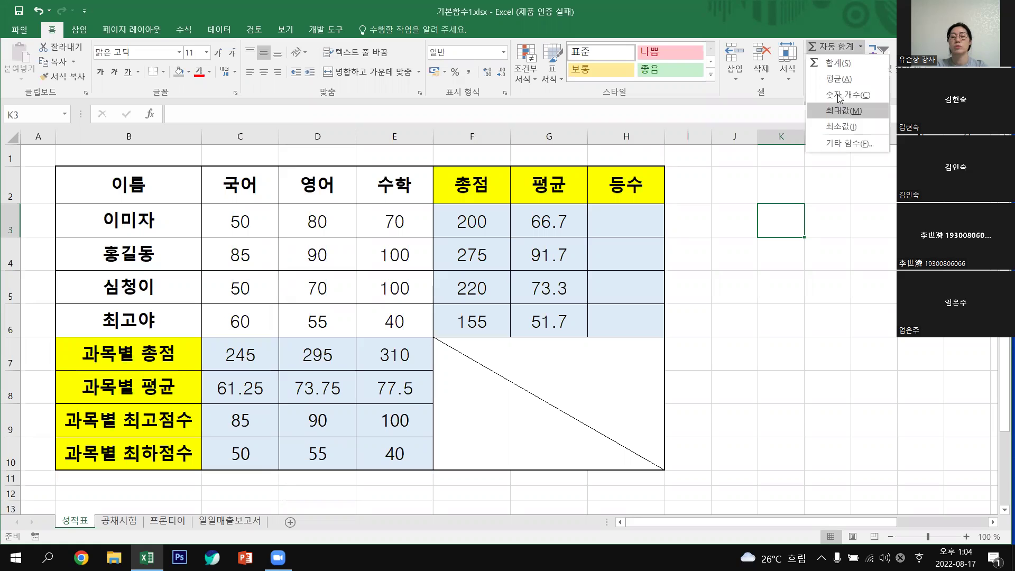
{"action": "left_click", "coordinate": [841, 95]}
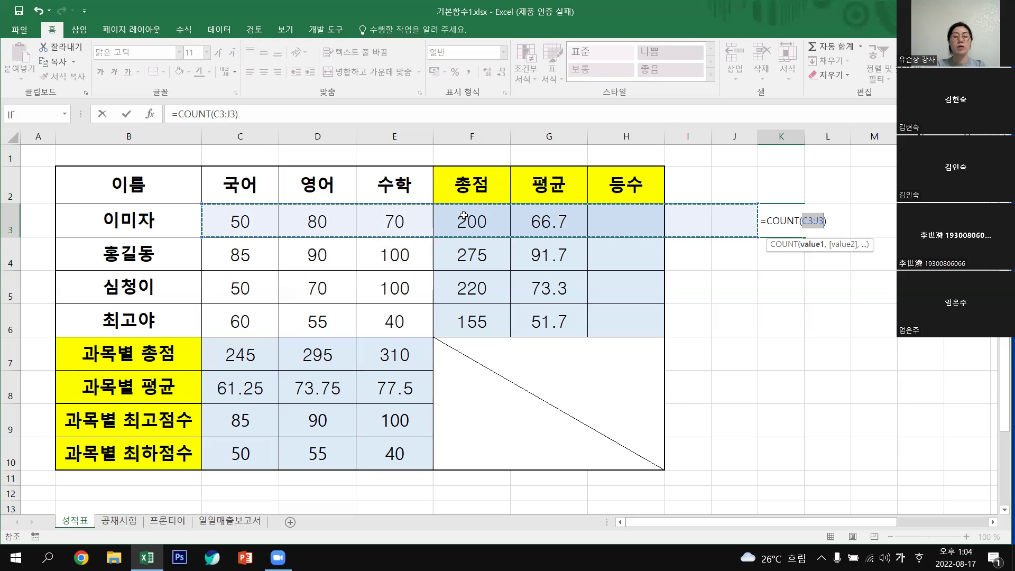
{"action": "left_click_drag", "start_coordinate": [472, 221], "coordinate": [635, 322]}
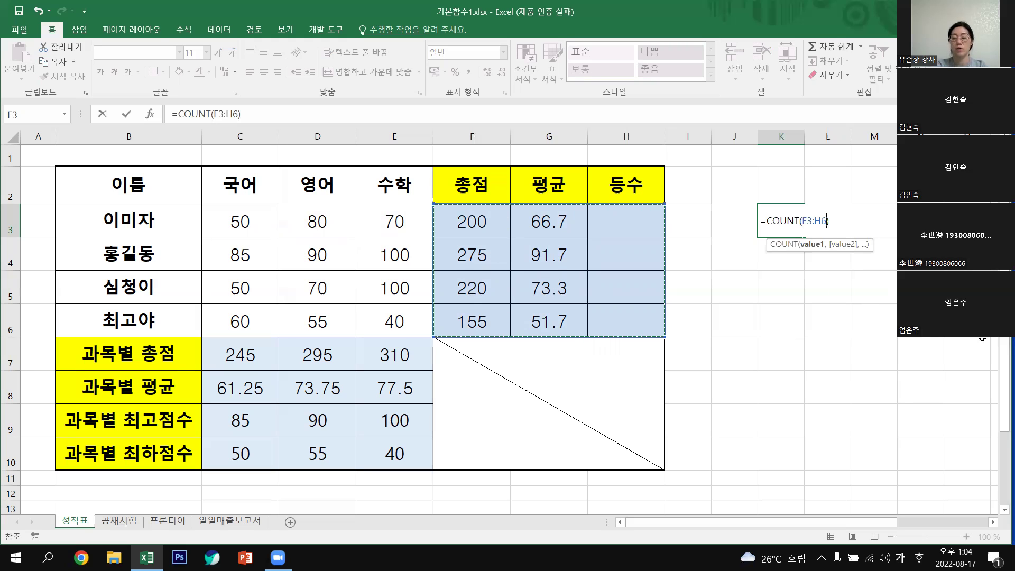
{"action": "key", "text": "Return"}
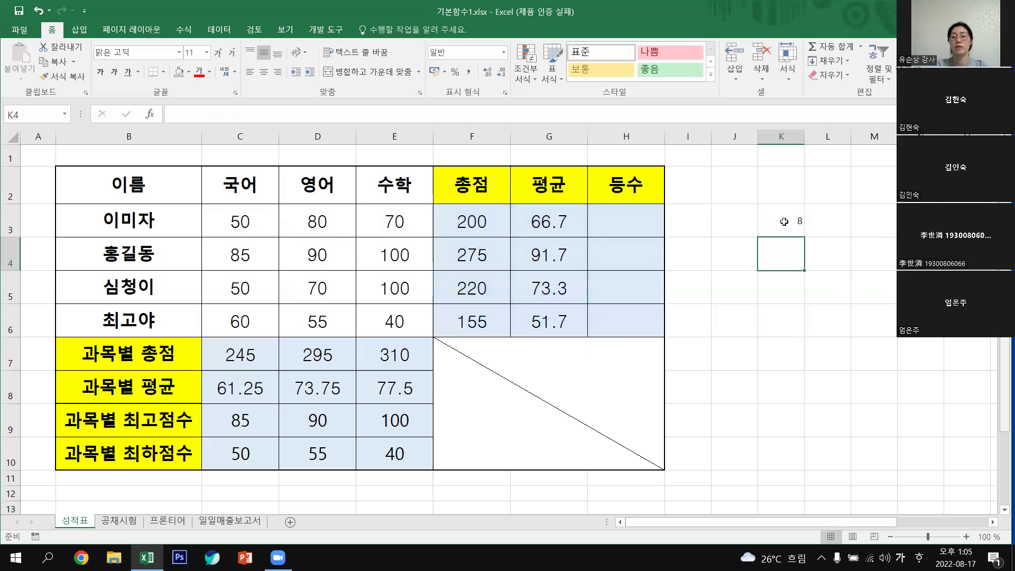
{"action": "key", "text": "Up"}
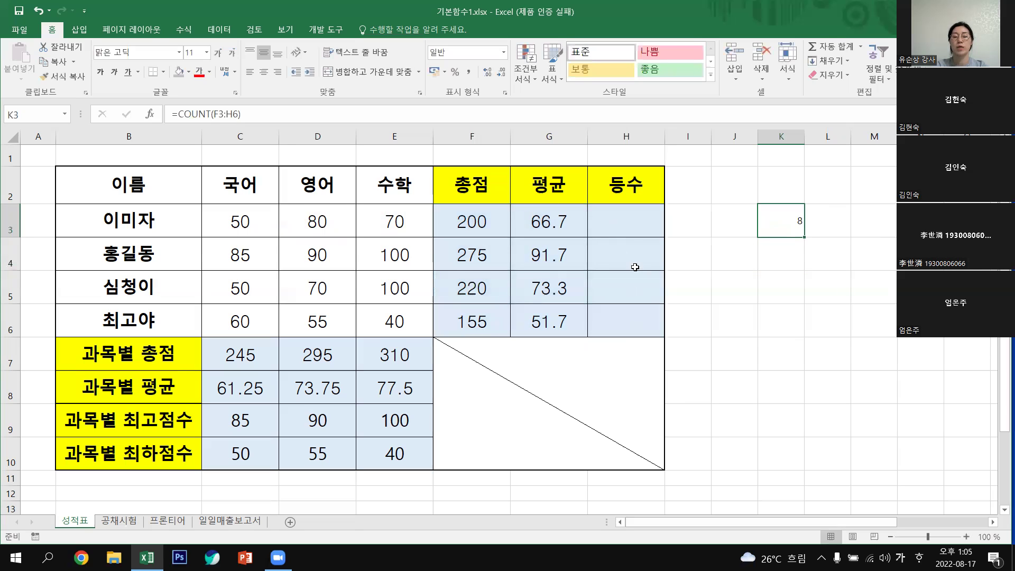
{"action": "left_click", "coordinate": [635, 270]}
{"action": "key", "text": "Down"}
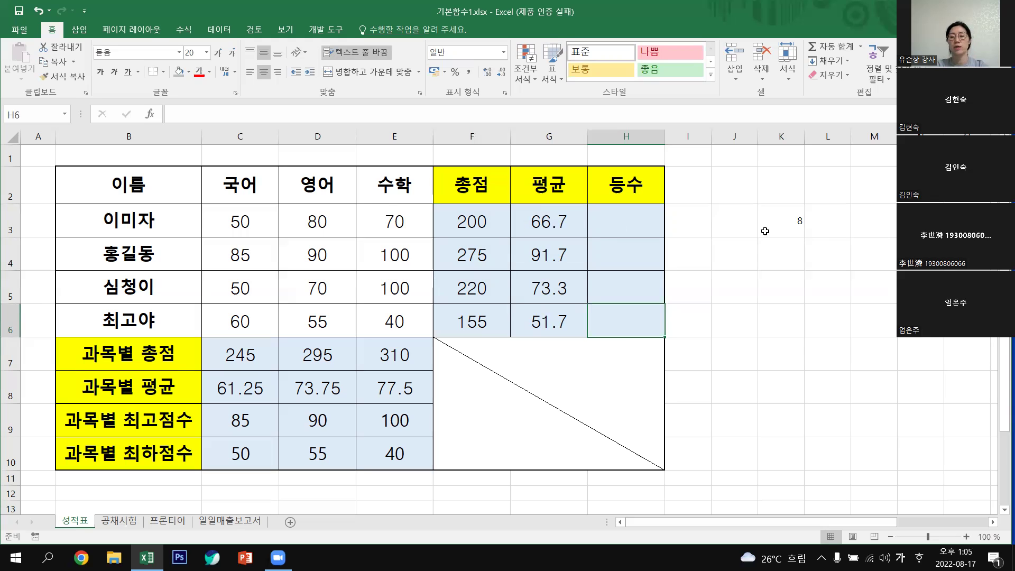
{"action": "left_click", "coordinate": [862, 47]}
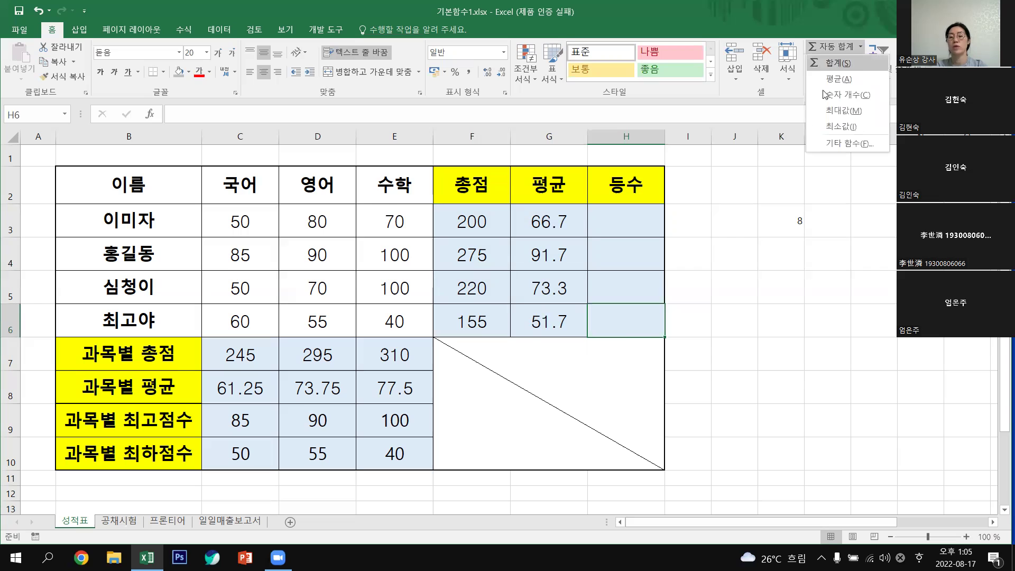
{"action": "left_click", "coordinate": [794, 221]}
{"action": "key", "text": "Delete"}
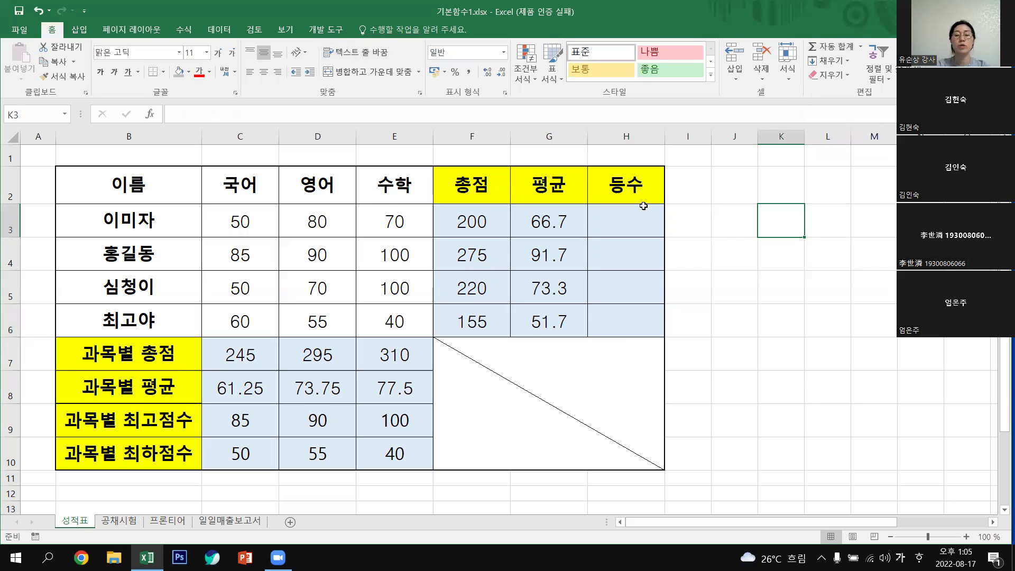
{"action": "left_click", "coordinate": [630, 218]}
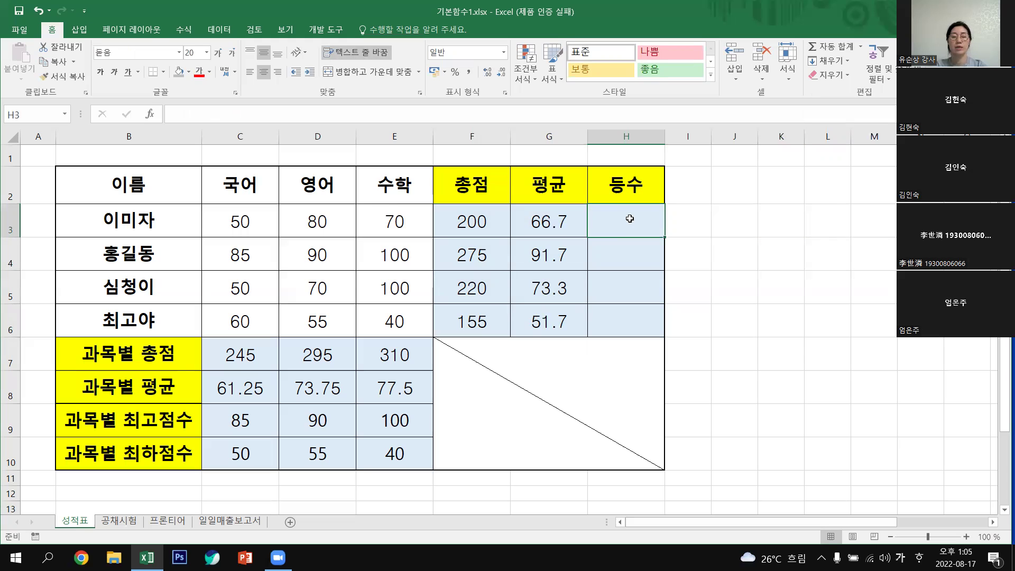
{"action": "left_click", "coordinate": [191, 28]}
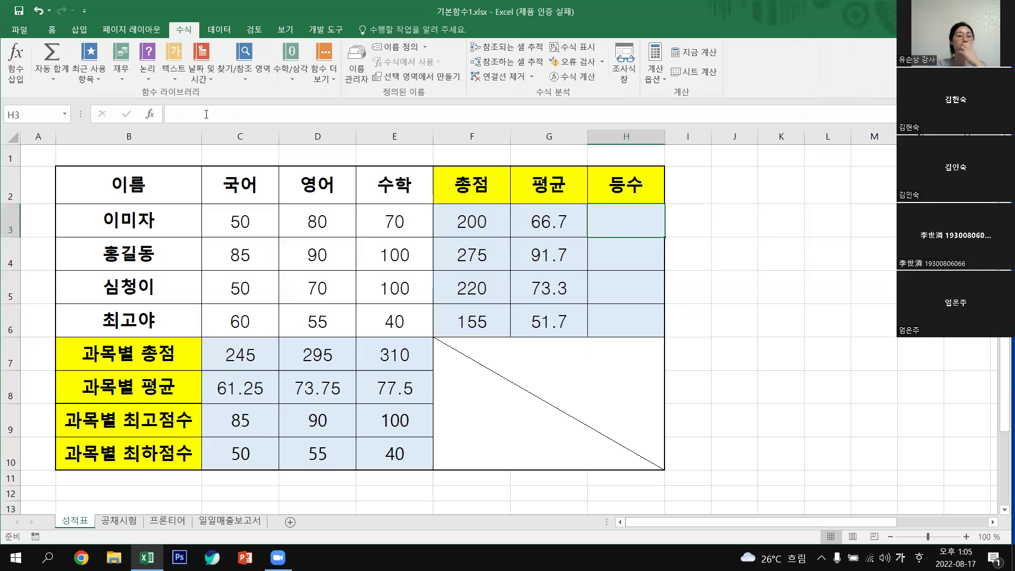
{"action": "left_click", "coordinate": [121, 80]}
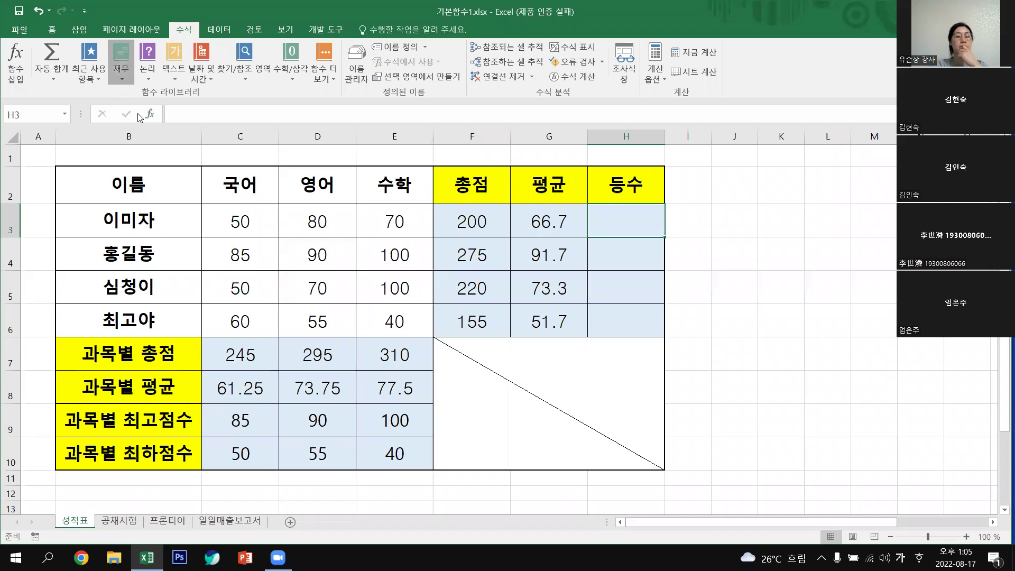
{"action": "left_click", "coordinate": [149, 78]}
{"action": "left_click", "coordinate": [149, 78]}
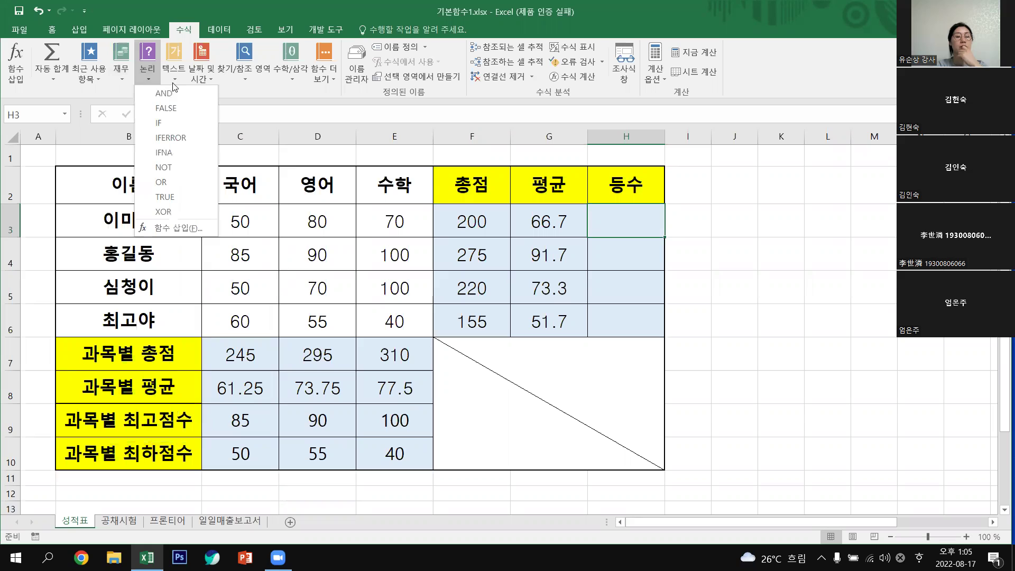
{"action": "left_click", "coordinate": [175, 79]}
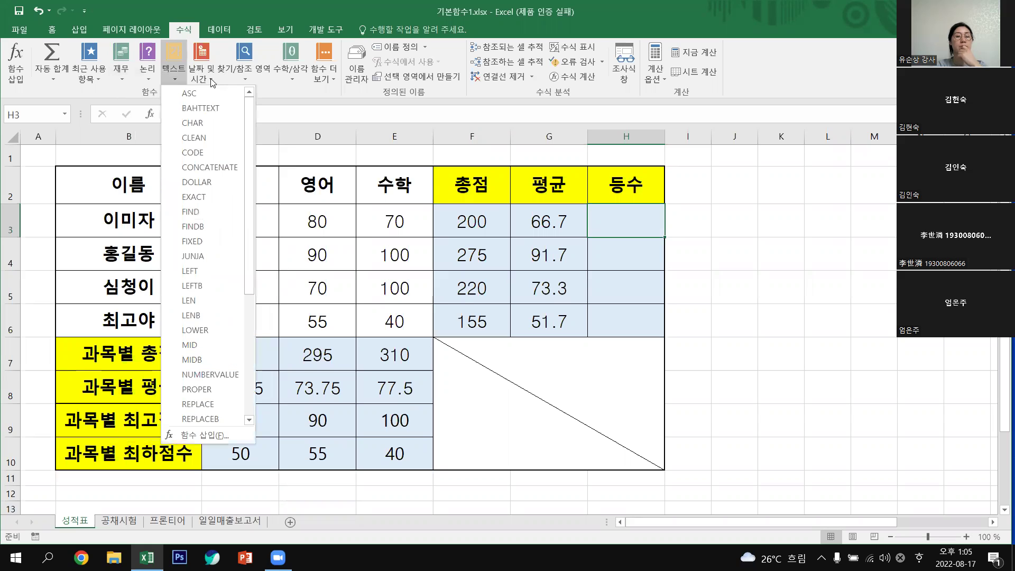
{"action": "left_click", "coordinate": [212, 81]}
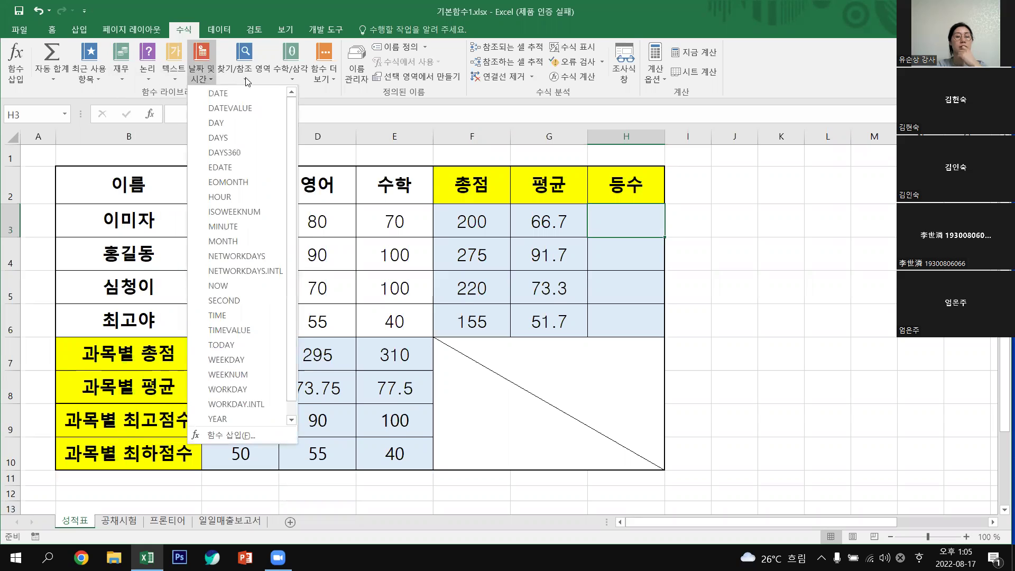
{"action": "left_click", "coordinate": [246, 77]}
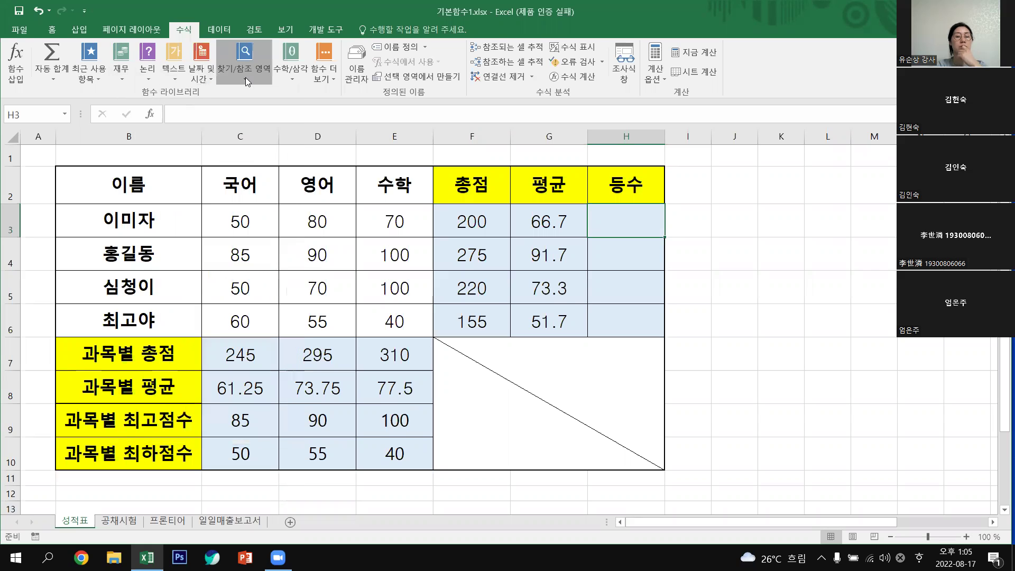
{"action": "left_click", "coordinate": [292, 78]}
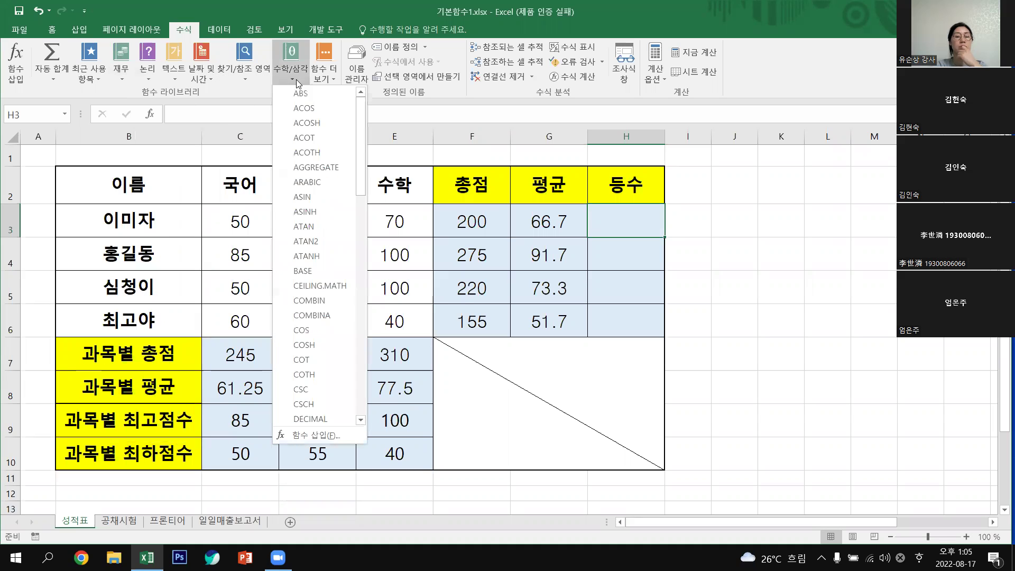
{"action": "left_click", "coordinate": [326, 78]}
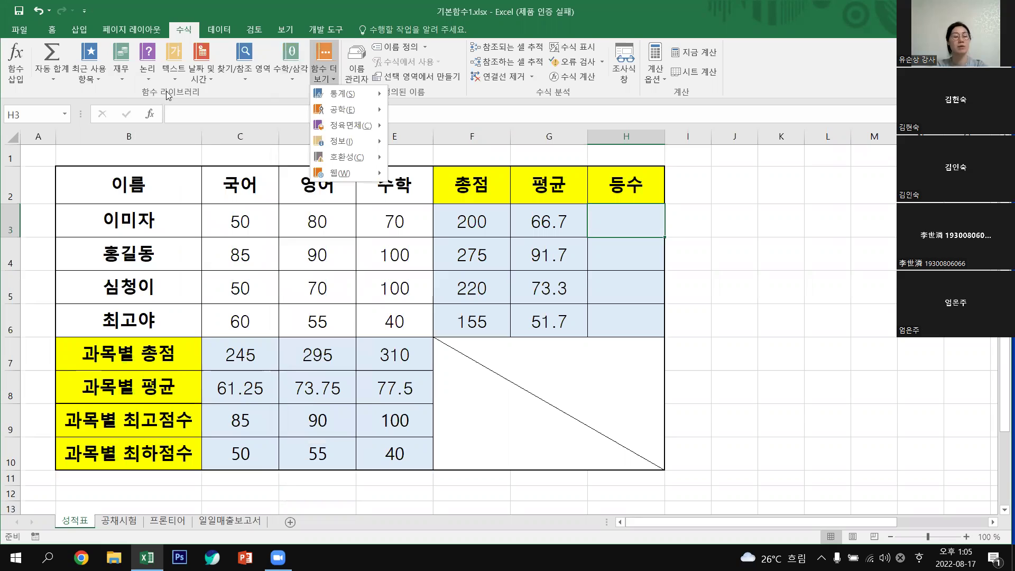
{"action": "left_click", "coordinate": [751, 210]}
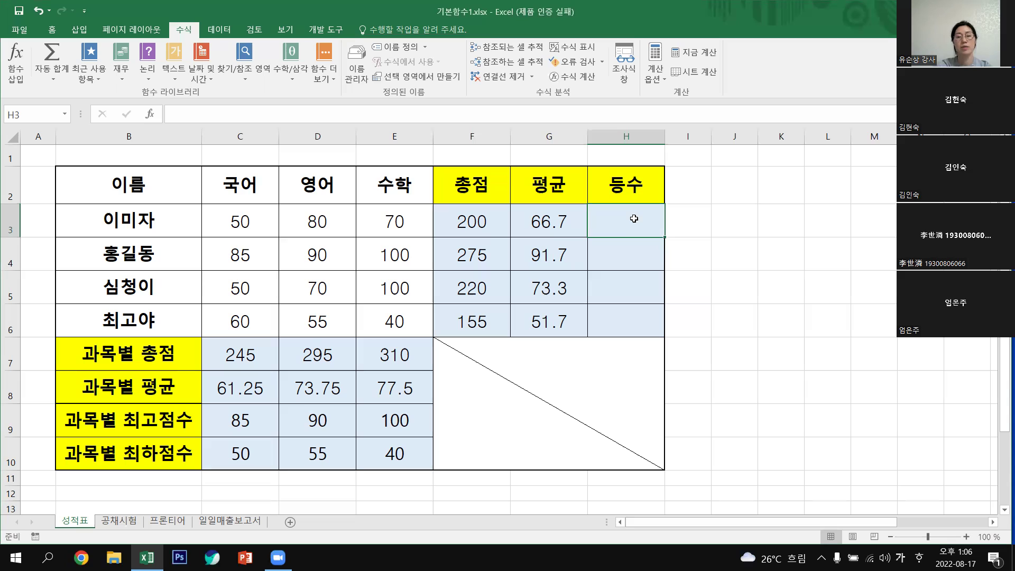
Type =RA in H3 and choose RANK from the autocomplete list, giving =RANK(.
{"action": "type", "text": "="}
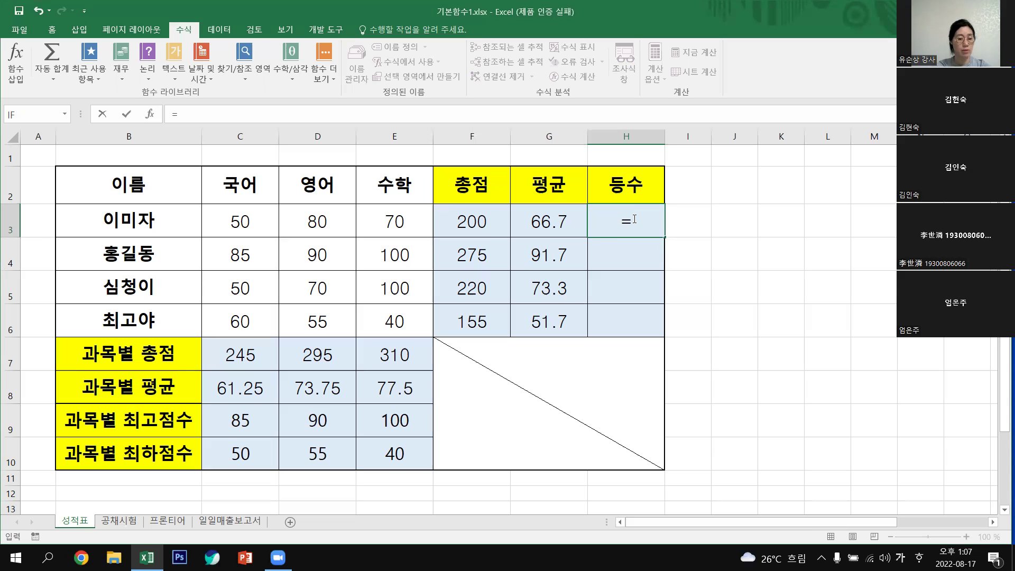
{"action": "type", "text": "ㄱ"}
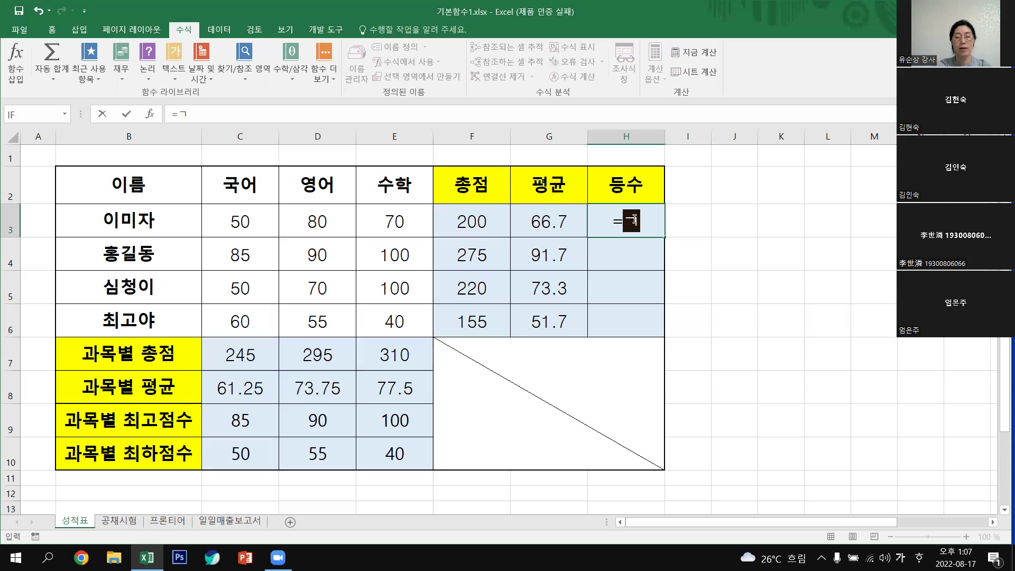
{"action": "key", "text": "BackSpace"}
{"action": "type", "text": "RA"}
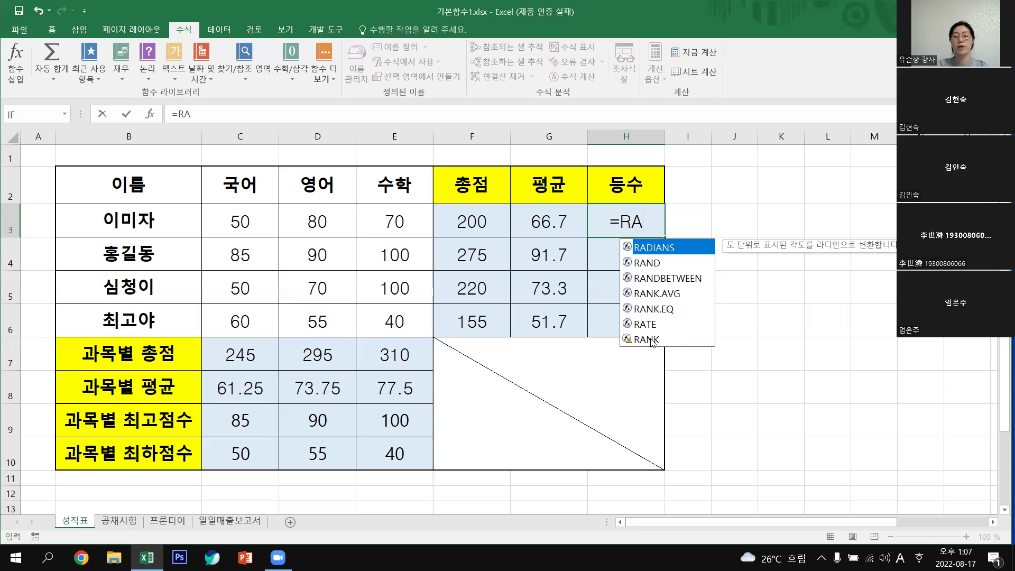
{"action": "left_click", "coordinate": [653, 340]}
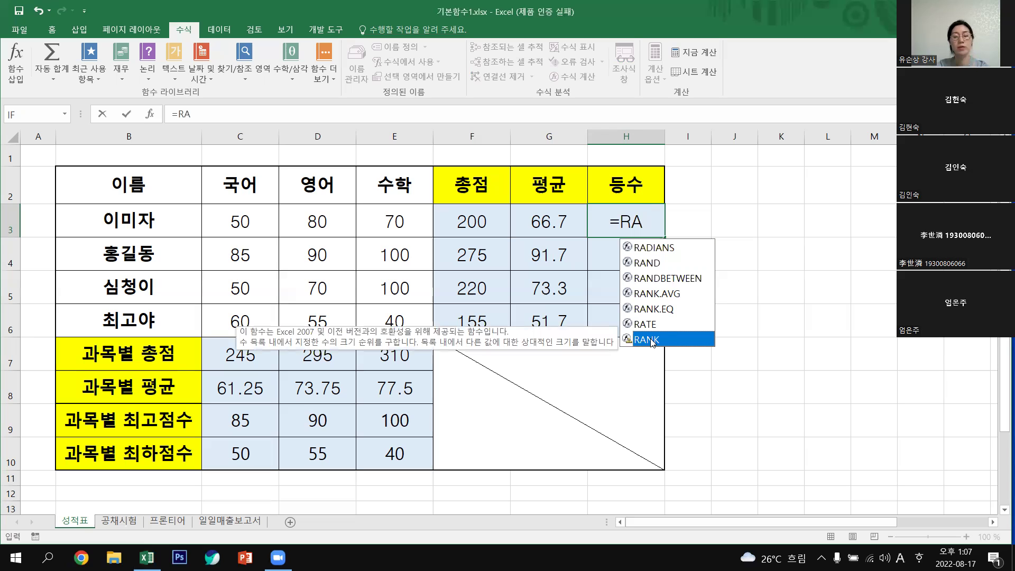
{"action": "double_click", "coordinate": [652, 340]}
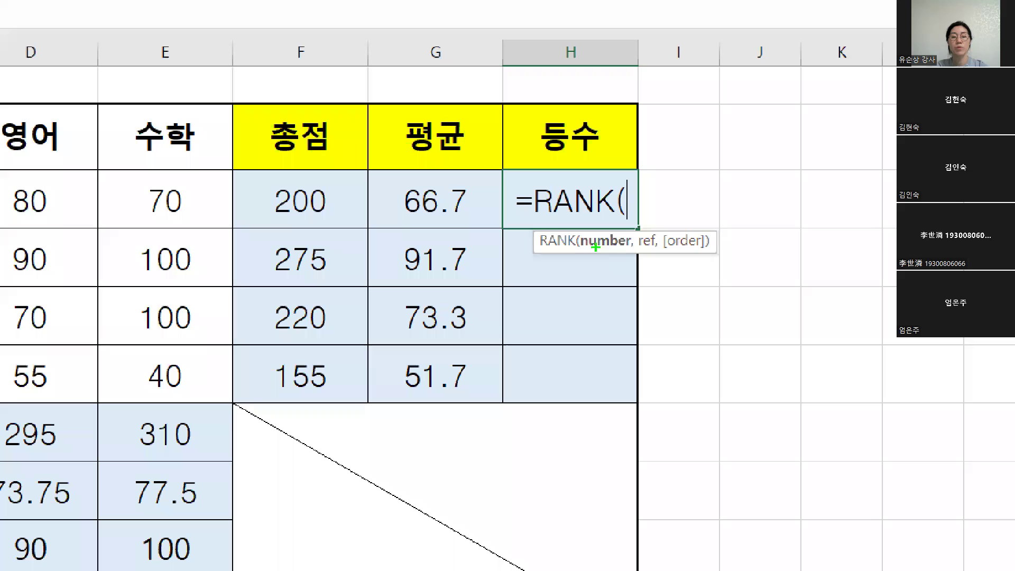
{"action": "mouse_move", "coordinate": [563, 232]}
{"action": "left_mouse_down"}
{"action": "mouse_move", "coordinate": [559, 252]}
{"action": "mouse_move", "coordinate": [595, 268]}
{"action": "left_mouse_up"}
{"action": "left_click_drag", "start_coordinate": [708, 227], "coordinate": [714, 260]}
{"action": "mouse_move", "coordinate": [634, 243]}
{"action": "left_mouse_down"}
{"action": "mouse_move", "coordinate": [643, 260]}
{"action": "mouse_move", "coordinate": [666, 264]}
{"action": "left_mouse_up"}
{"action": "left_click_drag", "start_coordinate": [604, 244], "coordinate": [579, 240]}
{"action": "left_click_drag", "start_coordinate": [656, 235], "coordinate": [647, 259]}
{"action": "left_click_drag", "start_coordinate": [701, 233], "coordinate": [717, 269]}
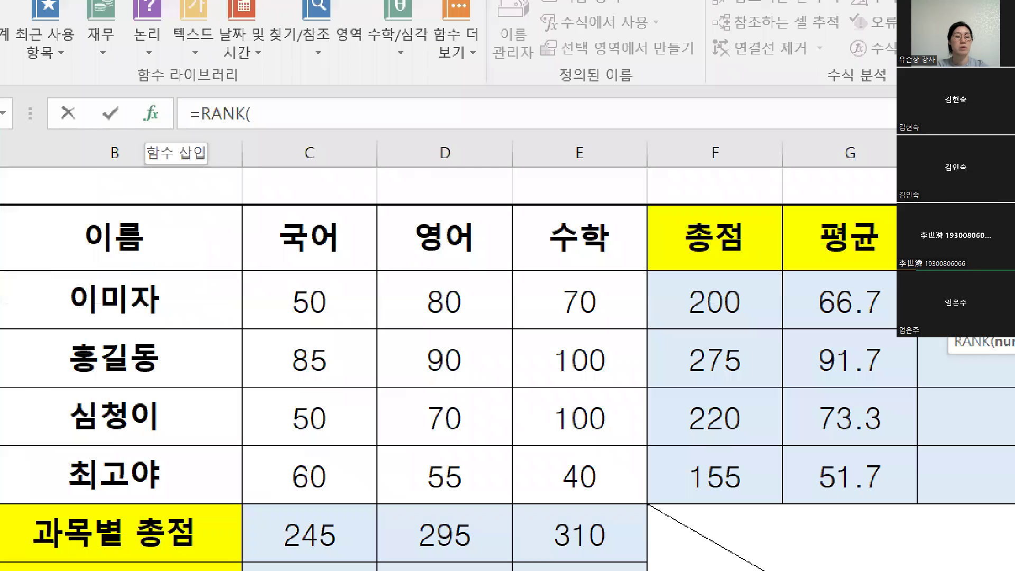
{"action": "mouse_move", "coordinate": [133, 86]}
{"action": "left_mouse_down"}
{"action": "mouse_move", "coordinate": [167, 132]}
{"action": "mouse_move", "coordinate": [161, 142]}
{"action": "left_mouse_up"}
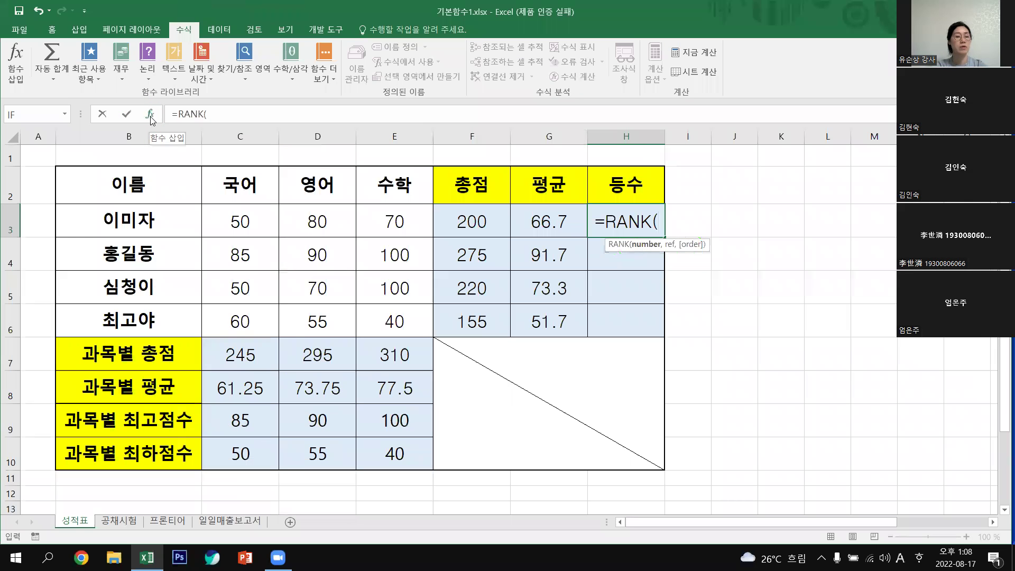
In the RANK Function Arguments dialog, set Number to G3 and Ref to G3:H6.
{"action": "left_click", "coordinate": [151, 114]}
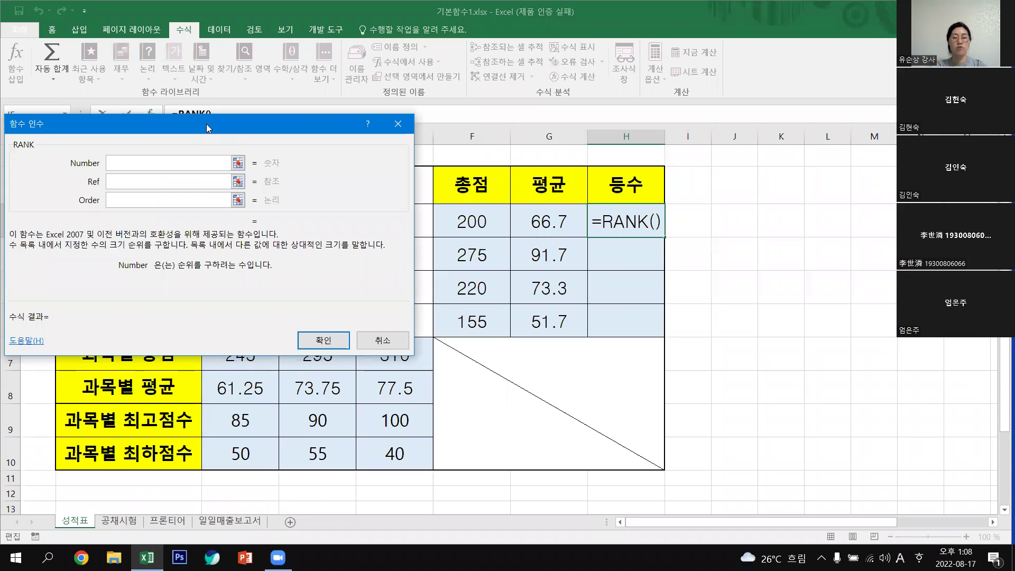
{"action": "left_click_drag", "start_coordinate": [206, 124], "coordinate": [684, 164]}
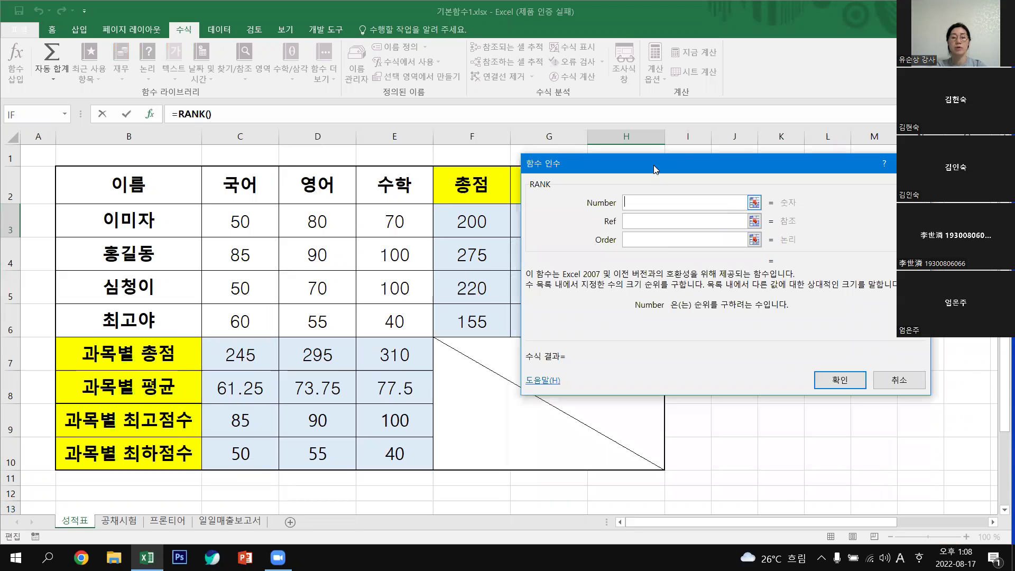
{"action": "left_click_drag", "start_coordinate": [621, 162], "coordinate": [764, 153]}
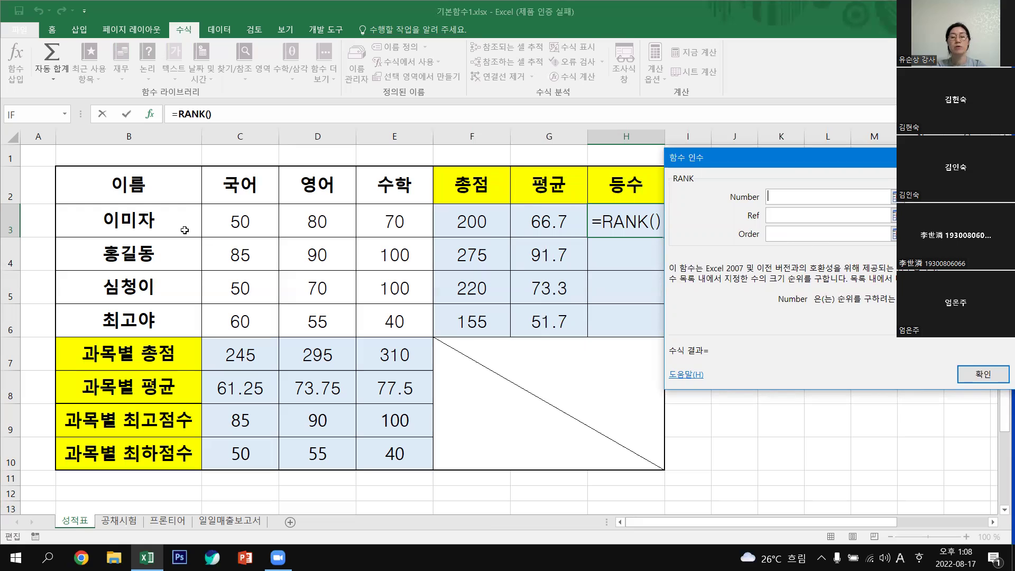
{"action": "left_click", "coordinate": [540, 222]}
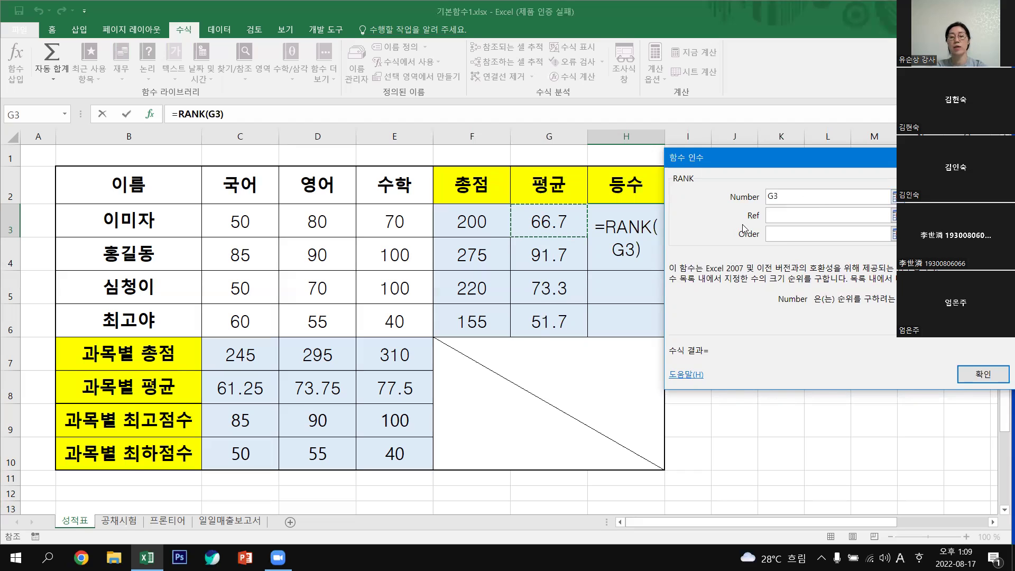
{"action": "left_click", "coordinate": [780, 217]}
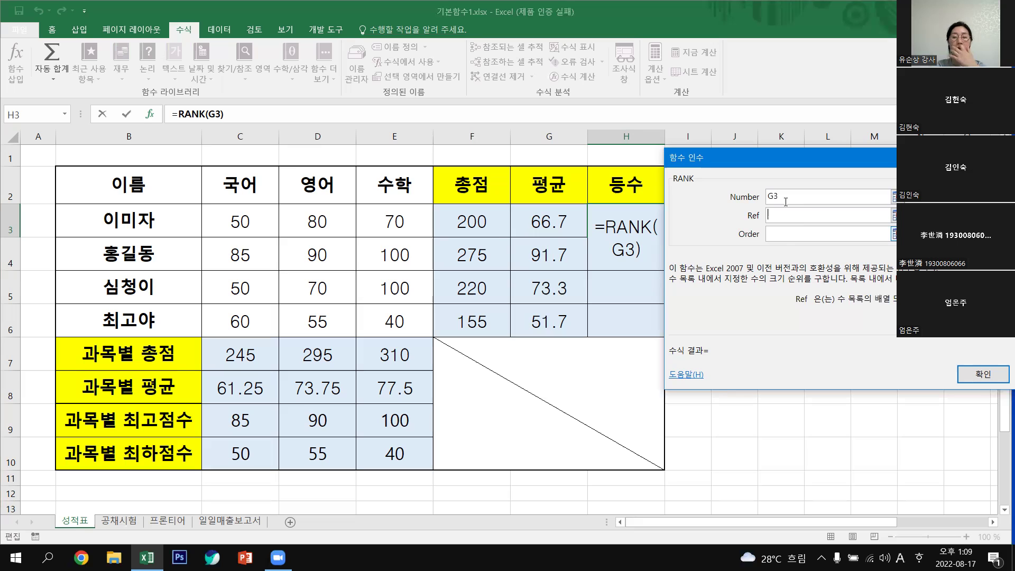
{"action": "left_click_drag", "start_coordinate": [591, 329], "coordinate": [517, 220]}
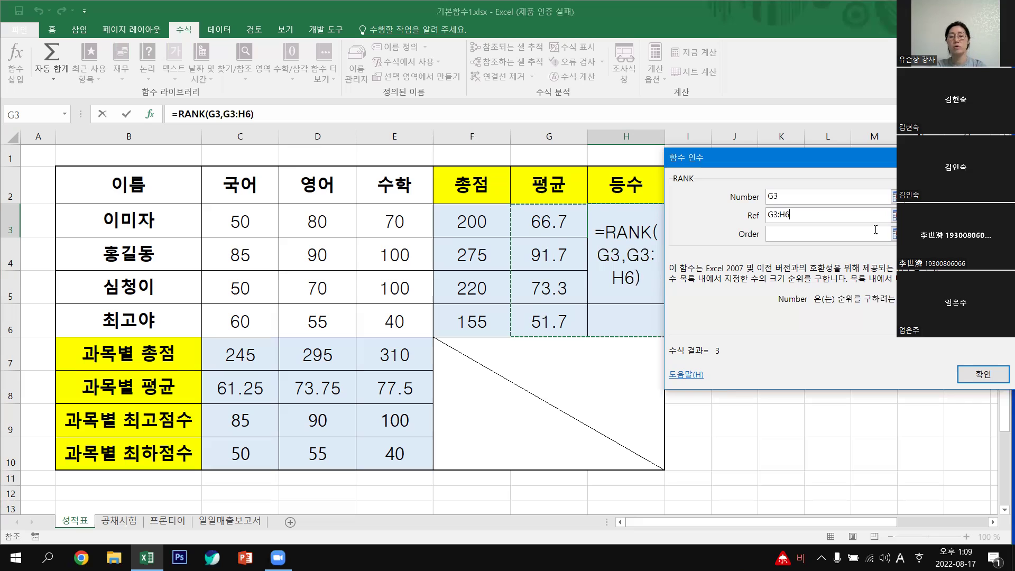
{"action": "left_click", "coordinate": [781, 192]}
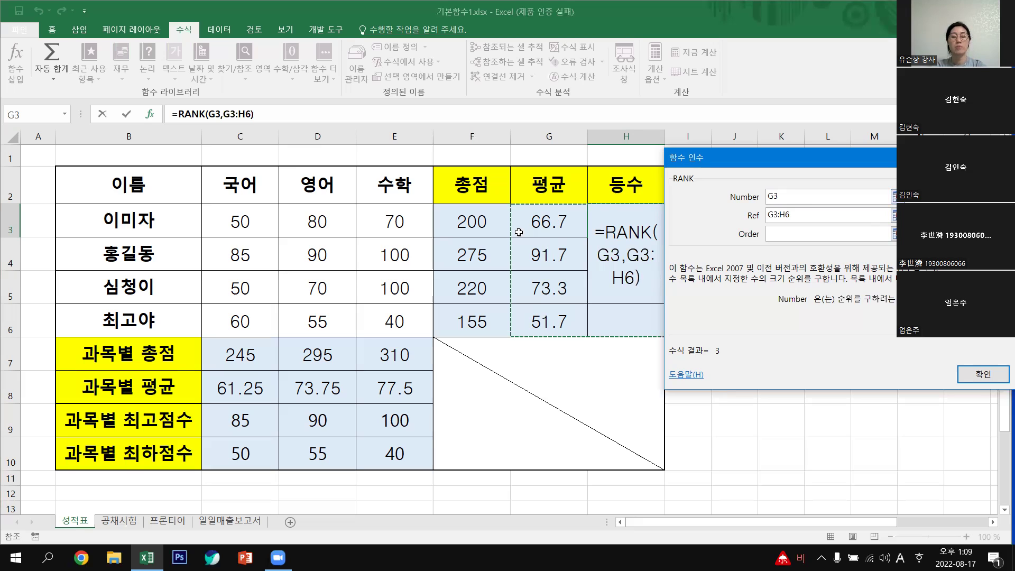
{"action": "left_click", "coordinate": [782, 214]}
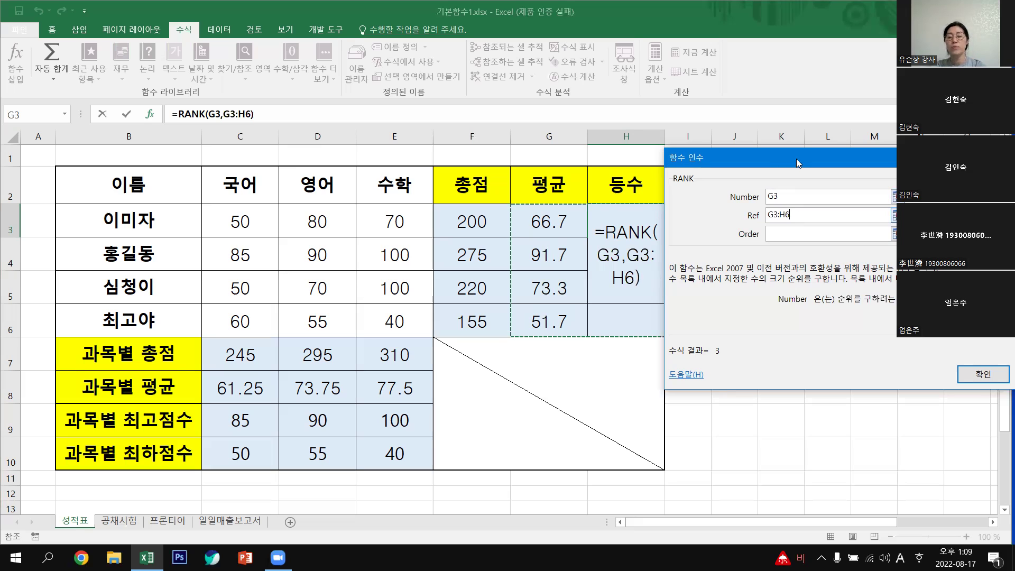
{"action": "left_click_drag", "start_coordinate": [837, 188], "coordinate": [734, 138]}
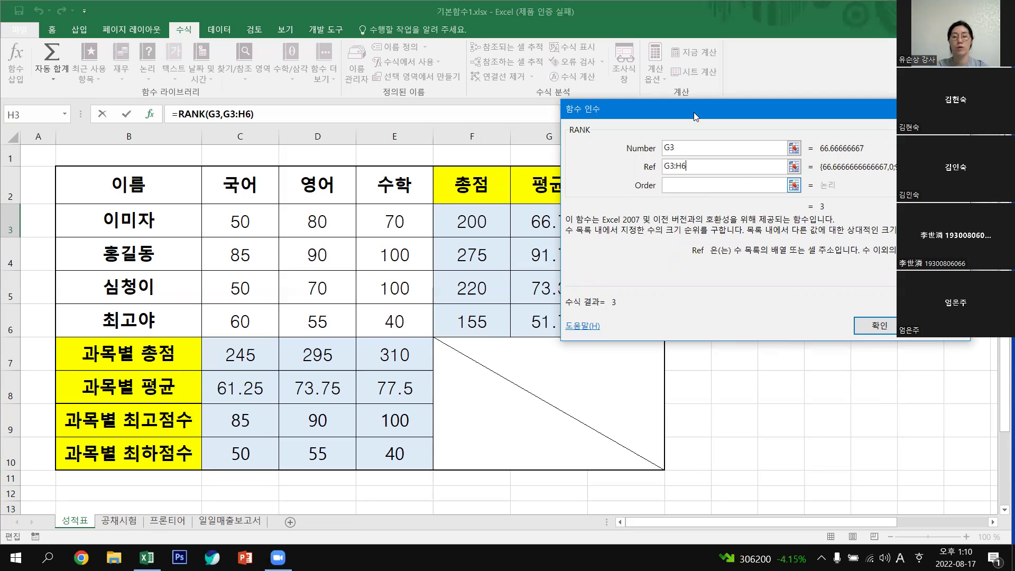
{"action": "left_click_drag", "start_coordinate": [694, 112], "coordinate": [759, 131]}
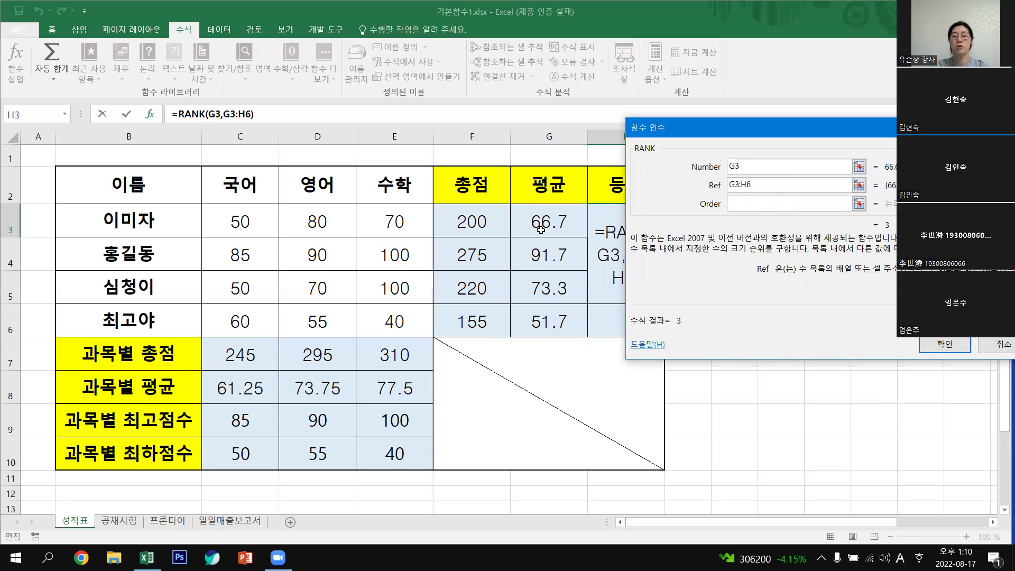
Confirm =RANK(G3,G3:H6) in H3 and dismiss the circular reference warning.
{"action": "left_click", "coordinate": [750, 203]}
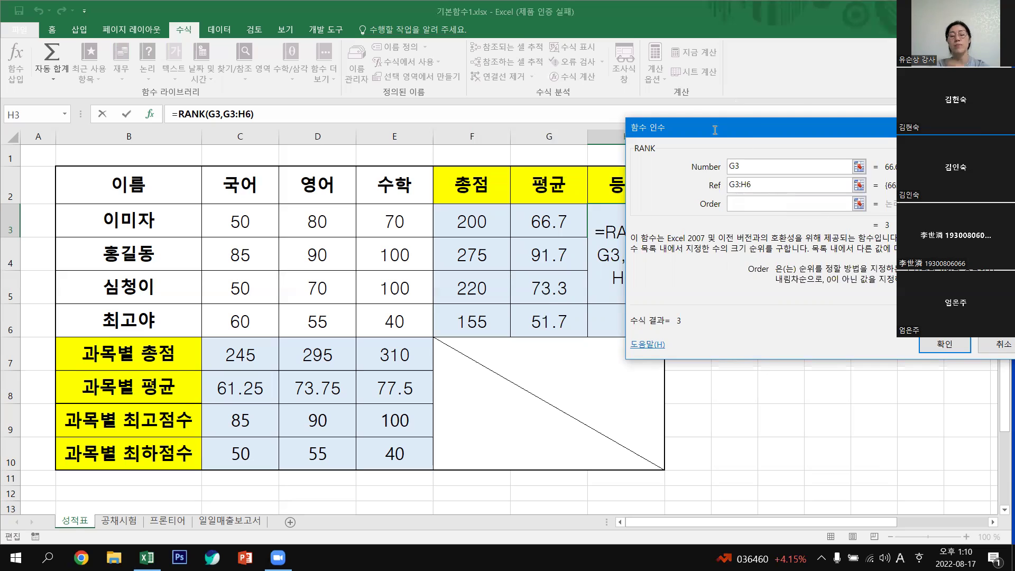
{"action": "left_click_drag", "start_coordinate": [717, 130], "coordinate": [671, 75]}
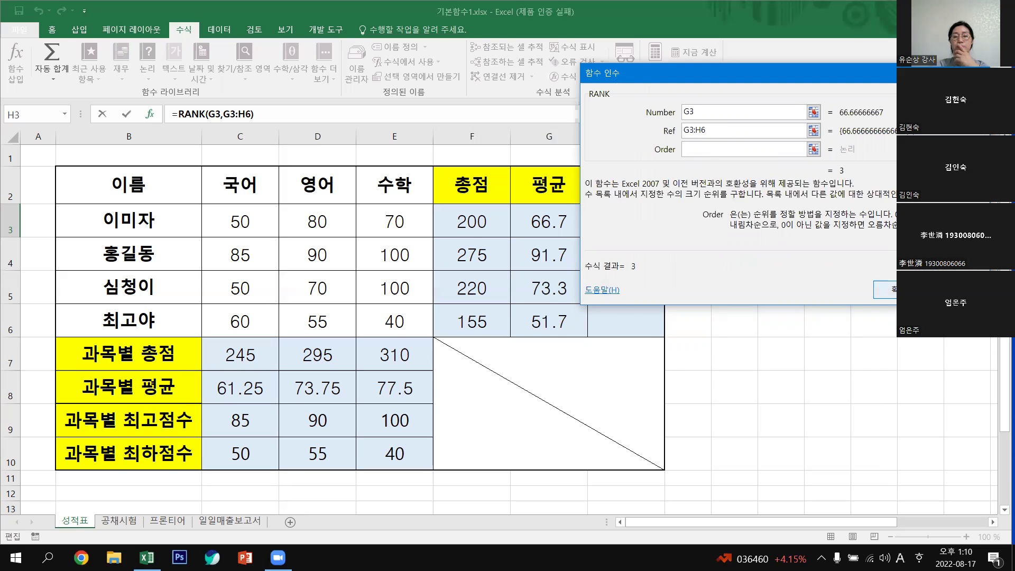
{"action": "key", "text": "Return"}
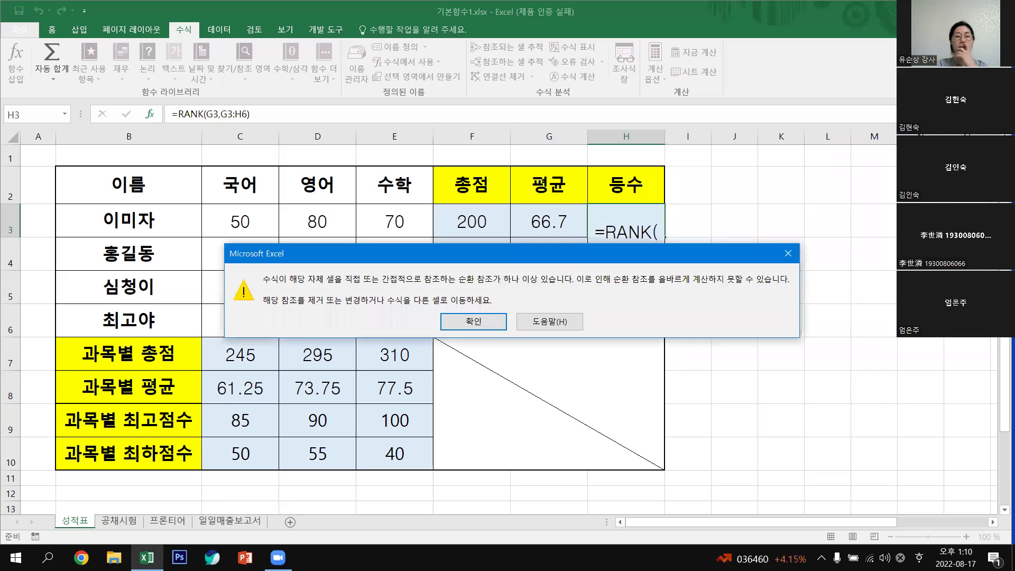
{"action": "left_click", "coordinate": [476, 324]}
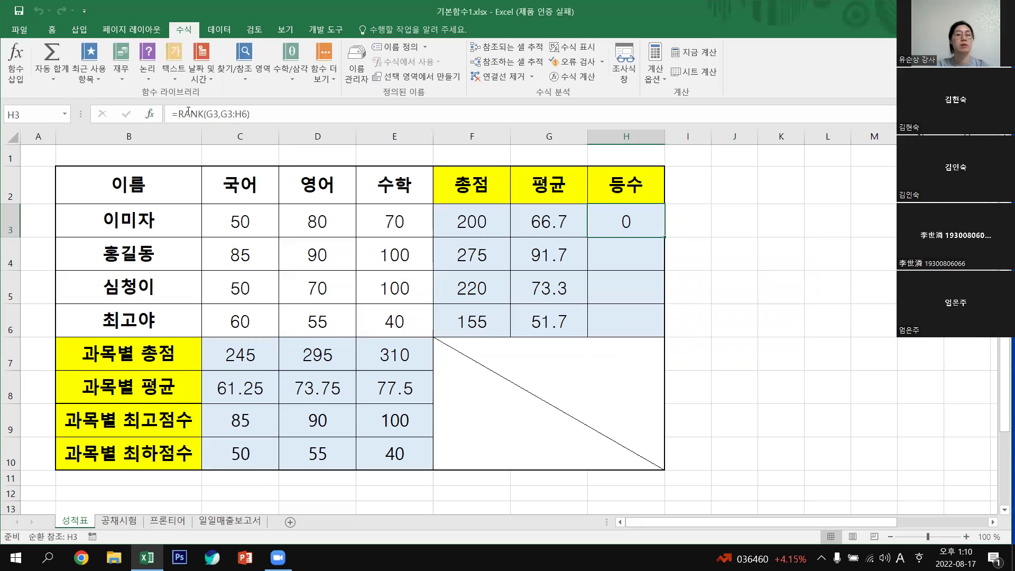
Reopen the RANK arguments for H3's formula and confirm them, which returns 0.
{"action": "key", "text": "F2"}
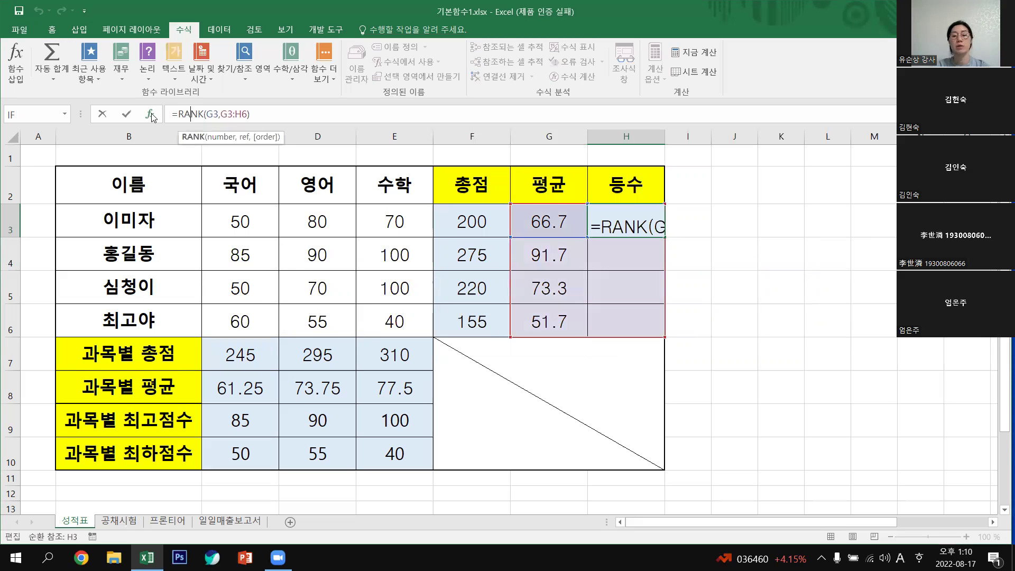
{"action": "key", "text": "F2"}
{"action": "key", "text": "shift+F3"}
{"action": "left_click", "coordinate": [728, 147]}
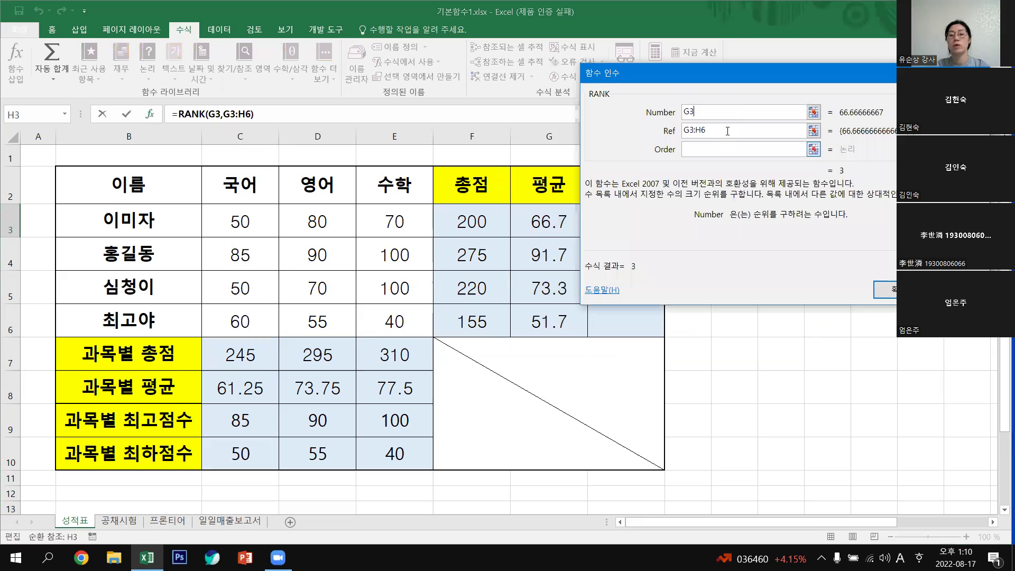
{"action": "left_click", "coordinate": [702, 151]}
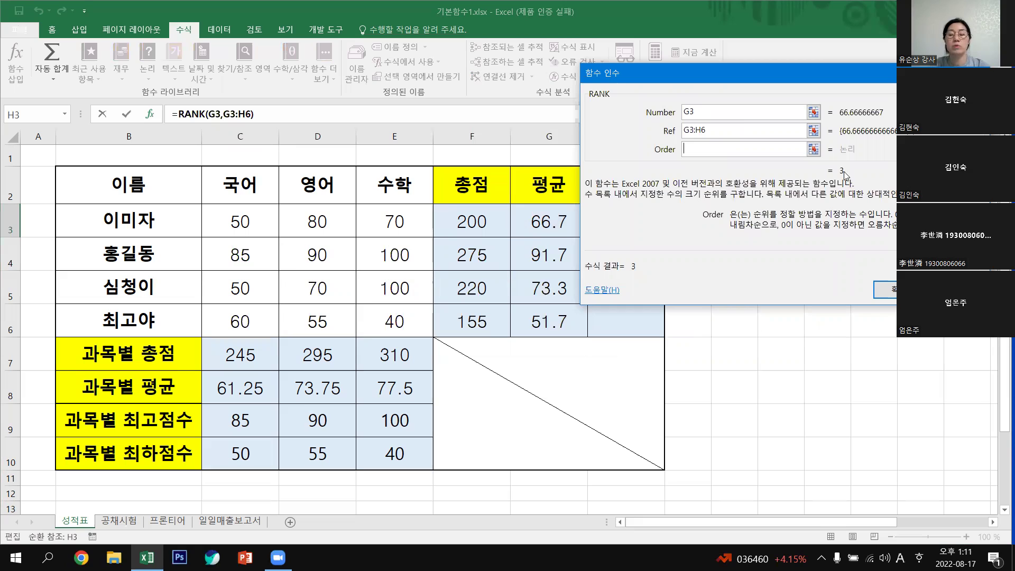
{"action": "left_click", "coordinate": [885, 290]}
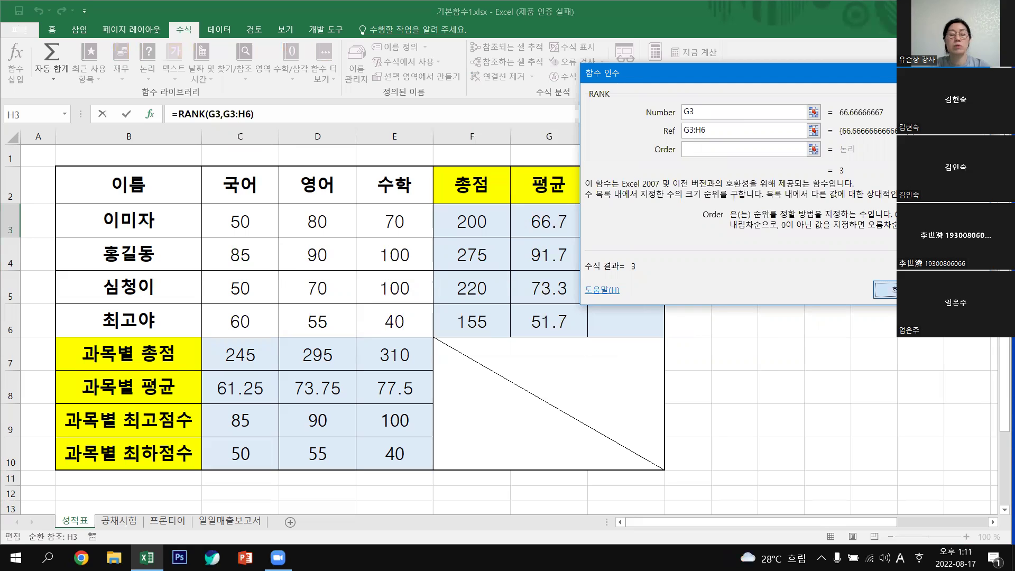
Check G3's average, then clear the zero rank formula from H3.
{"action": "left_click", "coordinate": [556, 220]}
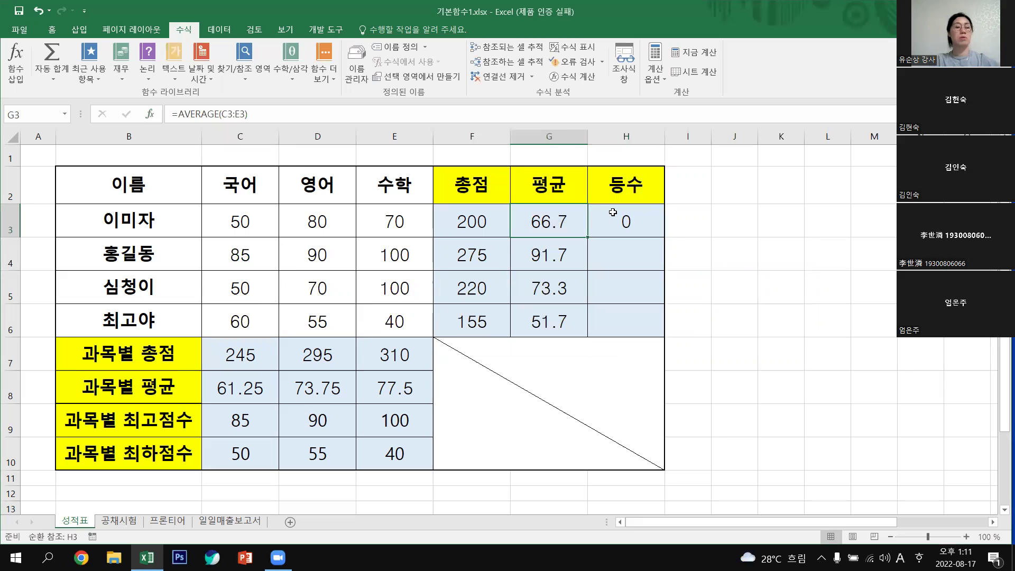
{"action": "left_click", "coordinate": [613, 212]}
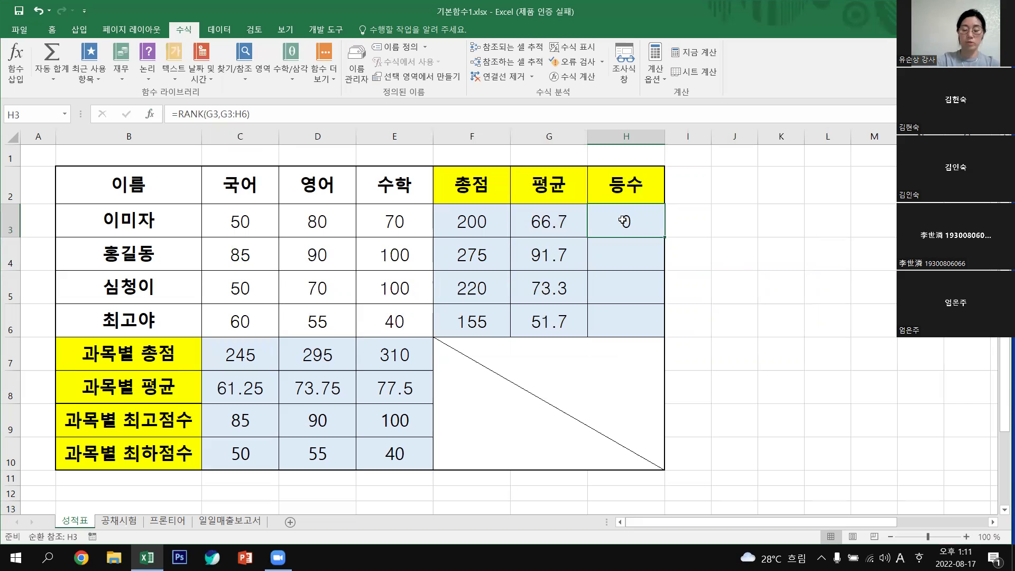
{"action": "key", "text": "Delete"}
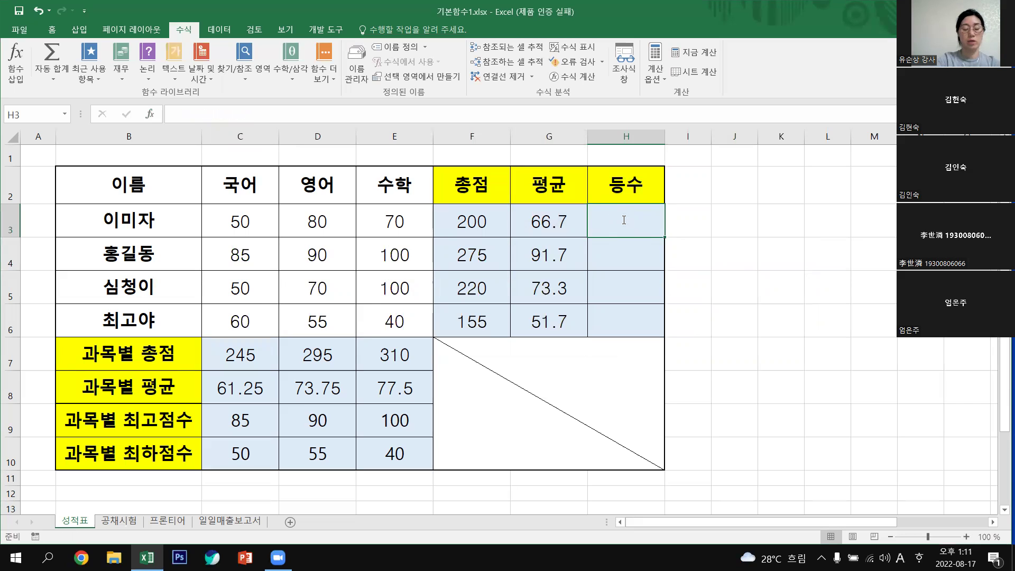
Enter =RANK(G3,G3:G6) in H3 via Function Arguments, ranking the first student 3rd.
{"action": "type", "text": "=RAN"}
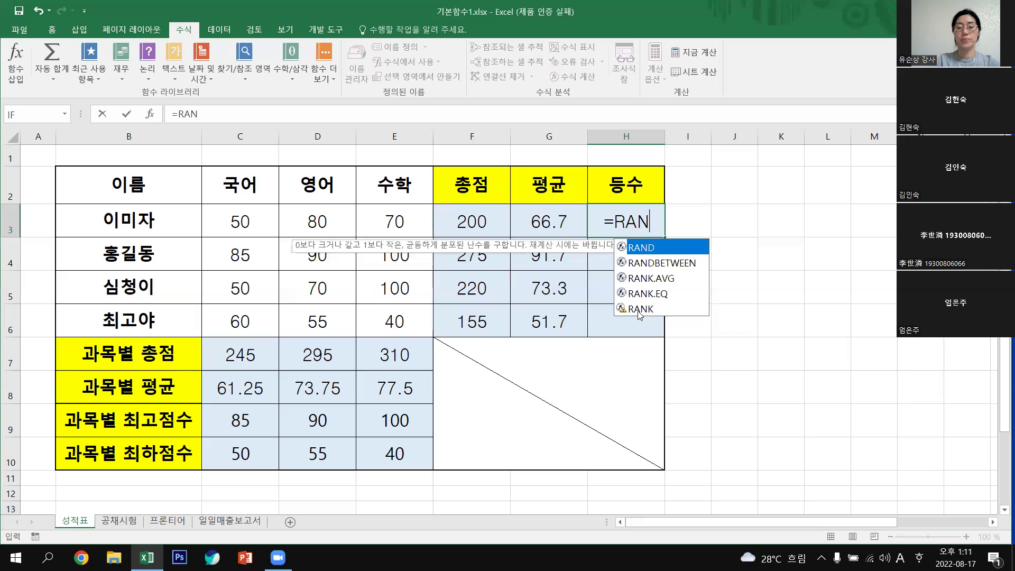
{"action": "double_click", "coordinate": [640, 312]}
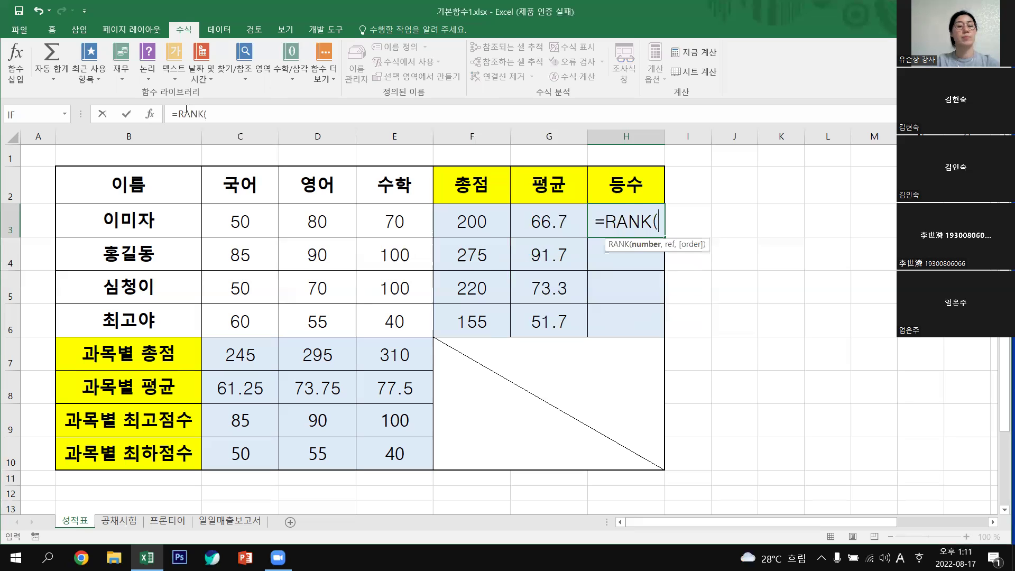
{"action": "left_click", "coordinate": [149, 113]}
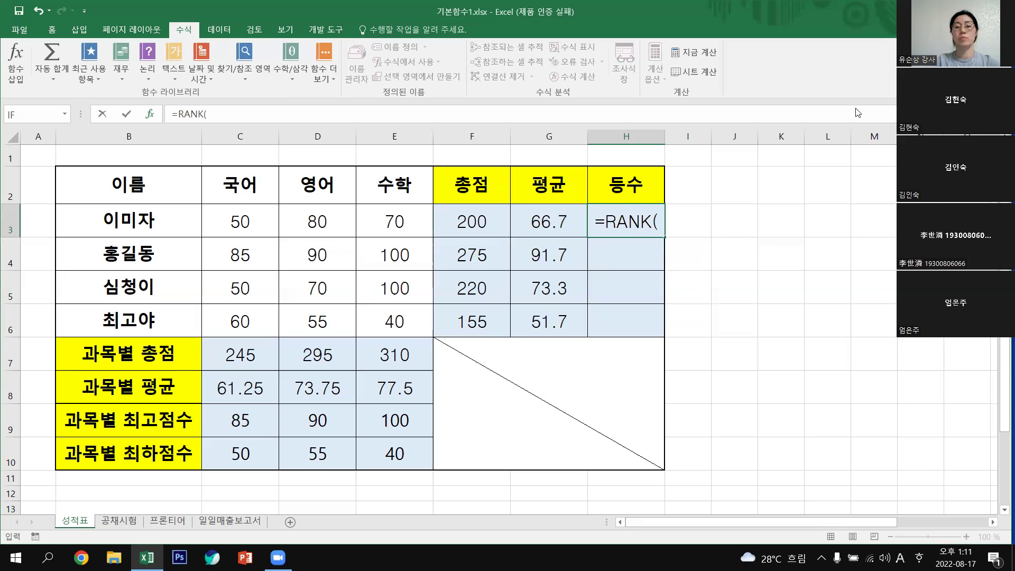
{"action": "left_click", "coordinate": [549, 221]}
{"action": "key", "text": "Tab"}
{"action": "left_click_drag", "start_coordinate": [554, 324], "coordinate": [550, 222]}
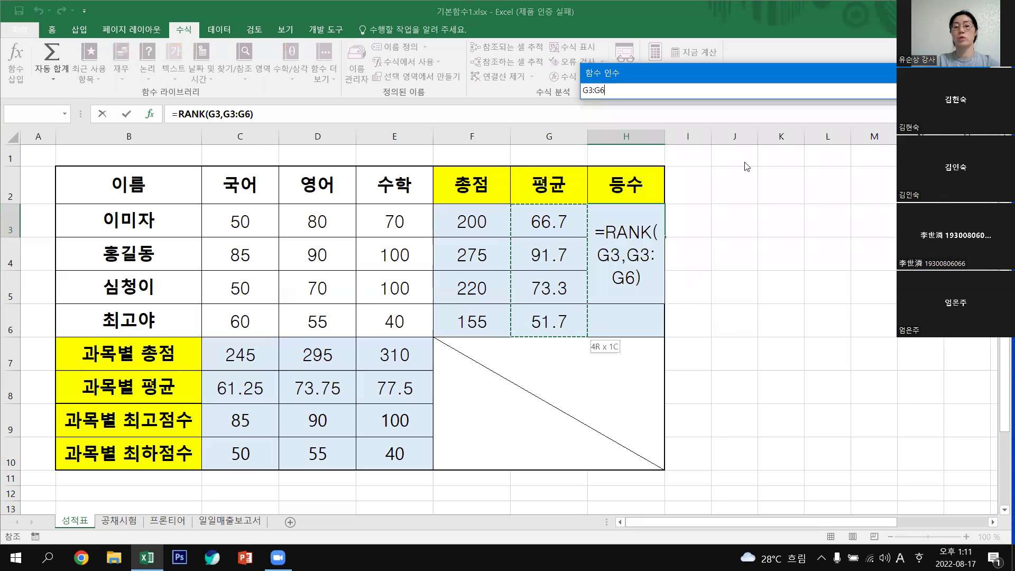
{"action": "left_click", "coordinate": [730, 149]}
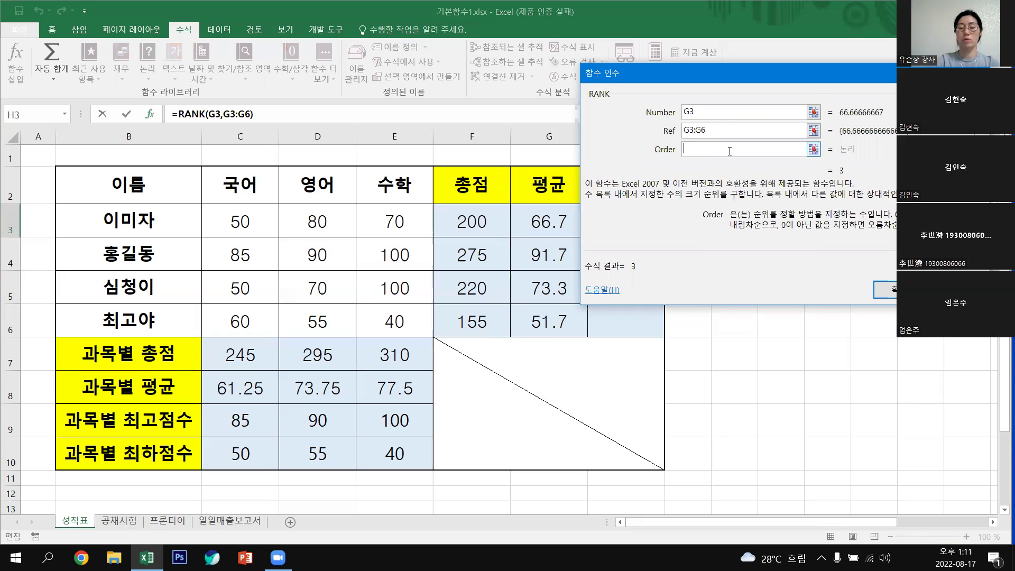
{"action": "key", "text": "Return"}
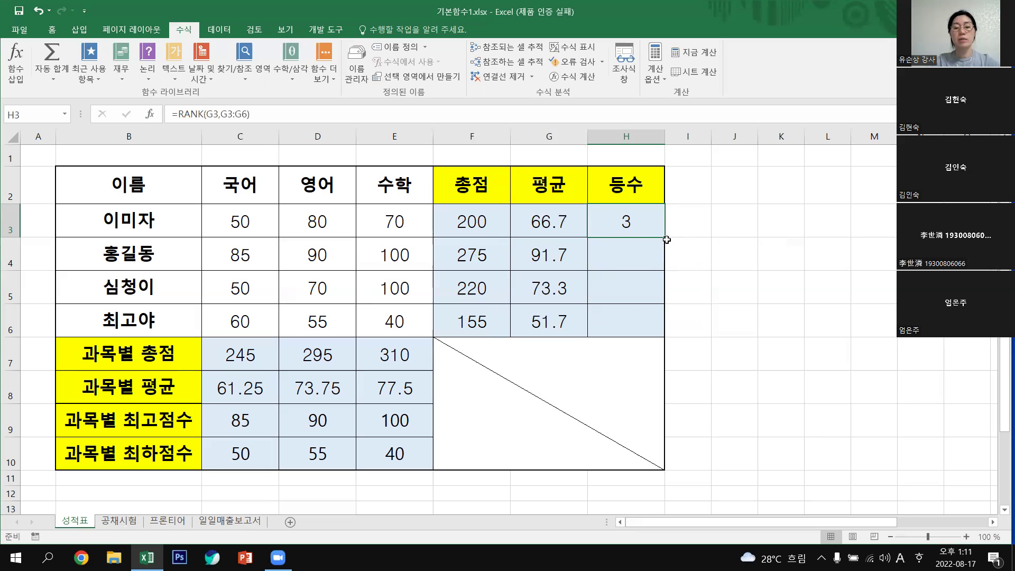
{"action": "left_click_drag", "start_coordinate": [665, 242], "coordinate": [674, 271]}
{"action": "left_click_drag", "start_coordinate": [666, 325], "coordinate": [811, 325]}
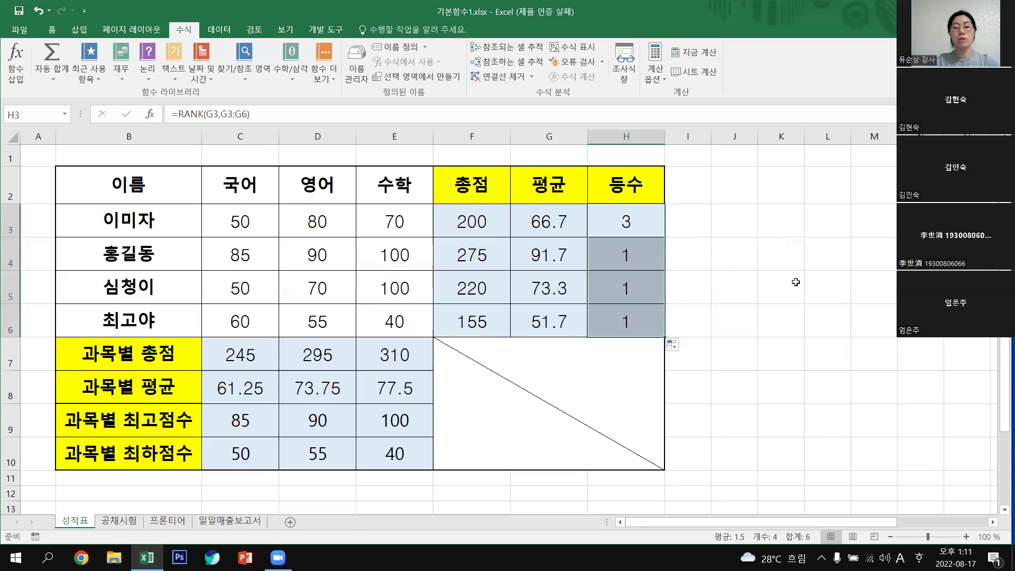
{"action": "key", "text": "Right"}
{"action": "key", "text": "Right"}
{"action": "key", "text": "Right"}
{"action": "key", "text": "Down"}
{"action": "key", "text": "Down"}
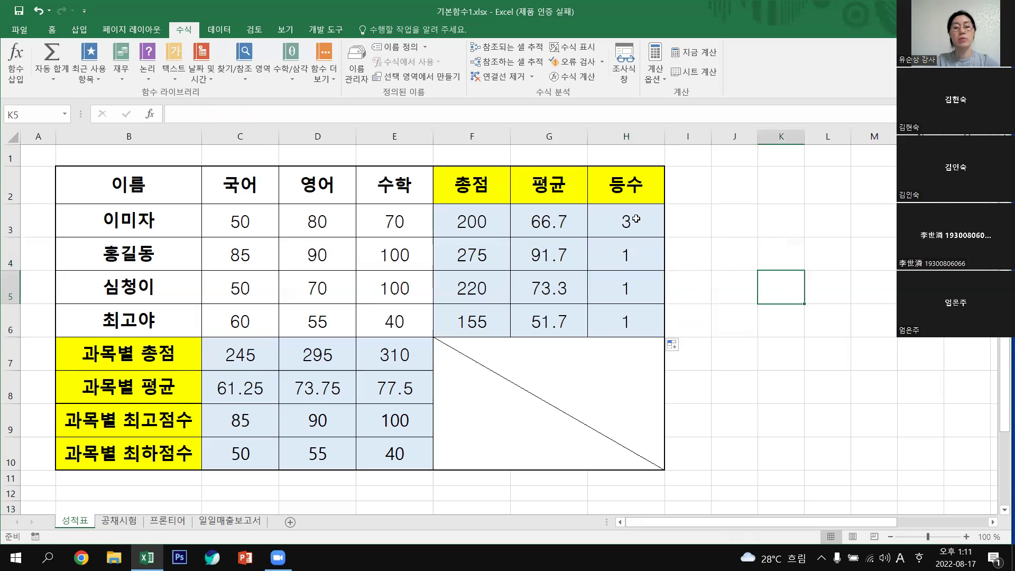
{"action": "left_click_drag", "start_coordinate": [640, 255], "coordinate": [644, 324]}
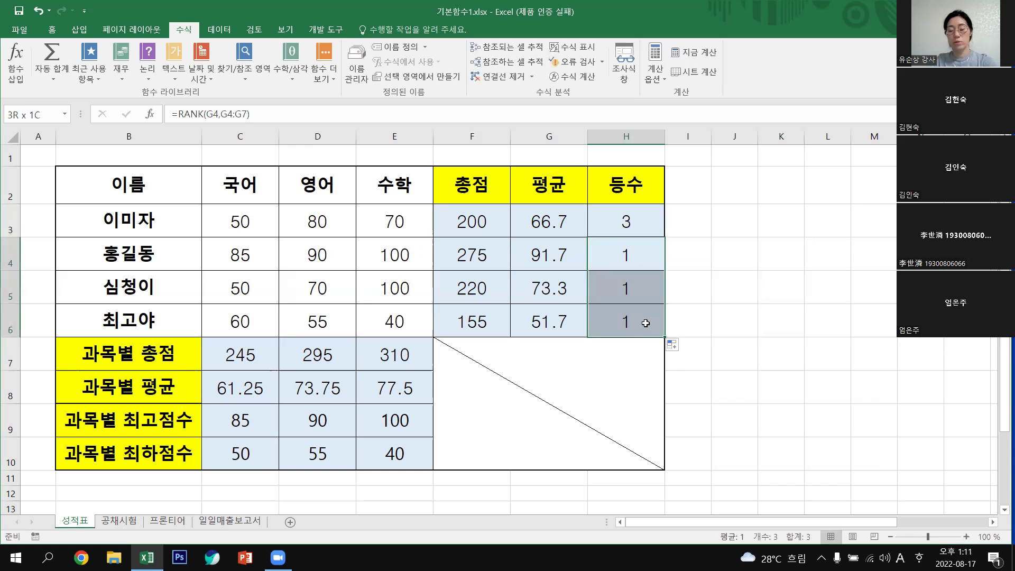
{"action": "key", "text": "Delete"}
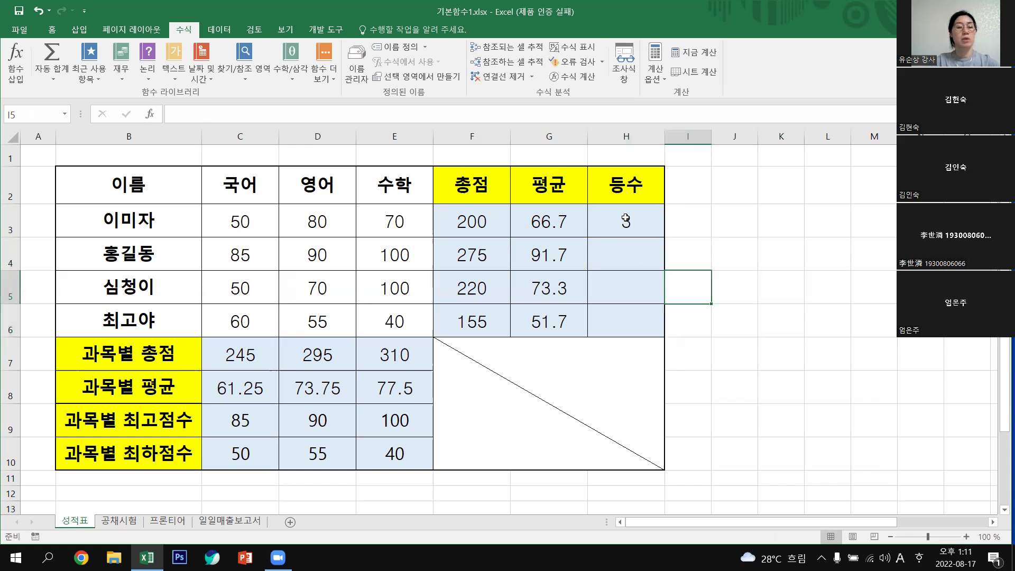
{"action": "left_click", "coordinate": [626, 217]}
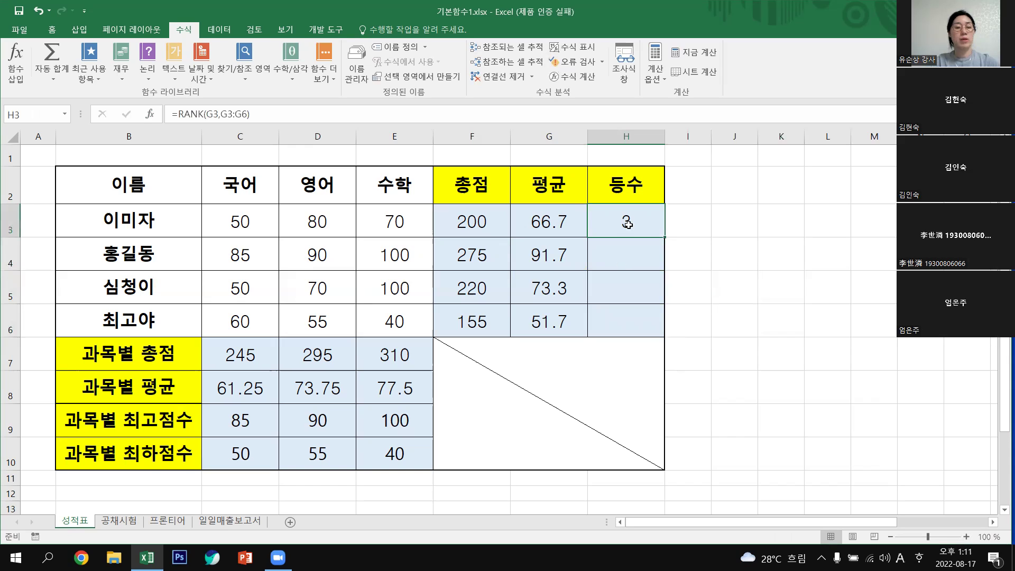
Inspect the averages range G3:G6 and return to H3's rank formula.
{"action": "left_click", "coordinate": [556, 256]}
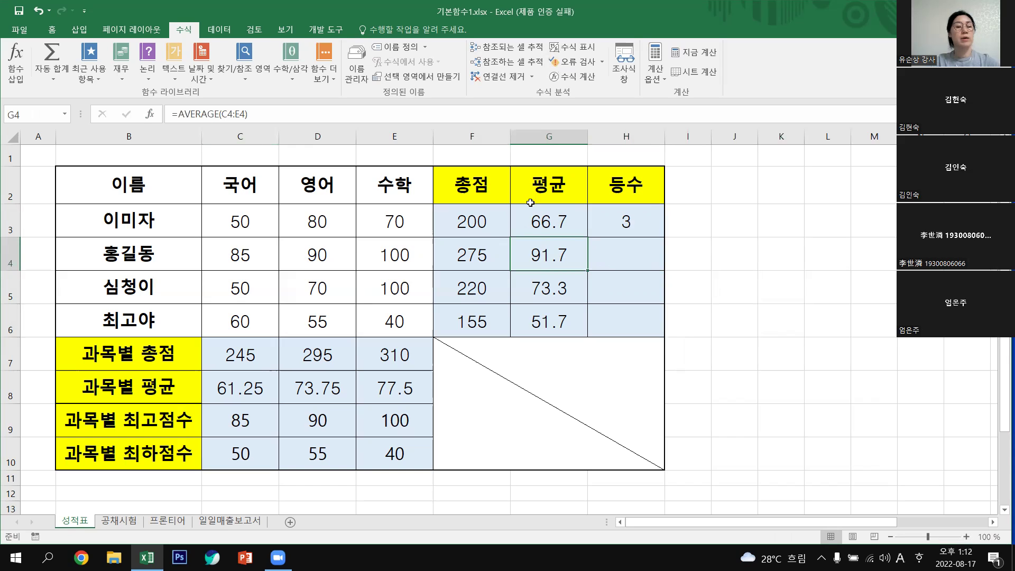
{"action": "key", "text": "Up"}
{"action": "key", "text": "Right"}
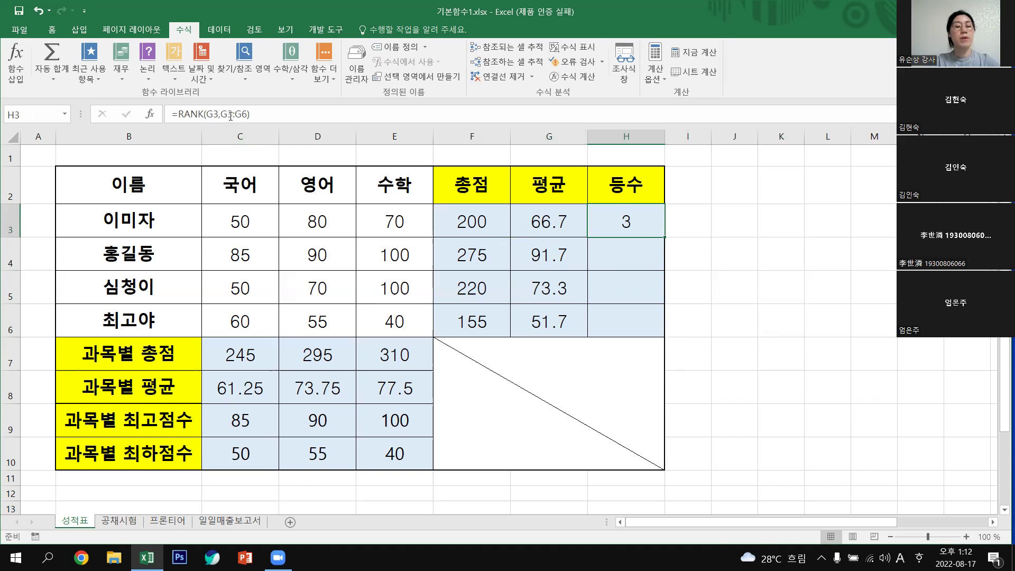
{"action": "left_click_drag", "start_coordinate": [544, 222], "coordinate": [556, 320]}
{"action": "left_click_drag", "start_coordinate": [555, 259], "coordinate": [554, 259]}
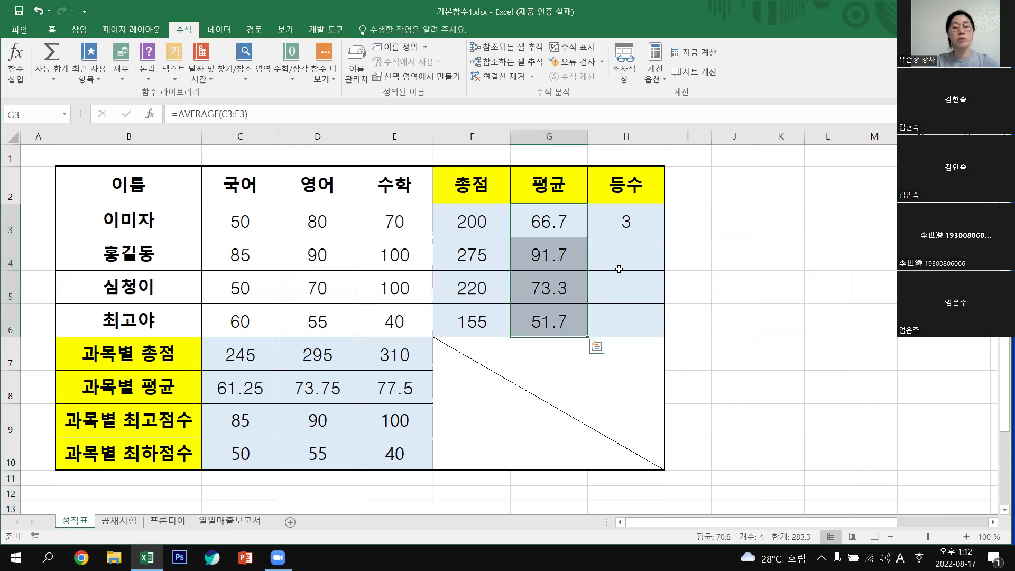
{"action": "left_click", "coordinate": [621, 227]}
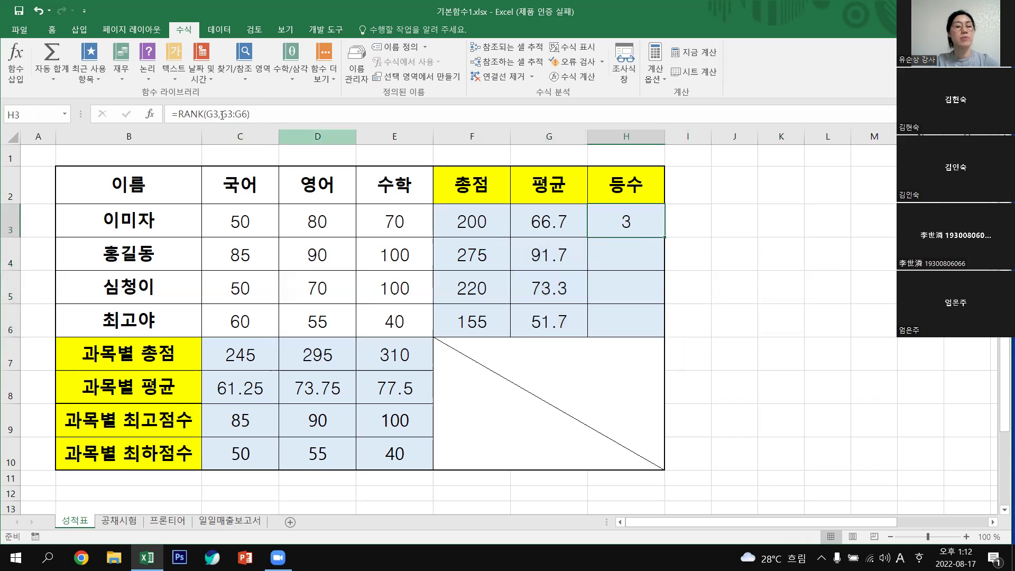
Examine the G3 and G3:G6 arguments in the formula bar, then open RANK's Function Arguments.
{"action": "left_click", "coordinate": [246, 114]}
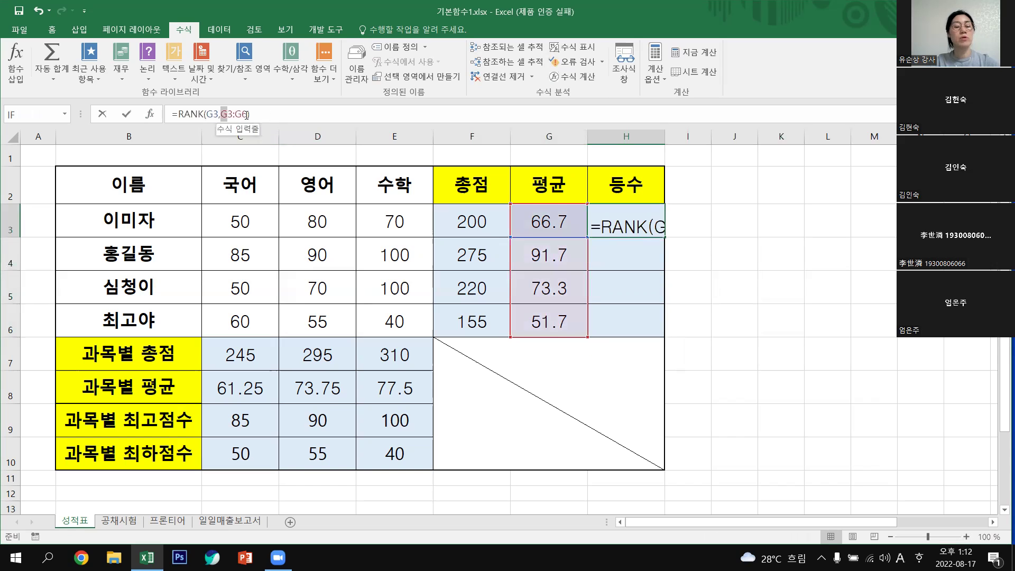
{"action": "double_click", "coordinate": [246, 115]}
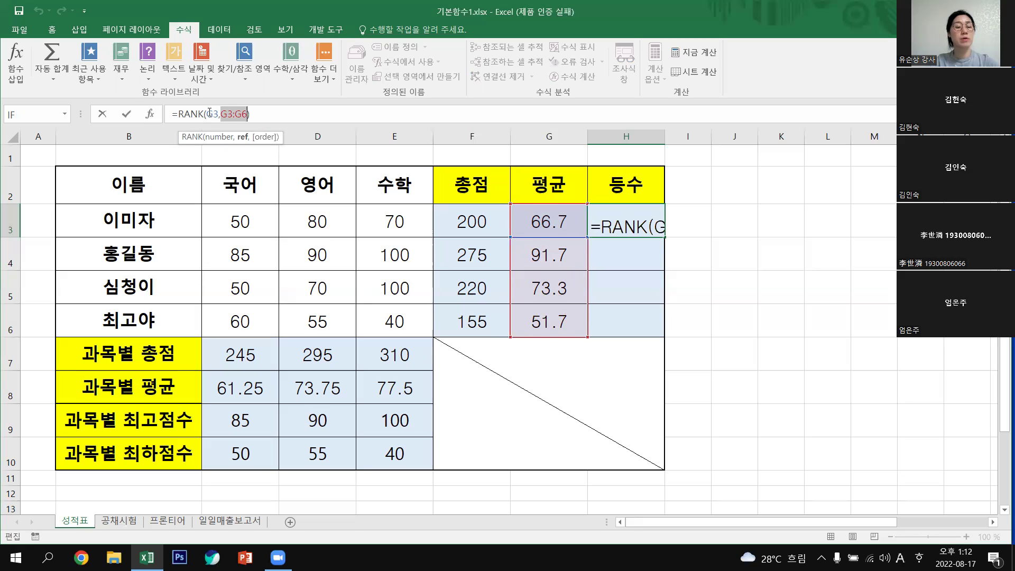
{"action": "left_click", "coordinate": [210, 113]}
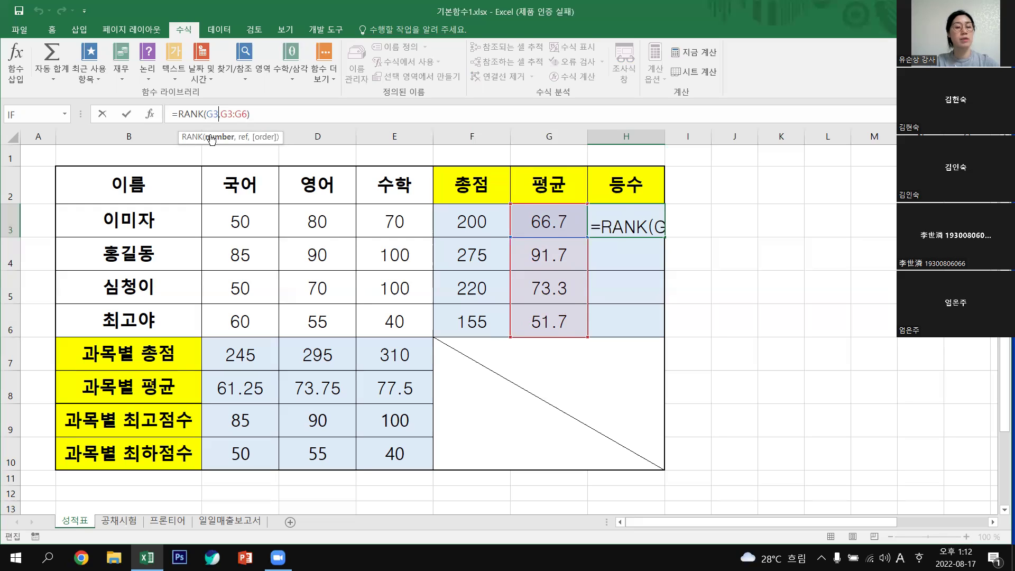
{"action": "left_click_drag", "start_coordinate": [246, 113], "coordinate": [220, 113]}
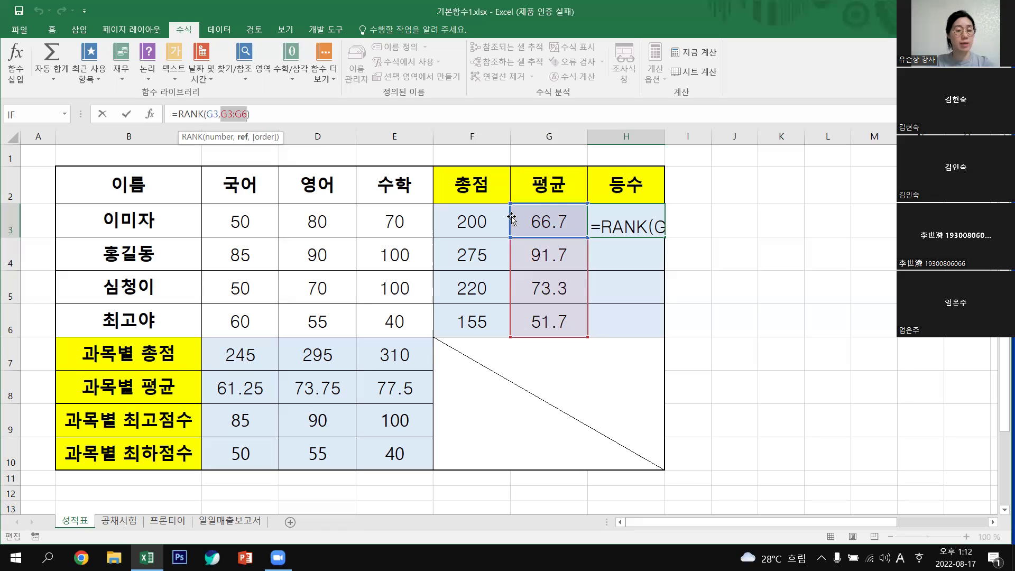
{"action": "left_click", "coordinate": [181, 113]}
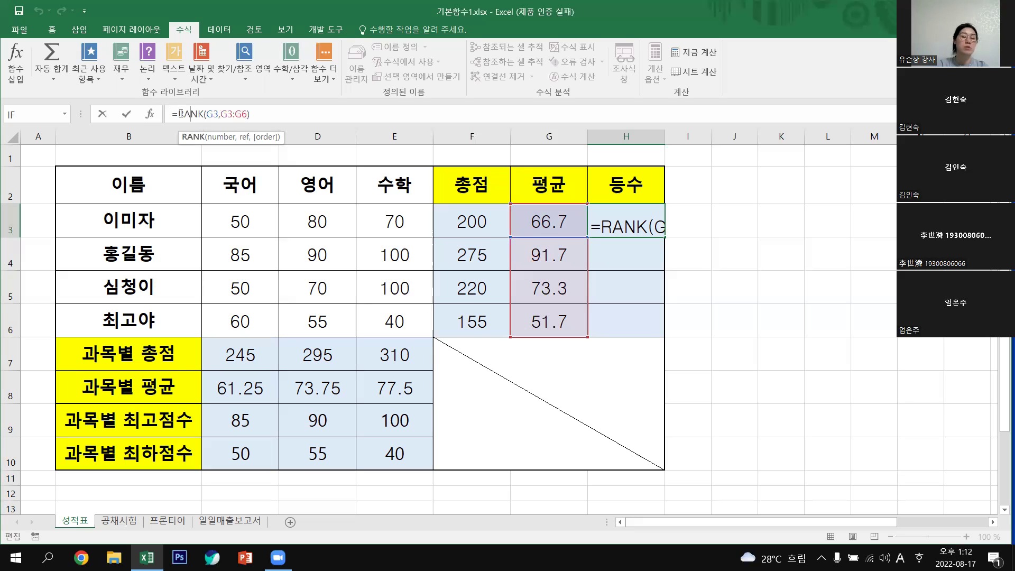
{"action": "left_click", "coordinate": [150, 113]}
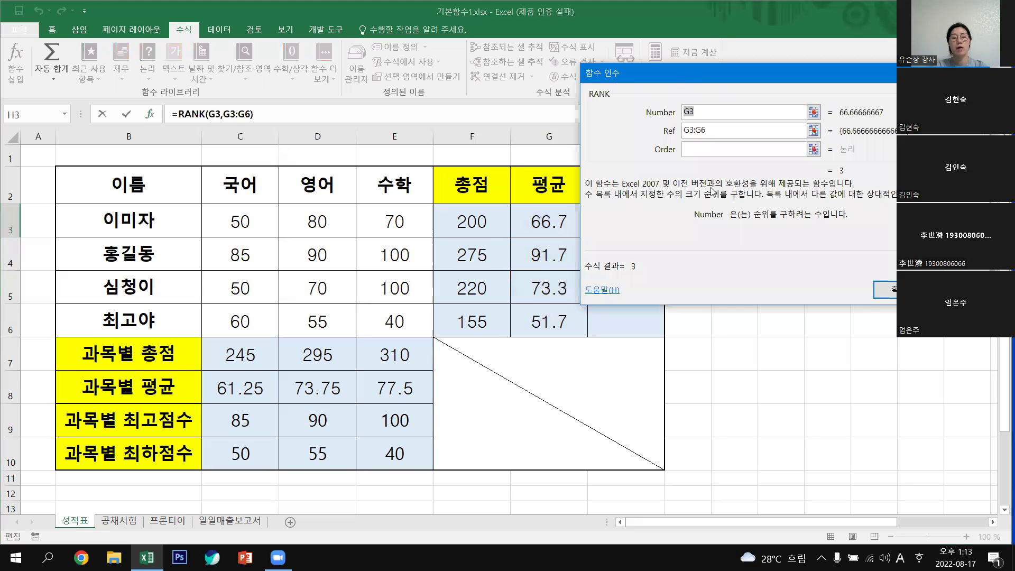
Make the RANK ref absolute as $G$3:$G$6 with F4 and confirm H3's formula.
{"action": "left_click_drag", "start_coordinate": [684, 73], "coordinate": [564, 159]}
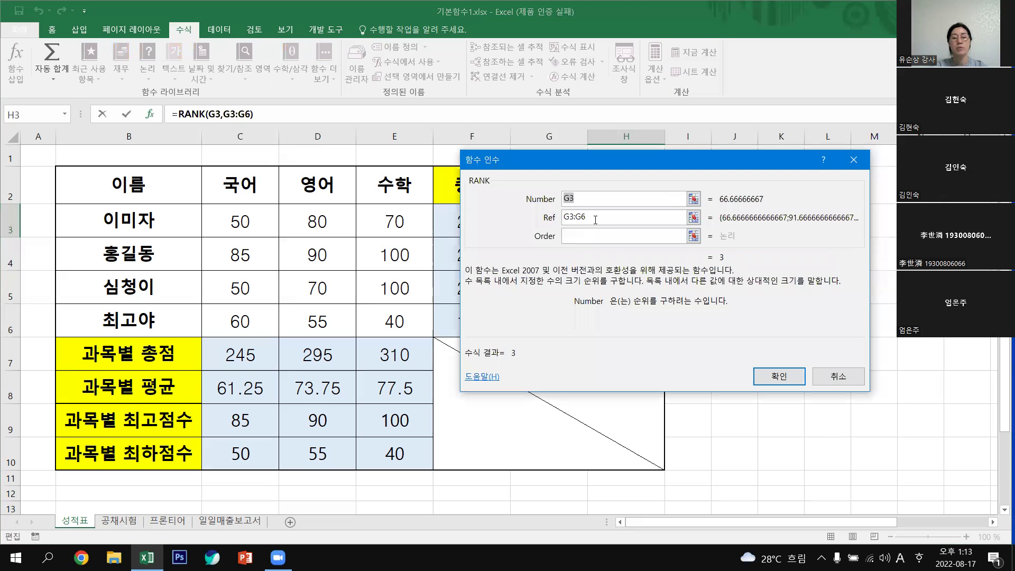
{"action": "key", "text": "Tab"}
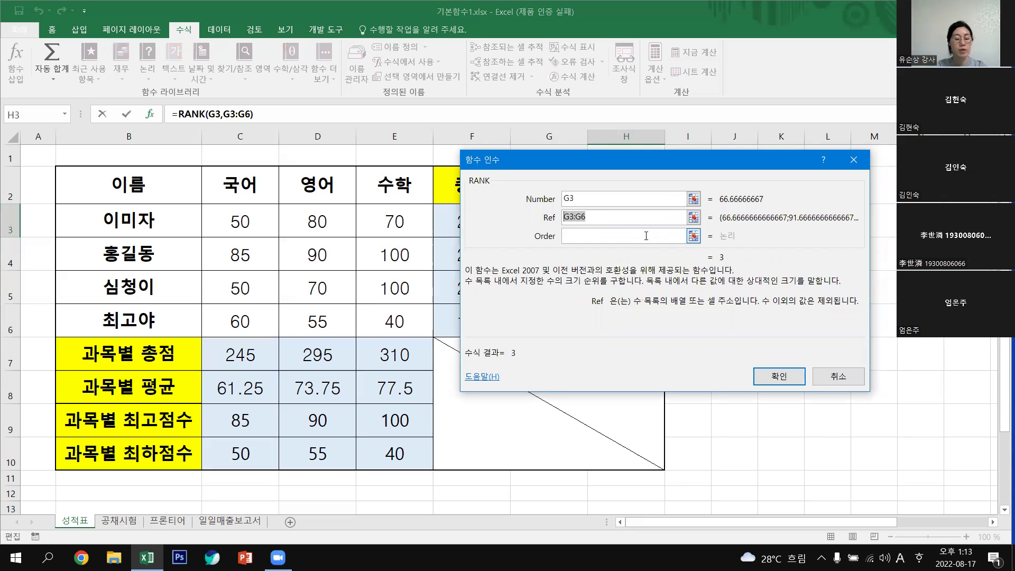
{"action": "key", "text": "F4"}
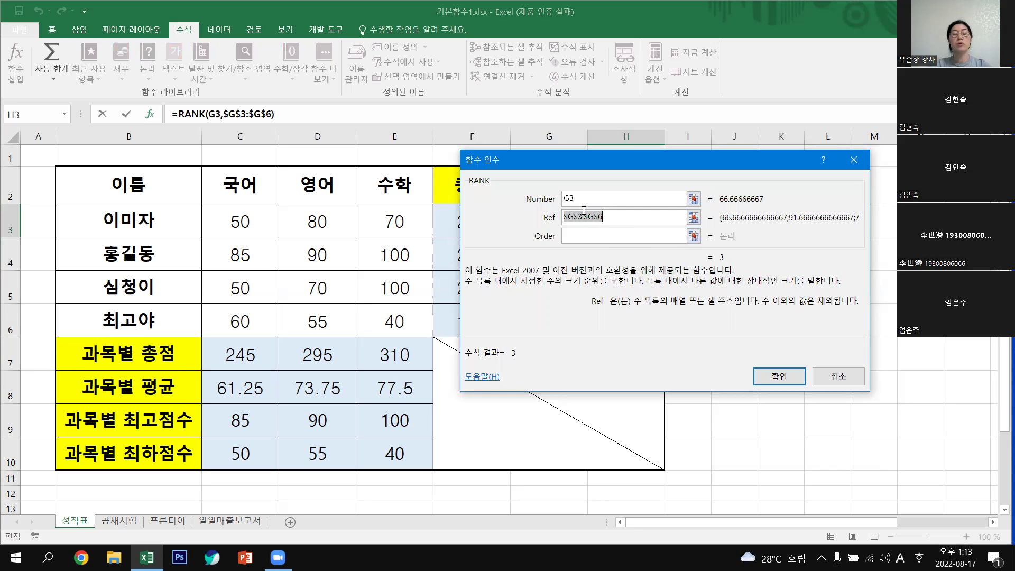
{"action": "left_click", "coordinate": [601, 217]}
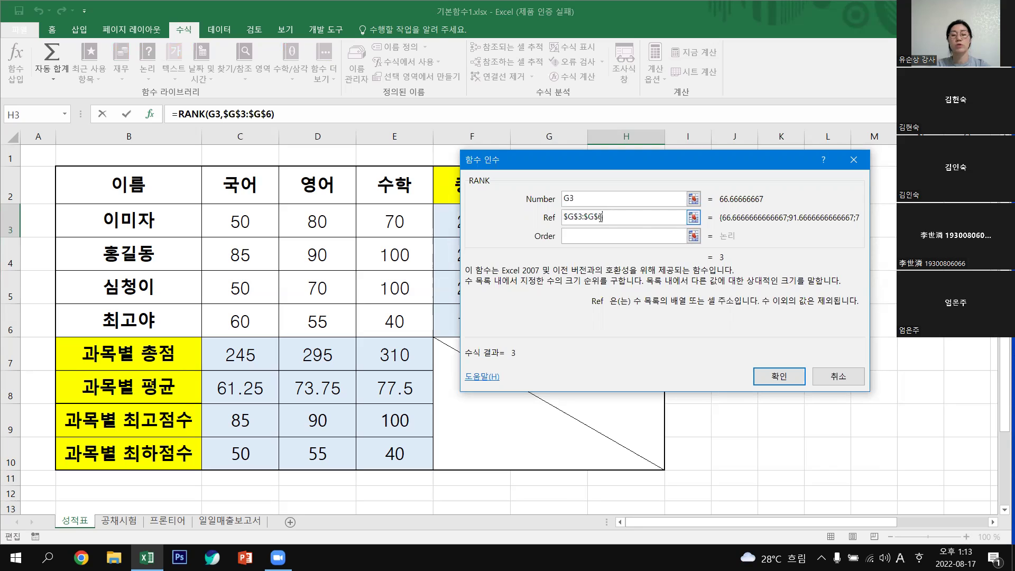
{"action": "left_click", "coordinate": [780, 377]}
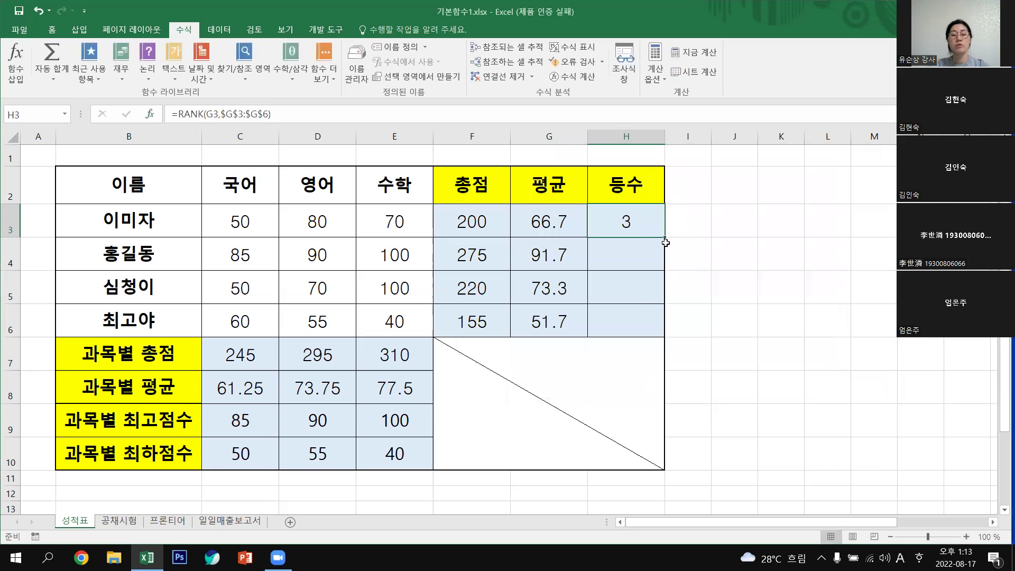
Fill H3's rank formula down to H6.
{"action": "left_click_drag", "start_coordinate": [665, 237], "coordinate": [670, 276]}
{"action": "left_click_drag", "start_coordinate": [666, 336], "coordinate": [665, 337]}
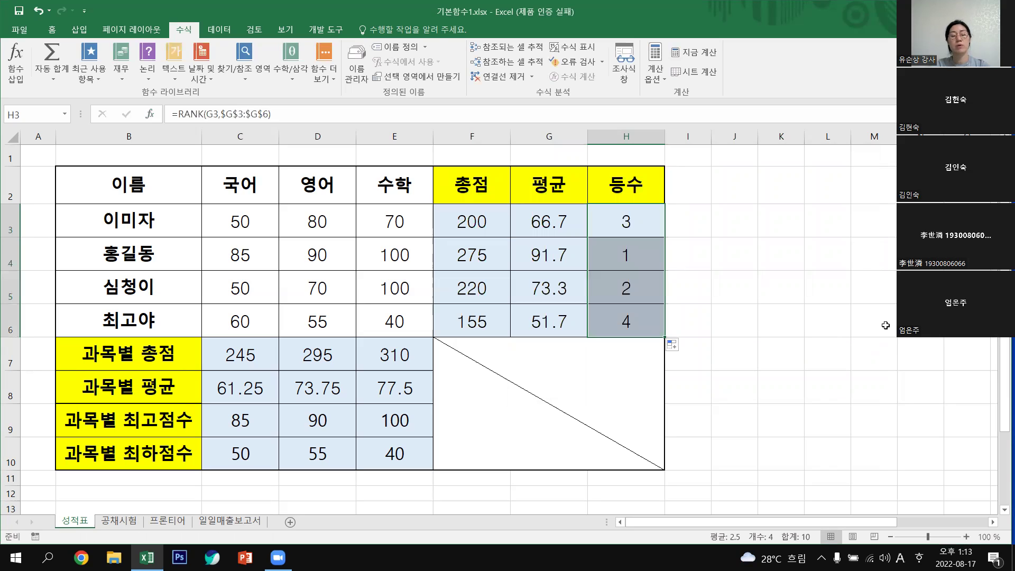
{"action": "key", "text": "Right"}
{"action": "key", "text": "Right"}
{"action": "key", "text": "Right"}
{"action": "key", "text": "Right"}
{"action": "key", "text": "Right"}
{"action": "key", "text": "Down"}
{"action": "key", "text": "Down"}
{"action": "key", "text": "Down"}
Check the rank formulas in H3 through H6, then delete all four.
{"action": "left_click", "coordinate": [627, 217]}
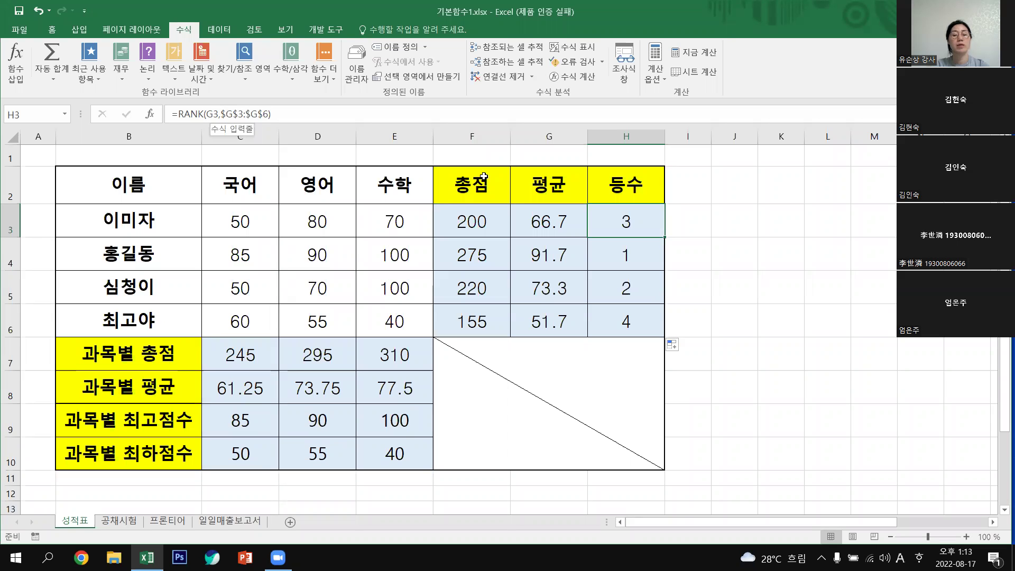
{"action": "left_click", "coordinate": [638, 258]}
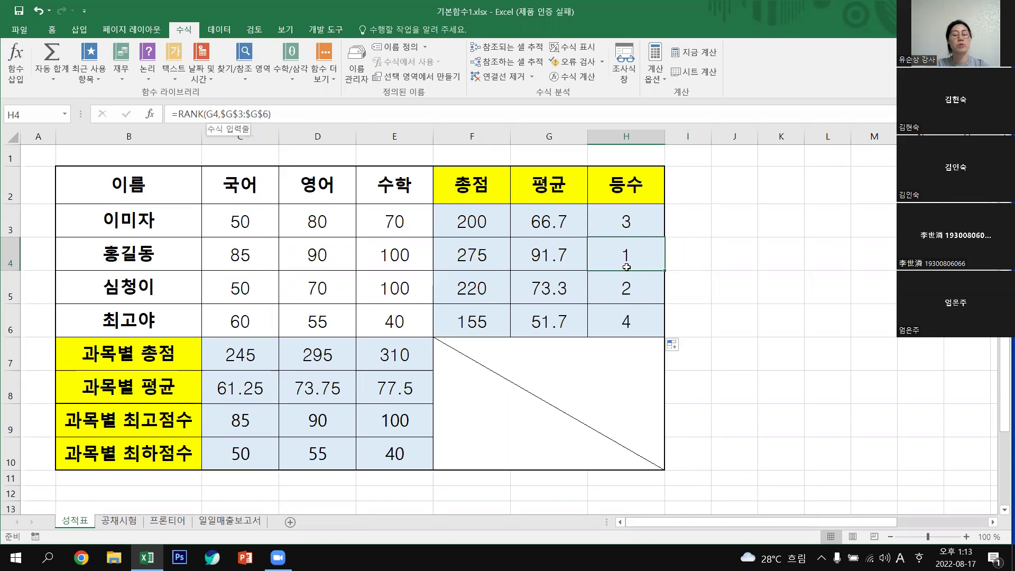
{"action": "left_click", "coordinate": [633, 291]}
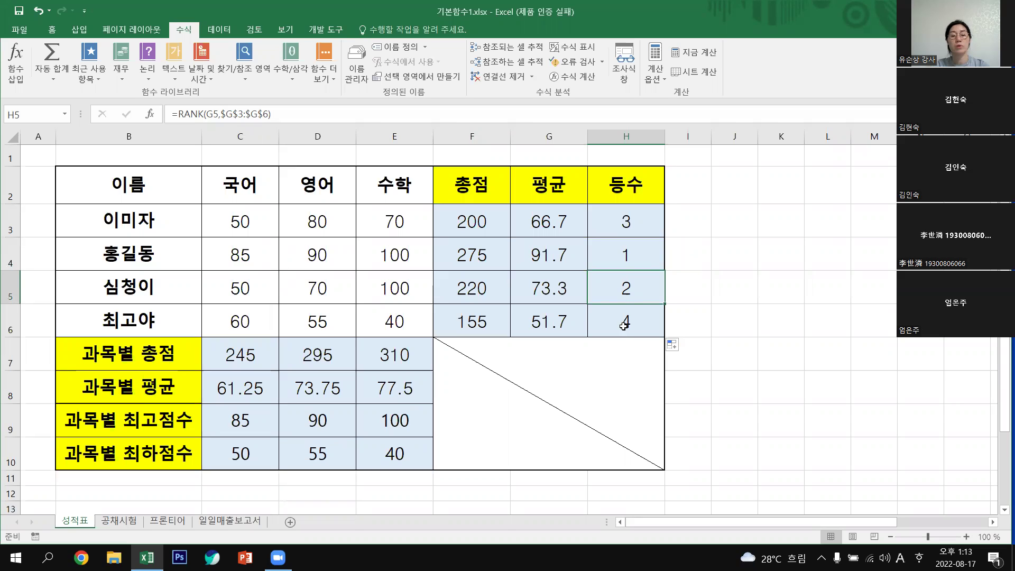
{"action": "key", "text": "Down"}
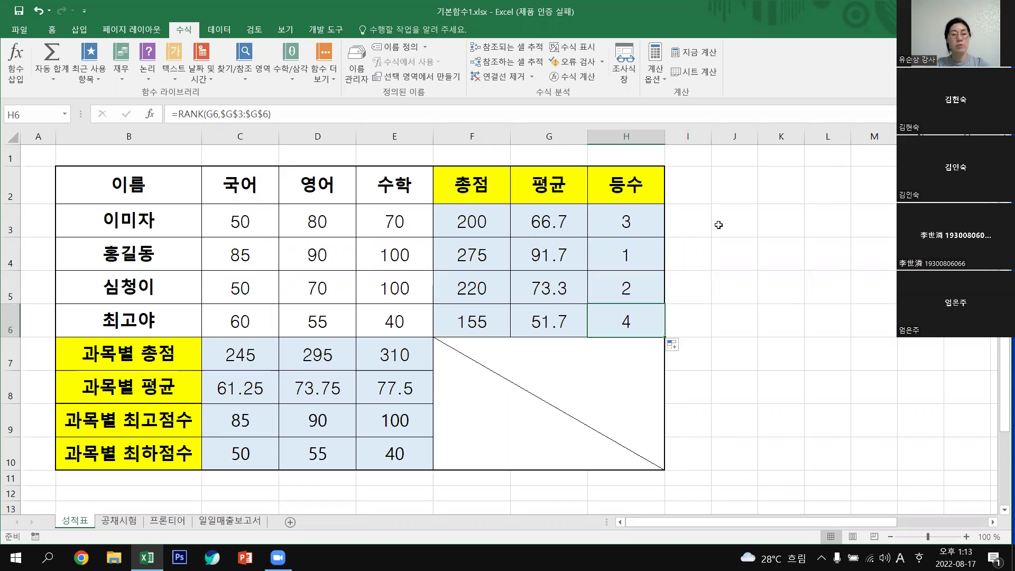
{"action": "left_click_drag", "start_coordinate": [630, 226], "coordinate": [639, 317]}
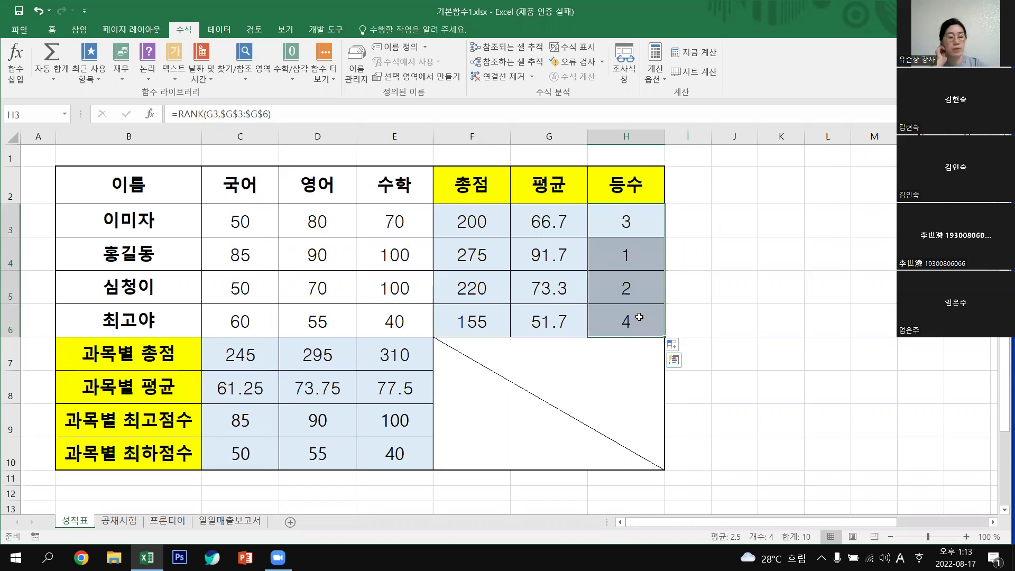
{"action": "key", "text": "Delete"}
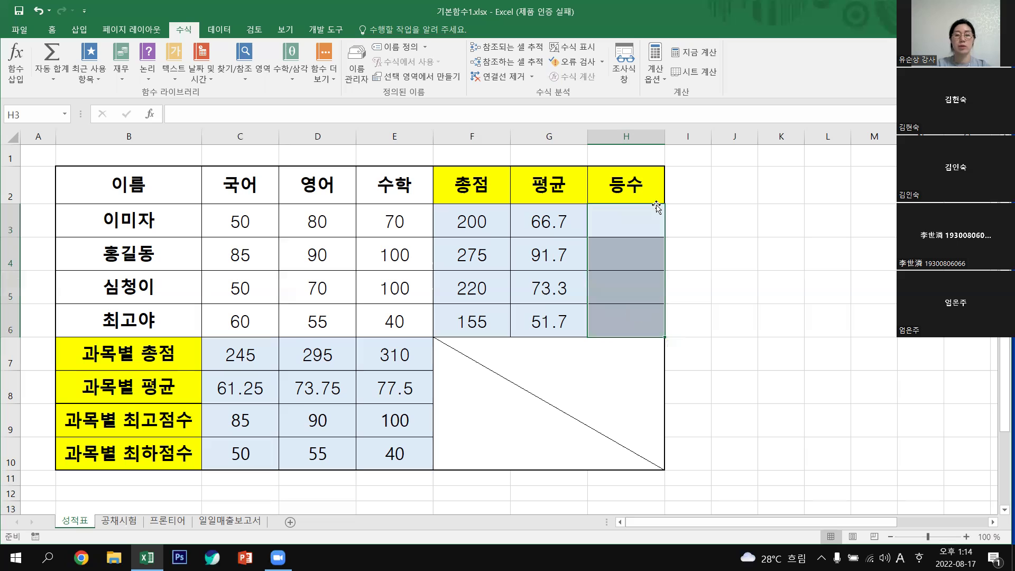
{"action": "left_click", "coordinate": [648, 220]}
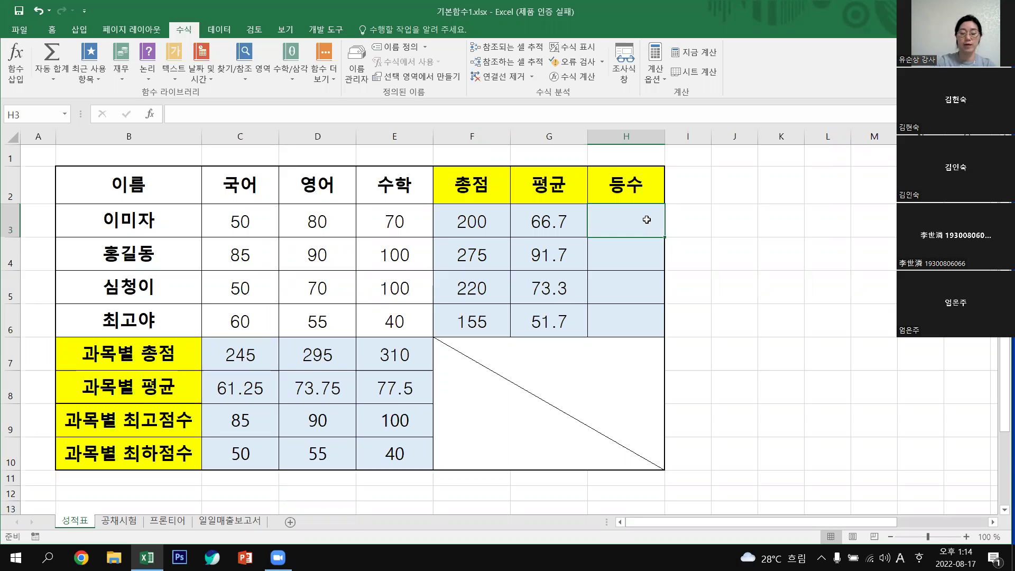
Enter =RANK(G3,$G$3:$G$6) in H3 with Number G3 and absolute Ref $G$3:$G$6.
{"action": "type", "text": "="}
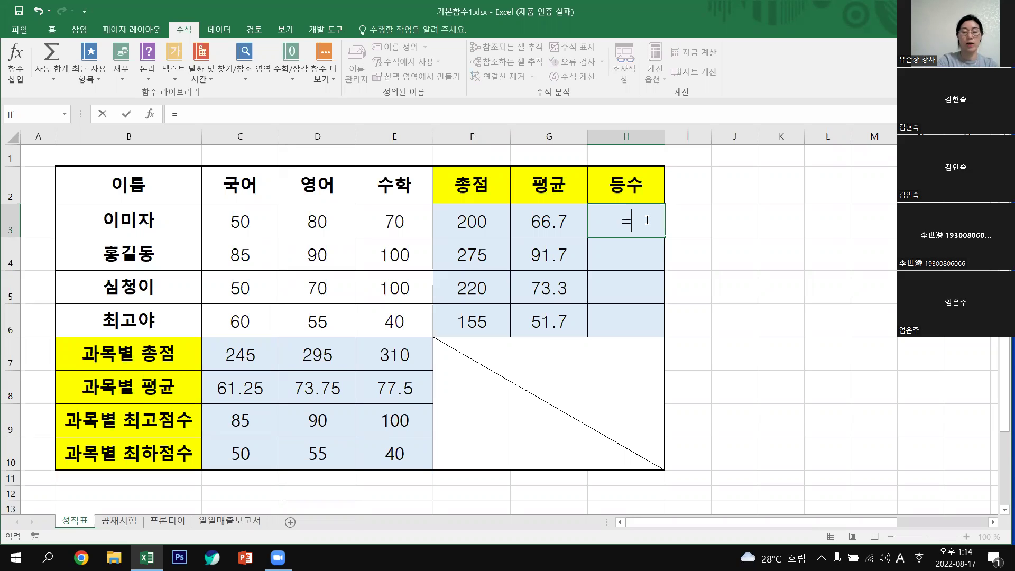
{"action": "type", "text": "RAN"}
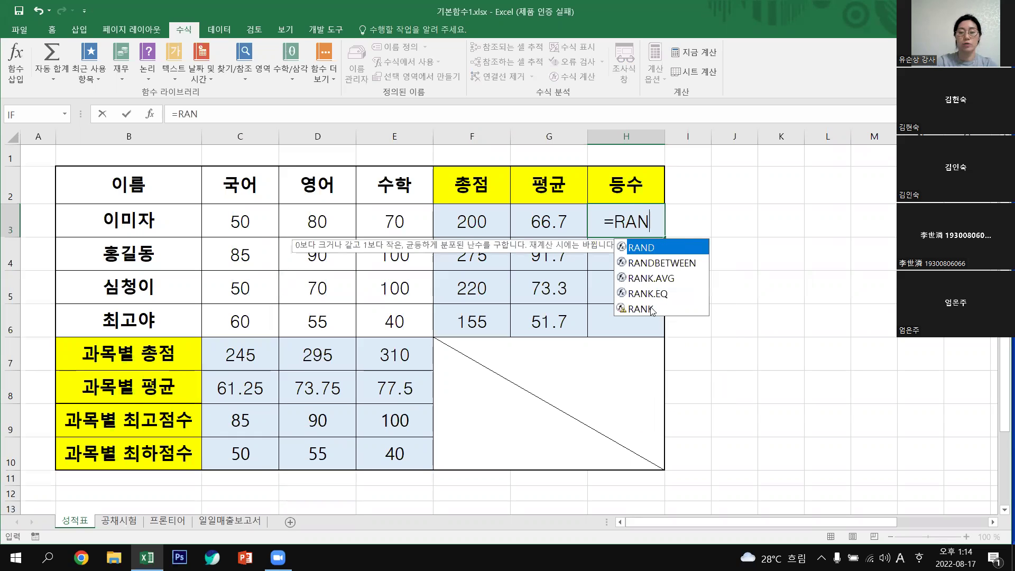
{"action": "double_click", "coordinate": [652, 310]}
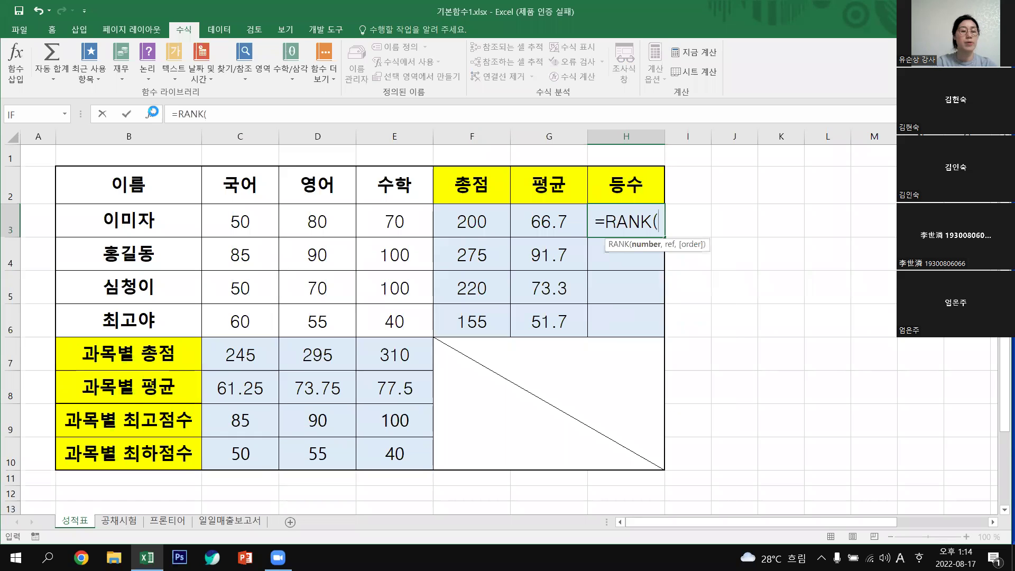
{"action": "key", "text": "ctrl+a"}
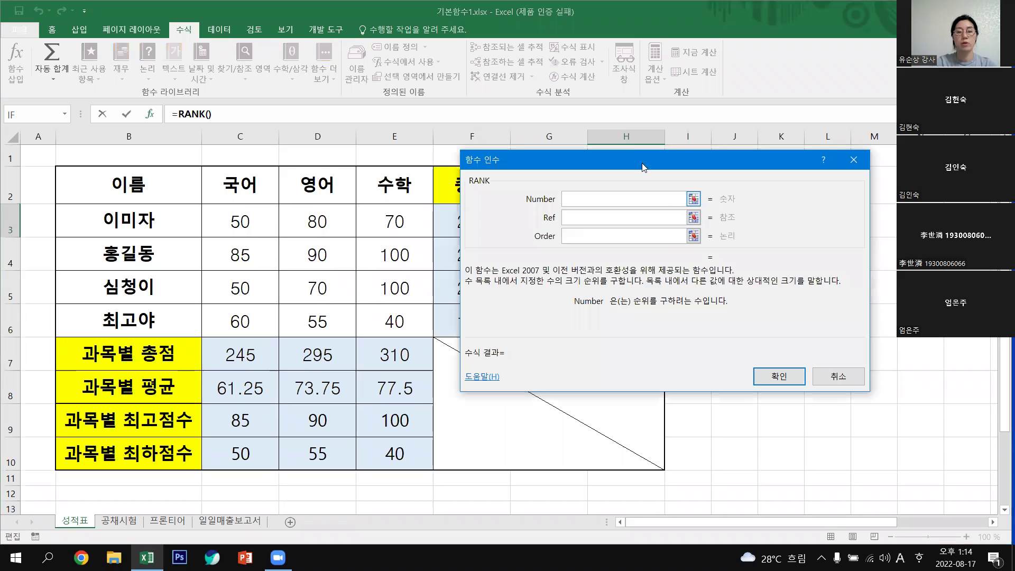
{"action": "left_click_drag", "start_coordinate": [642, 165], "coordinate": [635, 312]}
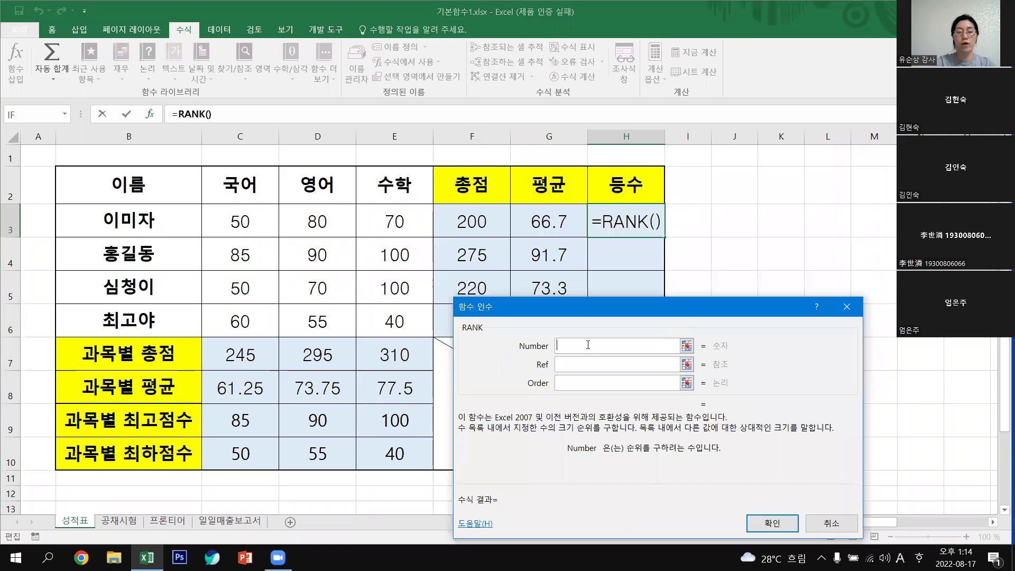
{"action": "left_click", "coordinate": [536, 219]}
{"action": "left_click", "coordinate": [584, 363]}
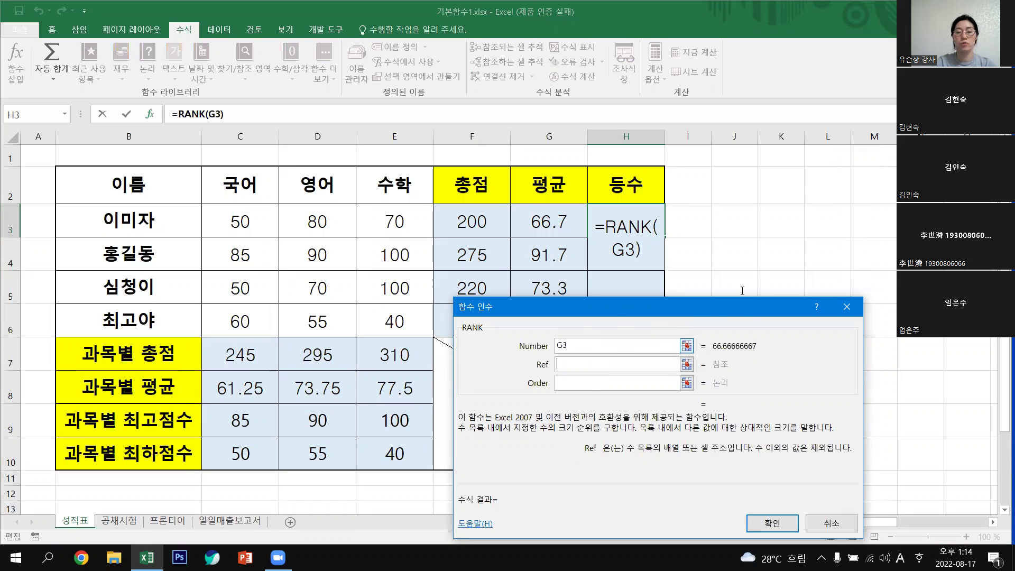
{"action": "left_click_drag", "start_coordinate": [743, 306], "coordinate": [896, 179]}
{"action": "left_click_drag", "start_coordinate": [540, 217], "coordinate": [568, 323]}
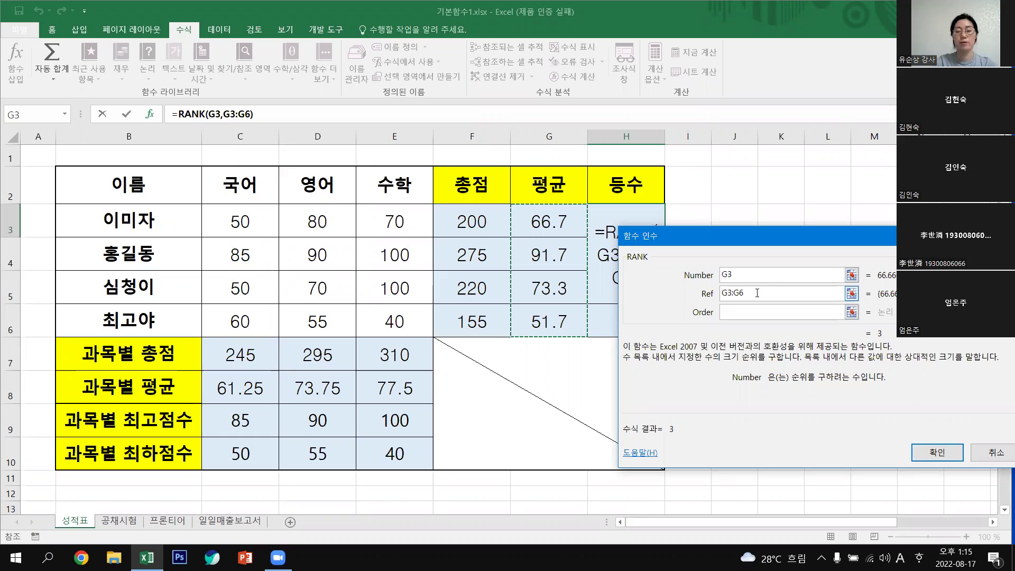
{"action": "key", "text": "F4"}
{"action": "left_click", "coordinate": [947, 454]}
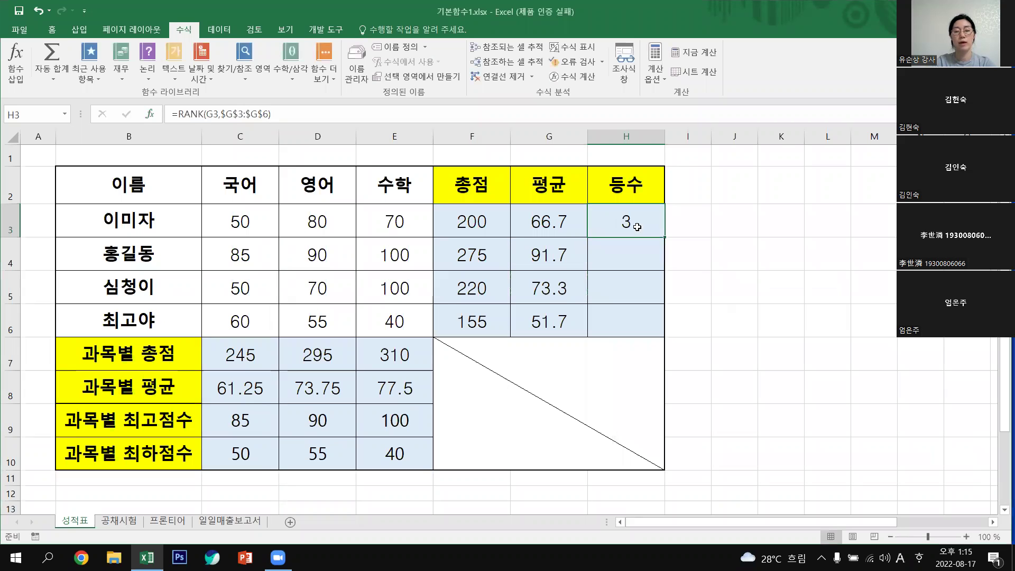
Fill the rank formula down to H6, giving ranks 1, 2 and 4, and select H3:H6.
{"action": "left_click_drag", "start_coordinate": [665, 237], "coordinate": [810, 361]}
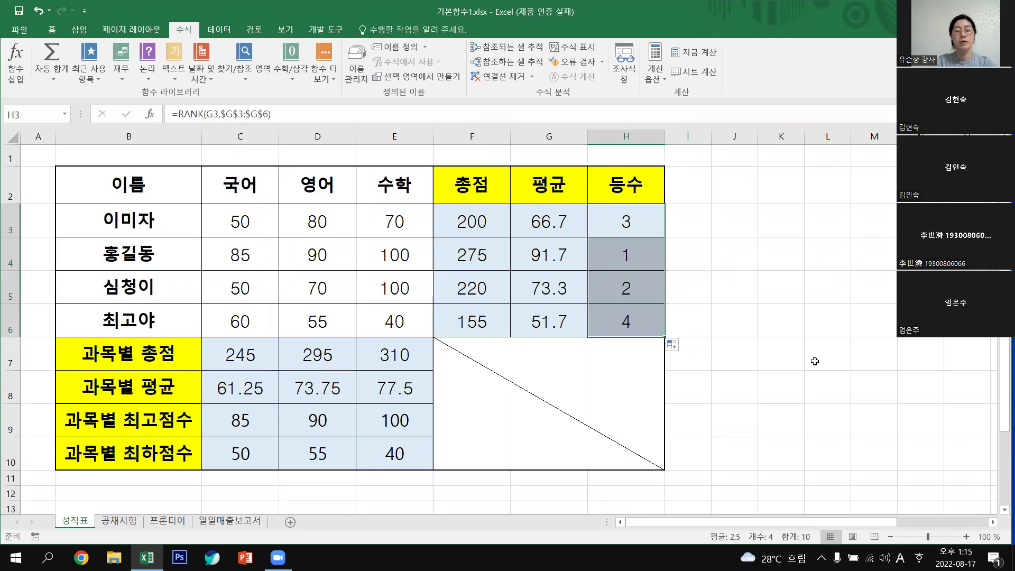
{"action": "left_click", "coordinate": [632, 217]}
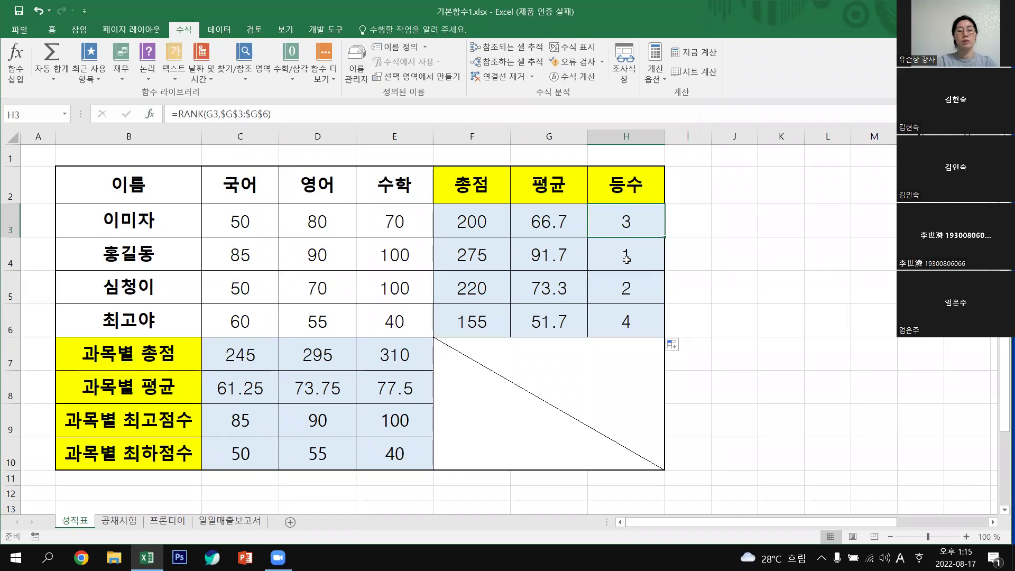
{"action": "left_click", "coordinate": [654, 332], "text": "shift"}
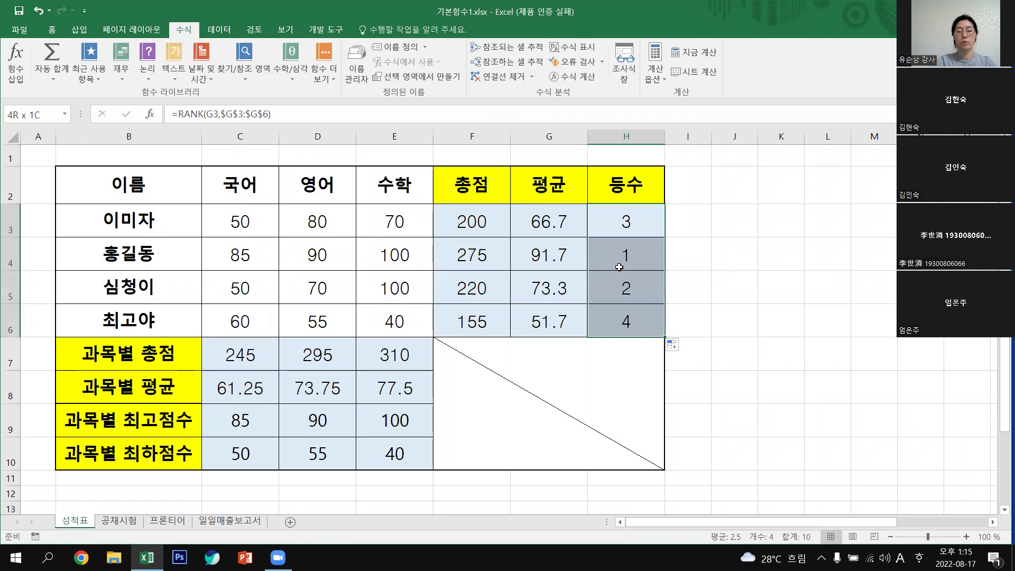
Apply the custom number format G/표준"위" to H3:H6 so ranks read 3위, 1위, 2위, 4위.
{"action": "right_click", "coordinate": [628, 222]}
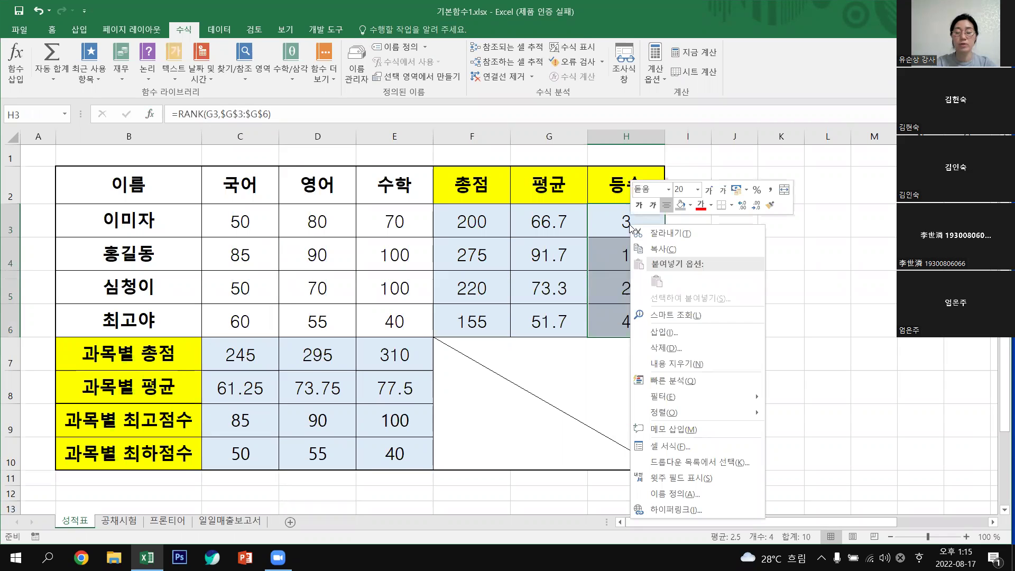
{"action": "left_click", "coordinate": [691, 448]}
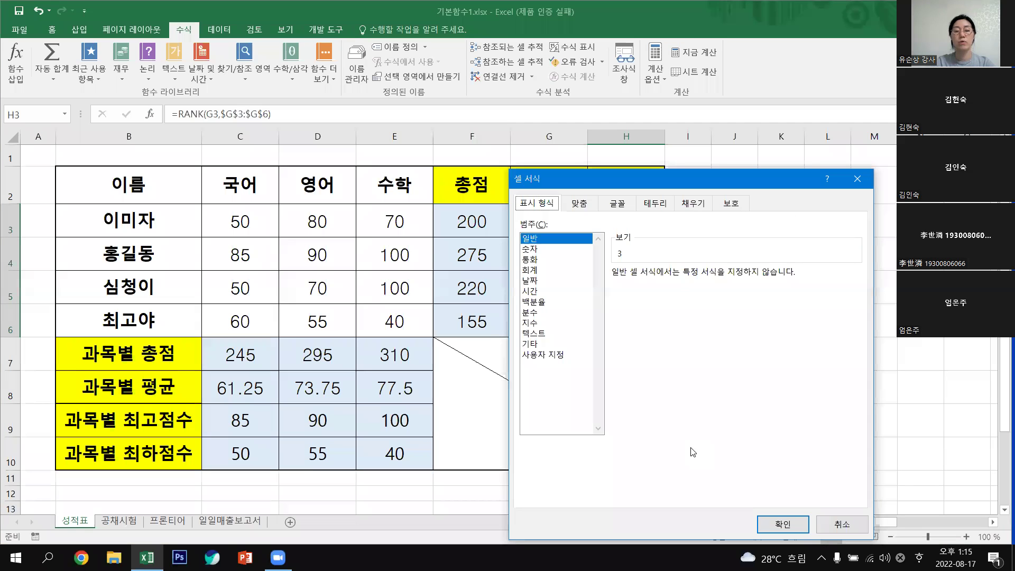
{"action": "left_click", "coordinate": [552, 359]}
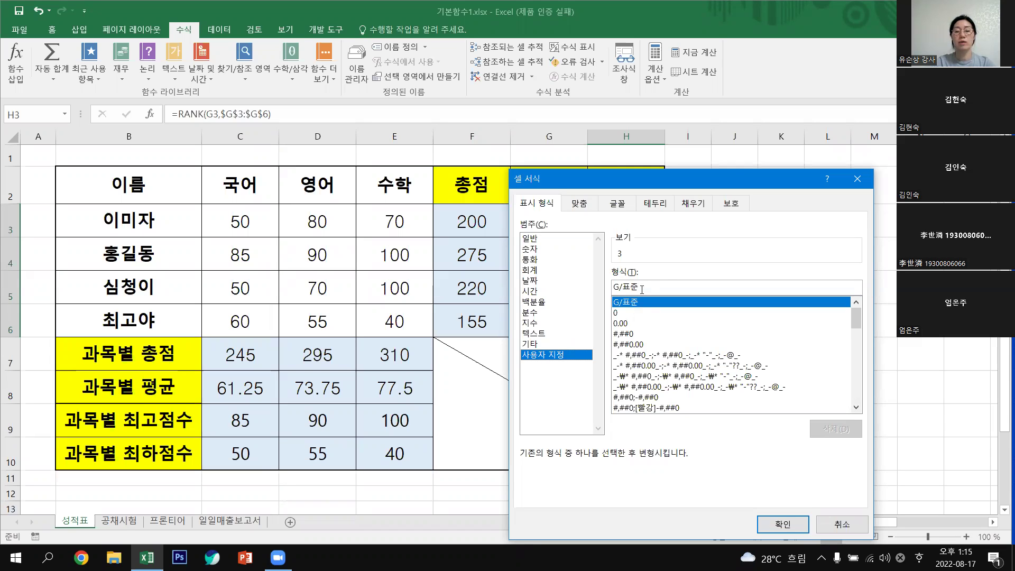
{"action": "left_click", "coordinate": [653, 289]}
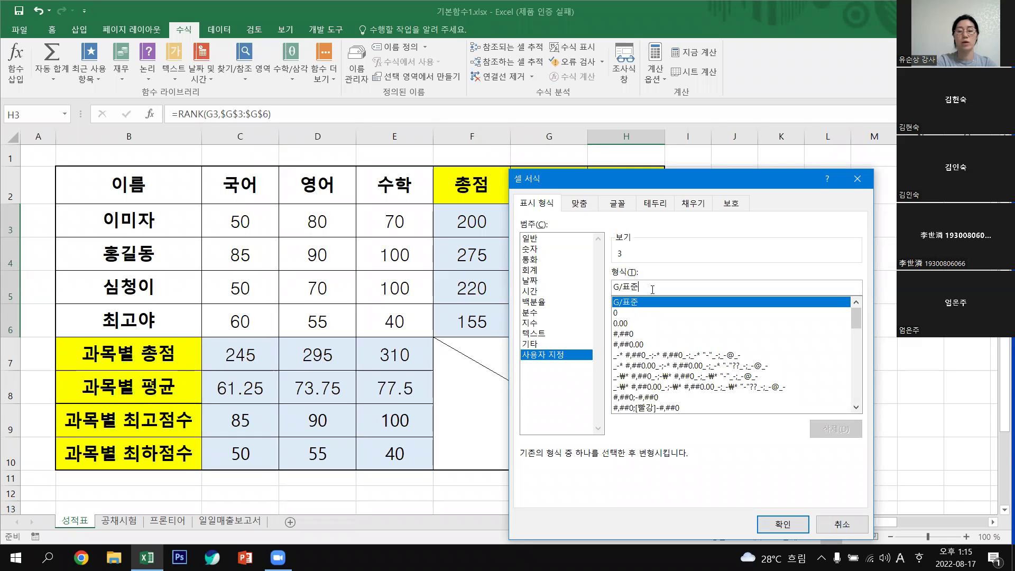
{"action": "type", "text": "DN"}
{"action": "key", "text": "BackSpace"}
{"action": "key", "text": "BackSpace"}
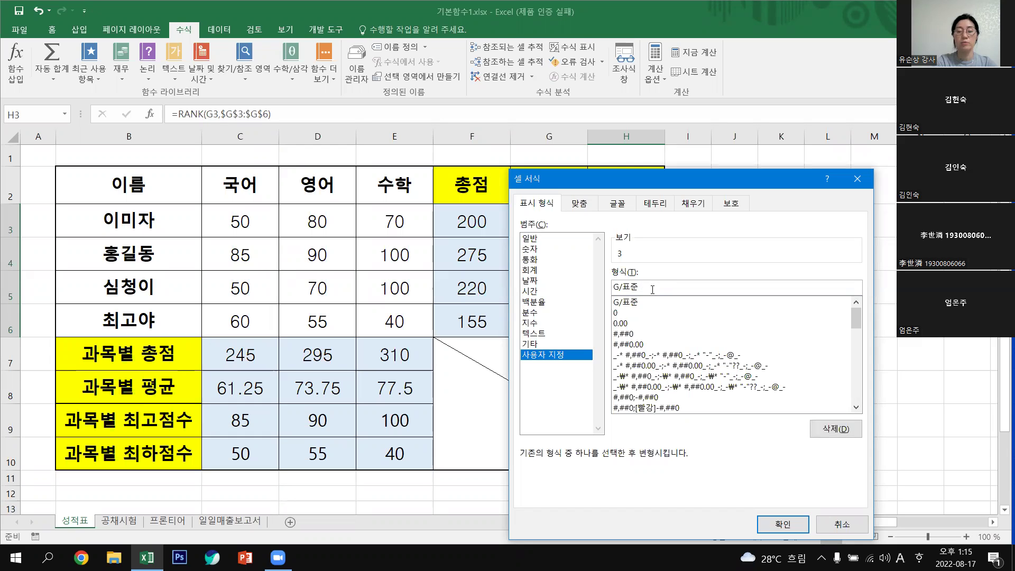
{"action": "key", "text": "BackSpace"}
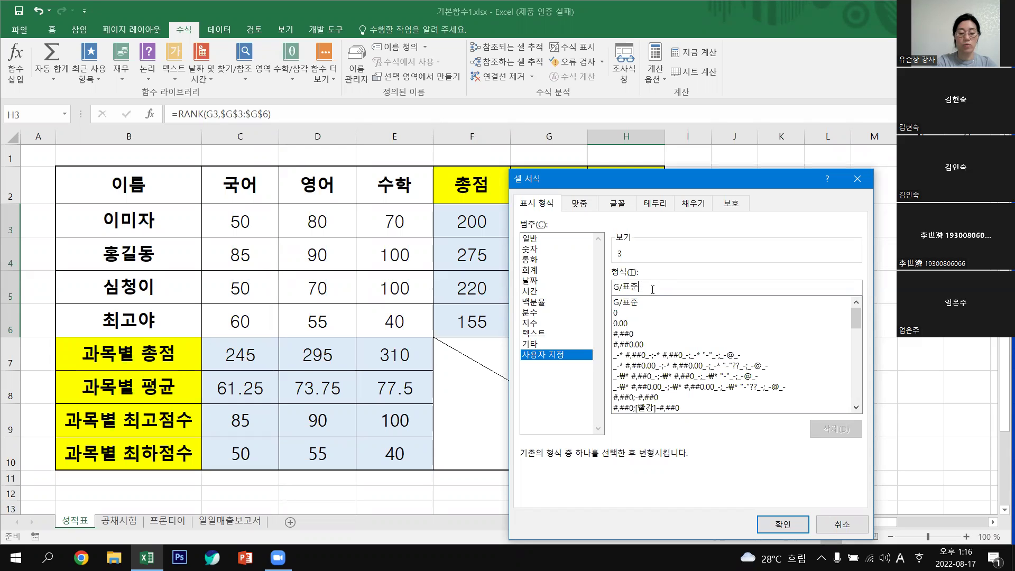
{"action": "type", "text": "\""}
{"action": "key", "text": "Hangul"}
{"action": "type", "text": "위\""}
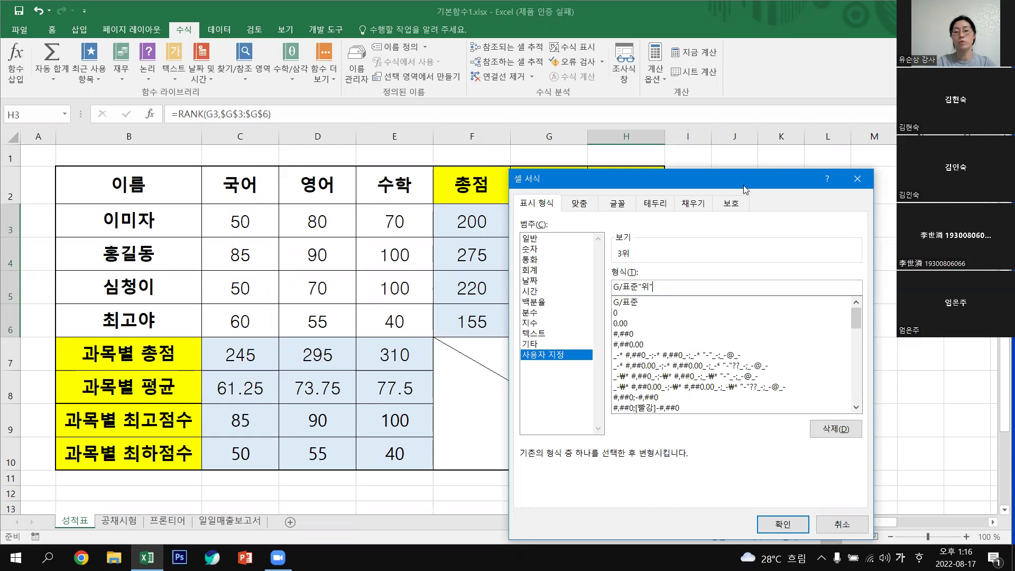
{"action": "left_click_drag", "start_coordinate": [744, 185], "coordinate": [699, 96]}
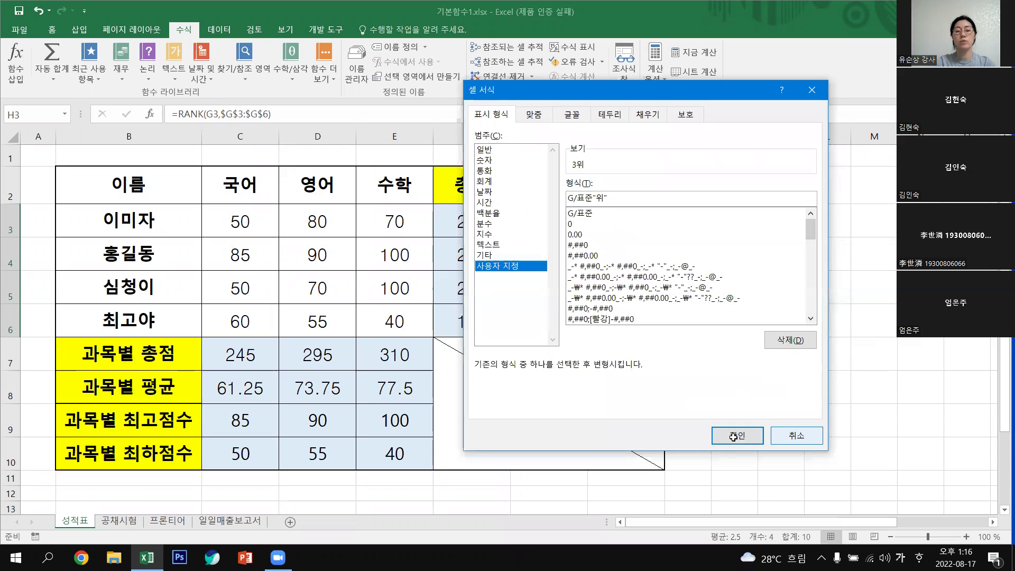
{"action": "left_click", "coordinate": [734, 437]}
{"action": "left_click", "coordinate": [762, 400]}
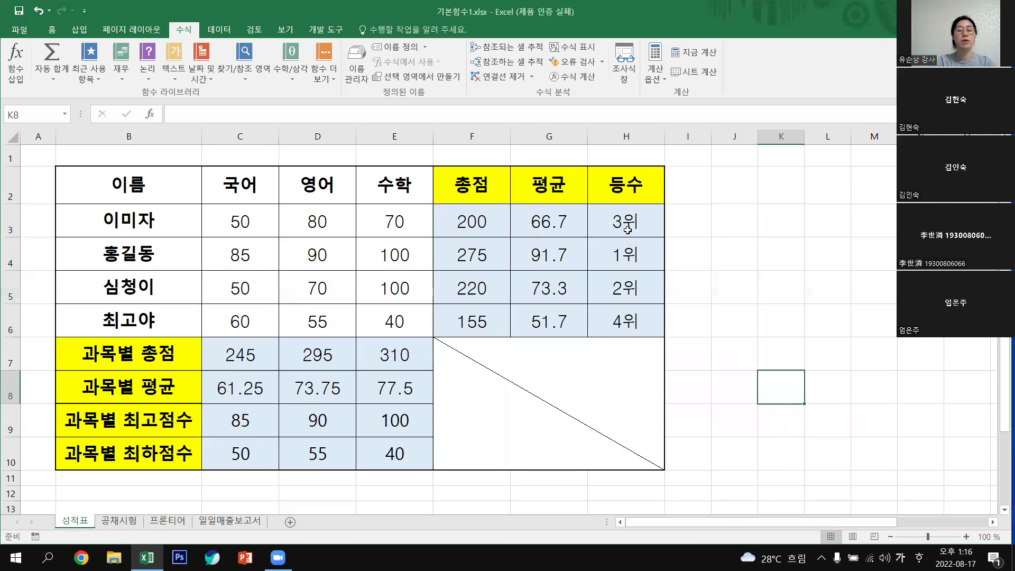
Reset H3:H6 to the 일반 (General) number format, showing plain 3, 1, 2 and 4.
{"action": "left_click", "coordinate": [628, 229]}
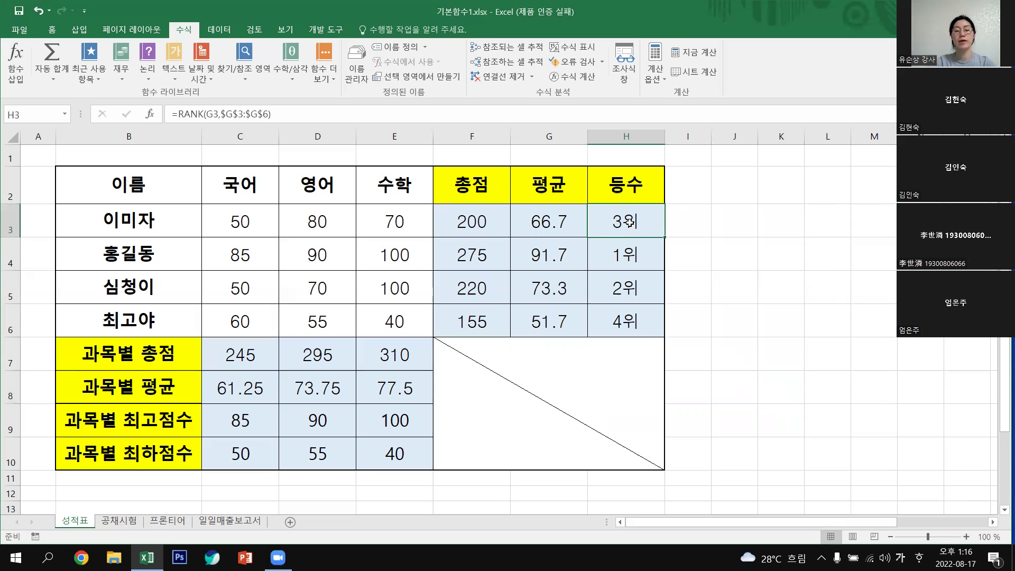
{"action": "left_click", "coordinate": [650, 298], "text": "shift"}
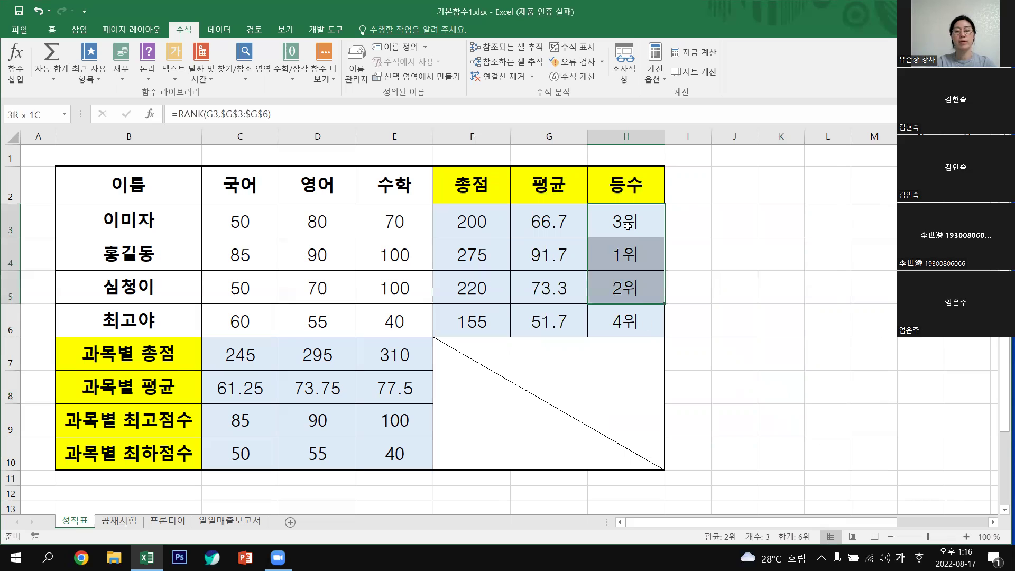
{"action": "key", "text": "shift+Down"}
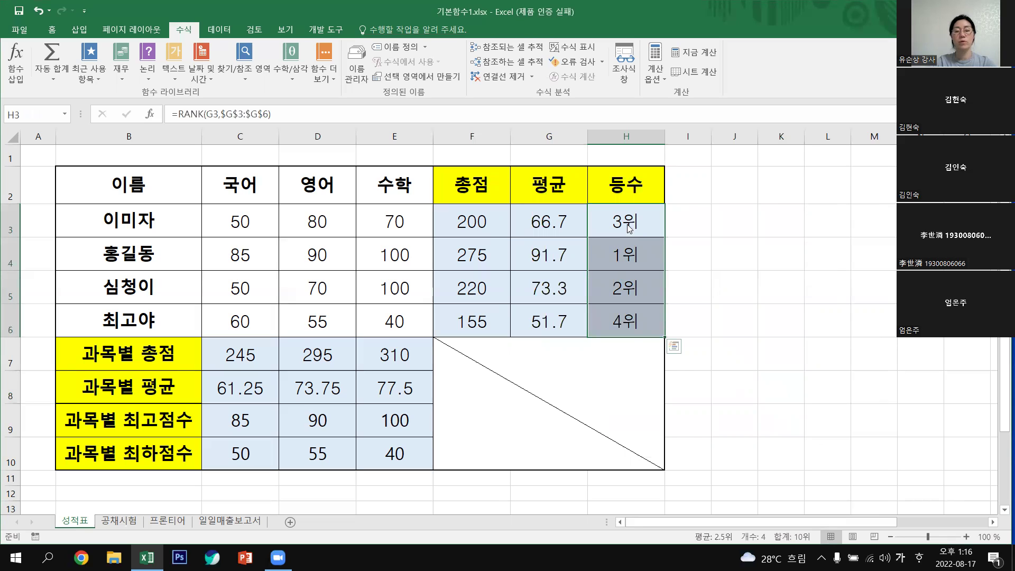
{"action": "right_click", "coordinate": [630, 228]}
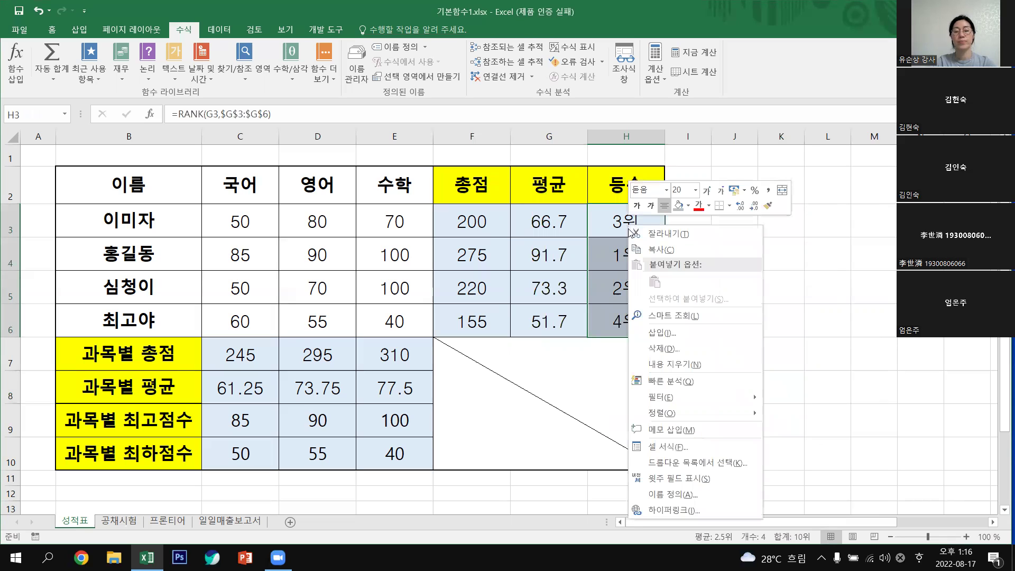
{"action": "left_click", "coordinate": [678, 449]}
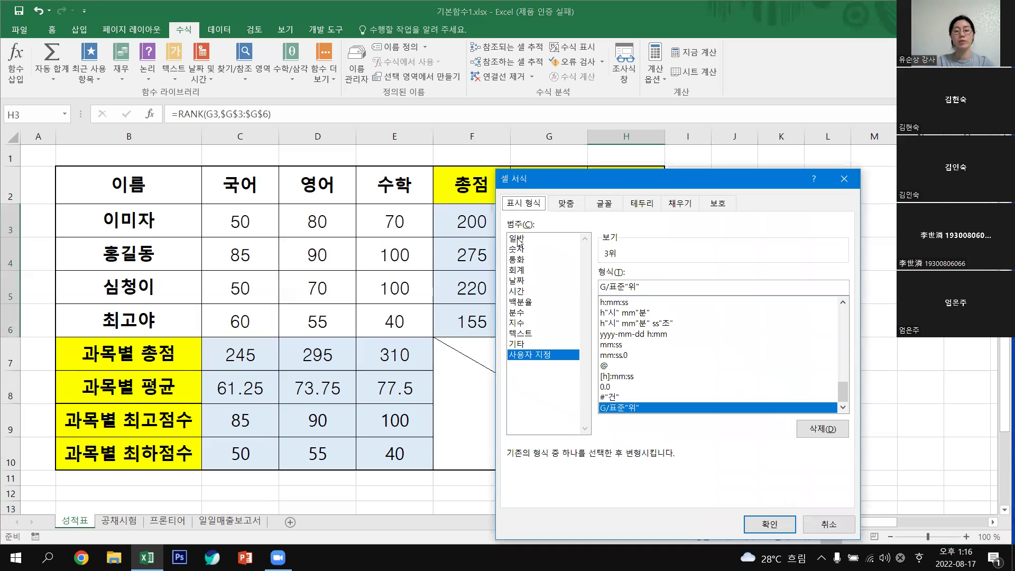
{"action": "left_click", "coordinate": [518, 239]}
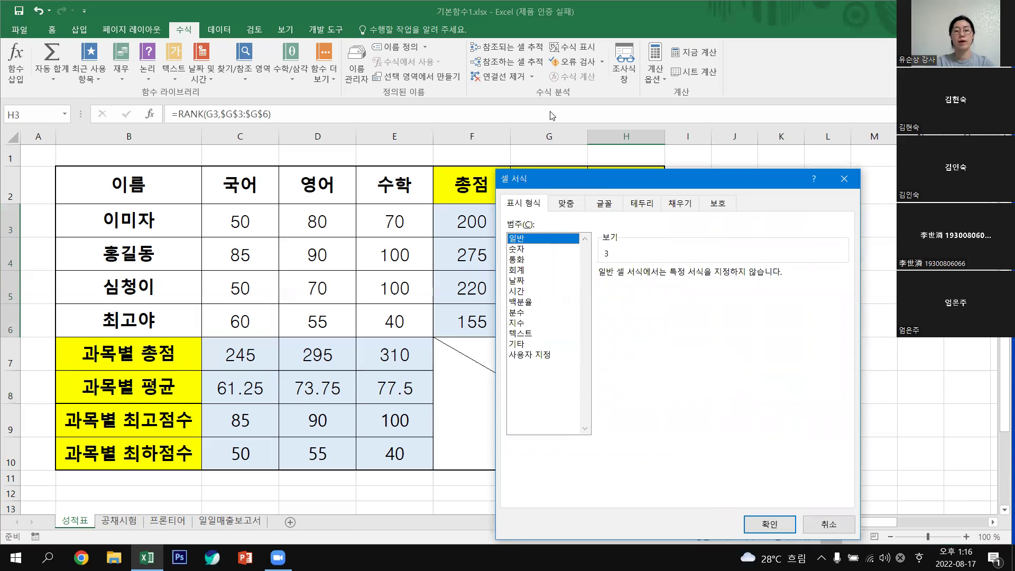
{"action": "left_click_drag", "start_coordinate": [600, 186], "coordinate": [629, 60]}
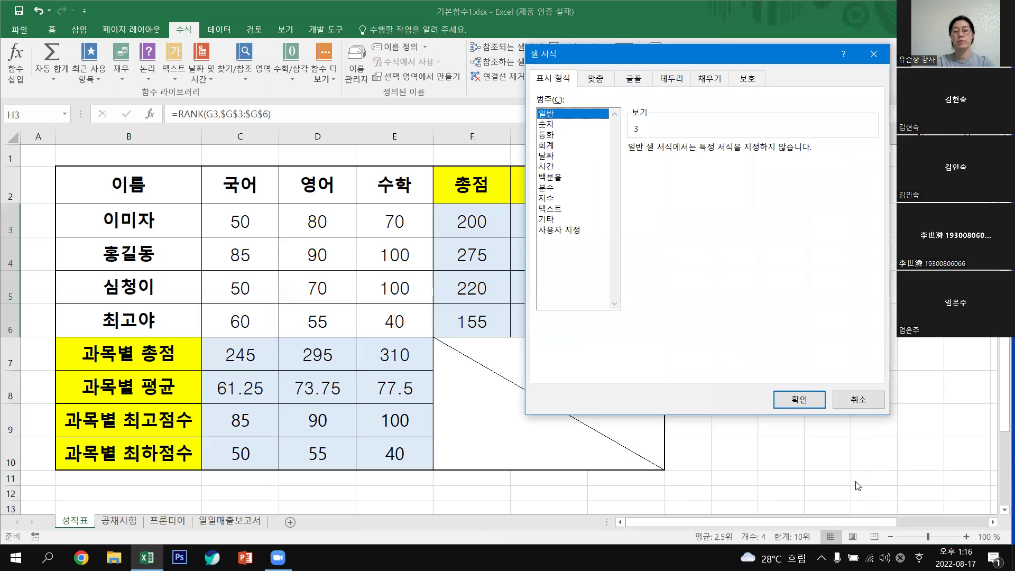
{"action": "left_click", "coordinate": [799, 399]}
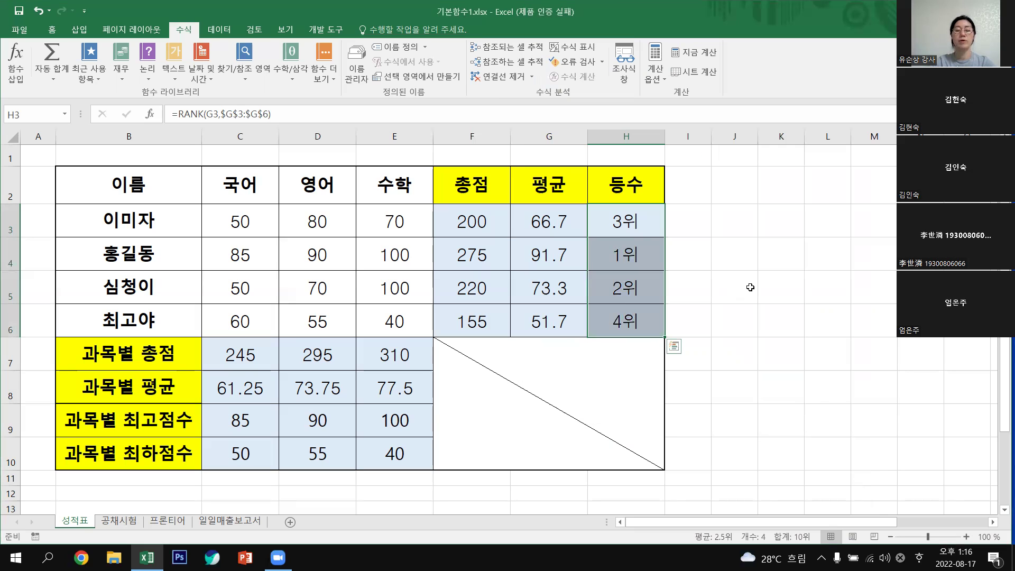
{"action": "left_click", "coordinate": [734, 286]}
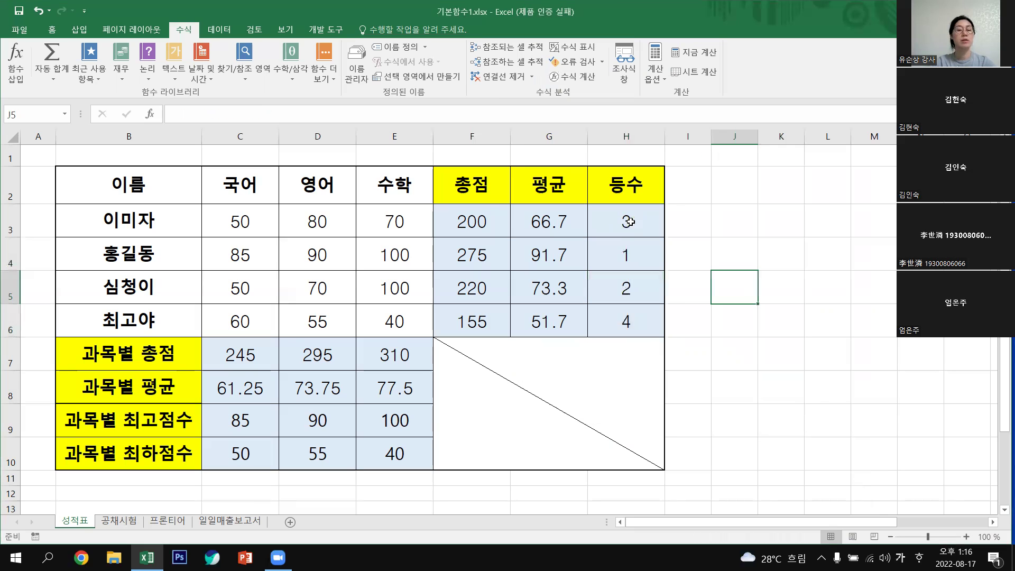
View H3's RANK formula references in the formula bar without changing it.
{"action": "left_click", "coordinate": [629, 222]}
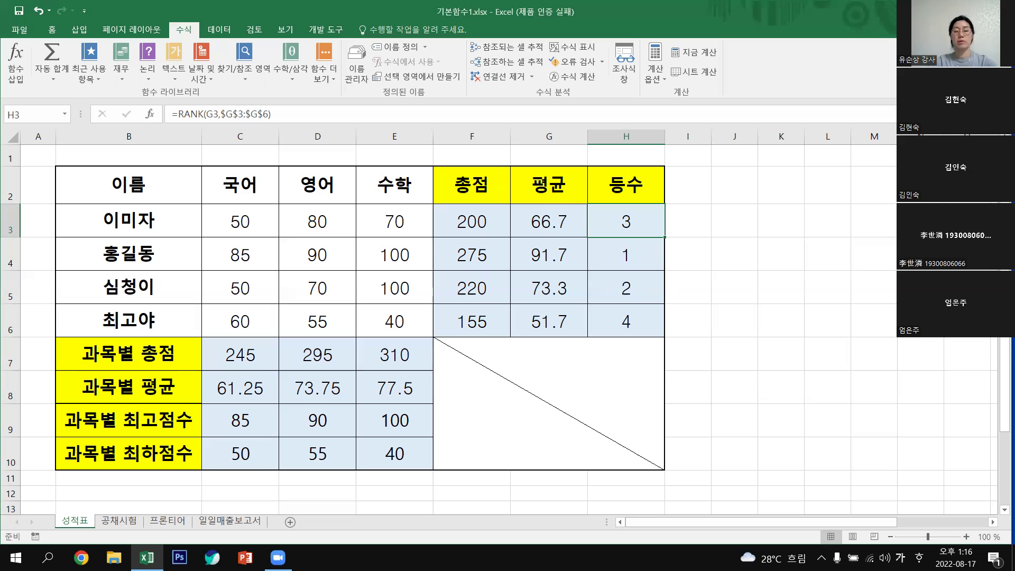
{"action": "mouse_move", "coordinate": [708, 249]}
{"action": "left_mouse_down"}
{"action": "mouse_move", "coordinate": [809, 328]}
{"action": "mouse_move", "coordinate": [816, 298]}
{"action": "mouse_move", "coordinate": [805, 333]}
{"action": "left_mouse_up"}
{"action": "mouse_move", "coordinate": [767, 409]}
{"action": "left_mouse_down"}
{"action": "mouse_move", "coordinate": [808, 403]}
{"action": "mouse_move", "coordinate": [767, 408]}
{"action": "left_mouse_up"}
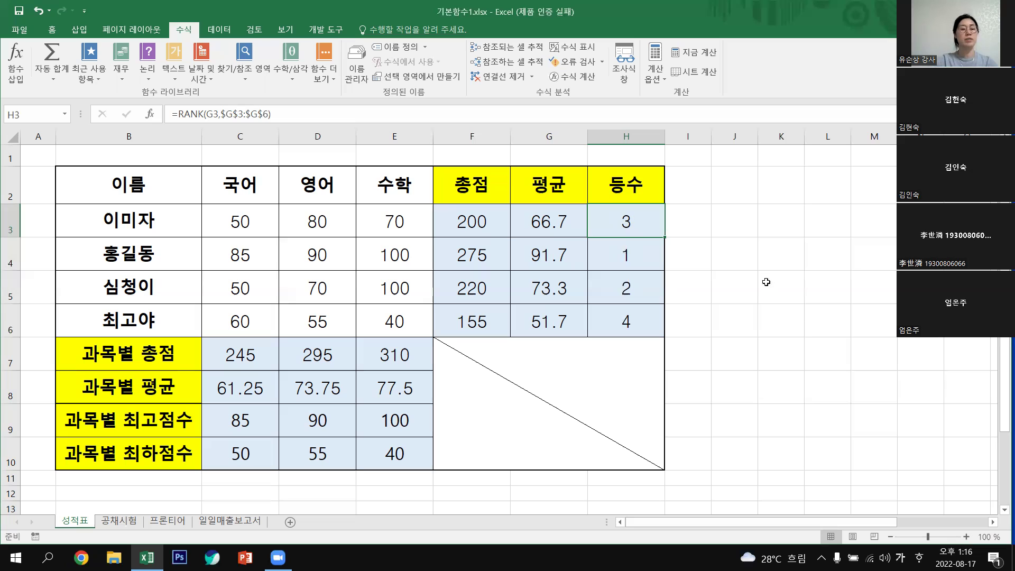
{"action": "left_click", "coordinate": [278, 115]}
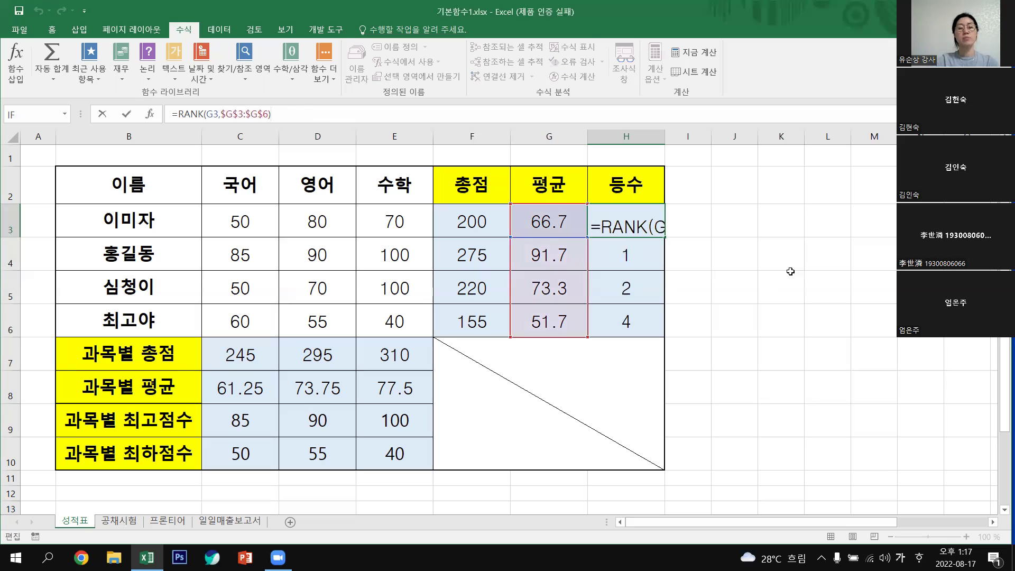
{"action": "left_click", "coordinate": [791, 271]}
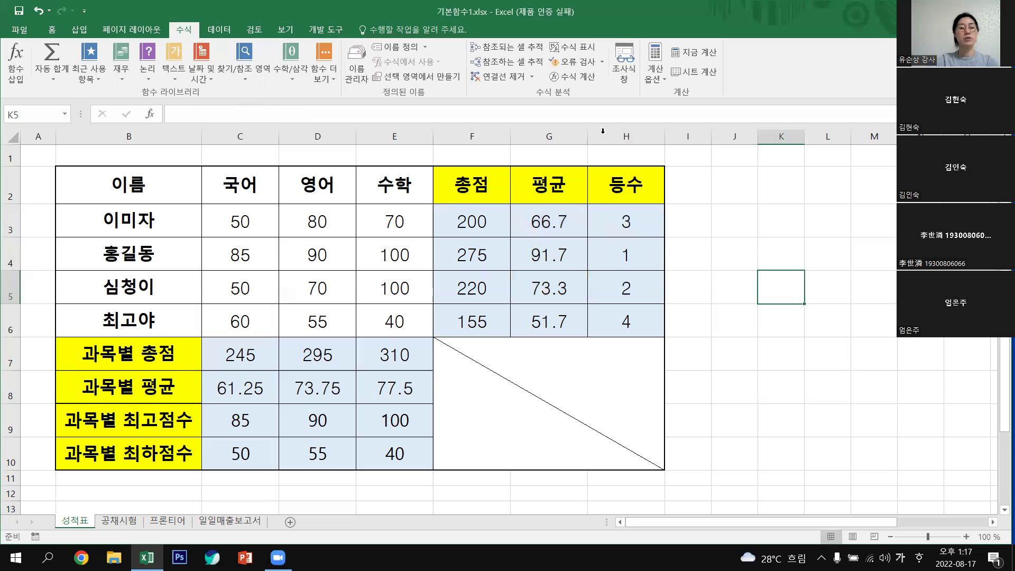
Append &"위" to H3's RANK formula so it displays 3위.
{"action": "left_click", "coordinate": [629, 223]}
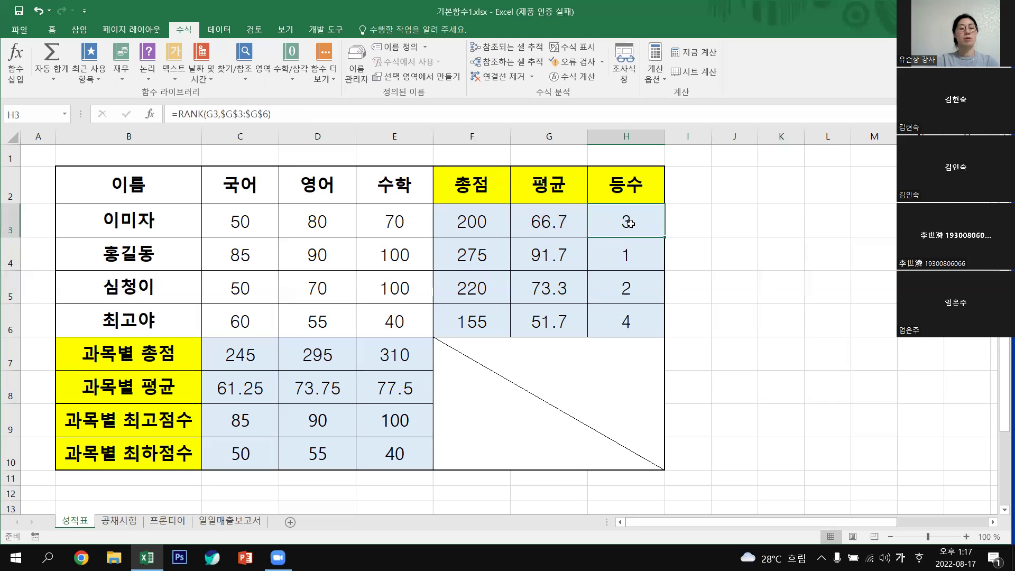
{"action": "left_click", "coordinate": [284, 112]}
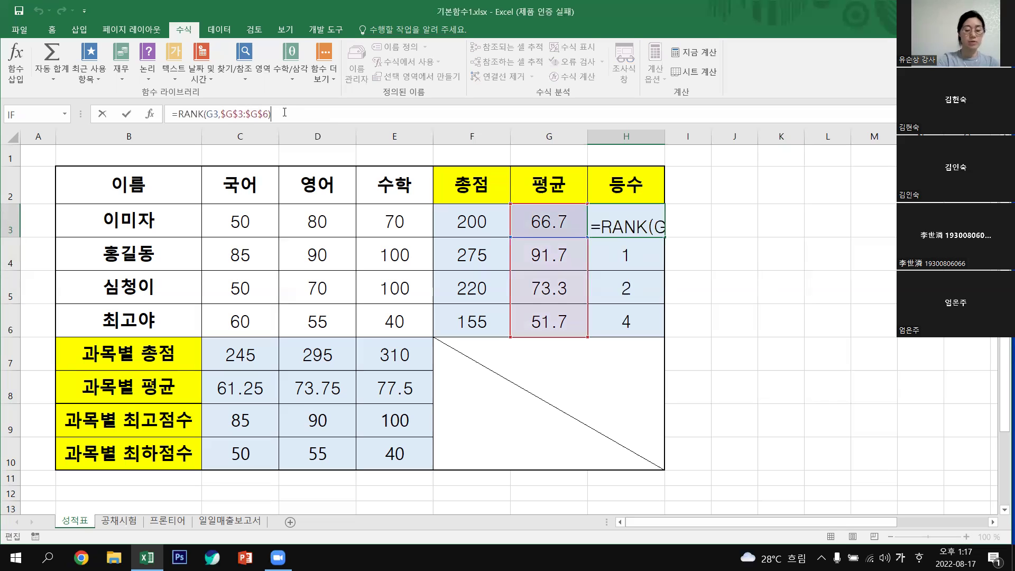
{"action": "type", "text": "&"}
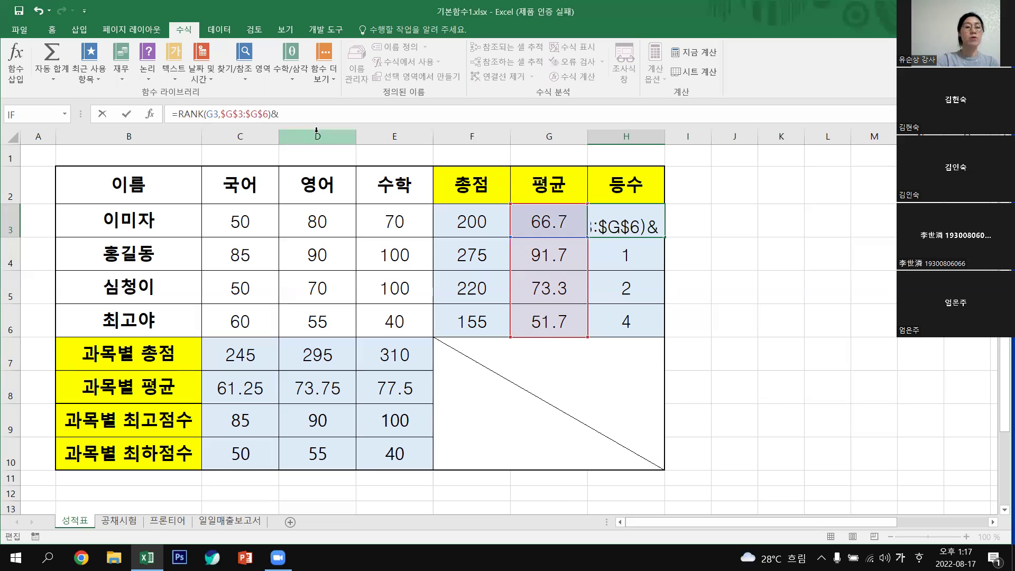
{"action": "type", "text": "\""}
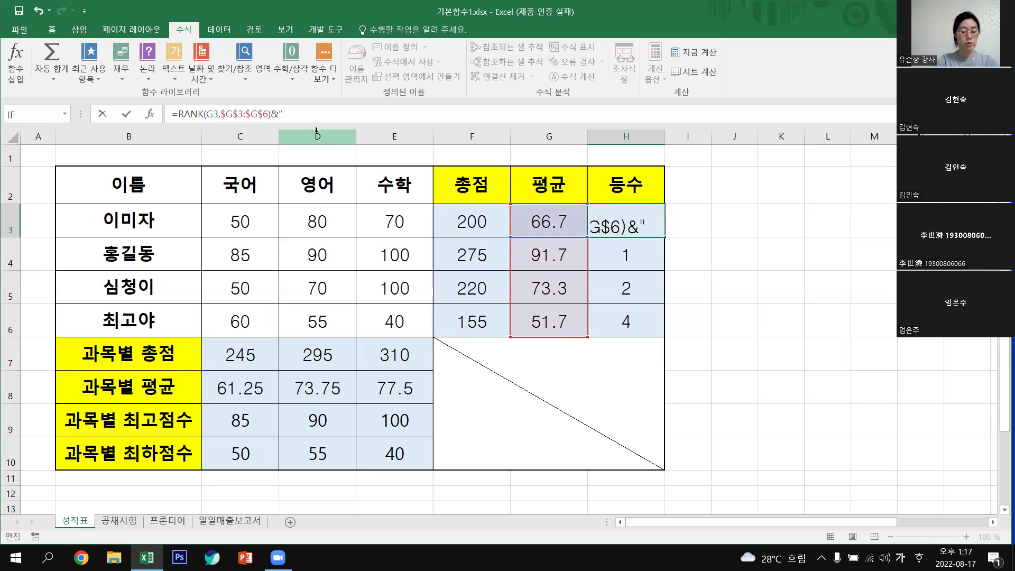
{"action": "type", "text": "ㅇㅜㅣ"}
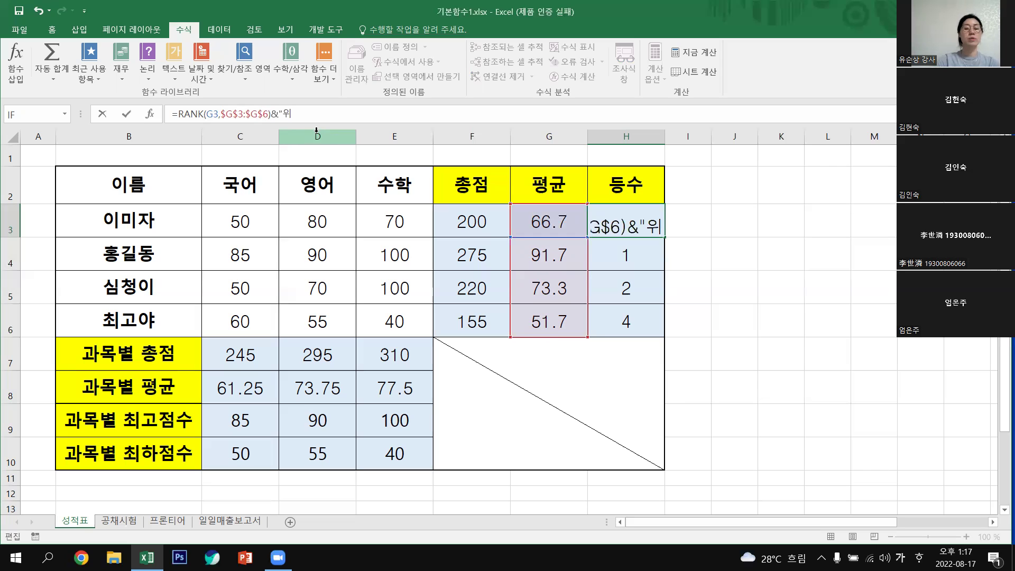
{"action": "type", "text": "\""}
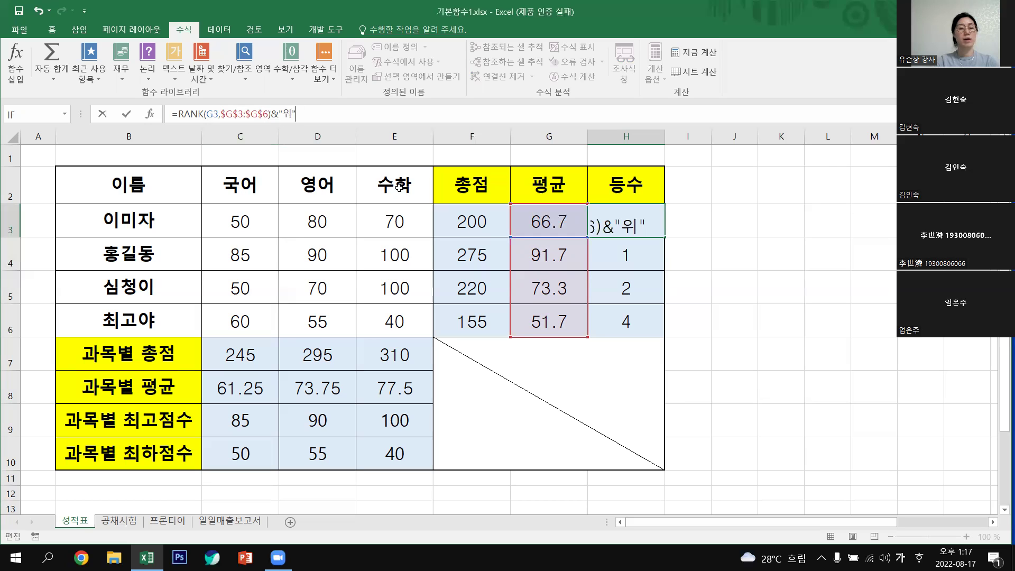
{"action": "key", "text": "ctrl+Return"}
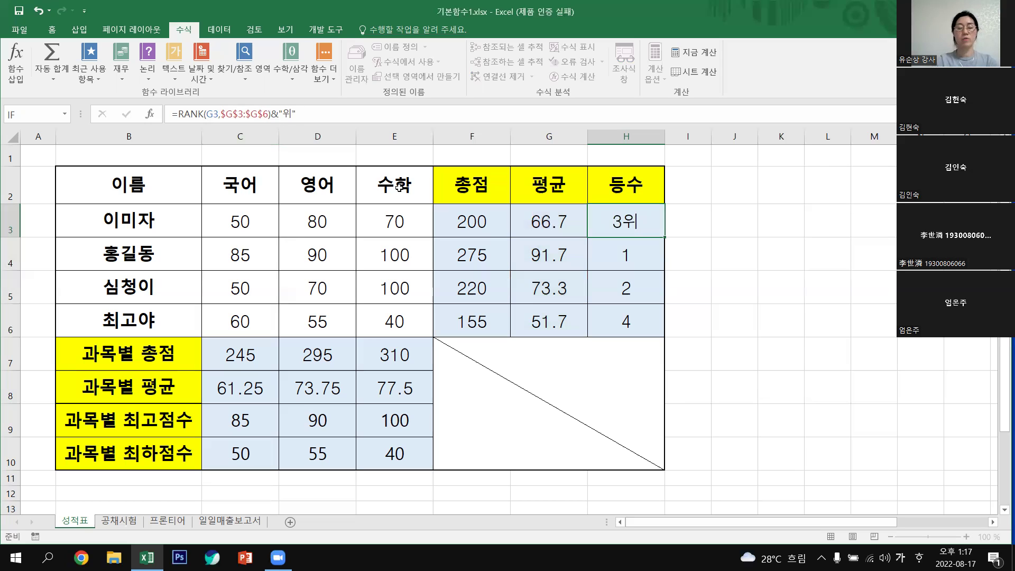
{"action": "key", "text": "Down"}
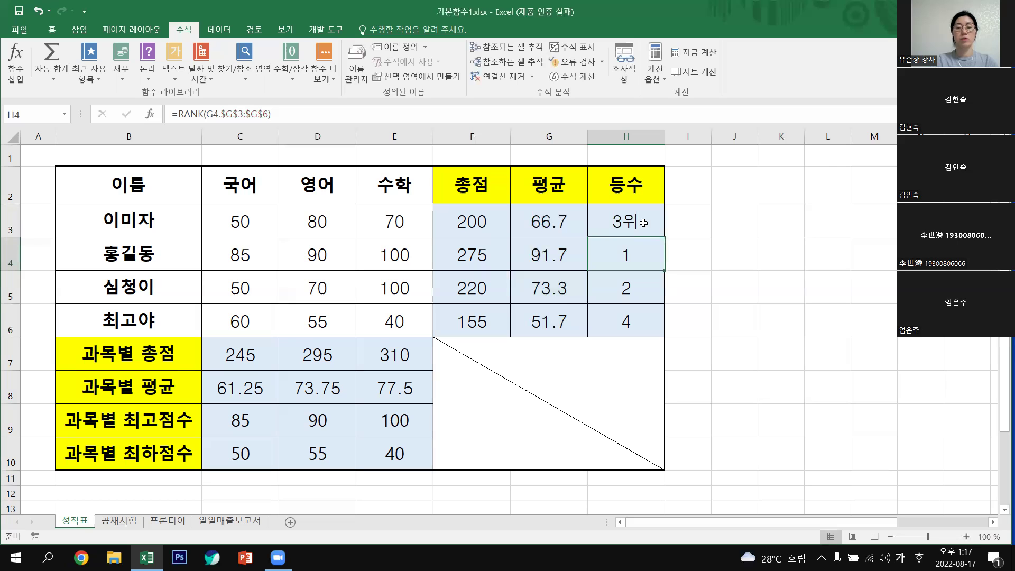
Fill H3's &"위" rank formula down to H6, giving 1위, 2위 and 4위.
{"action": "left_click", "coordinate": [664, 234]}
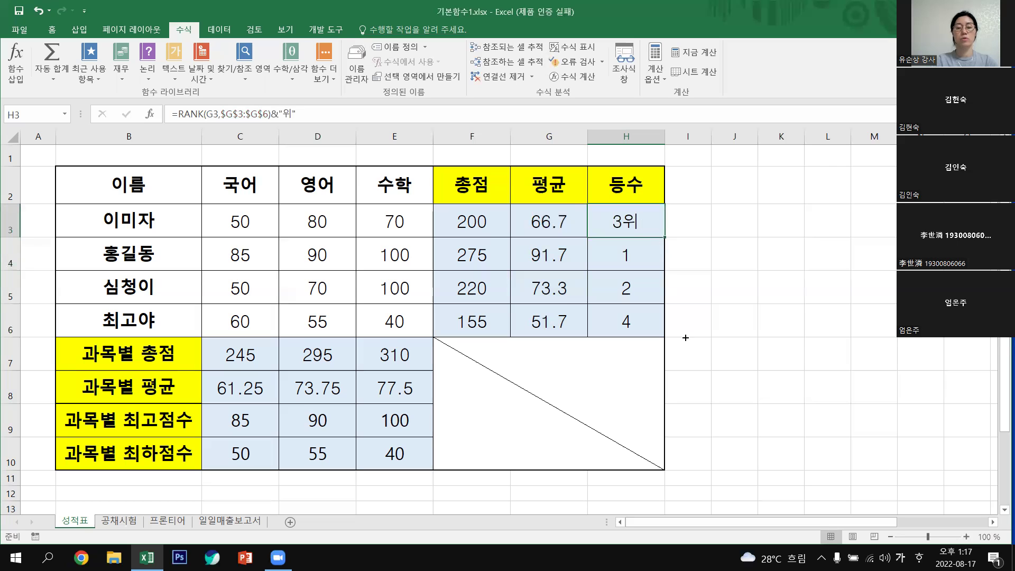
{"action": "key", "text": "ctrl+shift+Down"}
{"action": "left_click_drag", "start_coordinate": [816, 356], "coordinate": [816, 356]}
{"action": "left_click", "coordinate": [817, 357]}
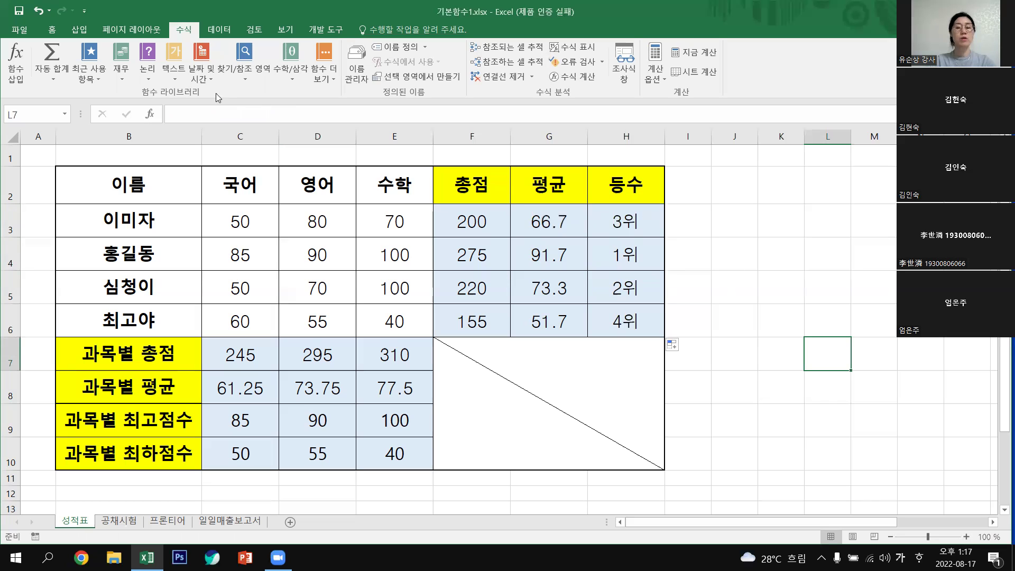
{"action": "left_click", "coordinate": [613, 229]}
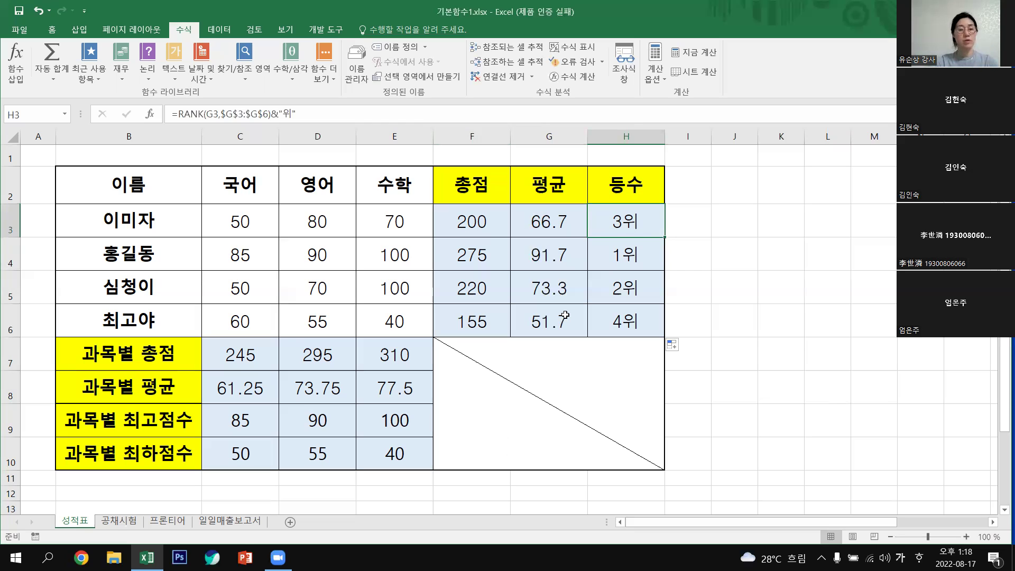
{"action": "left_click", "coordinate": [786, 347]}
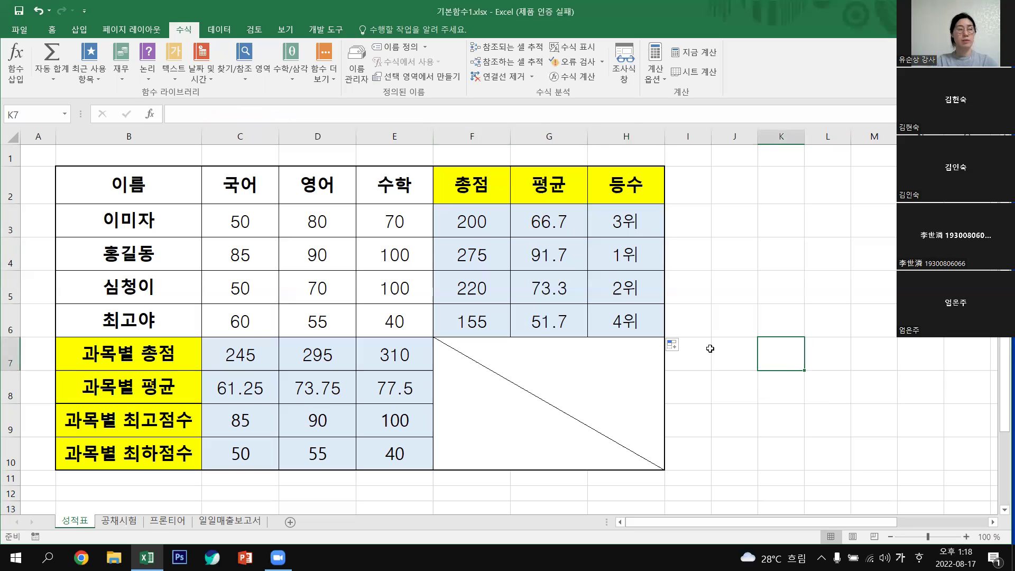